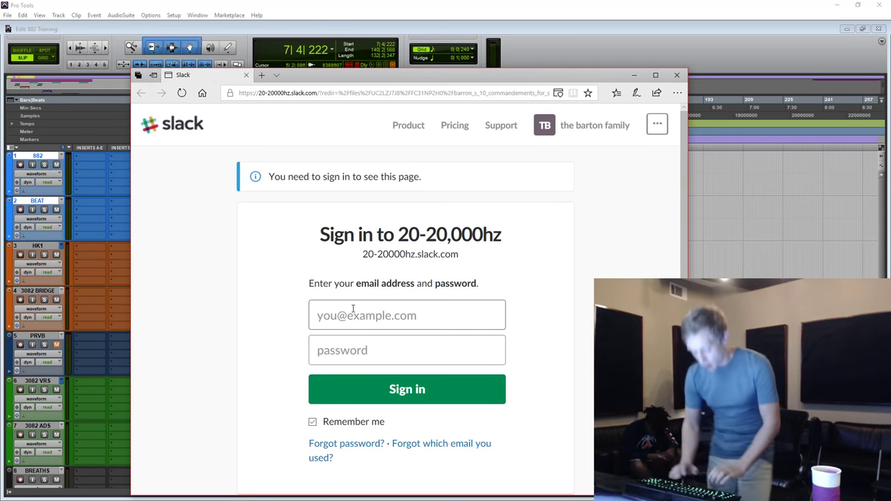
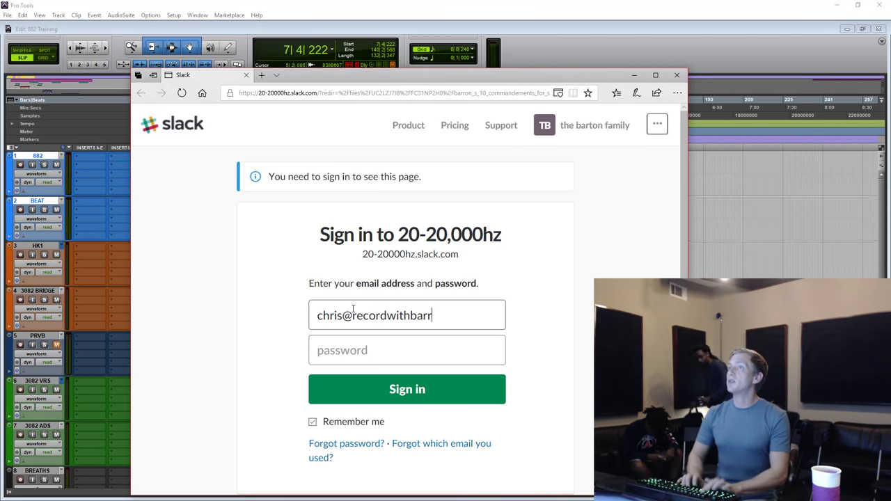
# Sign in to the 20-20,000hz Slack workspace with the account e-mail and password.
pyautogui.press('Tab')
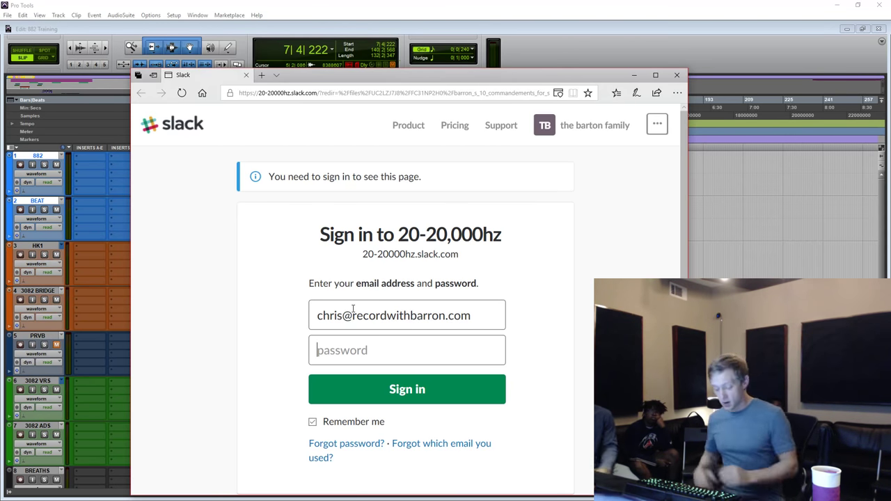
pyautogui.write('********')
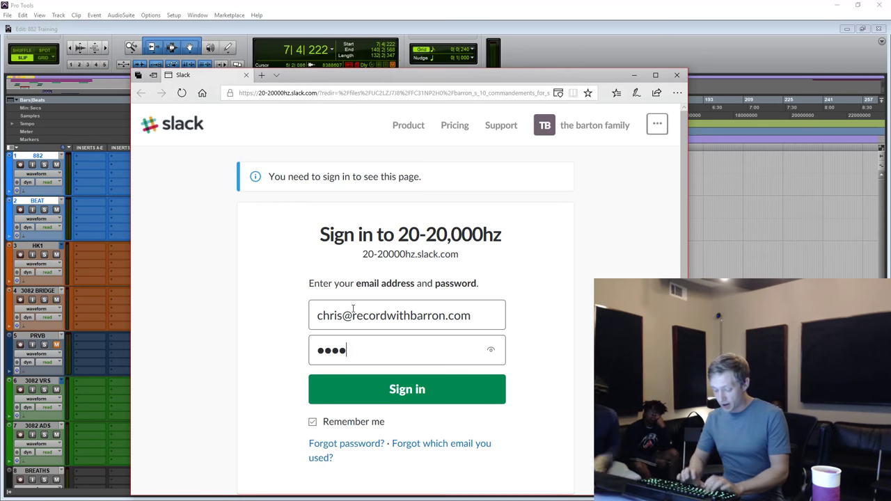
pyautogui.press('Return')
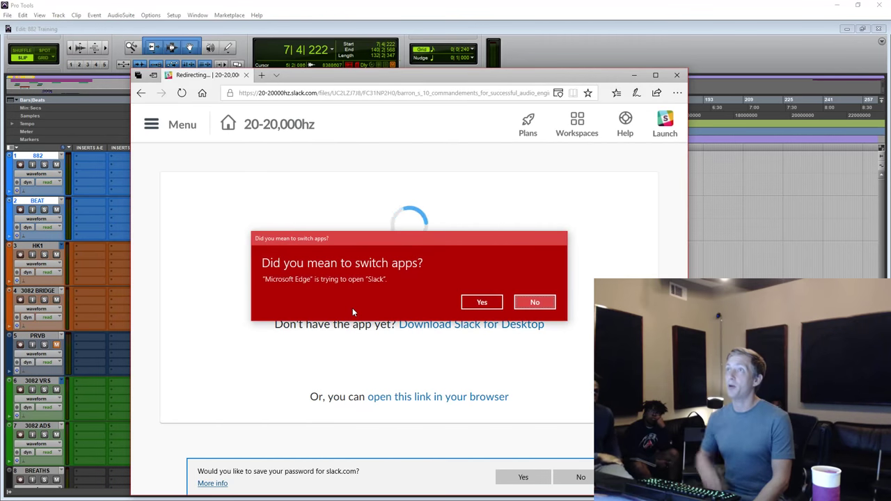
# Accept switching to the Slack app on the 'Did you mean to switch apps?' prompt.
pyautogui.click(483, 303)
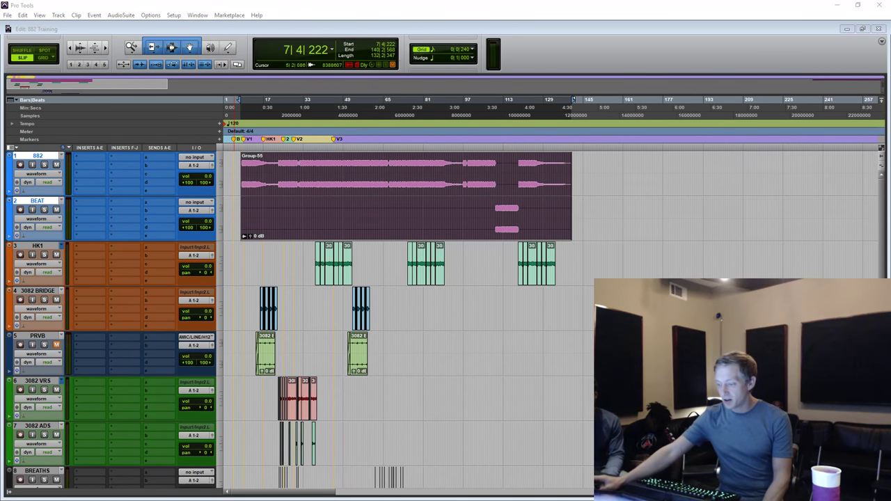
# Bring the Slack-shared 10 Commandments PDF back in front and scroll through it.
pyautogui.hotkey('alt', 'Tab')
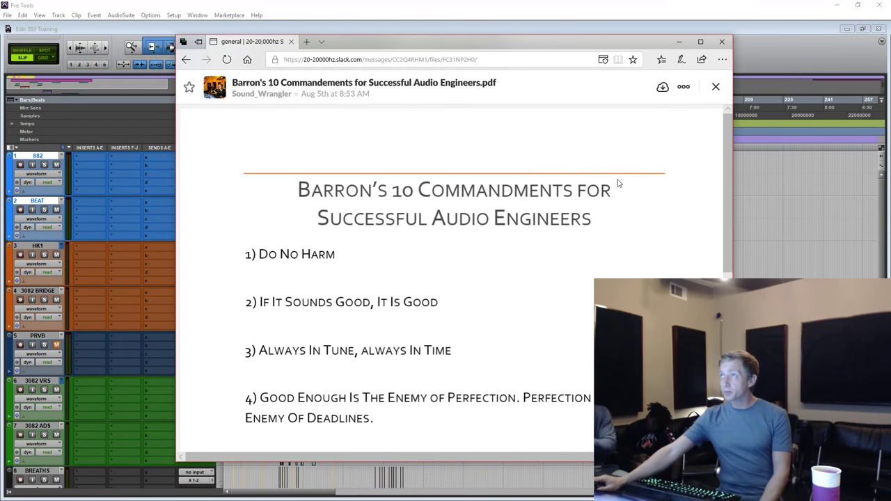
pyautogui.scroll(-1, 725, 207)
pyautogui.scroll(1, 724, 207)
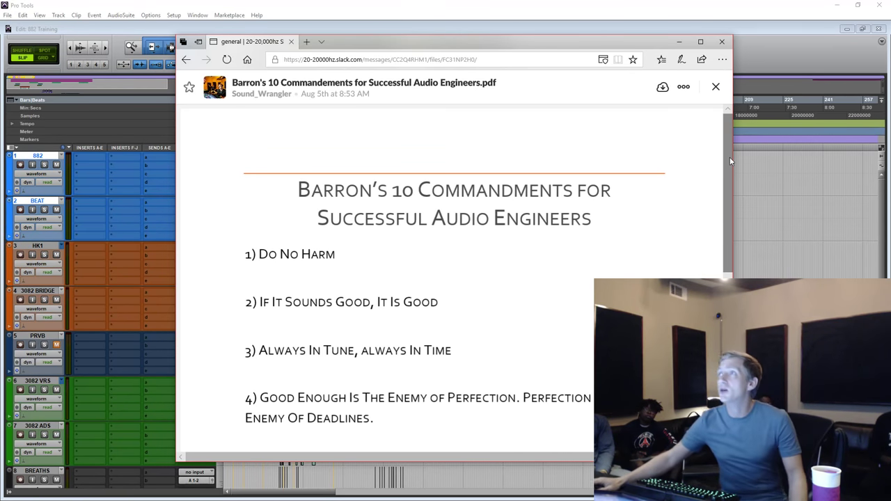
# Scroll the commandments PDF down to reveal commandments 5 through 7.
pyautogui.moveTo(729, 160); pyautogui.dragTo(725, 206)
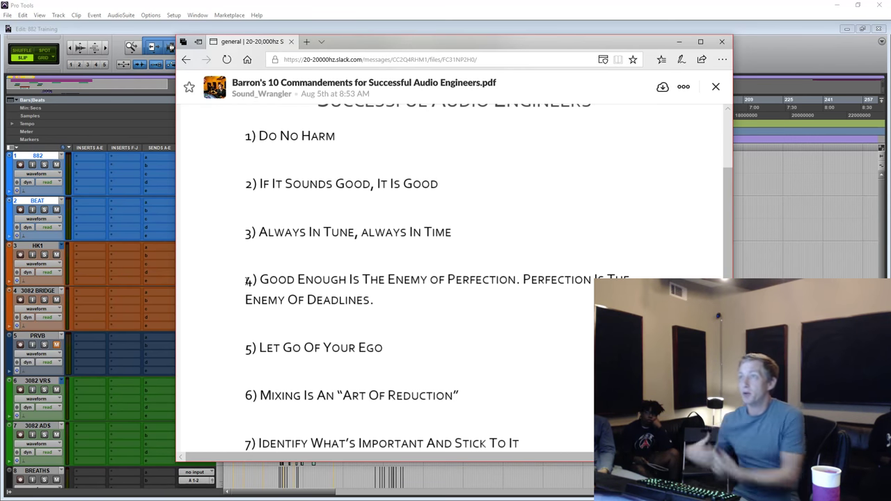
pyautogui.scroll(-3, 392, 209)
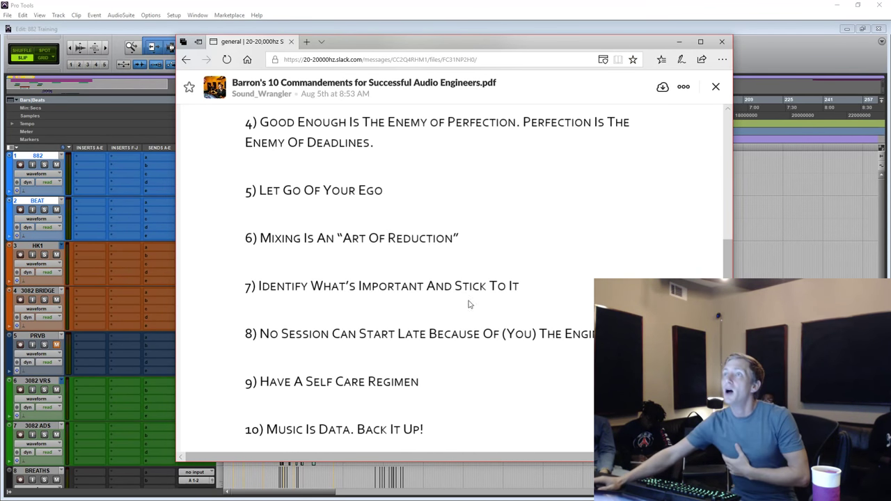
pyautogui.scroll(1, 397, 282)
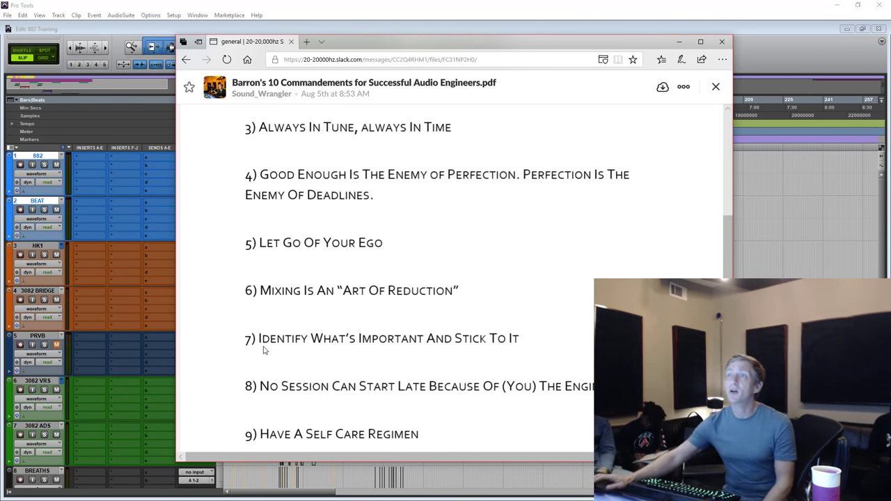
pyautogui.scroll(-1, 263, 351)
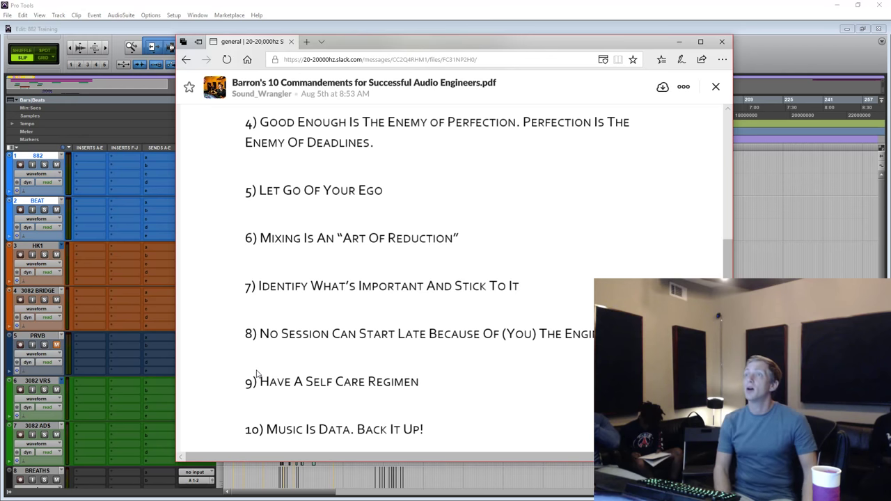
pyautogui.scroll(-2, 268, 376)
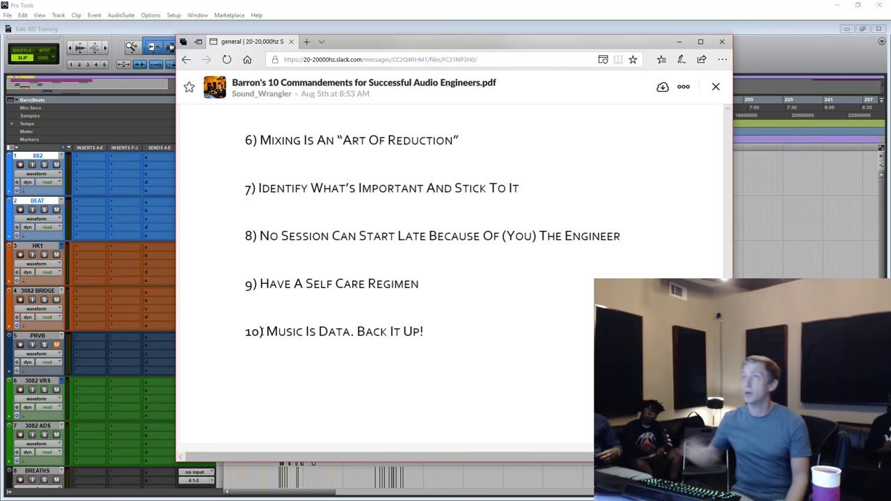
pyautogui.scroll(5, 263, 340)
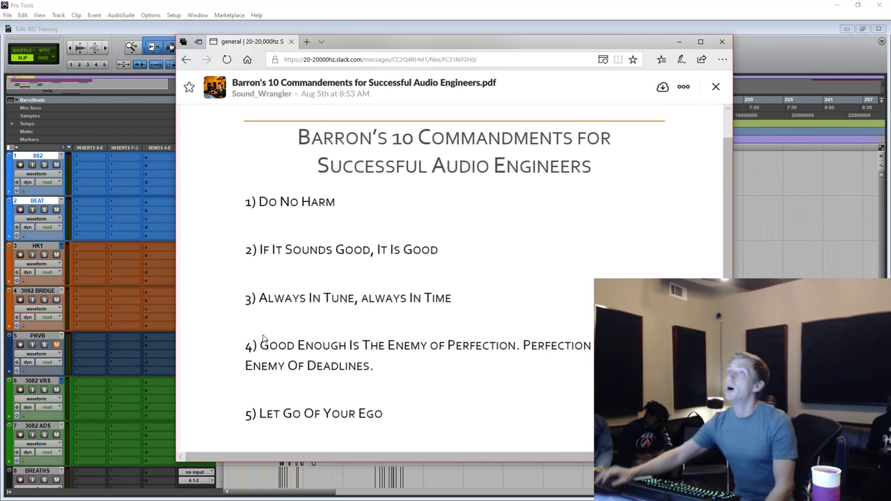
# Move the PDF browser window to the bottom of the screen to expose the Pro Tools edit window.
pyautogui.moveTo(585, 41); pyautogui.dragTo(599, 488)
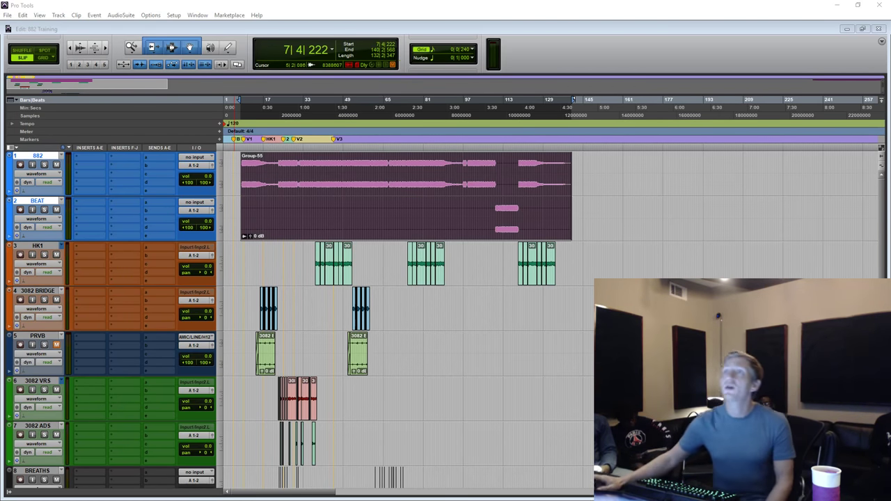
# Place the insertion point around bars 13–14 on the timeline.
pyautogui.click(255, 256)
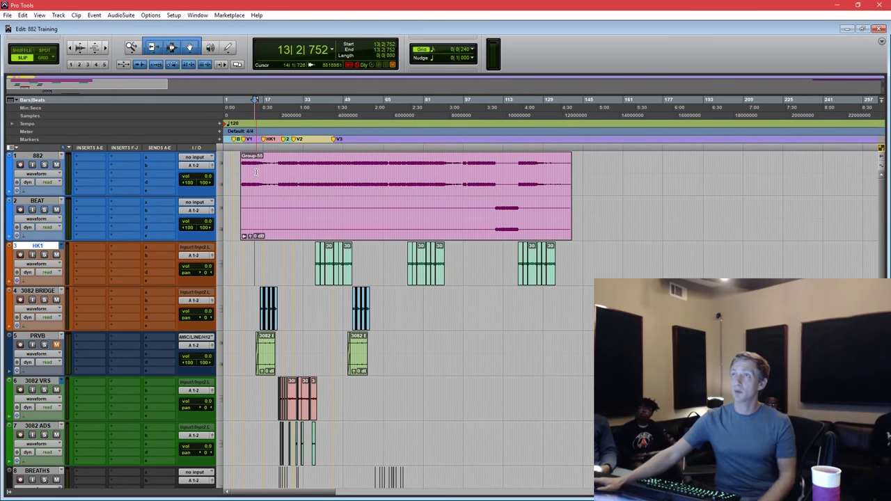
pyautogui.click(255, 193)
pyautogui.scroll(-5, 256, 181)
pyautogui.scroll(5, 257, 175)
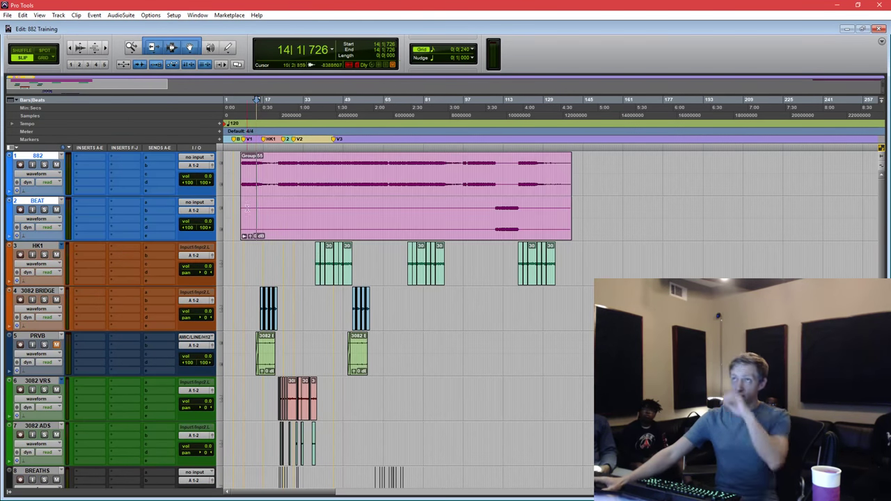
pyautogui.click(256, 257)
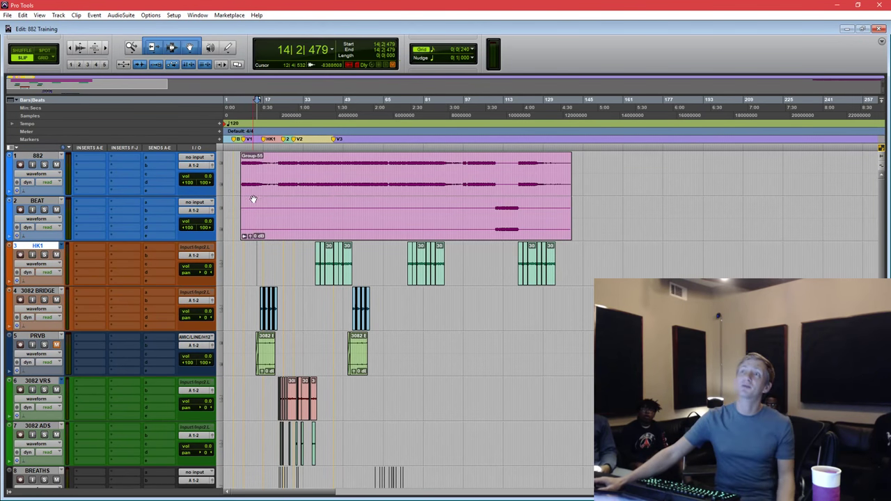
# Select and deselect the Group-55 clip, leaving the insertion point at 18|3|565.
pyautogui.click(251, 198)
pyautogui.click(248, 245)
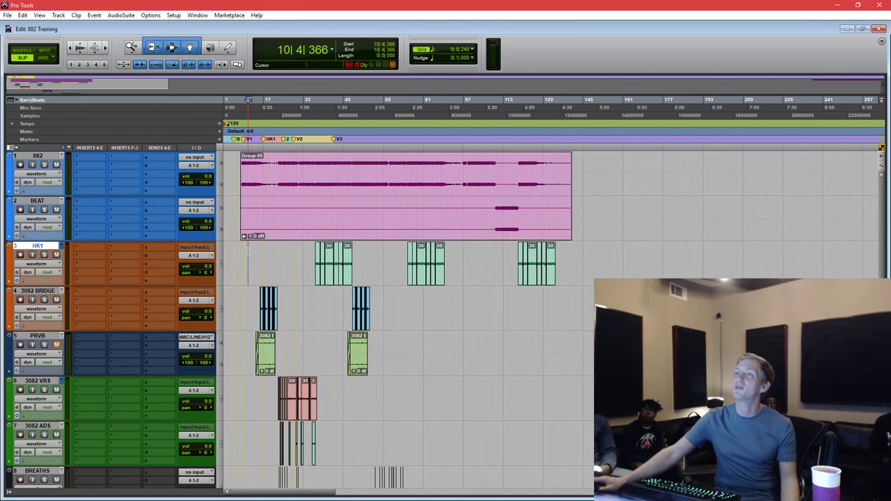
pyautogui.click(253, 245)
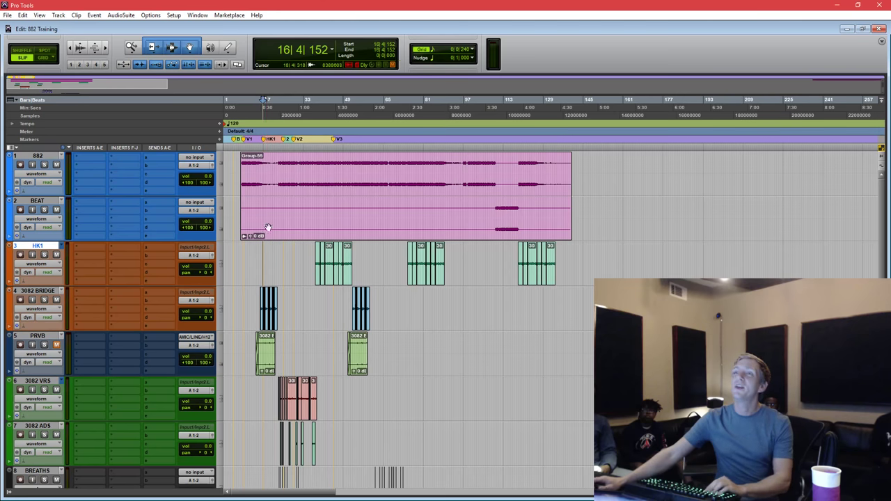
pyautogui.click(268, 183)
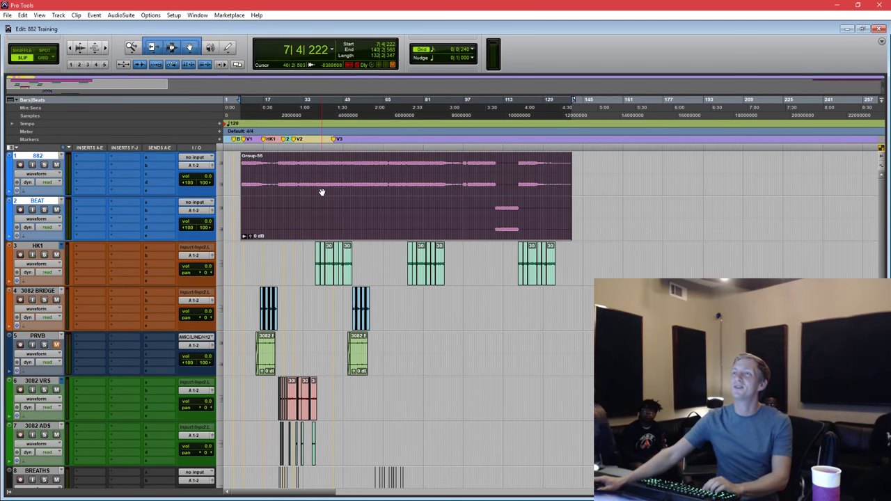
pyautogui.click(246, 263)
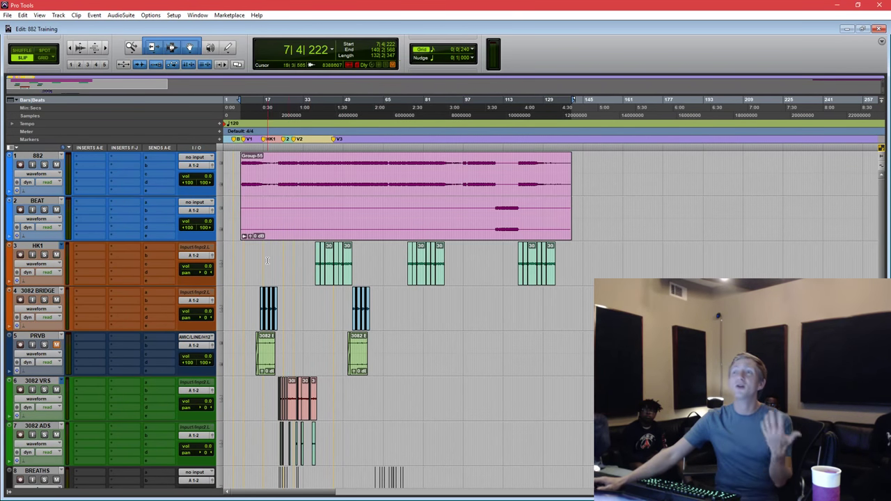
pyautogui.click(330, 166)
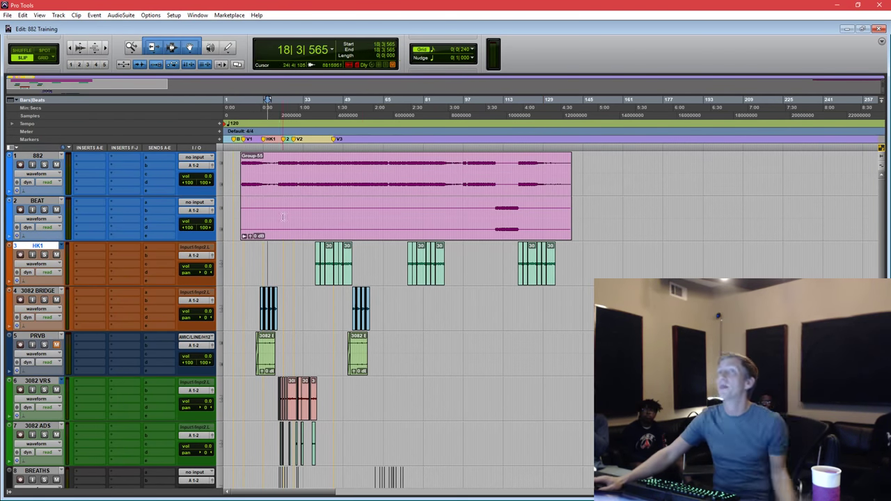
# Make range selections over the HK1, 3082 BRIDGE and PRVB clips.
pyautogui.moveTo(293, 265); pyautogui.dragTo(490, 265)
pyautogui.moveTo(541, 247); pyautogui.dragTo(656, 265)
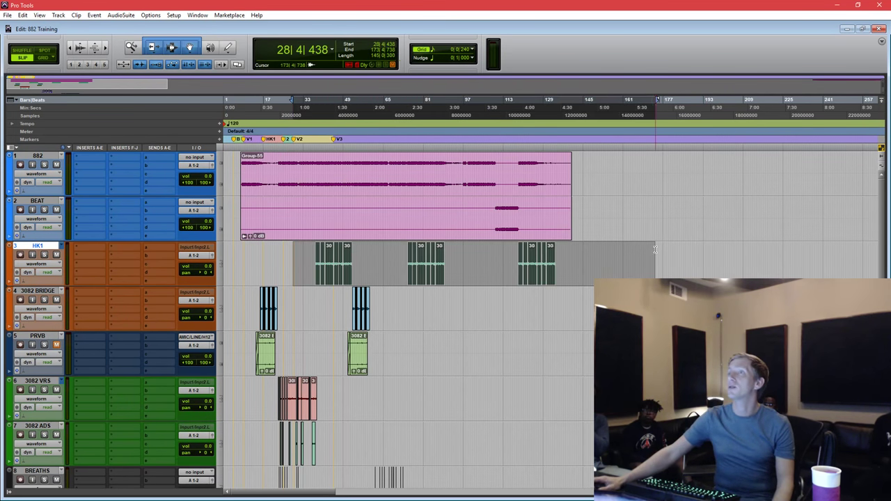
pyautogui.moveTo(245, 290); pyautogui.dragTo(381, 306)
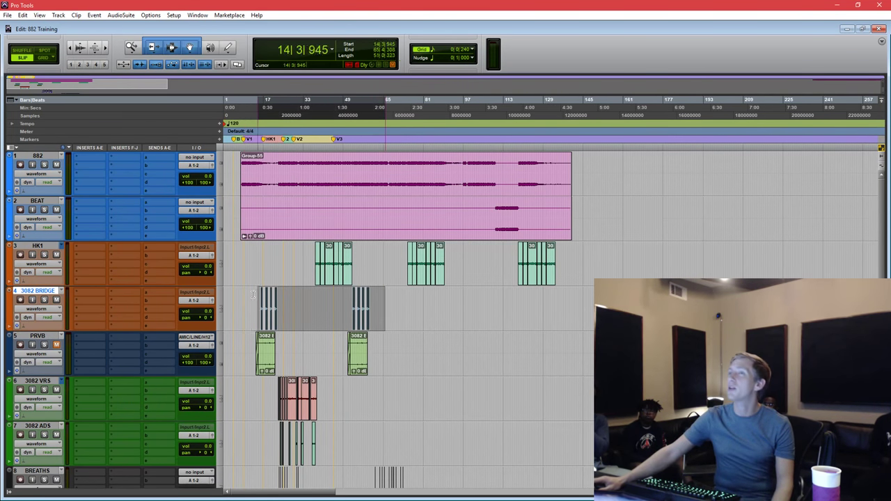
pyautogui.moveTo(250, 292); pyautogui.dragTo(249, 301)
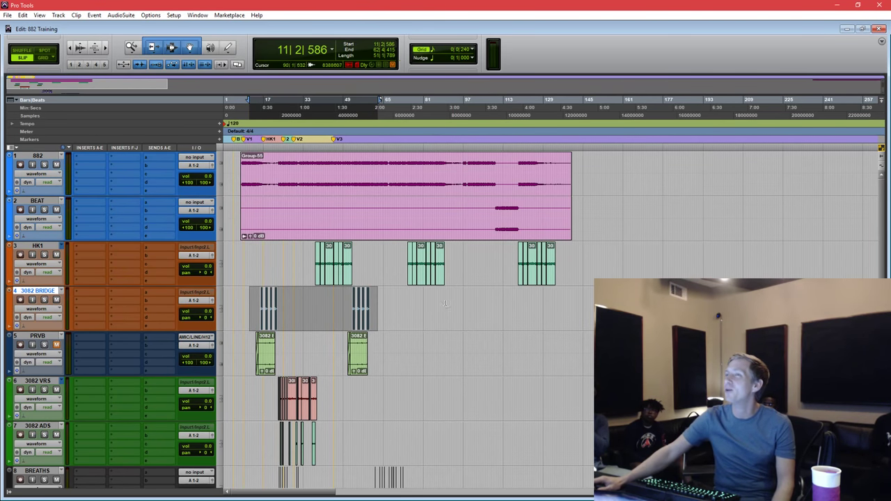
pyautogui.moveTo(246, 348); pyautogui.dragTo(438, 368)
# Select a time range spanning tracks 1074 through 3065 PUNCH.
pyautogui.scroll(-2, 410, 369)
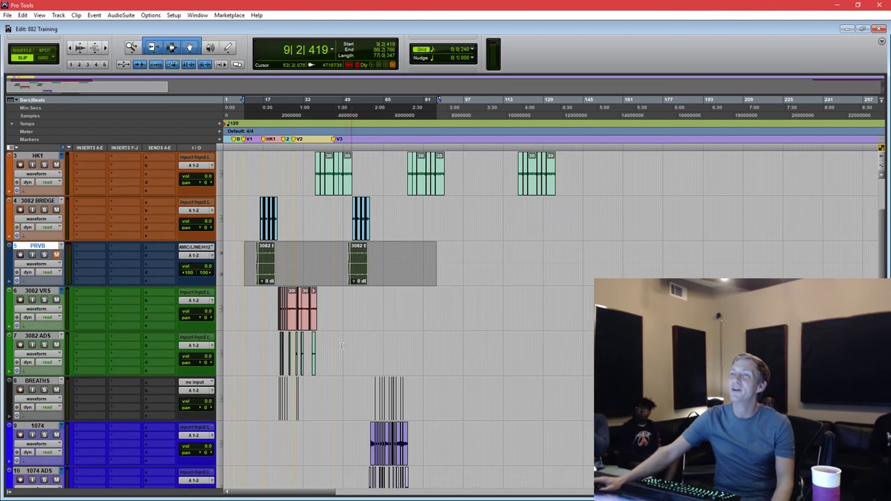
pyautogui.moveTo(253, 292); pyautogui.dragTo(339, 418)
pyautogui.scroll(-2, 318, 349)
pyautogui.click(289, 314)
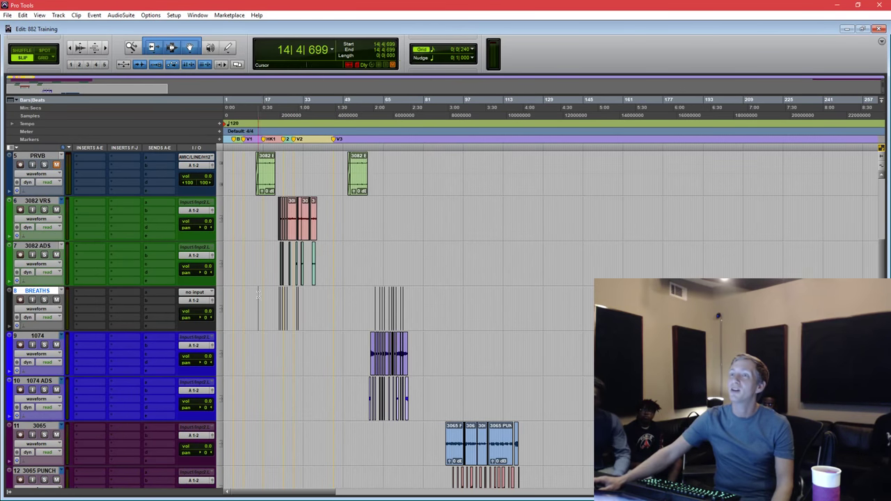
pyautogui.moveTo(353, 307); pyautogui.dragTo(438, 301)
pyautogui.scroll(-2, 417, 295)
pyautogui.moveTo(357, 244); pyautogui.dragTo(552, 420)
# Select the Group-55 clip on 882 and BEAT and switch to the Mix window.
pyautogui.scroll(6, 452, 379)
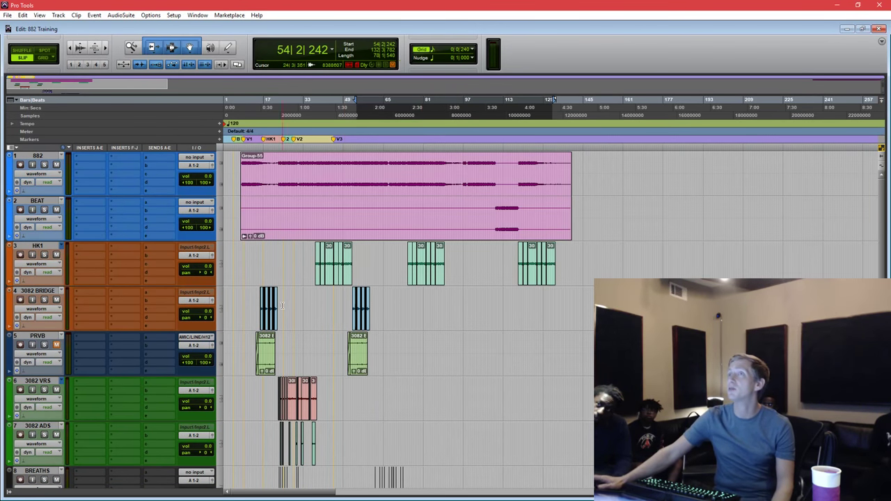
pyautogui.click(277, 229)
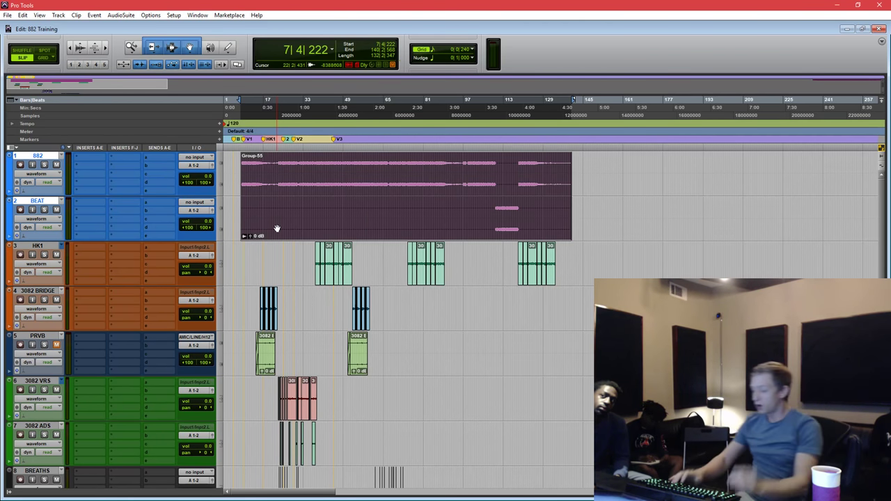
pyautogui.hotkey('ctrl', '=')
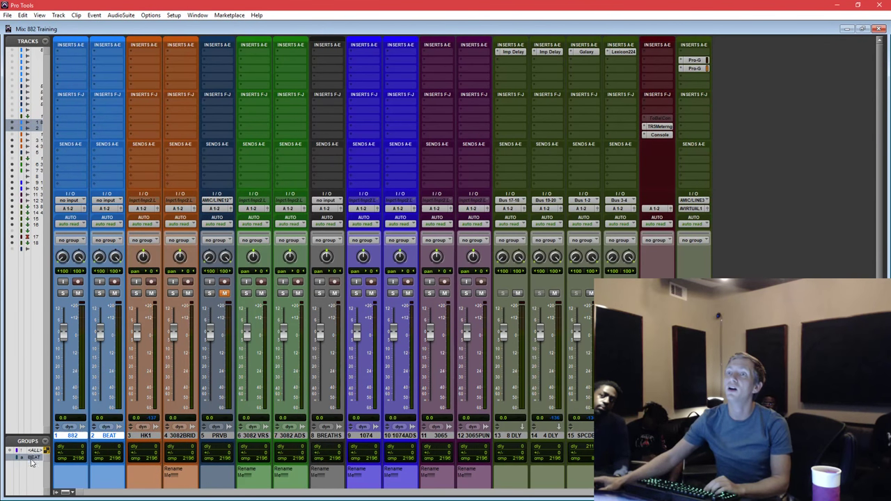
# Pull all faders to -8.1 dB via the ALL group, ungroup, and reset track 15 to 0.0.
pyautogui.click(32, 451)
pyautogui.moveTo(101, 337); pyautogui.dragTo(101, 353)
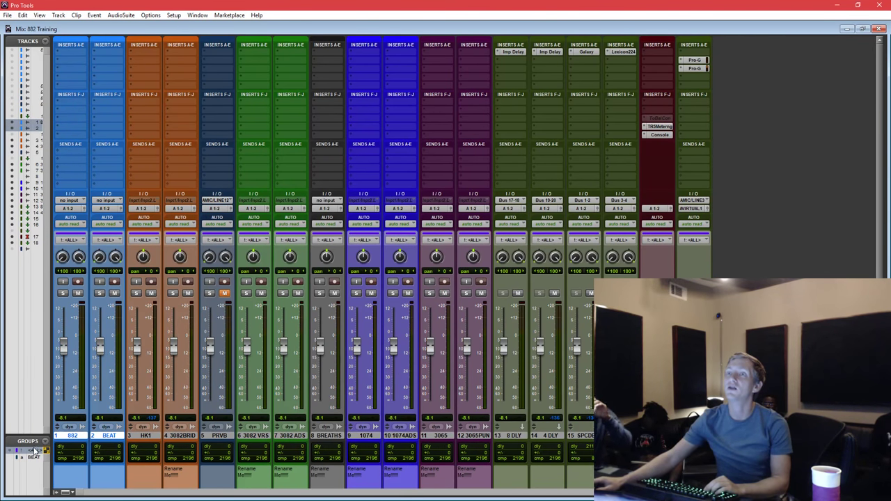
pyautogui.click(34, 450)
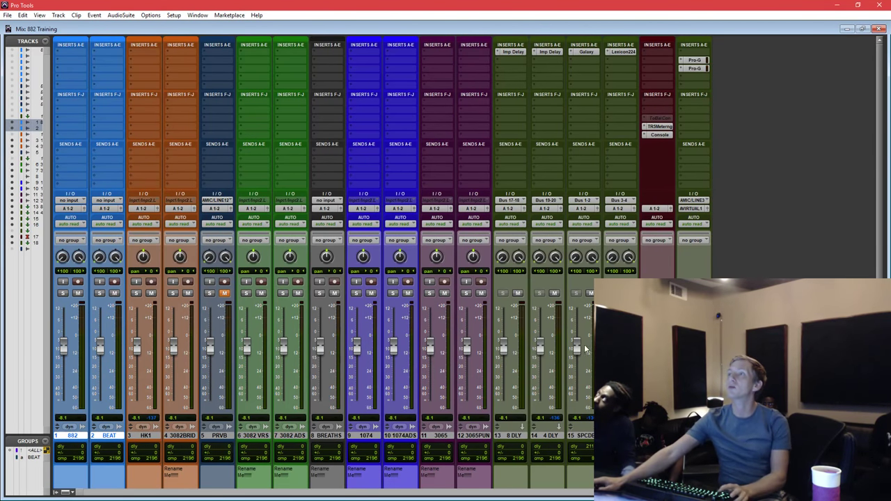
pyautogui.keyDown('alt'); pyautogui.click(577, 347); pyautogui.keyUp('alt')
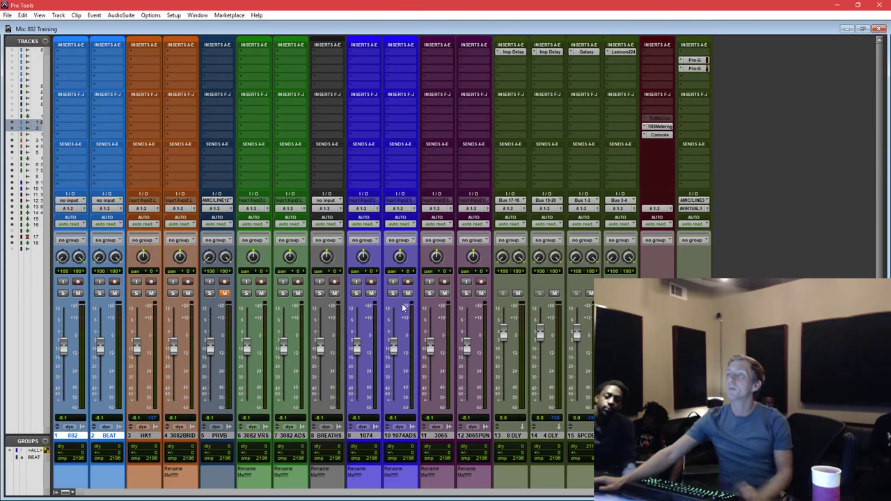
# Select tracks HK1 through 12 and return to the Edit window.
pyautogui.click(144, 435)
pyautogui.keyDown('shift'); pyautogui.click(478, 437); pyautogui.keyUp('shift')
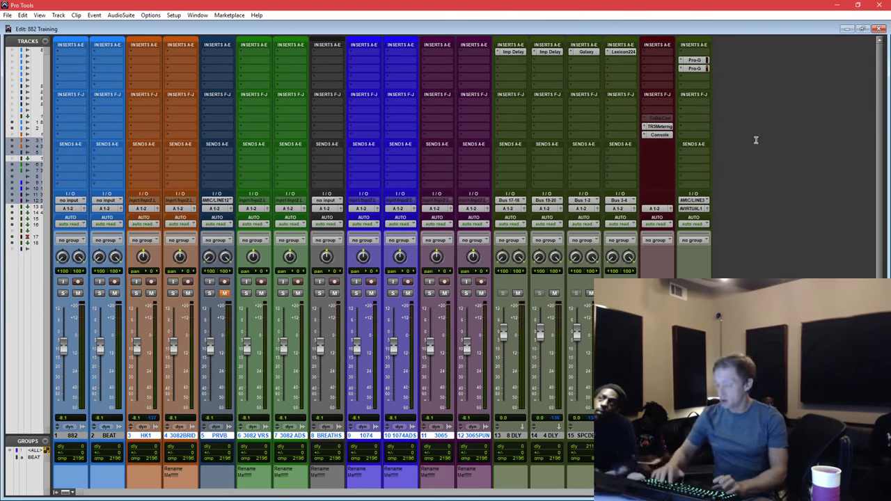
pyautogui.hotkey('ctrl', '=')
# Play the session from the start of the Group-55 clip while viewing the Mix window.
pyautogui.click(280, 182)
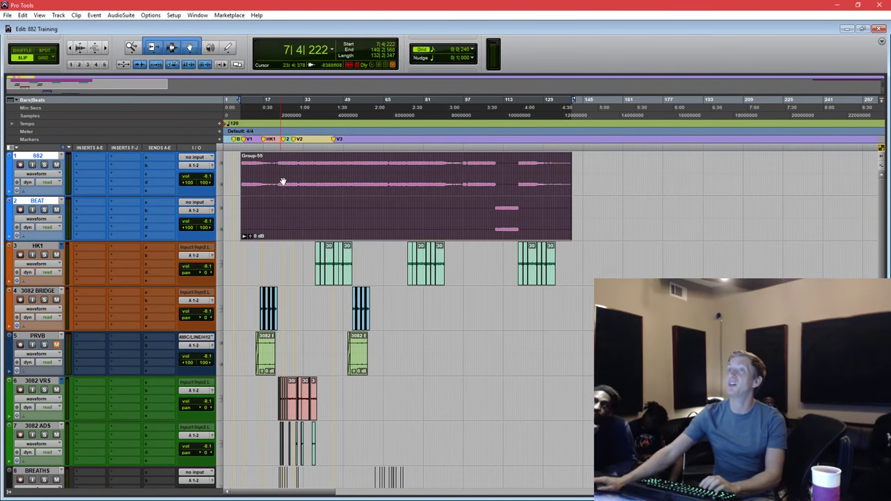
pyautogui.press('e')
pyautogui.press('e')
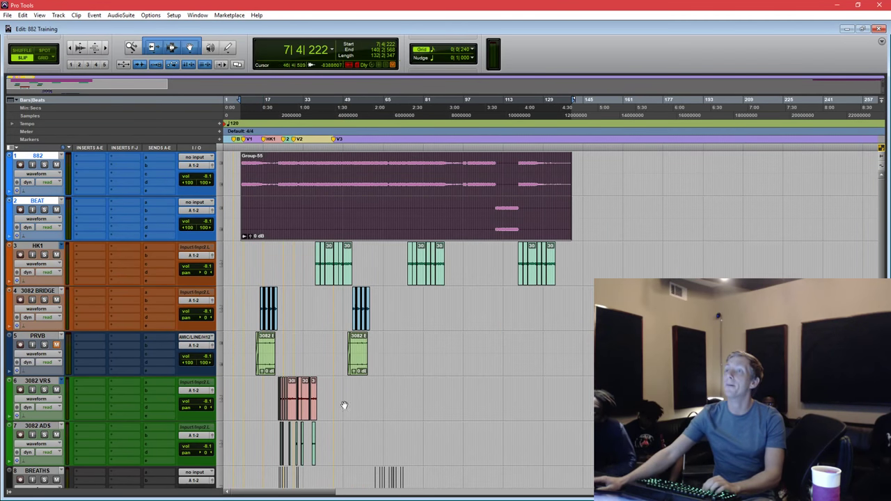
pyautogui.press('space')
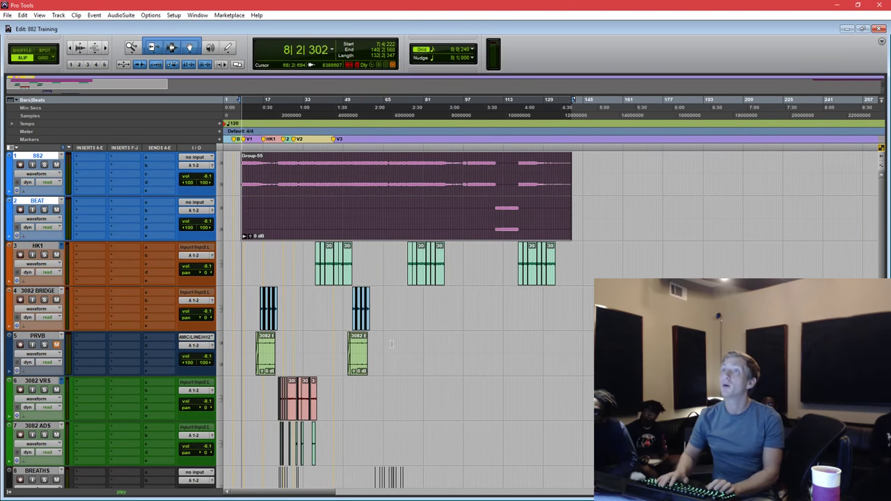
pyautogui.hotkey('ctrl', '=')
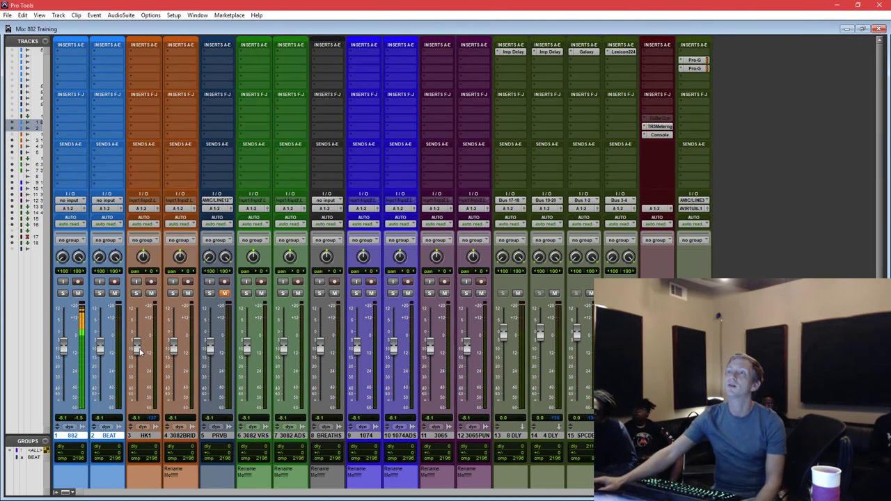
# Raise HK1, 3082 BRIDGE and 3082 VRS (+0.4 dB), and unmute PRVB at -10.2 dB.
pyautogui.moveTo(139, 352); pyautogui.dragTo(173, 337)
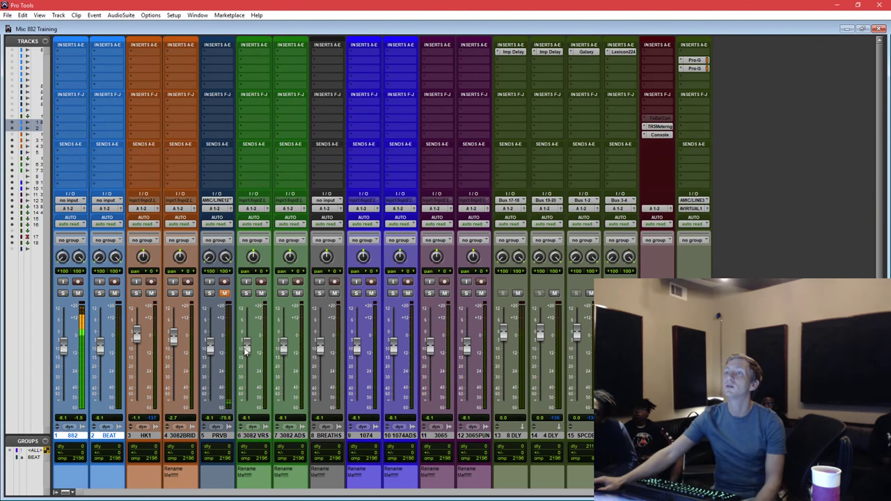
pyautogui.moveTo(245, 352); pyautogui.dragTo(246, 340)
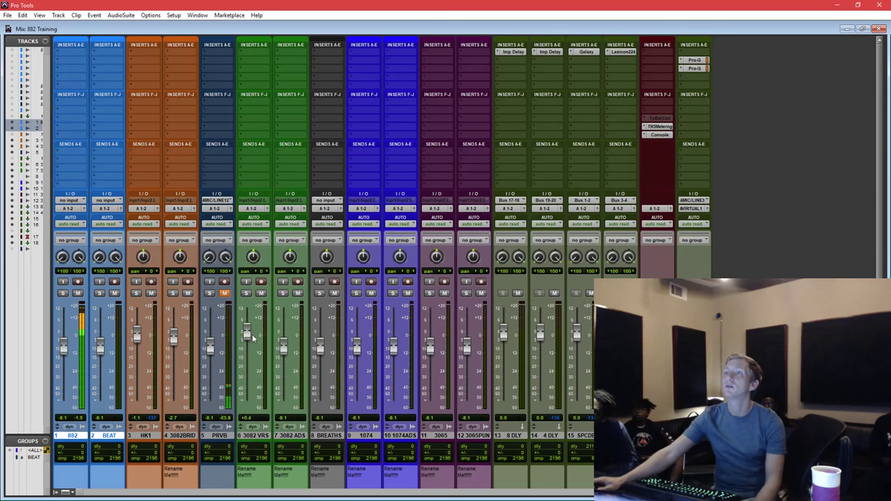
pyautogui.click(224, 293)
pyautogui.moveTo(210, 345); pyautogui.dragTo(137, 335)
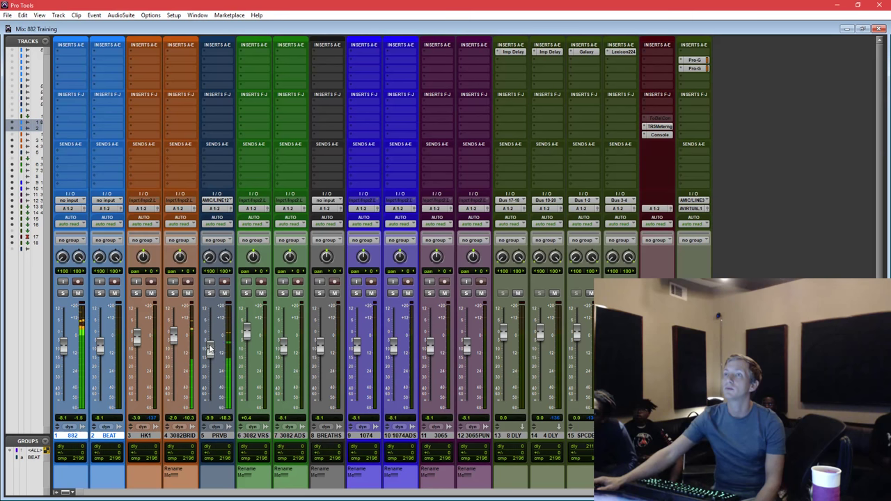
pyautogui.moveTo(209, 348); pyautogui.dragTo(210, 351)
# Raise 3082 ADS to -2.7 dB, 1074 and 1074ADS, and 3065 to -5.4 dB.
pyautogui.moveTo(282, 345); pyautogui.dragTo(283, 339)
pyautogui.moveTo(357, 348); pyautogui.dragTo(430, 342)
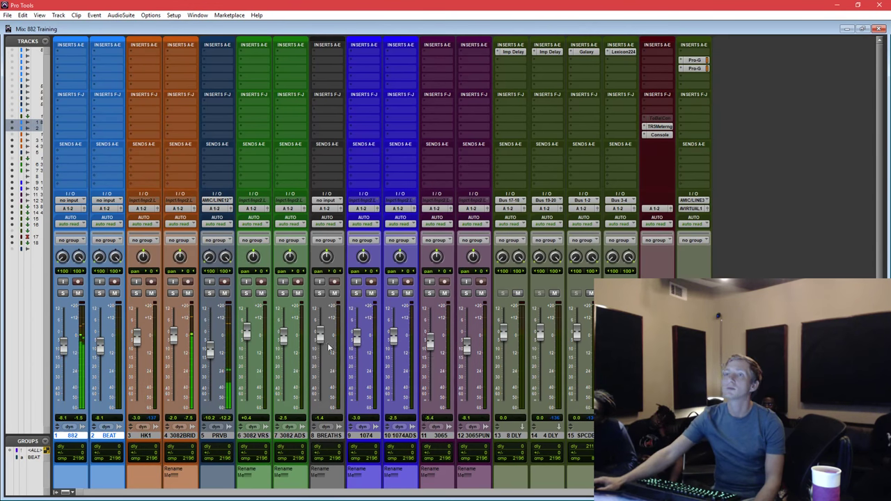
pyautogui.moveTo(174, 336); pyautogui.dragTo(175, 340)
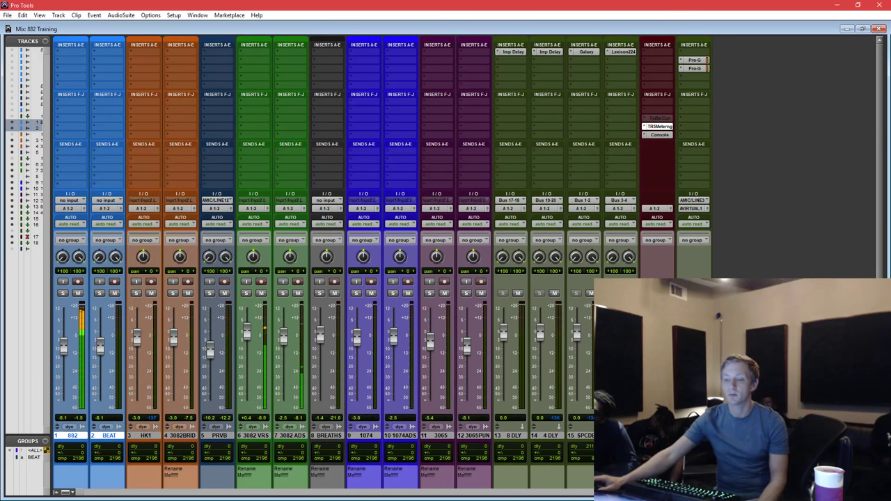
# Float the master's TR5 Metering plugin over the Edit window, clear of the tracks, during playback.
pyautogui.click(657, 126)
pyautogui.moveTo(402, 304); pyautogui.dragTo(456, 24)
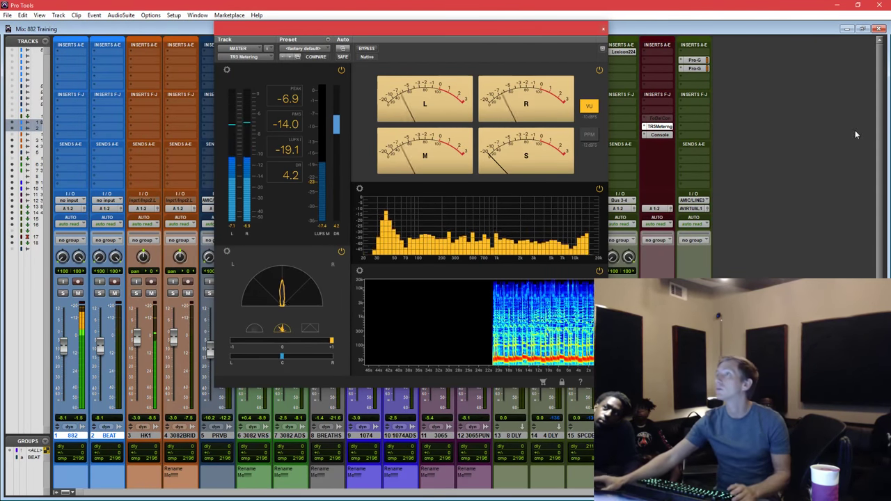
pyautogui.hotkey('ctrl', '=')
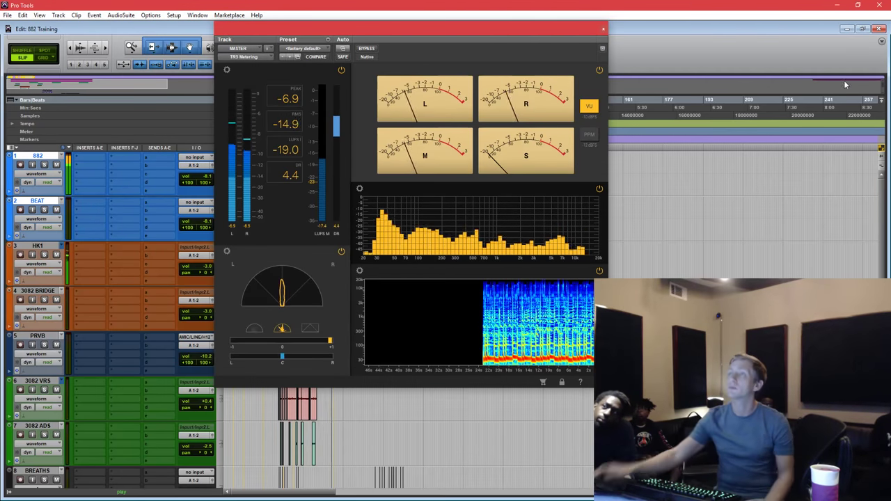
pyautogui.moveTo(419, 27); pyautogui.dragTo(649, 195)
# Move the metering window lower and select the grouped clip on 882 and BEAT.
pyautogui.click(514, 177)
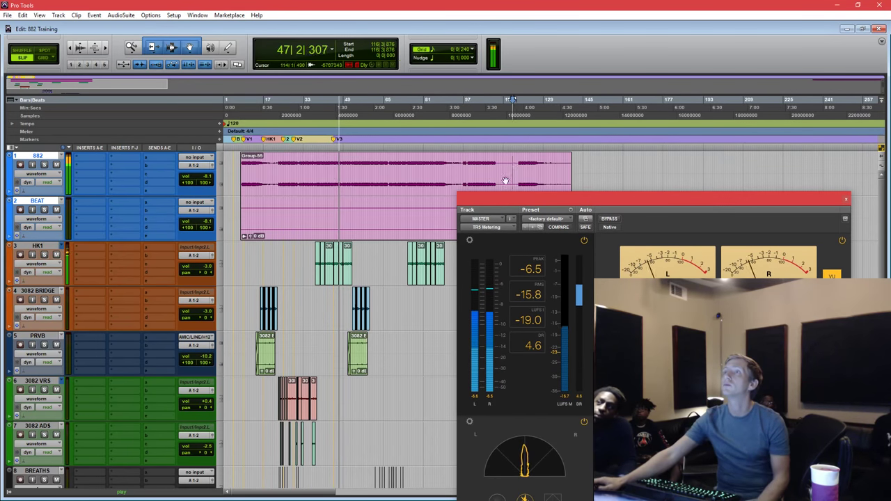
pyautogui.moveTo(492, 195); pyautogui.dragTo(487, 293)
pyautogui.click(484, 227)
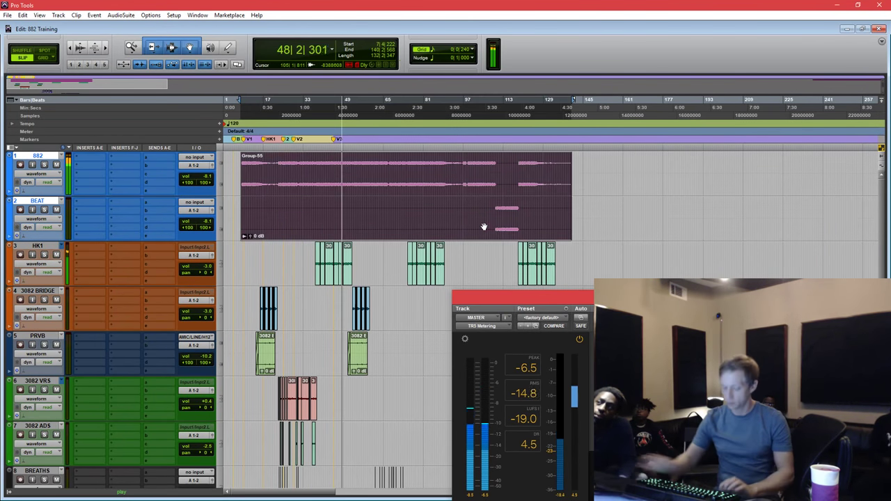
pyautogui.click(498, 183)
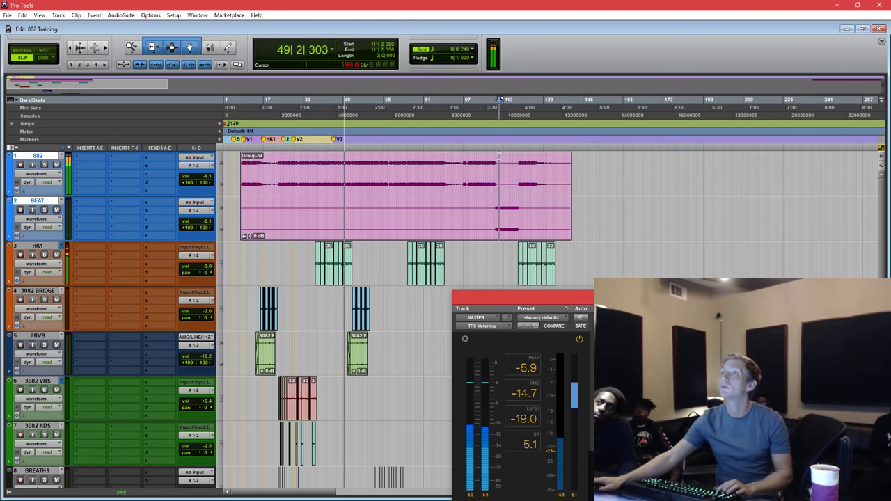
pyautogui.click(494, 193)
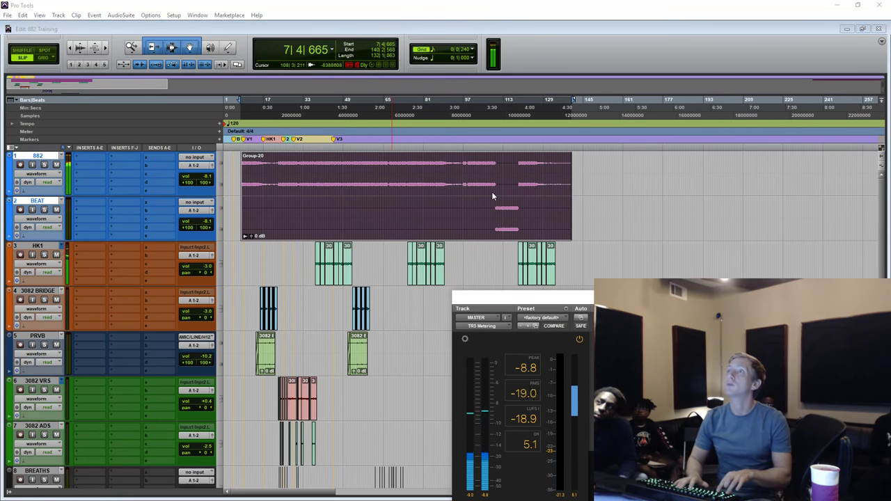
# Play from around bar 56, then stop with the insertion point on HK1.
pyautogui.click(368, 164)
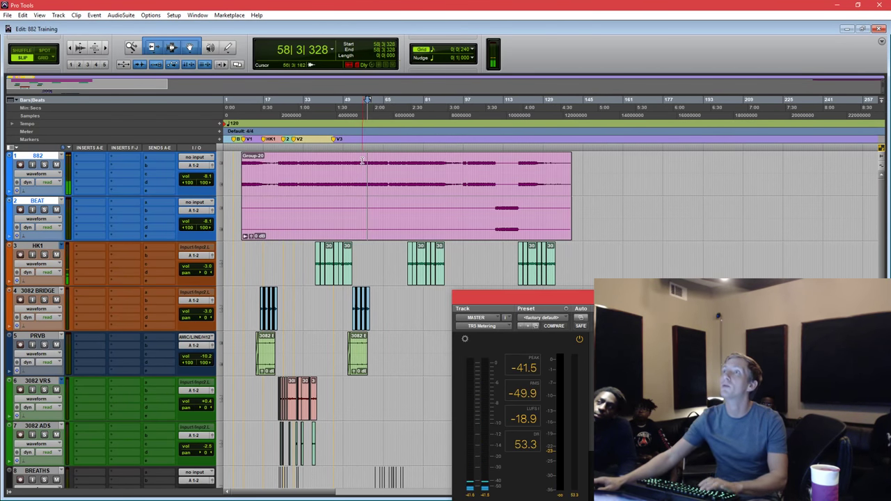
pyautogui.click(362, 160)
pyautogui.press('space')
pyautogui.scroll(-1, 361, 160)
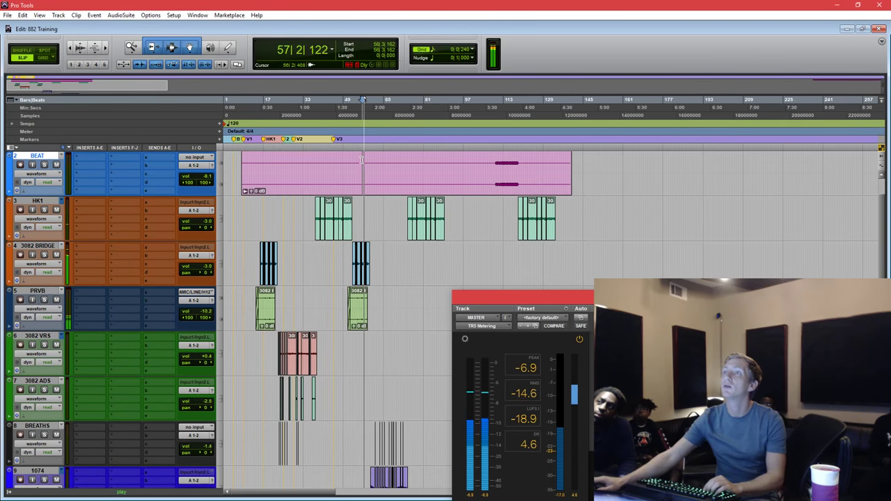
pyautogui.press('space')
pyautogui.click(361, 209)
pyautogui.scroll(2, 361, 209)
pyautogui.scroll(-1, 488, 209)
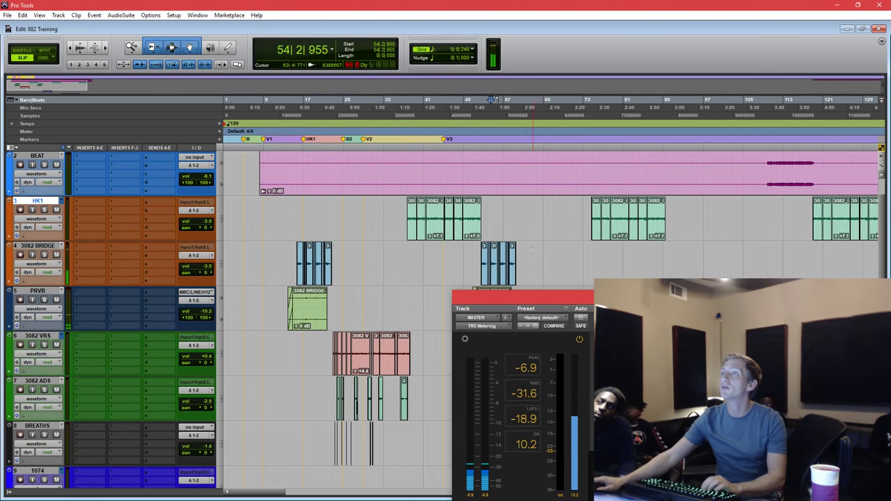
pyautogui.scroll(-1, 540, 211)
# Start playback from the BREATHS track near bar 58.
pyautogui.click(556, 209)
pyautogui.scroll(1, 556, 209)
pyautogui.scroll(-4, 488, 209)
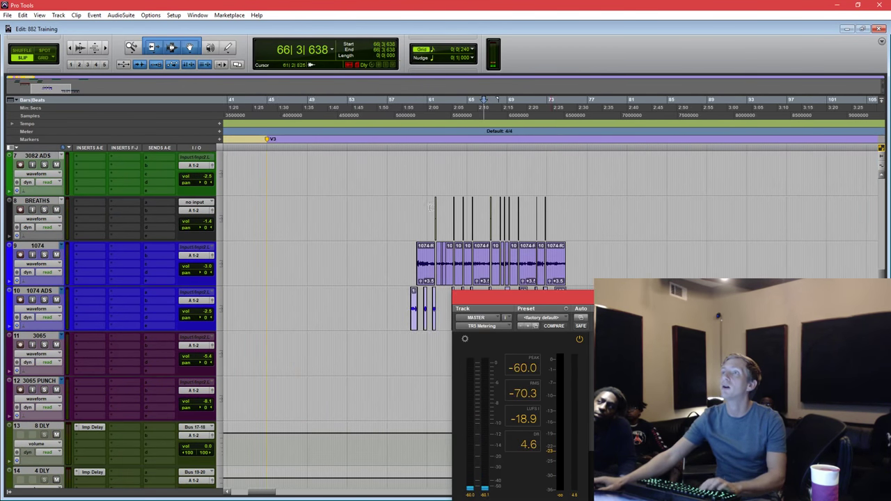
pyautogui.click(405, 210)
pyautogui.press('space')
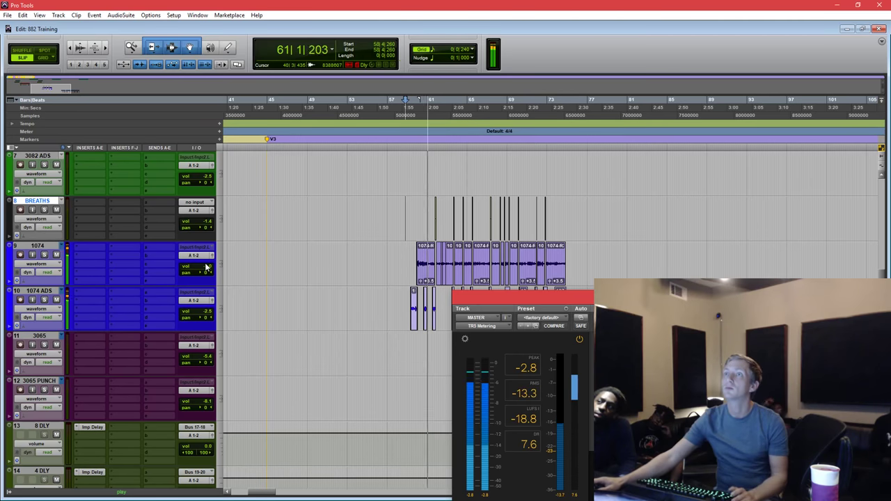
# Lower the 1074 and 1074 ADS faders to -3.4 dB and move the TR5 window aside.
pyautogui.click(204, 266)
pyautogui.moveTo(204, 267); pyautogui.dragTo(205, 272)
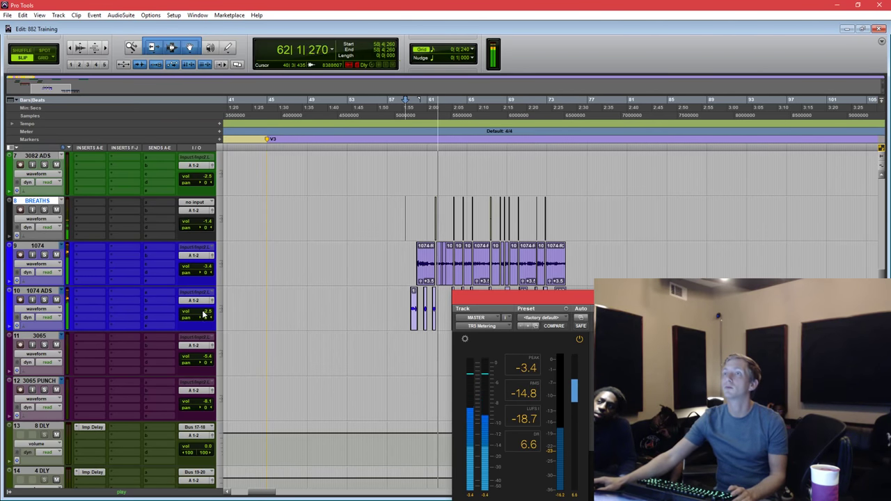
pyautogui.moveTo(203, 312); pyautogui.dragTo(204, 320)
pyautogui.moveTo(655, 299); pyautogui.dragTo(596, 356)
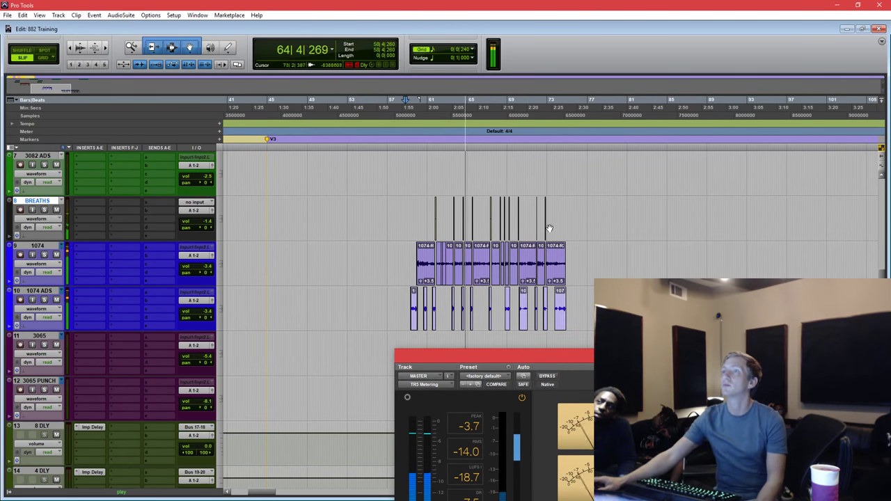
pyautogui.click(542, 166)
pyautogui.scroll(2, 542, 166)
pyautogui.scroll(4, 543, 165)
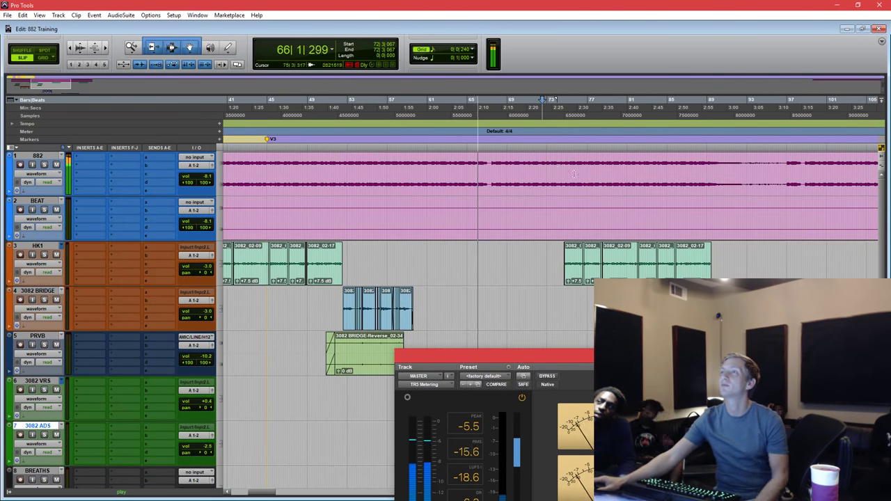
# Zoom out to the whole song and select the Group-20 clip on 882 and BEAT.
pyautogui.click(587, 193)
pyautogui.rightClick(586, 193)
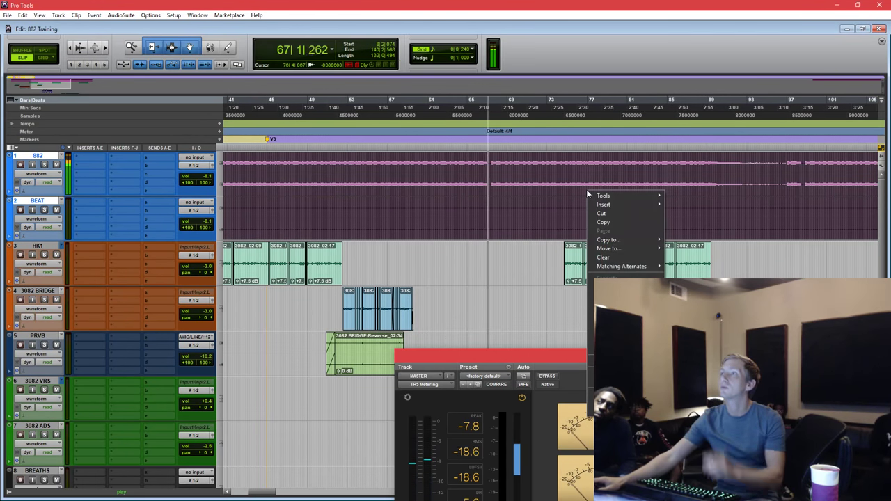
pyautogui.click(565, 192)
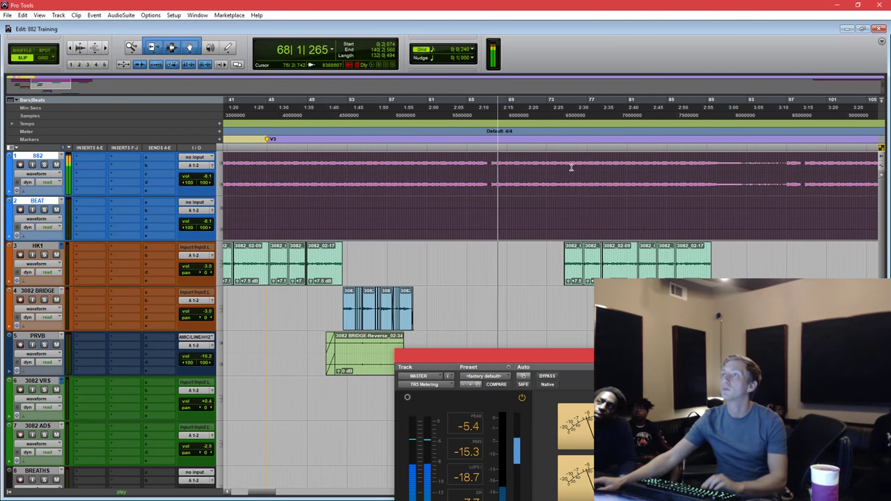
pyautogui.click(571, 169)
pyautogui.hotkey('ctrl', '[')
pyautogui.hotkey('ctrl', '[')
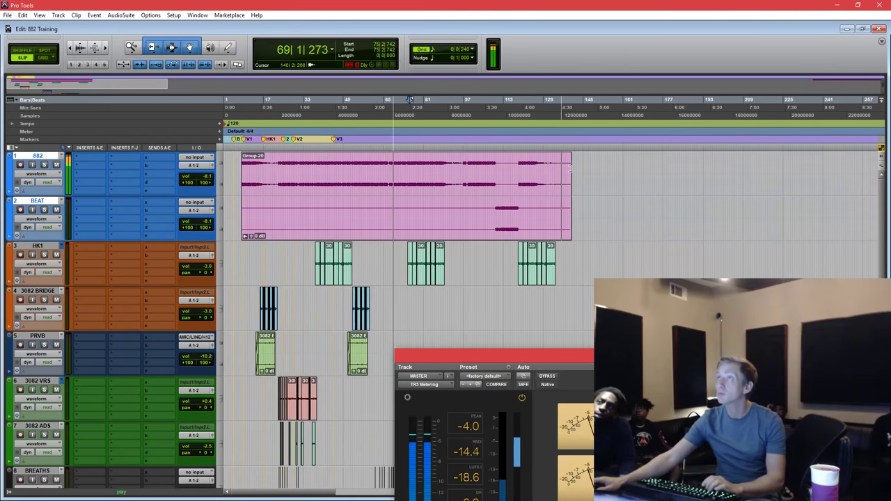
pyautogui.click(525, 187)
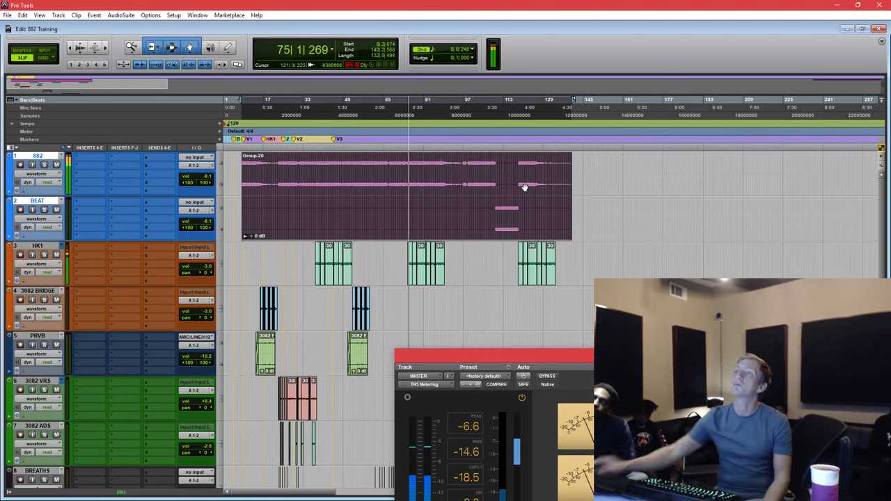
# Zoom in around bar 90, start playback, and close the floating TR5 Metering window.
pyautogui.scroll(-6, 496, 285)
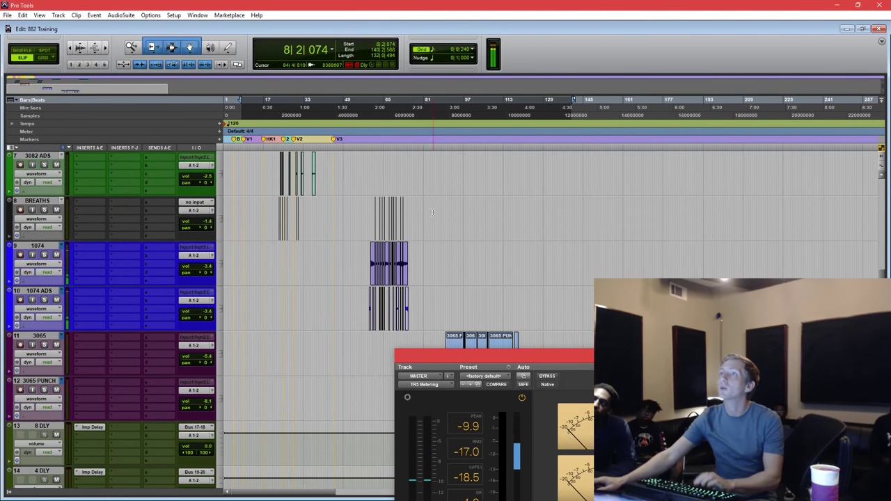
pyautogui.click(449, 209)
pyautogui.scroll(5, 452, 209)
pyautogui.scroll(-8, 454, 181)
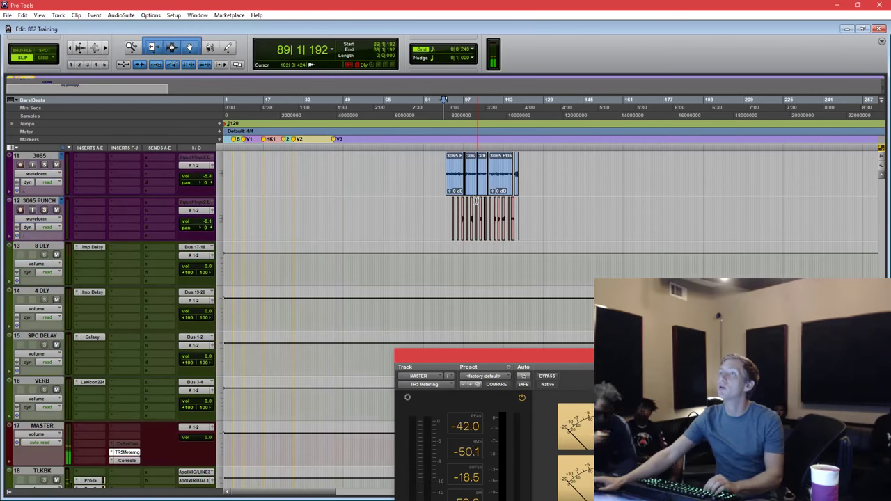
pyautogui.hotkey('ctrl', ']')
pyautogui.hotkey('ctrl', ']')
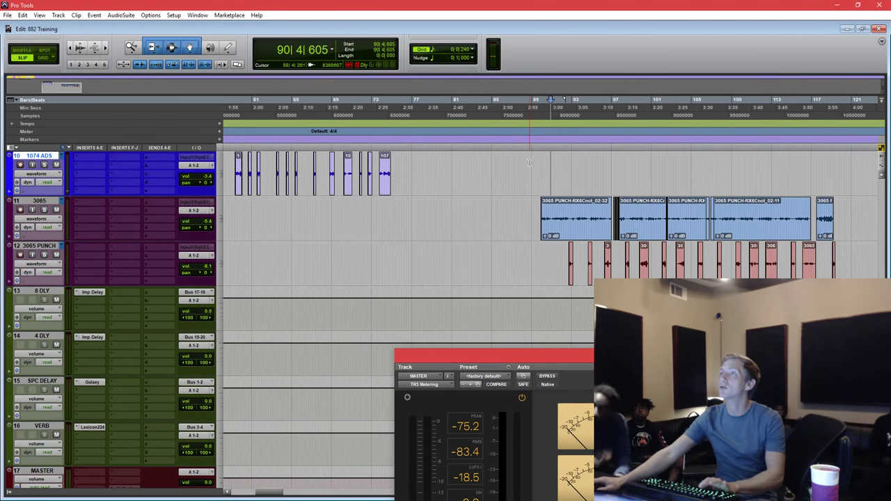
pyautogui.press('space')
pyautogui.scroll(9, 530, 163)
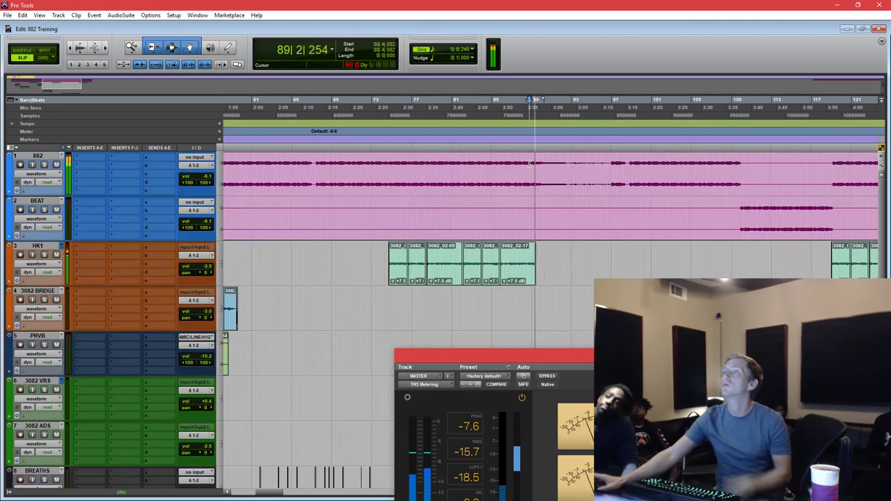
pyautogui.hotkey('ctrl', 'w')
pyautogui.scroll(-8, 445, 271)
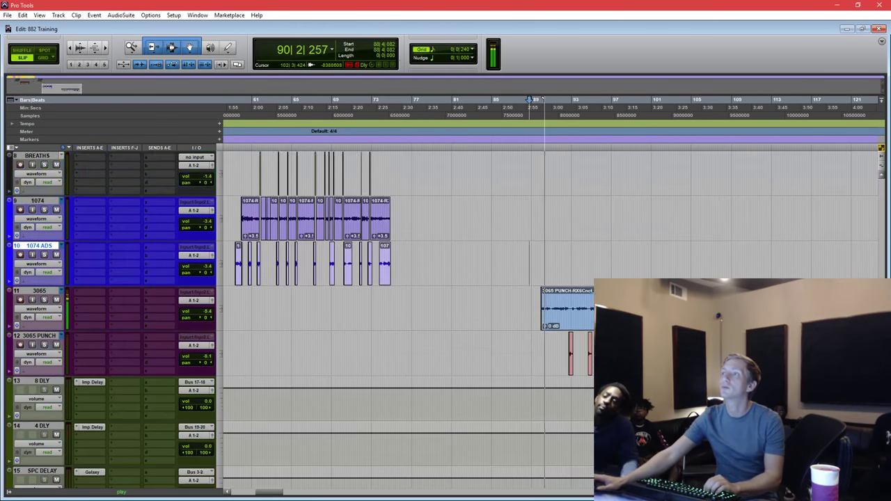
# Raise track 3065's volume to -1.4 dB and zoom the timeline to the 3065 section.
pyautogui.moveTo(207, 265); pyautogui.dragTo(210, 236)
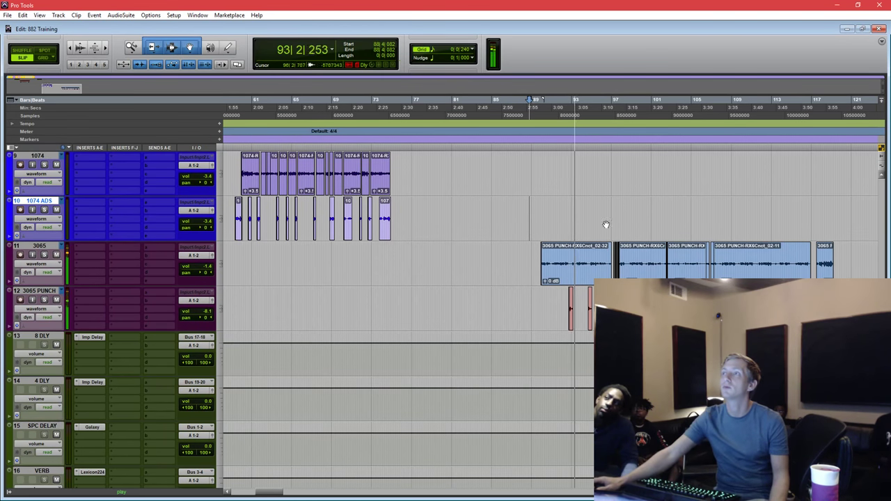
pyautogui.scroll(8, 613, 195)
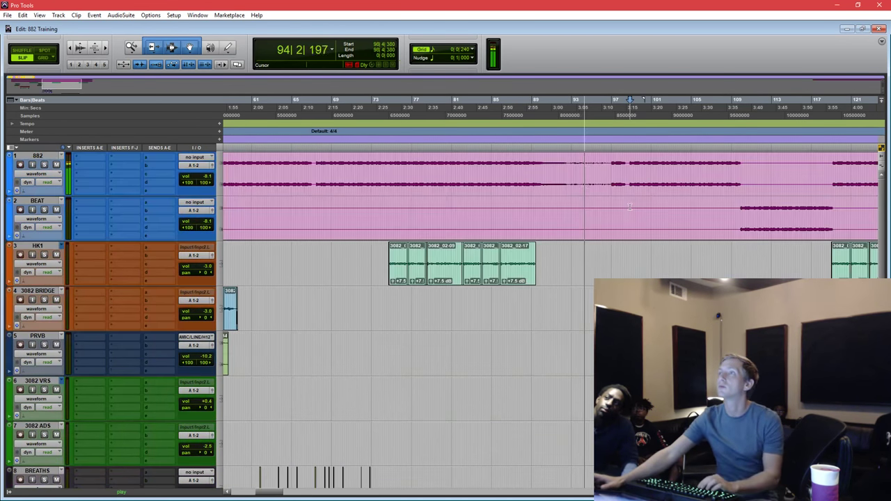
pyautogui.hotkey('ctrl', '[')
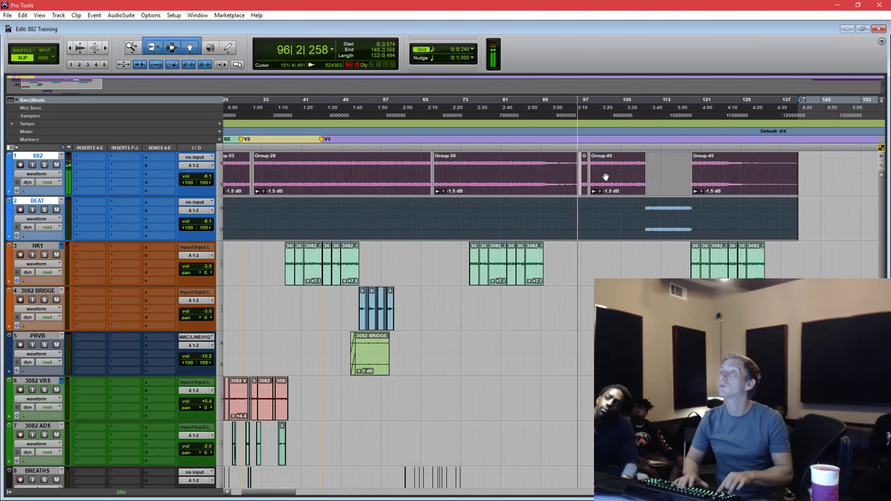
pyautogui.hotkey('ctrl', ']')
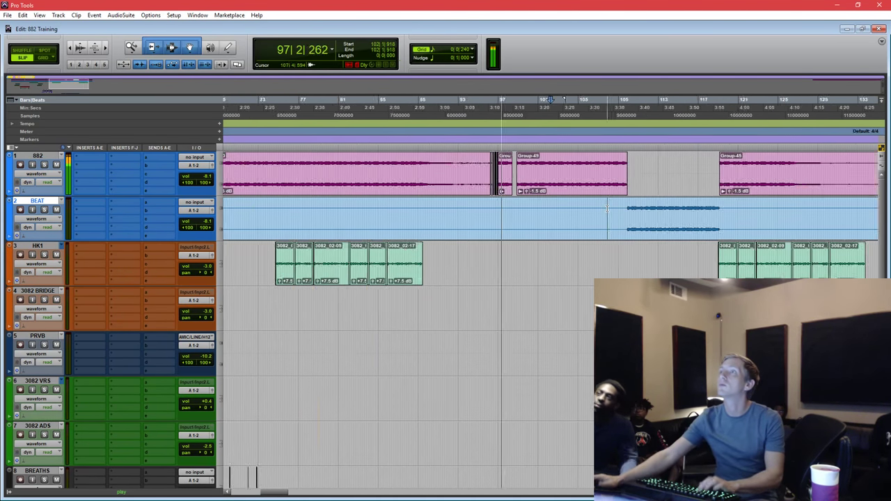
pyautogui.scroll(-10, 567, 212)
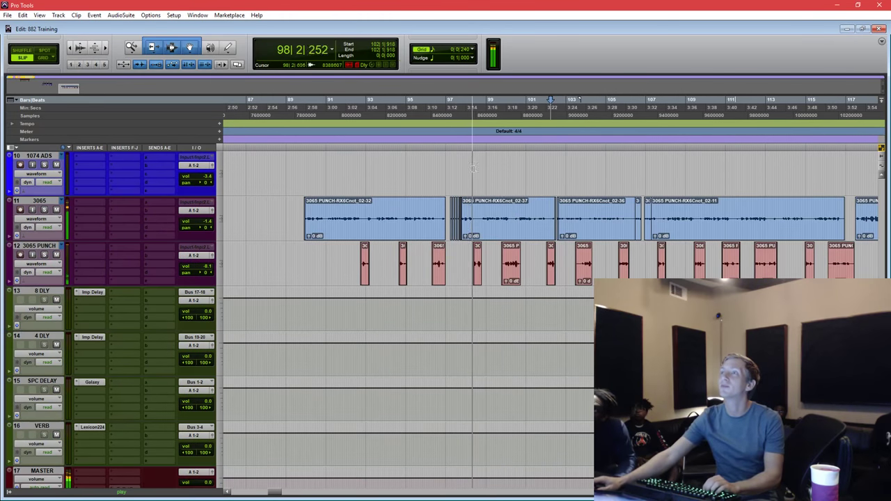
pyautogui.hotkey('ctrl', ']')
pyautogui.hotkey('ctrl', '[')
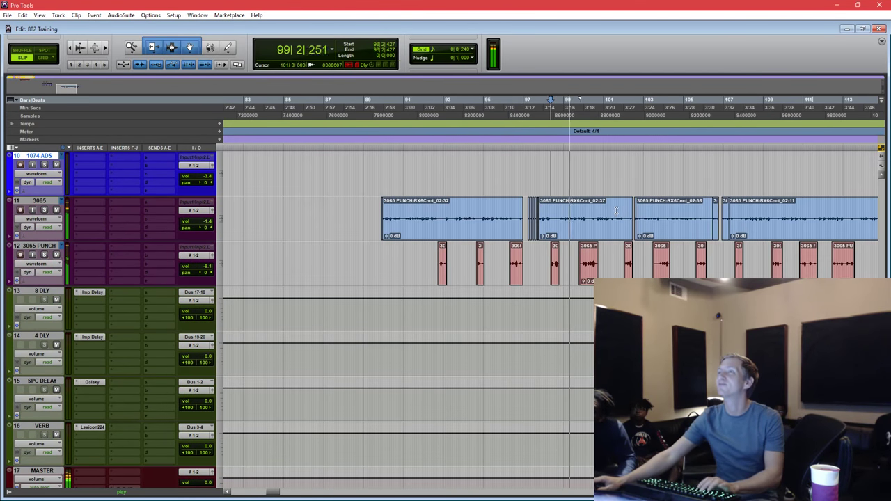
pyautogui.scroll(5, 616, 211)
pyautogui.scroll(4, 616, 210)
pyautogui.hotkey('ctrl', '[')
pyautogui.hotkey('ctrl', '[')
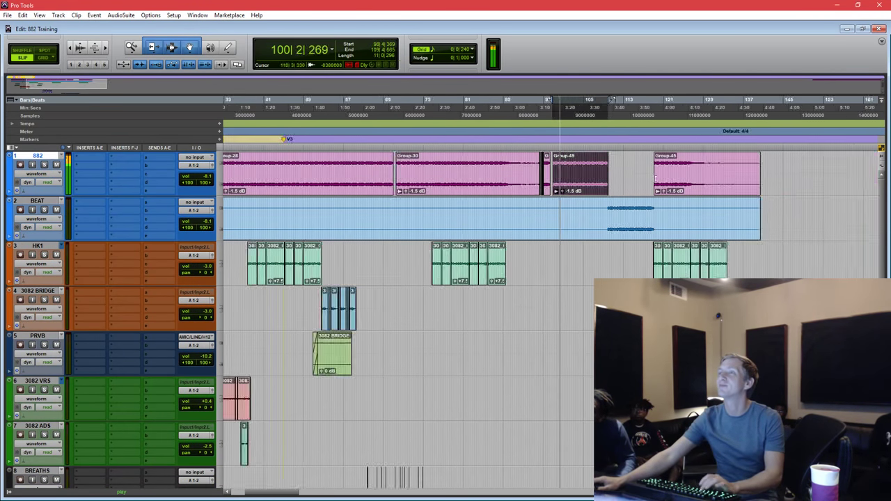
# Make the BEAT clip near bar 113 its own group, Group-48.
pyautogui.click(640, 228)
pyautogui.hotkey('ctrl', ']')
pyautogui.hotkey('ctrl', ']')
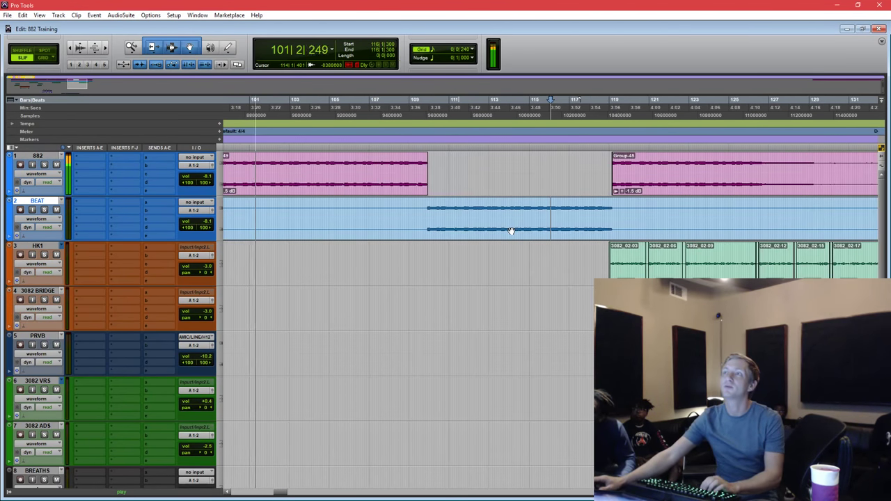
pyautogui.hotkey('ctrl', '[')
pyautogui.hotkey('ctrl', 'alt', 'g')
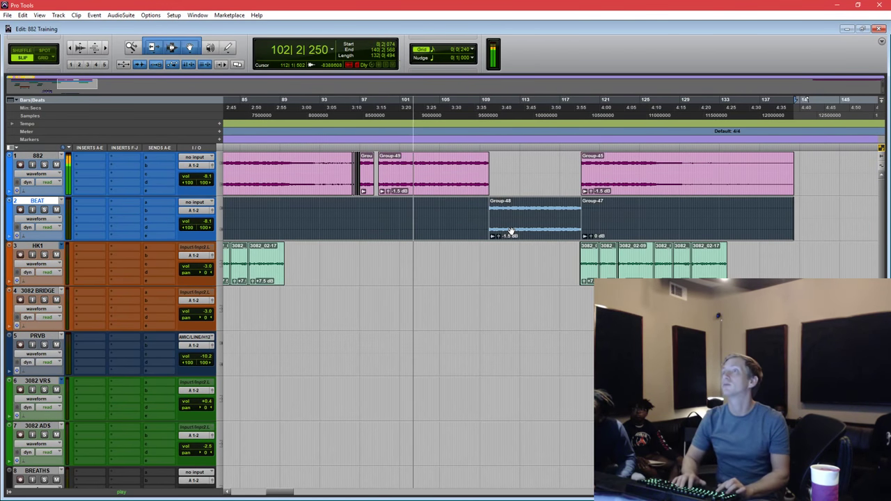
pyautogui.click(510, 231)
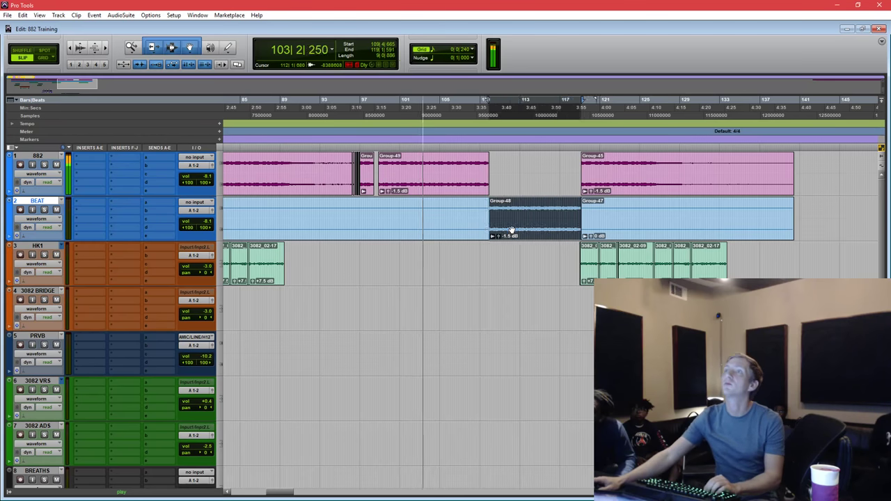
pyautogui.hotkey('ctrl', '[')
pyautogui.hotkey('ctrl', '[')
pyautogui.hotkey('ctrl', '[')
# Delete the Group-46 and Group-47 clips from the BEAT track.
pyautogui.click(337, 235)
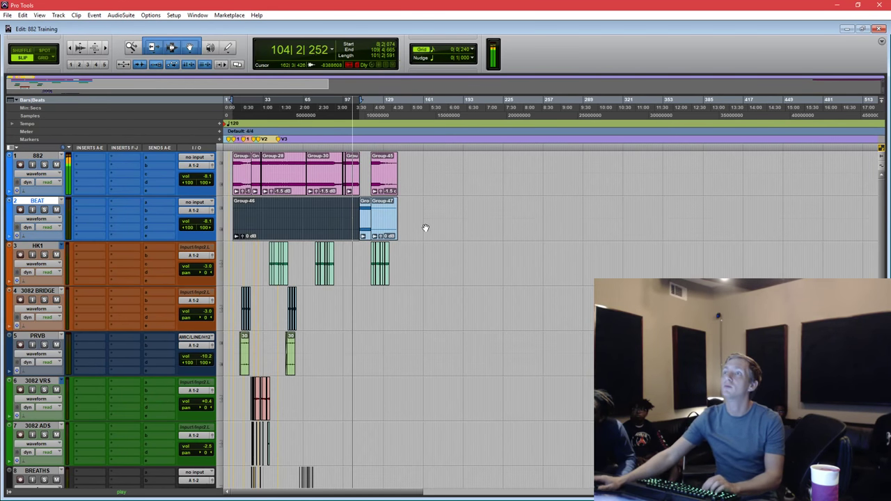
pyautogui.press('Delete')
pyautogui.click(389, 223)
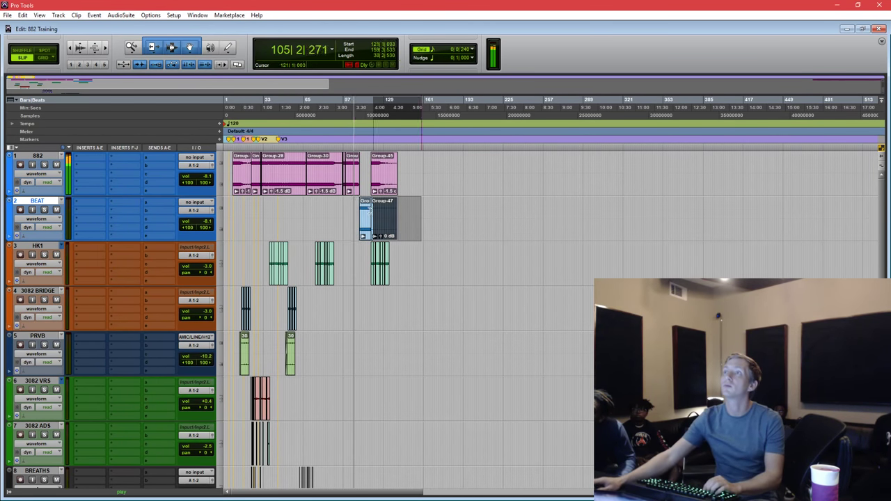
pyautogui.press('Delete')
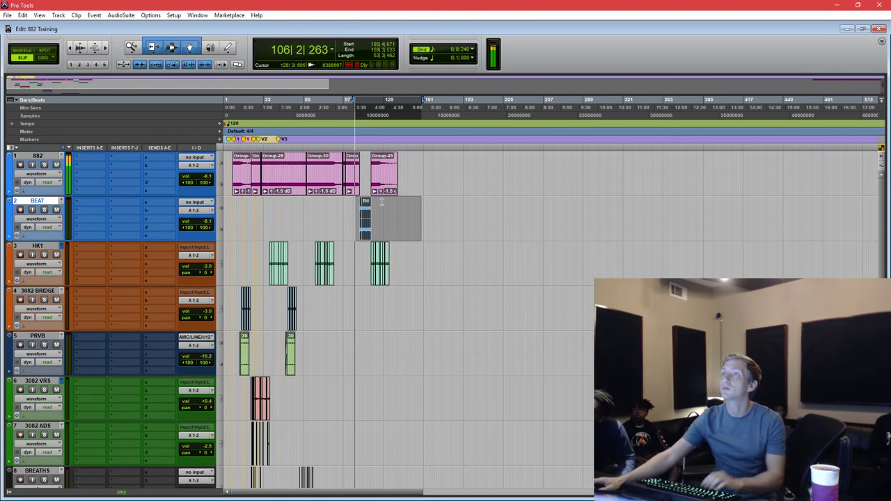
pyautogui.click(380, 206)
pyautogui.hotkey('ctrl', ']')
pyautogui.hotkey('ctrl', ']')
pyautogui.hotkey('ctrl', ']')
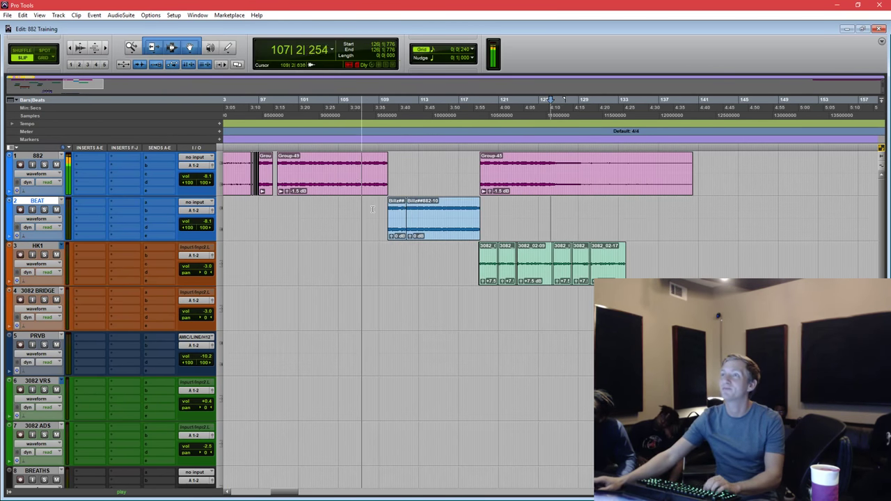
pyautogui.scroll(-10, 379, 206)
# Lower the Billz##882-10 clip on BEAT to -1.5 dB clip gain, viewing bars 99–129.
pyautogui.click(369, 186)
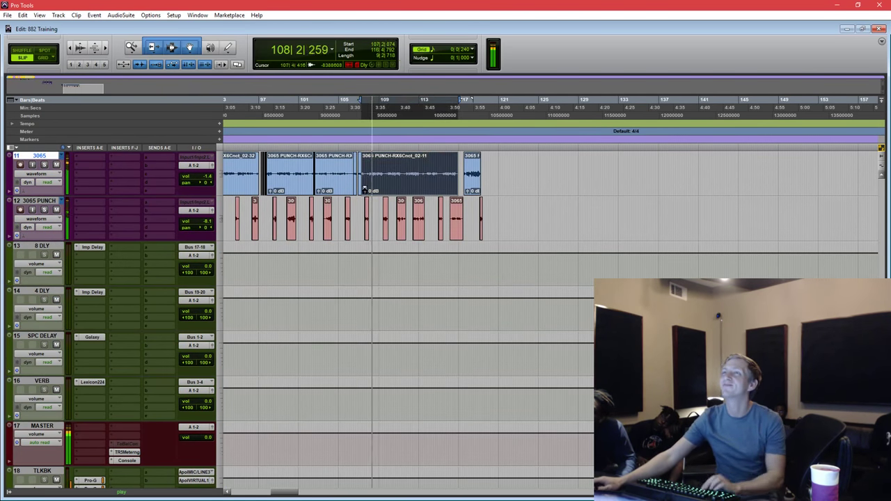
pyautogui.hotkey('ctrl', ']')
pyautogui.hotkey('ctrl', ']')
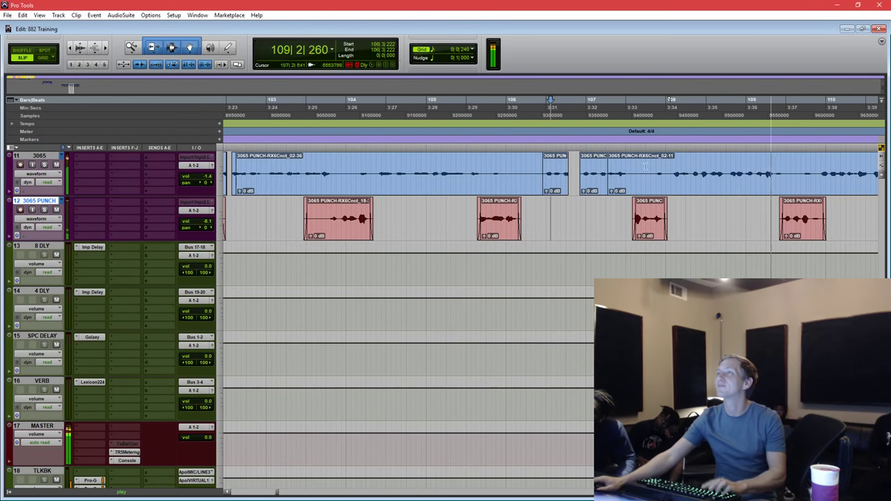
pyautogui.hotkey('ctrl', '[')
pyautogui.hotkey('ctrl', '[')
pyautogui.hotkey('ctrl', ']')
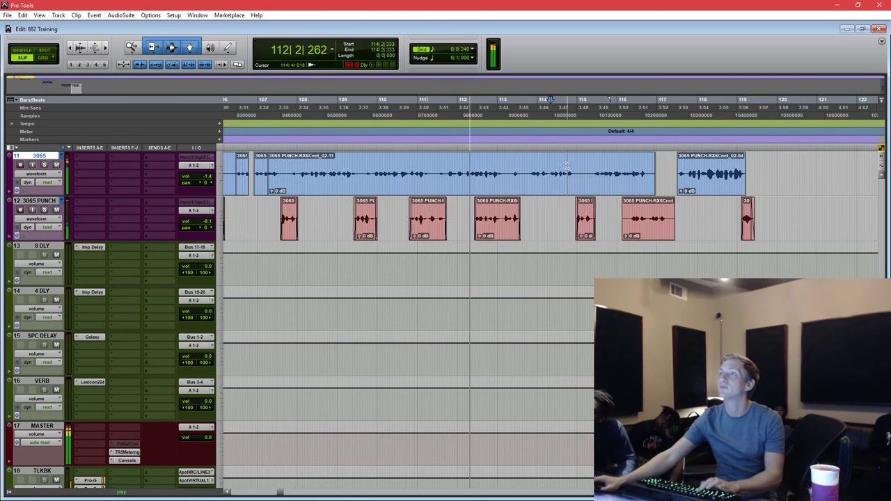
pyautogui.scroll(5, 522, 193)
pyautogui.scroll(4, 523, 193)
pyautogui.hotkey('ctrl', '[')
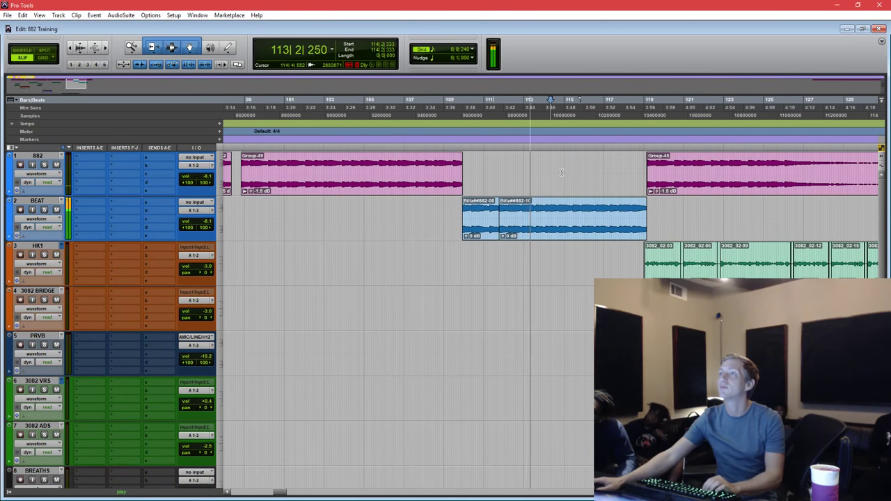
pyautogui.click(537, 227)
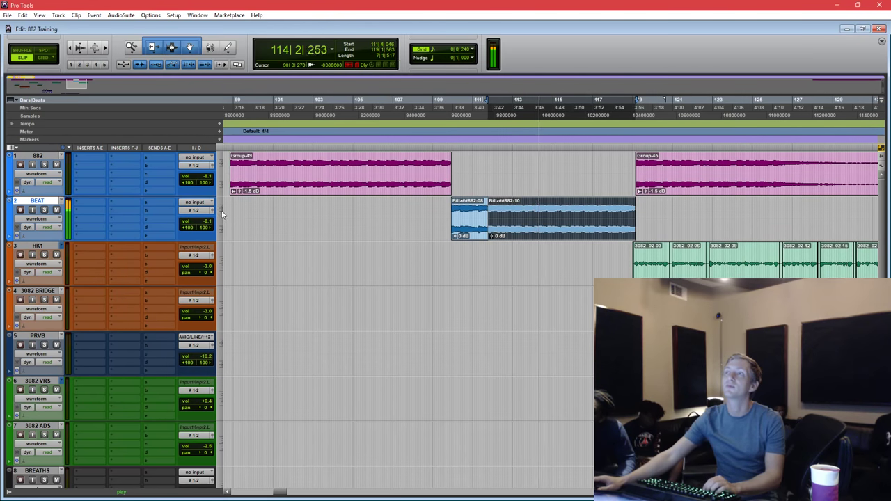
pyautogui.moveTo(493, 236); pyautogui.dragTo(453, 249)
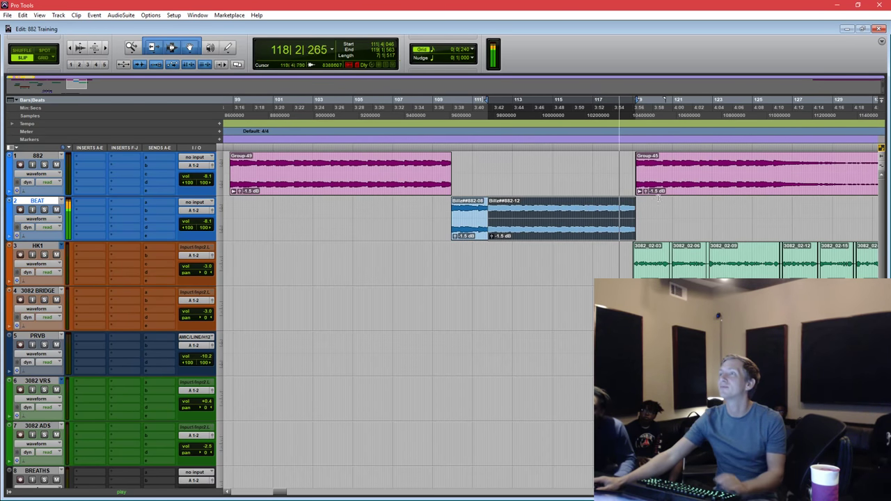
pyautogui.hotkey('ctrl', ']')
pyautogui.hotkey('ctrl', ']')
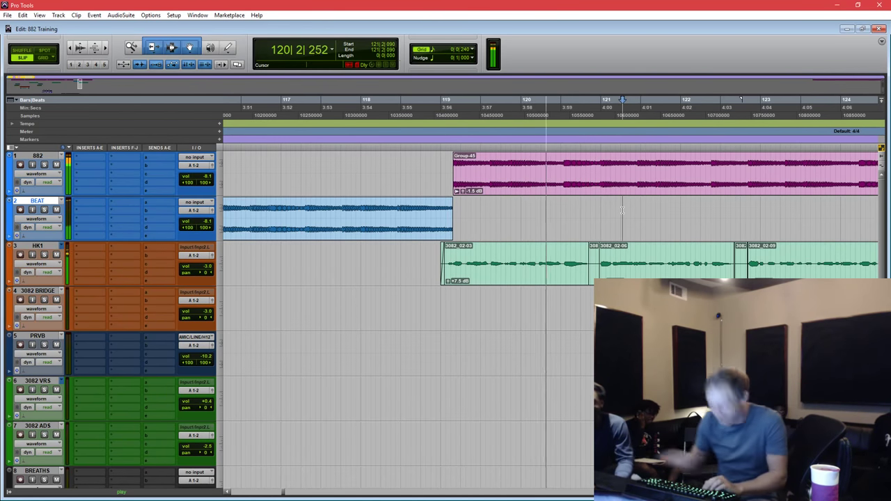
pyautogui.hotkey('ctrl', '[')
pyautogui.hotkey('ctrl', '[')
pyautogui.hotkey('ctrl', '[')
# Stop playback and zoom out to show the whole session, bars 1–257.
pyautogui.scroll(-10, 603, 223)
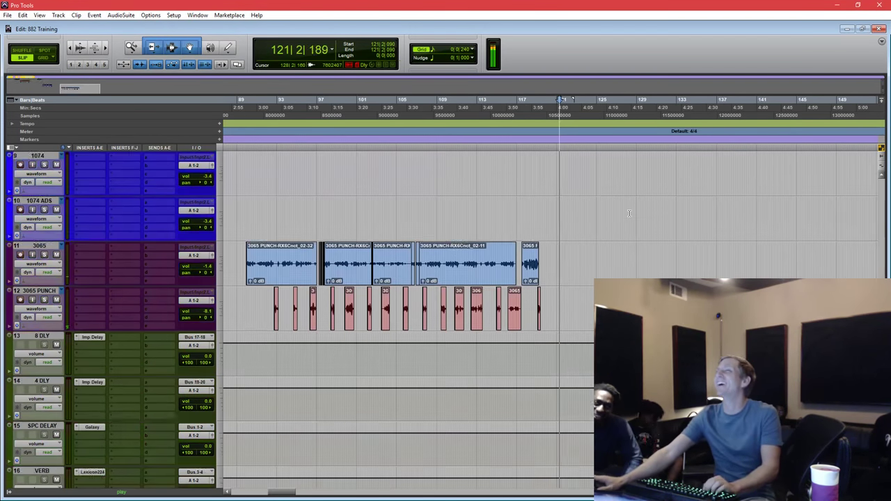
pyautogui.click(603, 225)
pyautogui.scroll(5, 516, 285)
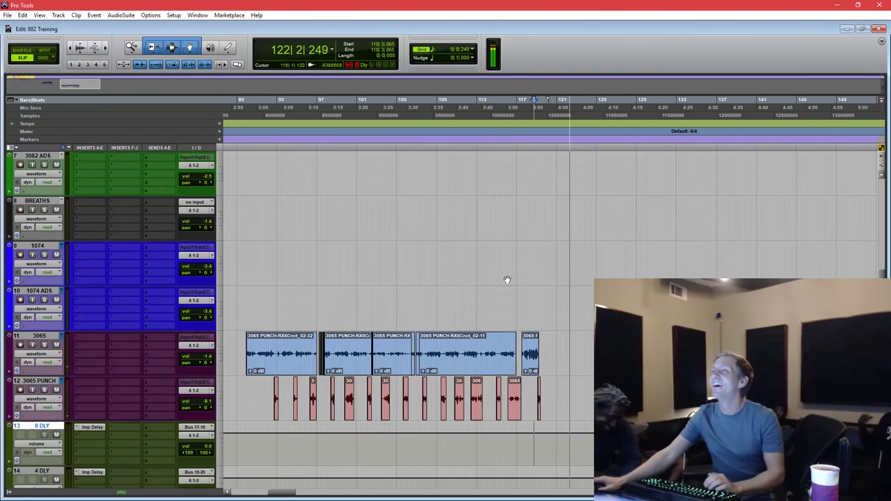
pyautogui.press('space')
pyautogui.click(481, 292)
pyautogui.hotkey('ctrl', '[')
pyautogui.hotkey('ctrl', '[')
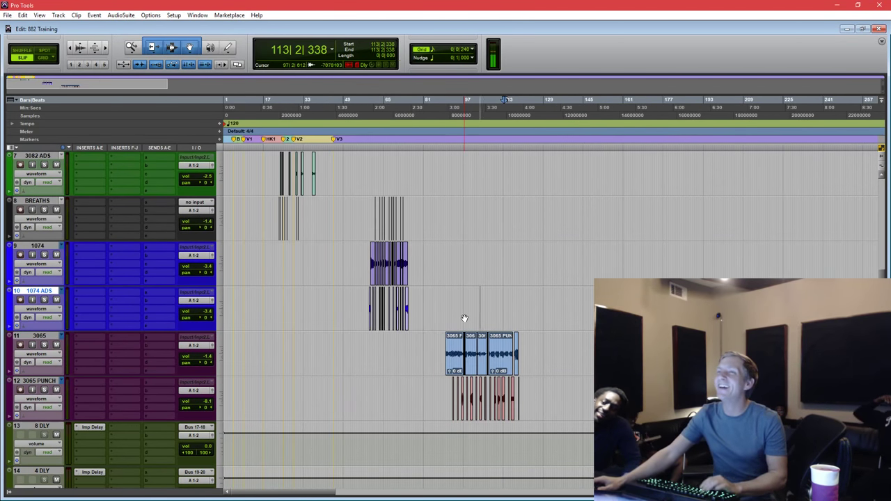
pyautogui.scroll(2, 465, 319)
pyautogui.scroll(4, 465, 318)
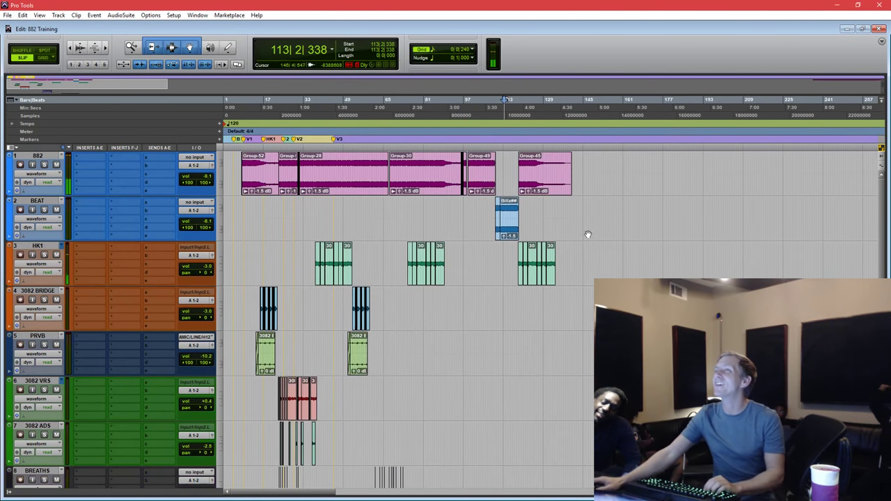
# Select a range on BEAT extended to the session start, then leave an insertion point there.
pyautogui.moveTo(529, 212); pyautogui.dragTo(496, 211)
pyautogui.click(494, 212)
pyautogui.hotkey('shift', 'Return')
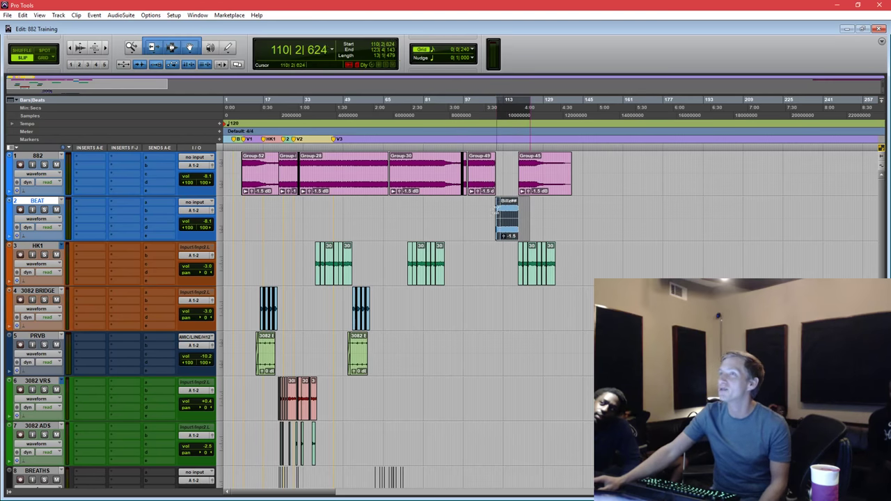
pyautogui.click(490, 212)
pyautogui.click(479, 212)
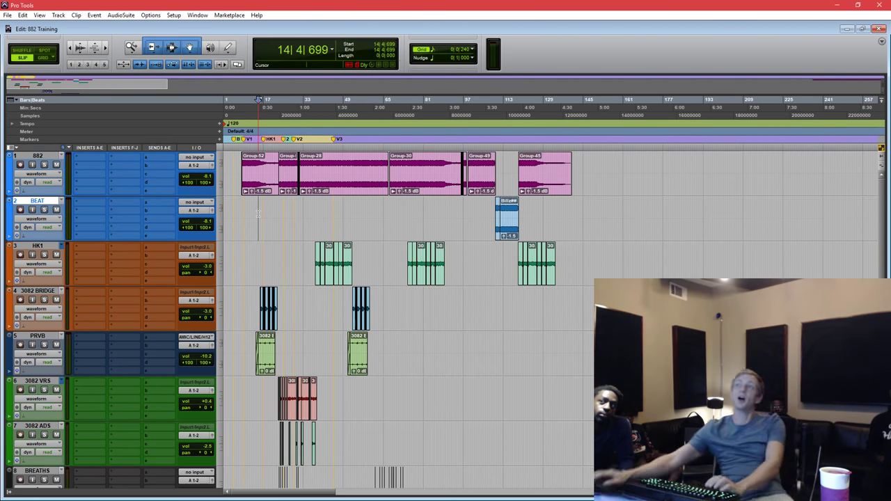
# Set the insertion point on BEAT to 36|4|569 with bars 25–57 in view.
pyautogui.click(343, 204)
pyautogui.hotkey('ctrl', ']')
pyautogui.hotkey('ctrl', ']')
pyautogui.hotkey('ctrl', ']')
pyautogui.scroll(-5, 423, 250)
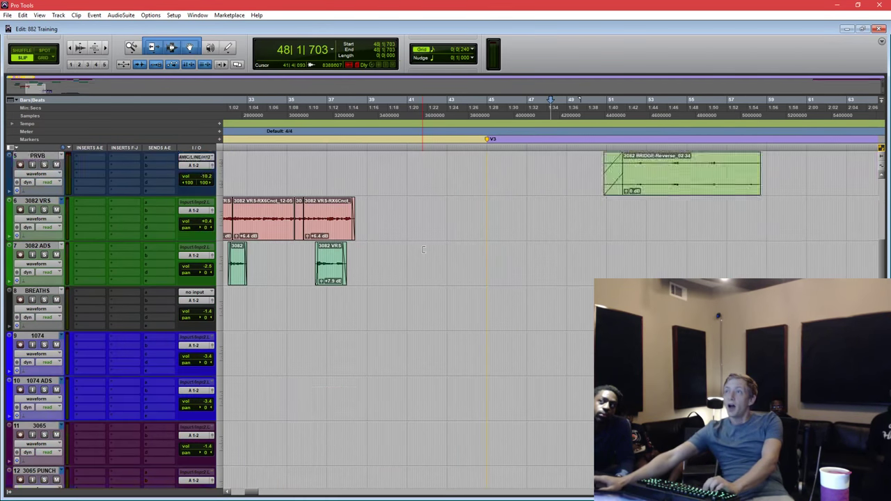
pyautogui.scroll(5, 423, 236)
pyautogui.hscroll(-4, 472, 216)
pyautogui.click(472, 216)
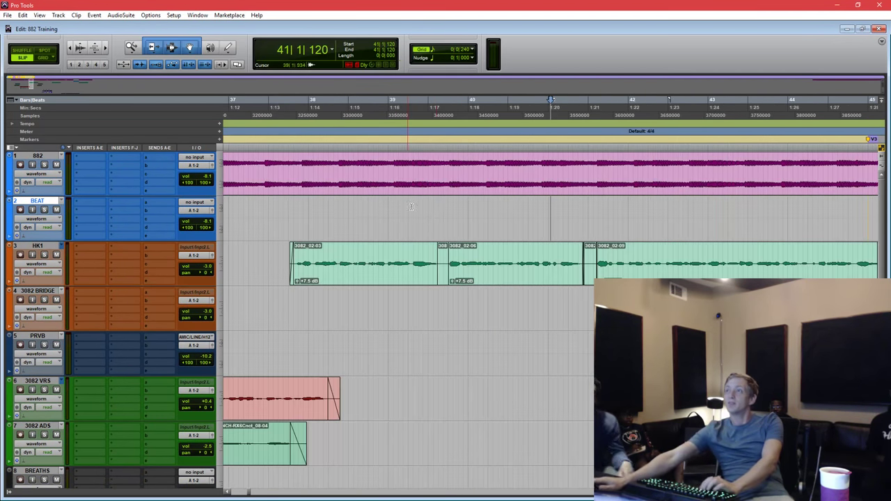
pyautogui.click(468, 212)
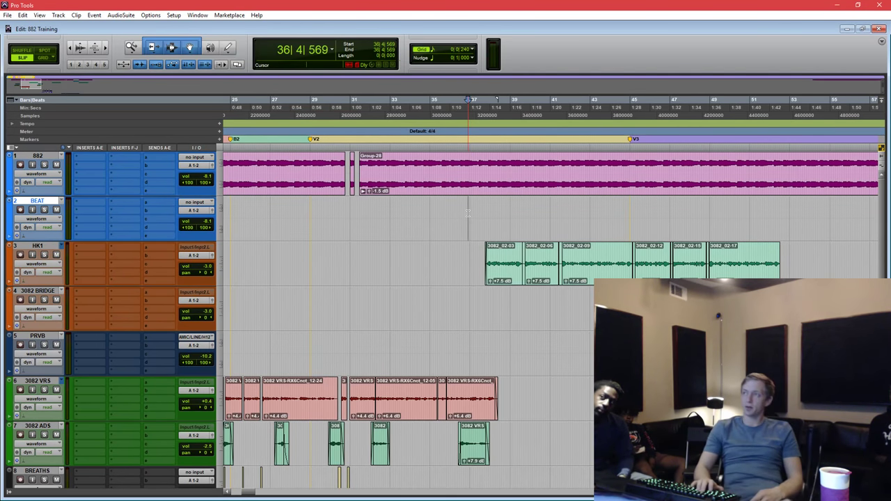
# Zoom the timeline out to display bars 1–129.
pyautogui.hotkey('ctrl', '[')
pyautogui.hotkey('ctrl', '[')
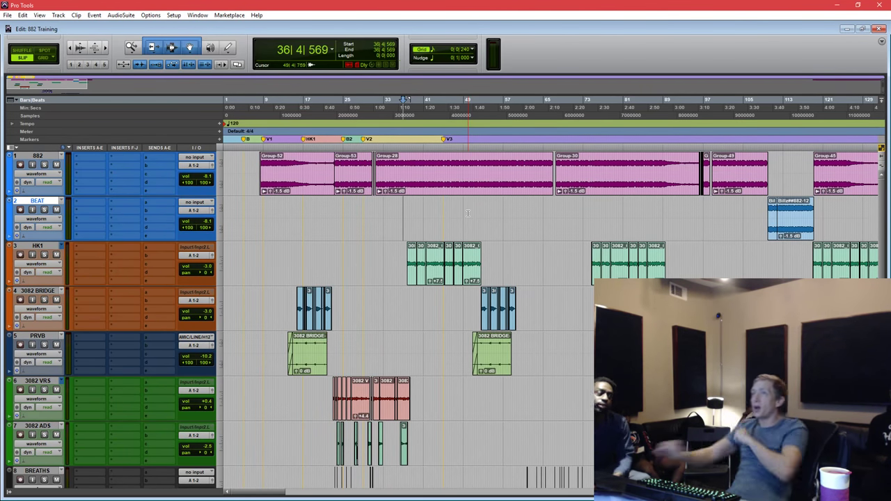
# Select the range 55|4|545 to 58|3|328 on track 882 around bar 57.
pyautogui.click(497, 275)
pyautogui.scroll(-2, 506, 277)
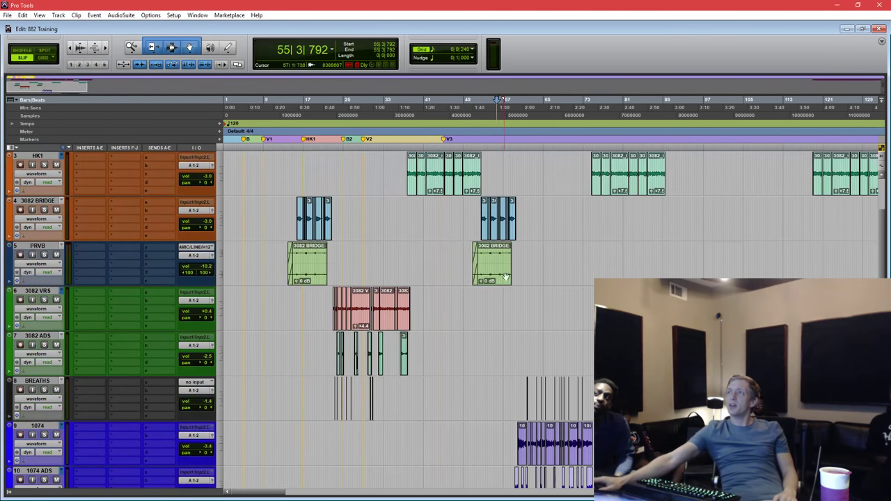
pyautogui.moveTo(503, 185); pyautogui.dragTo(519, 327)
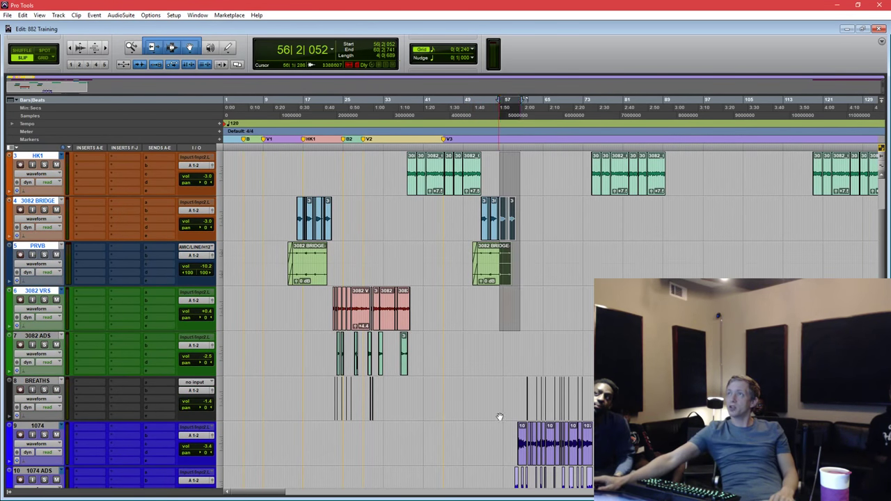
pyautogui.scroll(-1, 515, 293)
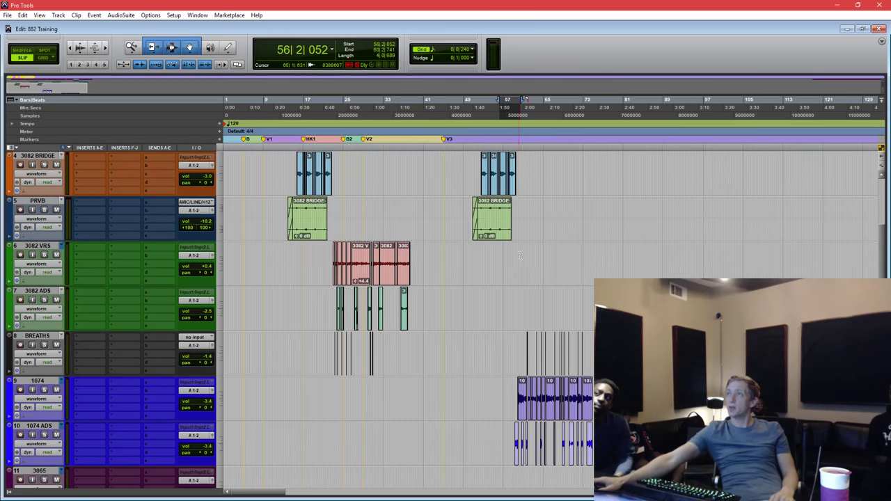
pyautogui.scroll(3, 519, 255)
pyautogui.moveTo(516, 174); pyautogui.dragTo(497, 165)
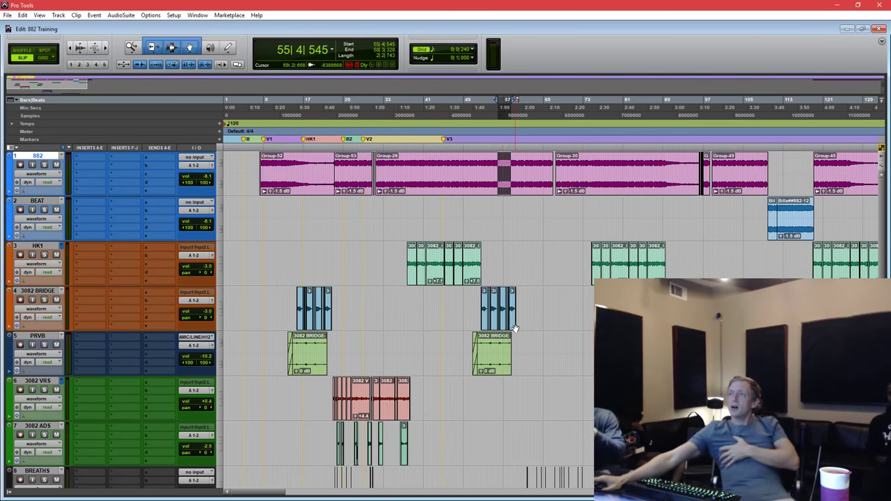
# Select bars 85–127 on the 3065 tracks, then clear it and place the cursor at bar 88.
pyautogui.scroll(-5, 515, 327)
pyautogui.moveTo(644, 397); pyautogui.dragTo(659, 418)
pyautogui.click(812, 418)
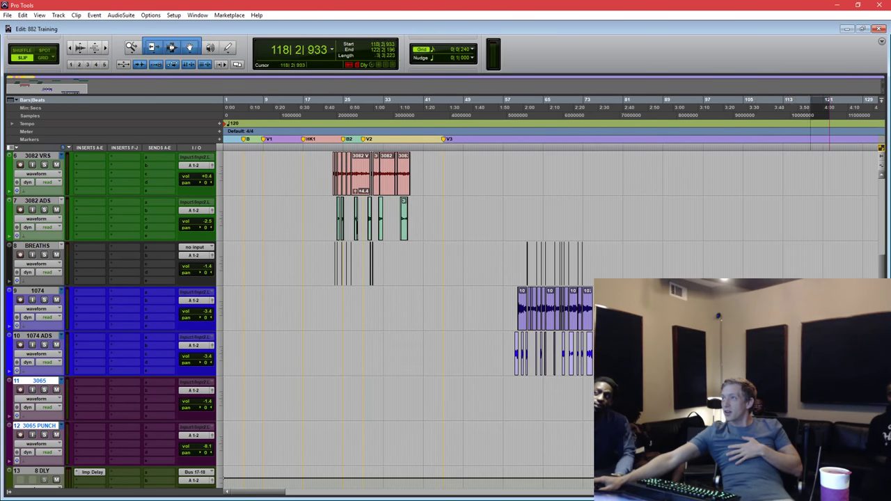
pyautogui.moveTo(812, 417); pyautogui.dragTo(667, 417)
pyautogui.click(663, 418)
# Audition the BREATHS and 1074 section starting from 59|3|768, then stop playback.
pyautogui.moveTo(506, 264); pyautogui.dragTo(596, 355)
pyautogui.click(516, 254)
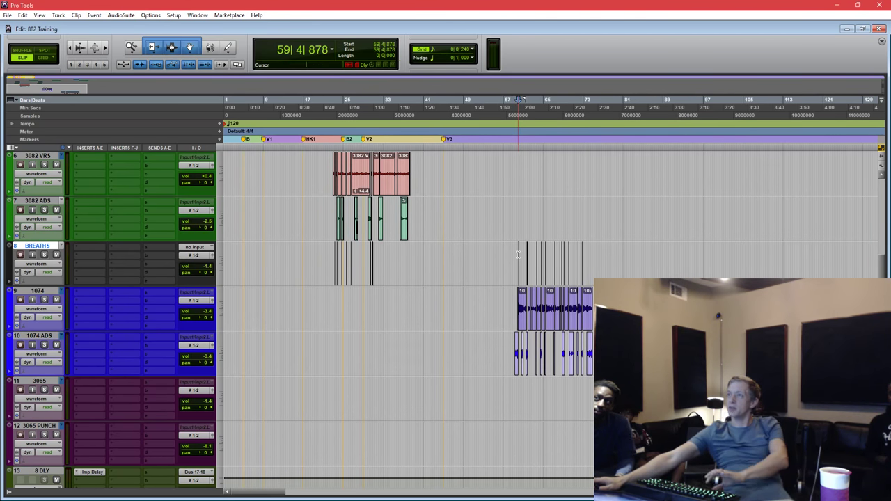
pyautogui.press('space')
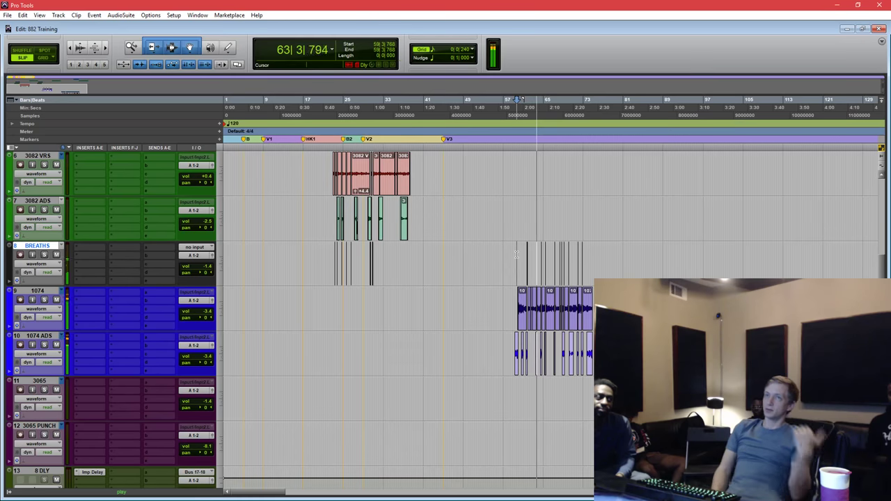
pyautogui.press('space')
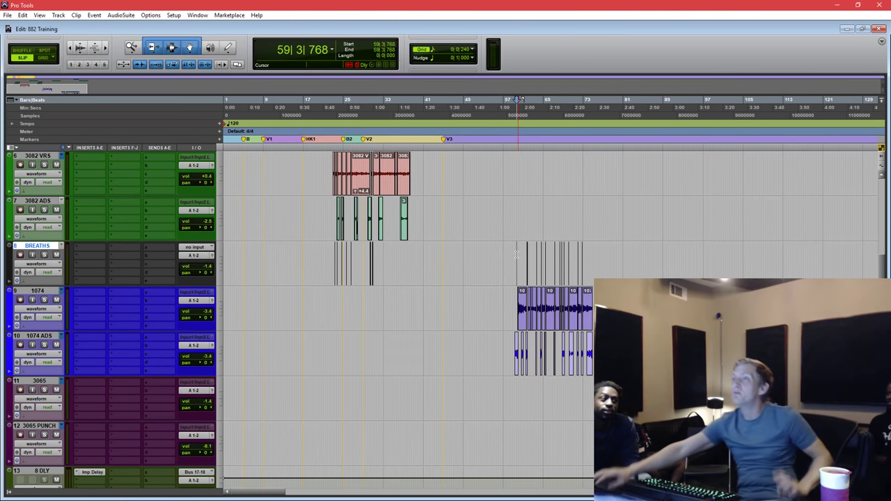
pyautogui.scroll(5, 403, 163)
# Try partial selections on Group-28 and select every clip on the 882 track.
pyautogui.moveTo(402, 163); pyautogui.dragTo(497, 167)
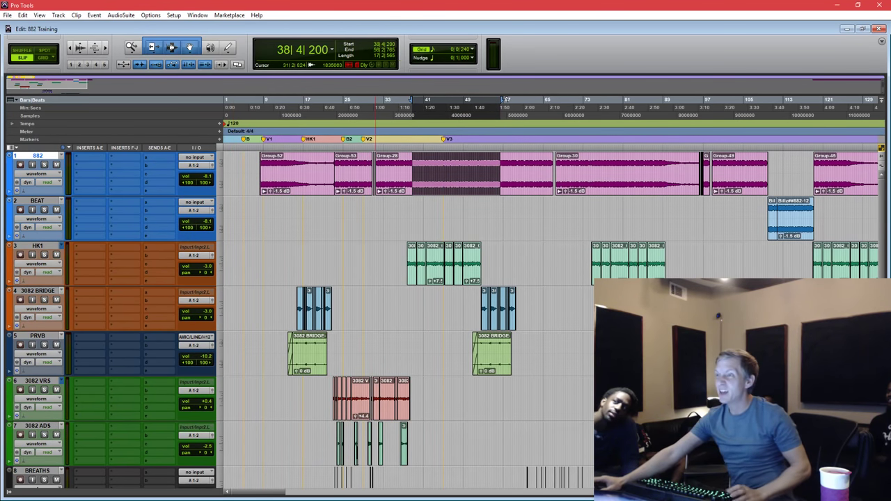
pyautogui.click(543, 207)
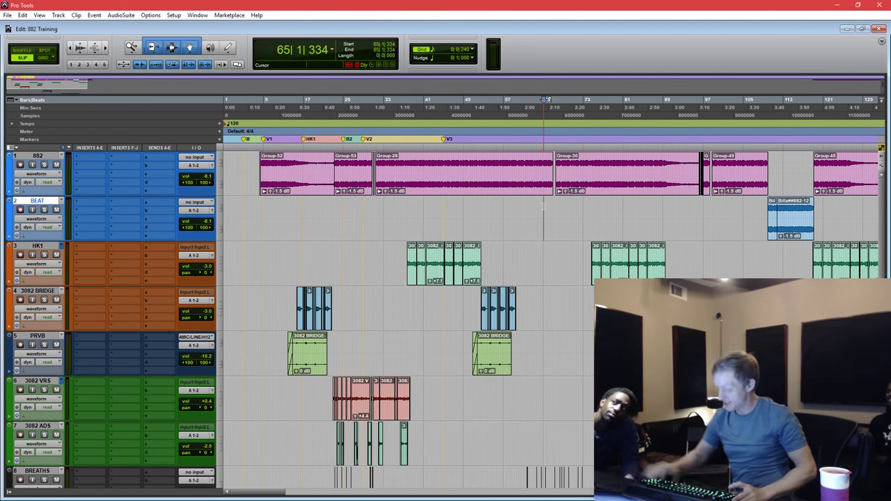
pyautogui.hotkey('ctrl', '=')
pyautogui.hotkey('ctrl', '=')
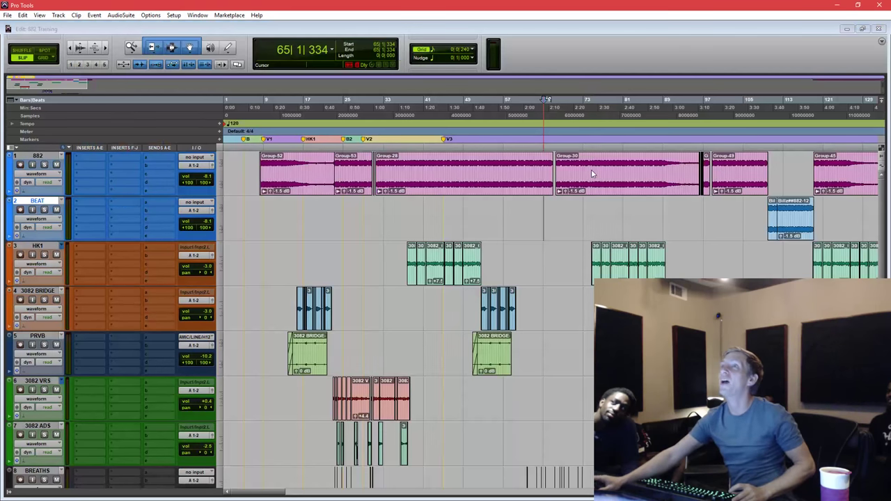
pyautogui.moveTo(394, 167); pyautogui.dragTo(452, 164)
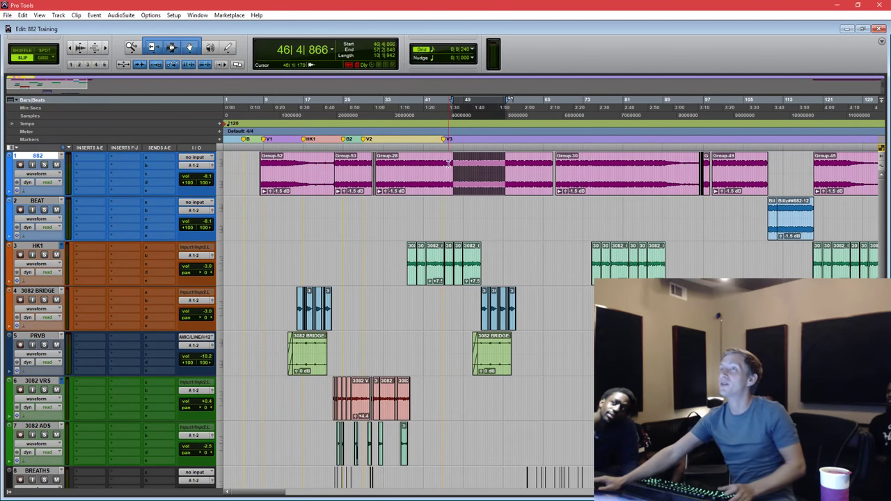
pyautogui.click(449, 163)
pyautogui.tripleClick(449, 165)
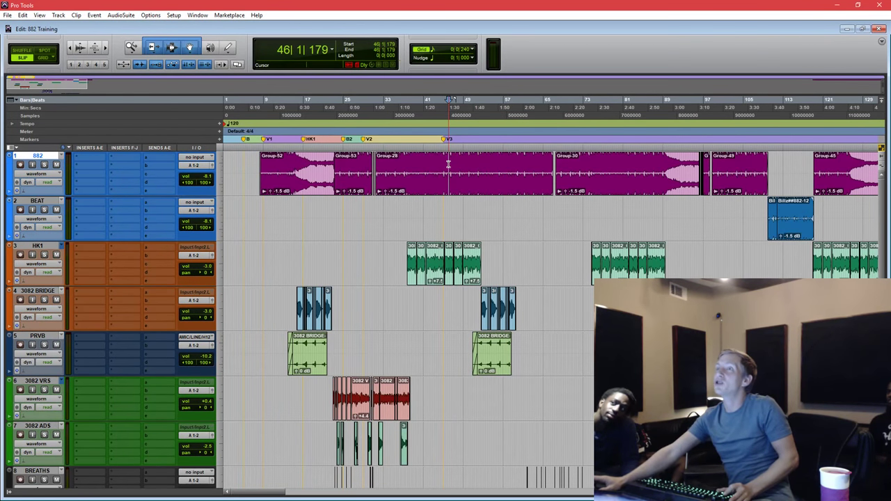
pyautogui.click(448, 164)
pyautogui.tripleClick(449, 164)
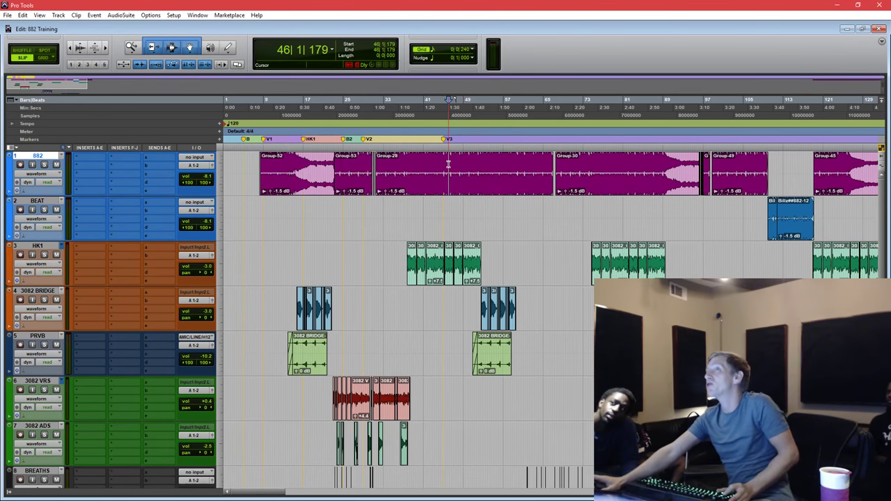
# Select ranges across Group-28, then move the play position to bar 53 on BEAT.
pyautogui.moveTo(424, 164); pyautogui.dragTo(493, 165)
pyautogui.click(397, 165)
pyautogui.moveTo(438, 164); pyautogui.dragTo(497, 165)
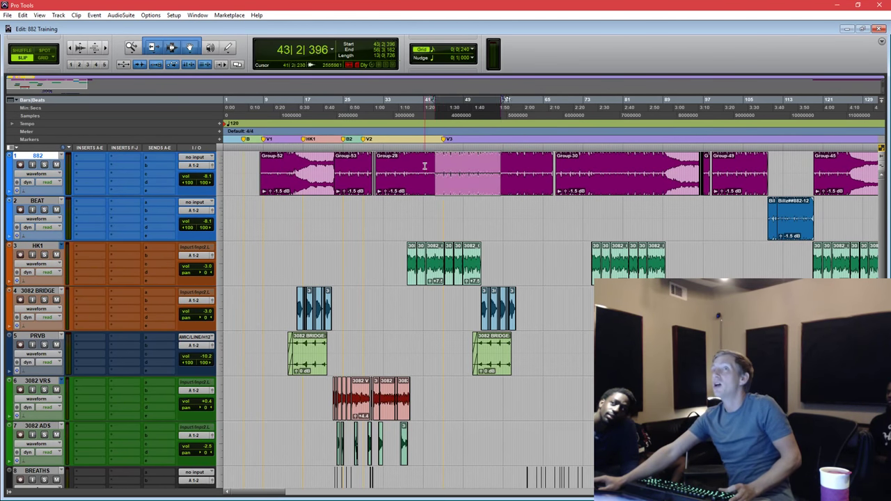
pyautogui.click(427, 164)
pyautogui.click(483, 211)
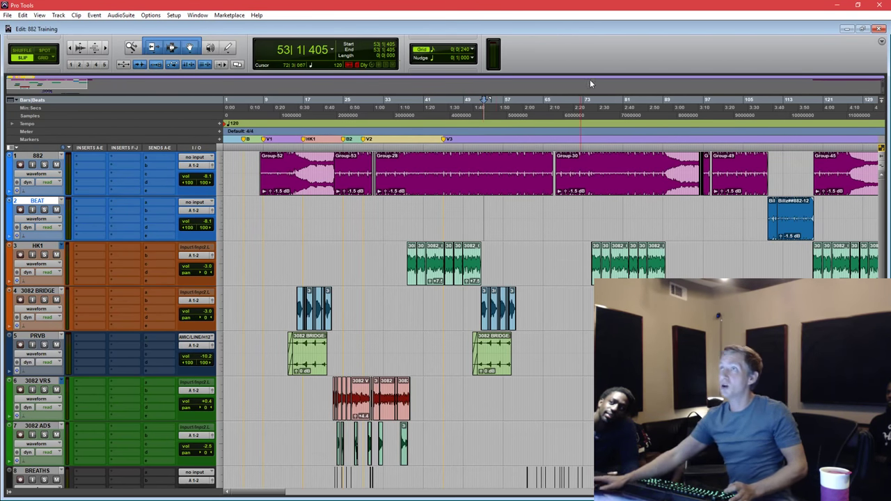
# Maximize the Edit window to show all tracks and set the play position at bar 50.
pyautogui.moveTo(599, 33); pyautogui.dragTo(793, 243)
pyautogui.doubleClick(636, 238)
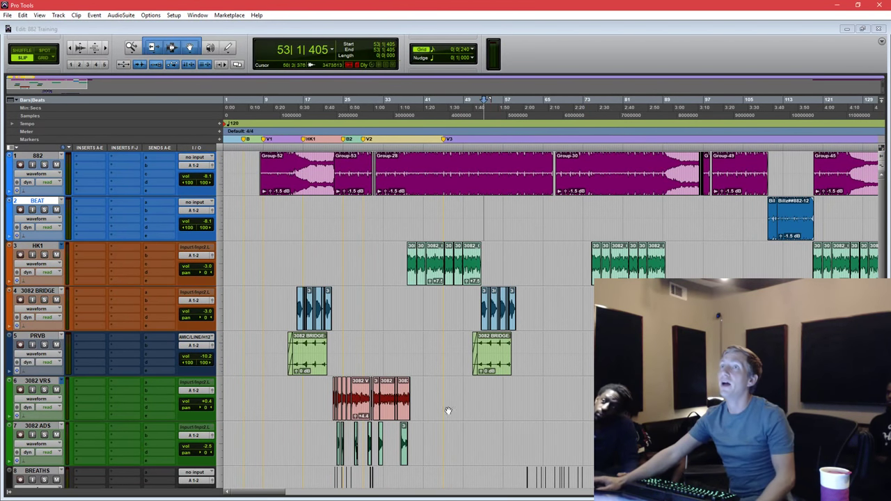
pyautogui.click(473, 168)
# Zoom the timeline in and insert Neutron 2 on the 882 track's first insert slot.
pyautogui.hotkey('ctrl', ']')
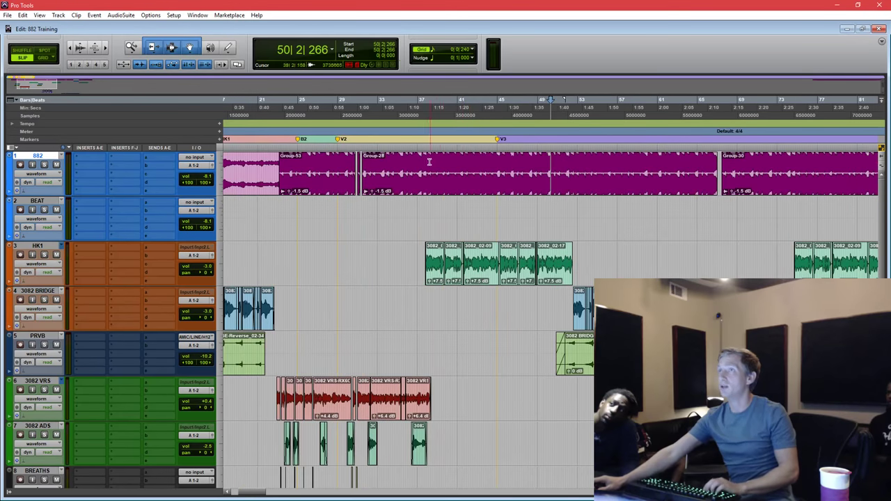
pyautogui.moveTo(560, 170); pyautogui.dragTo(418, 171)
pyautogui.click(410, 170)
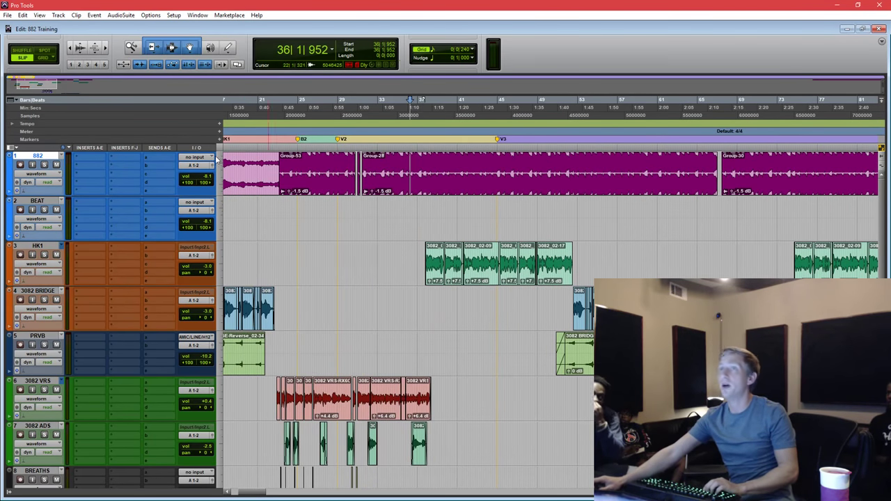
pyautogui.click(87, 175)
pyautogui.moveTo(139, 209)
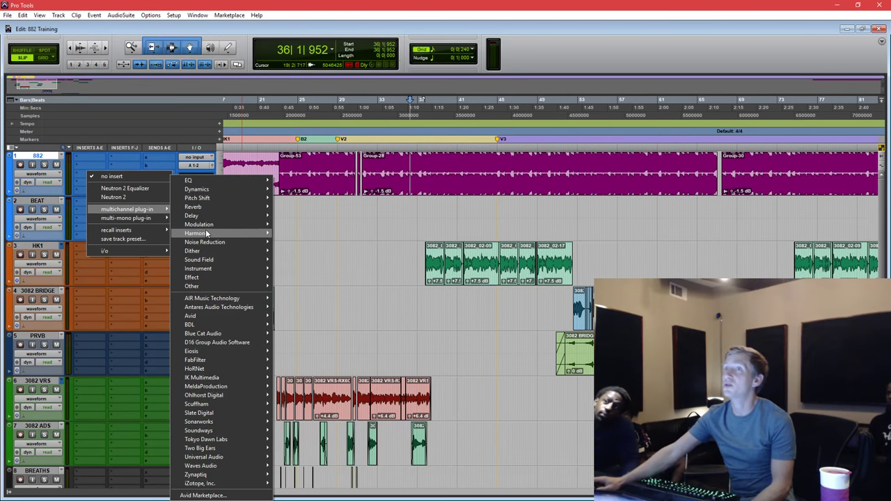
pyautogui.moveTo(197, 234)
pyautogui.click(122, 134)
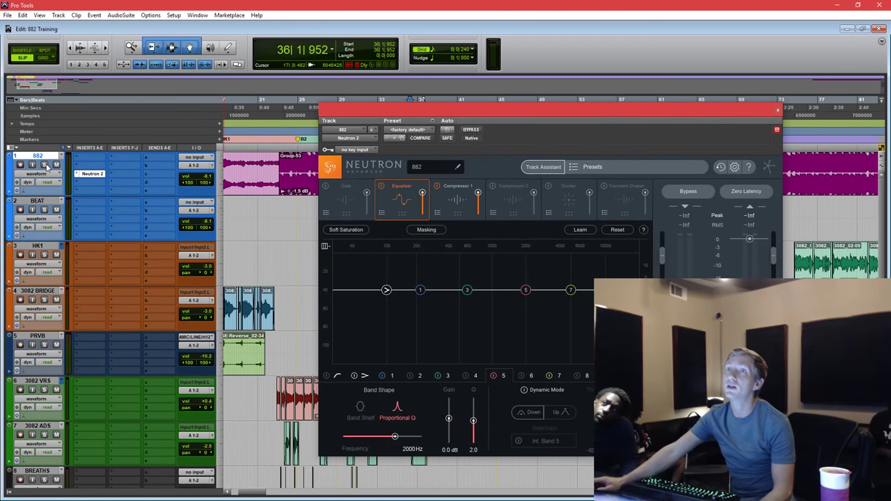
# Select bars 25–34 of the 882 vocal and play them to feed Neutron's analyser.
pyautogui.moveTo(409, 112); pyautogui.dragTo(485, 104)
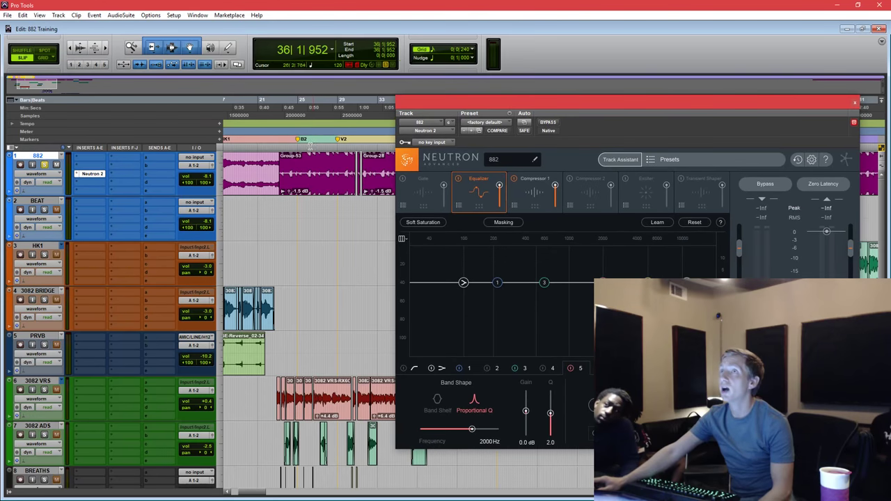
pyautogui.click(300, 160)
pyautogui.moveTo(297, 161); pyautogui.dragTo(392, 161)
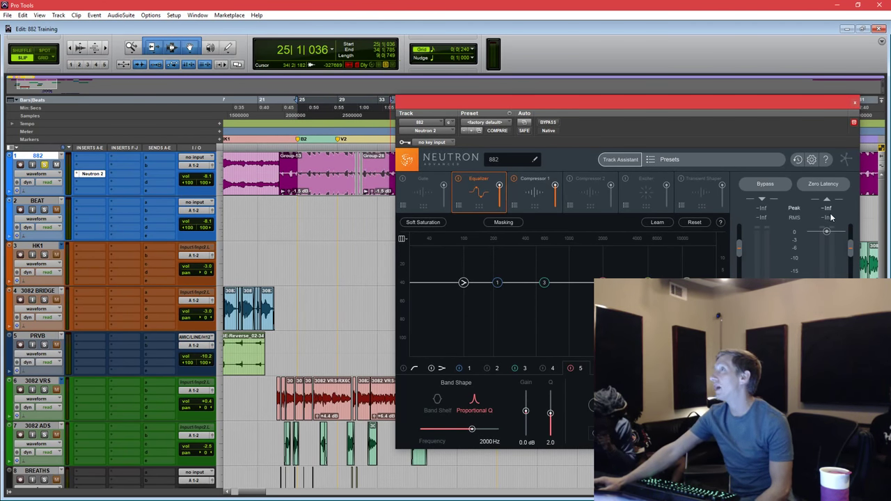
pyautogui.click(302, 160)
pyautogui.press('space')
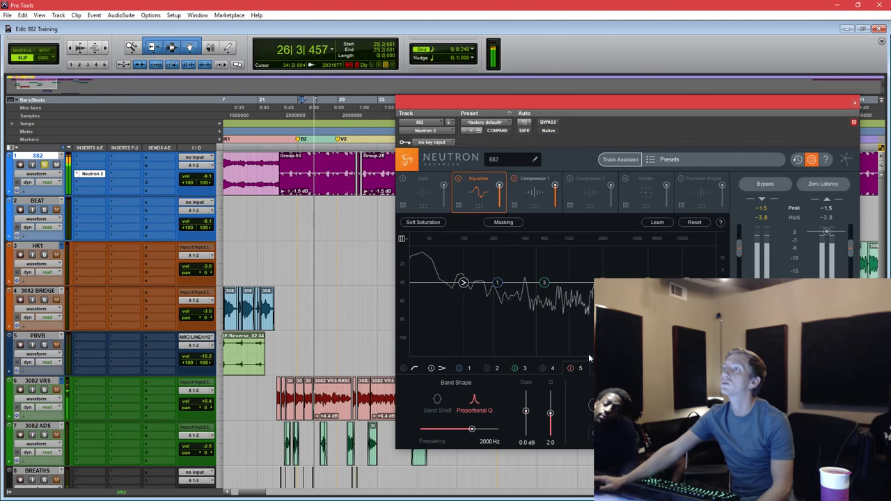
# Set Neutron's Metering Average Time to 5 secs, confirm, and stop playback.
pyautogui.click(812, 159)
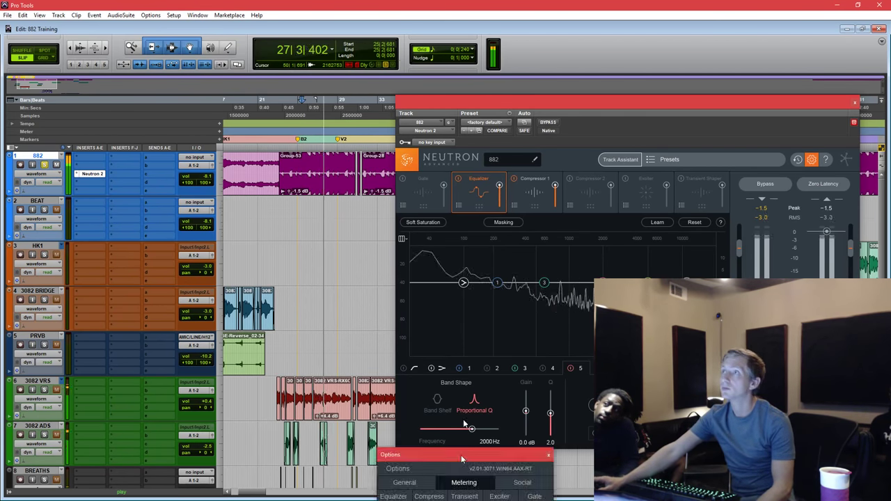
pyautogui.moveTo(425, 454); pyautogui.dragTo(425, 75)
pyautogui.click(391, 233)
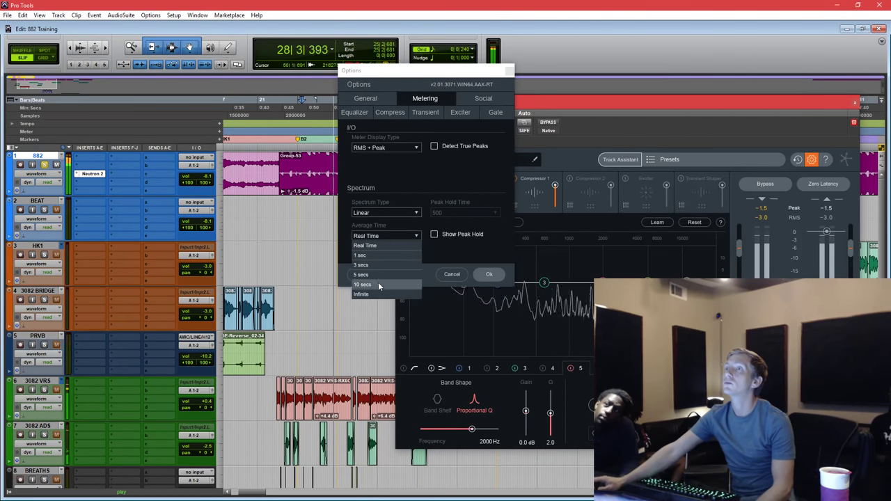
pyautogui.click(381, 274)
pyautogui.click(486, 274)
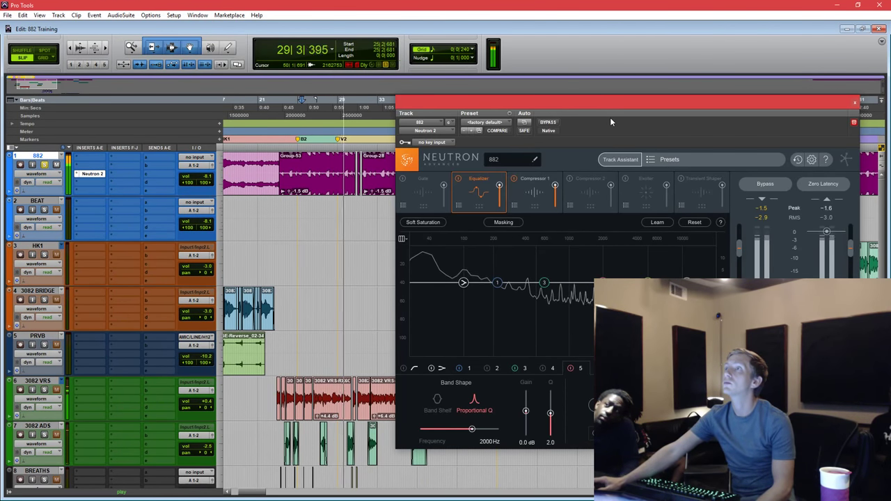
pyautogui.moveTo(617, 101); pyautogui.dragTo(547, 78)
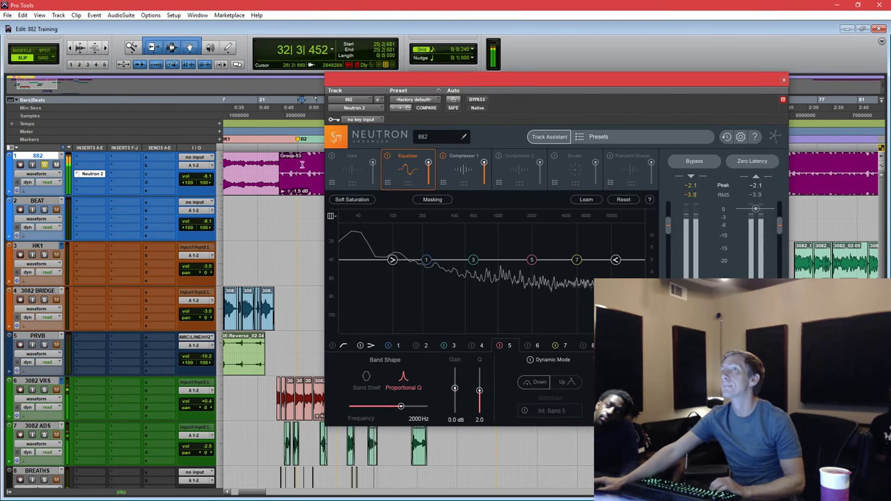
pyautogui.press('space')
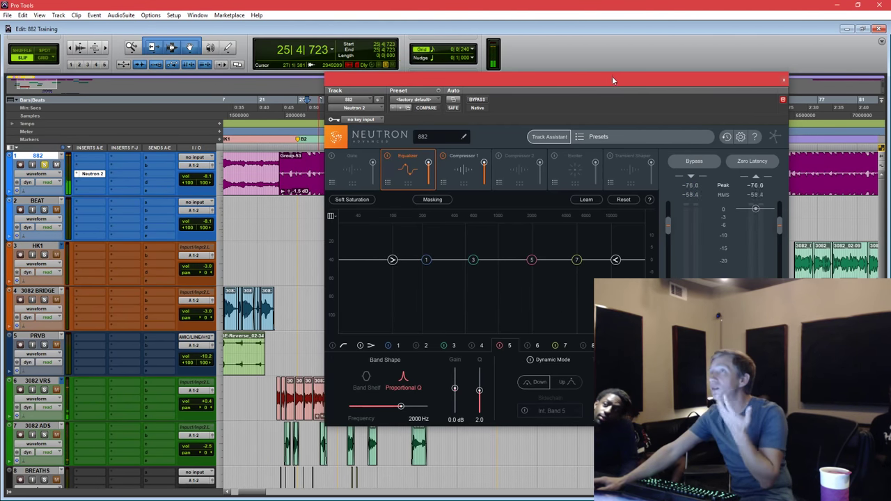
pyautogui.moveTo(612, 80); pyautogui.dragTo(575, 79)
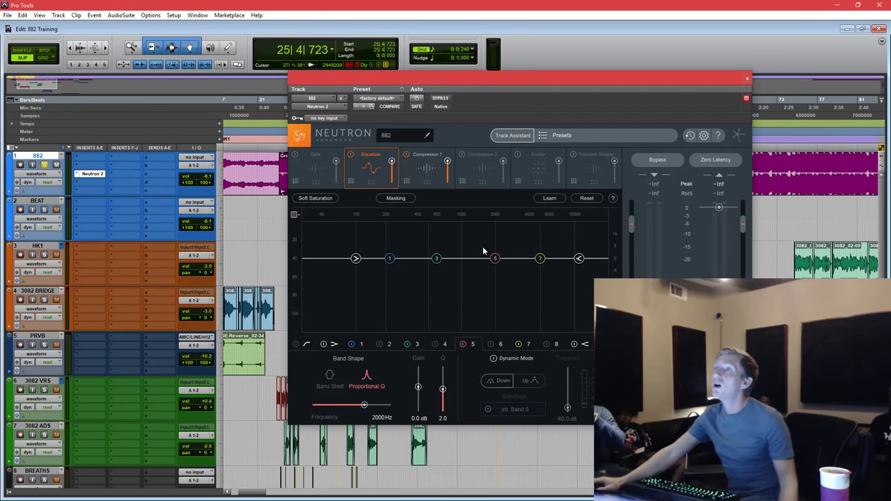
# Try a 5 dB cut on band 3 near 352 Hz, a band 8 boost near 5 kHz, and a higher shelf.
pyautogui.moveTo(437, 260); pyautogui.dragTo(443, 280)
pyautogui.doubleClick(443, 279)
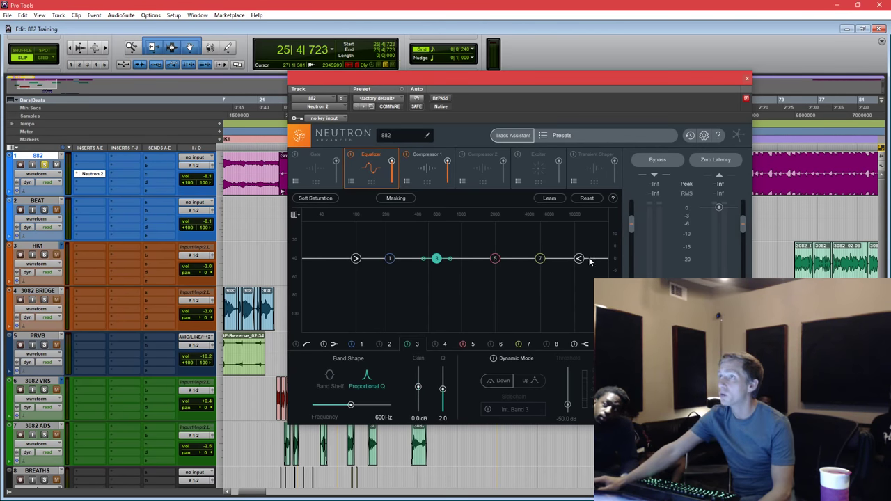
pyautogui.moveTo(625, 95); pyautogui.dragTo(611, 123)
pyautogui.moveTo(570, 299); pyautogui.dragTo(513, 298)
pyautogui.scroll(-3, 514, 293)
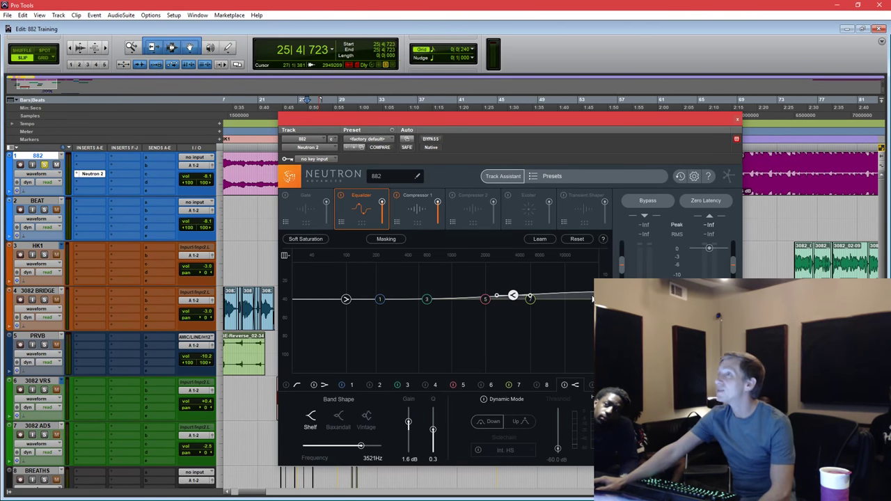
pyautogui.moveTo(607, 143); pyautogui.dragTo(606, 177)
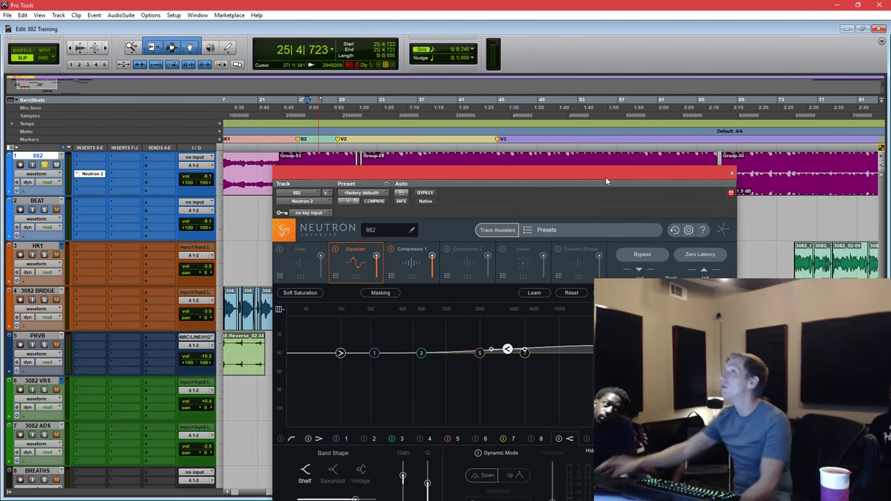
pyautogui.moveTo(511, 354); pyautogui.dragTo(566, 353)
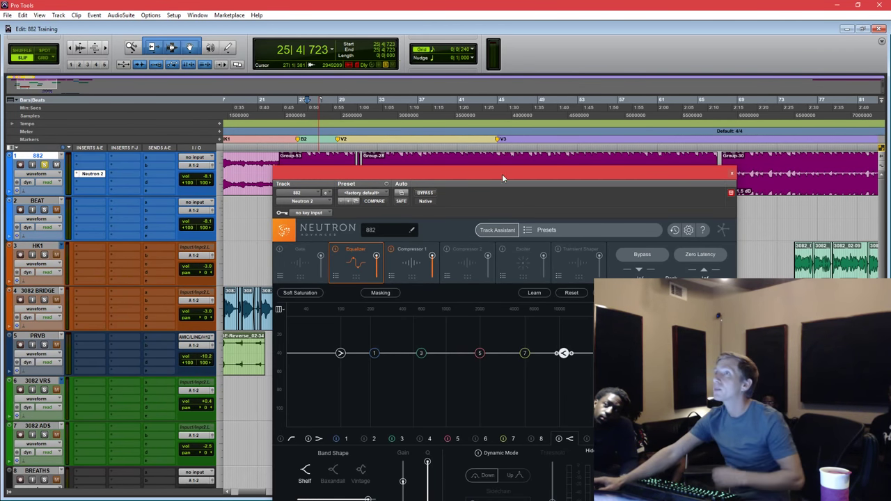
pyautogui.moveTo(502, 174); pyautogui.dragTo(491, 205)
# Play the vocal from bar 25 and sweep the enabled high-pass band up to about 9121 Hz.
pyautogui.click(410, 167)
pyautogui.press('space')
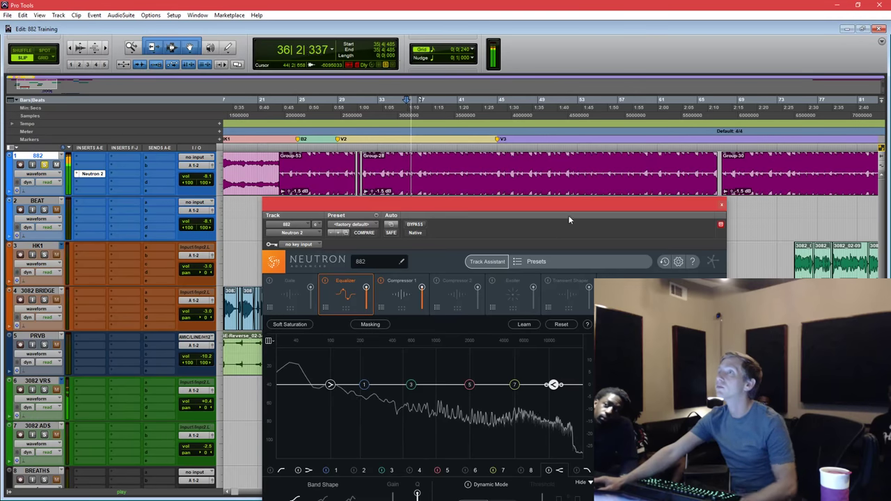
pyautogui.moveTo(568, 216); pyautogui.dragTo(568, 122)
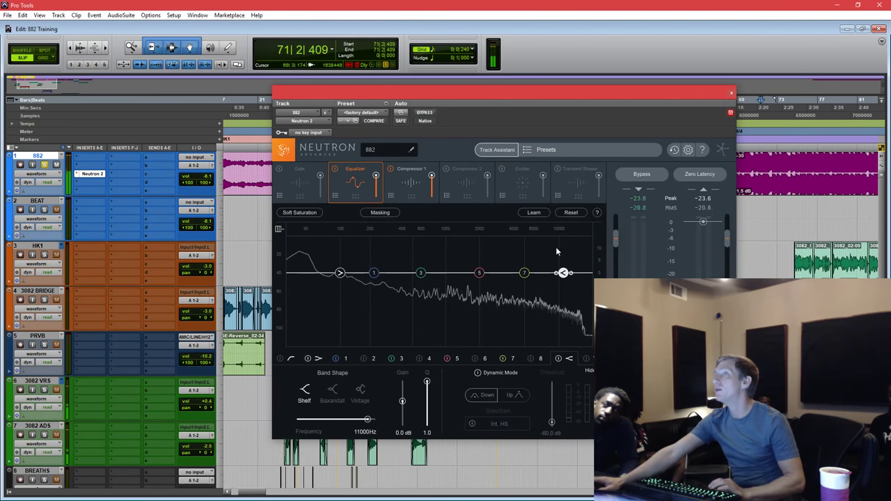
pyautogui.moveTo(522, 92); pyautogui.dragTo(567, 161)
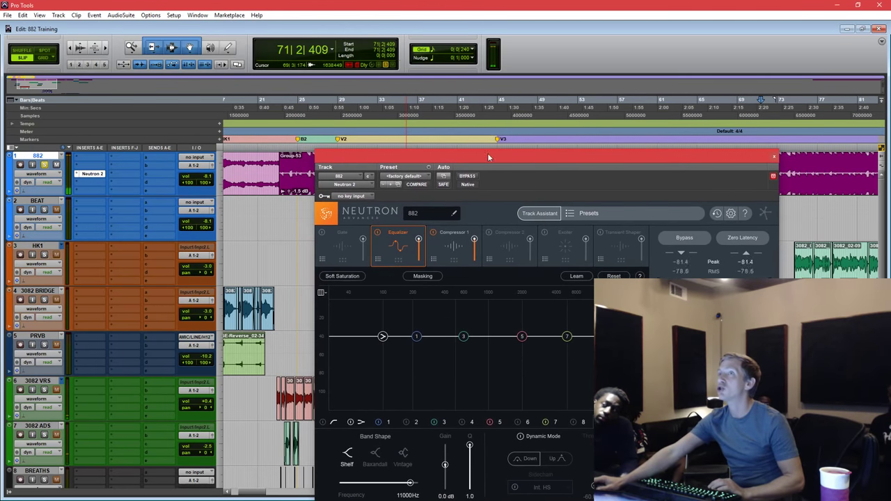
pyautogui.click(308, 164)
pyautogui.press('space')
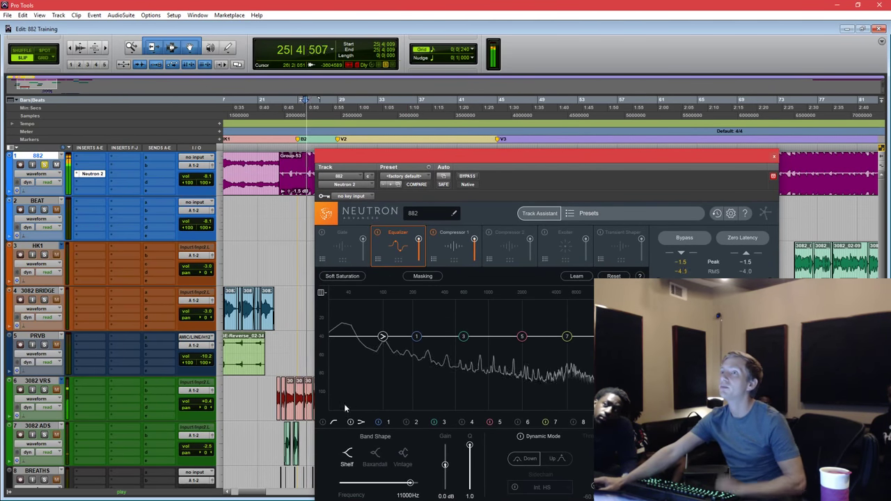
pyautogui.click(321, 422)
pyautogui.moveTo(356, 323); pyautogui.dragTo(603, 335)
# Stop at bar 26, pull the high-pass back to about 38 Hz and switch it off.
pyautogui.moveTo(426, 158); pyautogui.dragTo(450, 170)
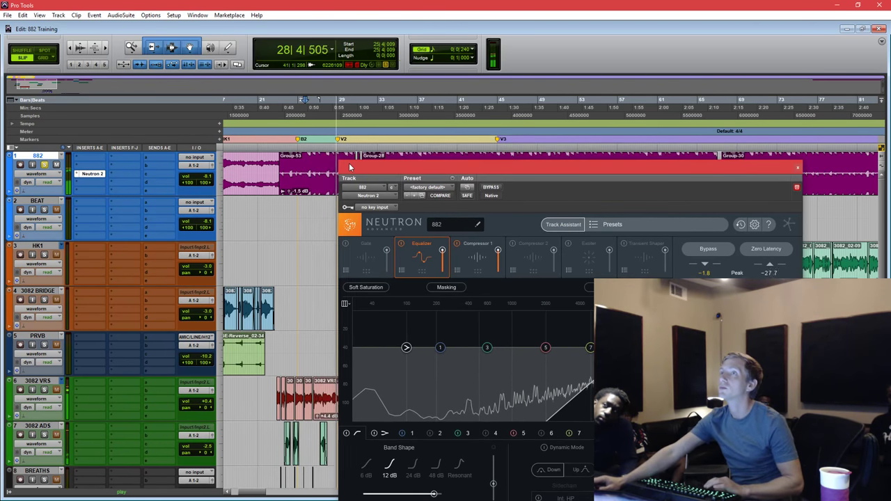
pyautogui.click(315, 161)
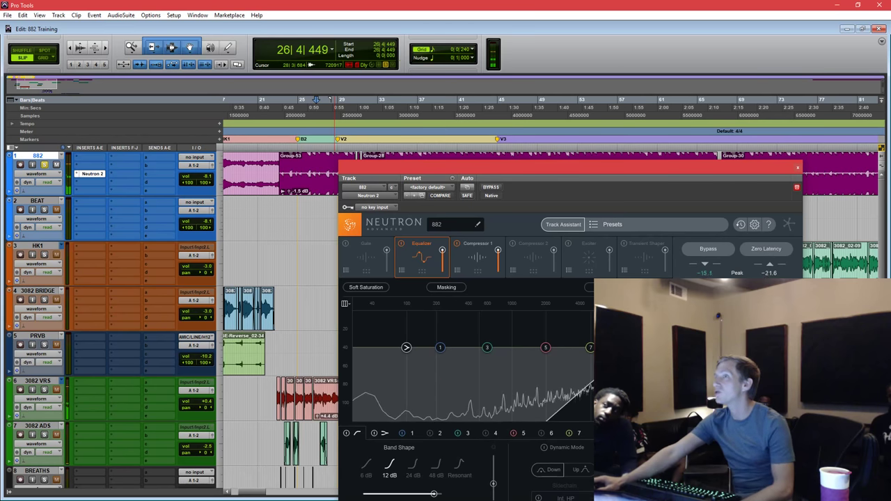
pyautogui.moveTo(589, 348); pyautogui.dragTo(357, 352)
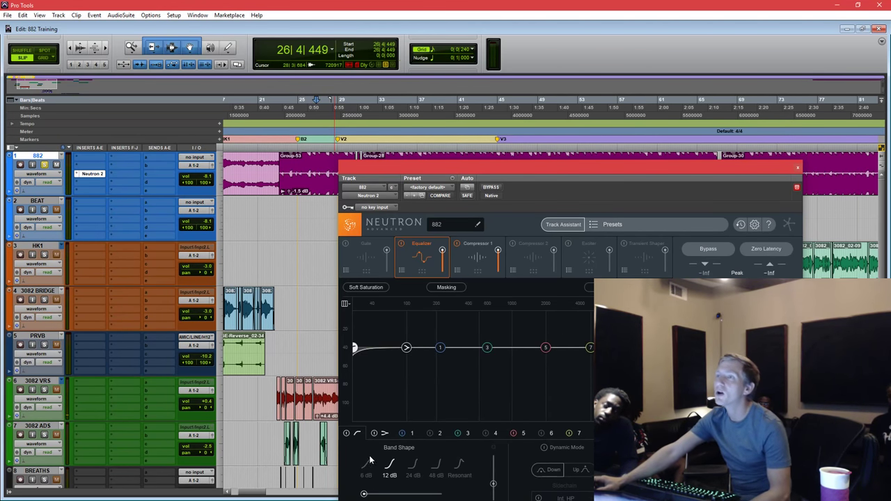
pyautogui.click(347, 434)
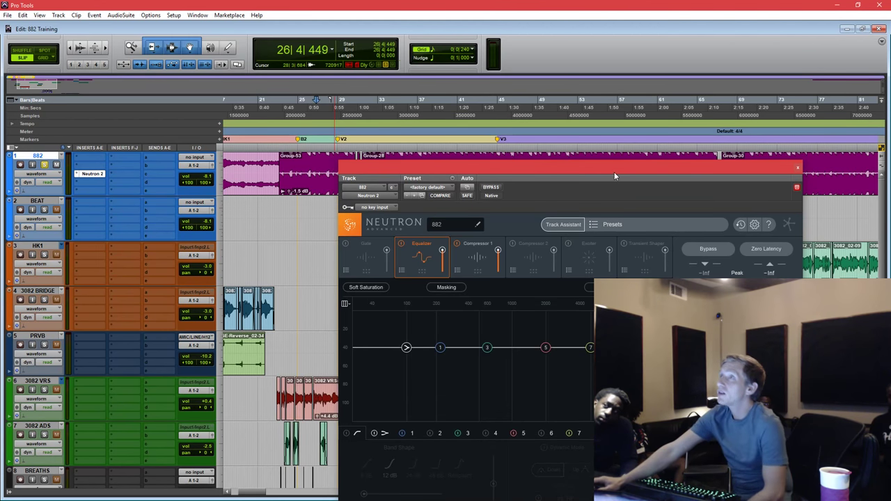
# Move the Neutron 2 window down to the screen bottom, off the clips.
pyautogui.moveTo(614, 172); pyautogui.dragTo(584, 170)
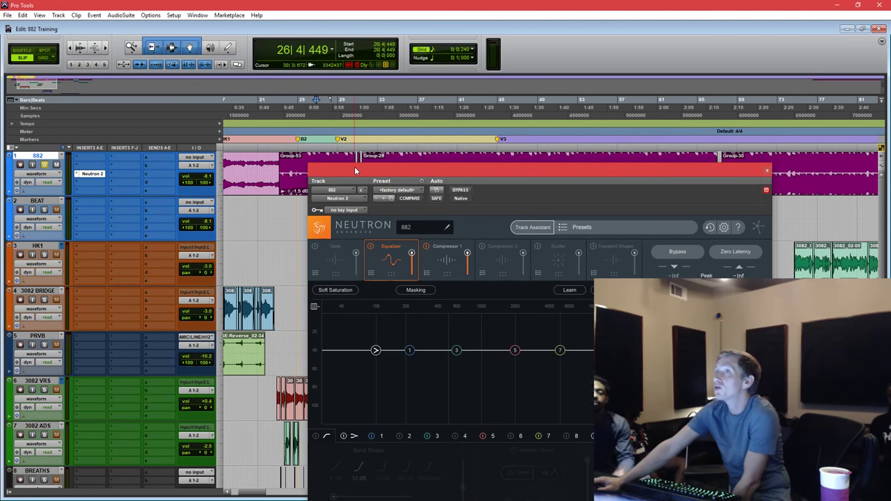
pyautogui.moveTo(354, 166); pyautogui.dragTo(409, 183)
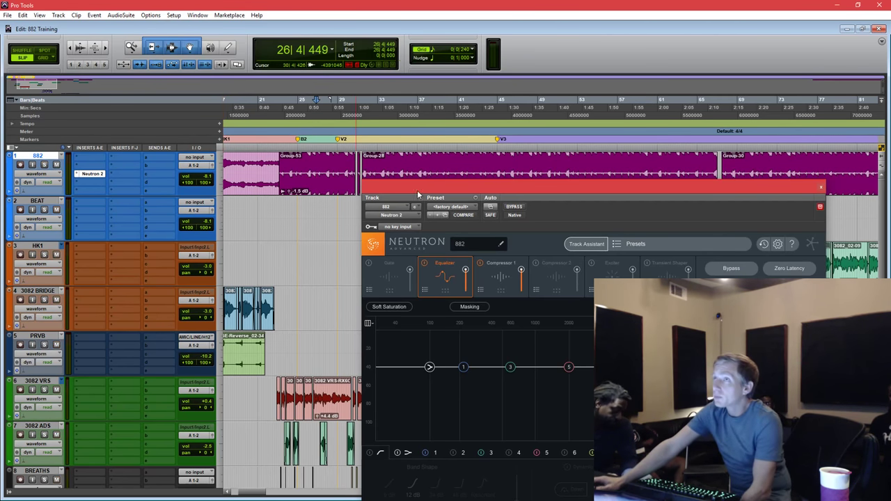
pyautogui.moveTo(418, 190); pyautogui.dragTo(414, 398)
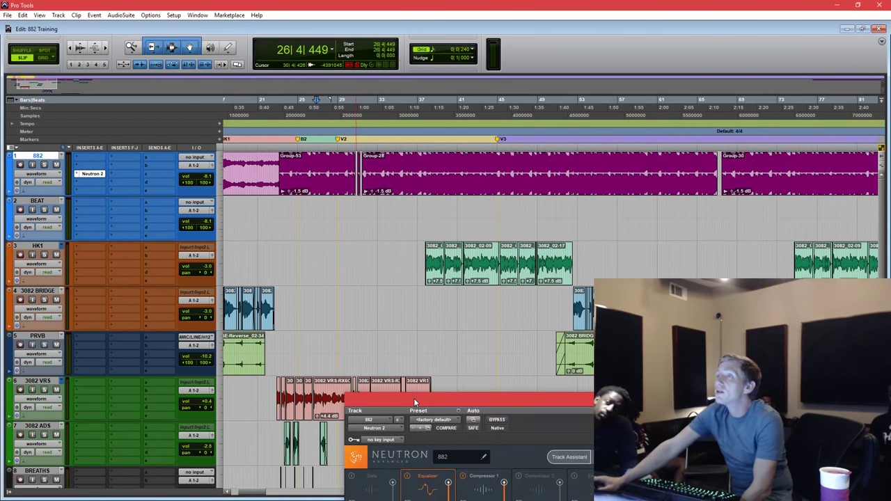
# Select the HK1 track and insert Neutron 2 in its first insert slot.
pyautogui.click(43, 248)
pyautogui.click(77, 268)
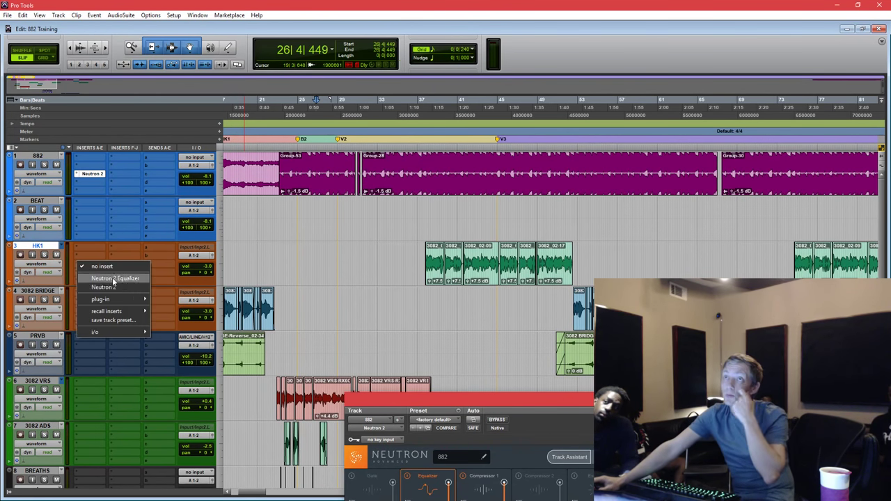
pyautogui.click(117, 287)
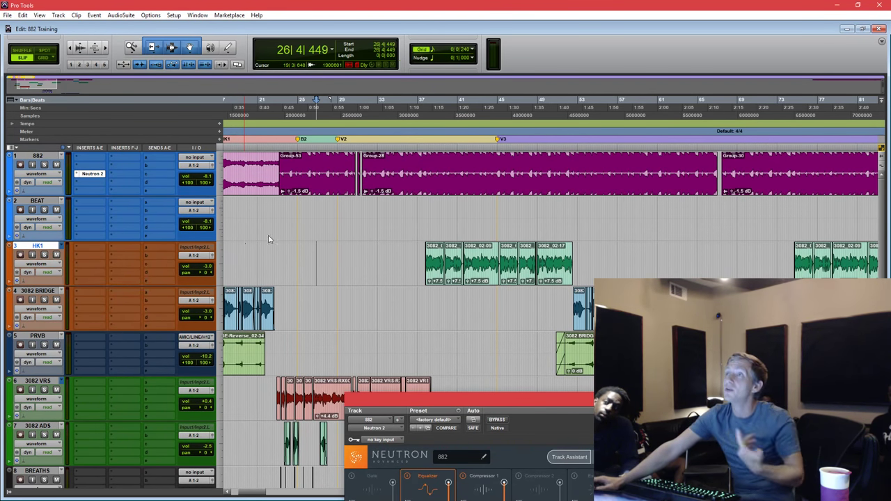
# Select HK1's bar 37–53 section, then place the play position at 37|3|542.
pyautogui.moveTo(421, 250); pyautogui.dragTo(575, 258)
pyautogui.click(584, 256)
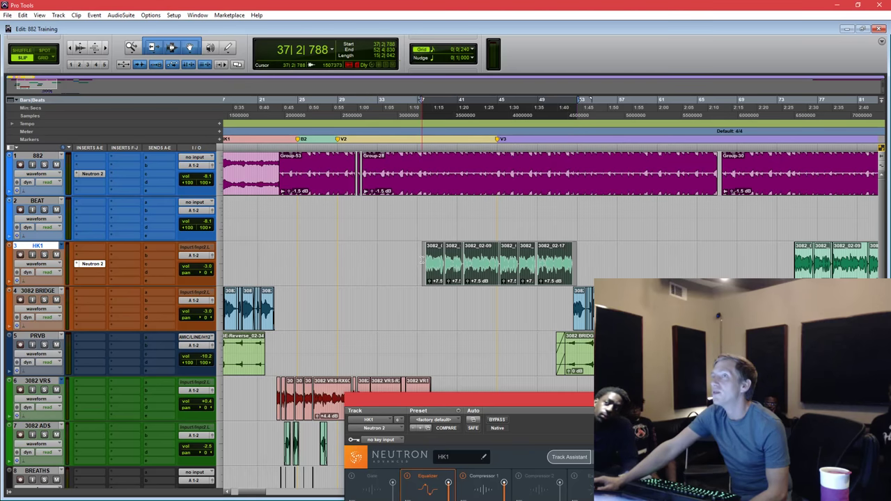
pyautogui.moveTo(428, 257); pyautogui.dragTo(583, 257)
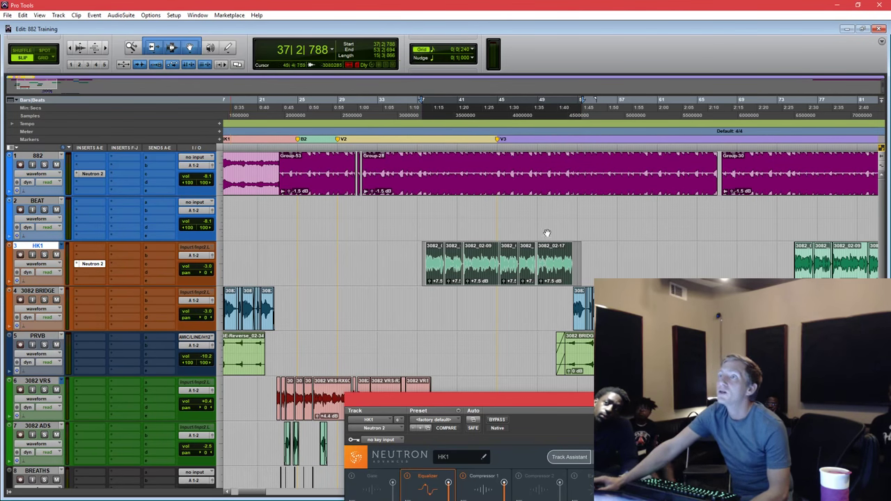
pyautogui.moveTo(421, 256); pyautogui.dragTo(422, 265)
pyautogui.scroll(-8, 45, 295)
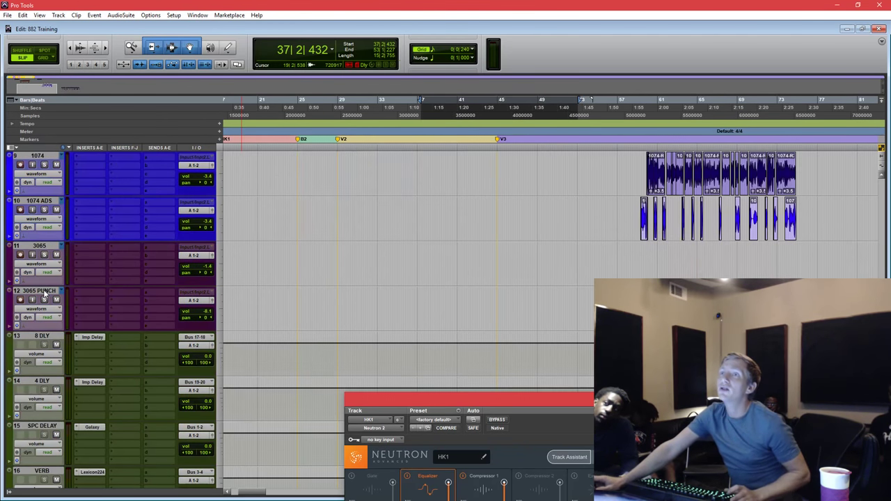
pyautogui.keyDown('shift'); pyautogui.click(40, 292); pyautogui.keyUp('shift')
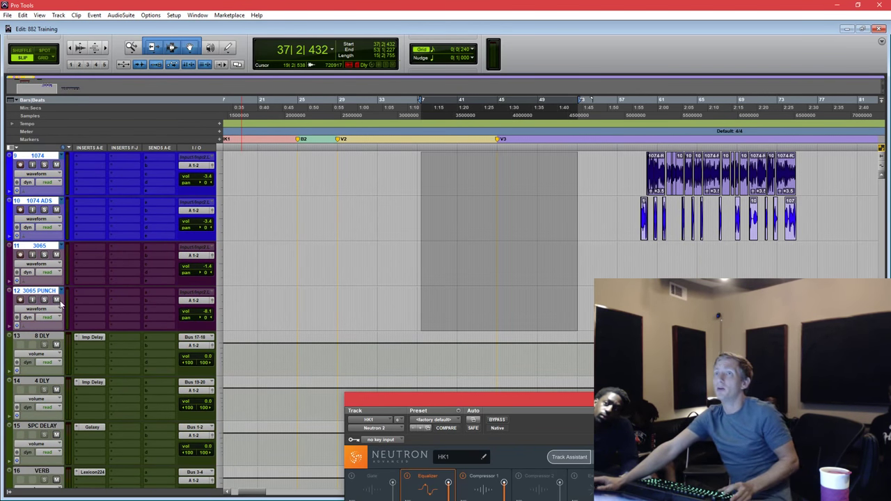
pyautogui.scroll(8, 495, 229)
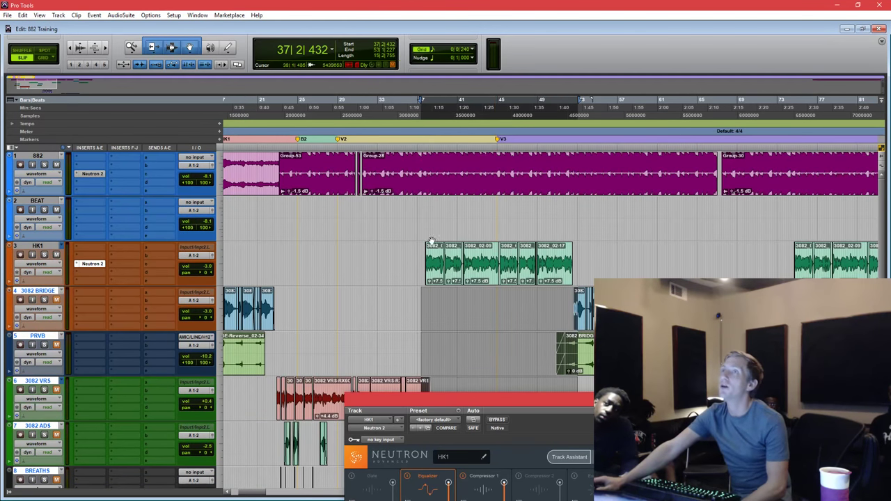
pyautogui.click(432, 215)
pyautogui.click(428, 207)
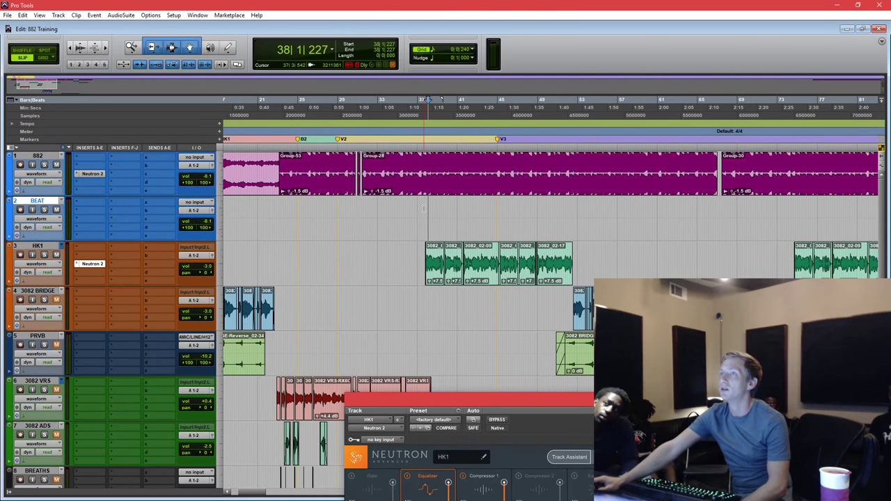
pyautogui.click(424, 209)
pyautogui.moveTo(546, 416); pyautogui.dragTo(496, 106)
# Set the EQ spectrum Average Time to 5 secs in Spectrum Options.
pyautogui.rightClick(455, 293)
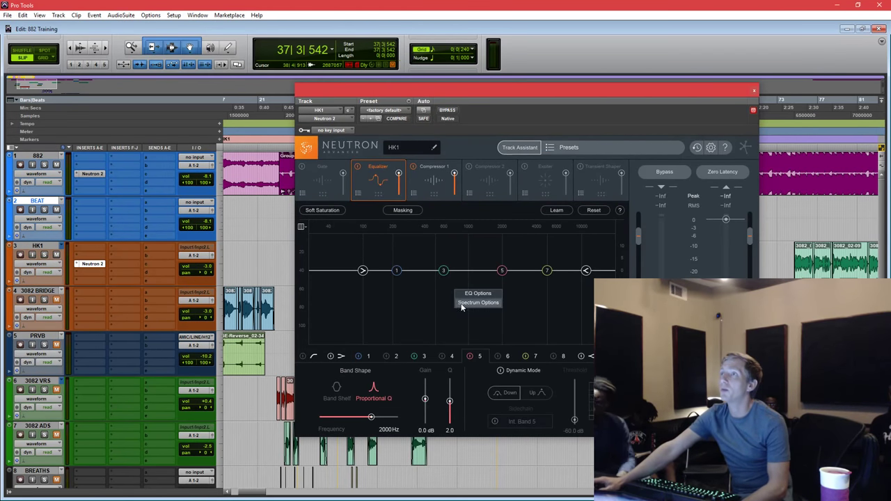
pyautogui.click(461, 303)
pyautogui.click(397, 235)
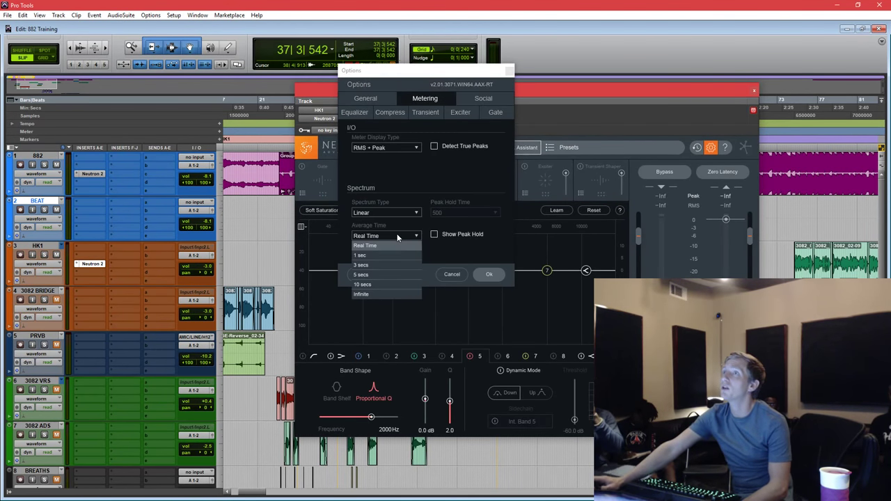
pyautogui.click(392, 275)
pyautogui.click(490, 275)
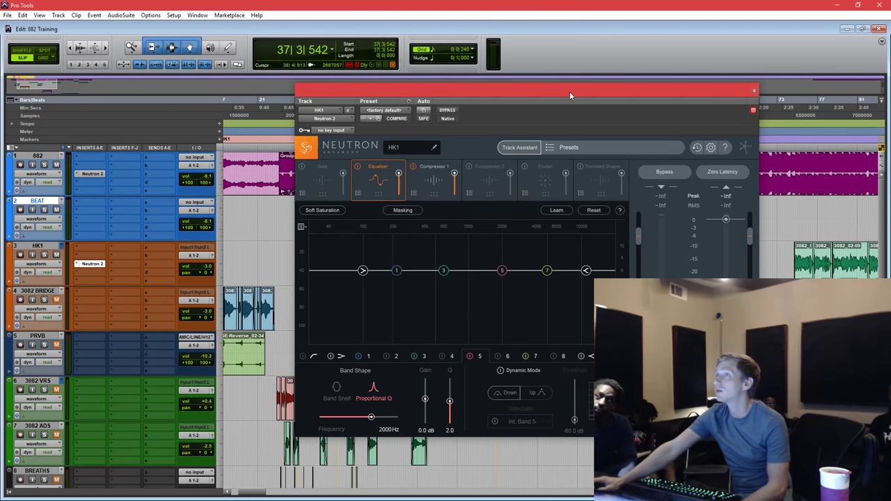
# Select bars 37–53 on BEAT and HK1 and start playback.
pyautogui.moveTo(569, 91); pyautogui.dragTo(583, 298)
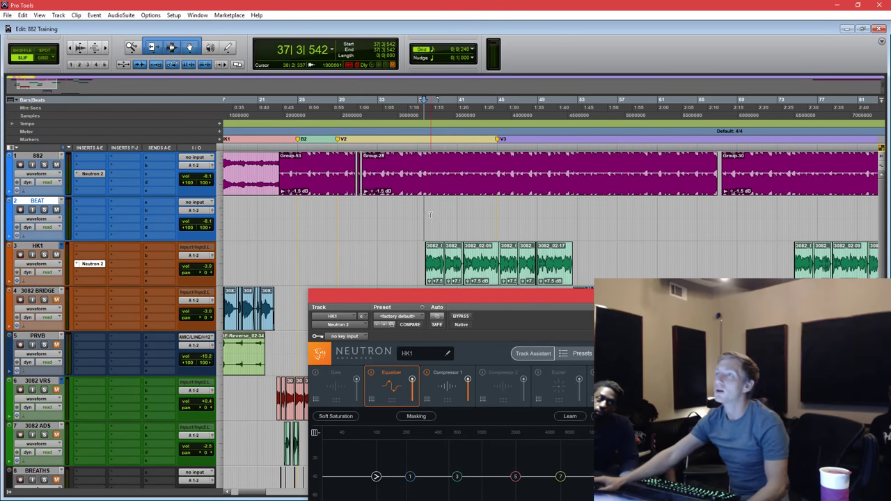
pyautogui.moveTo(418, 254); pyautogui.dragTo(614, 241)
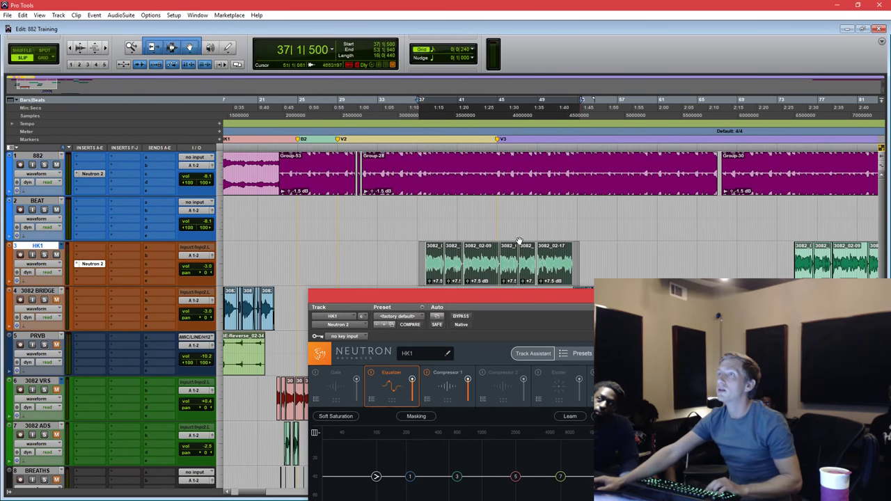
pyautogui.click(424, 207)
pyautogui.moveTo(424, 208); pyautogui.dragTo(578, 251)
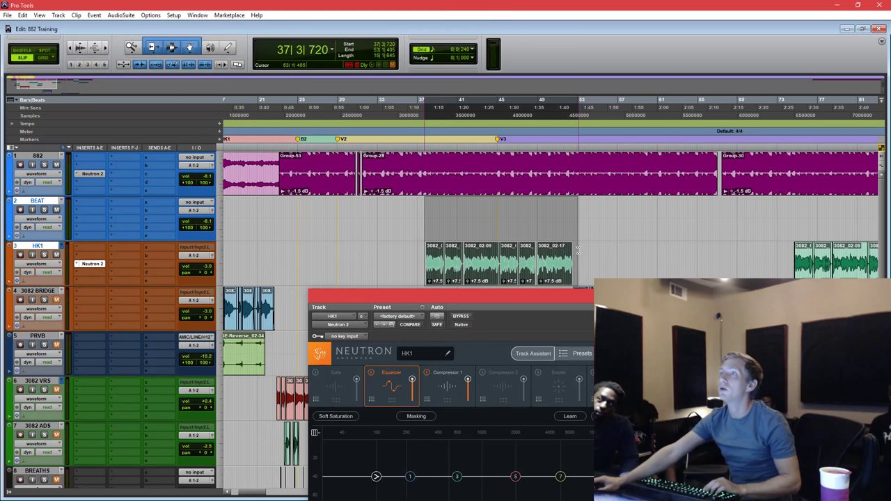
pyautogui.moveTo(593, 304); pyautogui.dragTo(570, 131)
pyautogui.press('space')
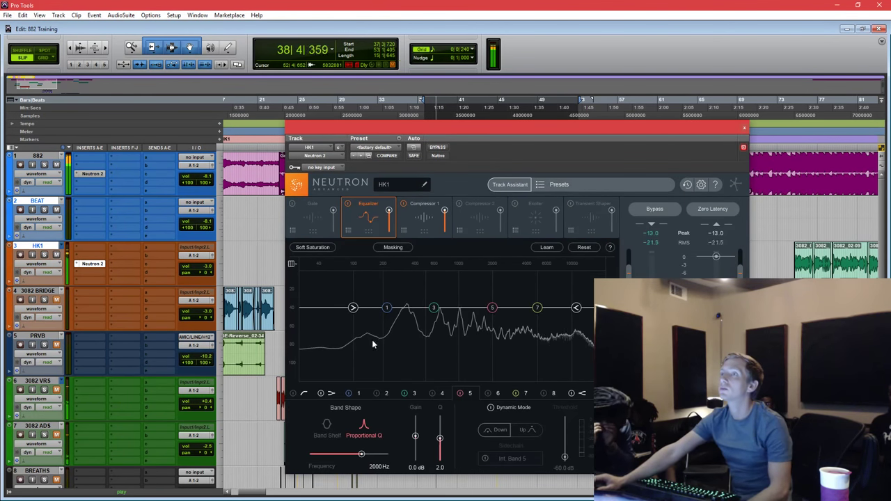
# Enable a 24 dB-slope high-pass at 140 Hz on HK1, then stop playback.
pyautogui.click(292, 395)
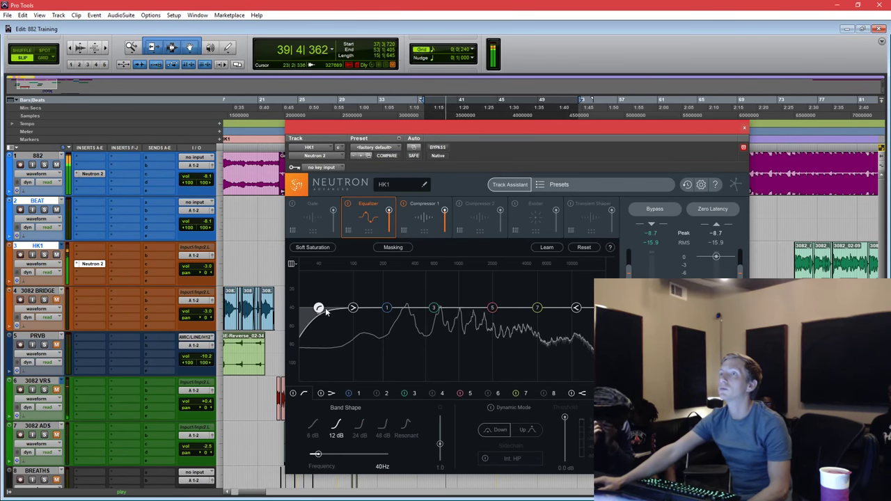
pyautogui.moveTo(318, 308); pyautogui.dragTo(361, 308)
pyautogui.click(360, 424)
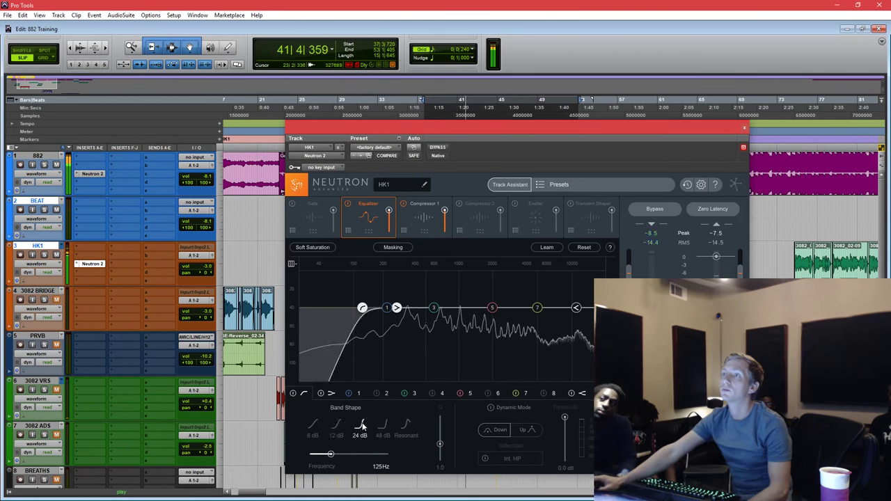
pyautogui.moveTo(363, 315); pyautogui.dragTo(369, 315)
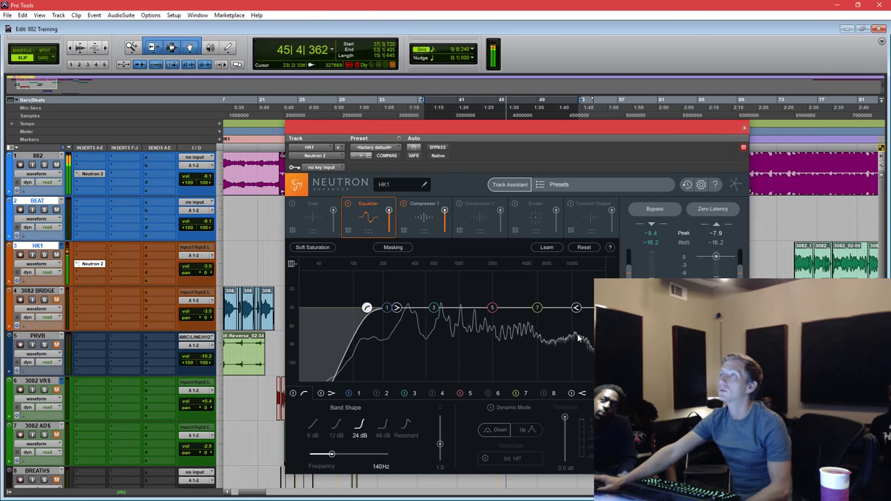
pyautogui.moveTo(654, 127); pyautogui.dragTo(742, 110)
pyautogui.press('space')
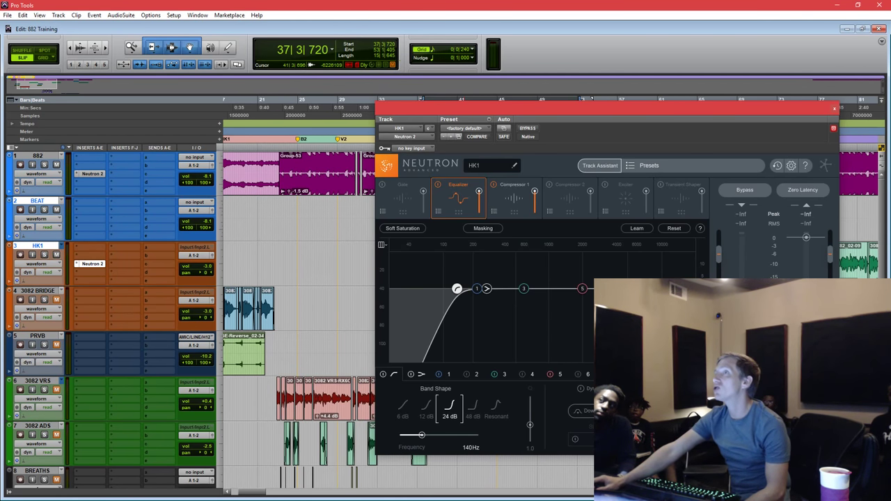
# Boost HK1's EQ band 5 by 2.8 dB at 2015 Hz, A/B it with bypass, then view Compressor 1.
pyautogui.click(583, 289)
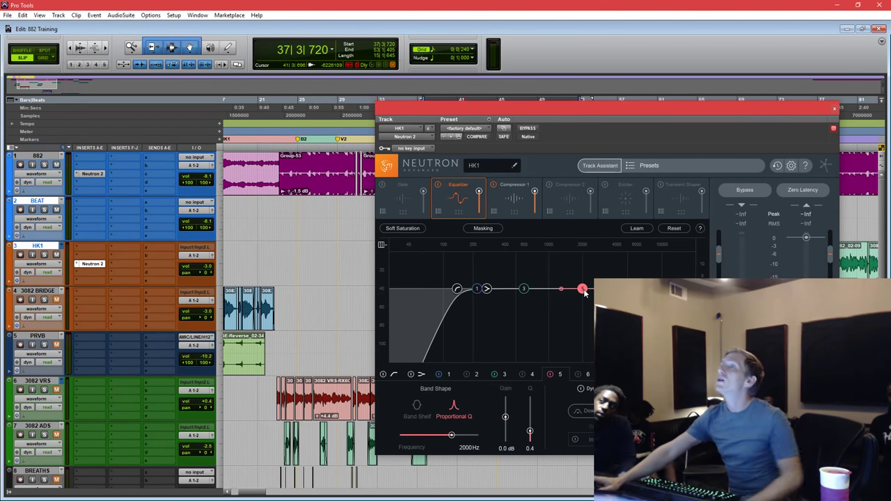
pyautogui.moveTo(584, 290); pyautogui.dragTo(584, 287)
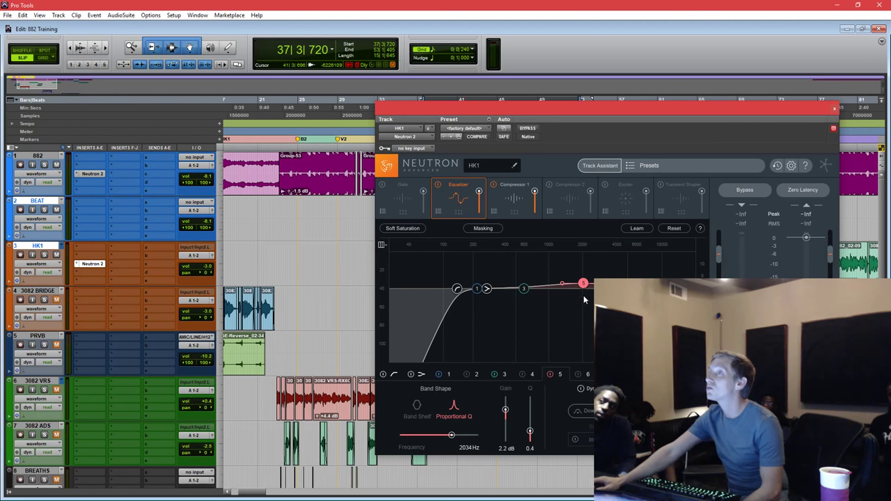
pyautogui.press('space')
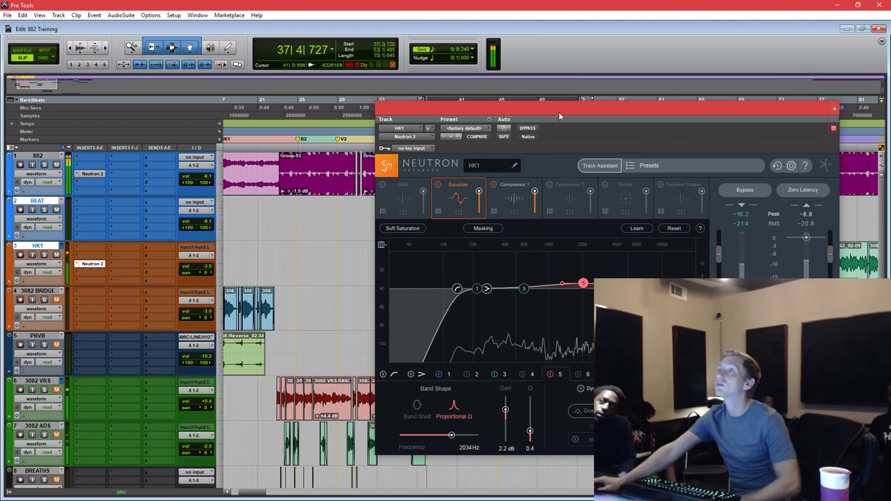
pyautogui.moveTo(583, 284); pyautogui.dragTo(585, 282)
pyautogui.click(550, 375)
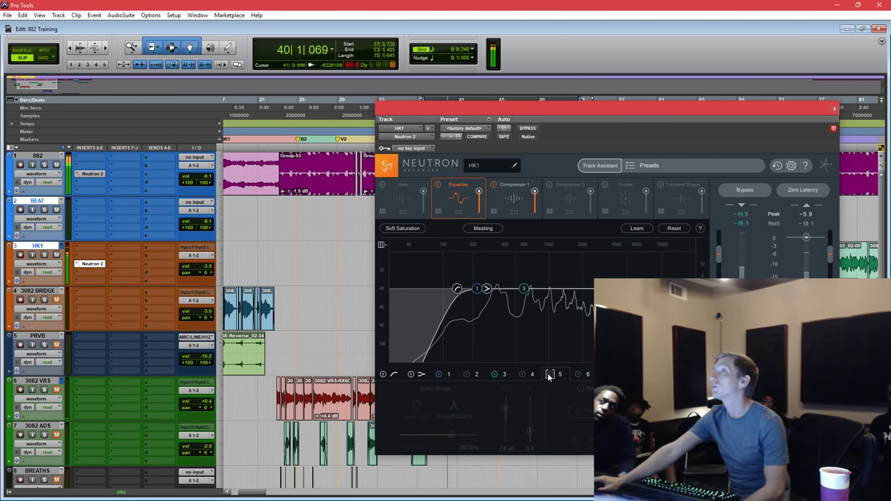
pyautogui.click(551, 375)
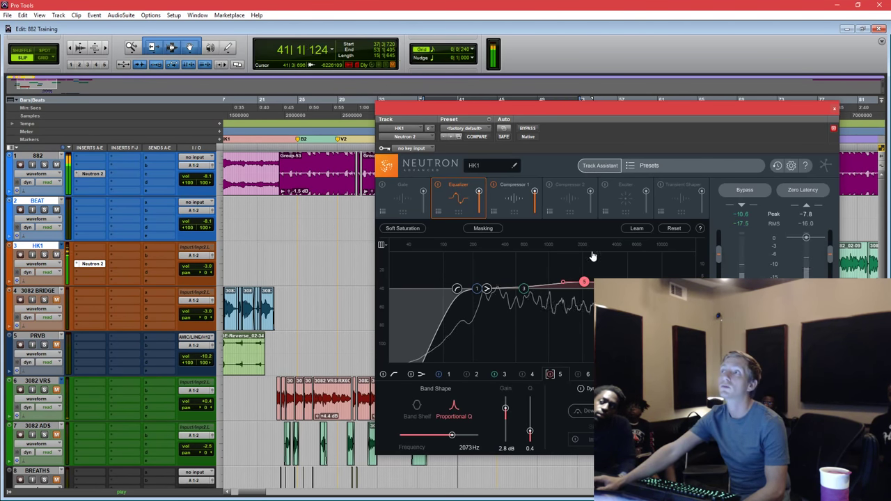
pyautogui.moveTo(585, 283); pyautogui.dragTo(583, 283)
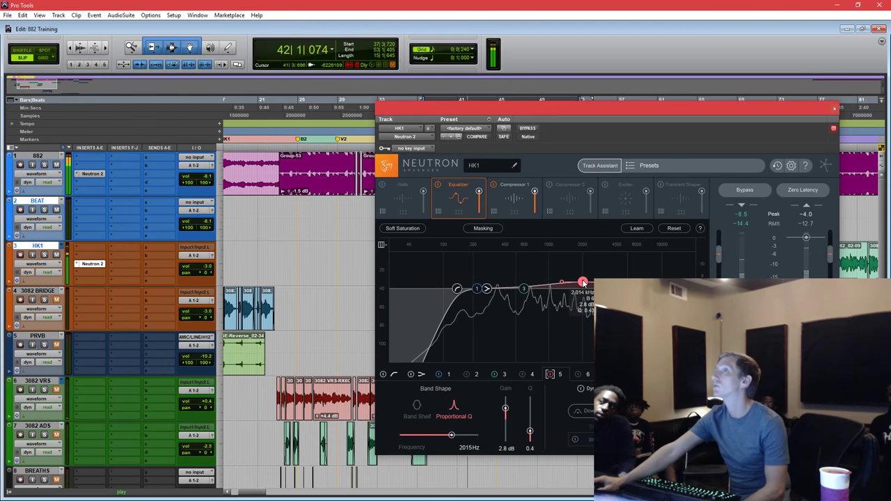
pyautogui.moveTo(660, 106); pyautogui.dragTo(642, 108)
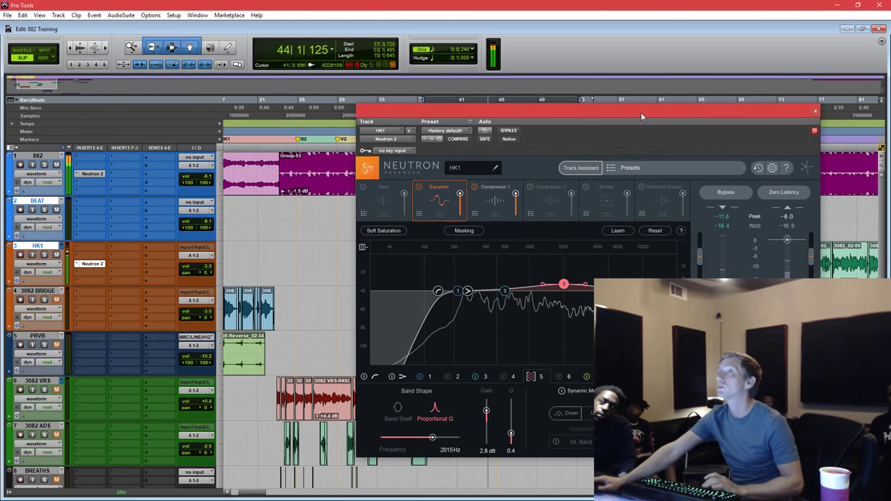
pyautogui.press('space')
pyautogui.moveTo(641, 113); pyautogui.dragTo(663, 107)
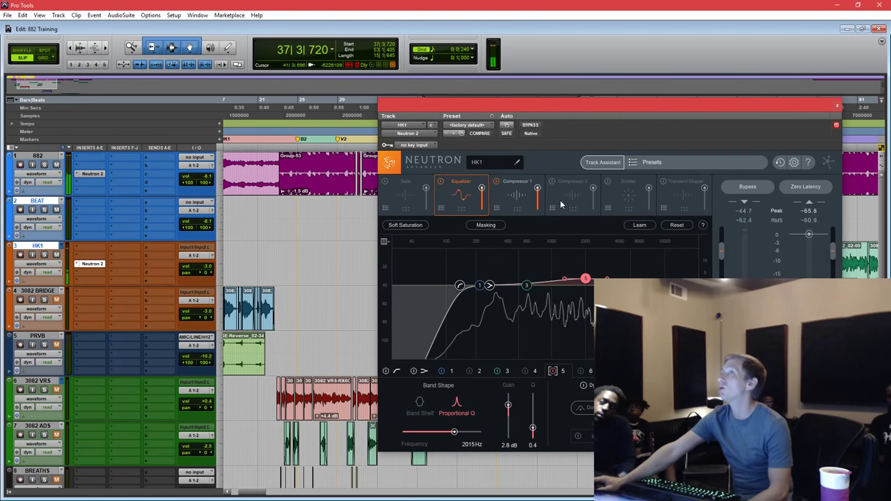
pyautogui.click(512, 208)
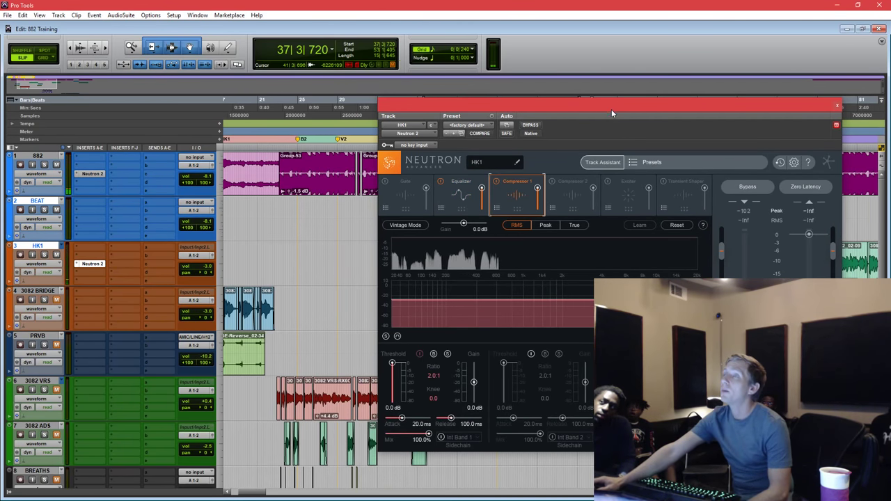
# Switch back and forth between Neutron's Equalizer and Compressor 1 modules.
pyautogui.moveTo(611, 110); pyautogui.dragTo(597, 132)
pyautogui.click(432, 227)
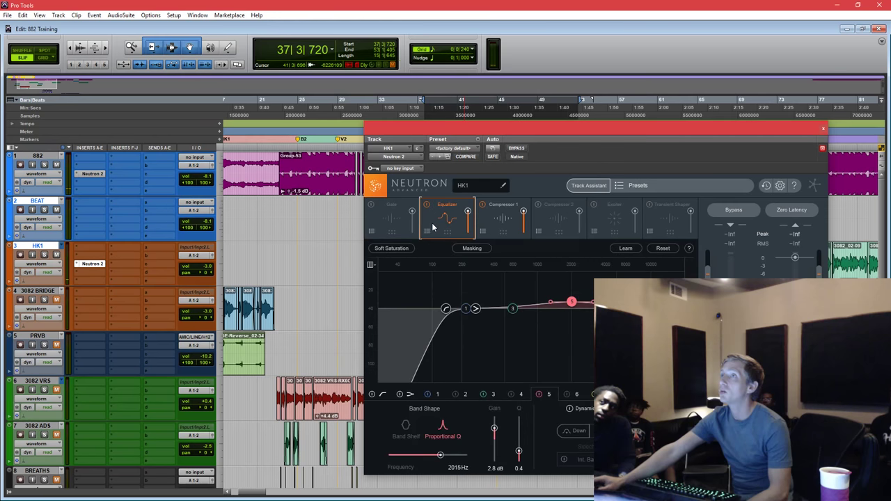
pyautogui.click(498, 231)
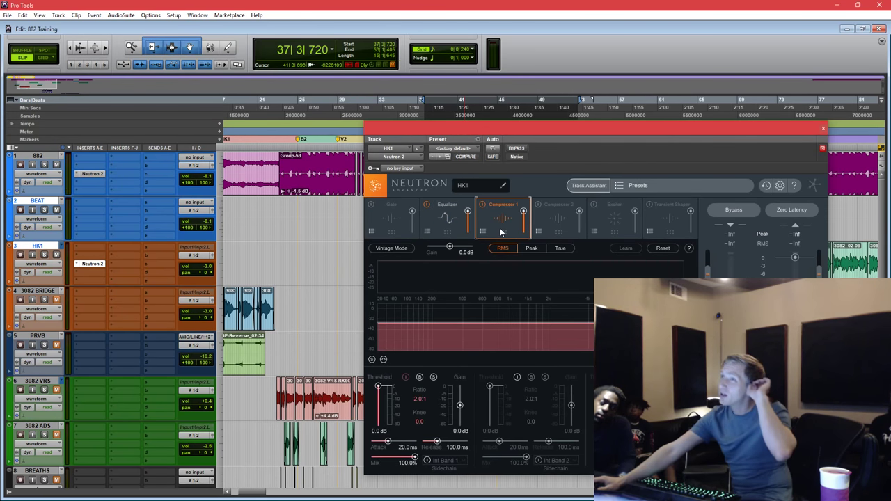
pyautogui.click(457, 225)
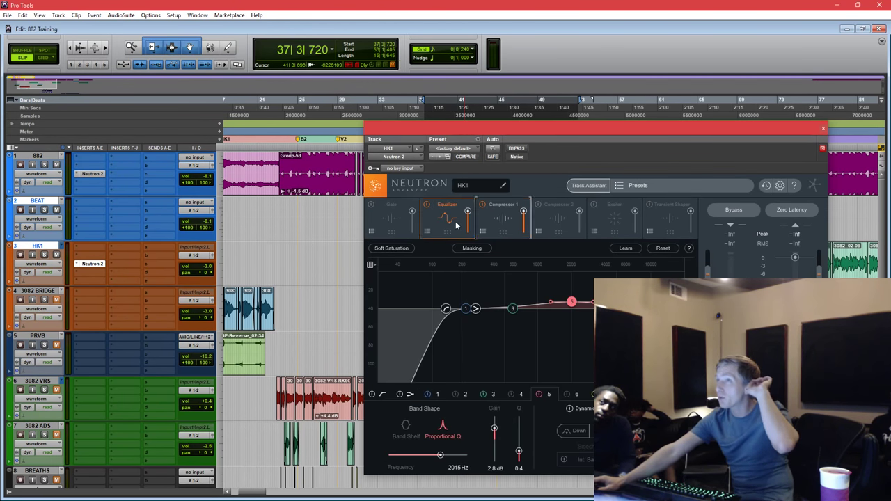
pyautogui.click(505, 229)
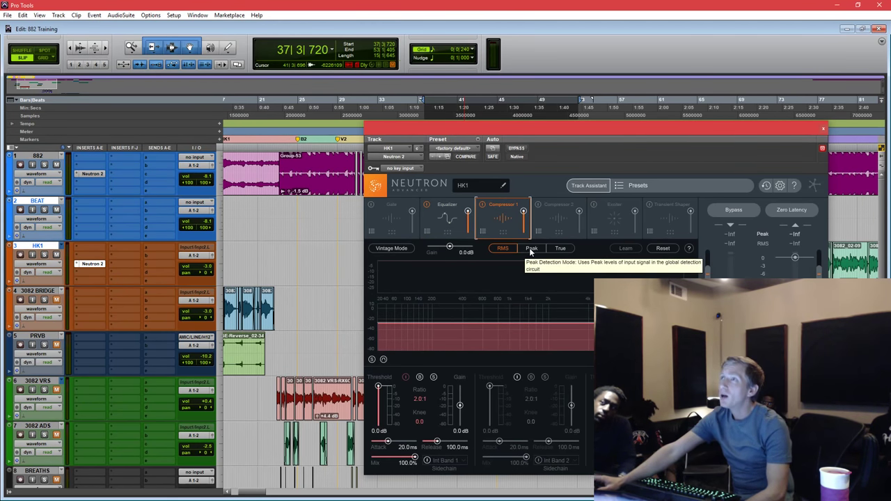
# Select HK1's clip group, setting the play start at 36|3|102.
pyautogui.moveTo(574, 124); pyautogui.dragTo(549, 323)
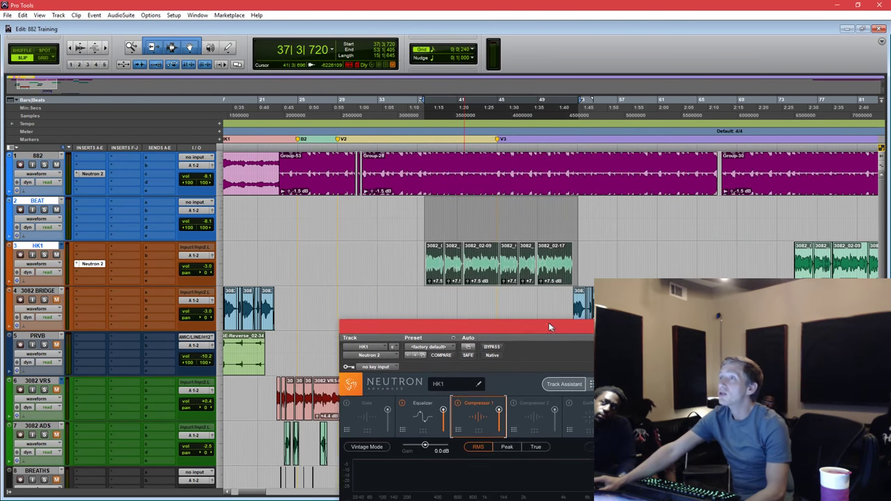
pyautogui.click(423, 255)
pyautogui.moveTo(424, 255); pyautogui.dragTo(413, 259)
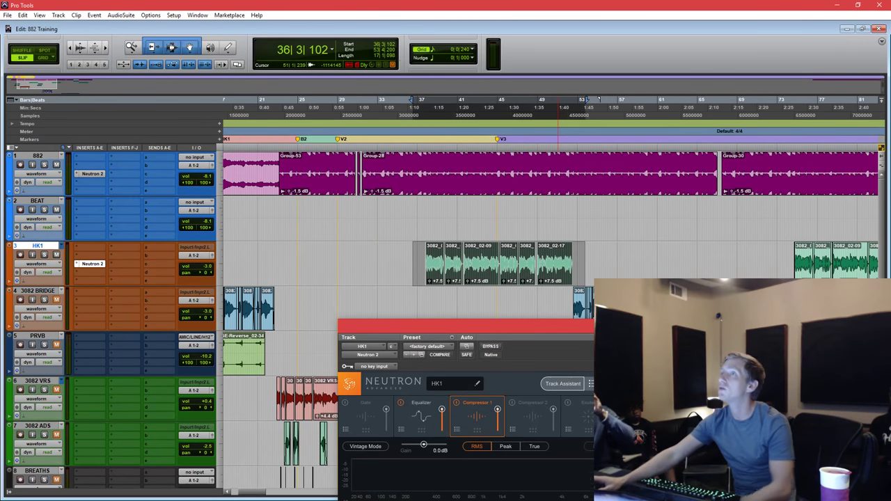
pyautogui.moveTo(675, 326); pyautogui.dragTo(676, 123)
# Bring back HK1's Neutron Equalizer and play the section to audition the EQ.
pyautogui.click(417, 235)
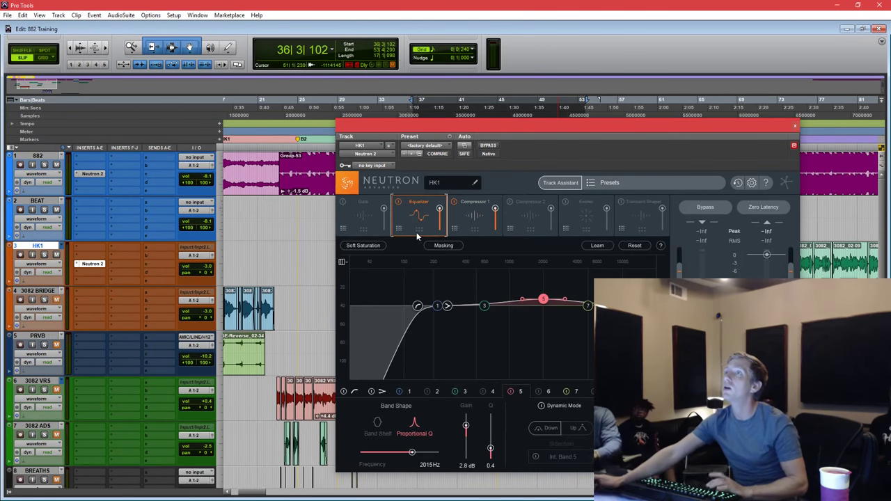
pyautogui.press('space')
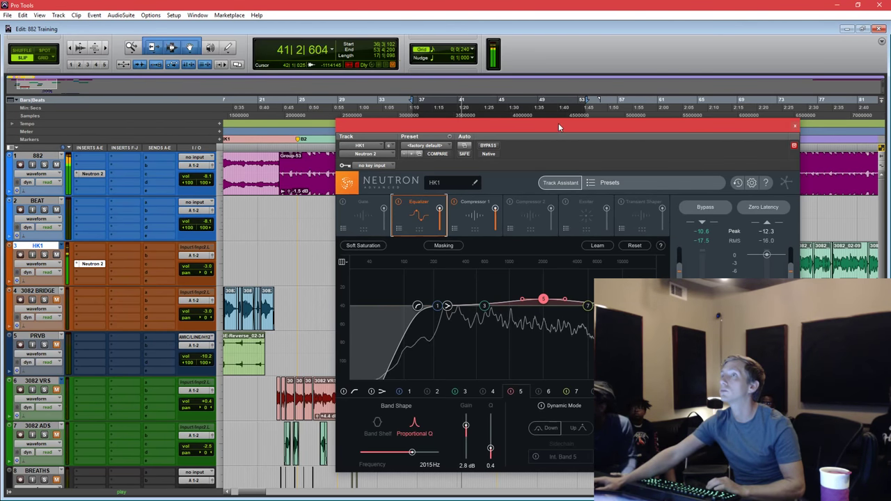
pyautogui.moveTo(558, 127); pyautogui.dragTo(559, 140)
pyautogui.press('space')
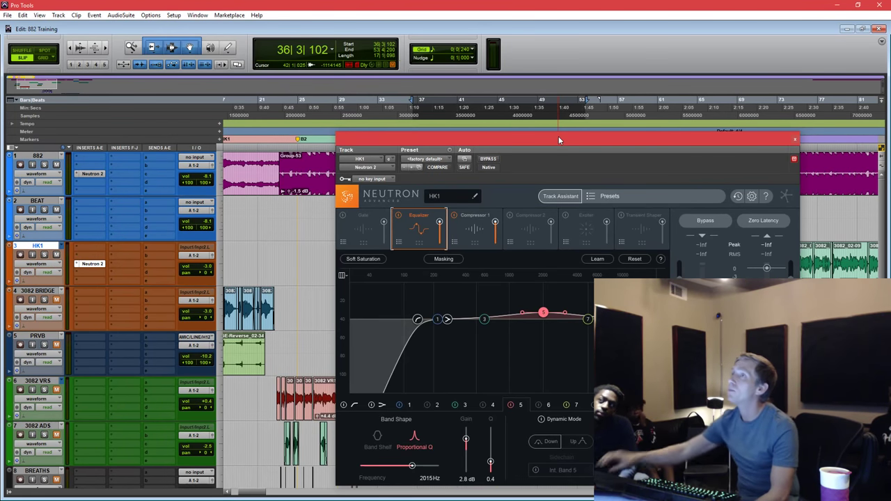
# Set EQ band 7 to 5000 Hz and bring up Compressor 1 in Peak detection.
pyautogui.moveTo(588, 319); pyautogui.dragTo(592, 319)
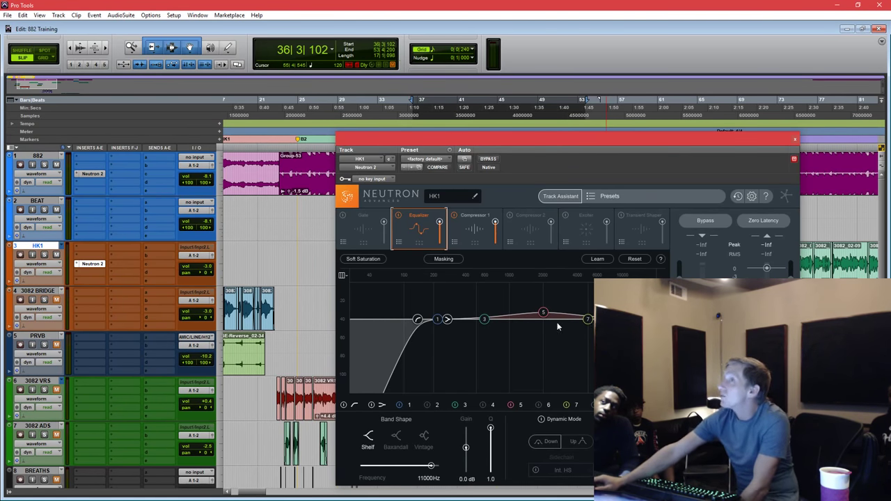
pyautogui.moveTo(604, 145); pyautogui.dragTo(615, 148)
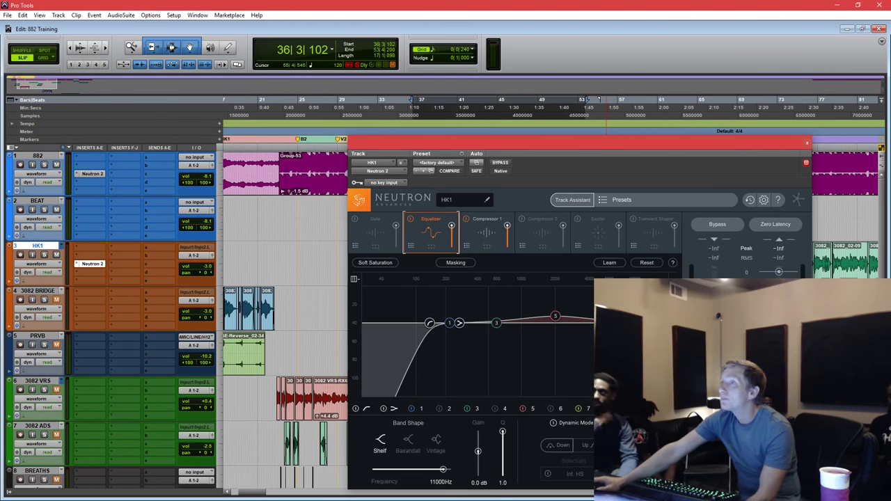
pyautogui.click(587, 323)
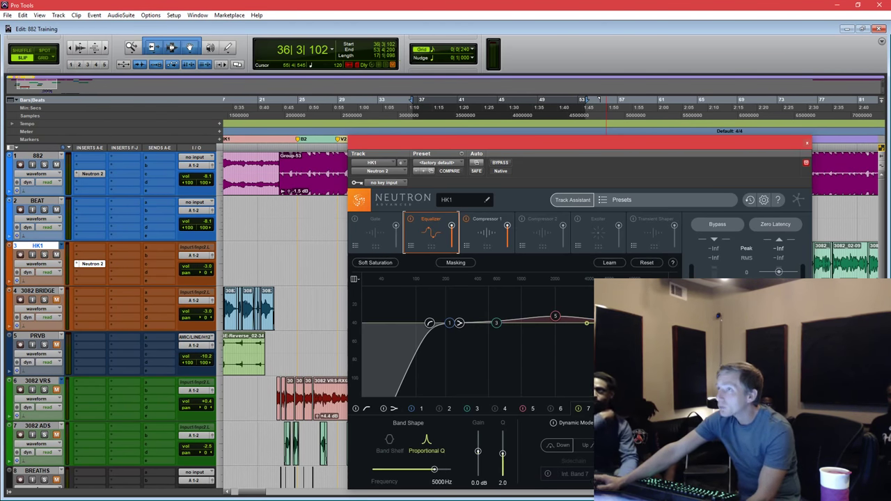
pyautogui.click(495, 238)
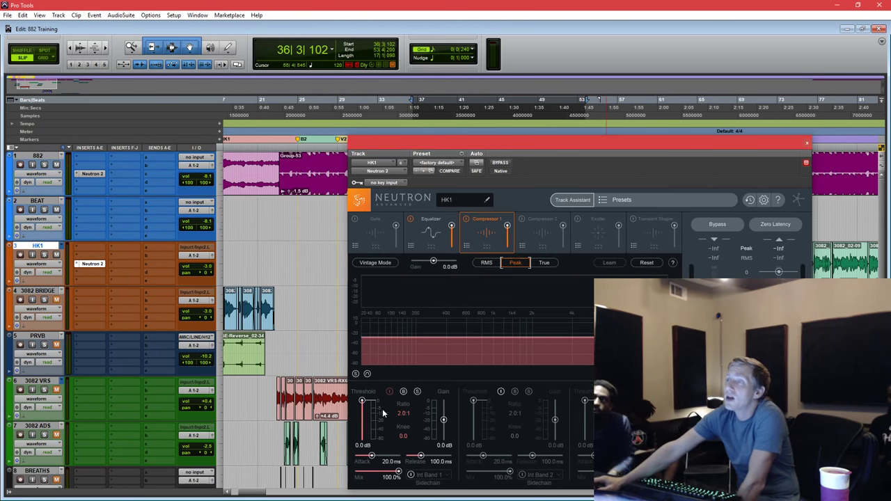
# Enable Compressor 1's sidechain filter, low cut near 375 Hz and upper point near 5 kHz.
pyautogui.click(367, 374)
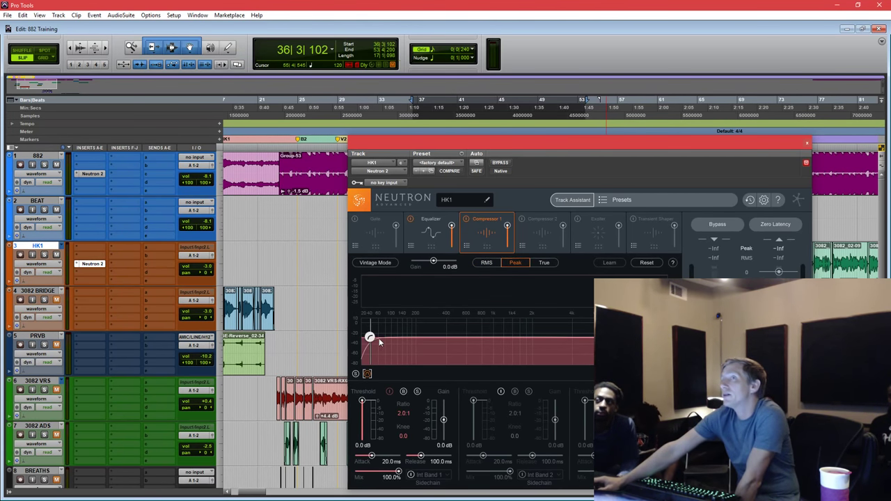
pyautogui.moveTo(365, 341); pyautogui.dragTo(441, 351)
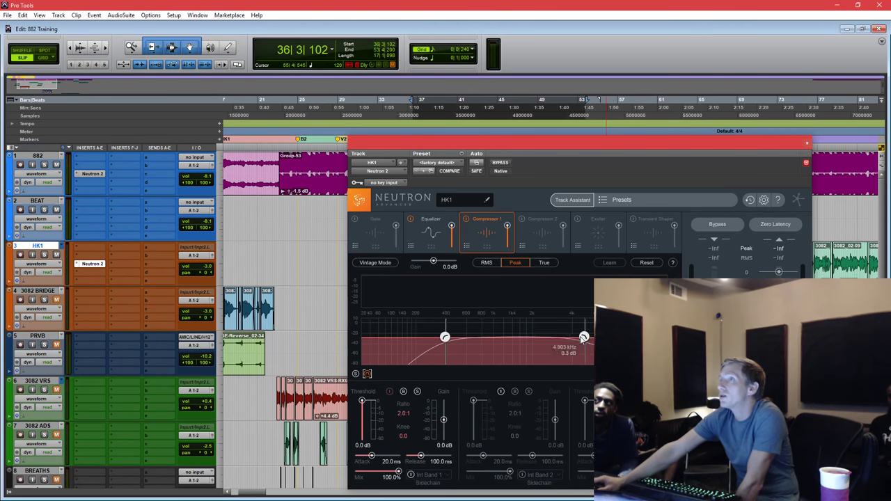
pyautogui.moveTo(582, 338); pyautogui.dragTo(587, 335)
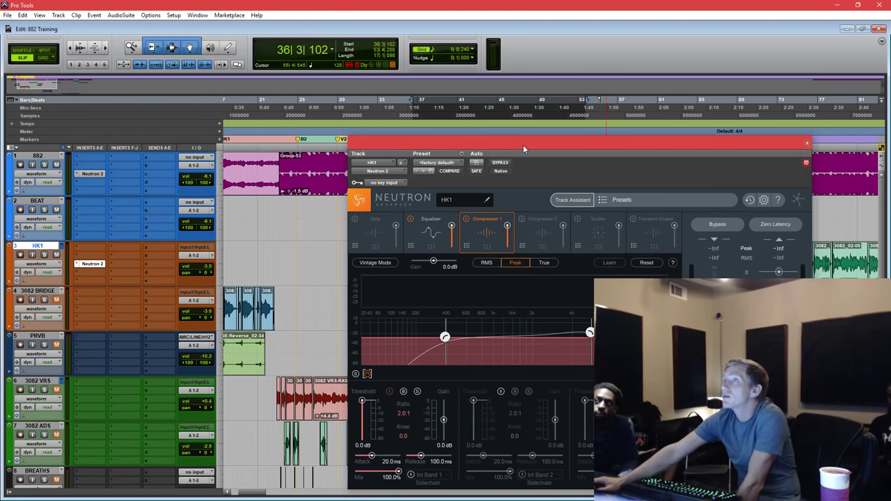
pyautogui.moveTo(523, 145); pyautogui.dragTo(561, 128)
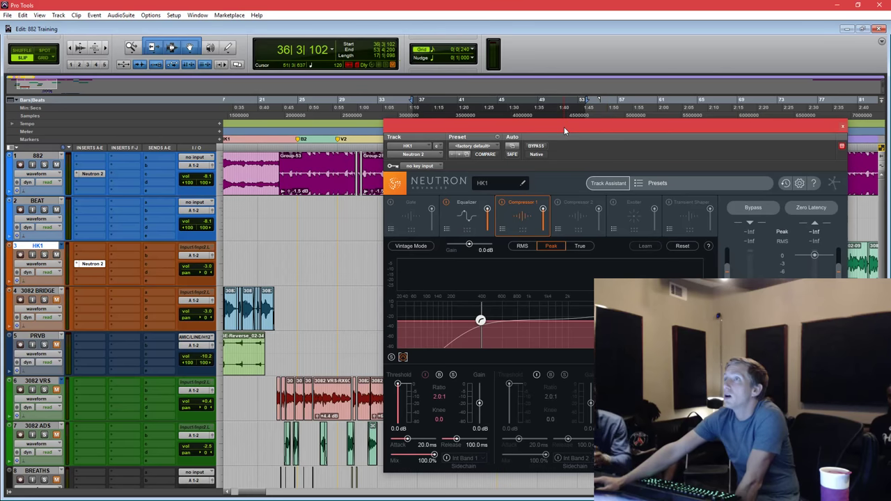
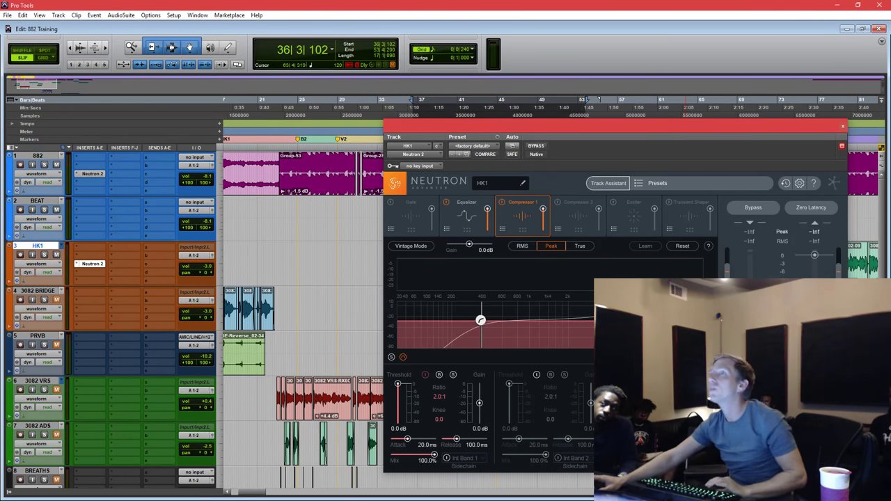
# Loop-play a short selected stretch of the HK1 vocal, extending the selection to bar 51.
pyautogui.moveTo(602, 131); pyautogui.dragTo(510, 282)
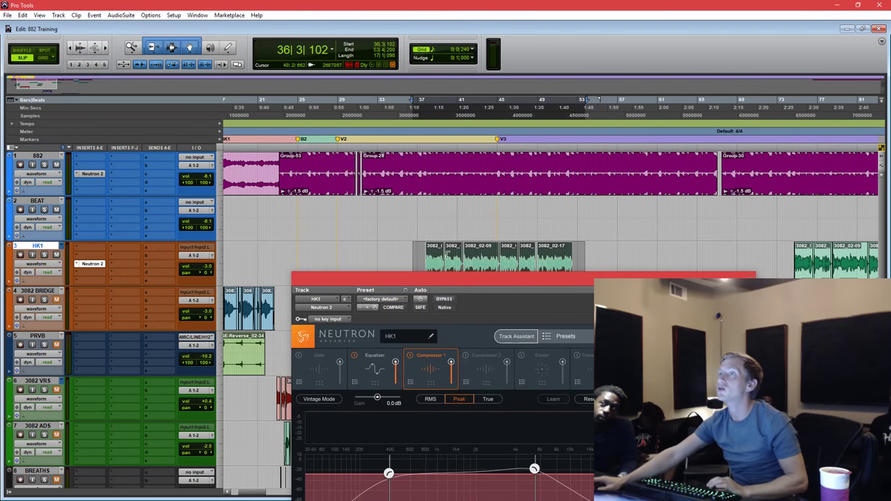
pyautogui.click(439, 250)
pyautogui.moveTo(441, 250); pyautogui.dragTo(422, 250)
pyautogui.press('space')
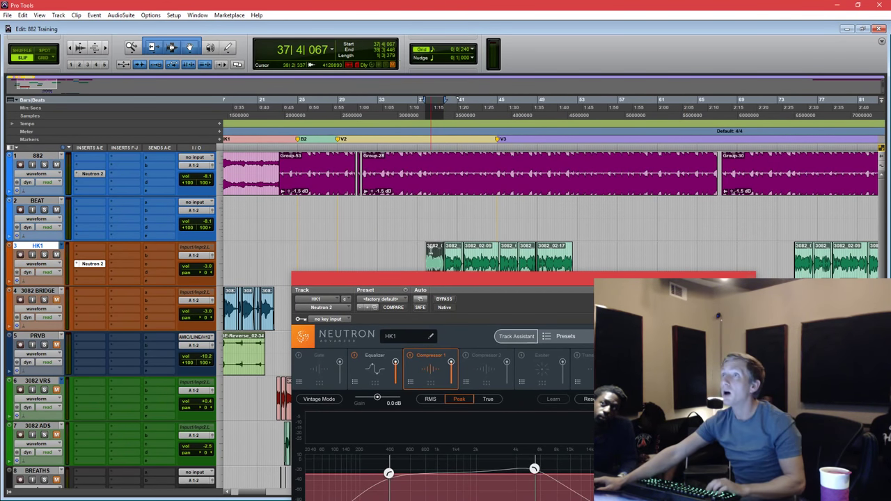
pyautogui.keyDown('shift'); pyautogui.click(560, 262); pyautogui.keyUp('shift')
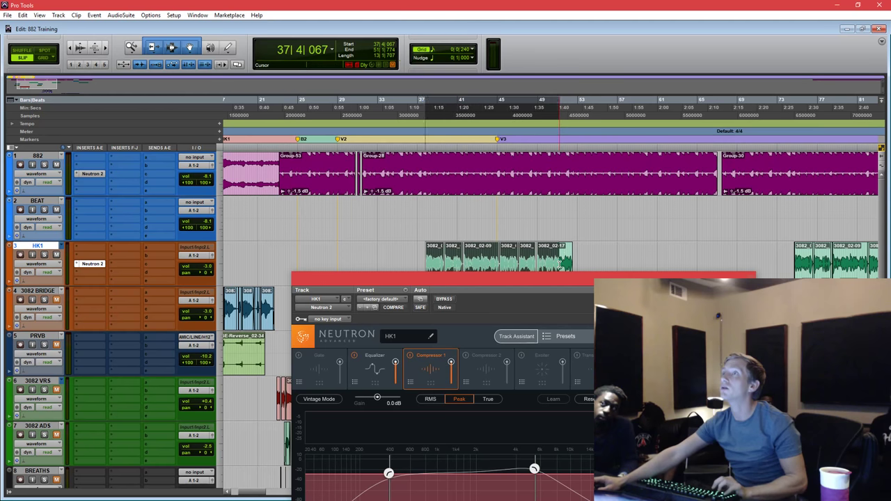
# Set Neutron Compressor 1 threshold to -11.9 dB, gain to 1.4 dB and attack to 7.40 ms.
pyautogui.moveTo(540, 274); pyautogui.dragTo(523, 154)
pyautogui.moveTo(339, 411); pyautogui.dragTo(339, 427)
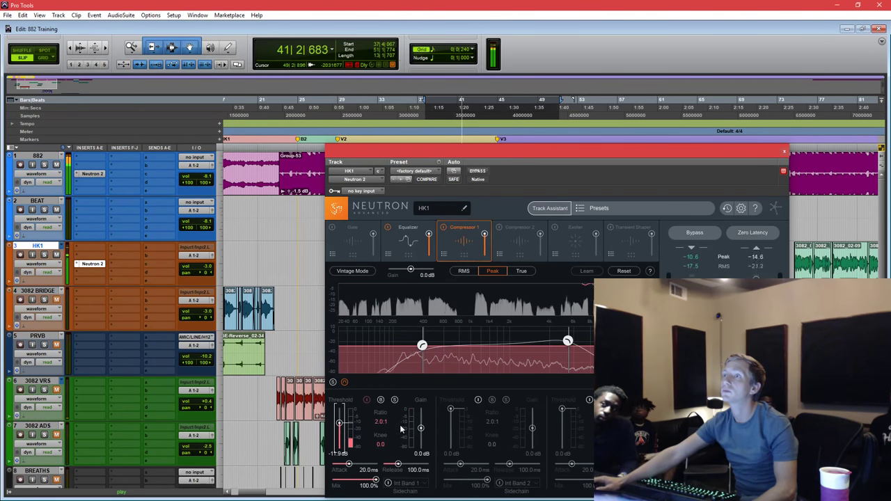
pyautogui.moveTo(422, 429); pyautogui.dragTo(421, 425)
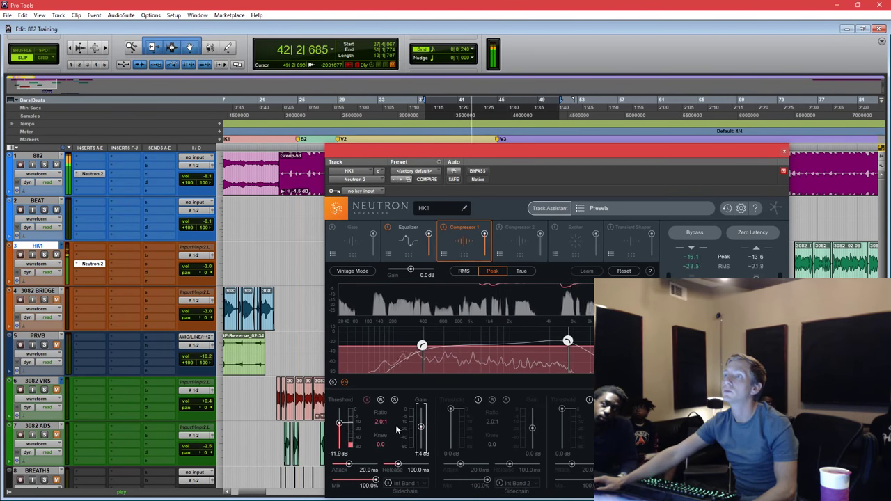
pyautogui.moveTo(348, 465); pyautogui.dragTo(343, 465)
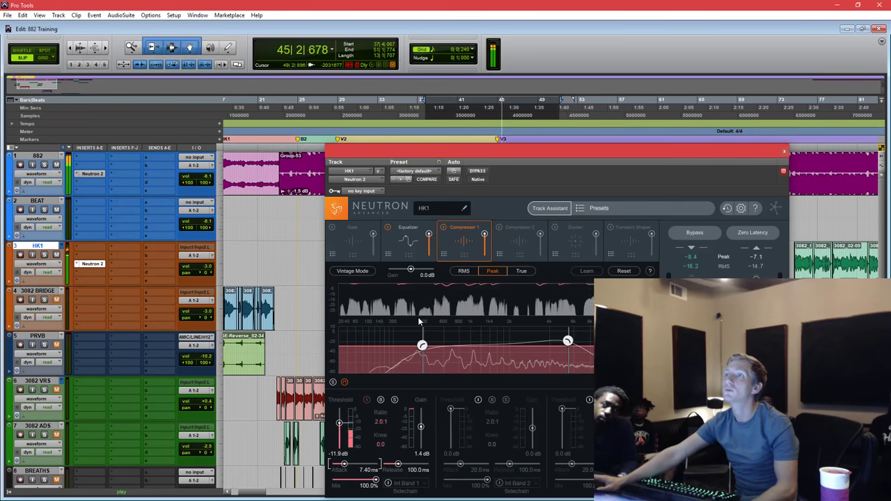
pyautogui.moveTo(595, 153); pyautogui.dragTo(759, 140)
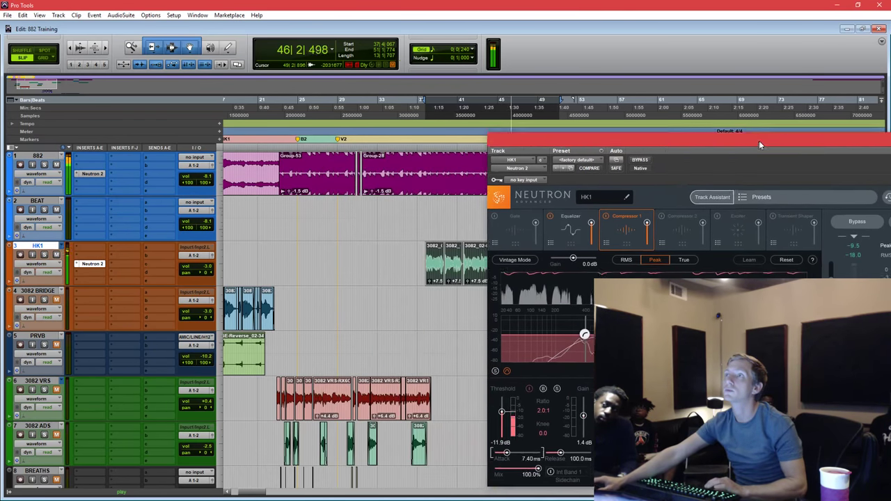
pyautogui.click(423, 100)
pyautogui.press('space')
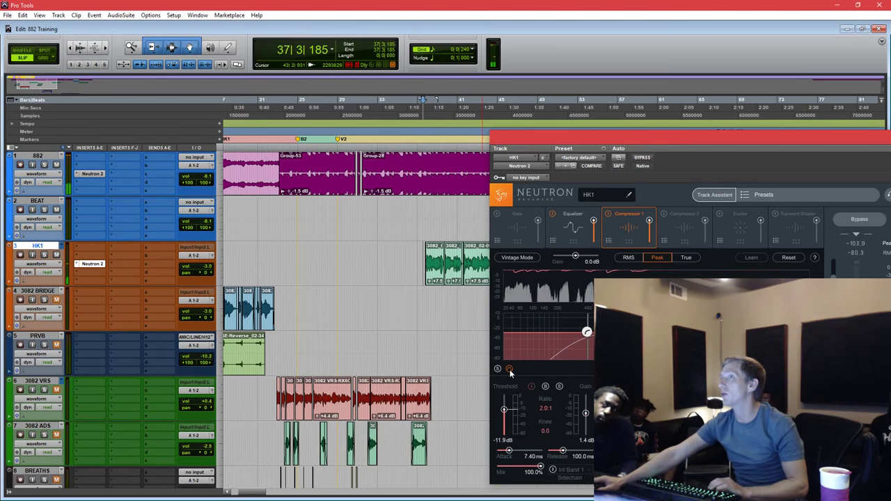
pyautogui.press('space')
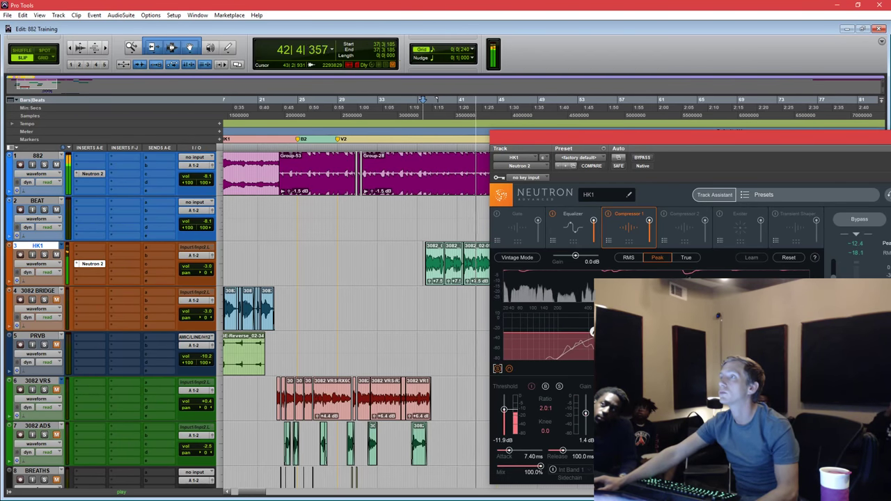
pyautogui.press('space')
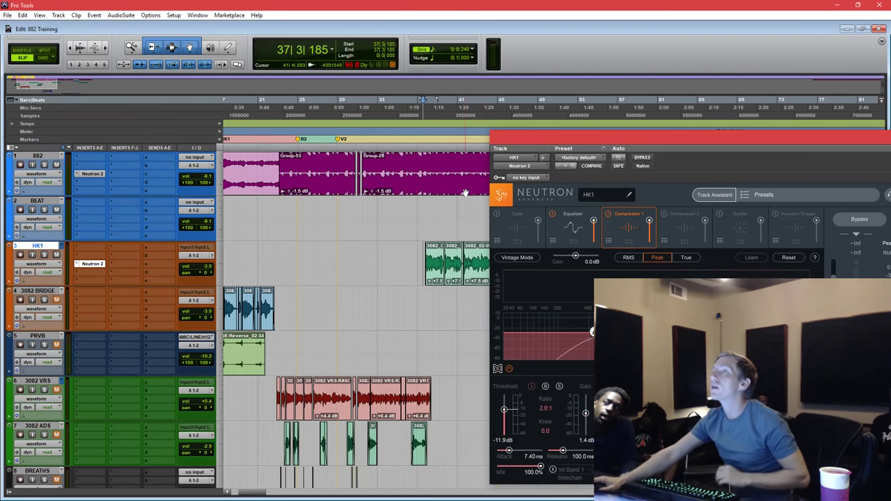
pyautogui.click(423, 205)
pyautogui.press('space')
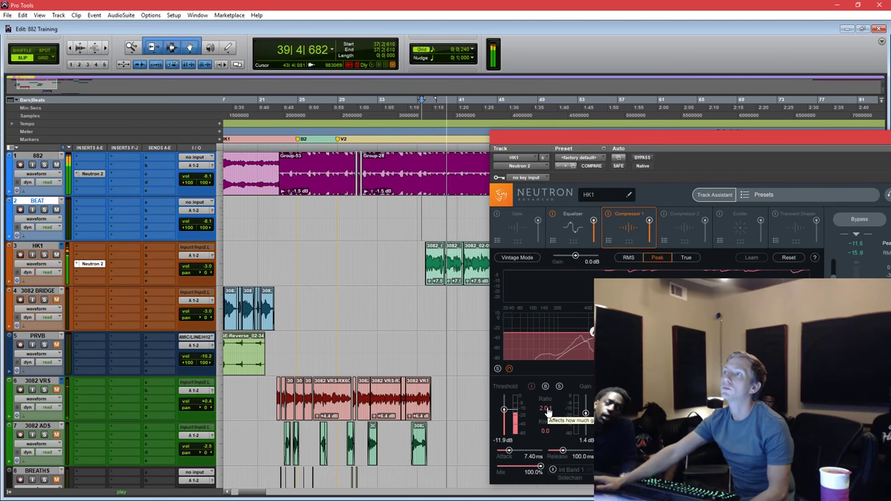
pyautogui.moveTo(724, 137); pyautogui.dragTo(702, 149)
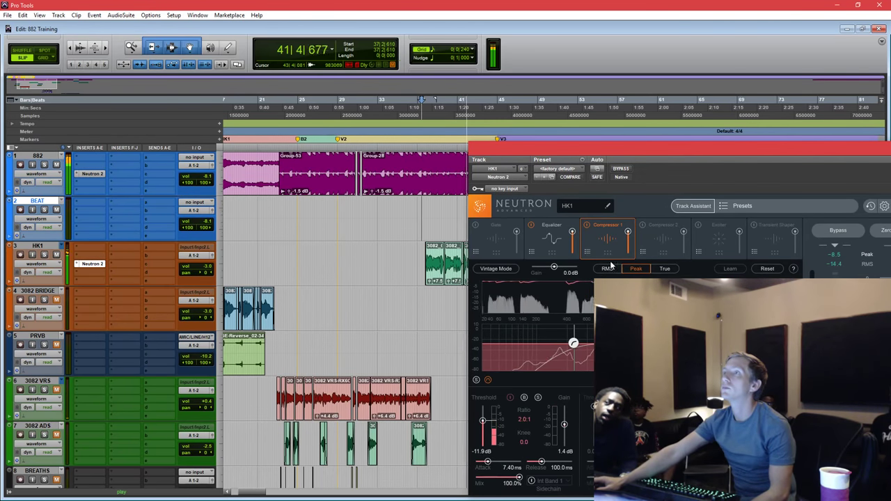
pyautogui.click(587, 225)
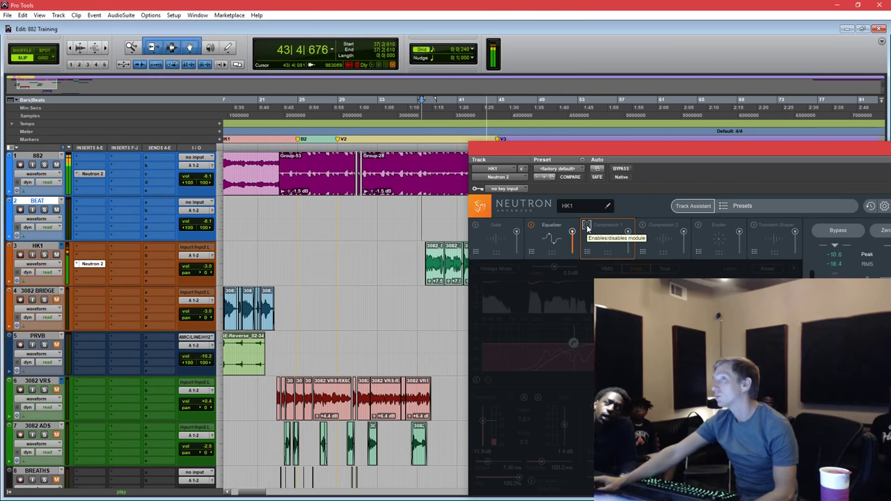
pyautogui.click(587, 226)
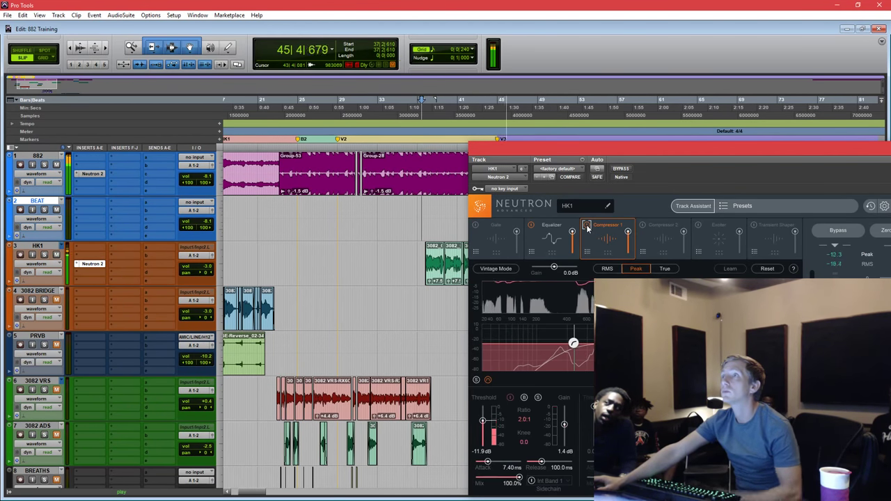
pyautogui.moveTo(495, 147); pyautogui.dragTo(520, 143)
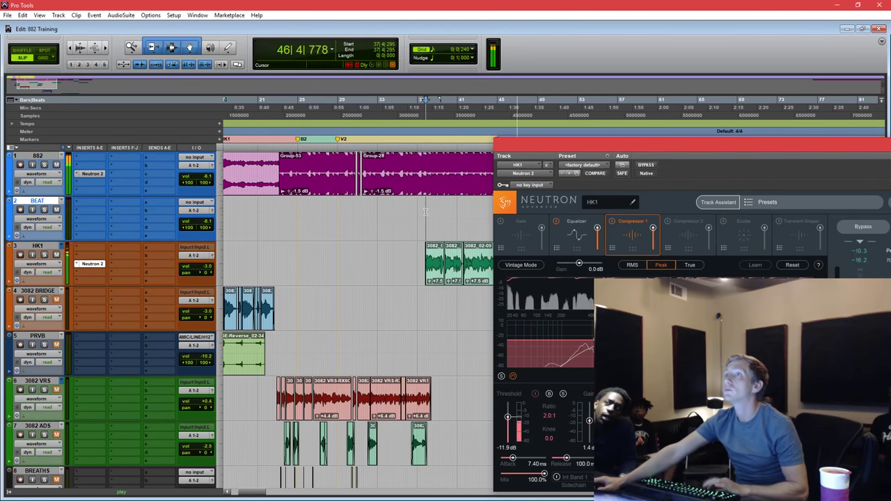
pyautogui.moveTo(418, 264); pyautogui.dragTo(492, 261)
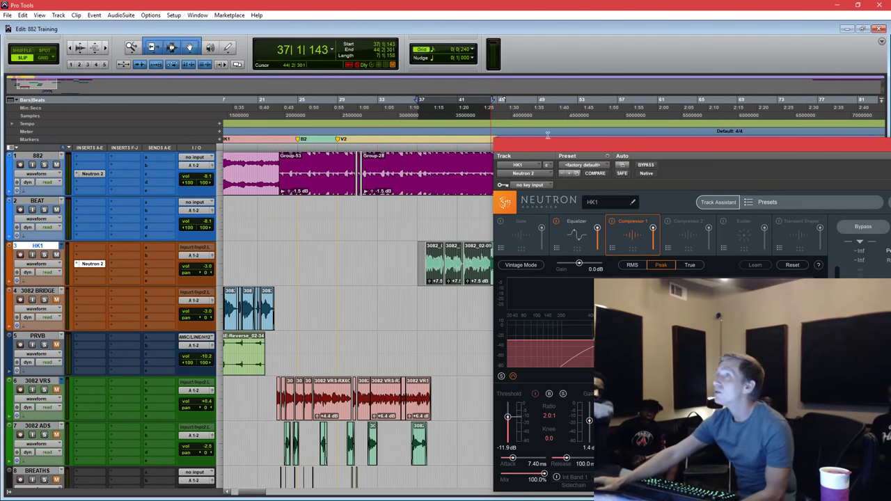
pyautogui.moveTo(553, 145); pyautogui.dragTo(482, 96)
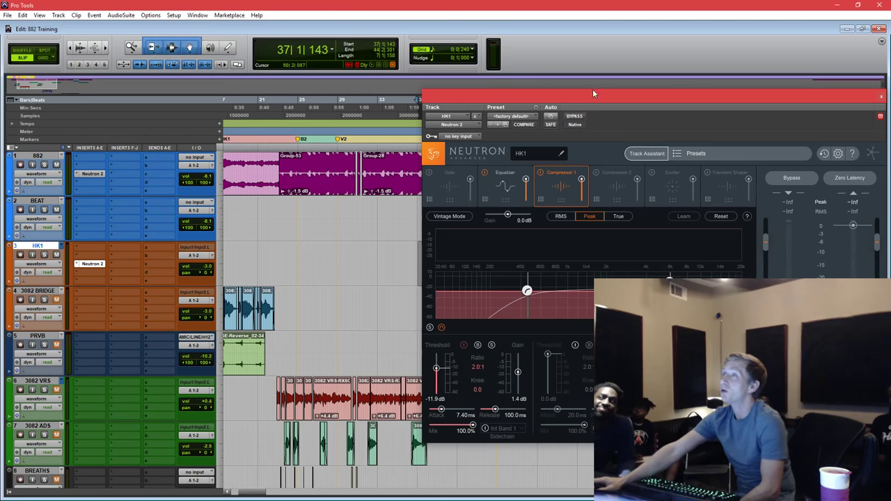
pyautogui.moveTo(593, 93); pyautogui.dragTo(660, 91)
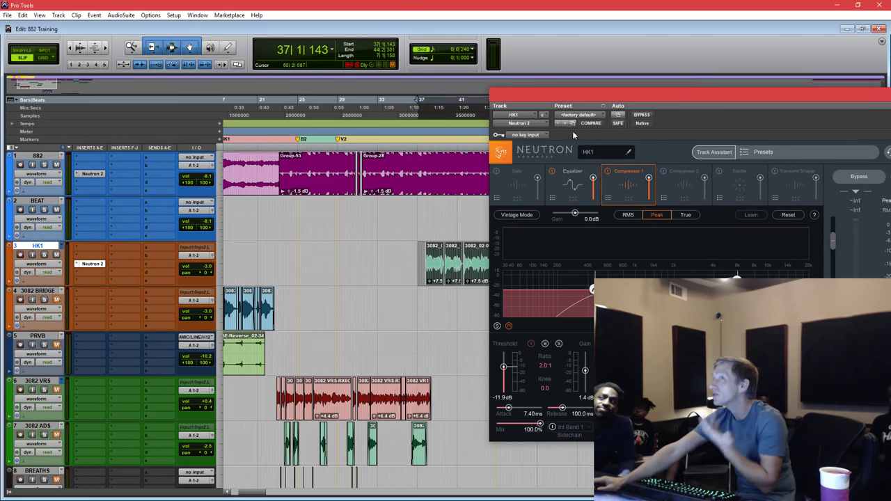
pyautogui.click(424, 208)
pyautogui.press('space')
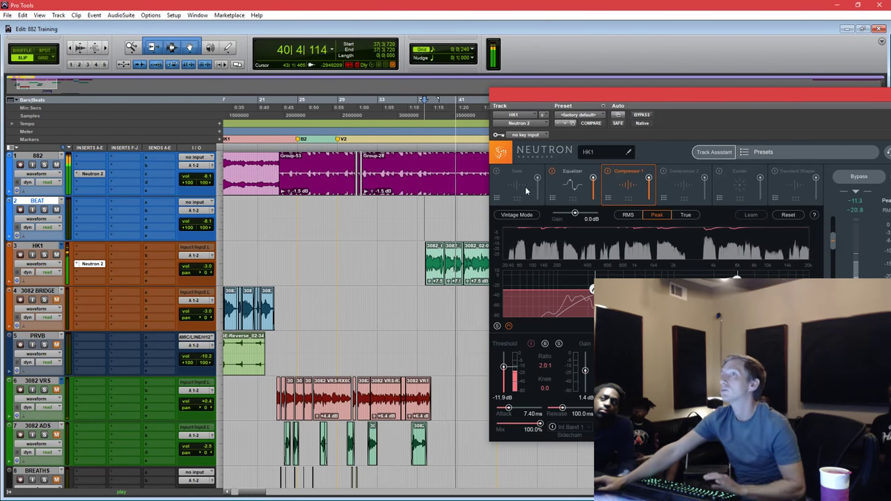
pyautogui.click(608, 173)
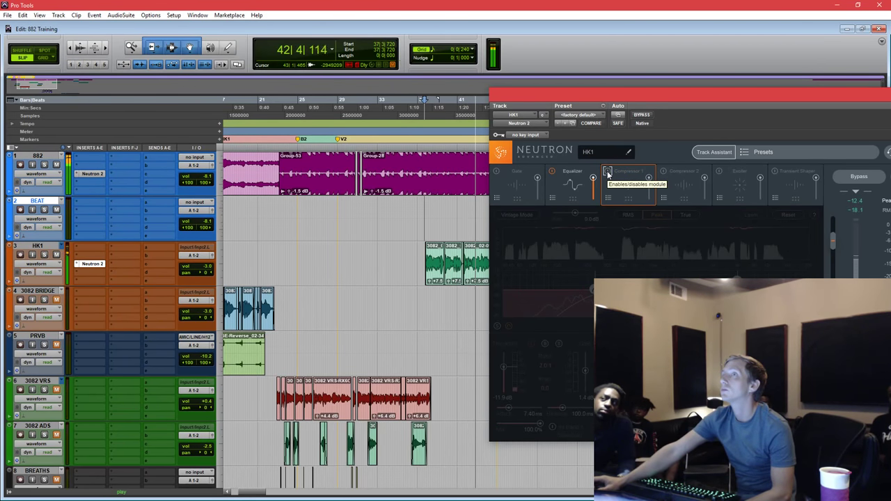
pyautogui.click(608, 173)
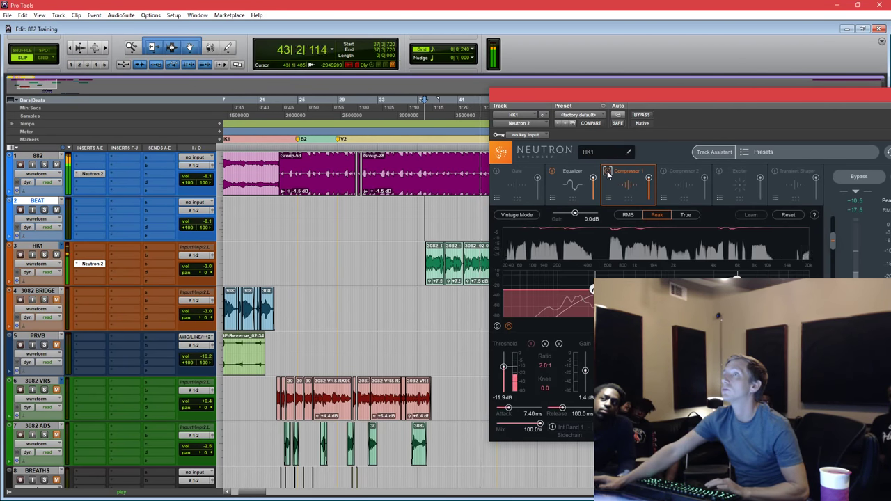
pyautogui.click(465, 209)
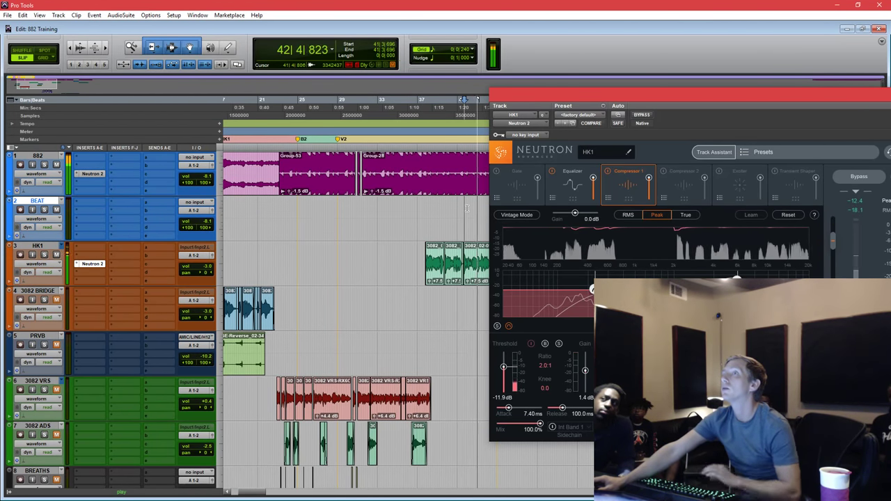
pyautogui.click(455, 215)
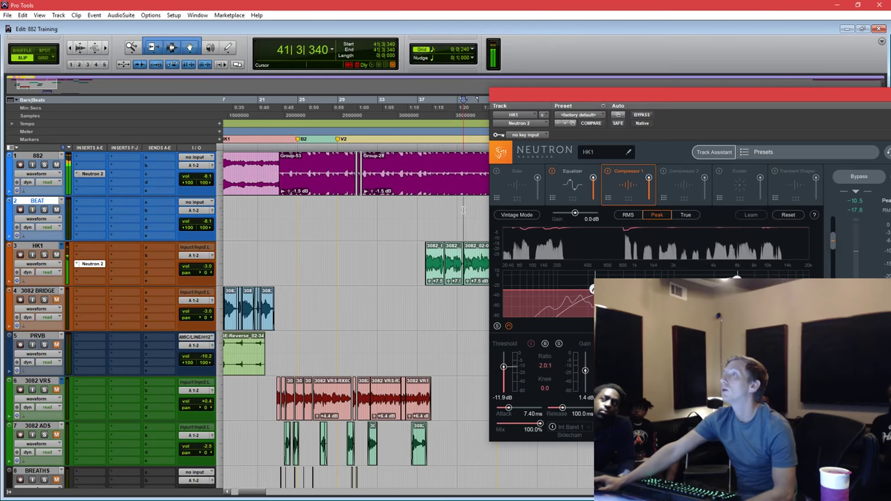
pyautogui.click(420, 211)
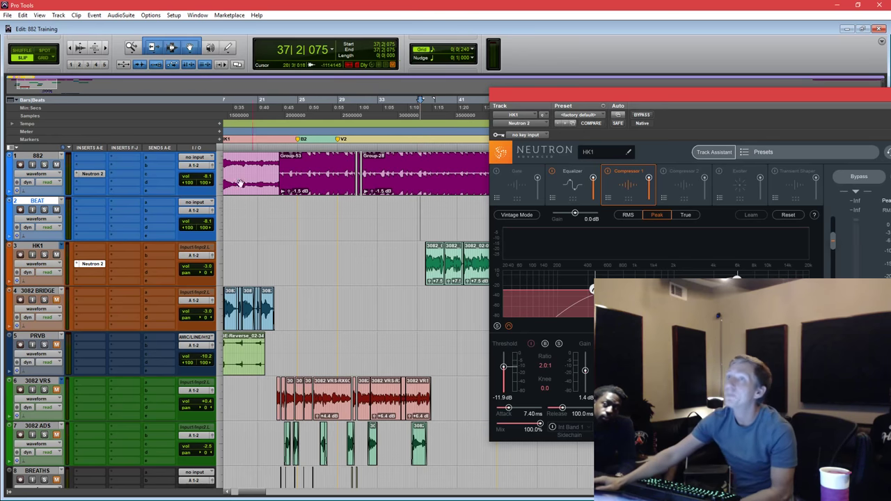
# Insert Auto-Tune Live on HK1 from the Pitch Shift plug-in category.
pyautogui.click(81, 248)
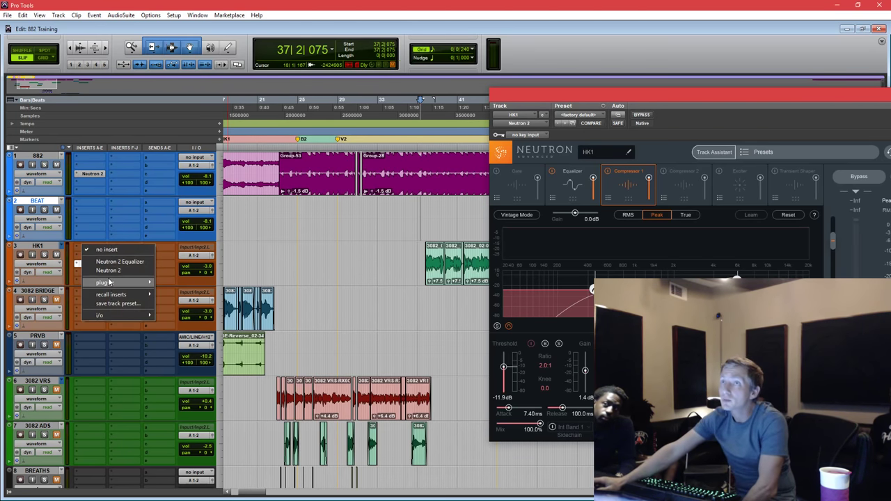
pyautogui.moveTo(112, 282)
pyautogui.moveTo(214, 215)
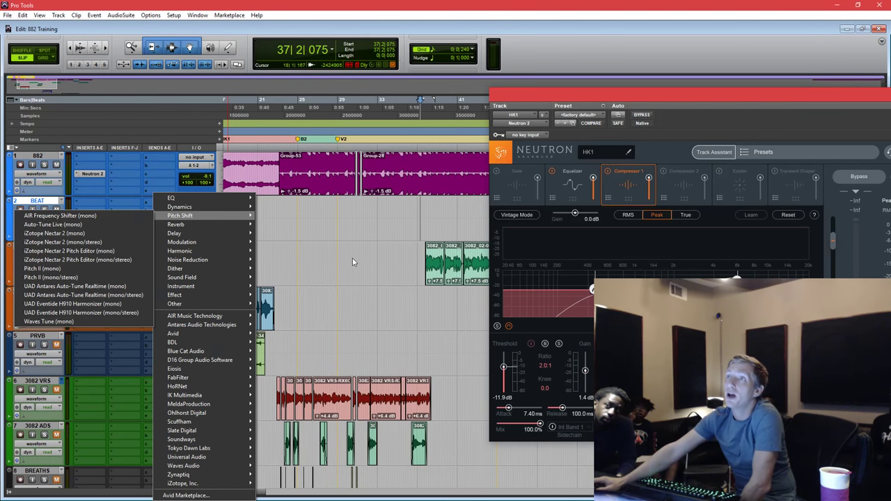
pyautogui.press('Escape')
pyautogui.click(90, 259)
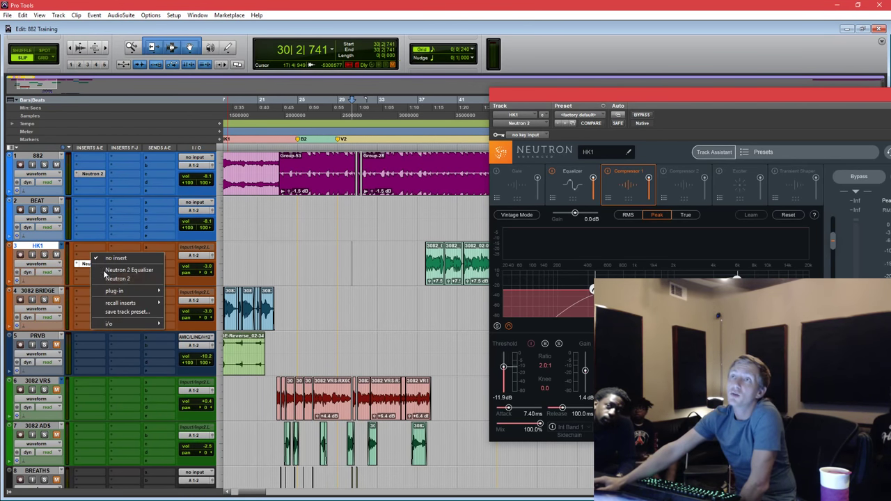
pyautogui.moveTo(115, 291)
pyautogui.moveTo(212, 215)
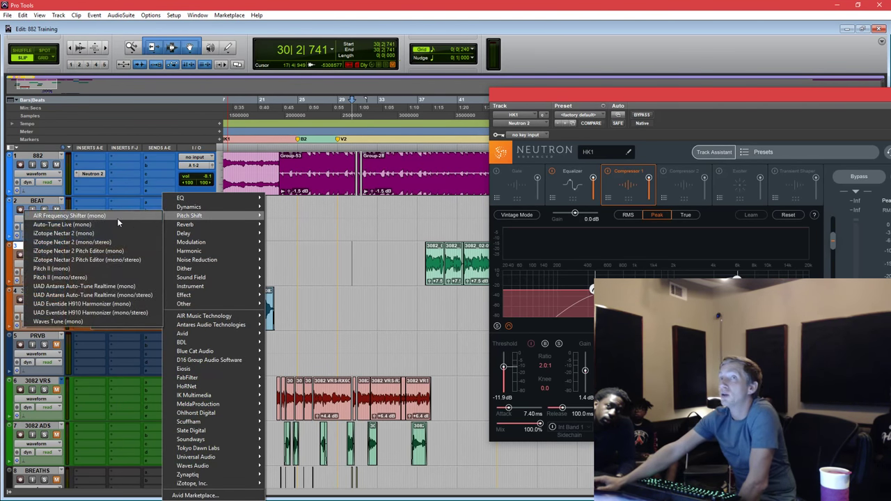
pyautogui.click(115, 223)
# Select the Group-28 clip on track 882, switch to Grid mode, and audition the mix from bar 32.
pyautogui.click(431, 211)
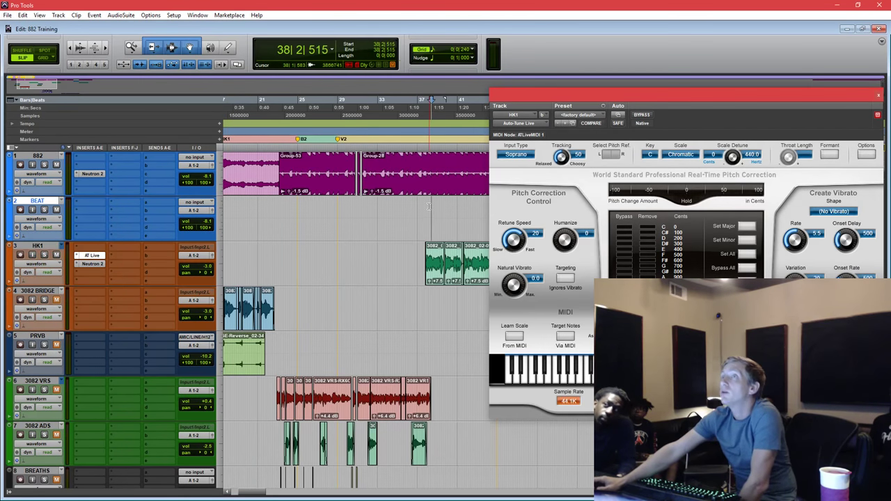
pyautogui.click(429, 167)
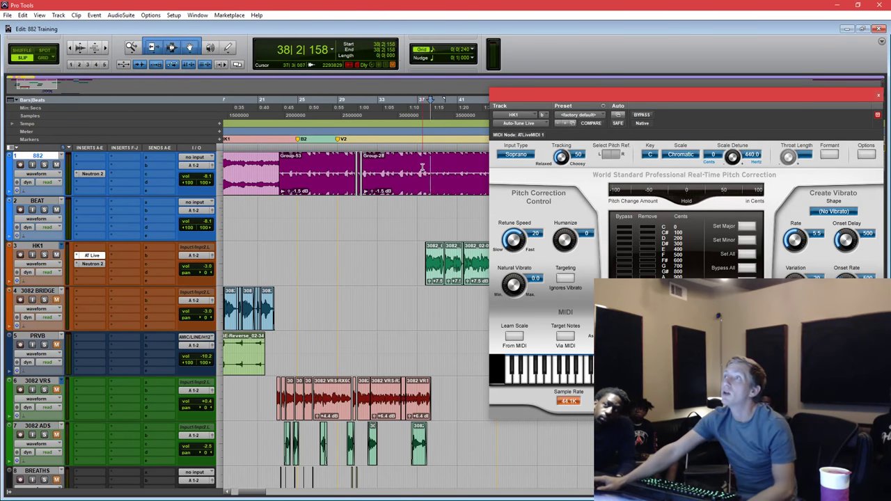
pyautogui.click(418, 252)
pyautogui.click(404, 189)
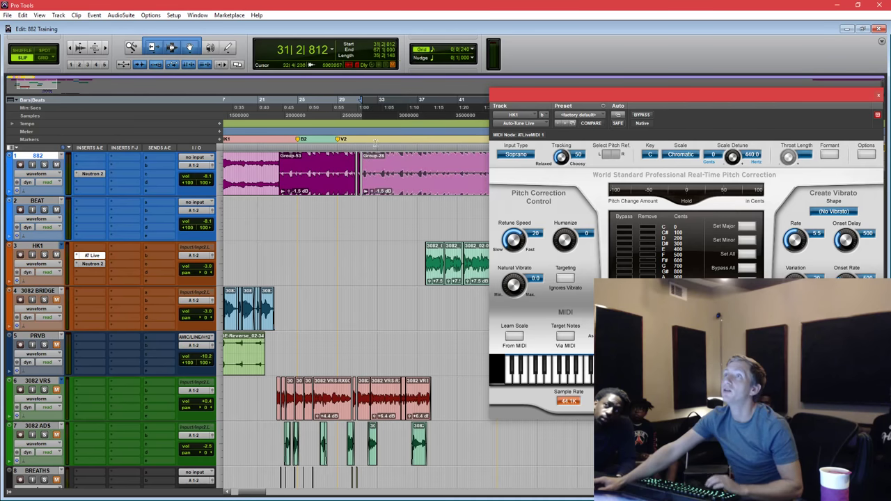
pyautogui.press('F4')
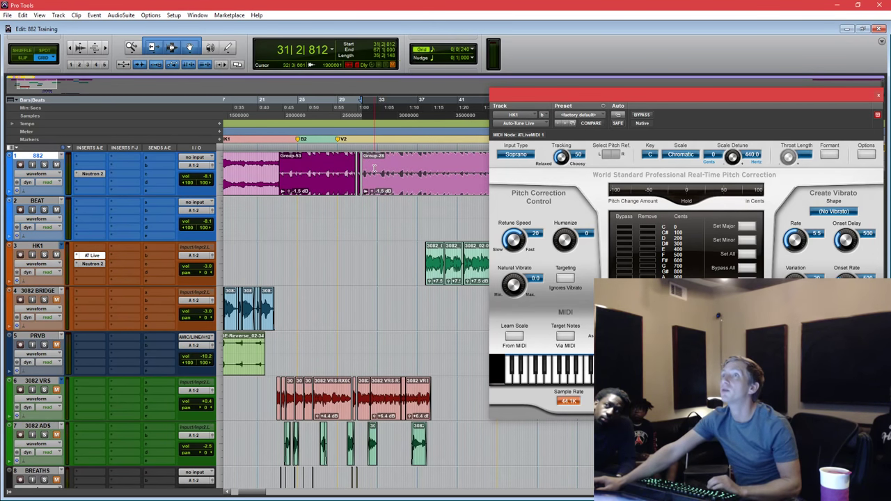
pyautogui.click(374, 170)
pyautogui.press('space')
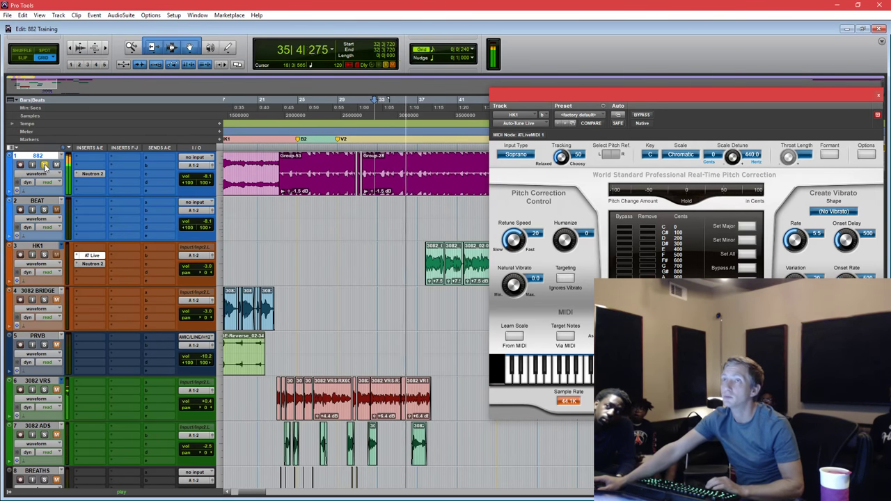
pyautogui.press('space')
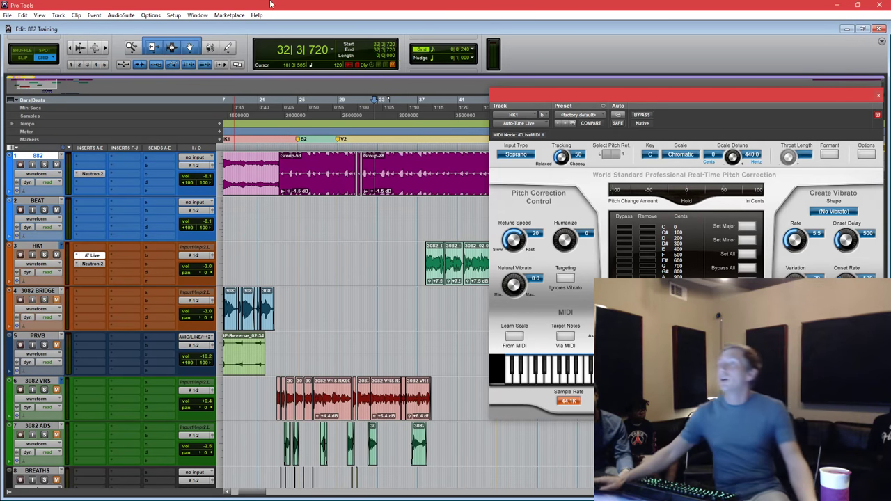
# Set Auto-Tune's input type to Alto/Tenor and key to F, and turn Formant on.
pyautogui.click(521, 155)
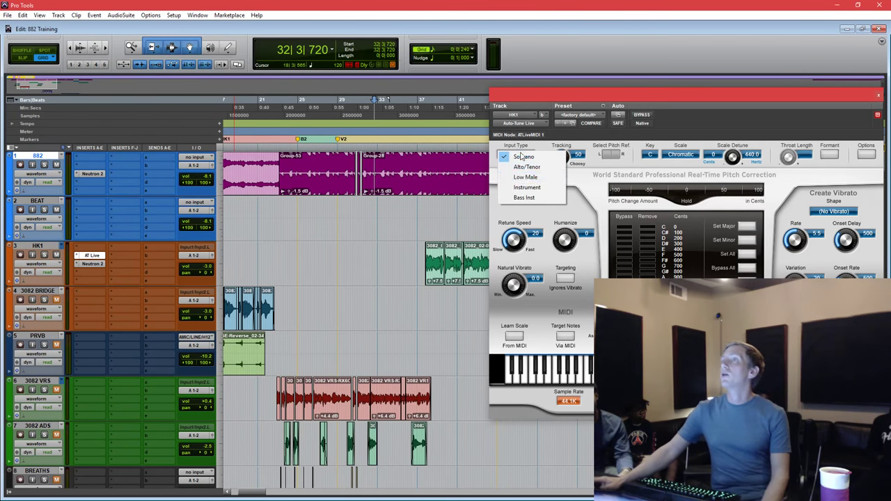
pyautogui.click(527, 167)
pyautogui.moveTo(685, 103); pyautogui.dragTo(555, 137)
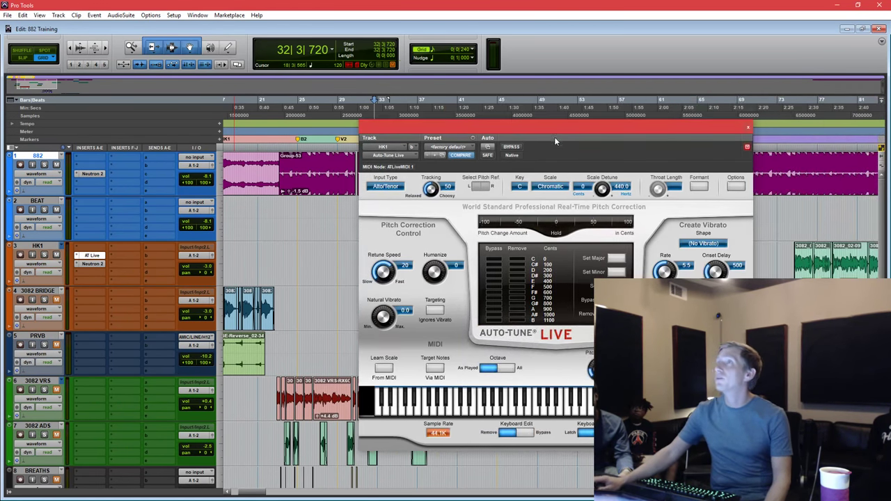
pyautogui.click(519, 186)
pyautogui.click(537, 241)
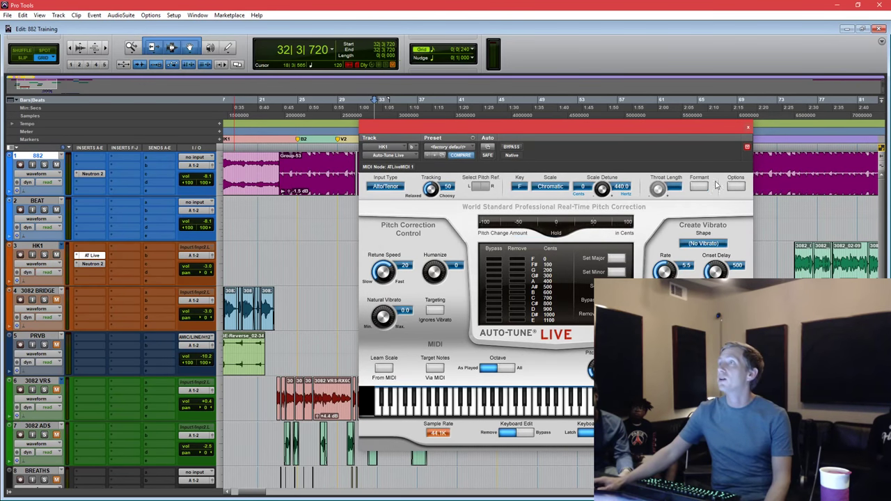
pyautogui.click(700, 186)
pyautogui.click(617, 271)
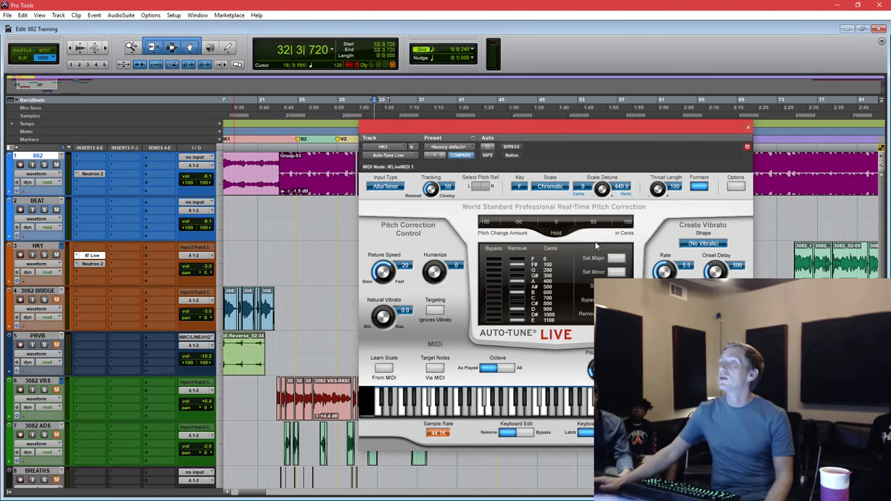
# Start playback near bar 37 across BEAT and HK1 to audition the tuning.
pyautogui.moveTo(505, 130); pyautogui.dragTo(639, 120)
pyautogui.moveTo(423, 216); pyautogui.dragTo(477, 241)
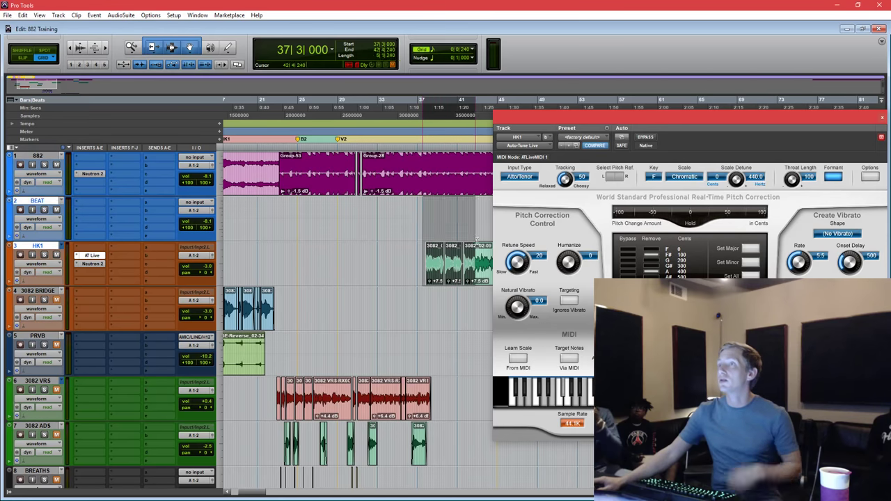
pyautogui.click(426, 207)
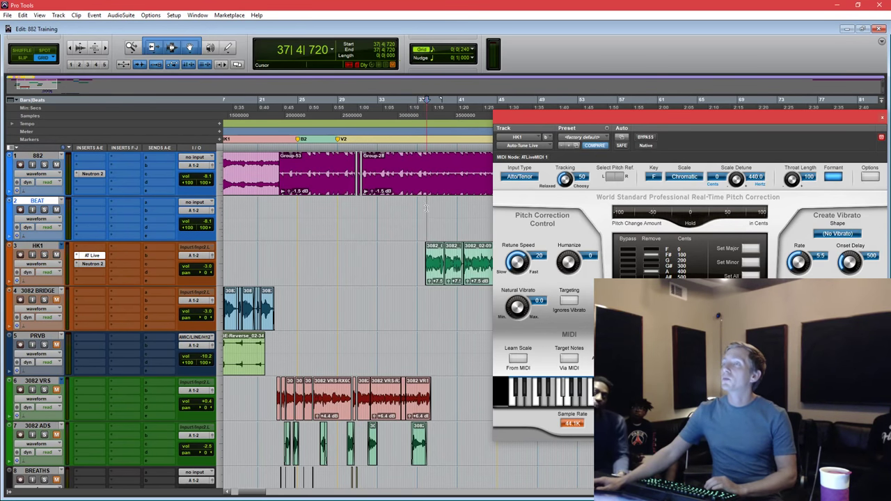
pyautogui.press('space')
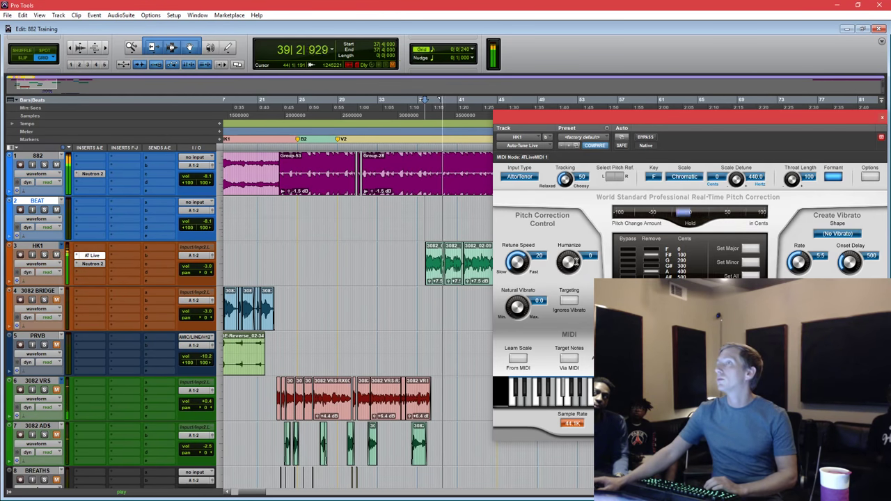
# Adjust Retune Speed to 44, Humanize to 31 and Tracking to 66 while listening, then stop.
pyautogui.moveTo(574, 260); pyautogui.dragTo(575, 251)
pyautogui.moveTo(517, 263); pyautogui.dragTo(519, 269)
pyautogui.moveTo(564, 178); pyautogui.dragTo(565, 200)
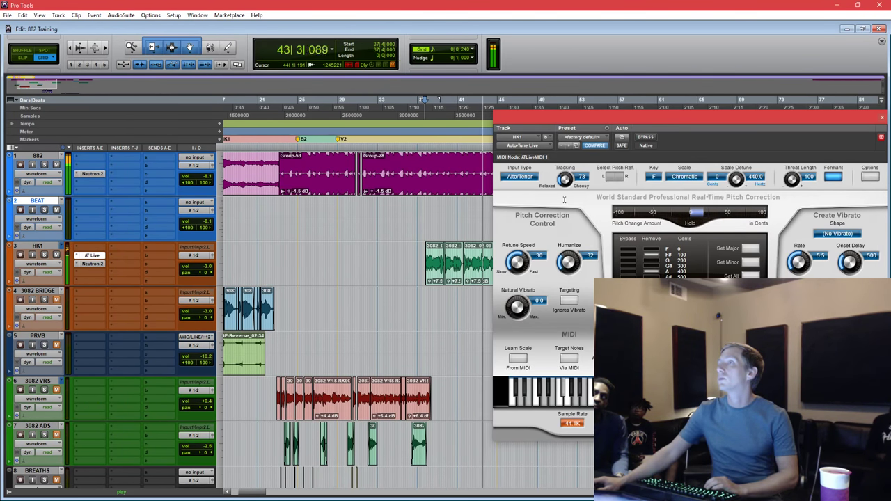
pyautogui.moveTo(643, 119); pyautogui.dragTo(545, 298)
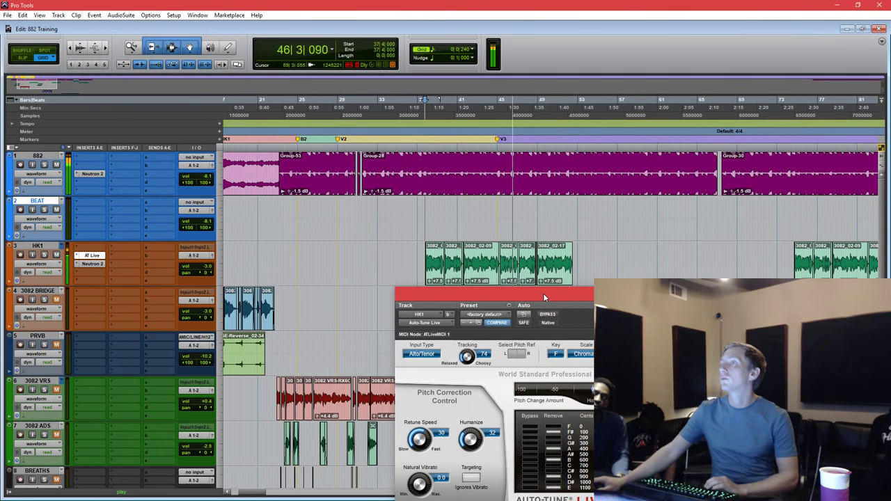
pyautogui.moveTo(543, 293); pyautogui.dragTo(566, 149)
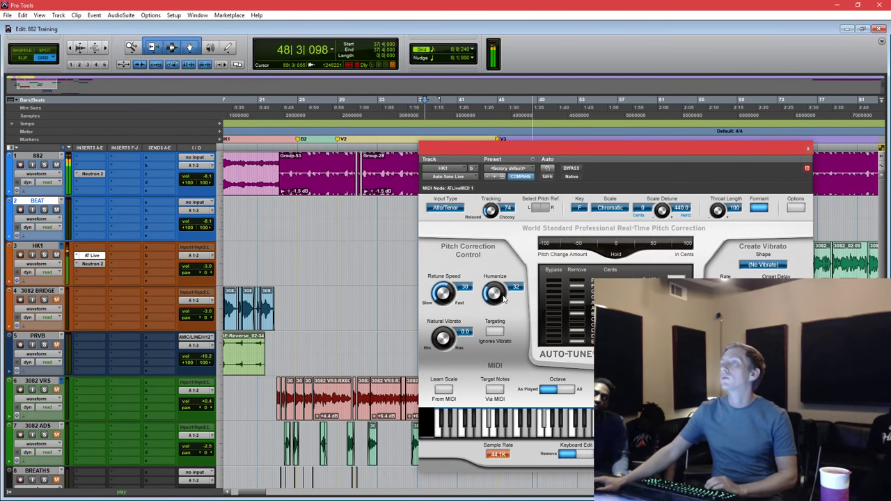
pyautogui.moveTo(505, 298); pyautogui.dragTo(484, 318)
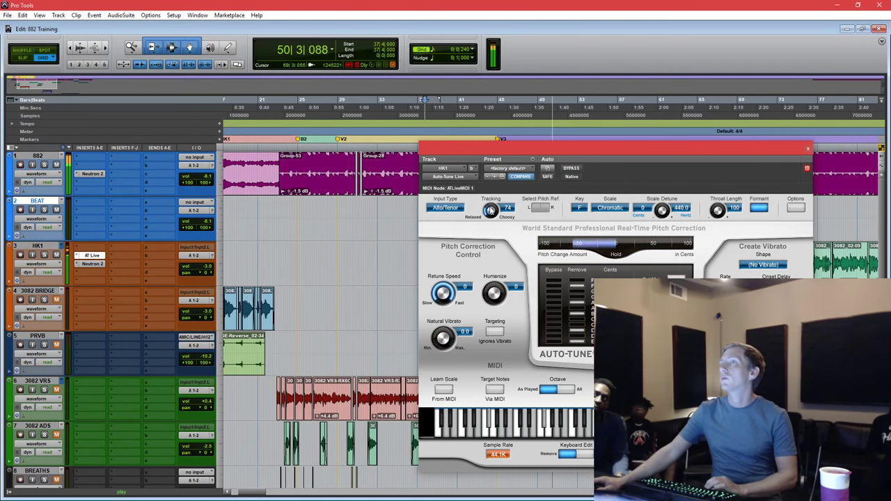
pyautogui.moveTo(491, 211); pyautogui.dragTo(487, 197)
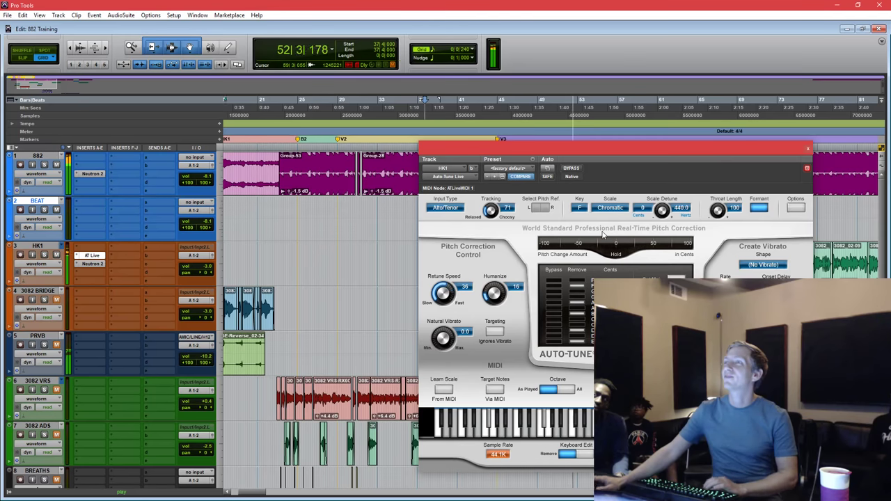
pyautogui.press('space')
pyautogui.moveTo(620, 153); pyautogui.dragTo(529, 190)
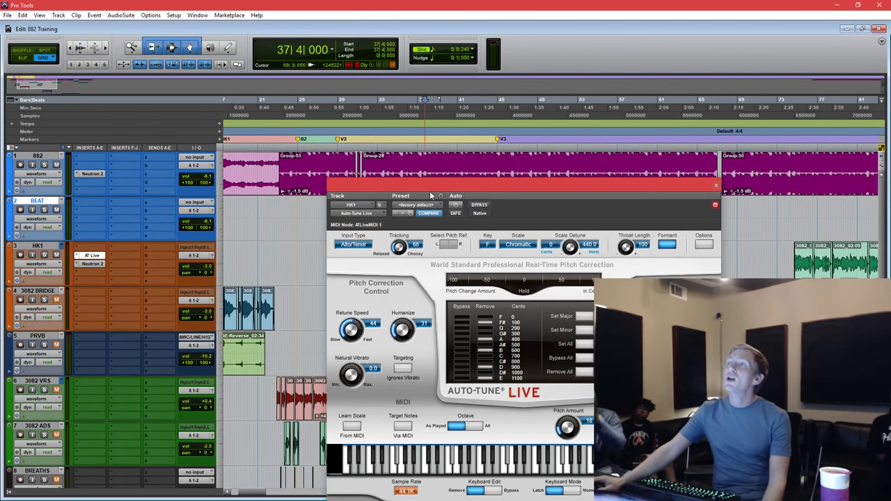
pyautogui.moveTo(471, 186); pyautogui.dragTo(485, 307)
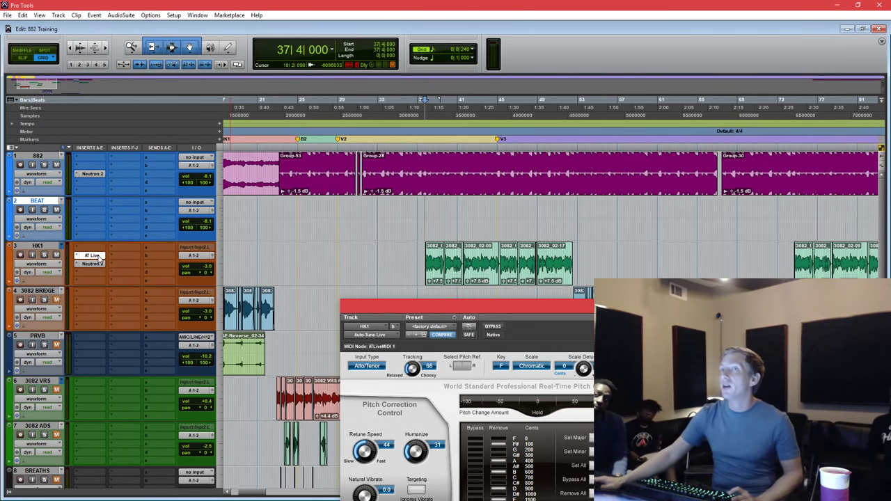
# Bypass Auto-Tune Live and insert Waves Tune (mono) on HK1.
pyautogui.keyDown('ctrl'); pyautogui.click(93, 255); pyautogui.keyUp('ctrl')
pyautogui.click(92, 247)
pyautogui.moveTo(129, 282)
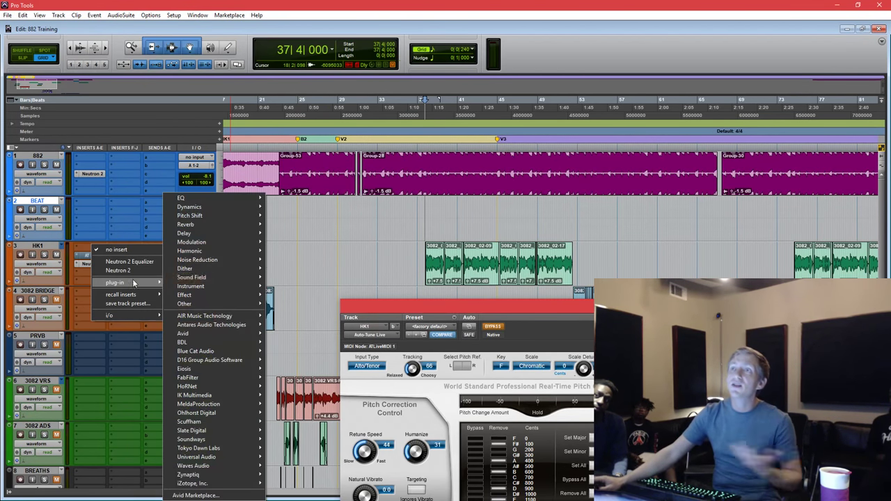
pyautogui.moveTo(215, 215)
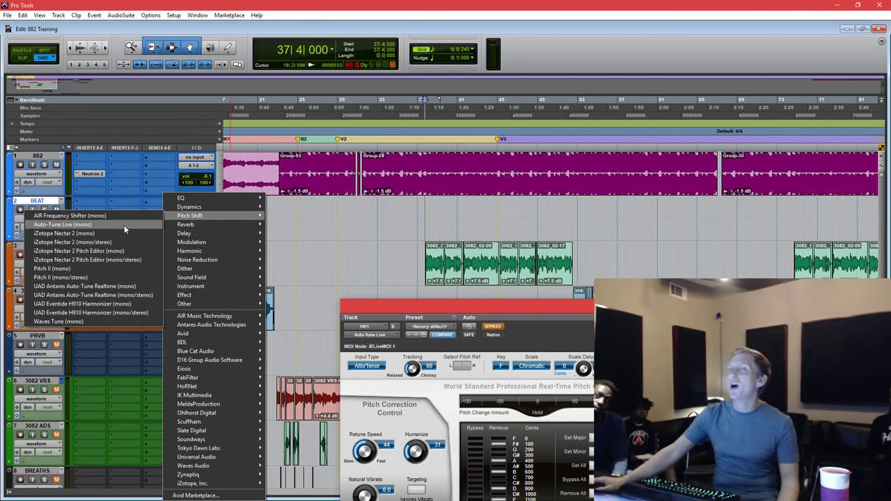
pyautogui.click(109, 319)
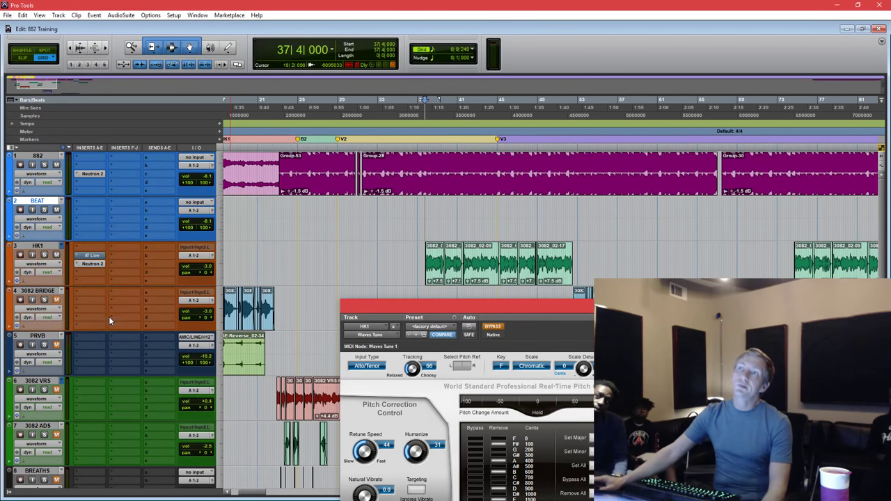
# Set Waves Tune's root note to F and scale to Natural Minor.
pyautogui.moveTo(479, 306); pyautogui.dragTo(510, 94)
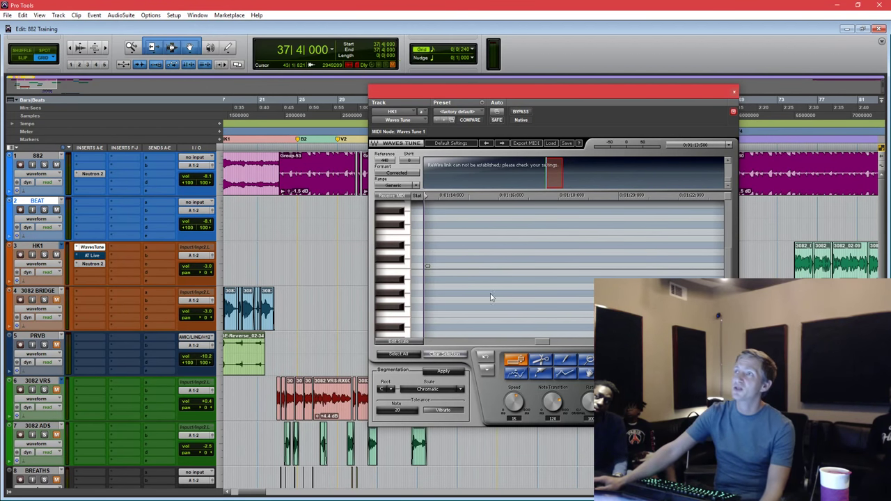
pyautogui.moveTo(513, 95); pyautogui.dragTo(461, 84)
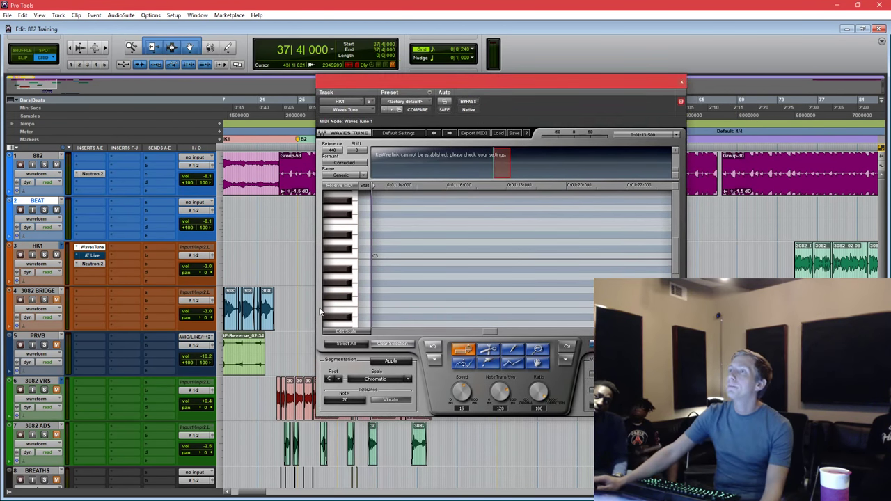
pyautogui.click(339, 380)
pyautogui.click(345, 316)
pyautogui.scroll(-2, 377, 380)
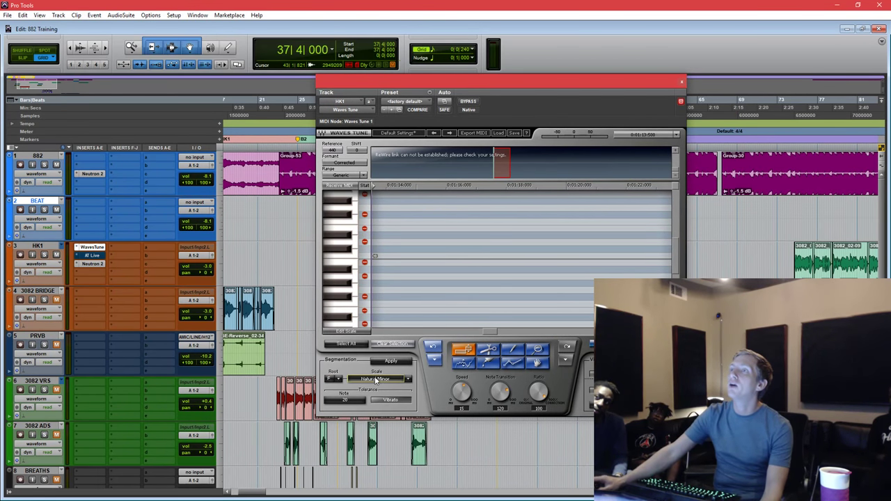
# Select bars 37 to 52 of the HK1 vocal.
pyautogui.moveTo(598, 87); pyautogui.dragTo(632, 331)
pyautogui.moveTo(422, 255); pyautogui.dragTo(577, 272)
pyautogui.moveTo(584, 328); pyautogui.dragTo(578, 134)
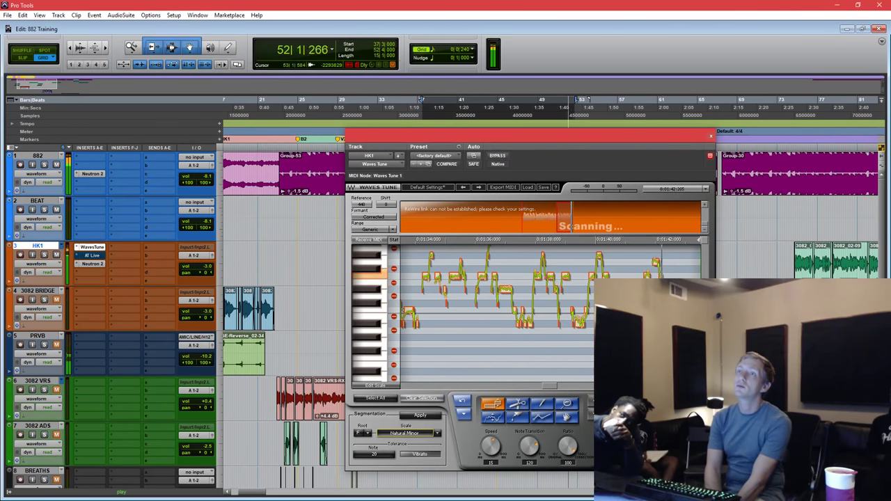
# Stop playback once Waves Tune finishes scanning the selected HK1 vocal.
pyautogui.press('space')
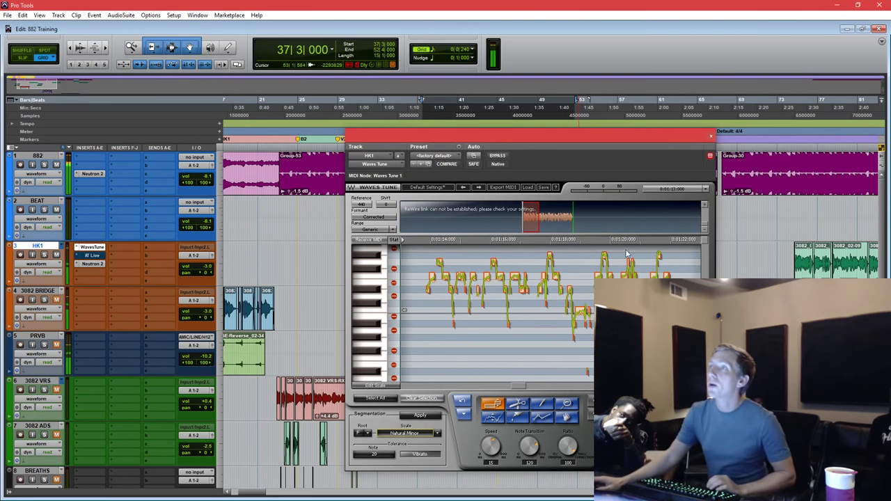
pyautogui.moveTo(616, 138); pyautogui.dragTo(605, 134)
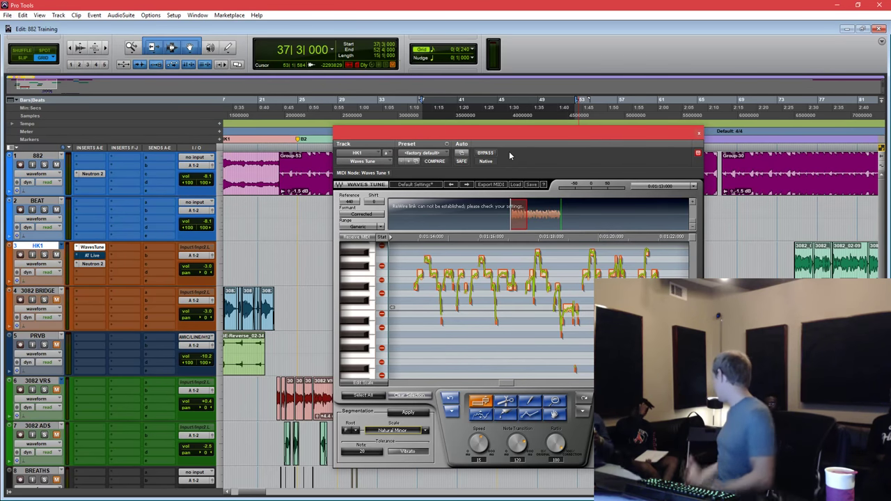
# Select all detected notes in Waves Tune and audition the tuned vocal.
pyautogui.click(376, 399)
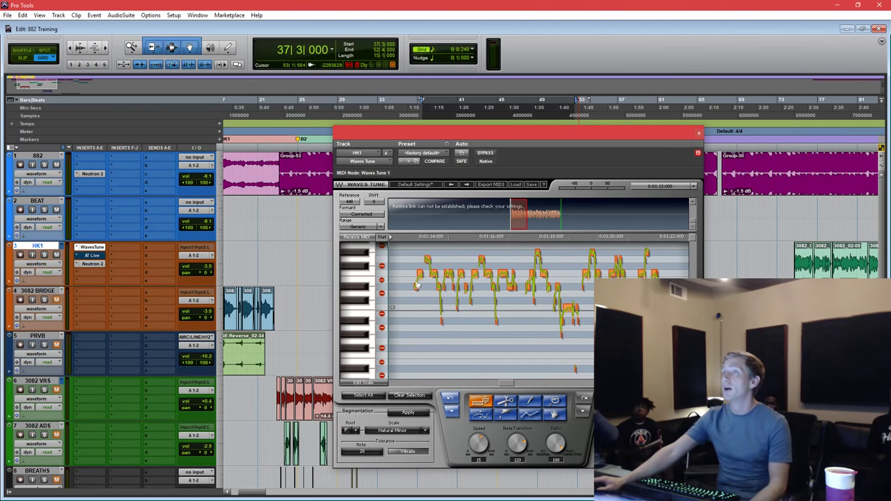
pyautogui.press('space')
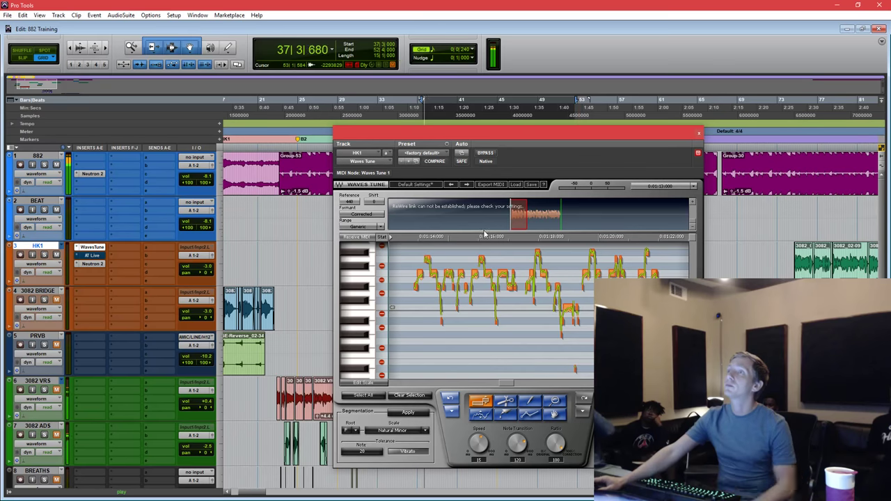
pyautogui.press('space')
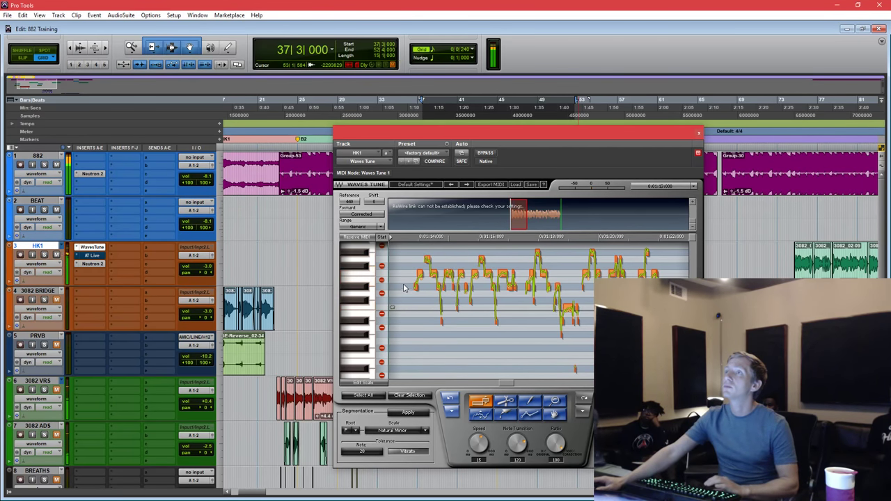
pyautogui.press('space')
pyautogui.press('space')
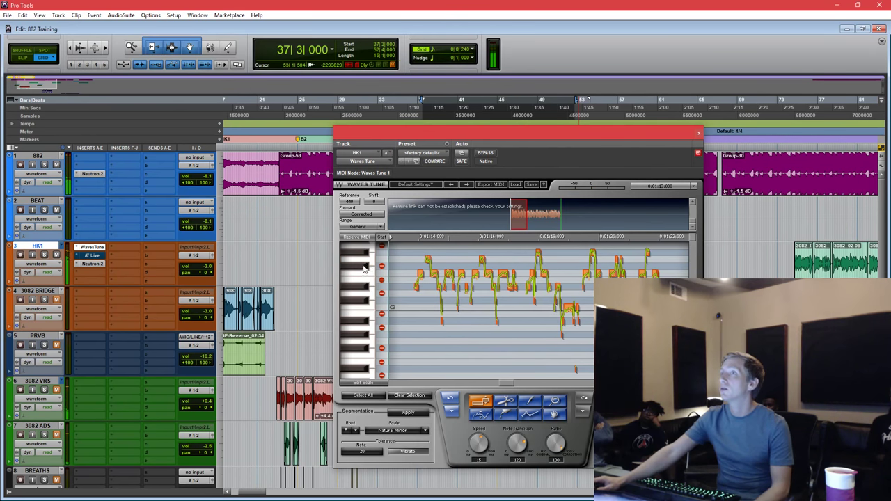
# Audition the phrase, marquee-select its middle notes, and set Speed and Note Transition to 0.
pyautogui.click(420, 298)
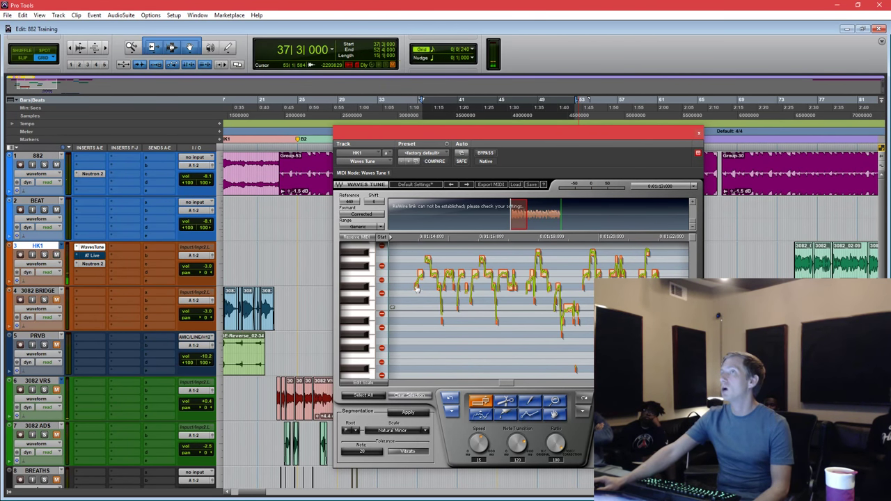
pyautogui.click(421, 277)
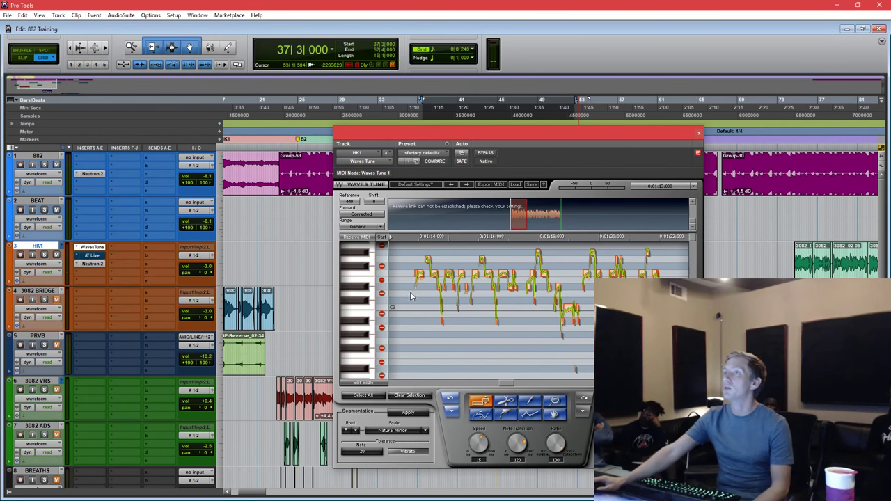
pyautogui.press('space')
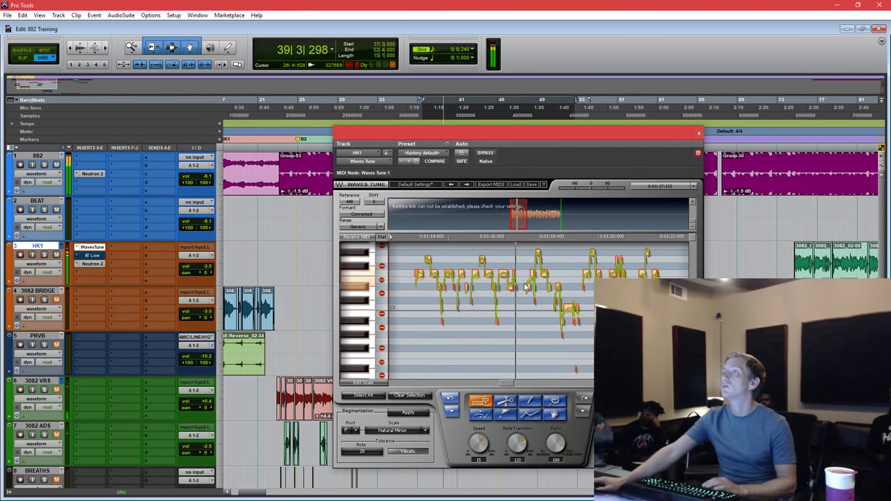
pyautogui.press('space')
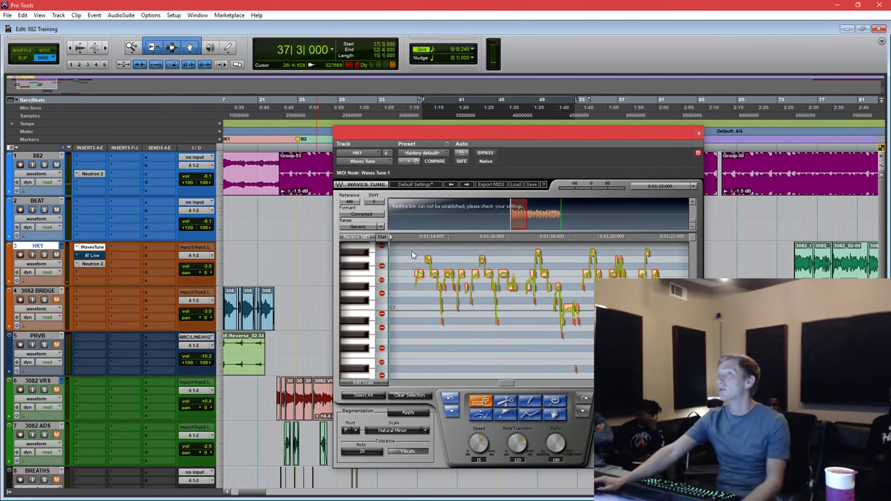
pyautogui.moveTo(413, 253); pyautogui.dragTo(498, 330)
pyautogui.click(501, 337)
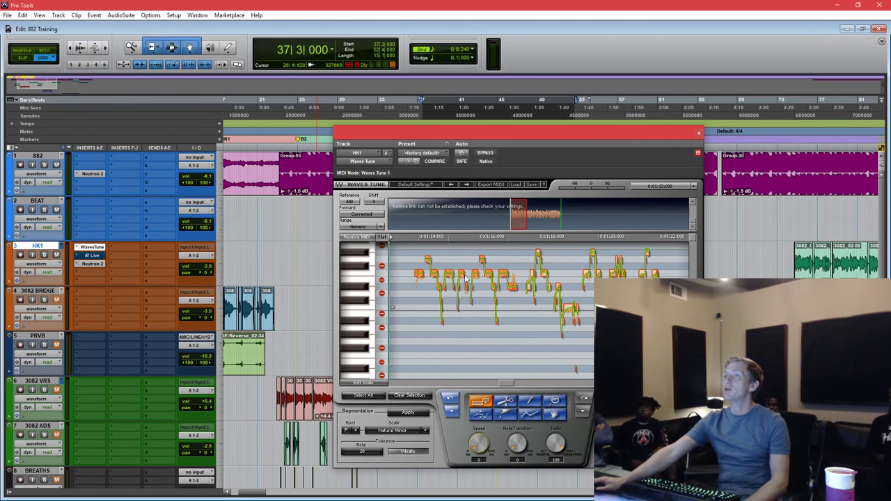
# Audition the correction, clear the note selection, and shift Waves Tune right to reveal the bar-37 clips.
pyautogui.press('space')
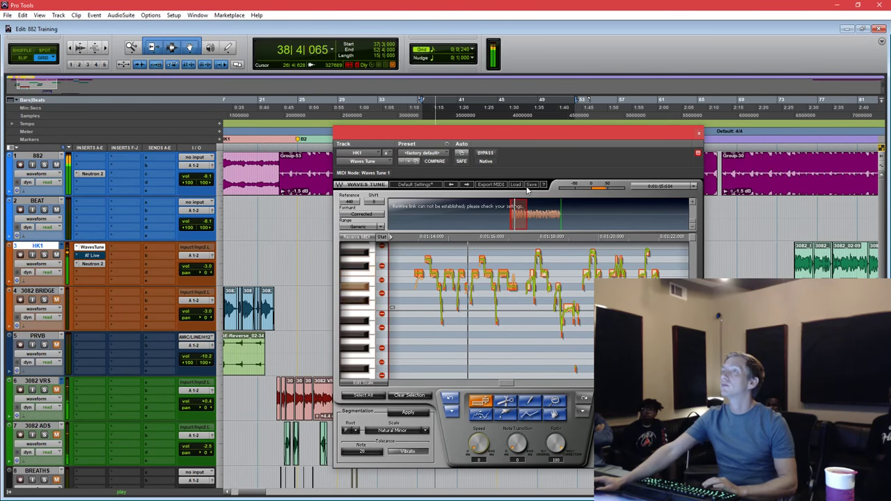
pyautogui.press('space')
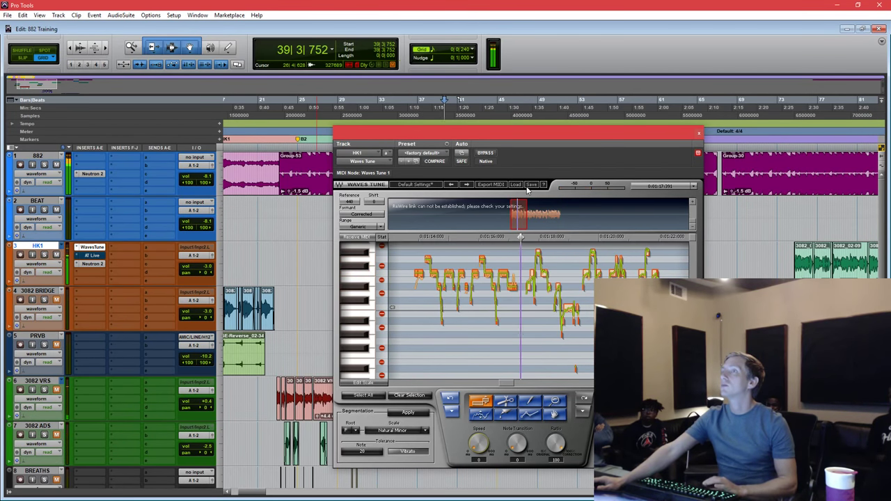
pyautogui.click(451, 403)
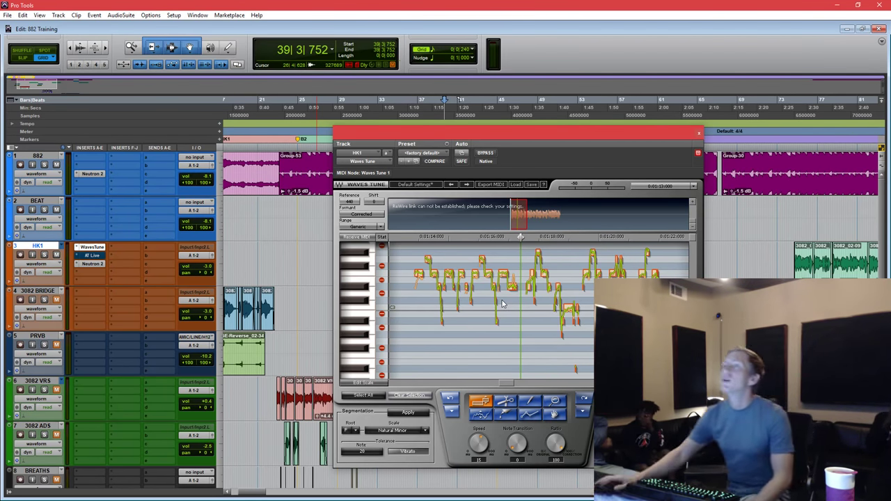
pyautogui.moveTo(482, 134); pyautogui.dragTo(615, 146)
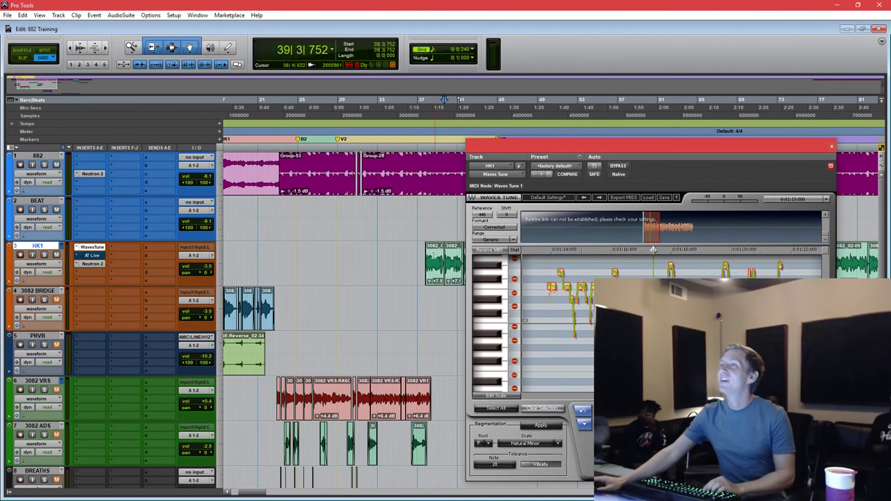
pyautogui.click(436, 263)
pyautogui.hscroll(3, 405, 258)
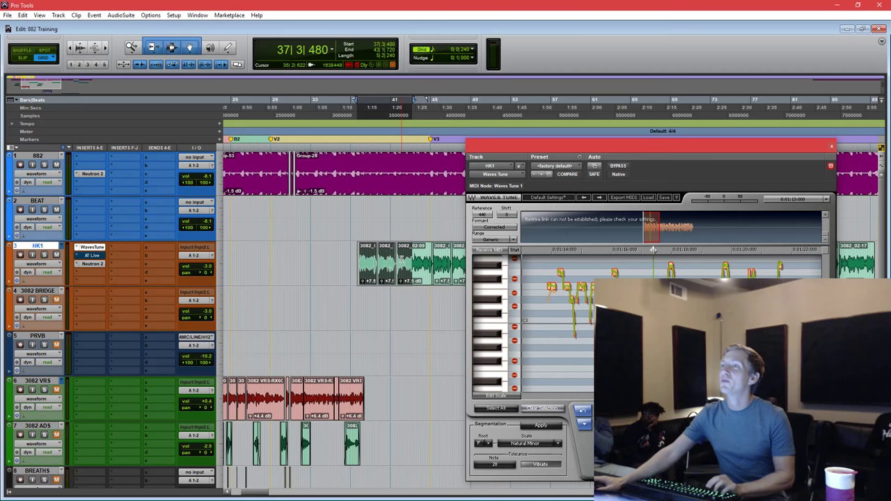
pyautogui.click(358, 248)
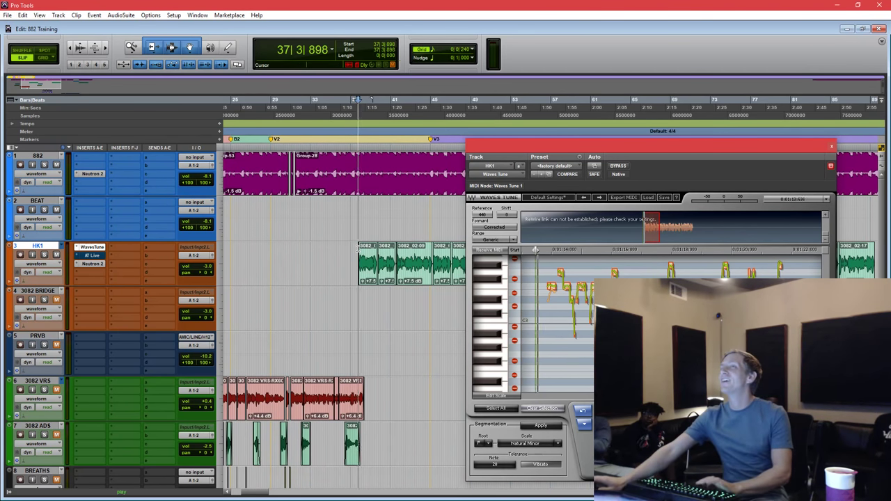
pyautogui.press('space')
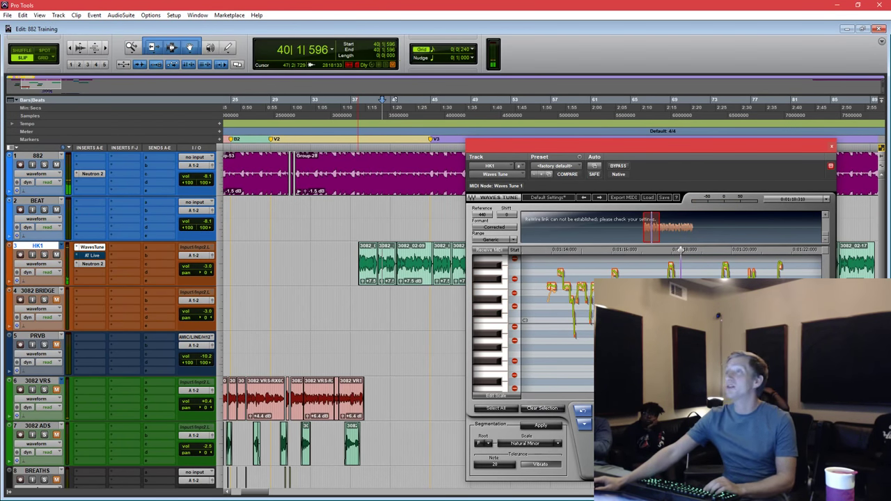
pyautogui.press('space')
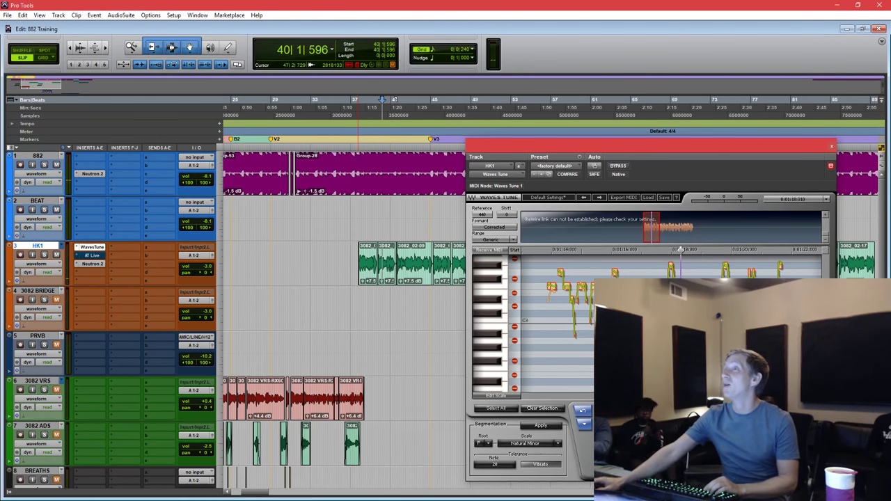
pyautogui.click(384, 275)
pyautogui.press('space')
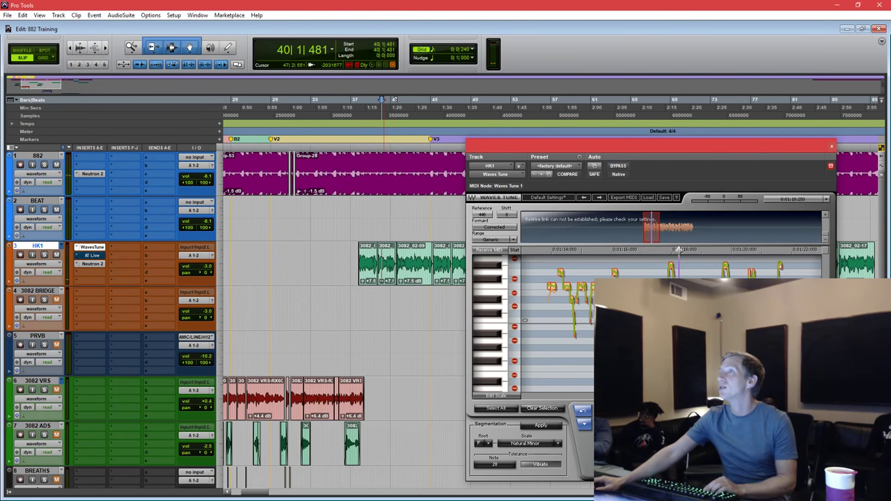
pyautogui.press('space')
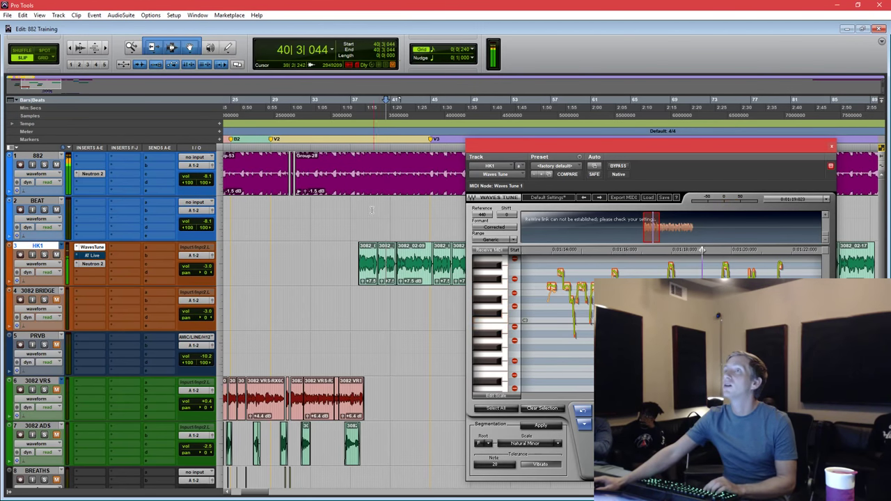
pyautogui.click(371, 203)
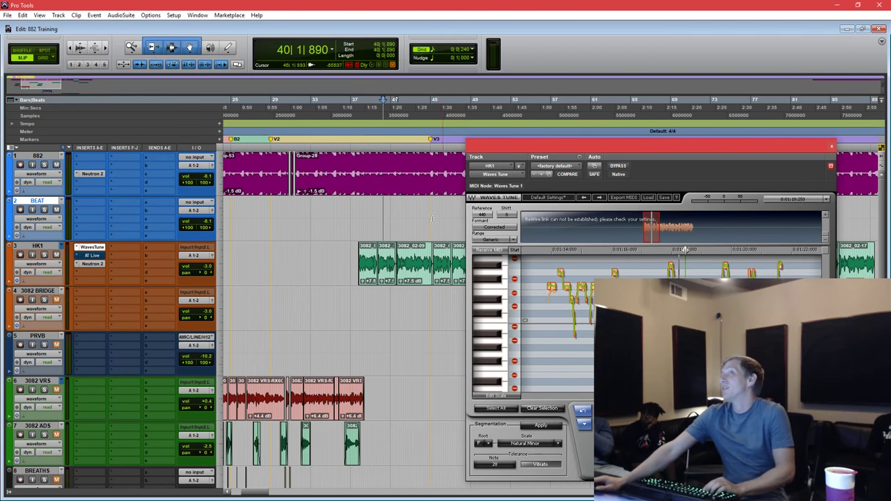
pyautogui.click(372, 216)
pyautogui.press('space')
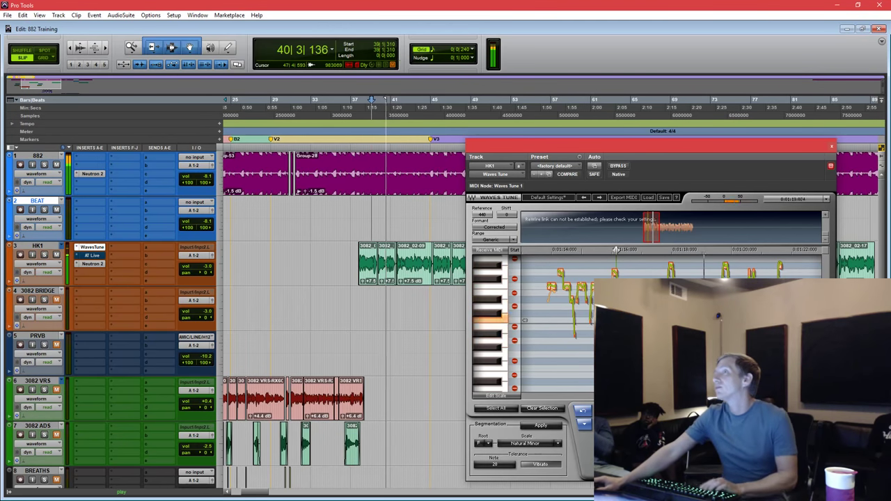
pyautogui.press('space')
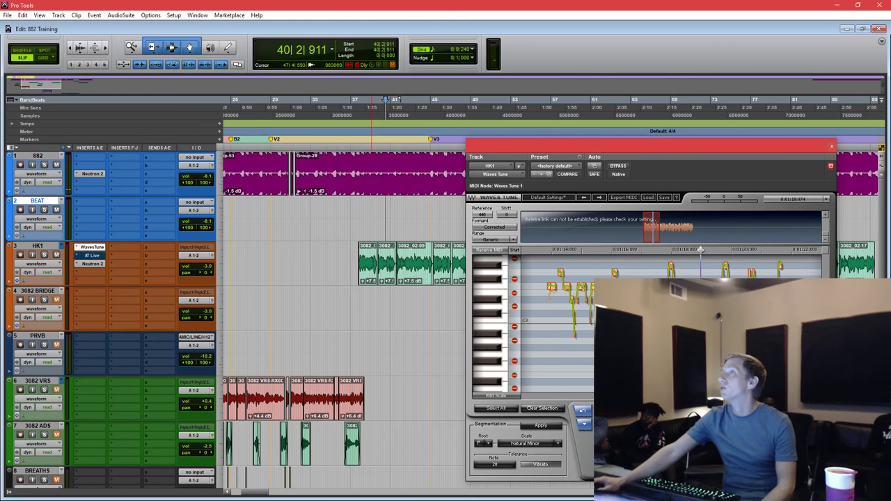
pyautogui.press('space')
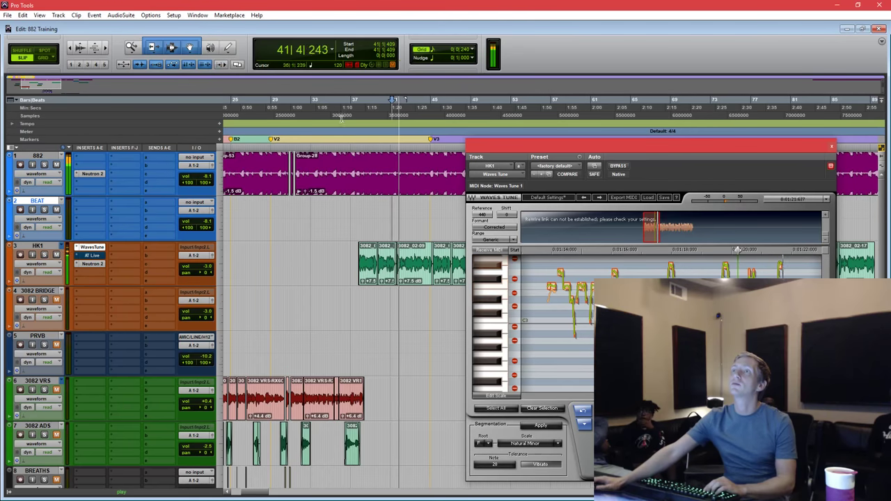
pyautogui.click(376, 210)
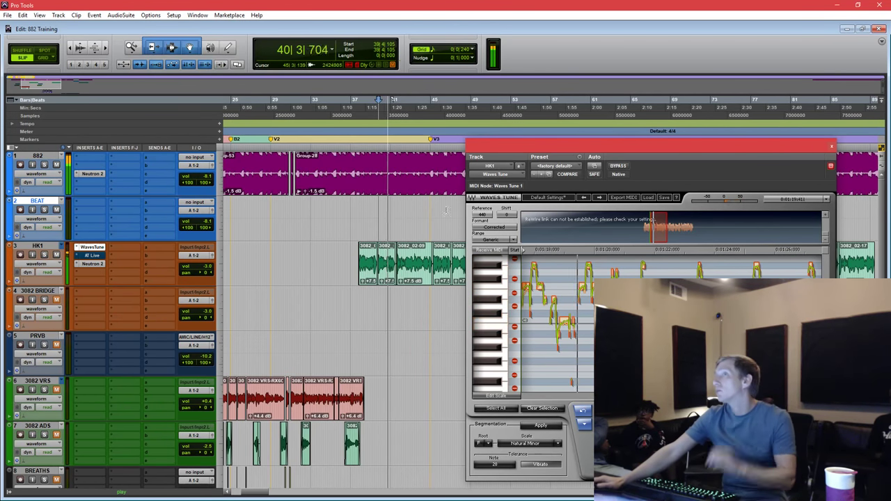
pyautogui.press('space')
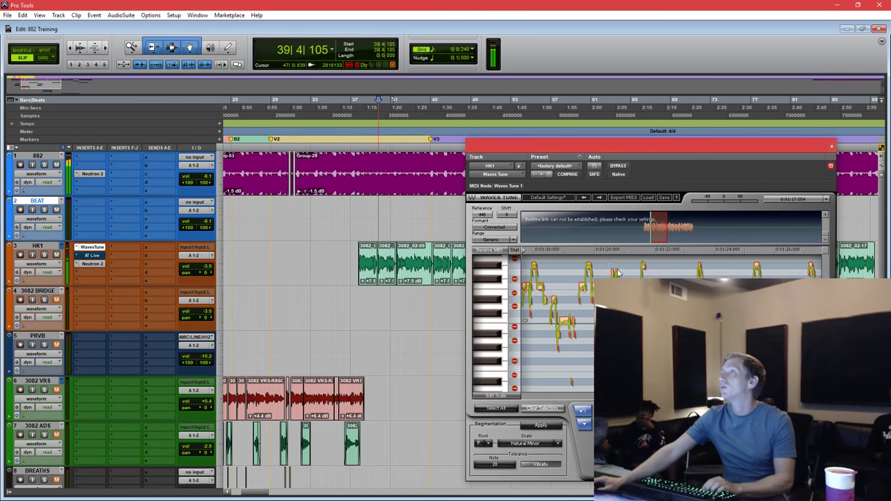
pyautogui.press('space')
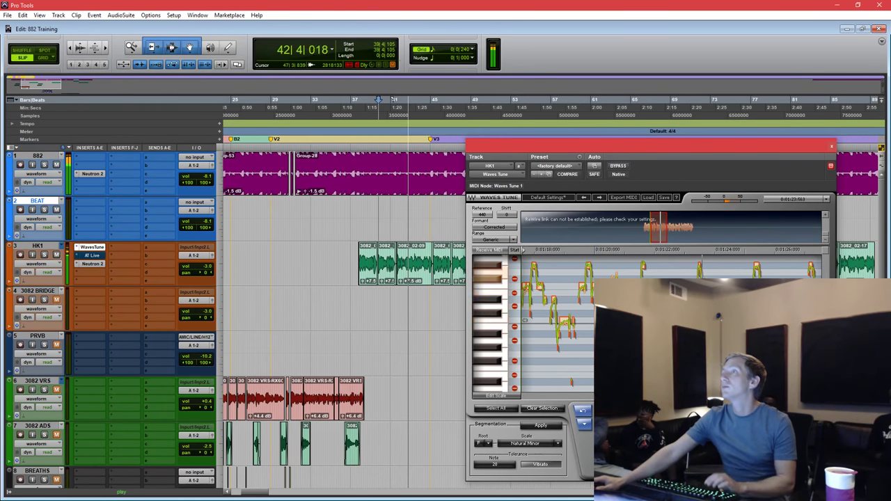
pyautogui.press('space')
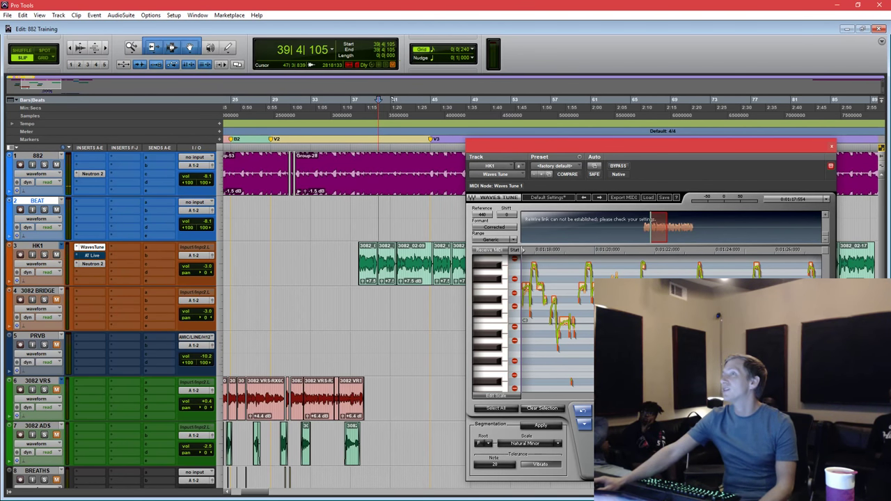
pyautogui.press('space')
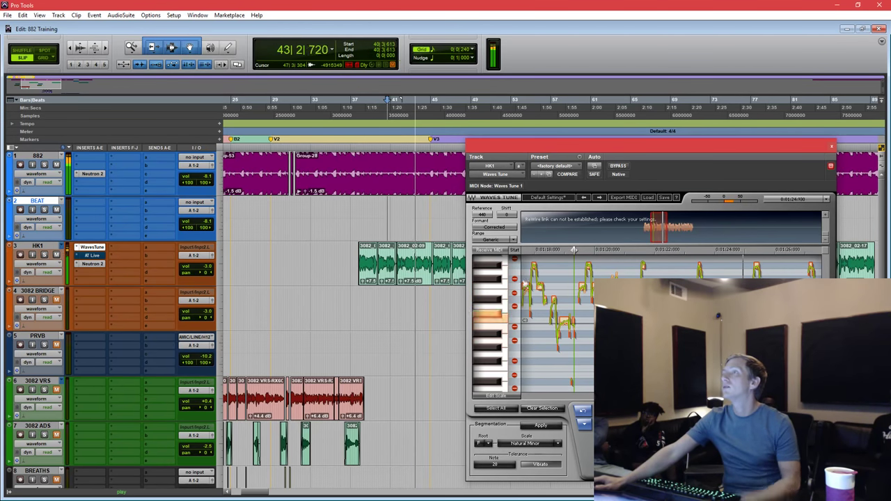
pyautogui.press('space')
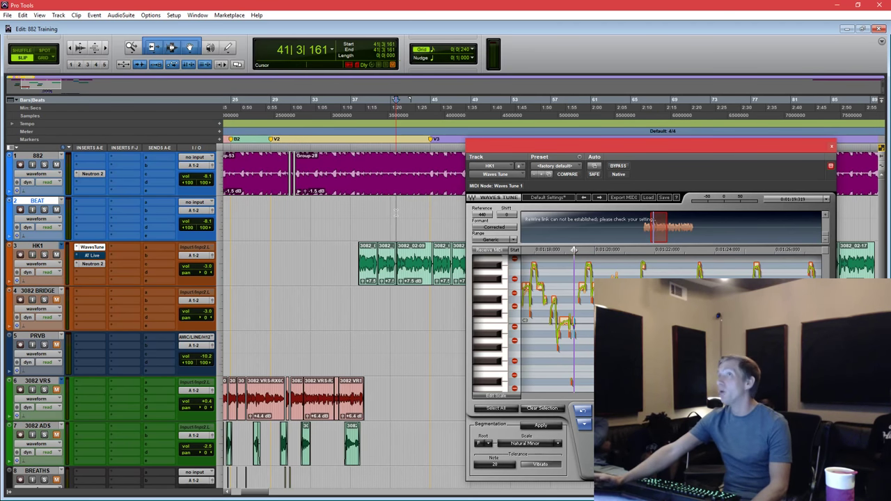
pyautogui.press('space')
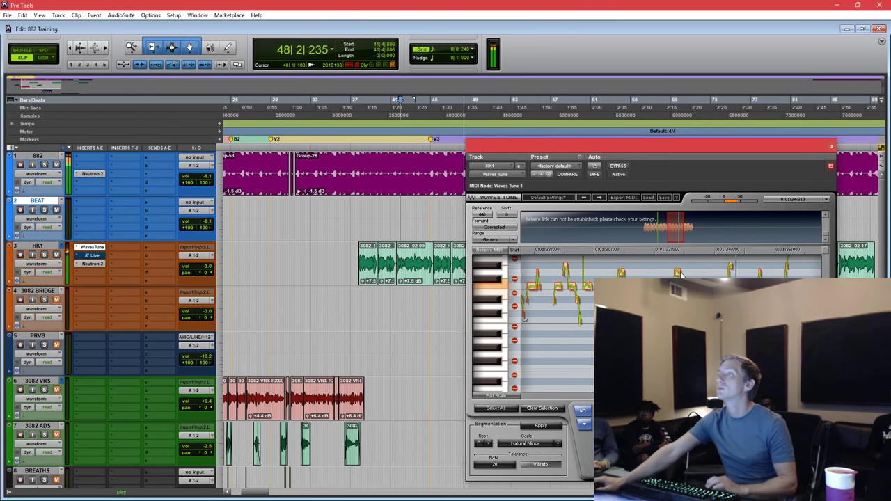
pyautogui.press('space')
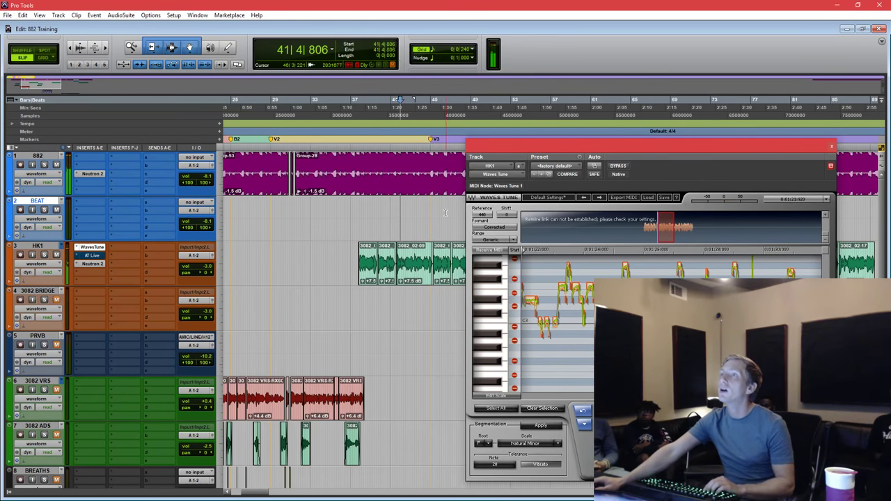
pyautogui.click(439, 208)
pyautogui.press('space')
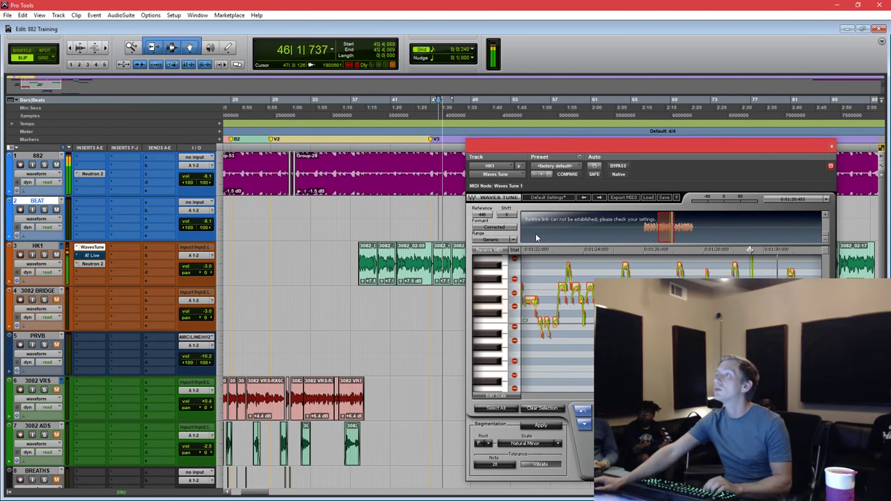
pyautogui.moveTo(562, 145); pyautogui.dragTo(562, 160)
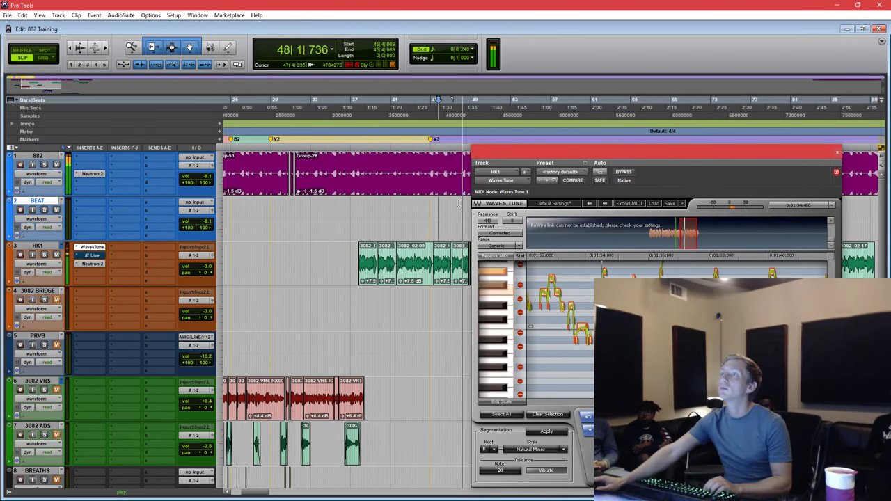
pyautogui.press('space')
pyautogui.click(454, 209)
pyautogui.press('space')
pyautogui.press('space')
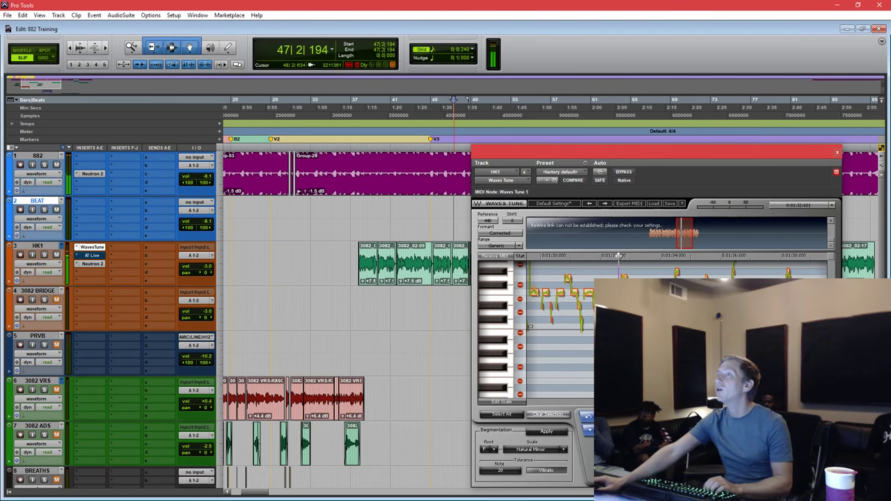
pyautogui.scroll(1, 550, 328)
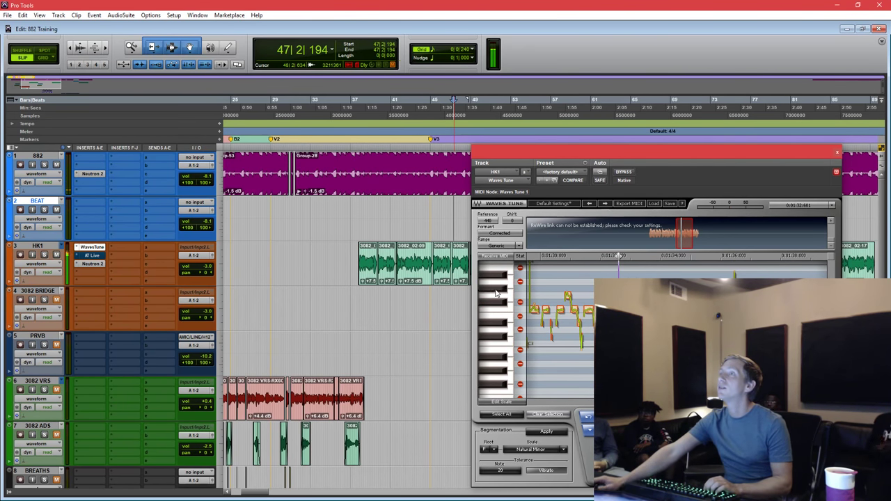
pyautogui.press('space')
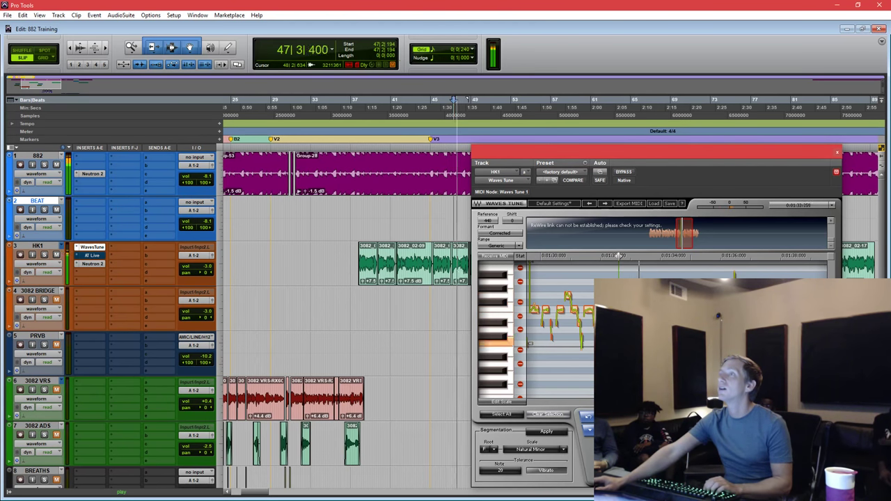
pyautogui.press('space')
pyautogui.press('space')
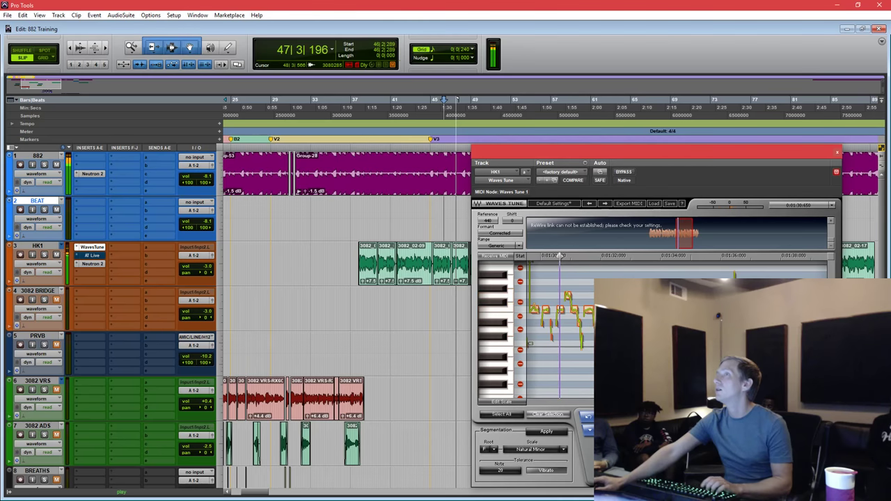
pyautogui.press('space')
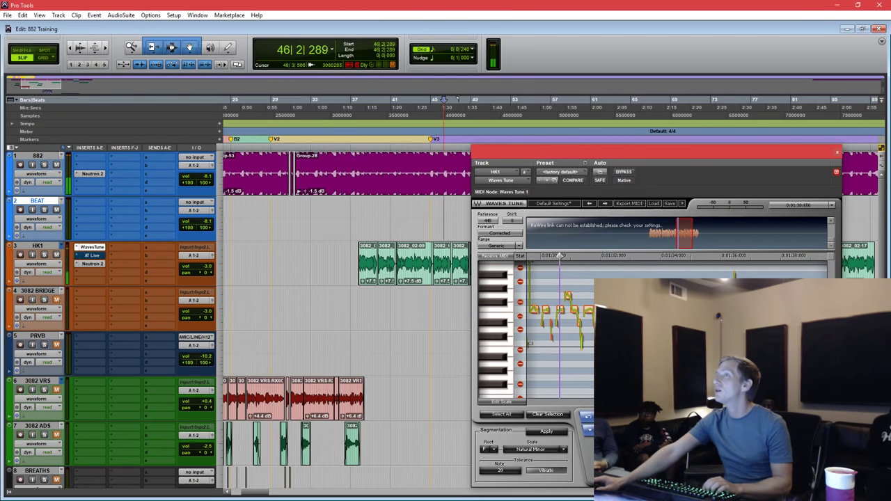
pyautogui.press('space')
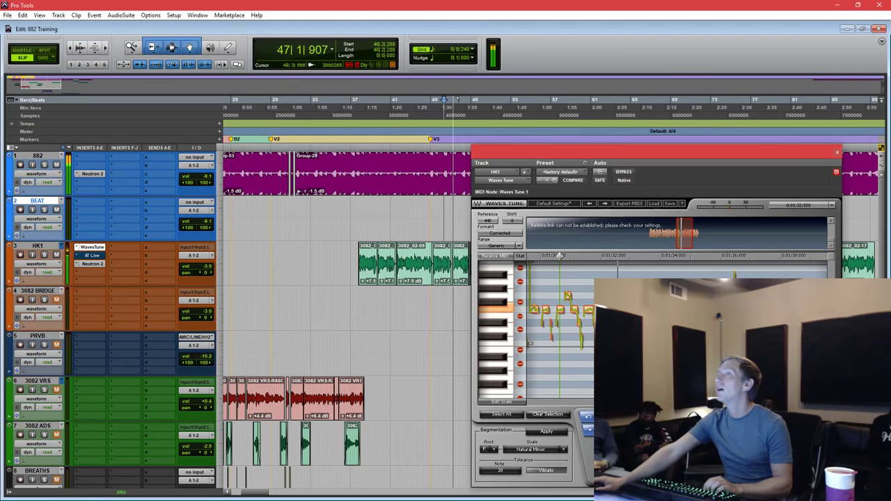
pyautogui.press('space')
pyautogui.press('space')
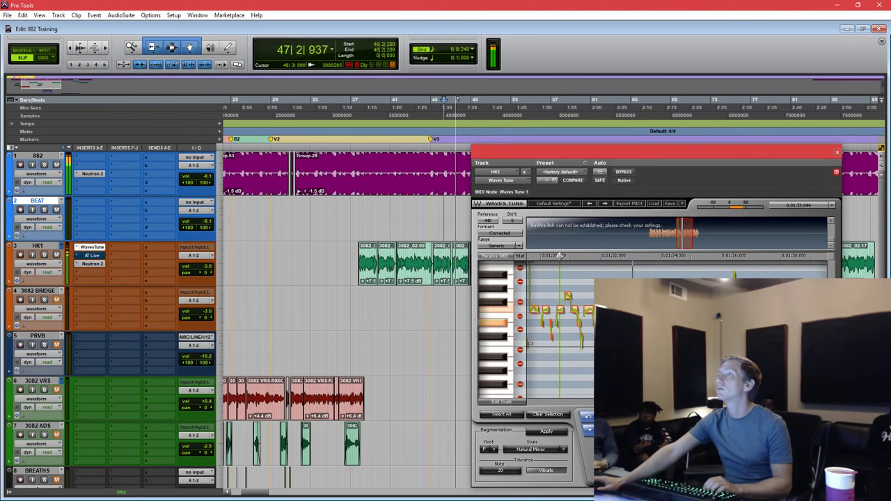
pyautogui.press('space')
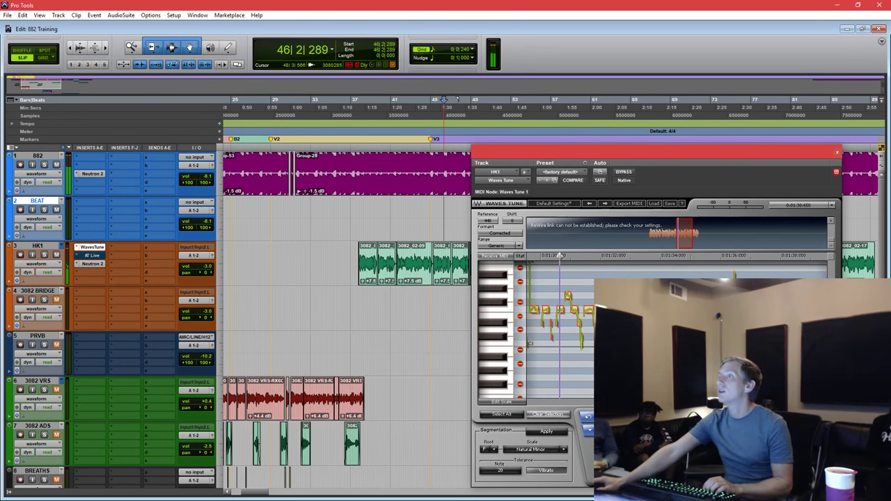
pyautogui.scroll(3, 560, 320)
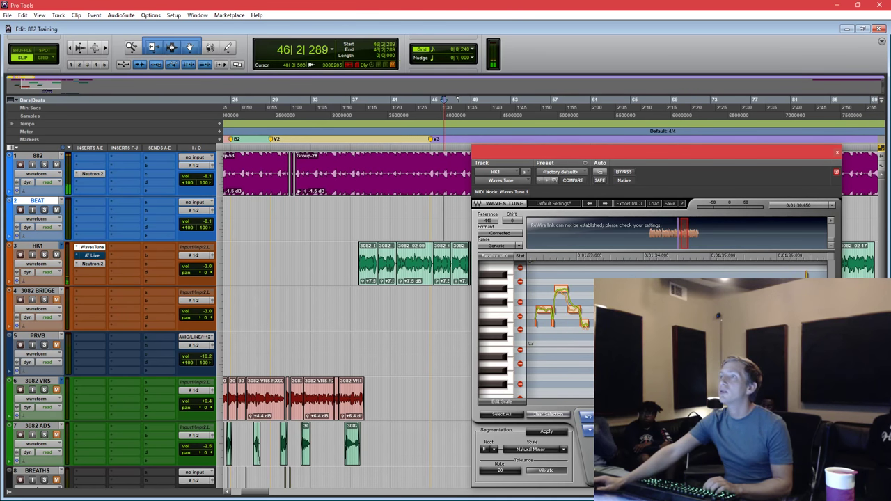
pyautogui.hscroll(-2, 560, 320)
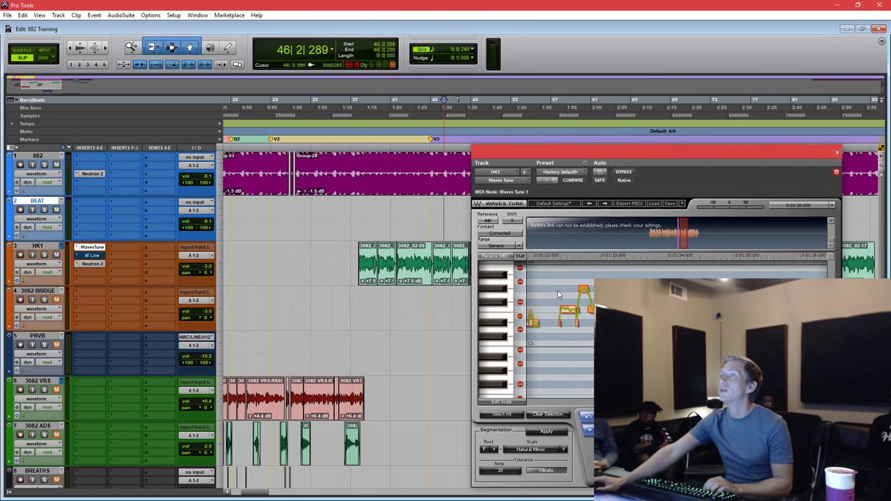
pyautogui.press('space')
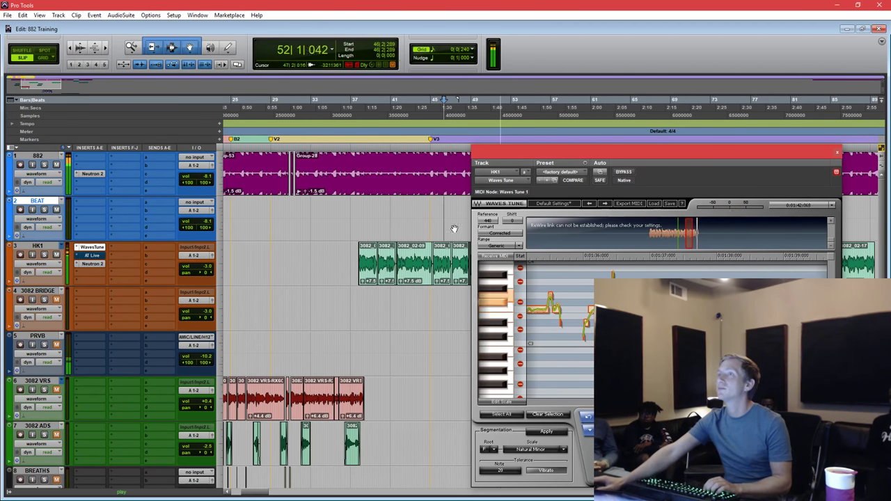
pyautogui.press('space')
pyautogui.press('space')
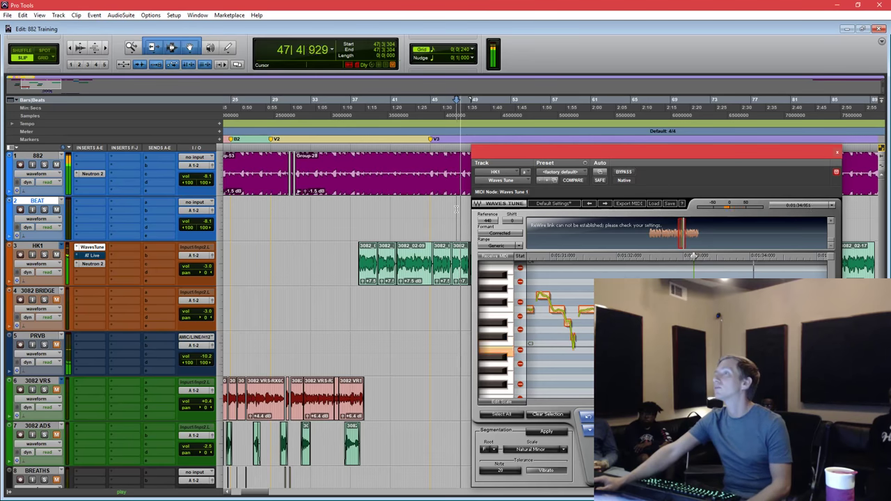
pyautogui.moveTo(513, 151); pyautogui.dragTo(382, 130)
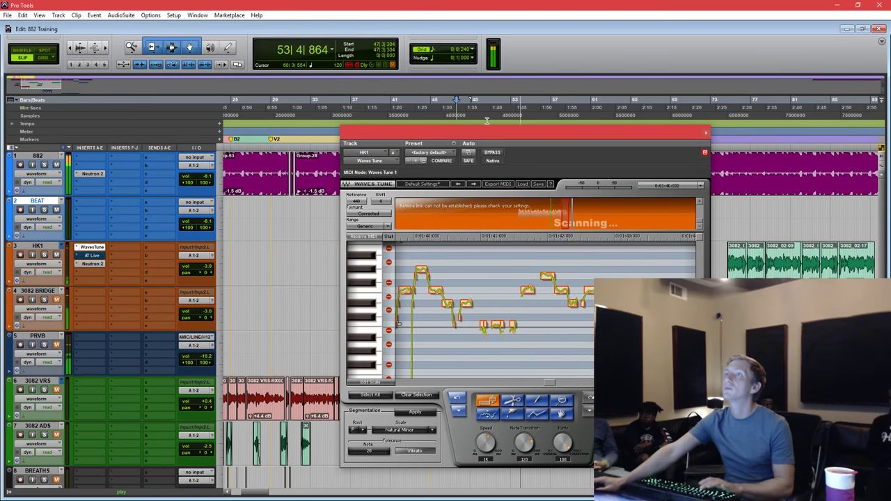
# Bypass Waves Tune and play HK1 from bar 37 to hear the uncorrected vocal.
pyautogui.moveTo(488, 132); pyautogui.dragTo(606, 140)
pyautogui.press('space')
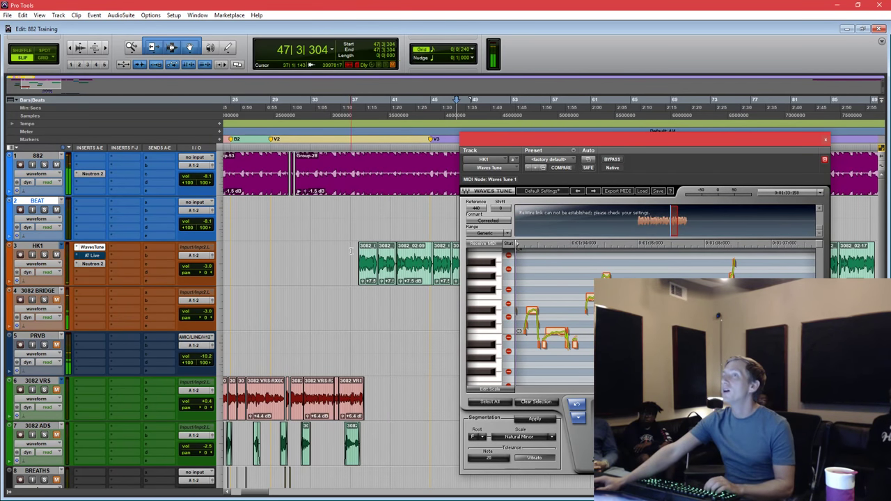
pyautogui.click(357, 254)
pyautogui.moveTo(625, 142); pyautogui.dragTo(641, 120)
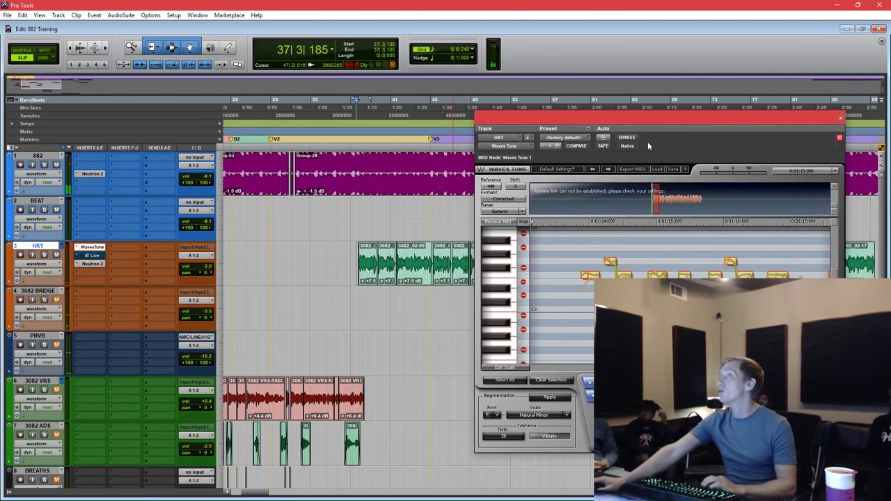
pyautogui.click(634, 140)
pyautogui.press('space')
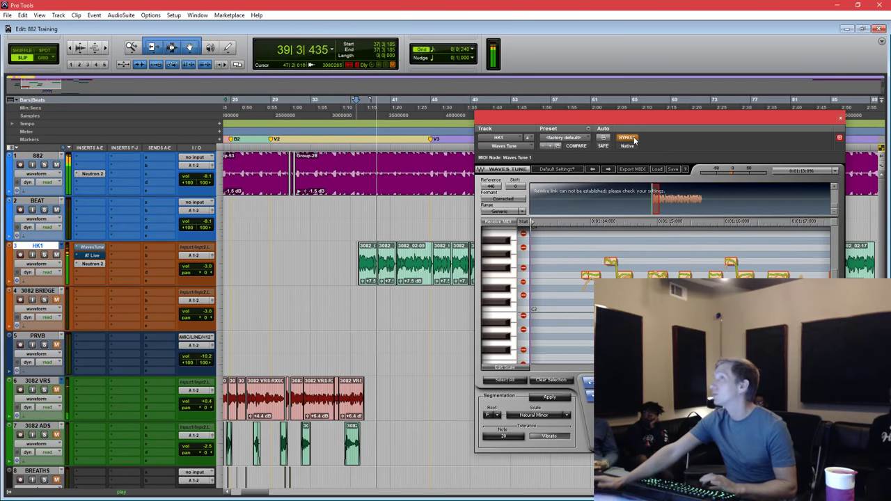
pyautogui.press('space')
pyautogui.press('space')
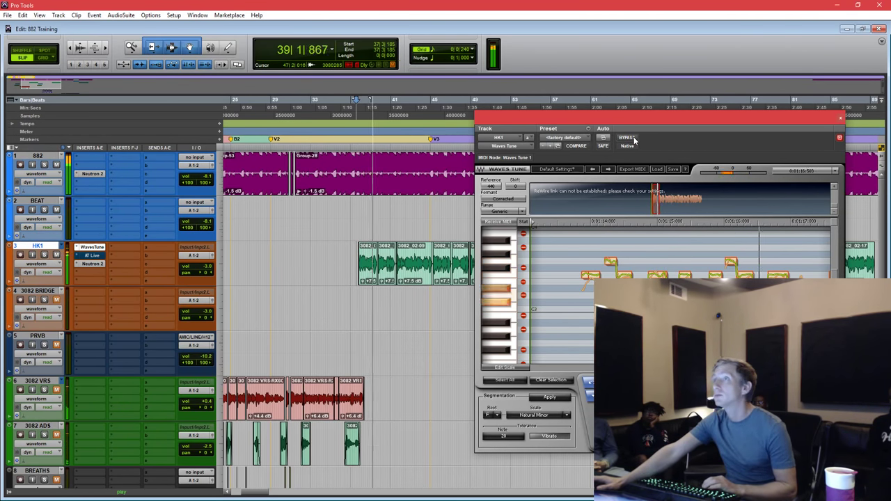
pyautogui.press('space')
pyautogui.press('space')
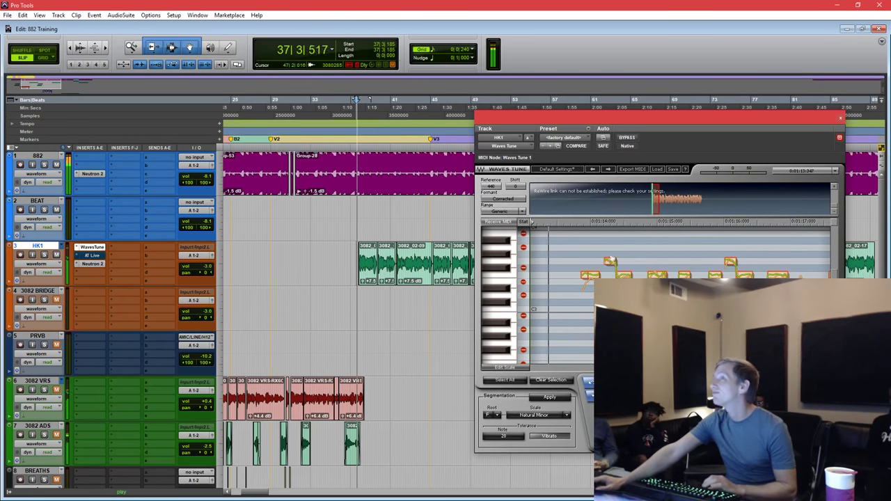
# Reselect the phrase's detected notes and replay the vocal from bar 37.
pyautogui.moveTo(574, 245); pyautogui.dragTo(792, 328)
pyautogui.press('space')
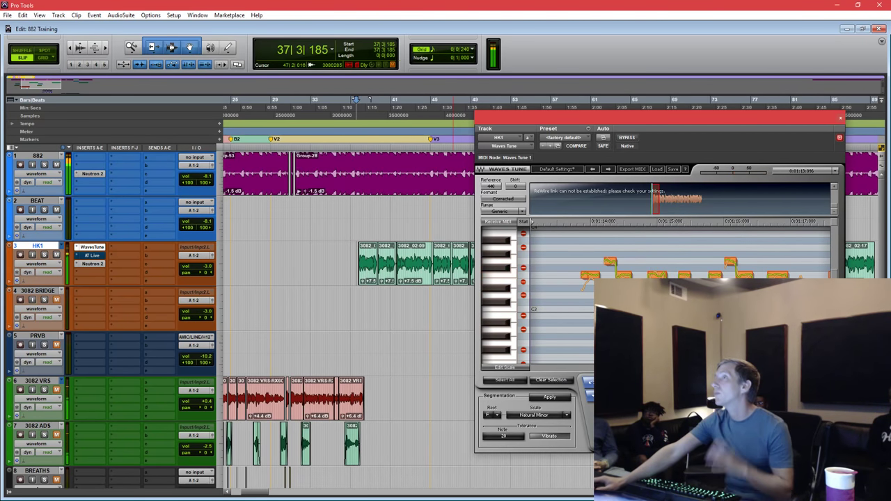
pyautogui.click(645, 276)
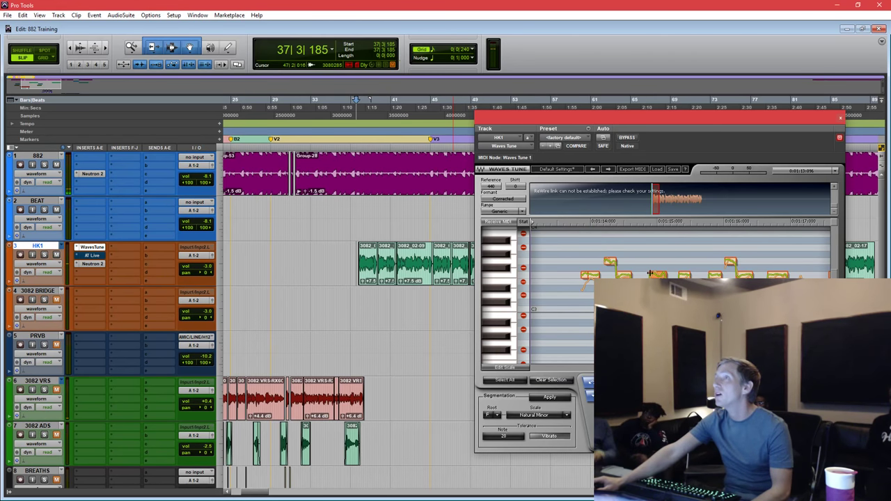
pyautogui.moveTo(577, 249); pyautogui.dragTo(809, 336)
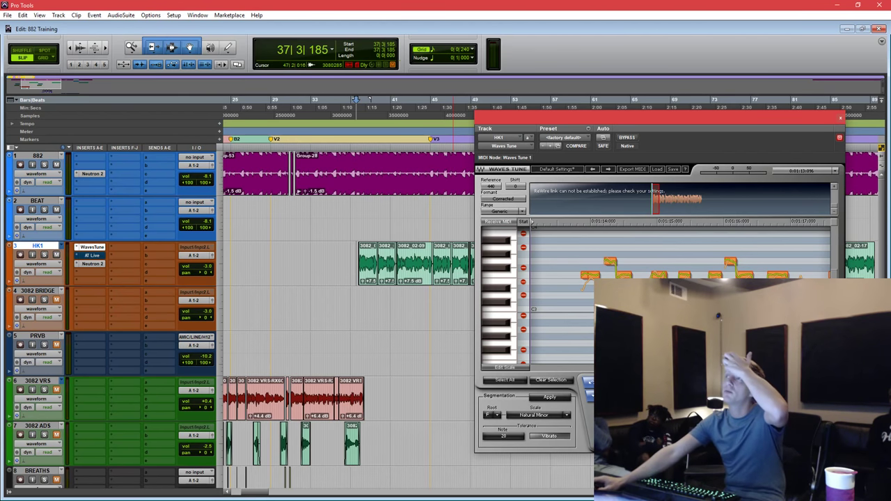
pyautogui.press('Escape')
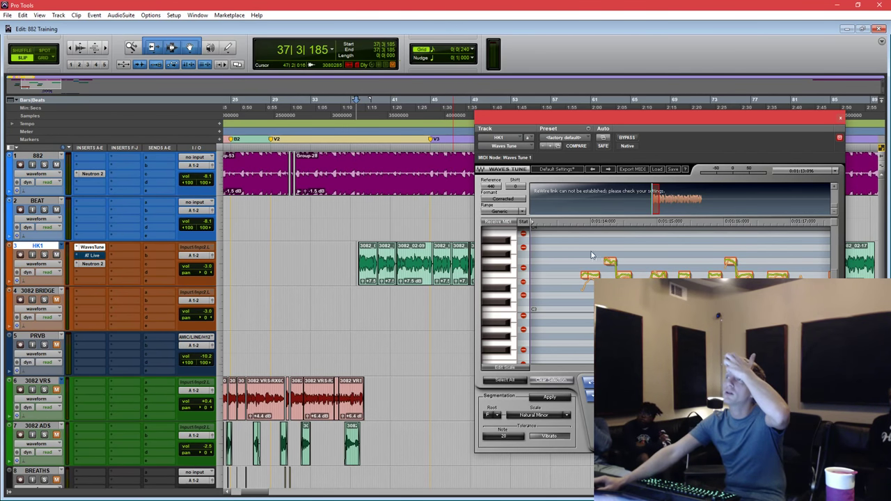
pyautogui.moveTo(591, 254); pyautogui.dragTo(808, 328)
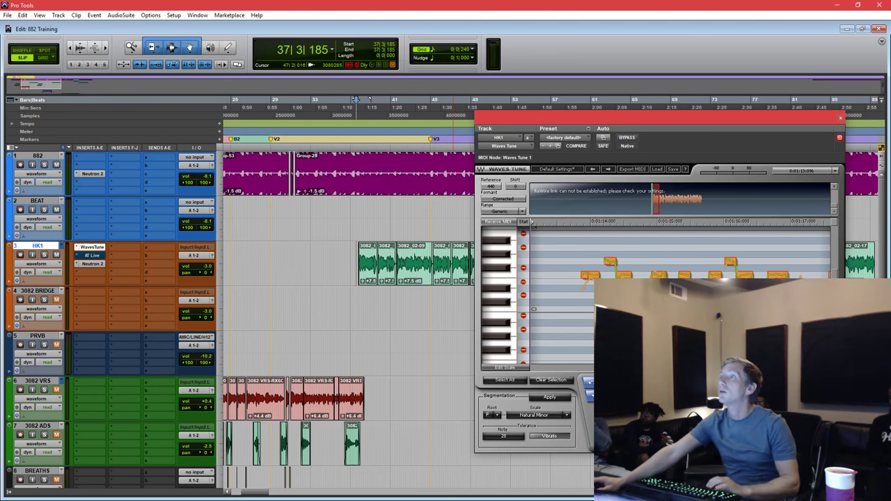
pyautogui.press('space')
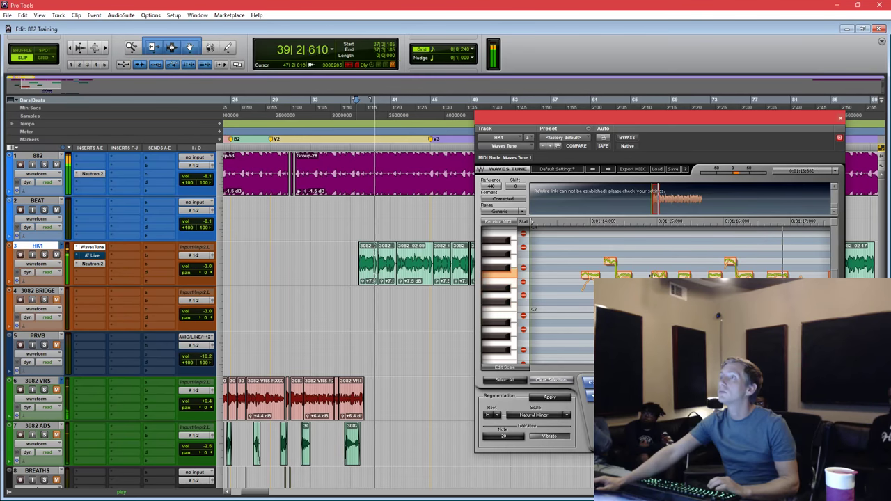
pyautogui.press('space')
pyautogui.press('space')
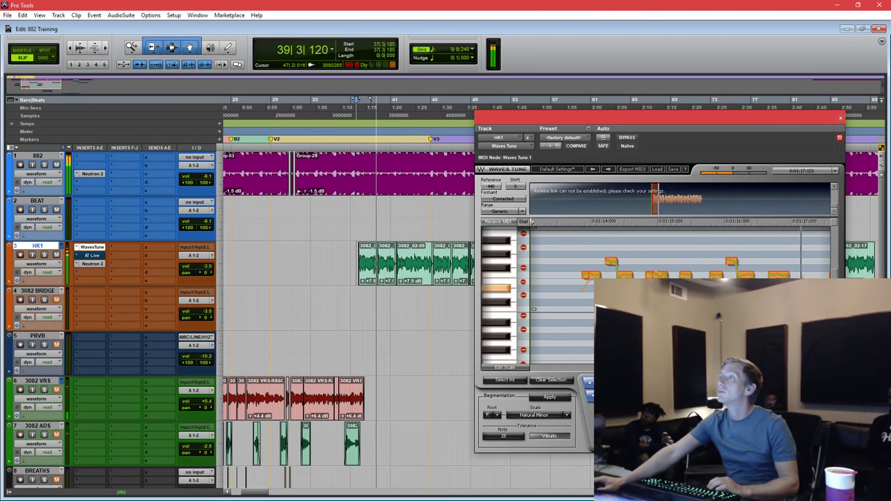
pyautogui.press('space')
pyautogui.press('space')
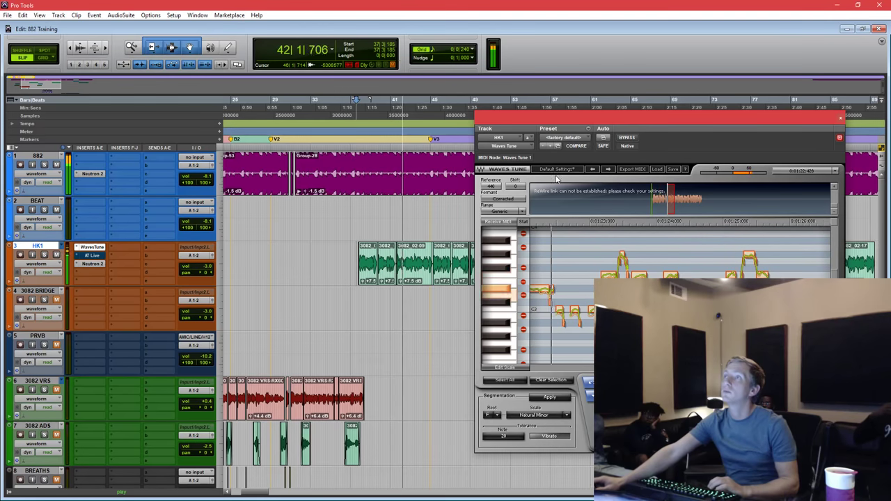
# Toggle Waves Tune bypass off and back on to compare, then stop playback at 37|3|185.
pyautogui.click(626, 138)
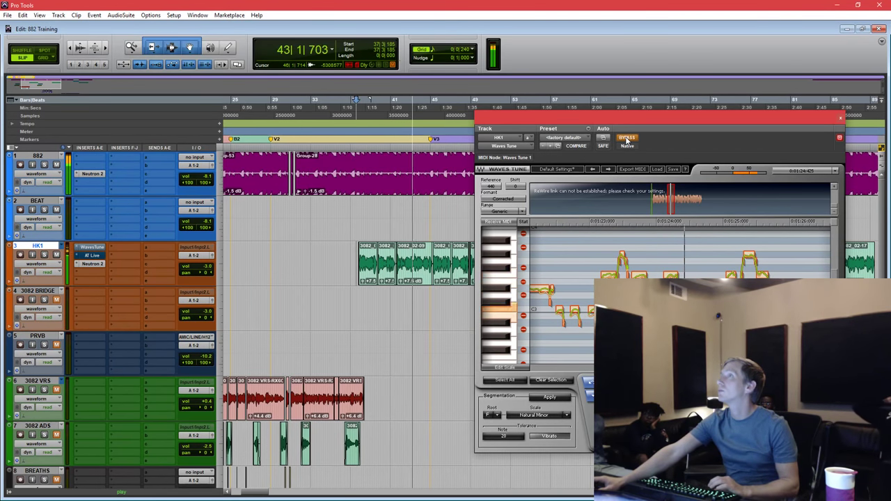
pyautogui.click(627, 138)
pyautogui.moveTo(639, 116); pyautogui.dragTo(664, 111)
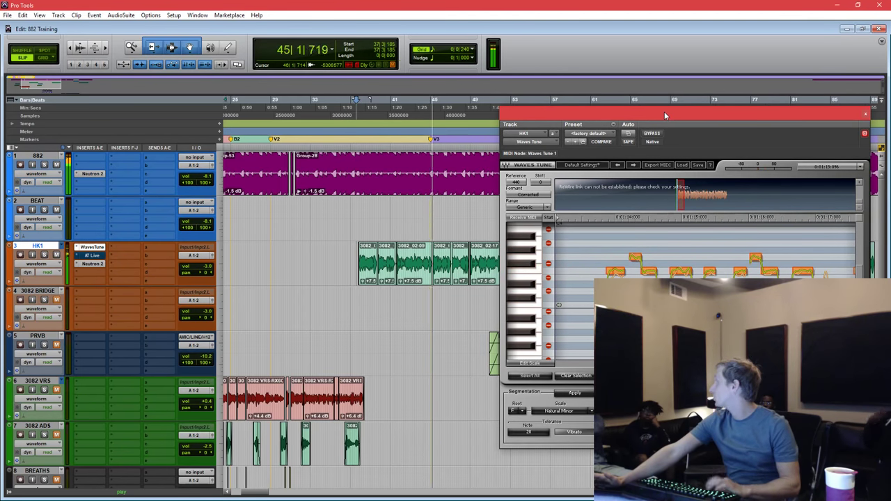
pyautogui.press('space')
pyautogui.moveTo(666, 111); pyautogui.dragTo(631, 122)
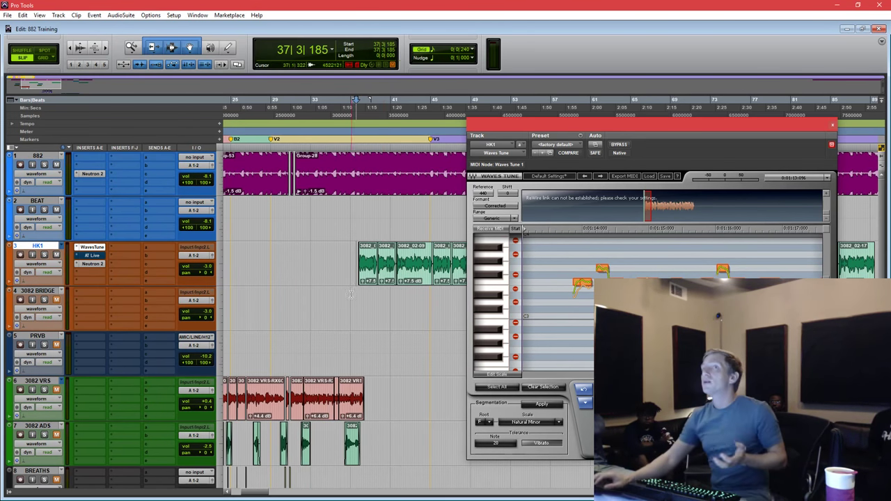
# In HK1's Neutron 2 Equalizer, boost band 3 as a low-mid bell around 400 Hz.
pyautogui.click(89, 265)
pyautogui.moveTo(722, 122); pyautogui.dragTo(580, 130)
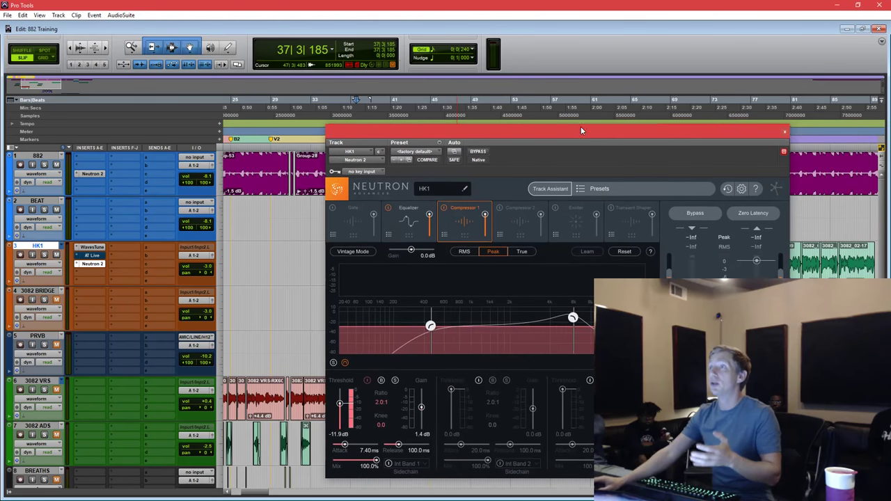
pyautogui.click(420, 223)
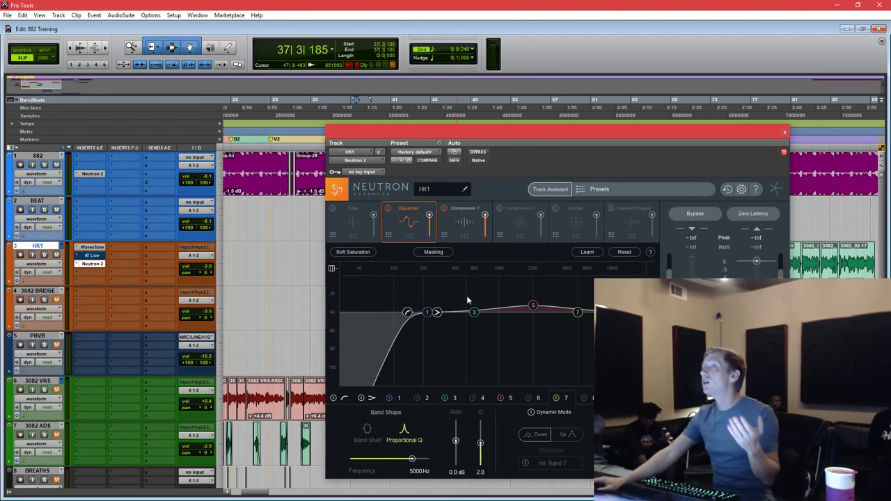
pyautogui.moveTo(475, 313); pyautogui.dragTo(454, 296)
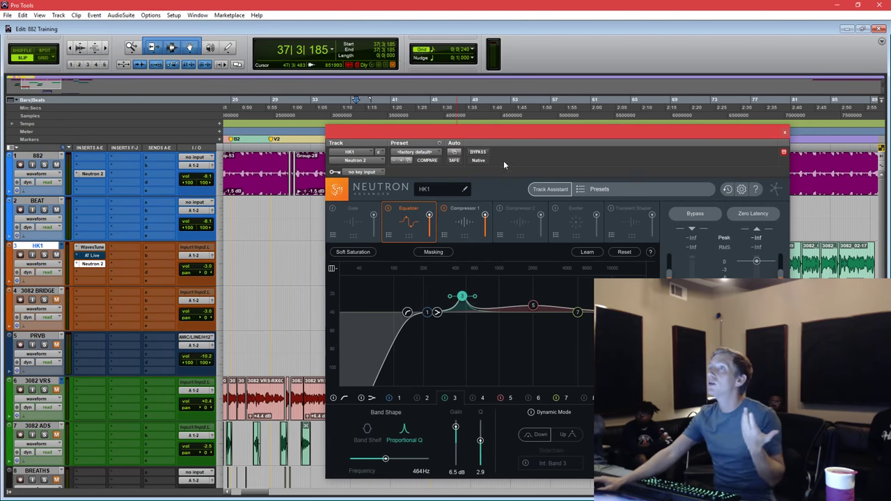
# Select the first HK1 clip and play it.
pyautogui.moveTo(504, 132); pyautogui.dragTo(674, 93)
pyautogui.click(370, 281)
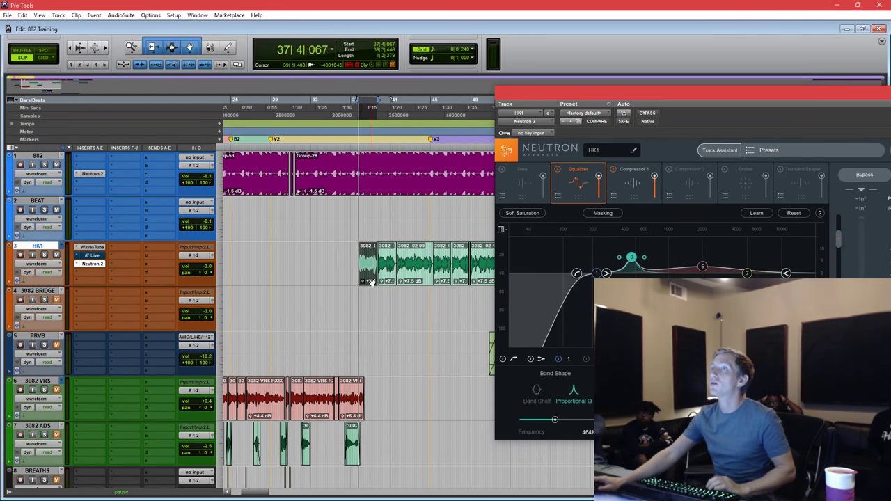
pyautogui.press('space')
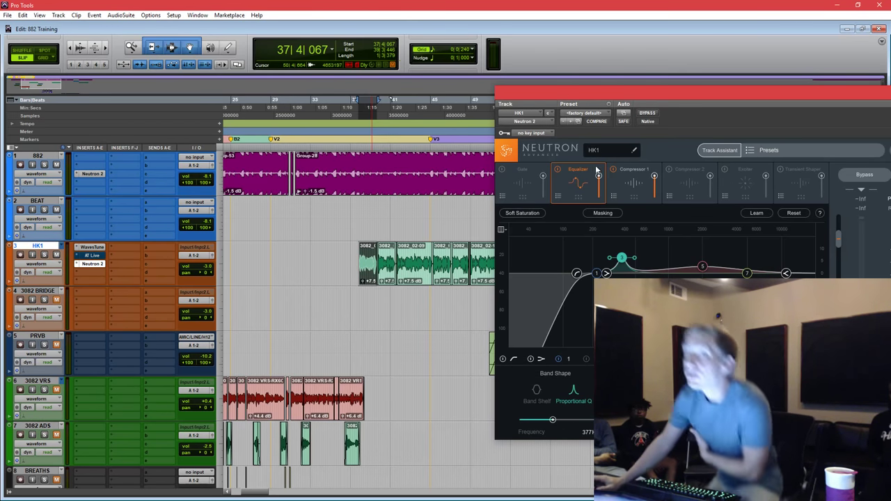
# Zoom to bars 33–57 and select the HK1 clips from 36|4|747 to 54|2|420.
pyautogui.click(392, 217)
pyautogui.hotkey('ctrl', '[')
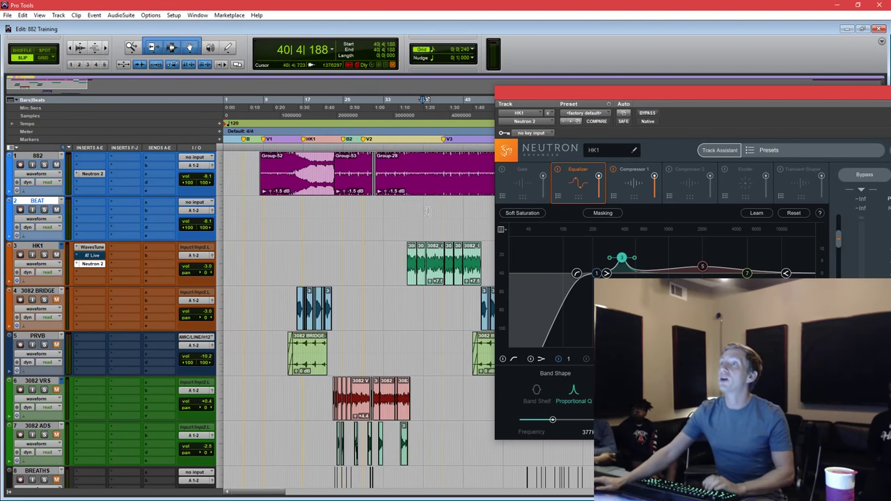
pyautogui.click(412, 211)
pyautogui.hotkey('ctrl', ']')
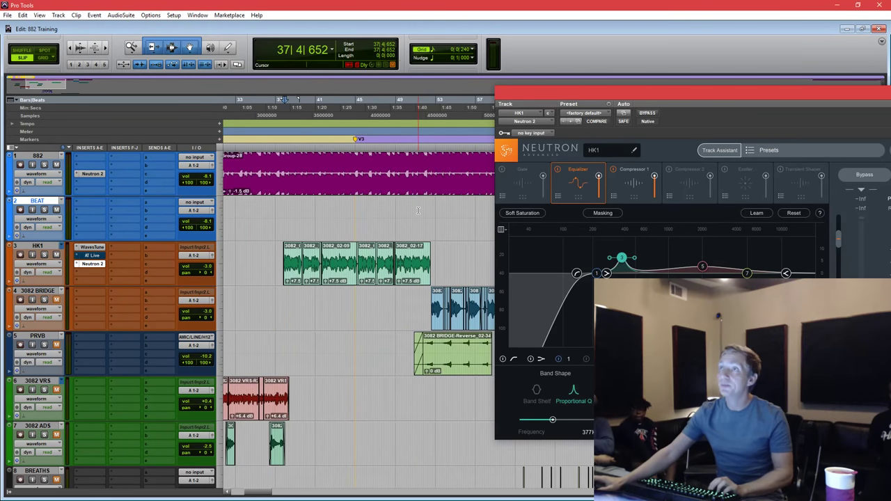
pyautogui.moveTo(276, 265); pyautogui.dragTo(450, 266)
# Zoom out and scroll the timeline back to show the session from bar 17.
pyautogui.hotkey('ctrl', '[')
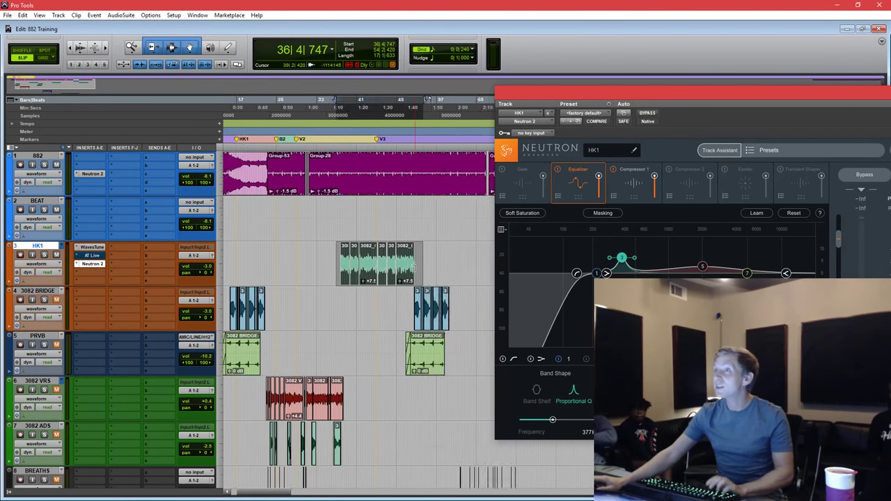
pyautogui.hscroll(3, 413, 268)
pyautogui.hscroll(-5, 413, 268)
pyautogui.hscroll(3, 413, 268)
pyautogui.hscroll(-3, 413, 268)
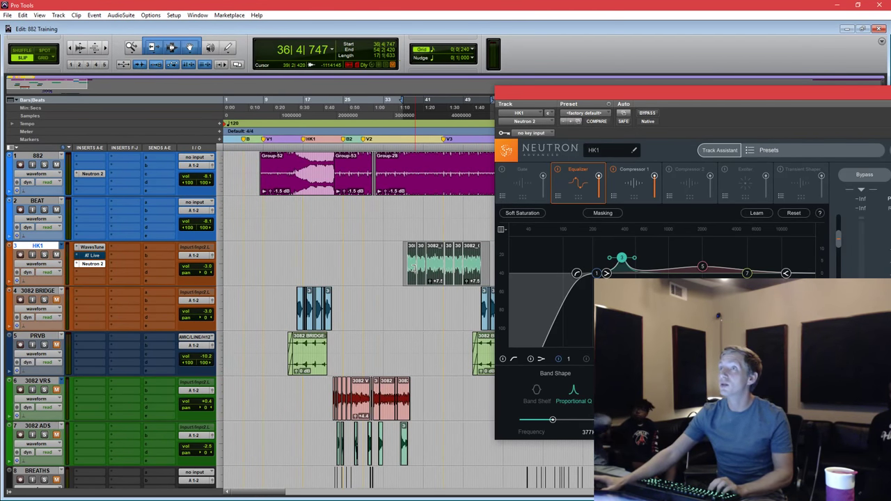
pyautogui.hscroll(10, 415, 267)
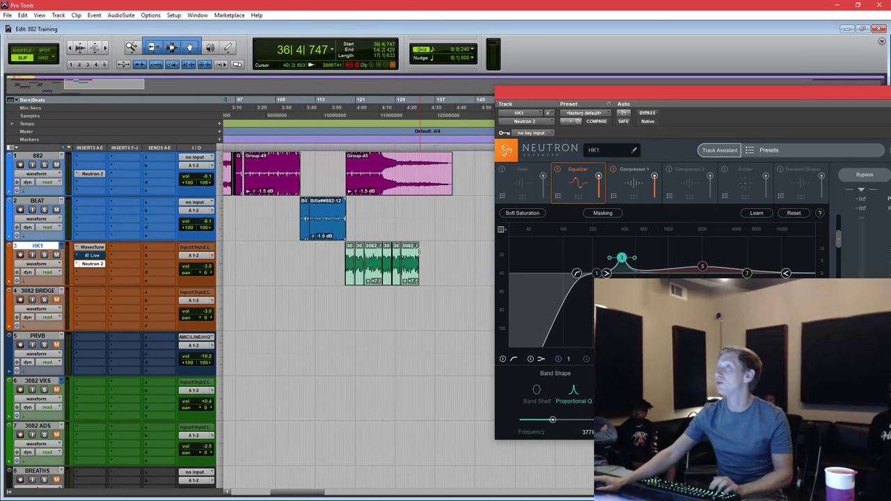
pyautogui.hscroll(-8, 420, 250)
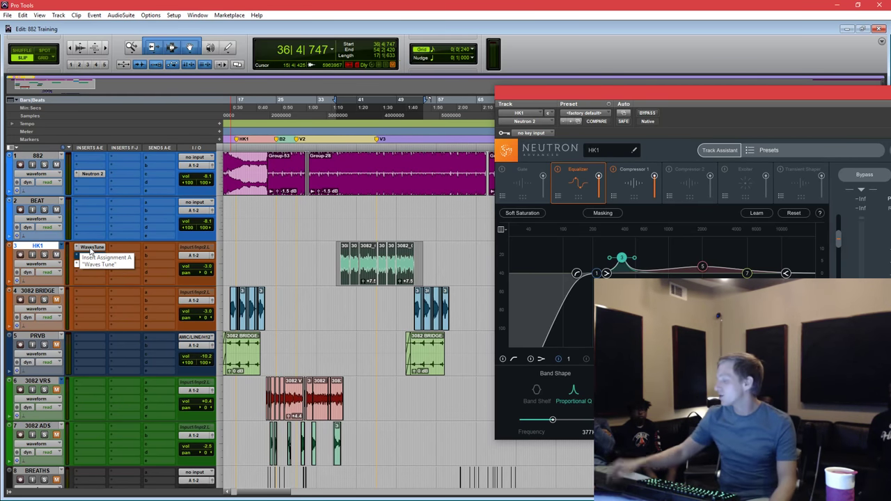
# Open HK1's Waves Tune editor and select bars 37 to 62 on the HK1 track.
pyautogui.click(92, 248)
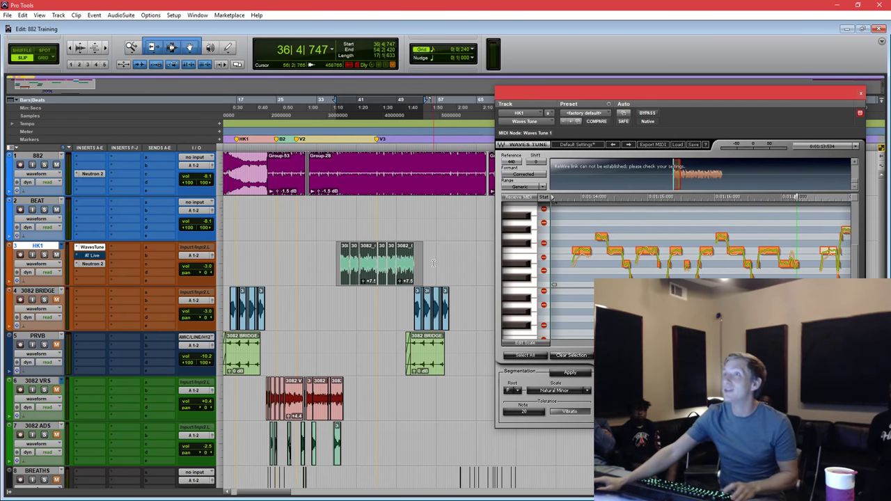
pyautogui.hscroll(5, 411, 261)
pyautogui.moveTo(318, 268); pyautogui.dragTo(433, 268)
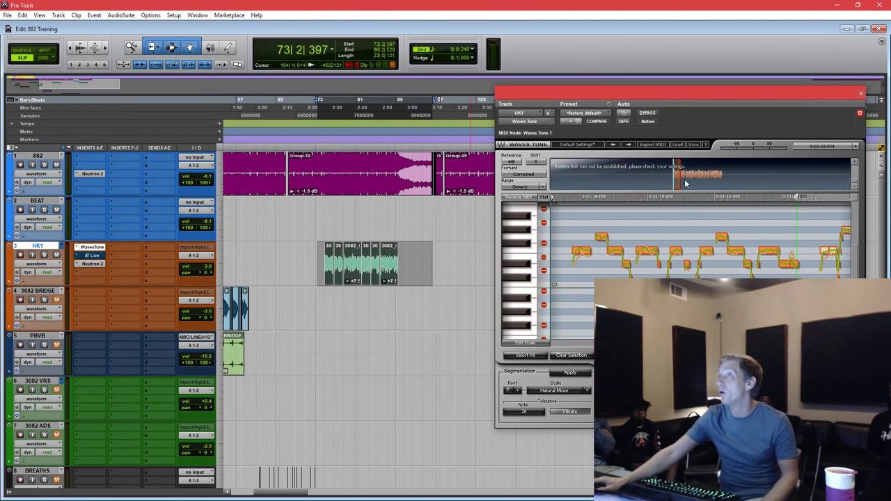
pyautogui.click(777, 188)
pyautogui.click(679, 174)
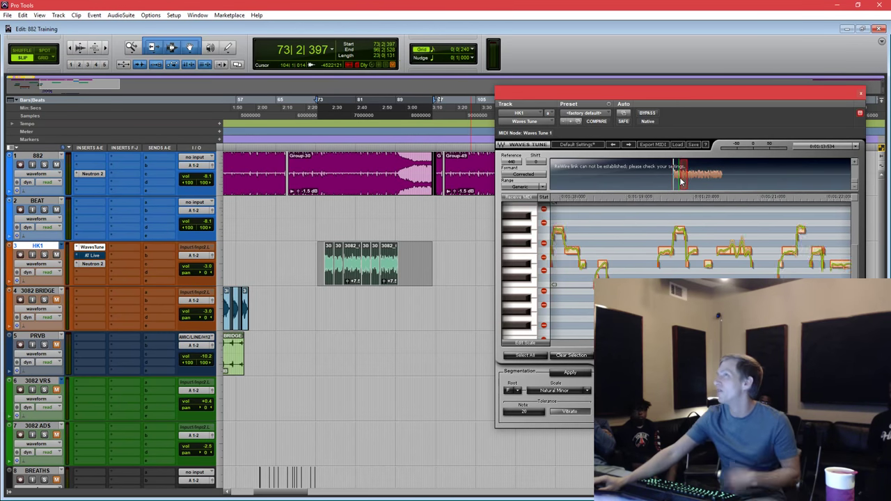
pyautogui.click(301, 257)
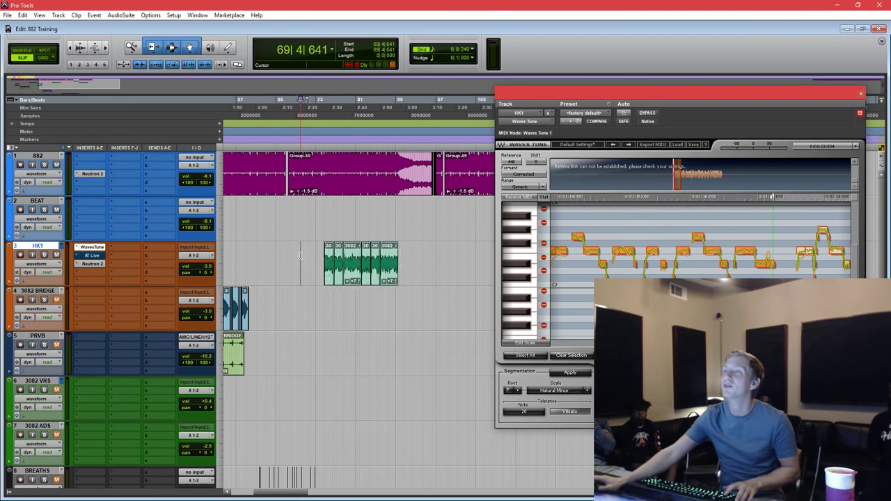
pyautogui.hscroll(-5, 306, 254)
pyautogui.moveTo(339, 252); pyautogui.dragTo(423, 264)
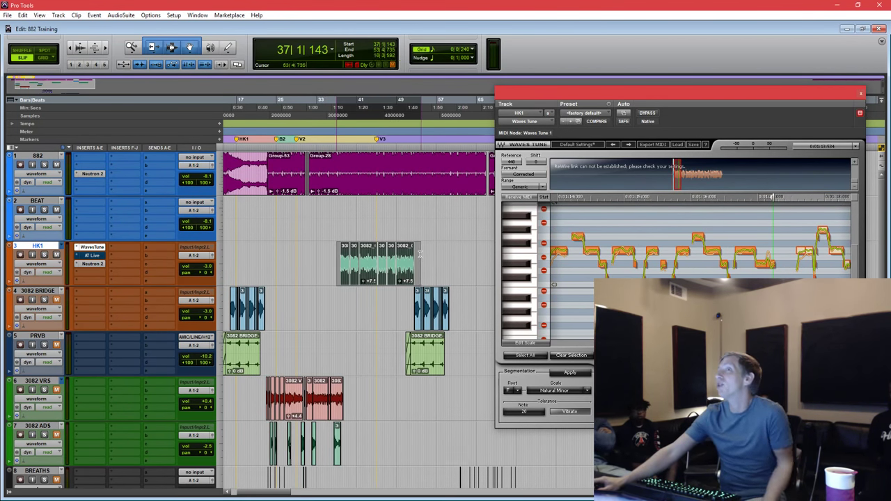
# Commit HK1 up to Waves Tune into a new track, with Source Tracks set to Delete.
pyautogui.rightClick(97, 250)
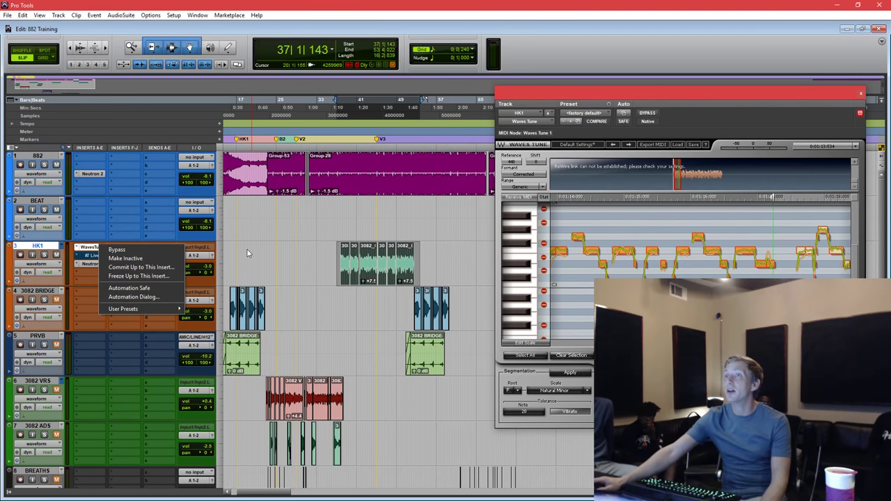
pyautogui.click(143, 268)
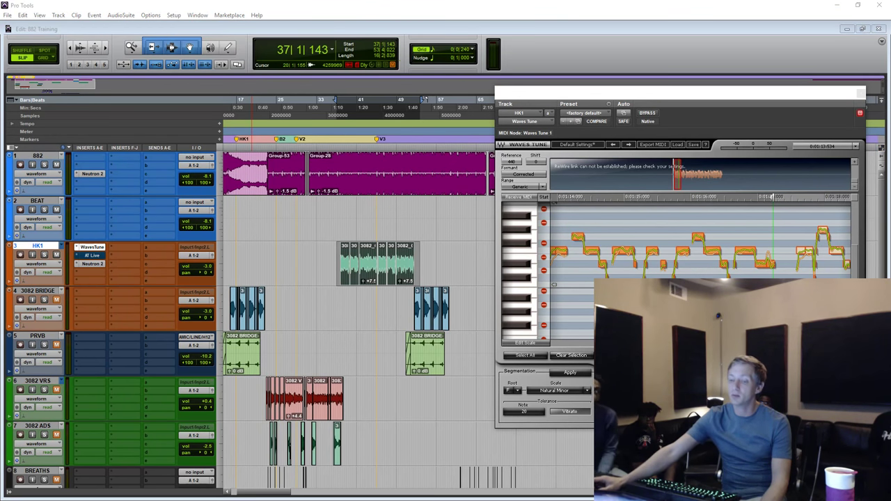
pyautogui.moveTo(438, 383); pyautogui.dragTo(242, 163)
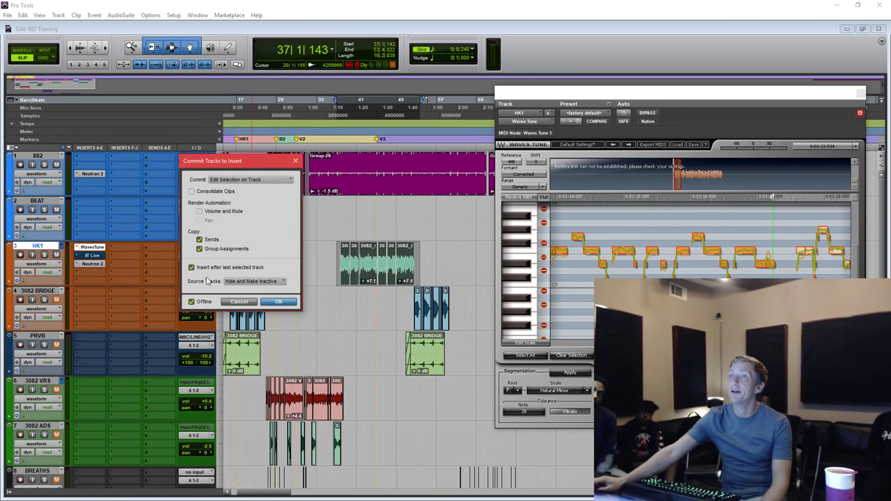
pyautogui.click(262, 282)
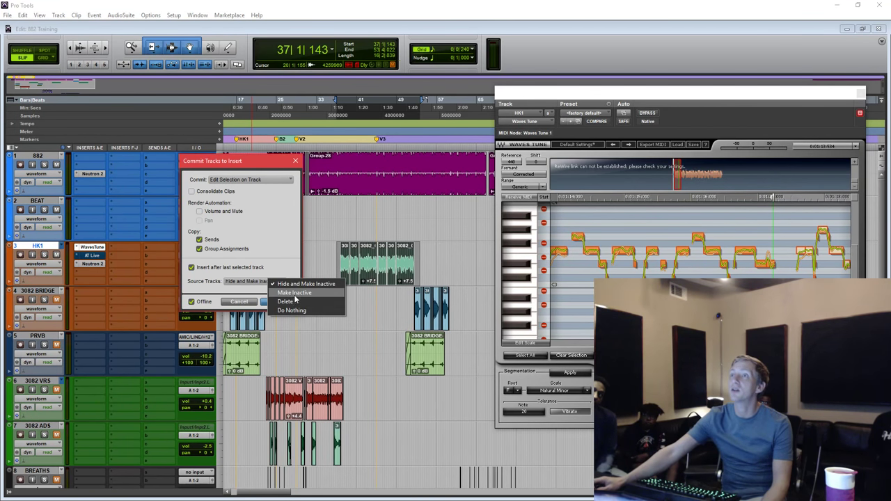
pyautogui.click(287, 301)
pyautogui.click(282, 301)
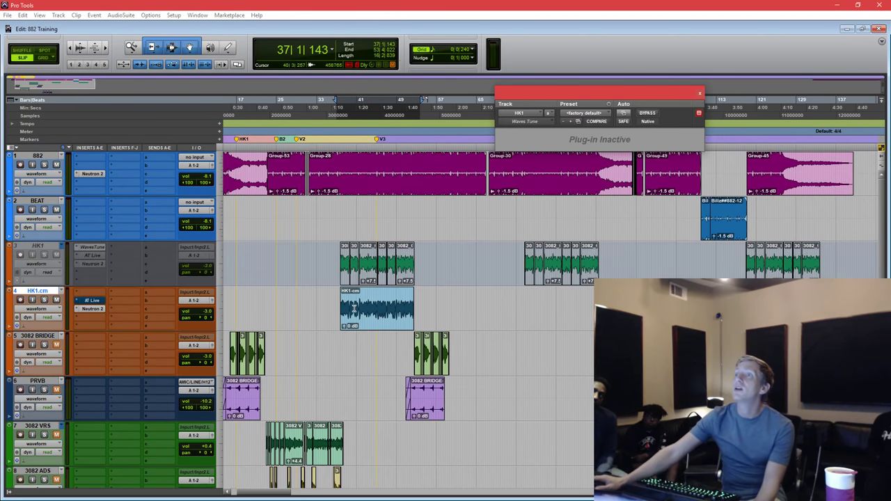
# Select the whole new HK1.cm clip and bring up its Auto-Tune Live settings.
pyautogui.click(365, 322)
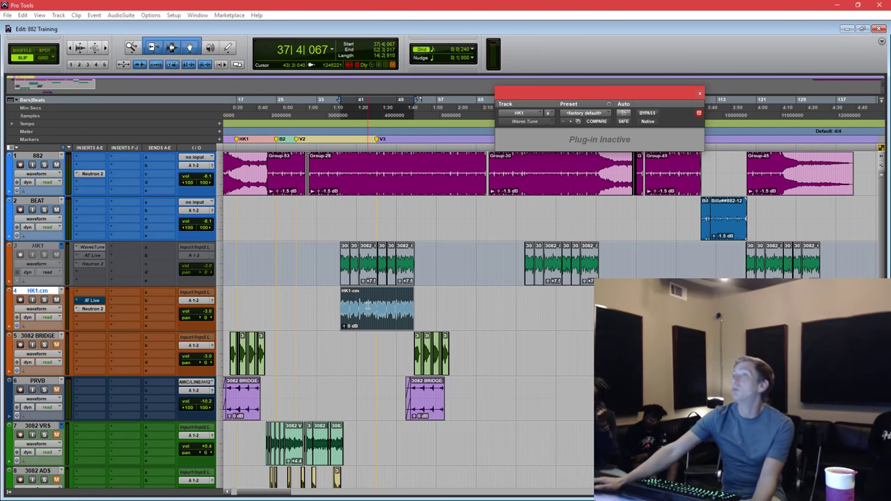
pyautogui.click(369, 311)
pyautogui.click(369, 311)
pyautogui.doubleClick(369, 311)
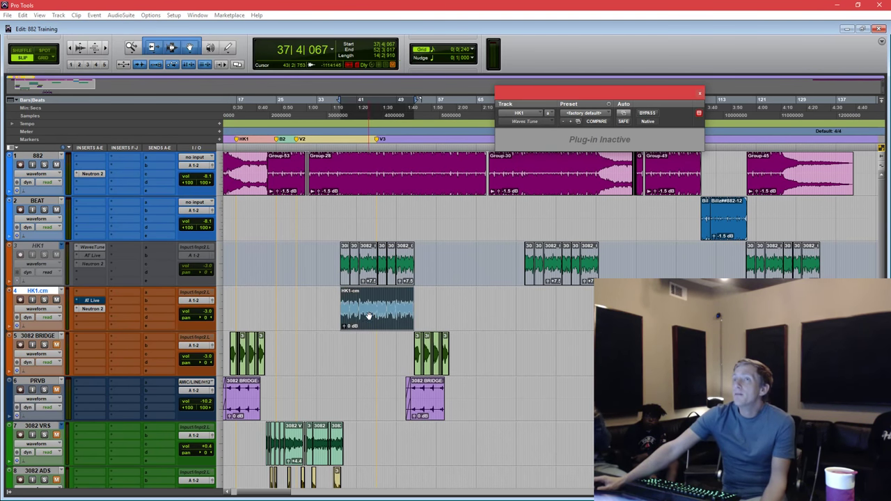
pyautogui.click(94, 304)
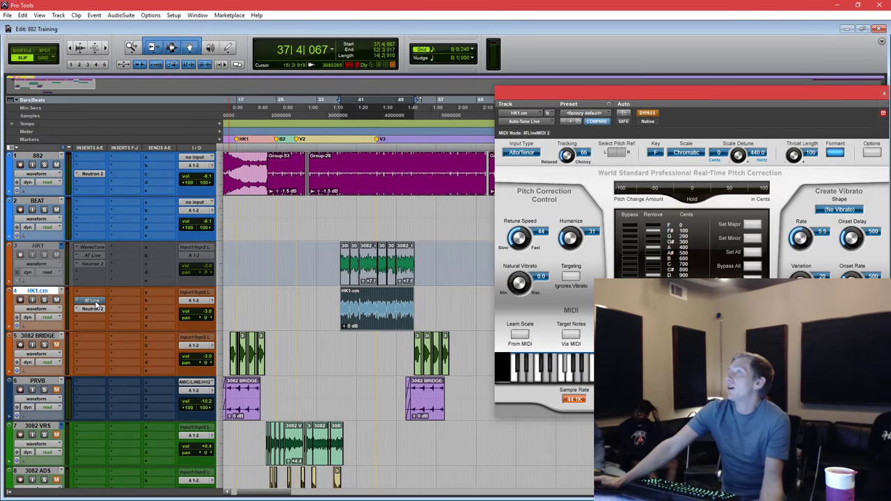
# Reselect the HK1.cm clip and, during playback, set Auto-Tune Live to Retune Speed 19 and Humanize 24.
pyautogui.click(95, 303)
pyautogui.click(383, 294)
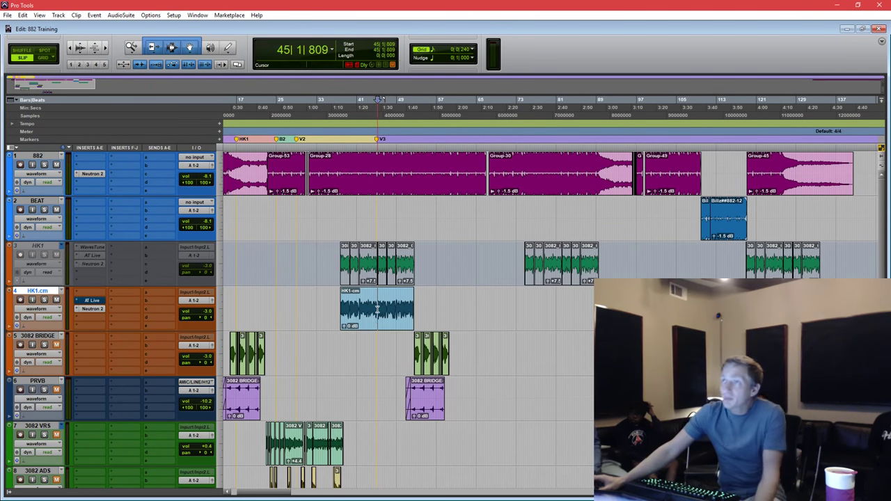
pyautogui.doubleClick(375, 320)
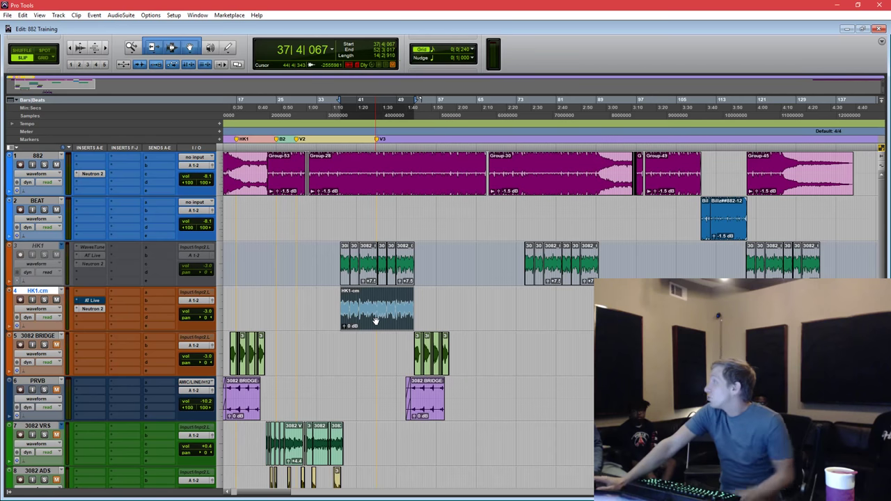
pyautogui.click(93, 301)
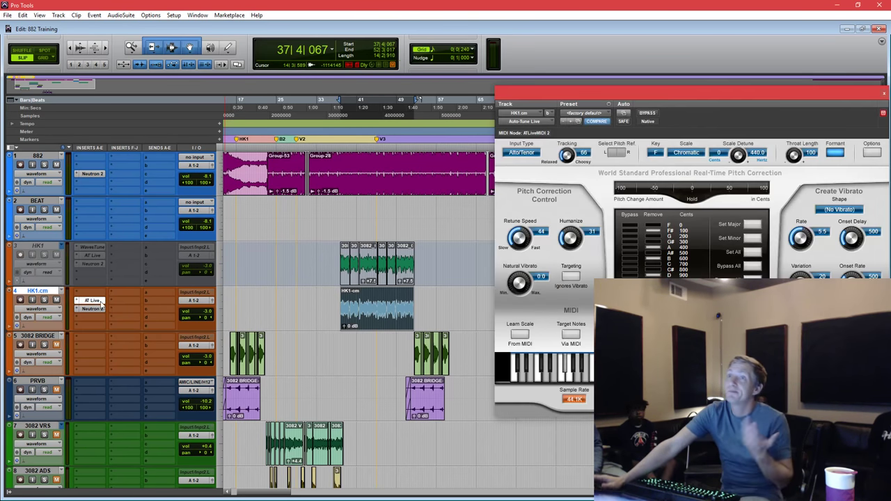
pyautogui.press('space')
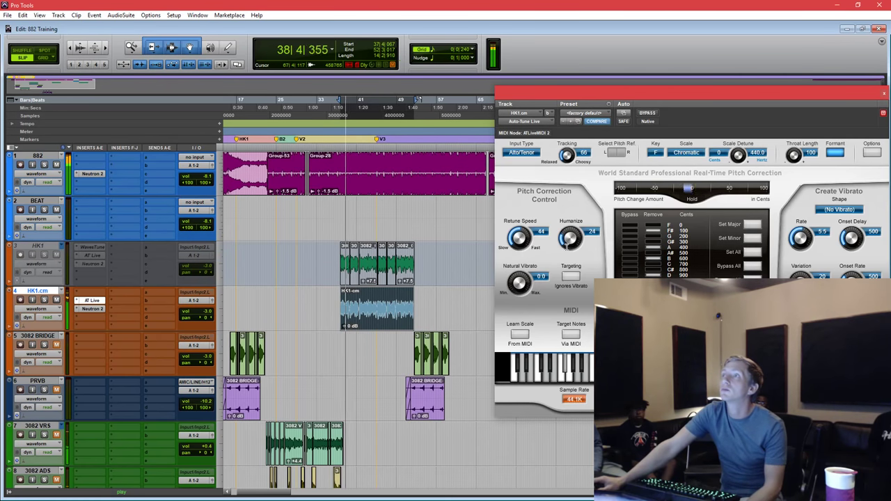
pyautogui.moveTo(593, 240); pyautogui.dragTo(593, 255)
pyautogui.moveTo(519, 237); pyautogui.dragTo(518, 220)
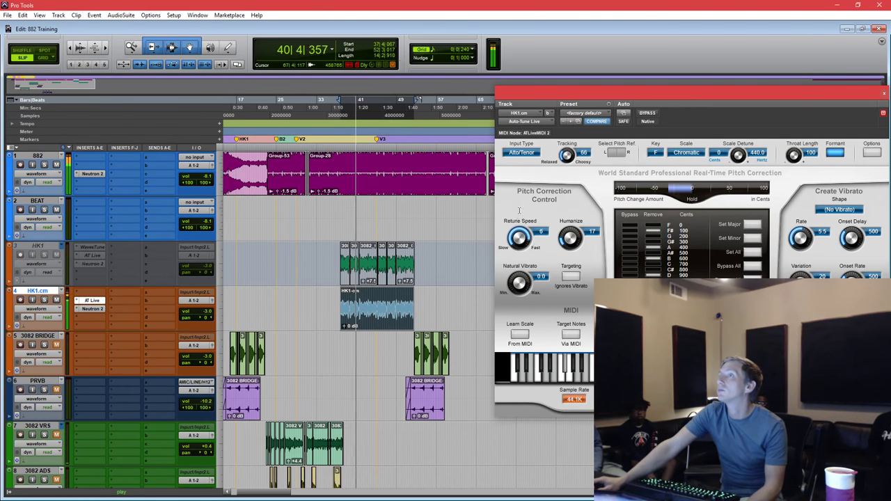
pyautogui.moveTo(572, 224); pyautogui.dragTo(571, 219)
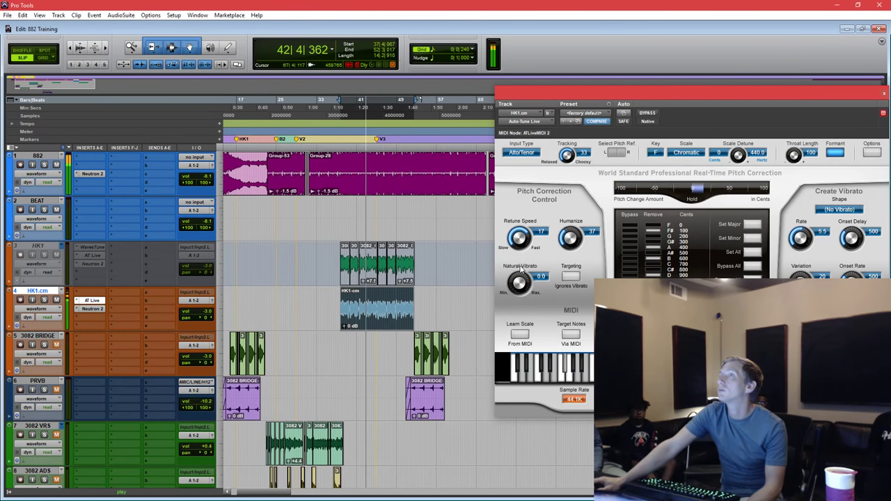
pyautogui.moveTo(527, 241); pyautogui.dragTo(571, 242)
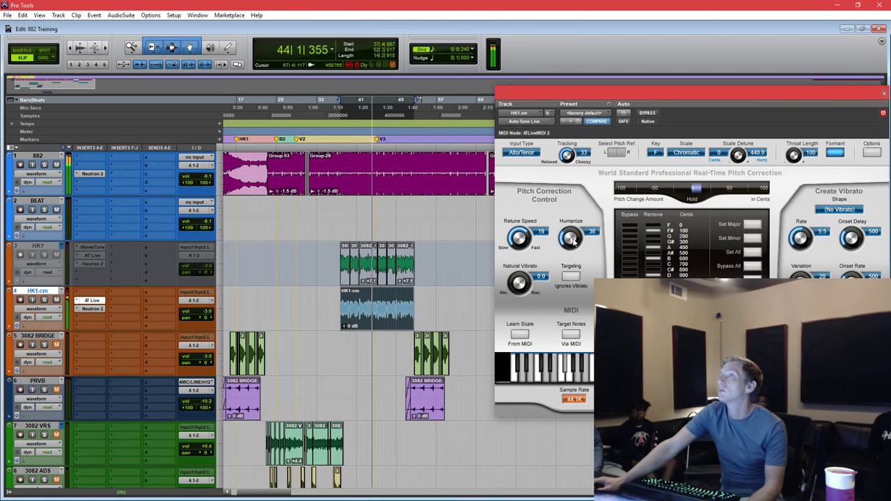
# Bypass Auto-Tune Live to compare the dry vocal, stop playback and deactivate the insert.
pyautogui.click(382, 304)
pyautogui.click(381, 303)
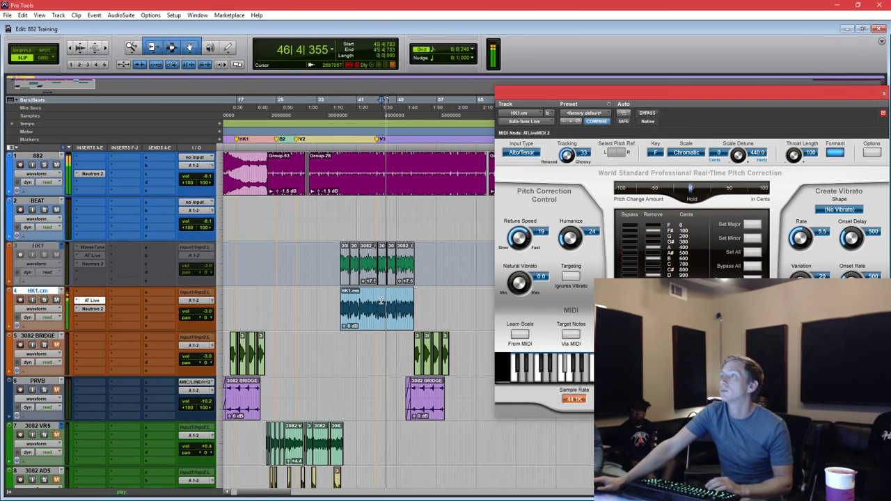
pyautogui.click(646, 113)
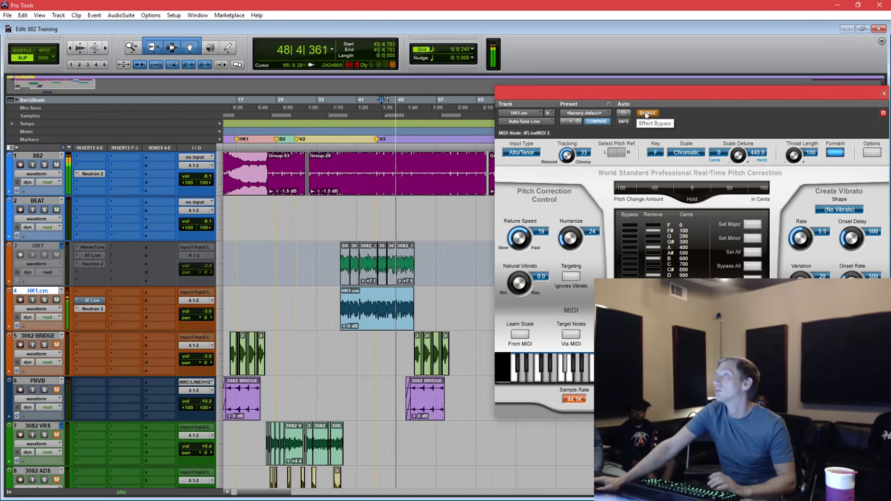
pyautogui.press('space')
pyautogui.moveTo(648, 95); pyautogui.dragTo(652, 96)
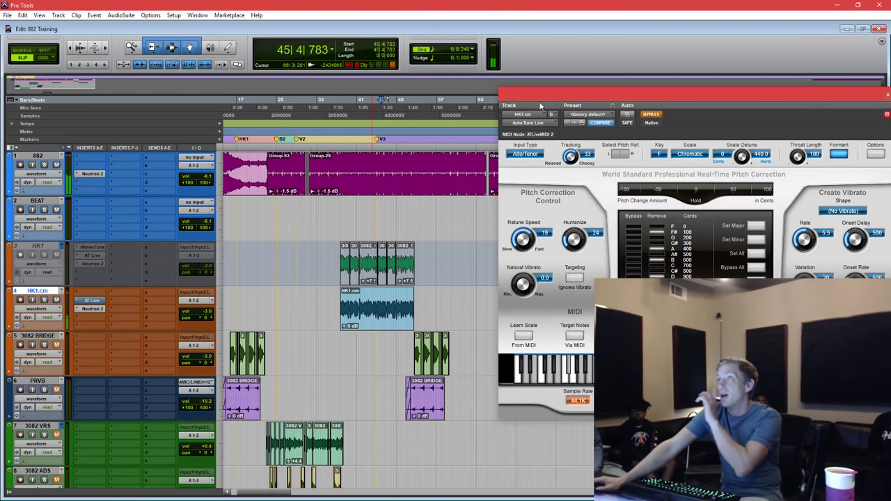
pyautogui.keyDown('ctrl'); pyautogui.keyDown('super'); pyautogui.click(91, 301); pyautogui.keyUp('super'); pyautogui.keyUp('ctrl')
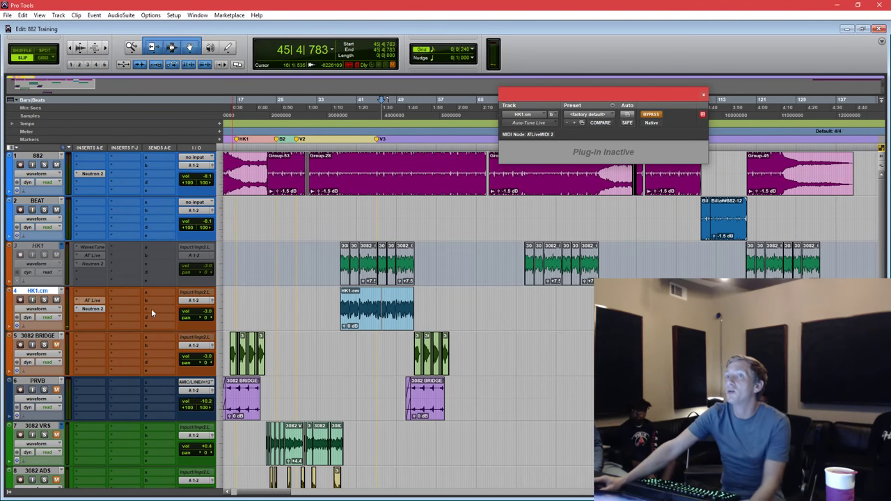
# Open Neutron 2 on HK1.cm, move EQ band 3 to 600 Hz at 0 dB and audition.
pyautogui.click(91, 308)
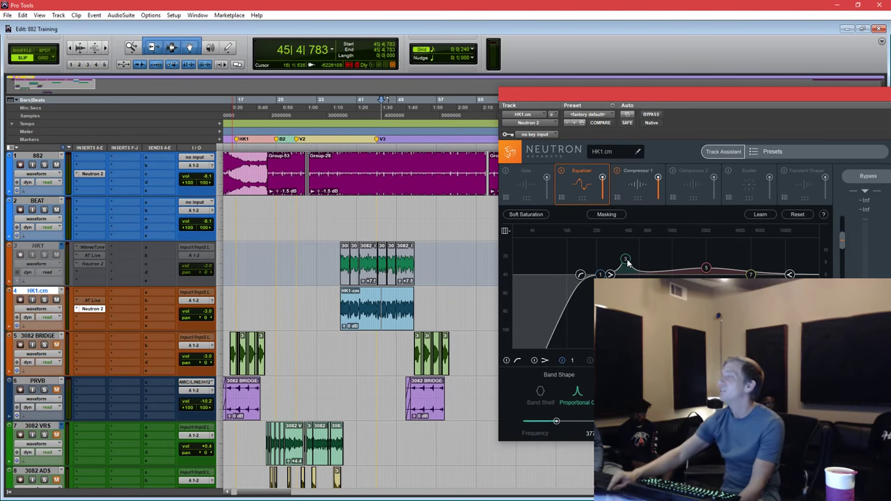
pyautogui.moveTo(626, 260); pyautogui.dragTo(647, 274)
pyautogui.click(402, 305)
pyautogui.press('space')
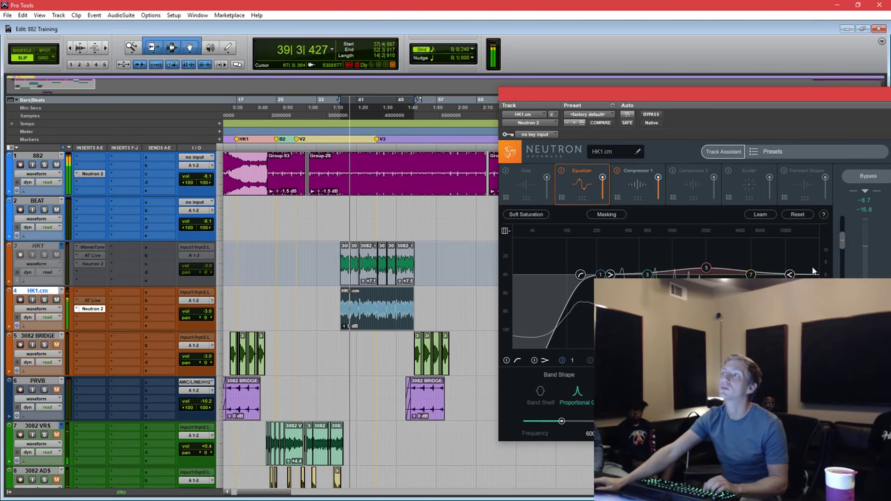
pyautogui.press('space')
pyautogui.moveTo(788, 97); pyautogui.dragTo(520, 111)
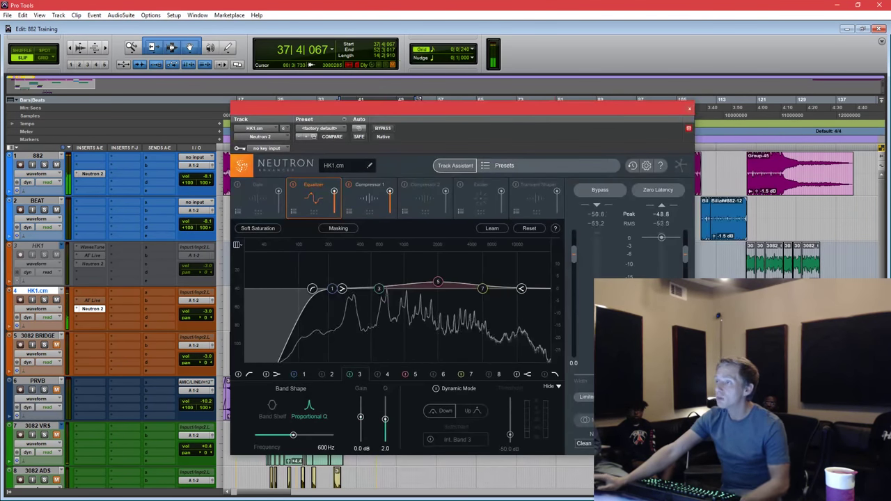
pyautogui.moveTo(639, 112); pyautogui.dragTo(633, 129)
pyautogui.click(709, 104)
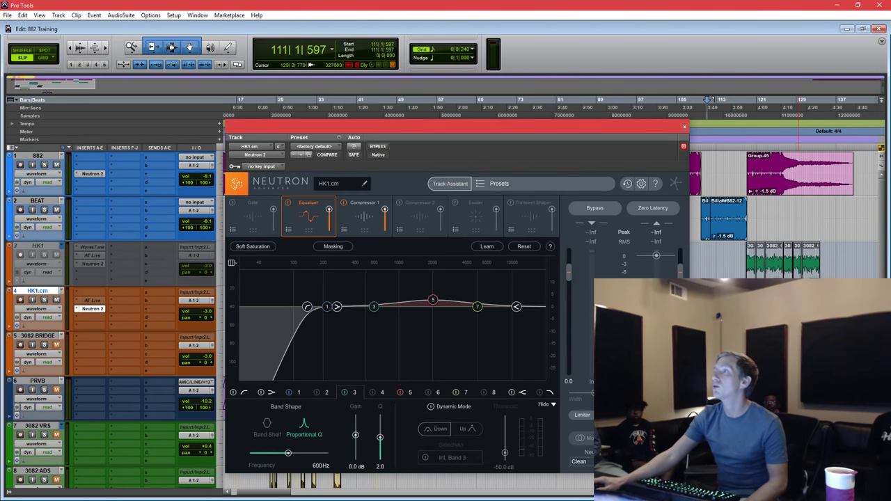
# Restore the main window from full-screen and bring up the Mix window with Ctrl+=.
pyautogui.moveTo(796, 5); pyautogui.dragTo(786, 30)
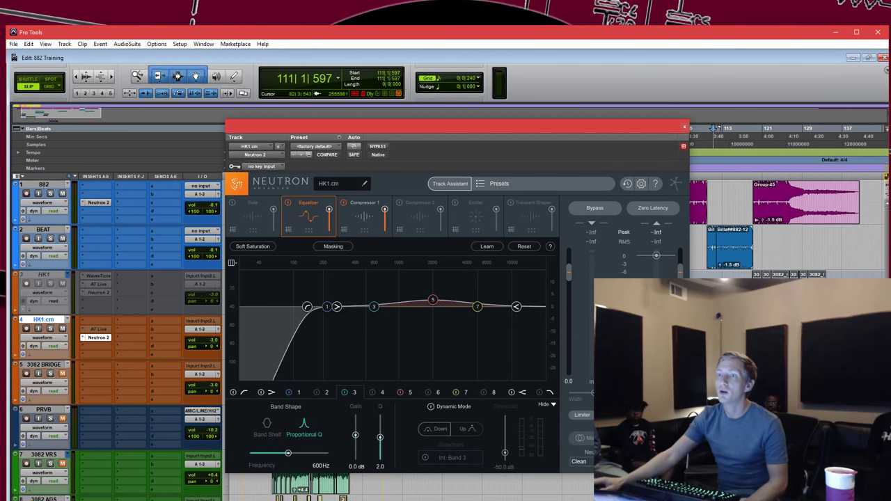
pyautogui.hotkey('ctrl', '=')
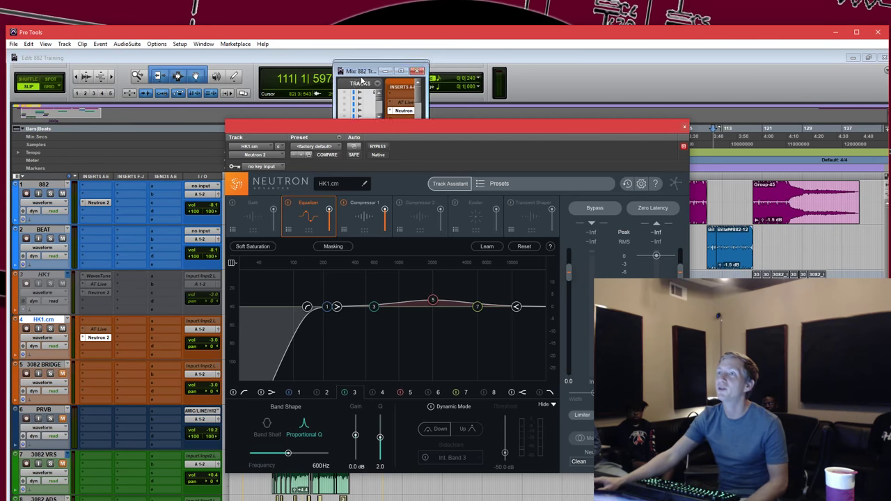
pyautogui.moveTo(724, 157); pyautogui.dragTo(730, 28)
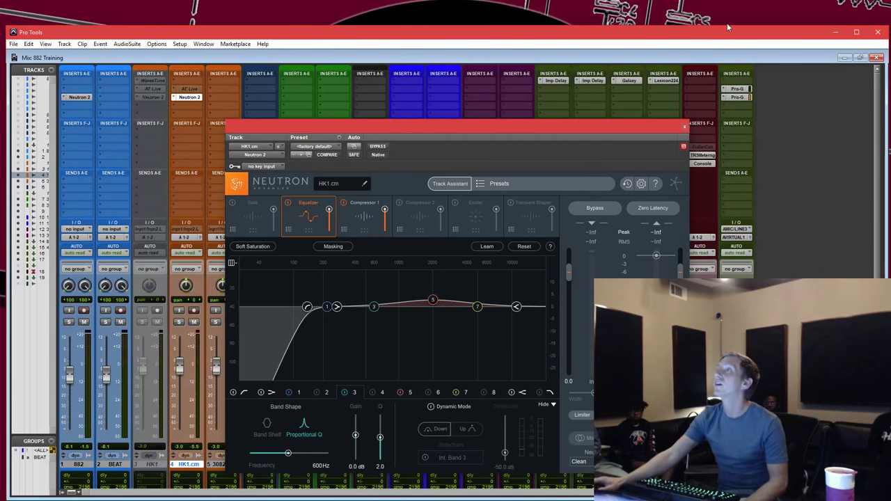
# Maximize the Mix window, close Neutron and open the master's Tonal Balance Control, targeting Bass Heavy.
pyautogui.doubleClick(728, 28)
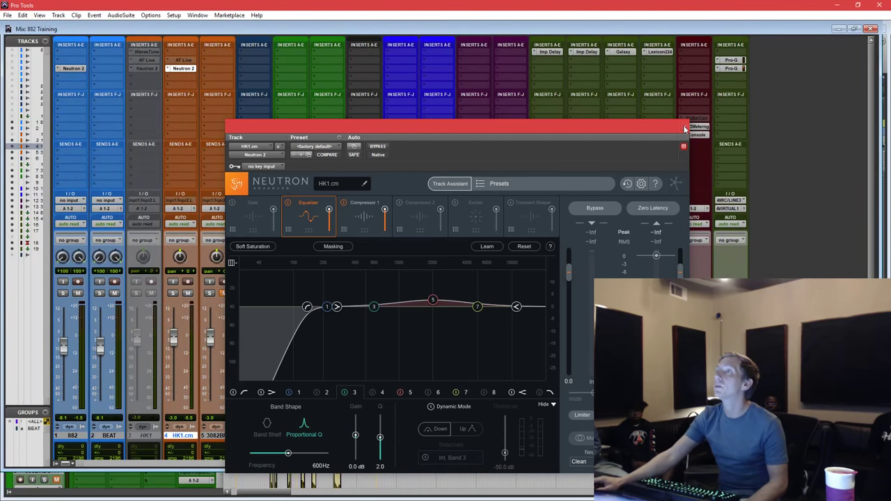
pyautogui.click(685, 129)
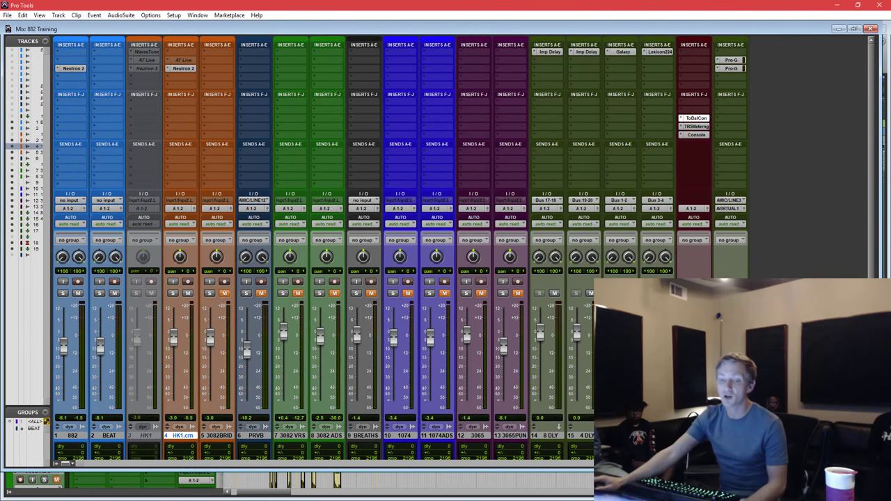
pyautogui.click(696, 118)
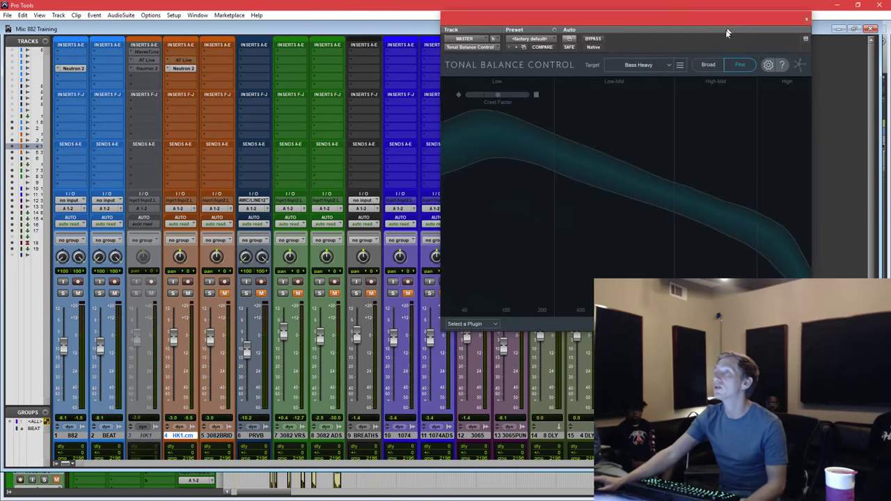
pyautogui.moveTo(727, 28); pyautogui.dragTo(719, 59)
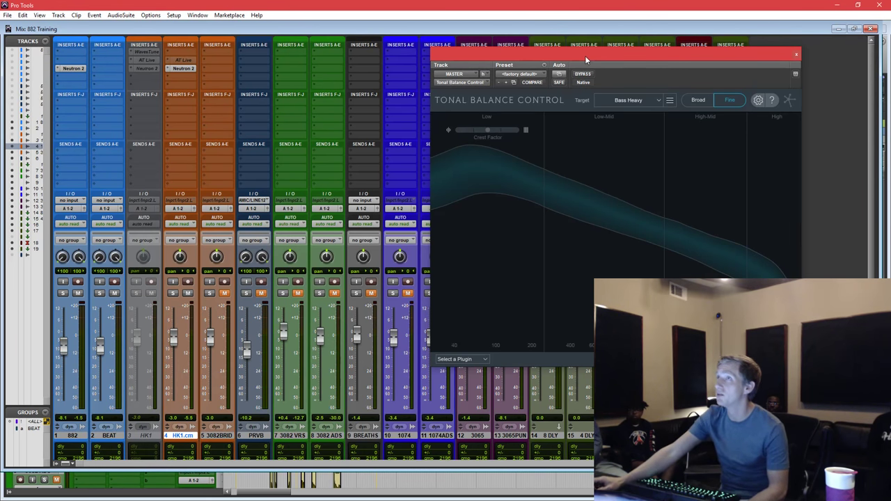
pyautogui.moveTo(586, 55); pyautogui.dragTo(573, 57)
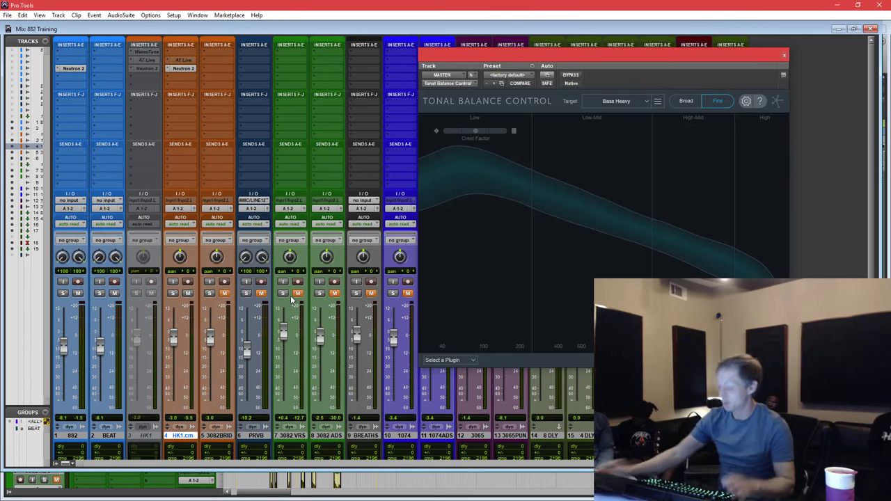
# Return to the Edit window and play from bar 38 to watch the tonal balance.
pyautogui.hotkey('ctrl', '=')
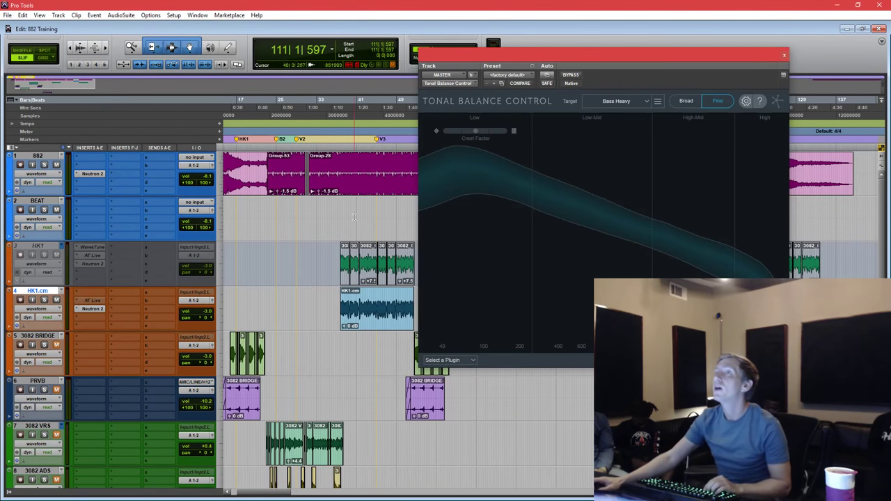
pyautogui.click(353, 218)
pyautogui.click(343, 209)
pyautogui.press('space')
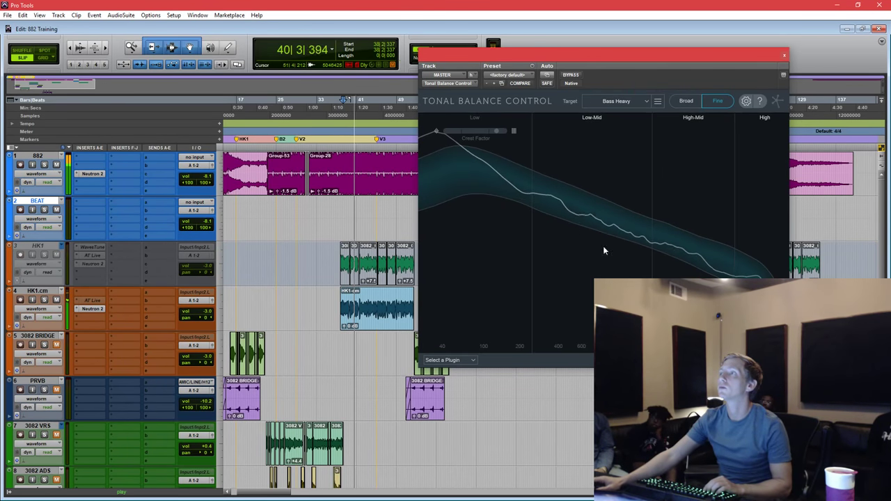
pyautogui.press('space')
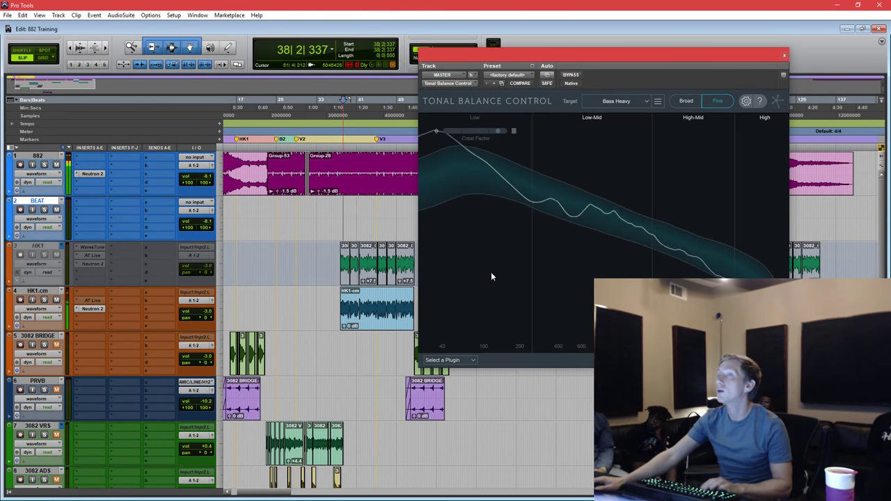
# Select the range 37|4|473 to 51|4|212 and reopen Neutron 2 on HK1.cm.
pyautogui.click(379, 317)
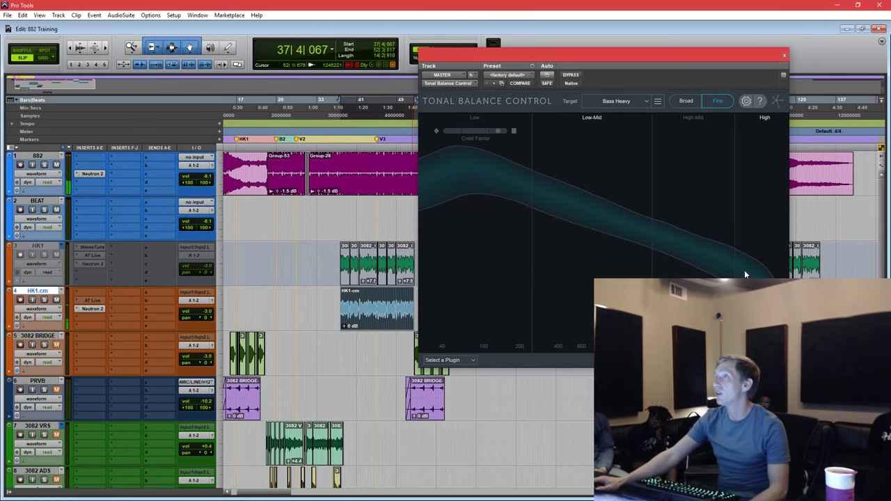
pyautogui.click(339, 167)
pyautogui.moveTo(407, 167); pyautogui.dragTo(346, 167)
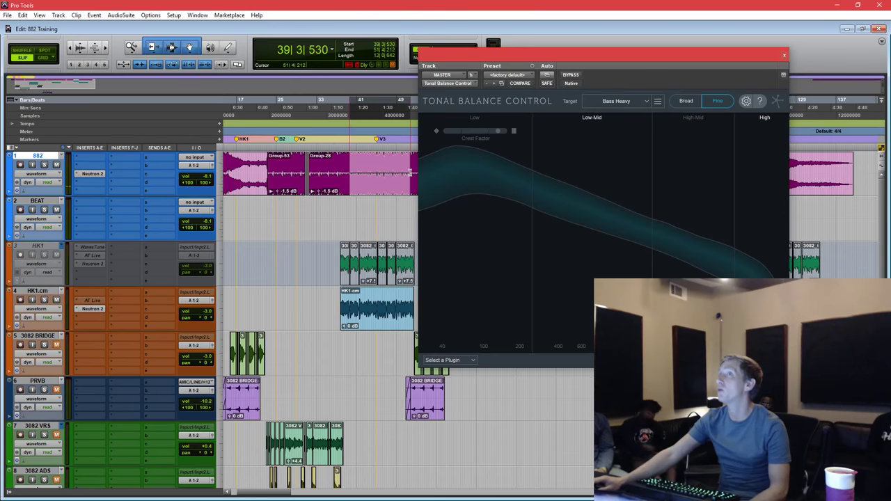
pyautogui.moveTo(412, 168); pyautogui.dragTo(339, 167)
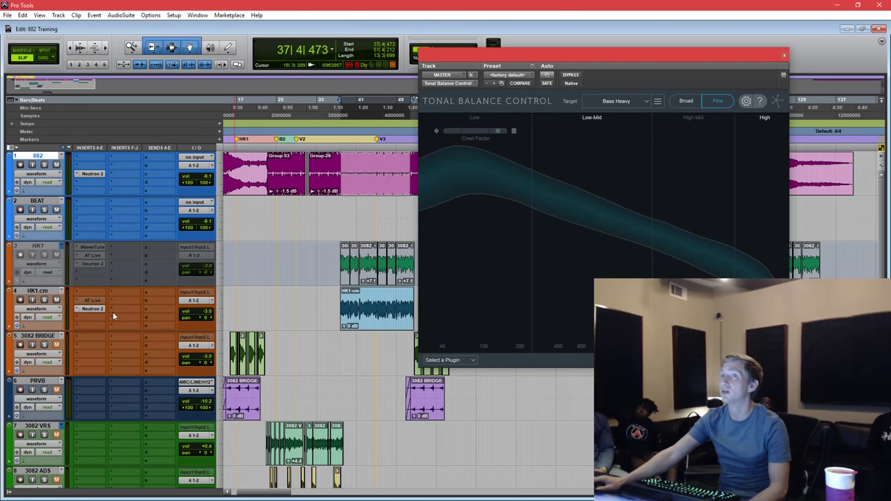
pyautogui.click(93, 310)
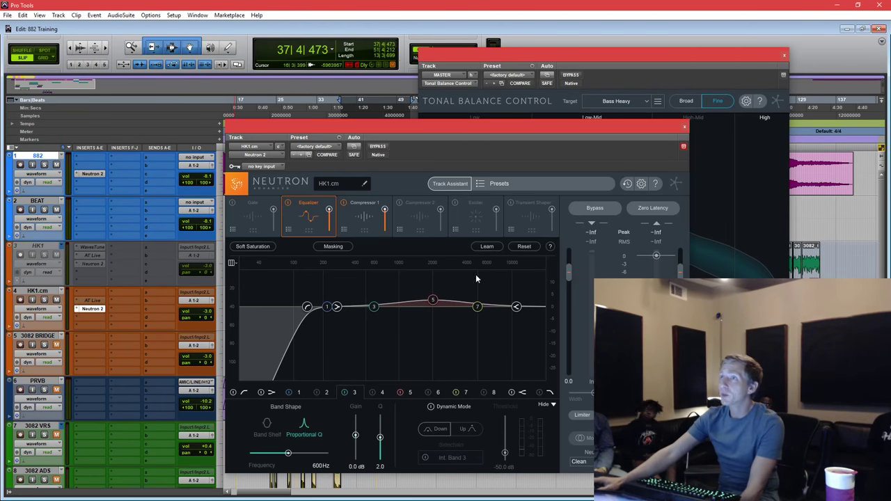
# Turn on Neutron's Exciter module on HK1.cm.
pyautogui.moveTo(505, 129); pyautogui.dragTo(571, 92)
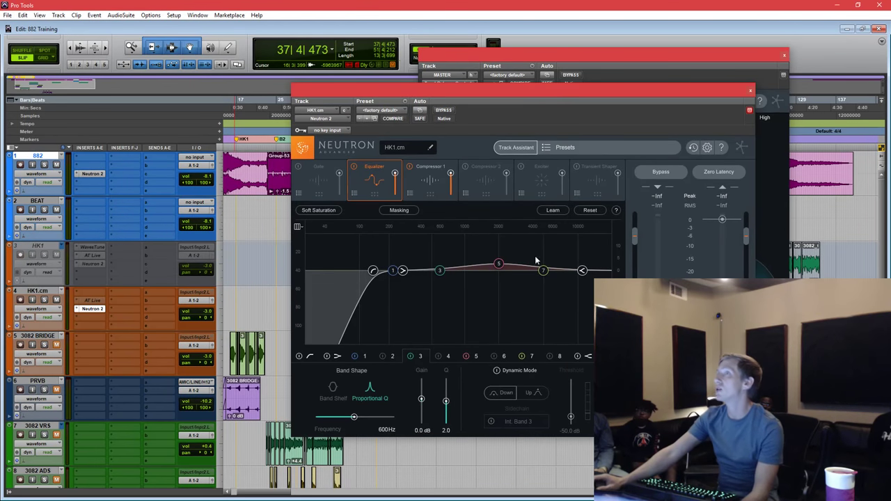
pyautogui.click(478, 179)
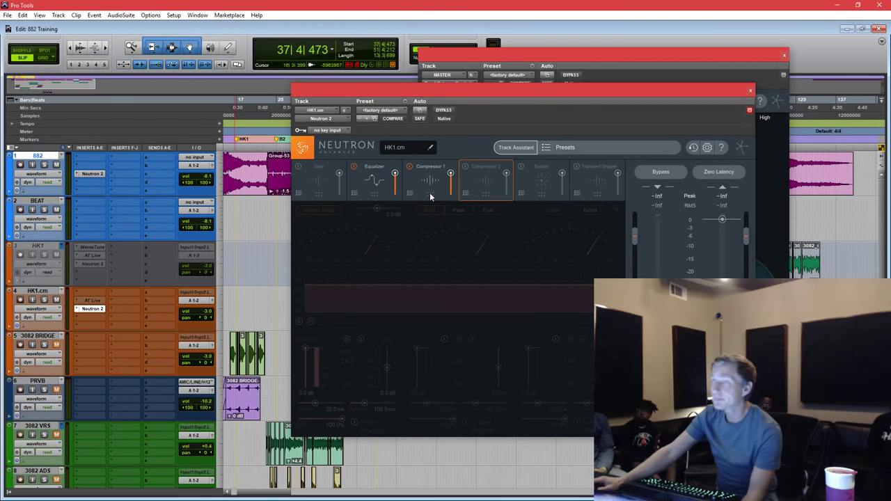
pyautogui.click(526, 182)
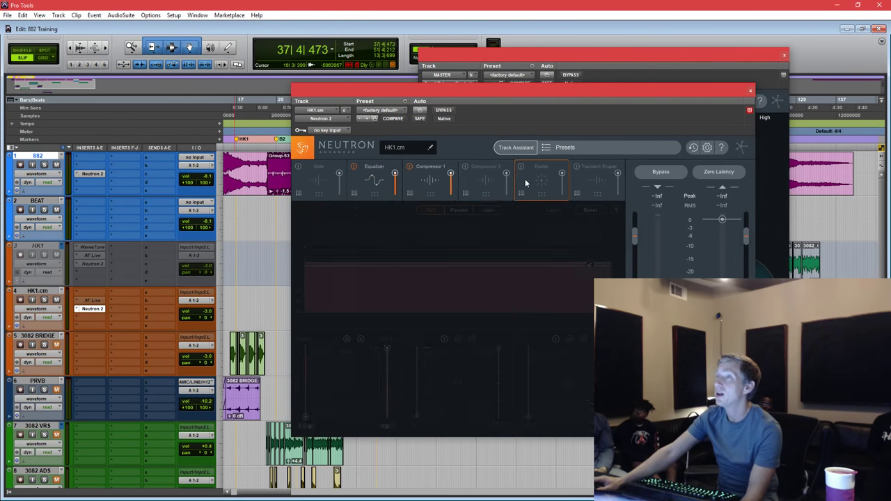
pyautogui.click(521, 167)
pyautogui.moveTo(565, 101); pyautogui.dragTo(581, 76)
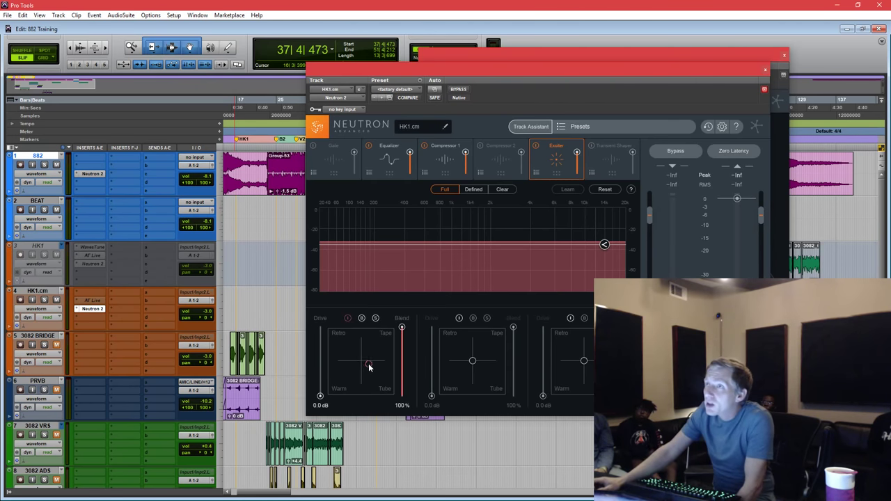
# While playing, raise Exciter drive to 3.1 dB, shift character toward tube and compare with bypass.
pyautogui.moveTo(362, 360); pyautogui.dragTo(367, 368)
pyautogui.moveTo(320, 397); pyautogui.dragTo(320, 388)
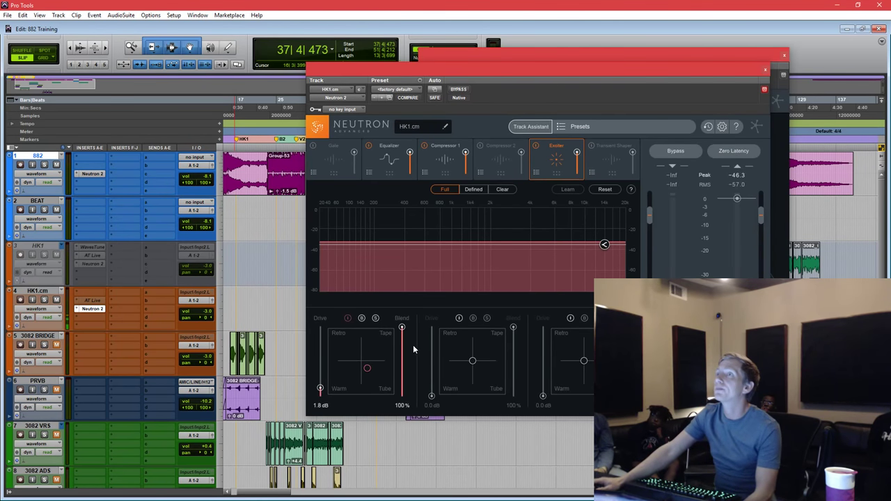
pyautogui.moveTo(403, 328); pyautogui.dragTo(403, 355)
pyautogui.press('space')
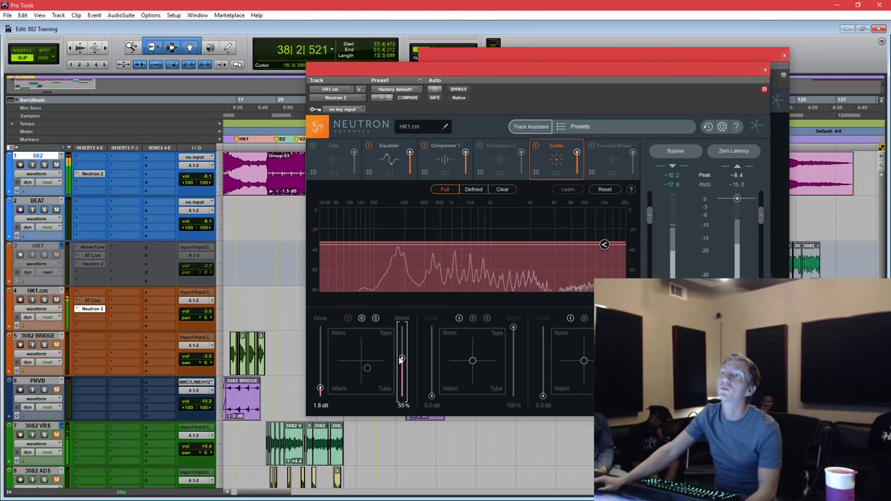
pyautogui.moveTo(320, 388); pyautogui.dragTo(320, 382)
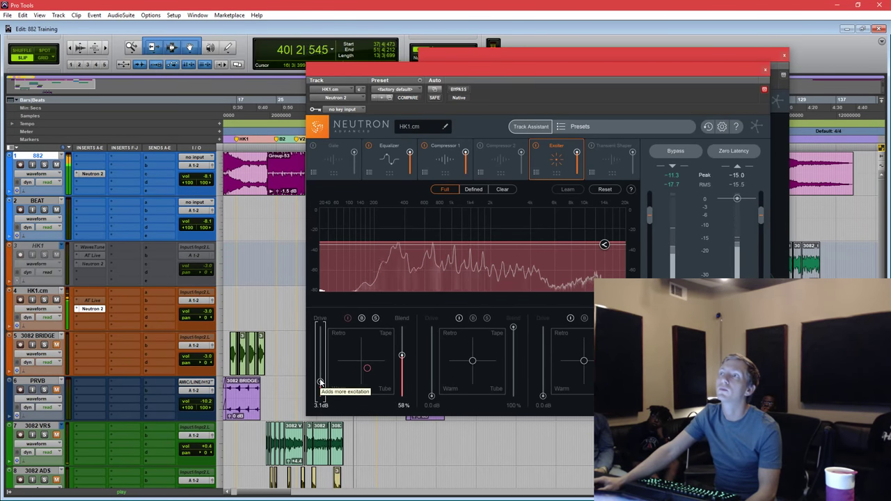
pyautogui.click(480, 191)
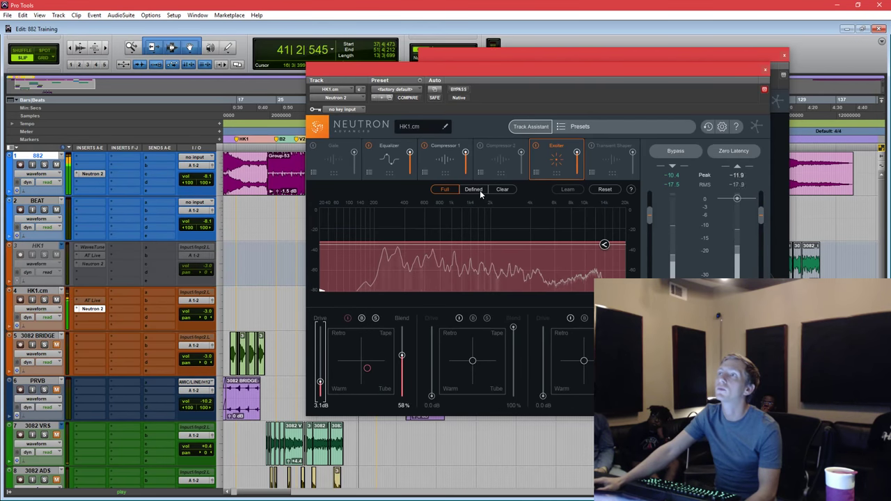
pyautogui.click(490, 188)
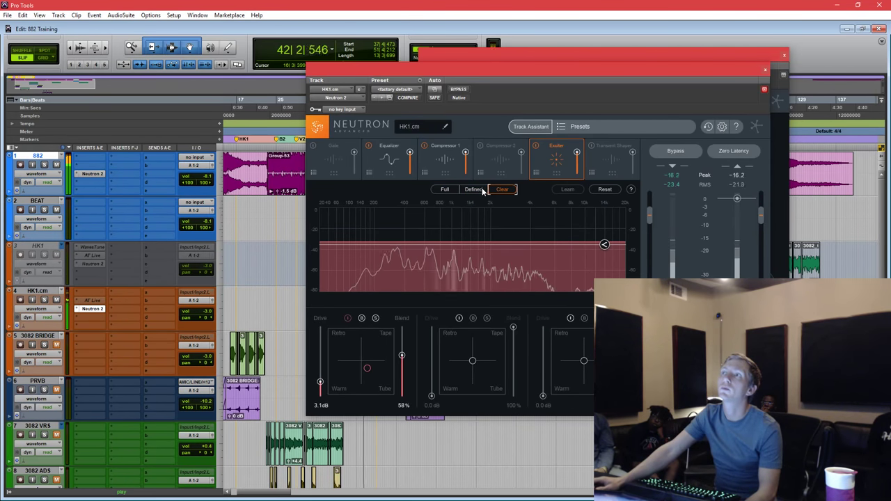
pyautogui.click(536, 146)
pyautogui.click(536, 147)
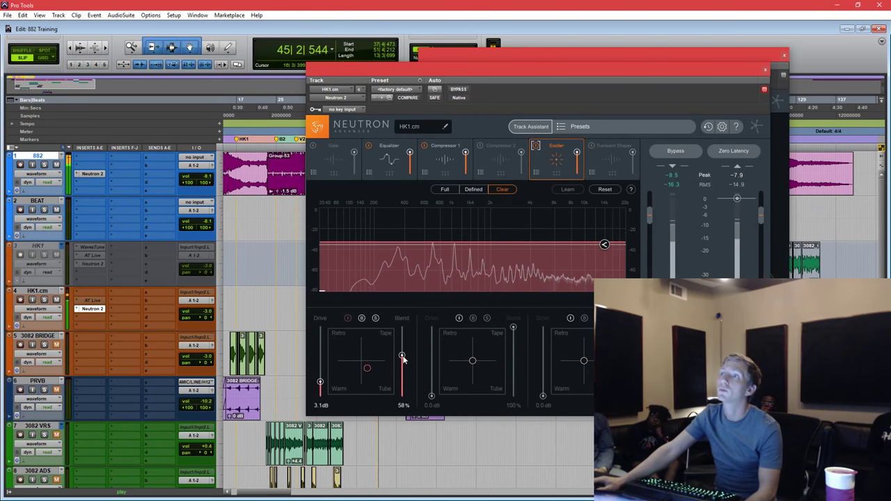
pyautogui.moveTo(402, 356); pyautogui.dragTo(371, 373)
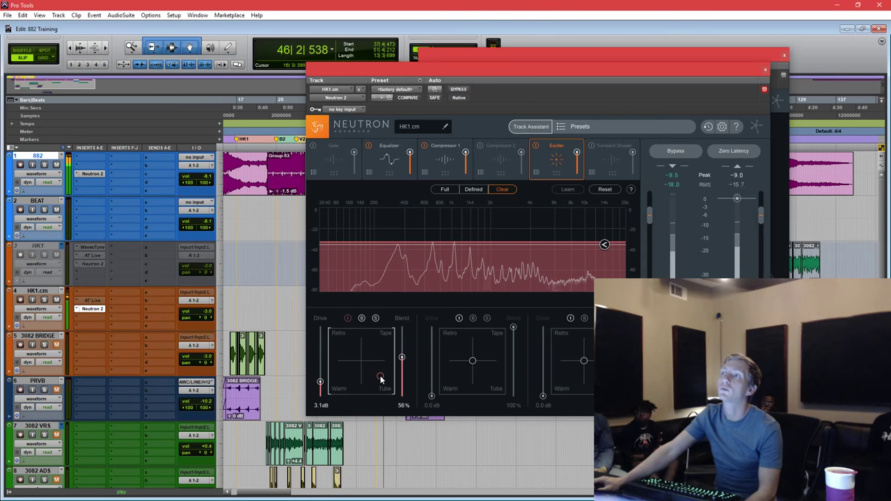
pyautogui.click(446, 188)
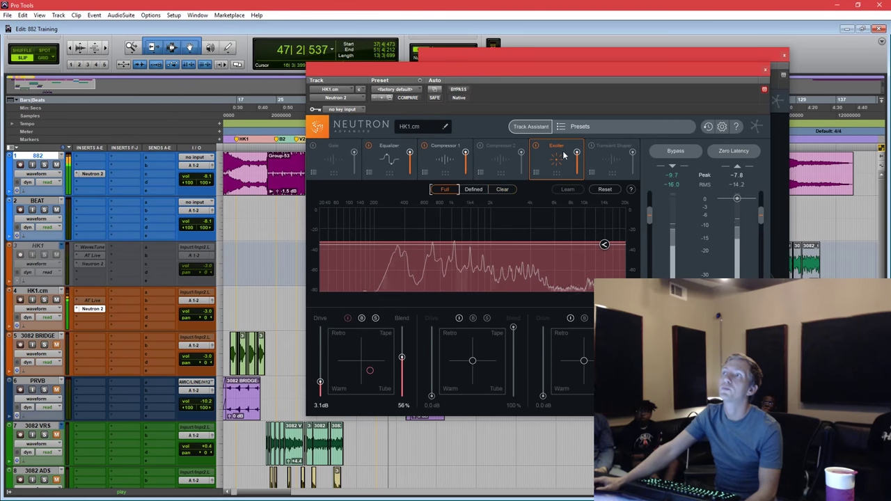
# Move the Exciter ahead of the Equalizer and lower its blend to 42%.
pyautogui.moveTo(563, 150); pyautogui.dragTo(393, 161)
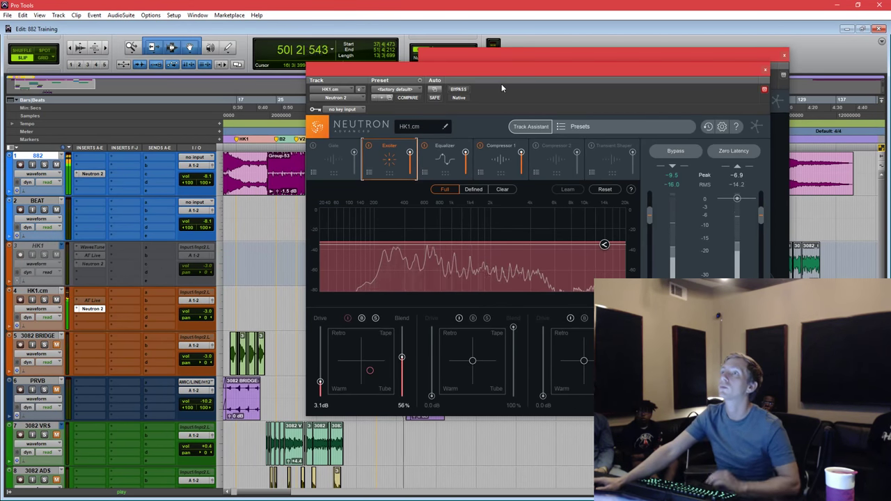
pyautogui.moveTo(468, 63); pyautogui.dragTo(610, 67)
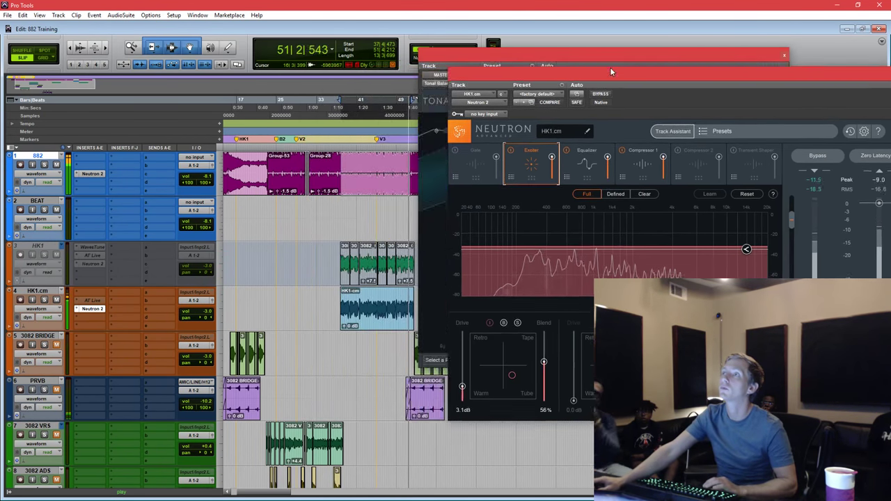
pyautogui.press('space')
pyautogui.click(373, 319)
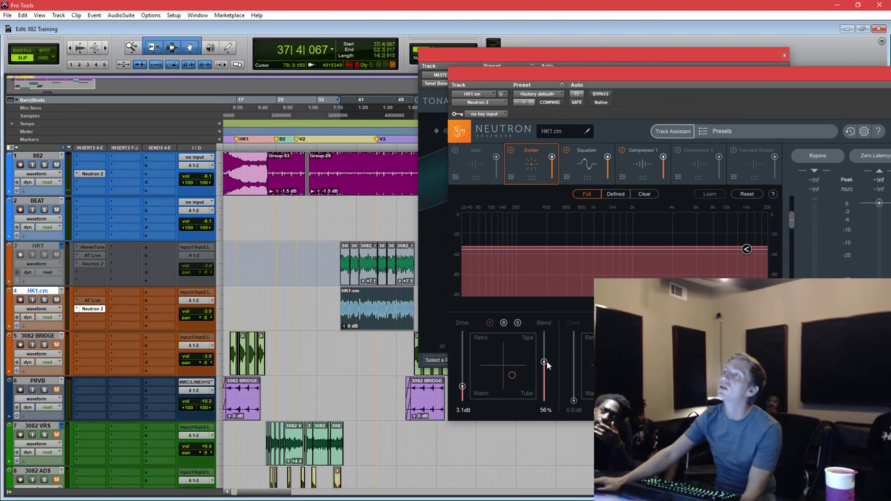
pyautogui.moveTo(547, 361); pyautogui.dragTo(544, 373)
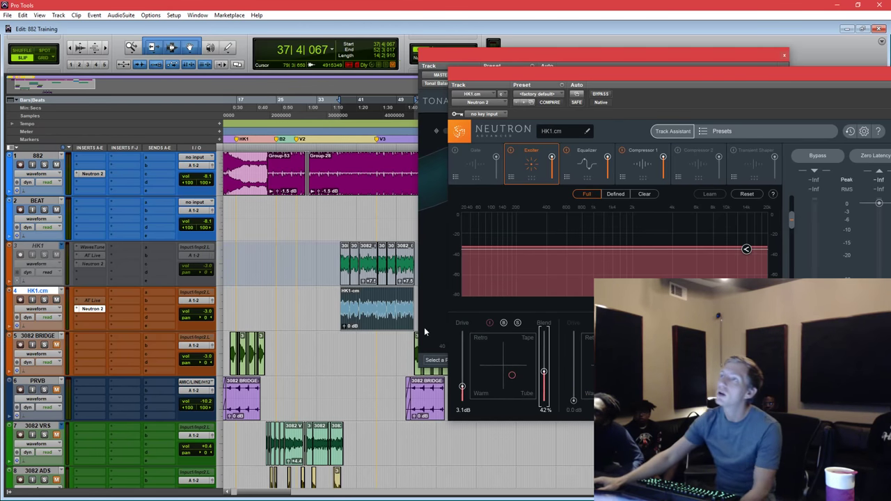
pyautogui.click(380, 318)
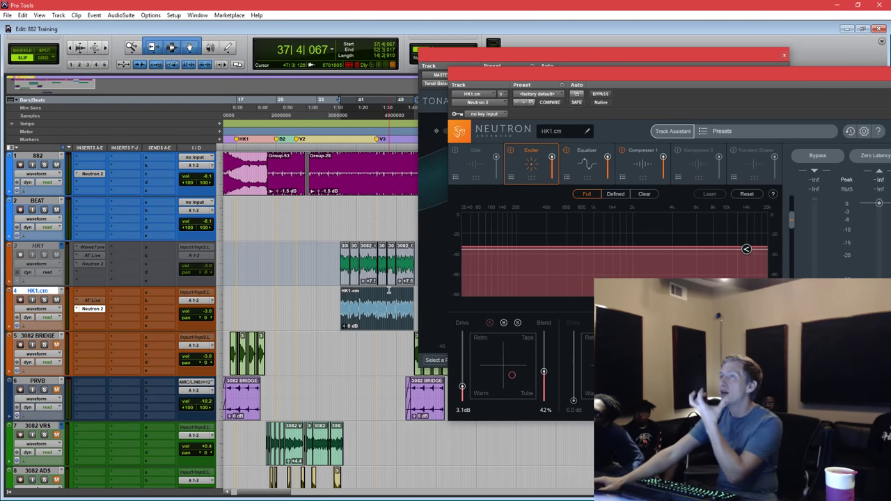
# Try a 3870 Hz high shelf in Neutron's EQ, move band 1 near 470 Hz, then reset the shelf.
pyautogui.click(588, 166)
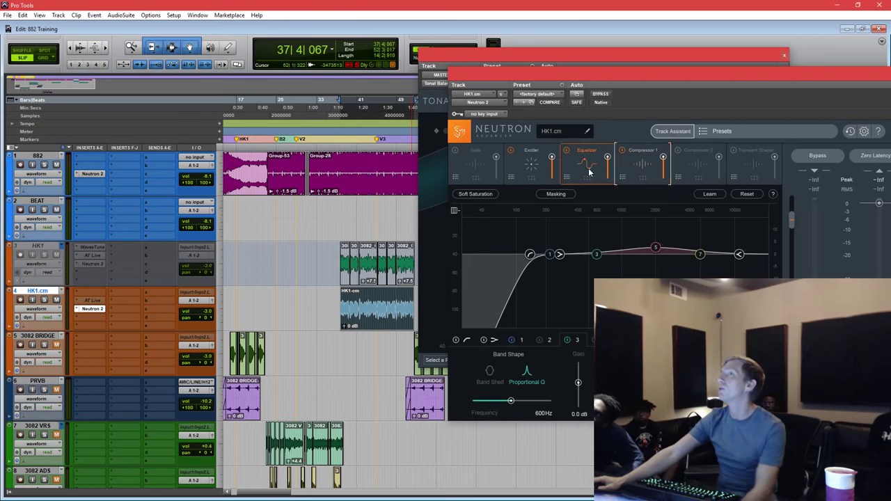
pyautogui.click(701, 255)
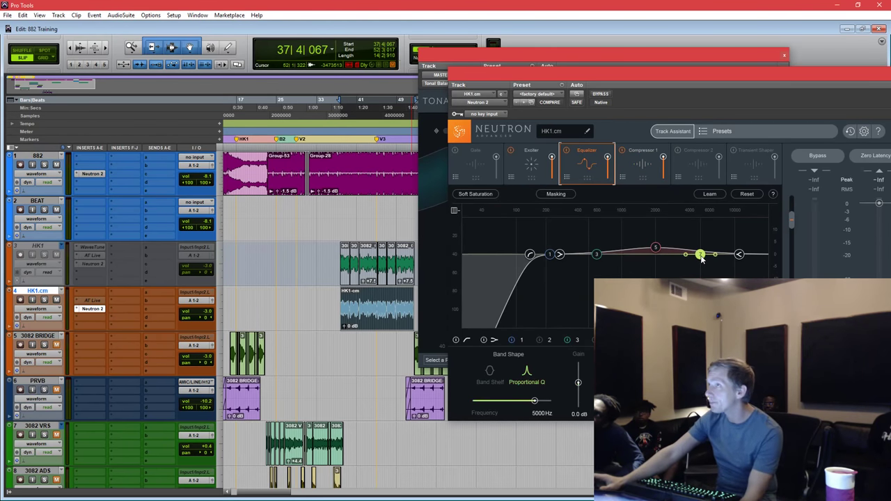
pyautogui.moveTo(741, 256); pyautogui.dragTo(688, 252)
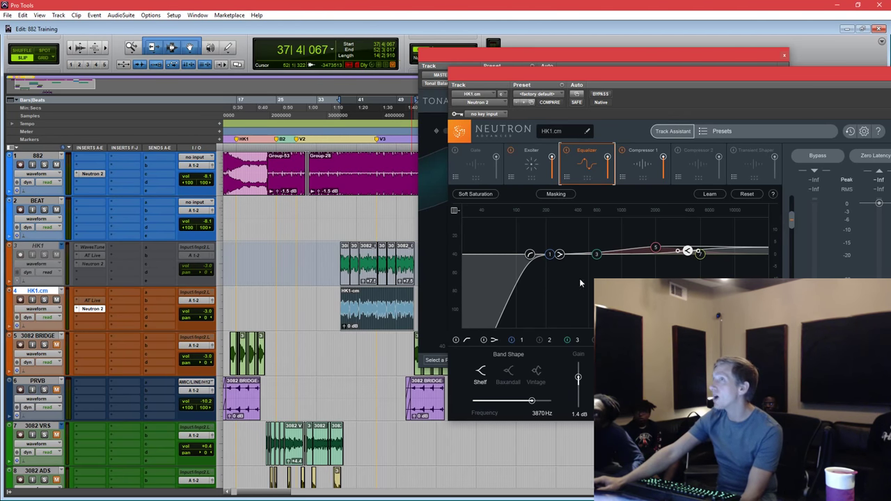
pyautogui.click(551, 255)
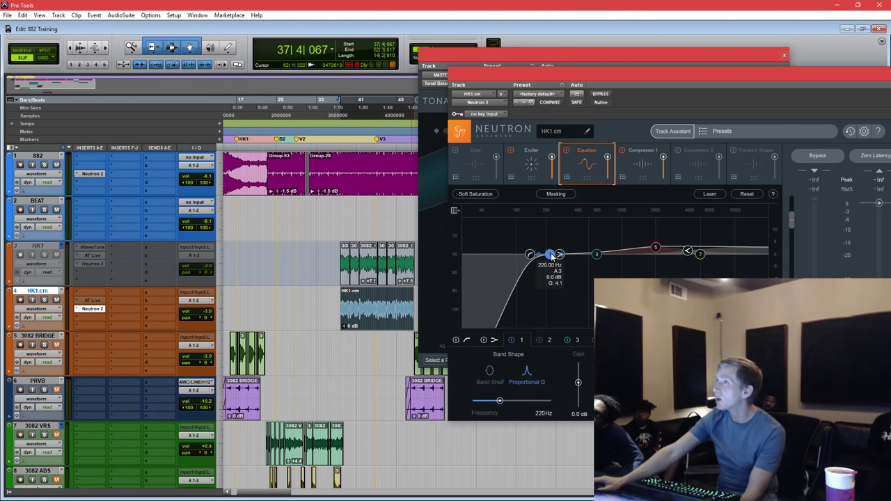
pyautogui.moveTo(553, 257); pyautogui.dragTo(587, 259)
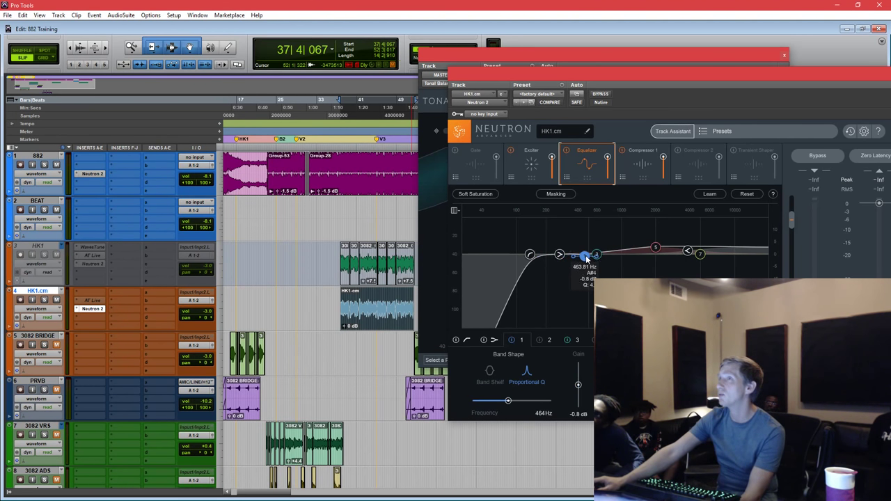
pyautogui.doubleClick(688, 251)
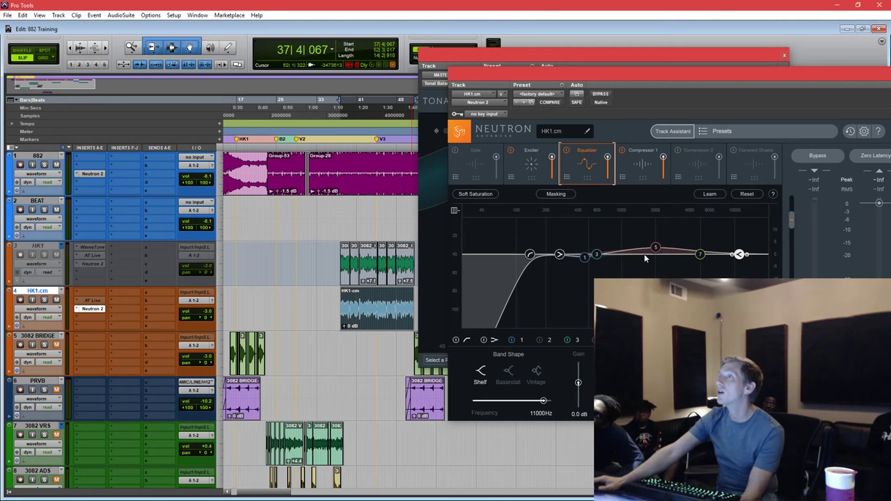
pyautogui.click(588, 259)
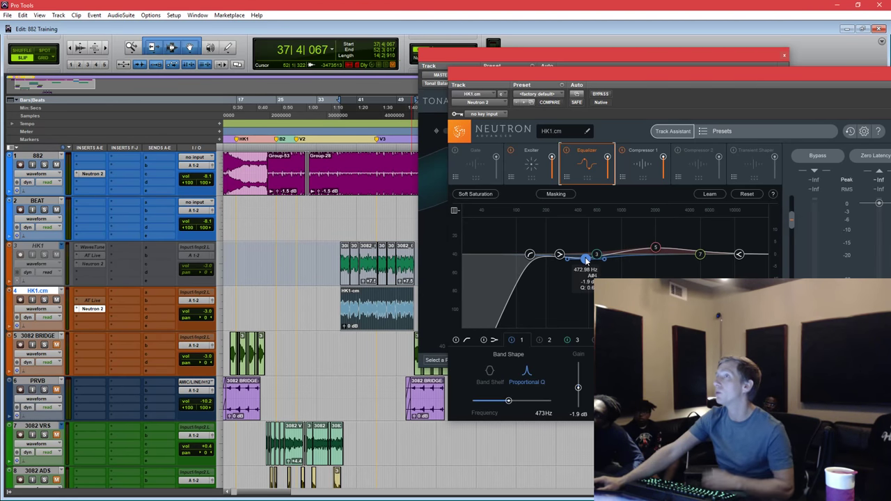
# While playing, set band 1 to 516 Hz, band 7 to 4 kHz +2.2 dB, and boost band 5 near 2.2 kHz.
pyautogui.press('space')
pyautogui.moveTo(586, 260); pyautogui.dragTo(550, 254)
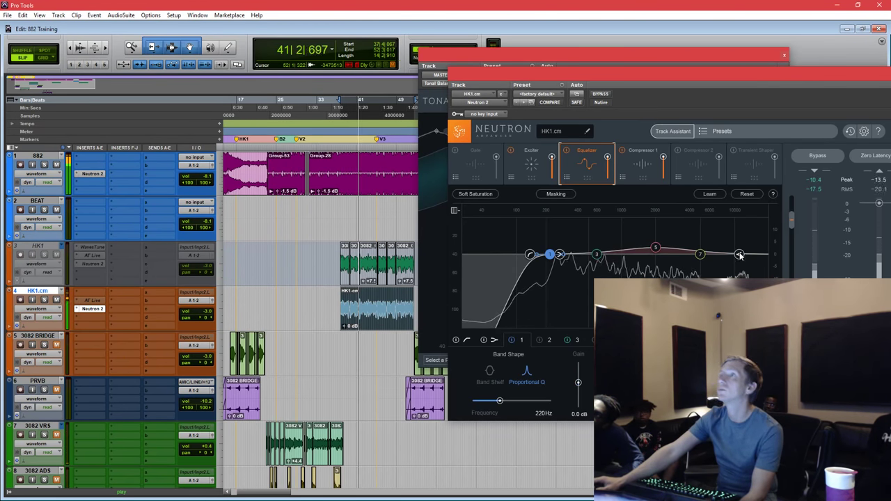
pyautogui.moveTo(741, 256); pyautogui.dragTo(683, 251)
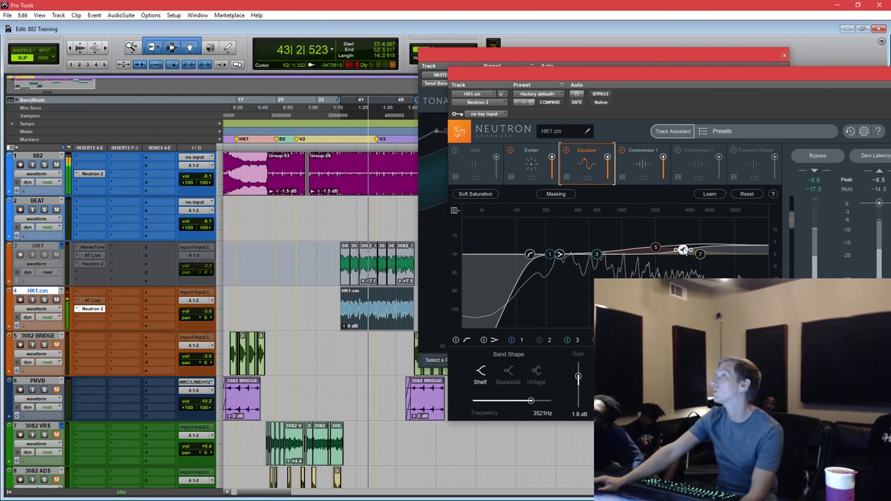
pyautogui.doubleClick(683, 251)
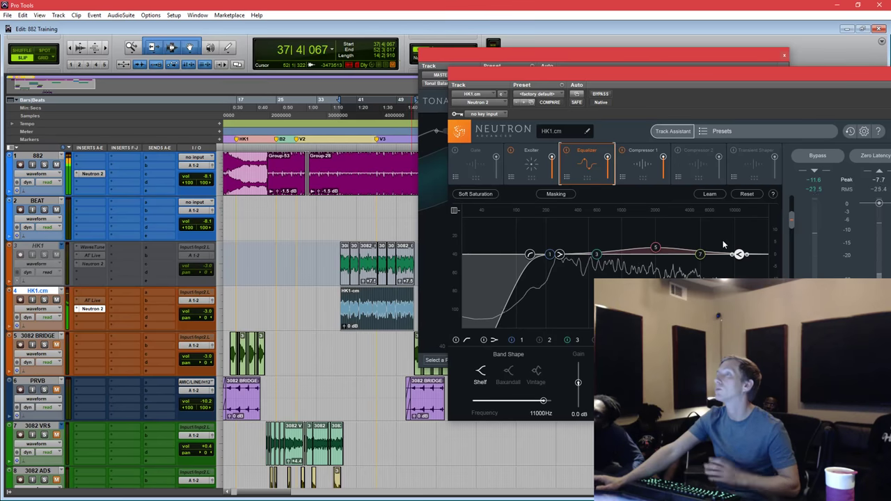
pyautogui.moveTo(701, 254); pyautogui.dragTo(665, 247)
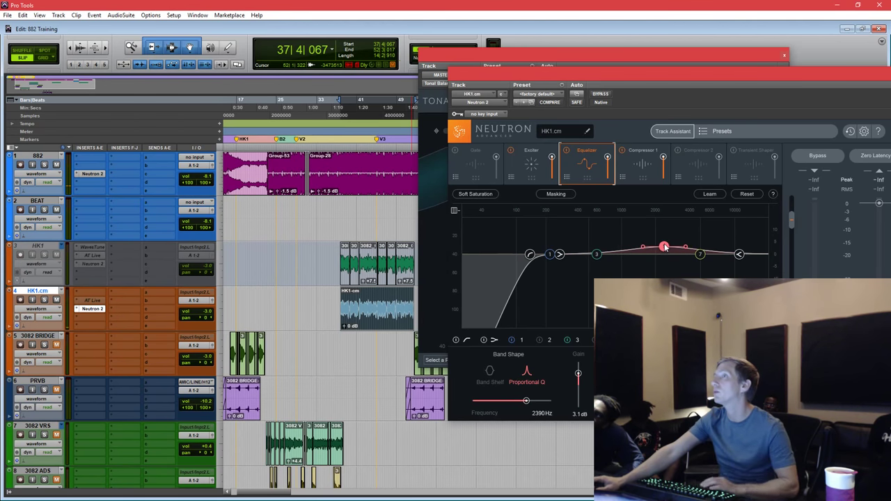
pyautogui.press('space')
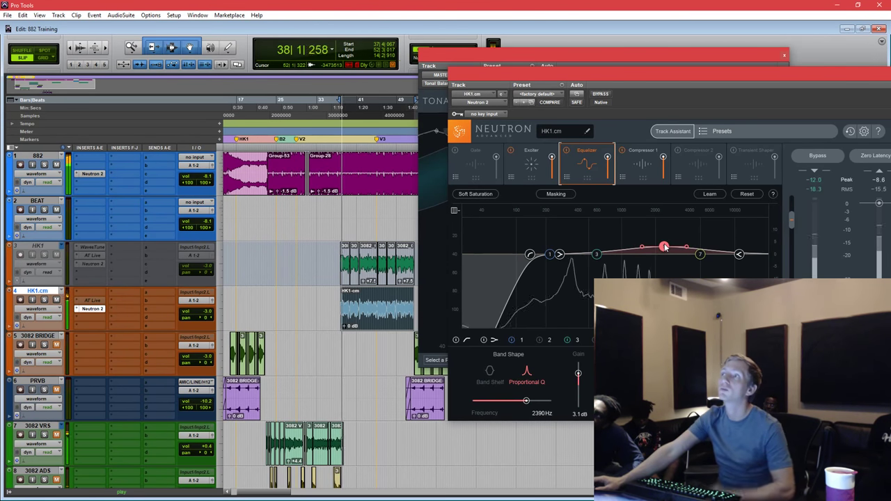
pyautogui.moveTo(666, 247); pyautogui.dragTo(659, 248)
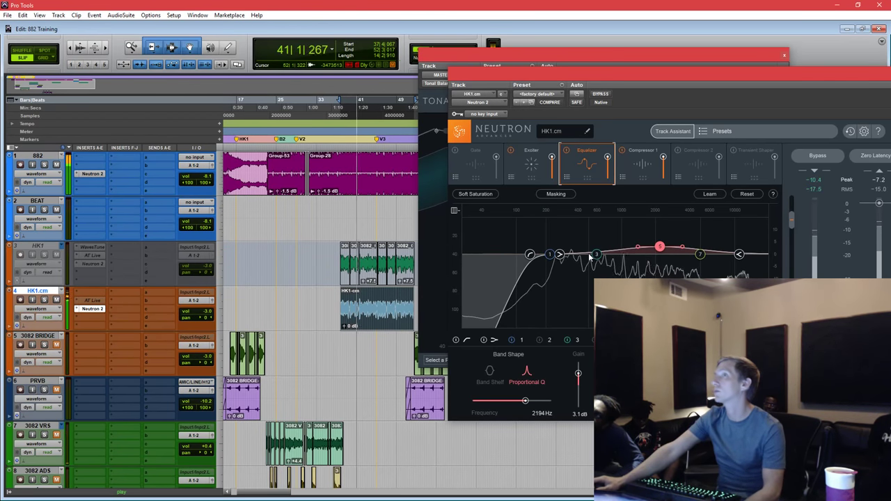
pyautogui.click(597, 255)
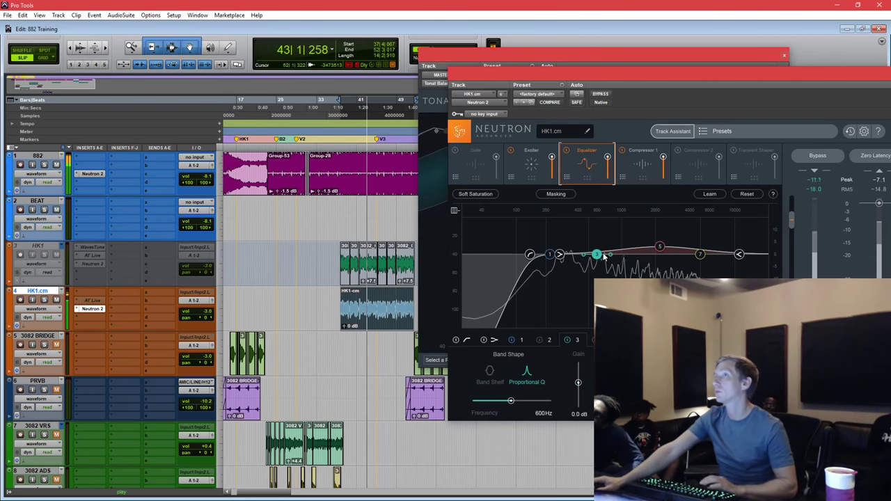
pyautogui.click(641, 168)
# Enable Compressor 2, turn Vintage Mode off and move its band crossover to about 10 kHz.
pyautogui.click(693, 171)
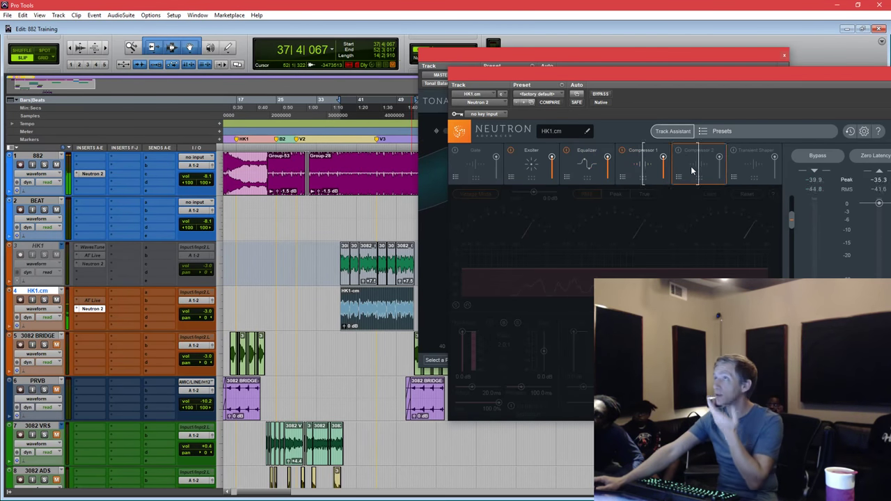
pyautogui.click(680, 152)
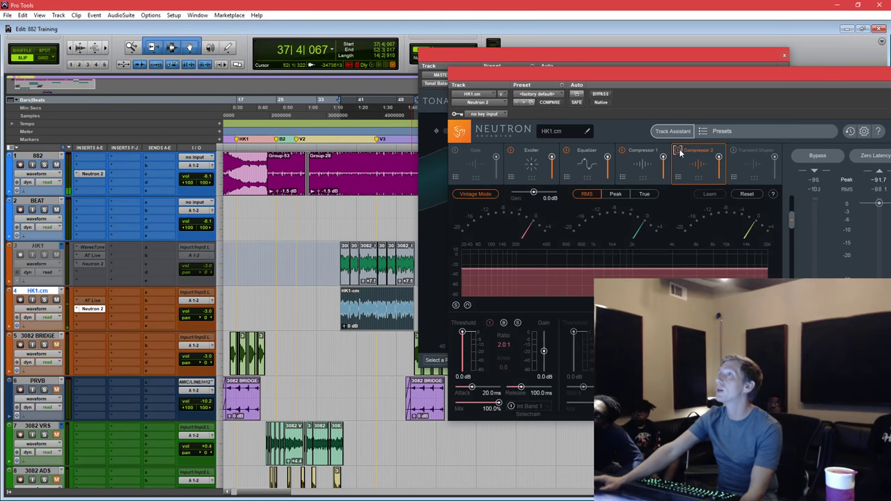
pyautogui.click(482, 197)
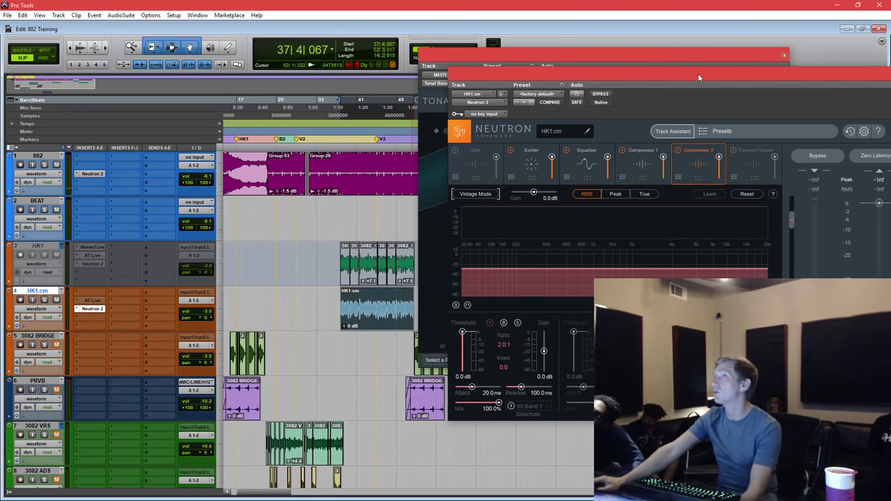
pyautogui.moveTo(697, 73); pyautogui.dragTo(639, 75)
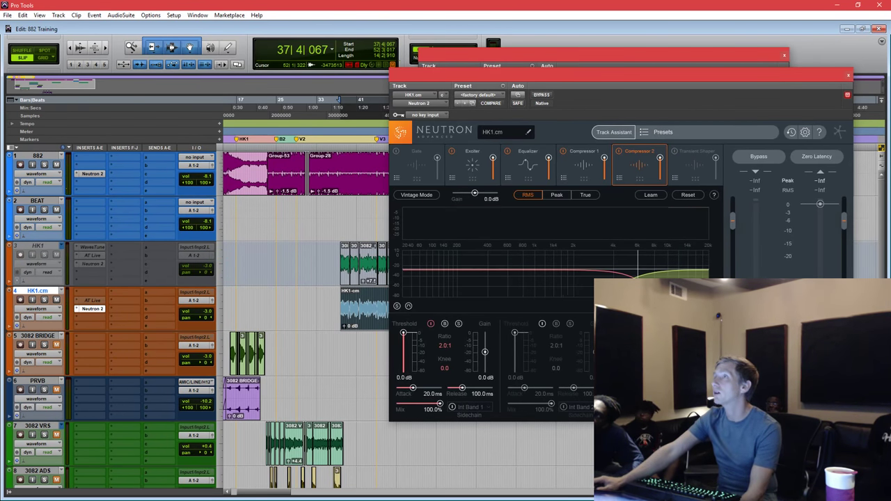
pyautogui.moveTo(638, 276); pyautogui.dragTo(671, 276)
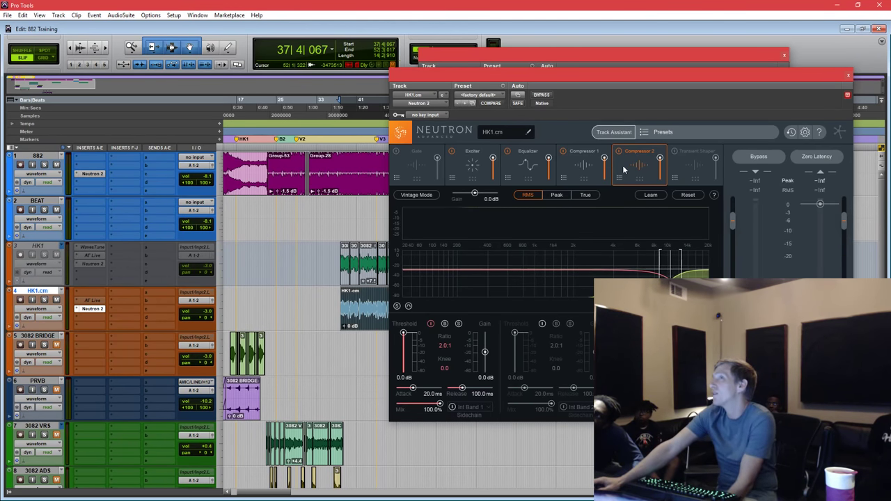
pyautogui.moveTo(670, 275); pyautogui.dragTo(660, 274)
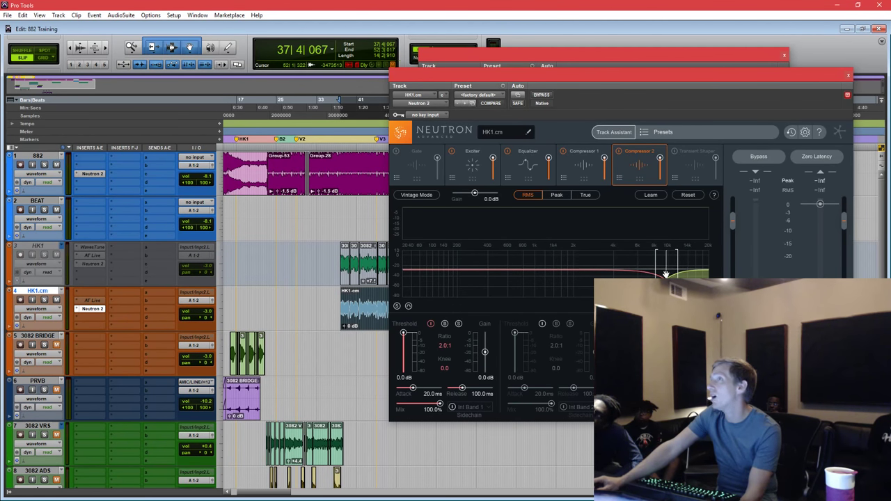
pyautogui.moveTo(664, 274); pyautogui.dragTo(663, 274)
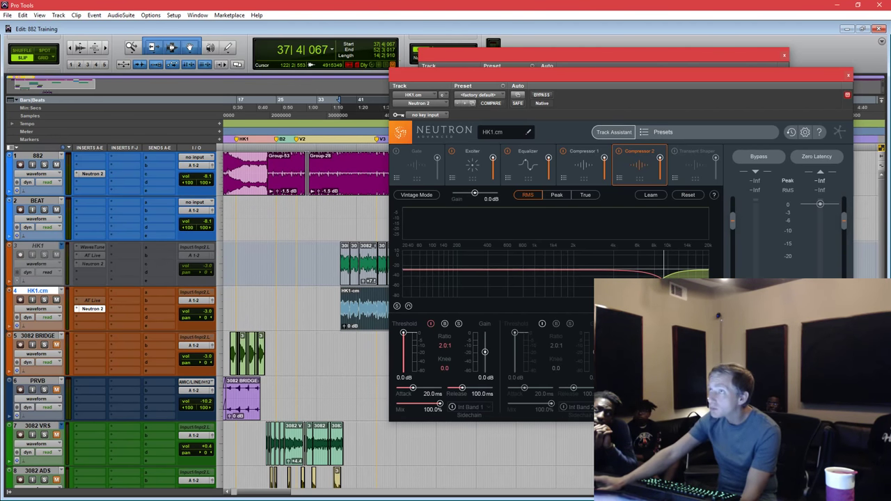
# Switch Compressor 2's level detection from RMS to True and audition the vocal through it.
pyautogui.click(584, 196)
pyautogui.moveTo(620, 73); pyautogui.dragTo(595, 60)
pyautogui.press('space')
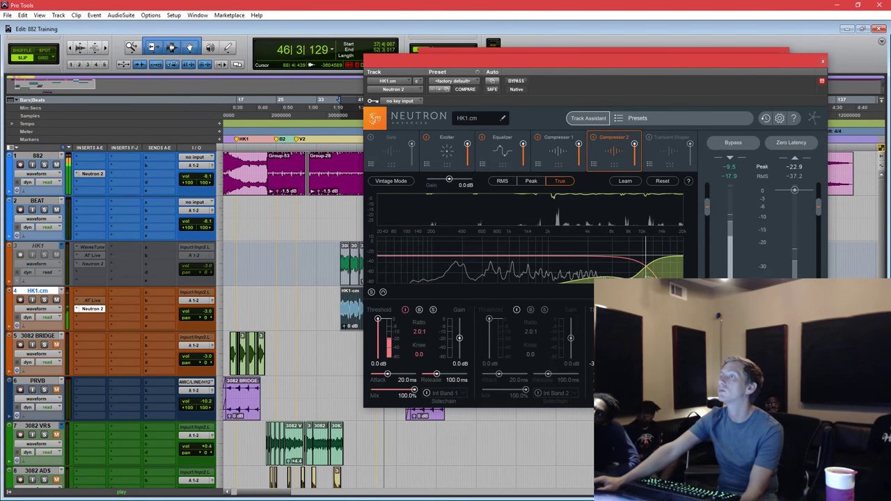
pyautogui.press('space')
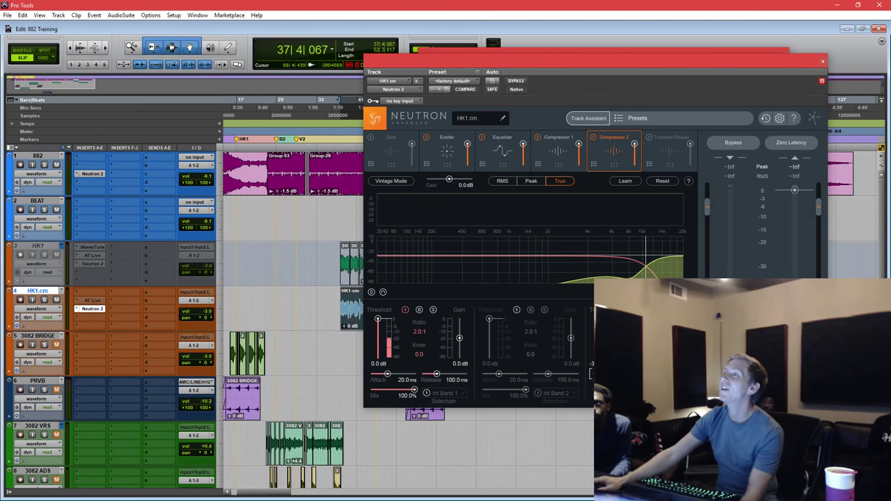
pyautogui.press('space')
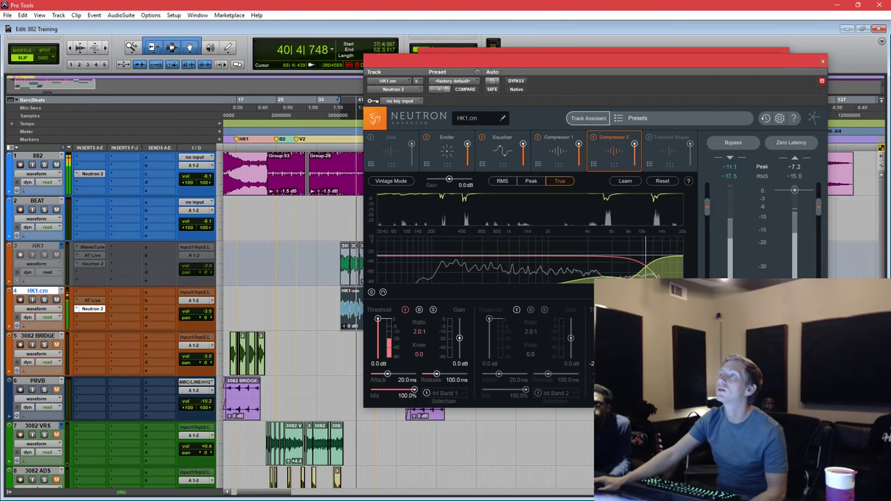
# Turn EQ band 7 into a cut near 11.86 kHz and play from 37|3|363.
pyautogui.click(511, 153)
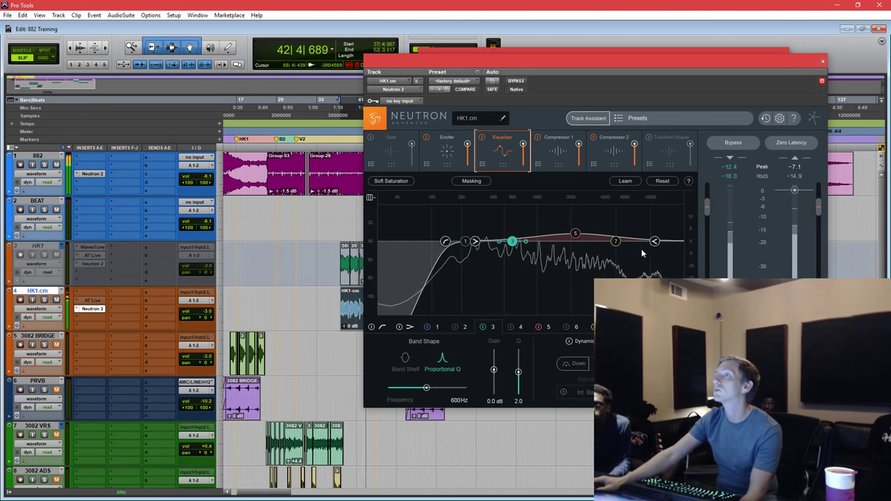
pyautogui.click(615, 241)
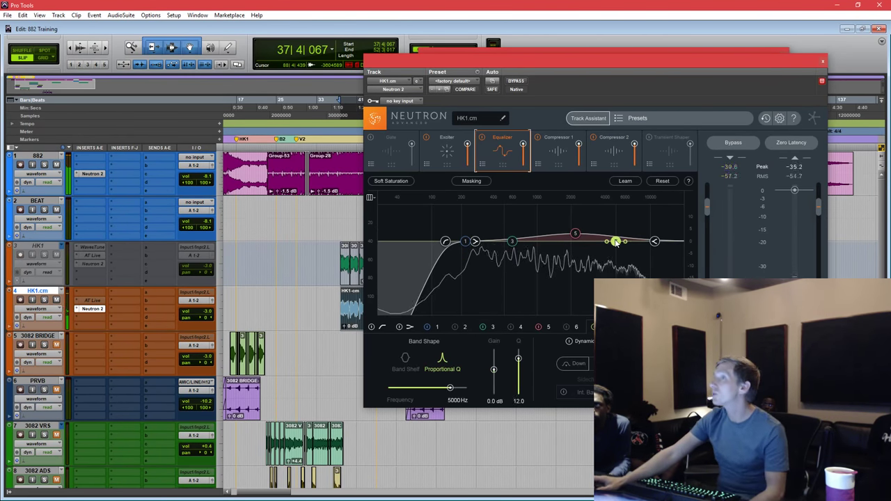
pyautogui.moveTo(616, 243); pyautogui.dragTo(658, 257)
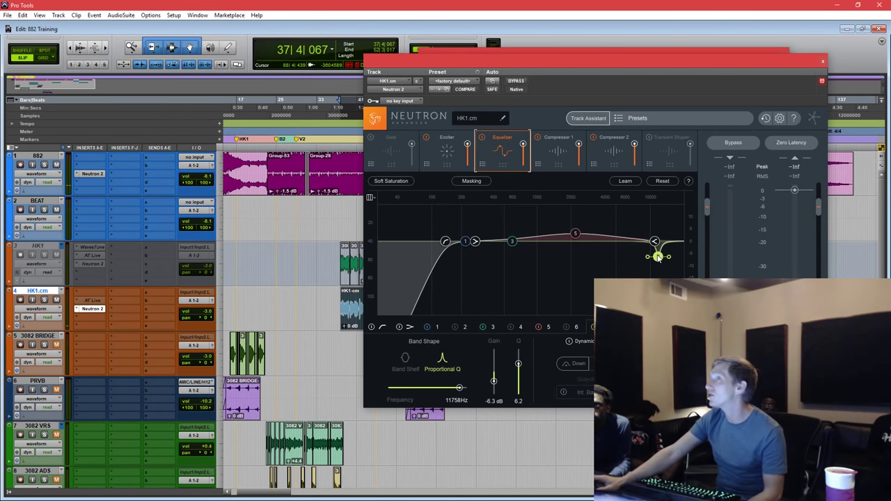
pyautogui.scroll(3, 658, 256)
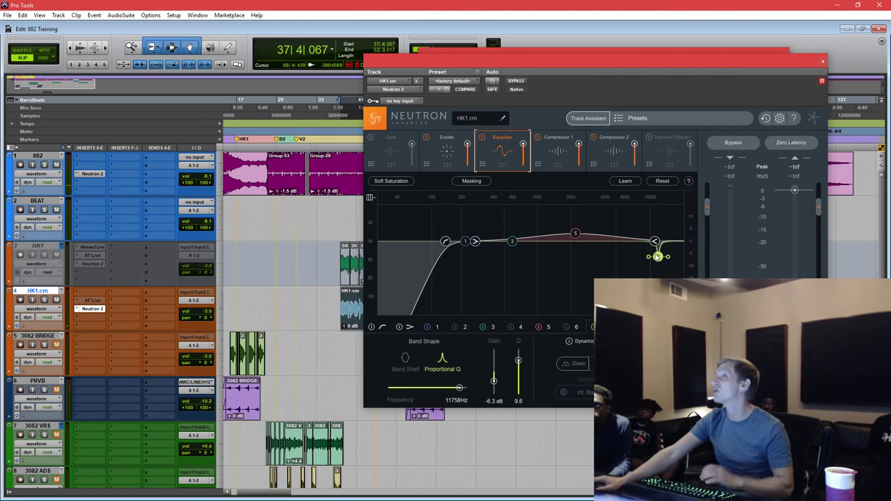
pyautogui.click(339, 204)
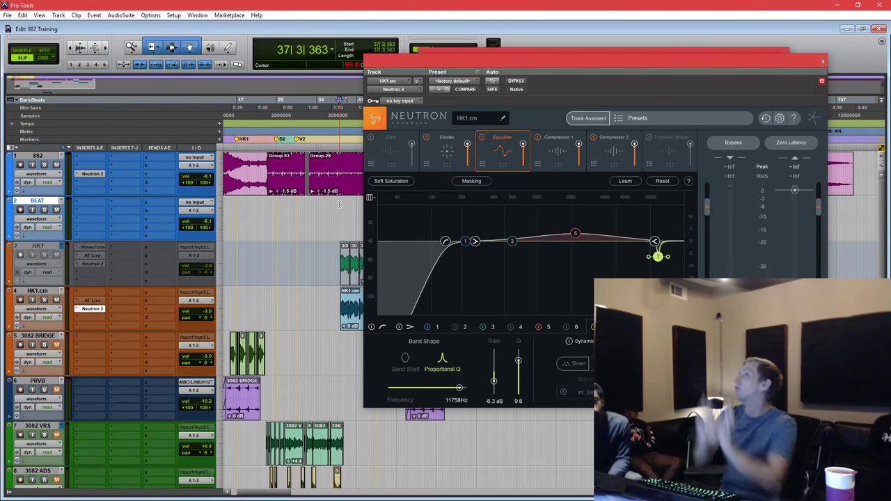
pyautogui.press('space')
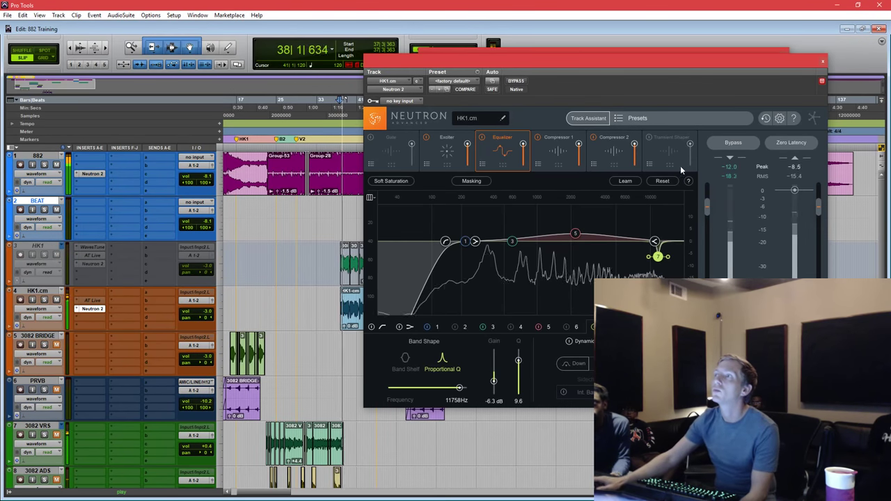
# Widen the high cut, try it between 10.7 and 12 kHz, then stop and view Compressor 2.
pyautogui.moveTo(659, 256); pyautogui.dragTo(656, 262)
pyautogui.scroll(-3, 659, 262)
pyautogui.scroll(-2, 656, 262)
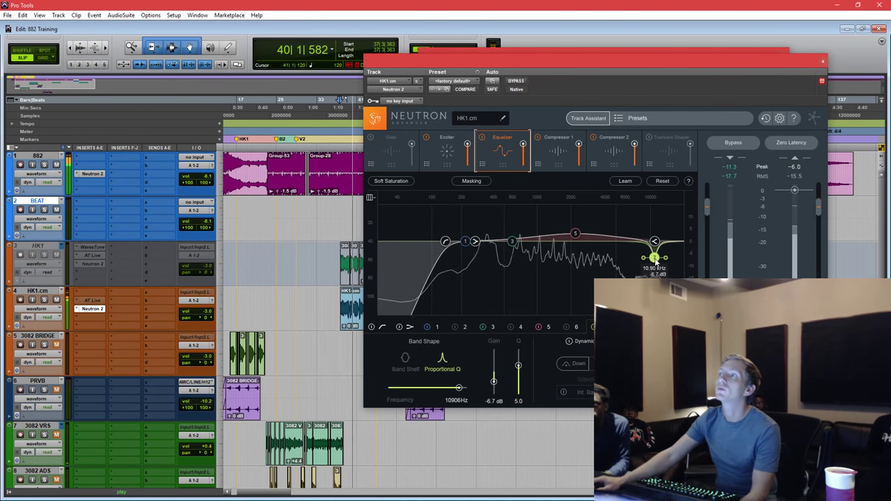
pyautogui.moveTo(657, 263); pyautogui.dragTo(662, 261)
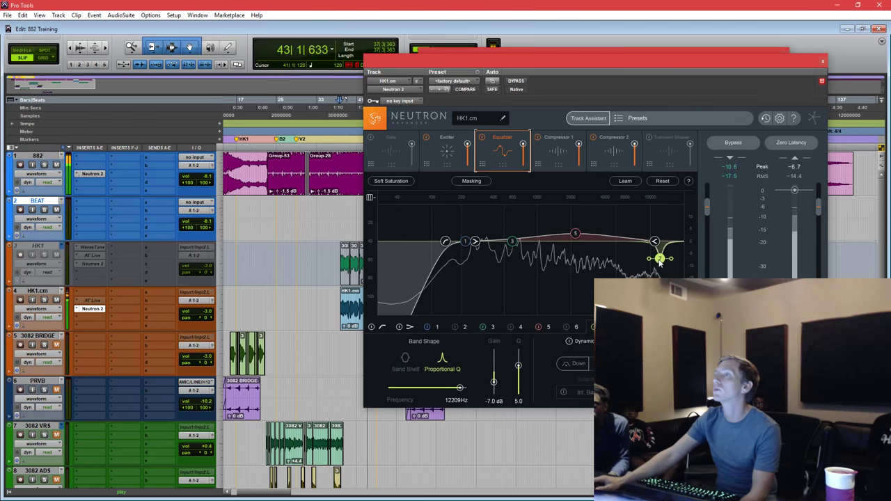
pyautogui.moveTo(660, 263); pyautogui.dragTo(664, 265)
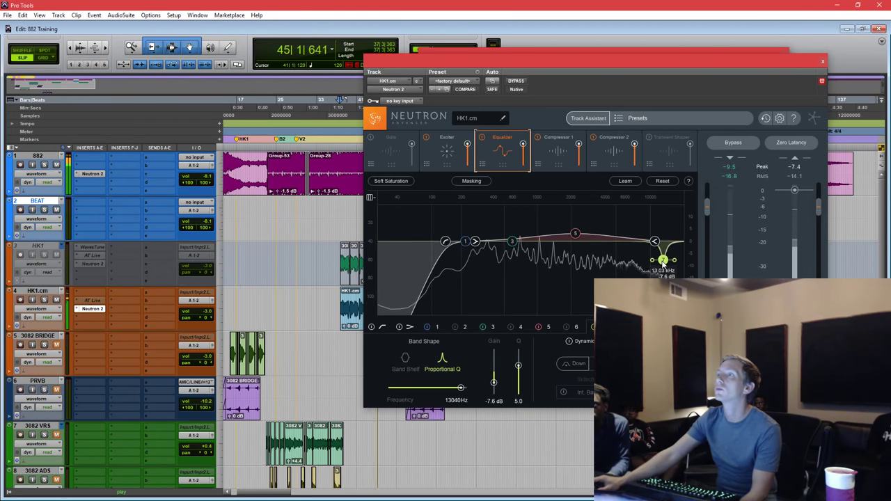
pyautogui.moveTo(663, 267); pyautogui.dragTo(654, 265)
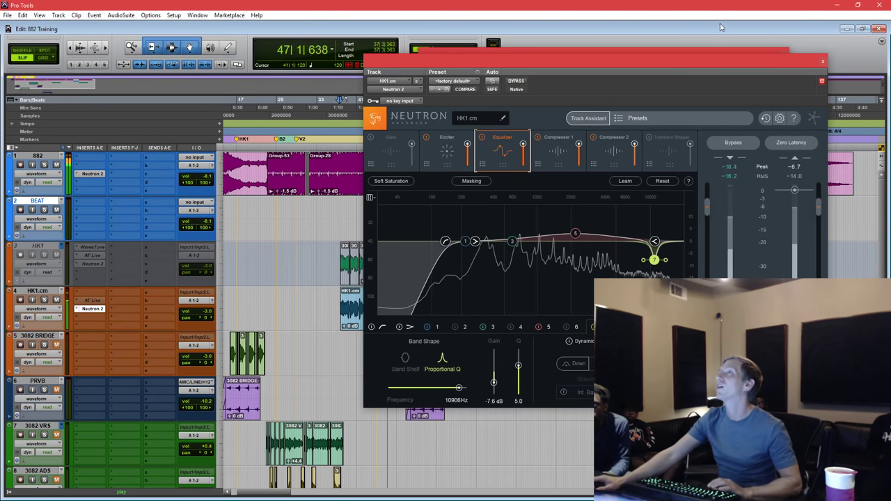
pyautogui.press('space')
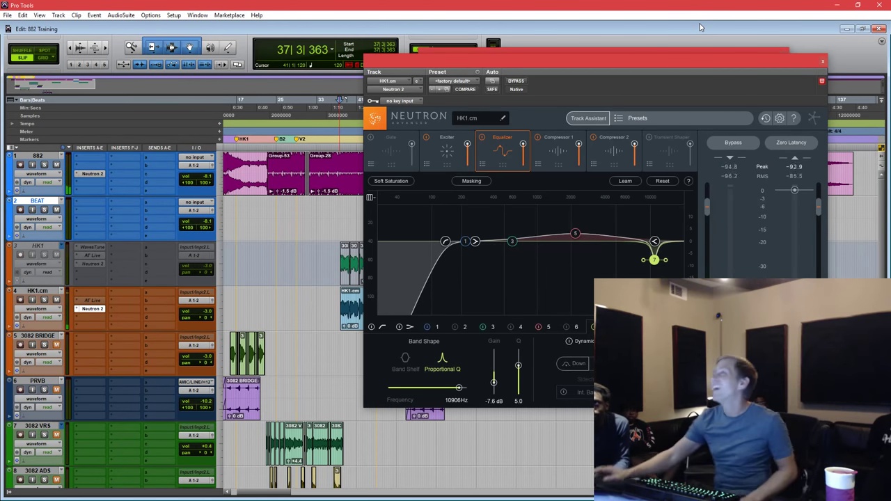
pyautogui.click(614, 152)
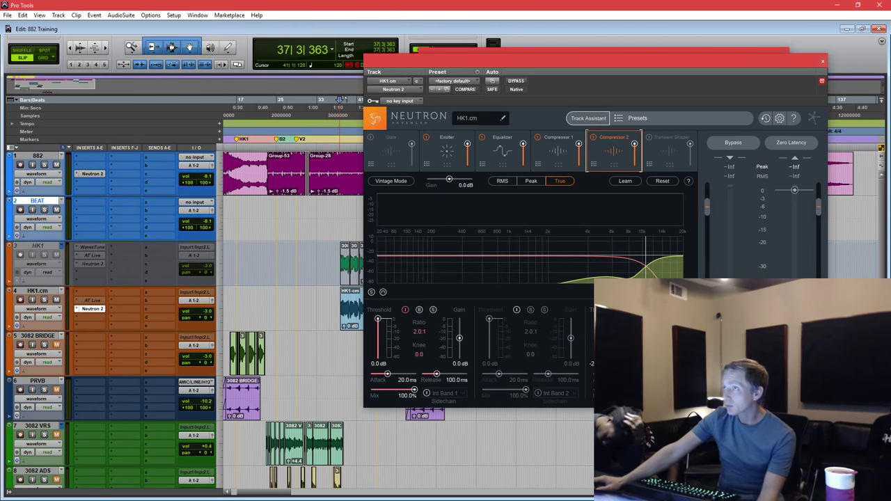
# Bypass Compressor 2, enable the Transient Shaper, raise its band split above 10 kHz and audition.
pyautogui.click(594, 137)
pyautogui.click(657, 145)
pyautogui.click(648, 137)
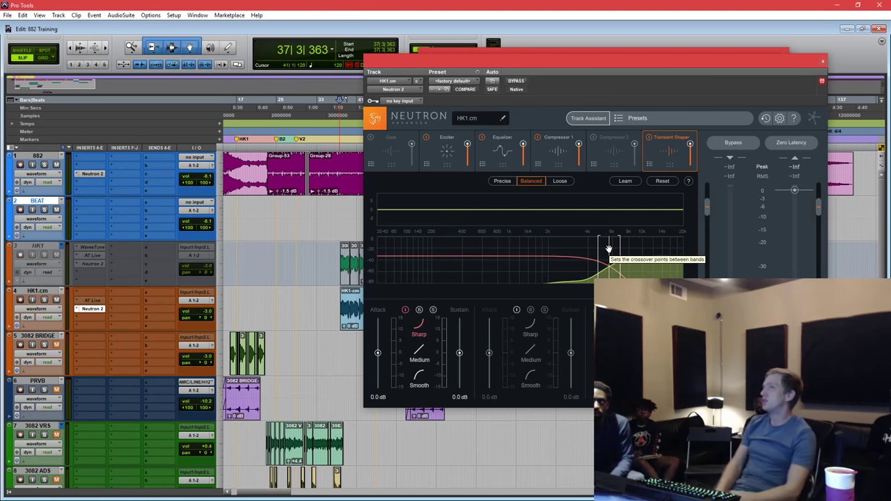
pyautogui.moveTo(608, 248); pyautogui.dragTo(652, 246)
pyautogui.press('space')
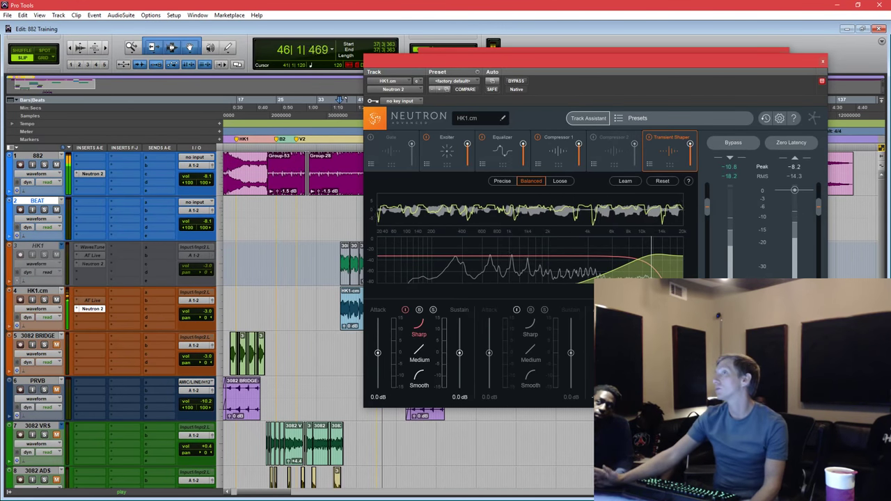
pyautogui.press('space')
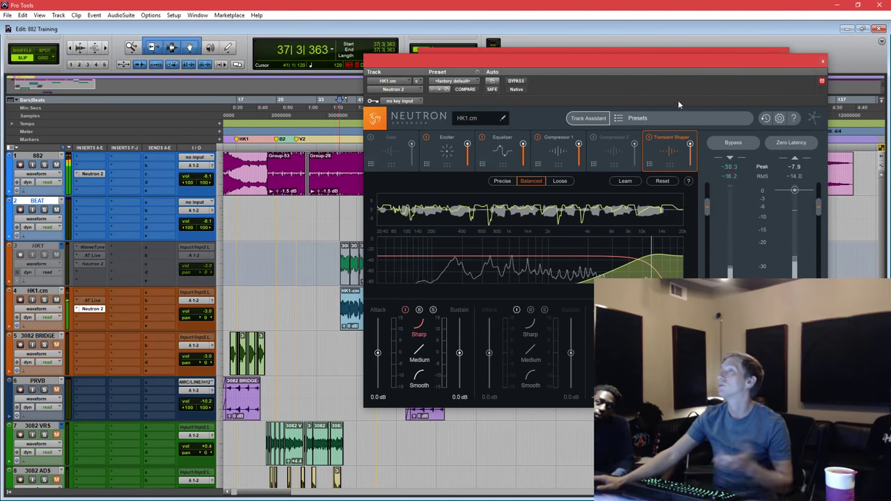
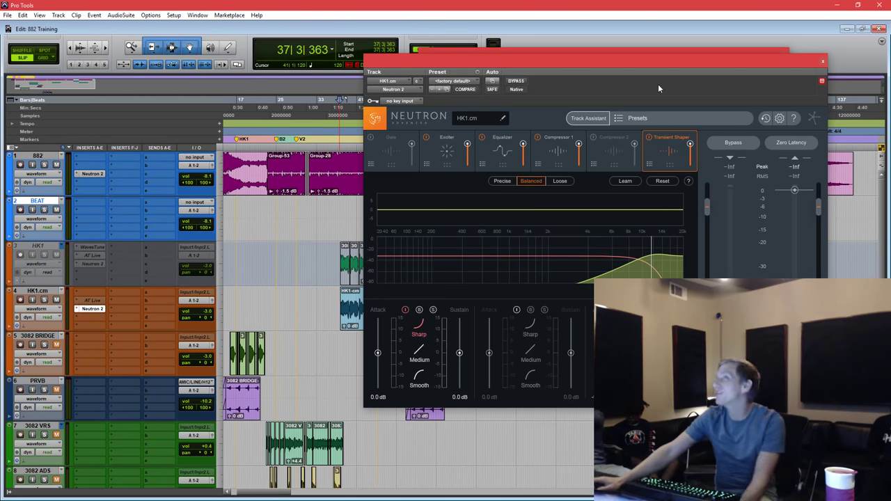
# Shift the Neutron window, then drag Compressor 2 so it follows the Transient Shaper.
pyautogui.moveTo(661, 67); pyautogui.dragTo(637, 96)
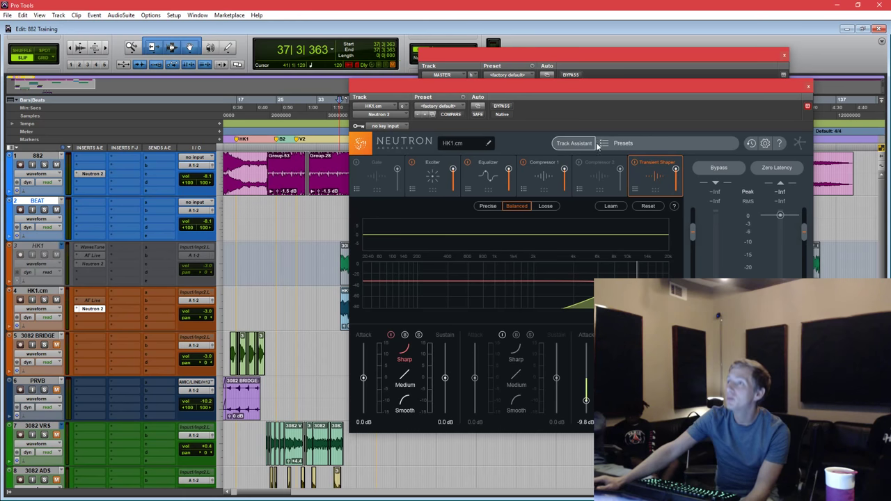
pyautogui.moveTo(579, 178); pyautogui.dragTo(648, 174)
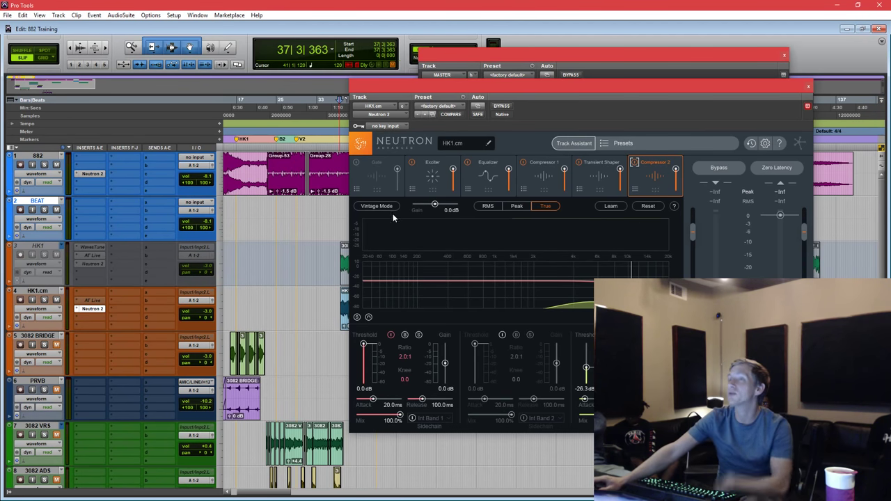
# Reset Compressor 2, turn off Vintage Mode, choose Peak, and set band 1 threshold to -16.4 dB.
pyautogui.click(647, 207)
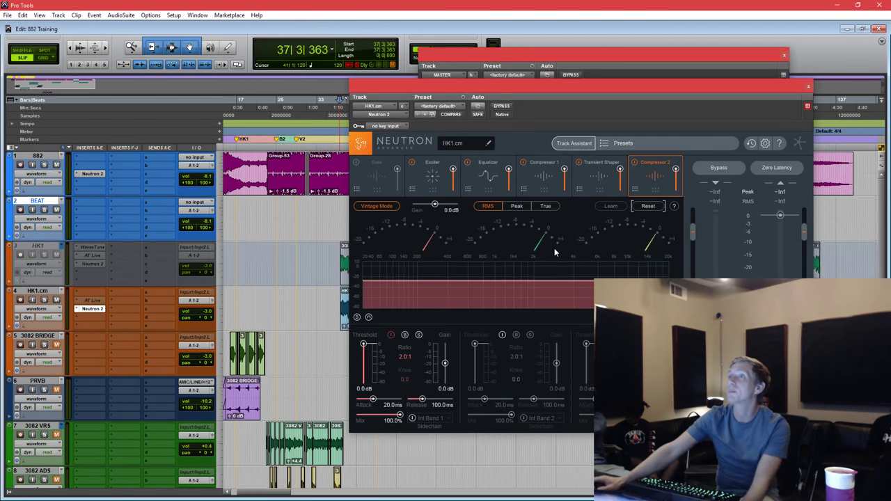
pyautogui.click(399, 207)
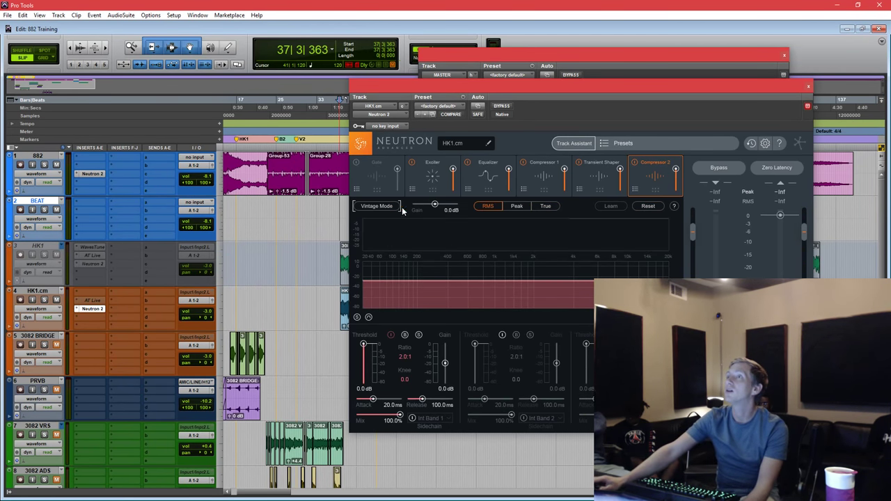
pyautogui.click(516, 207)
pyautogui.moveTo(645, 89); pyautogui.dragTo(631, 90)
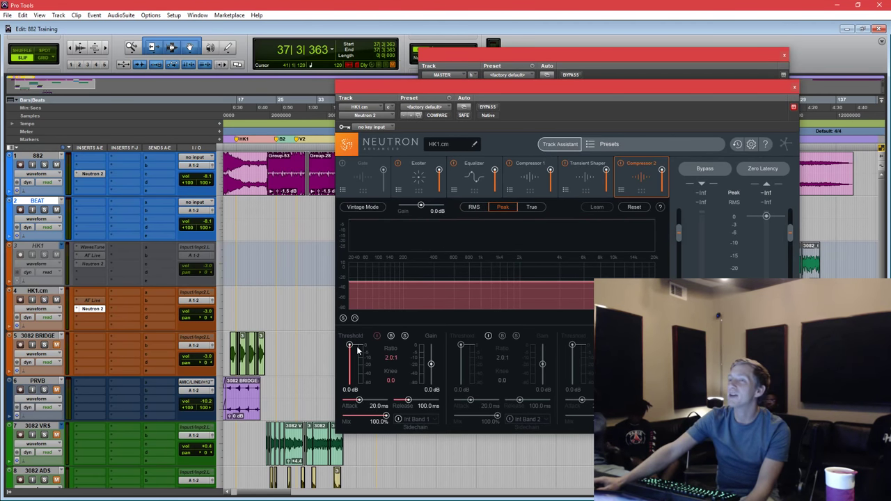
pyautogui.moveTo(350, 346); pyautogui.dragTo(349, 368)
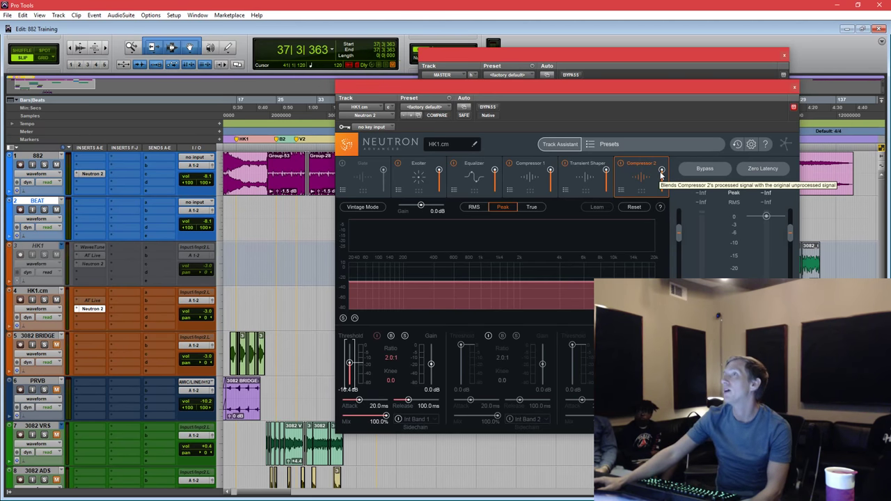
# Try blending dry signal into Compressor 2, restore full wet mix, and show the Transient Shaper.
pyautogui.moveTo(662, 173); pyautogui.dragTo(652, 190)
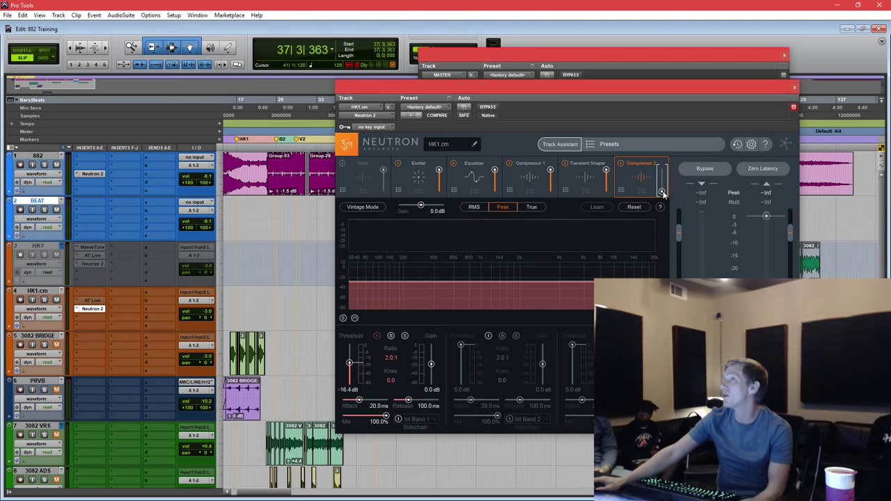
pyautogui.moveTo(664, 194); pyautogui.dragTo(669, 130)
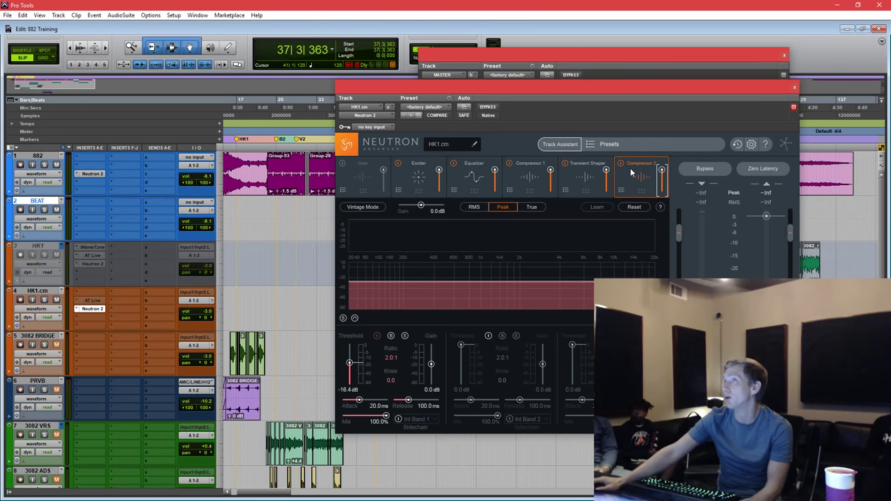
pyautogui.click(597, 174)
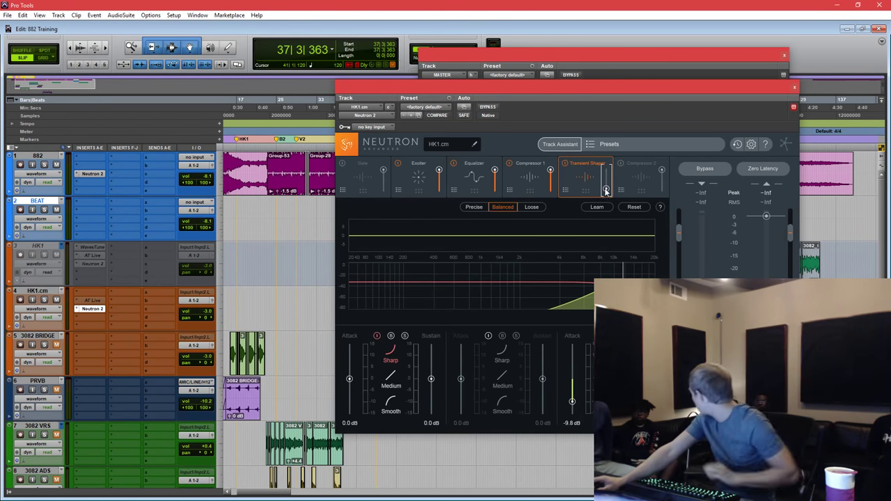
# Pull the Transient Shaper mix all the way down while auditioning the vocal.
pyautogui.press('space')
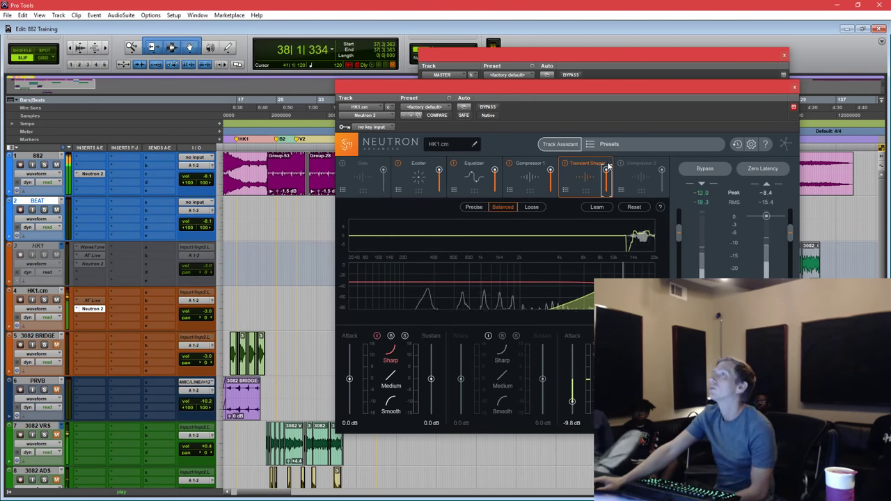
pyautogui.moveTo(607, 170); pyautogui.dragTo(608, 169)
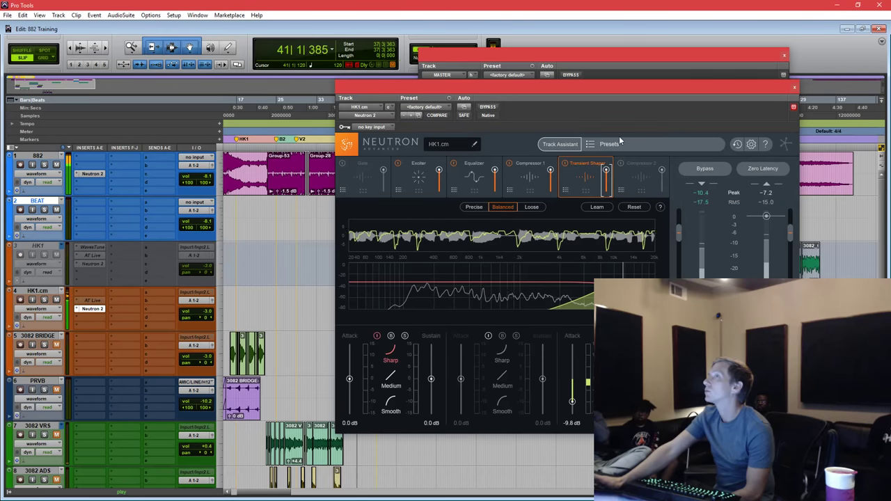
pyautogui.press('space')
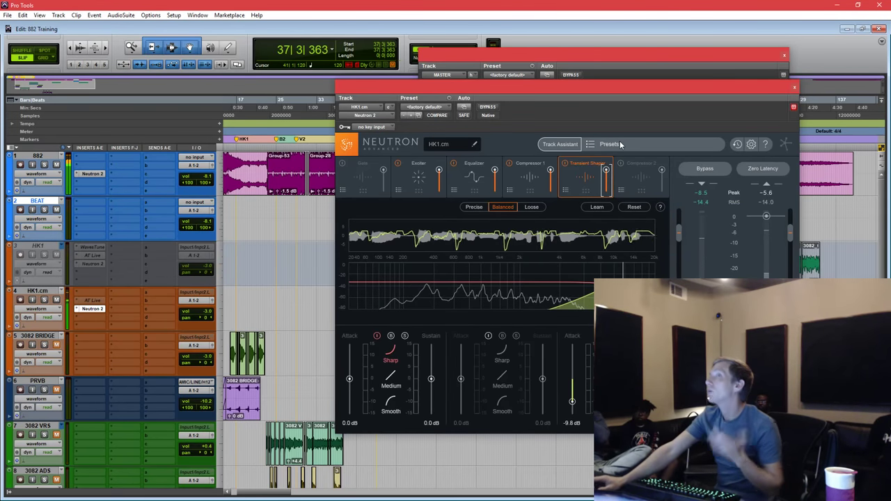
# Trial a band 7 EQ boost near 9121 Hz, 9.5 dB, then reset it to 5000 Hz, 0.0 dB.
pyautogui.click(481, 174)
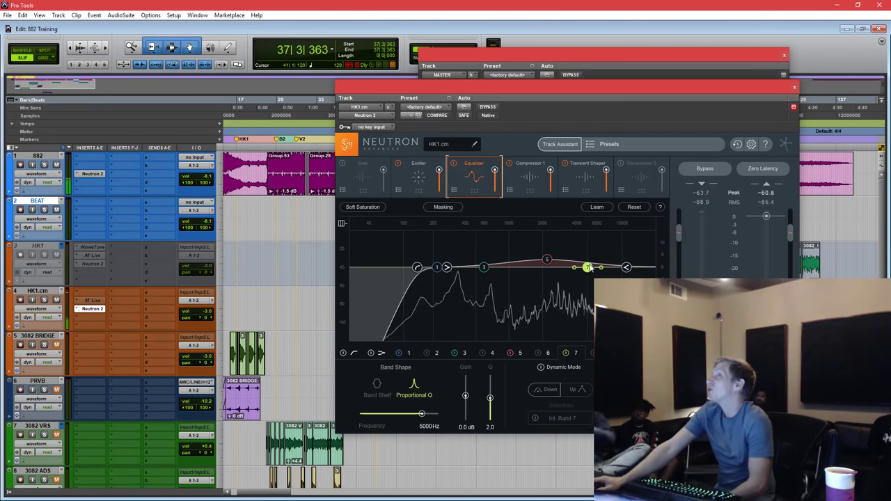
pyautogui.scroll(-5, 588, 268)
pyautogui.moveTo(589, 267); pyautogui.dragTo(625, 247)
pyautogui.moveTo(619, 246); pyautogui.dragTo(618, 247)
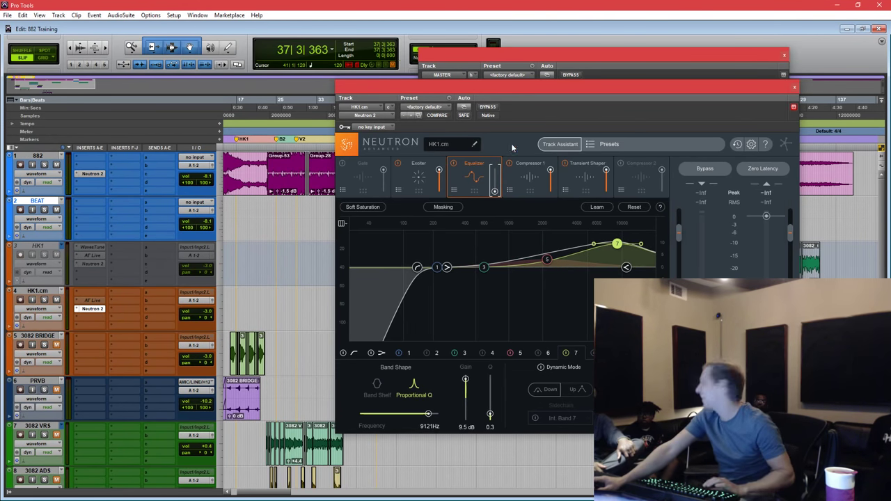
pyautogui.press('space')
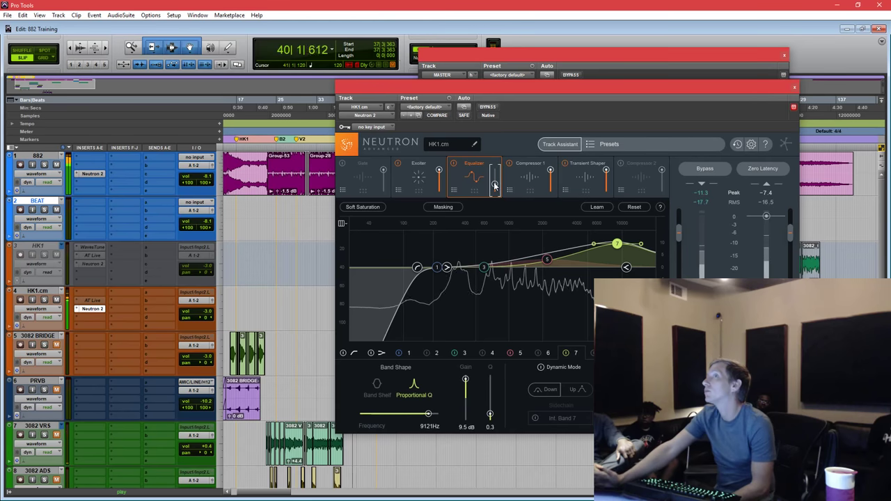
pyautogui.press('space')
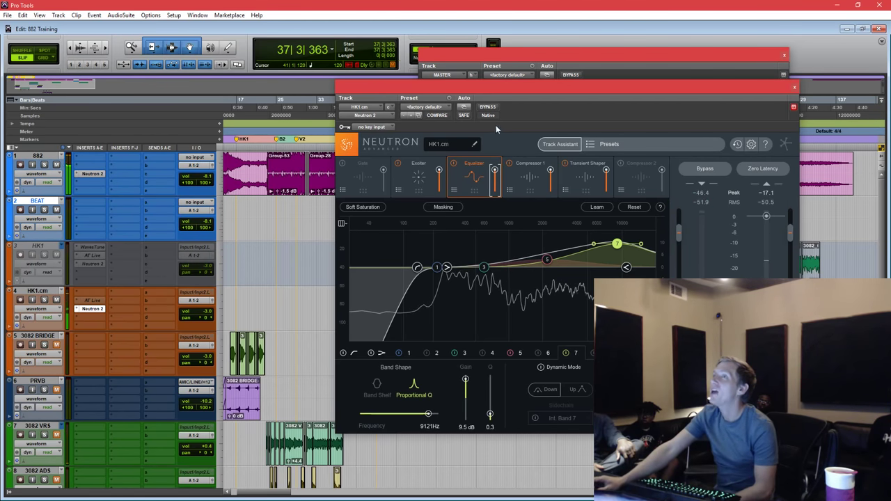
pyautogui.doubleClick(618, 243)
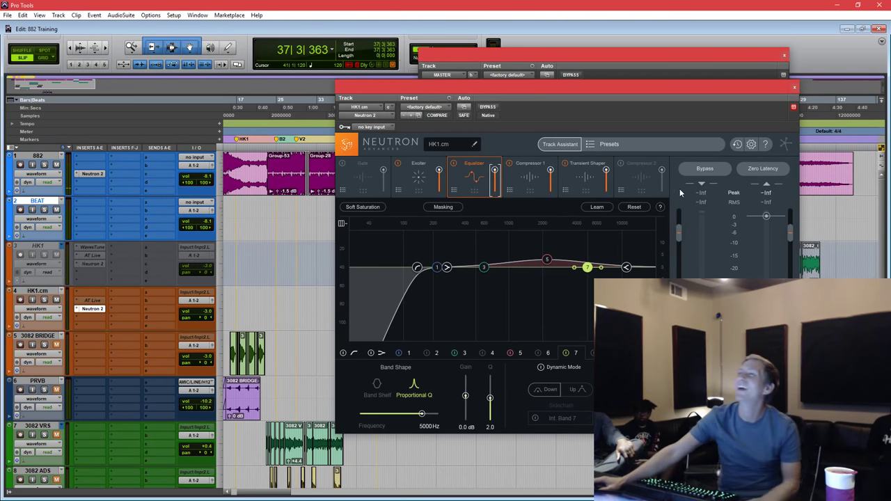
# Enable Compressor 2 with 0.30 ms attack and 50 ms release.
pyautogui.click(644, 183)
pyautogui.click(620, 164)
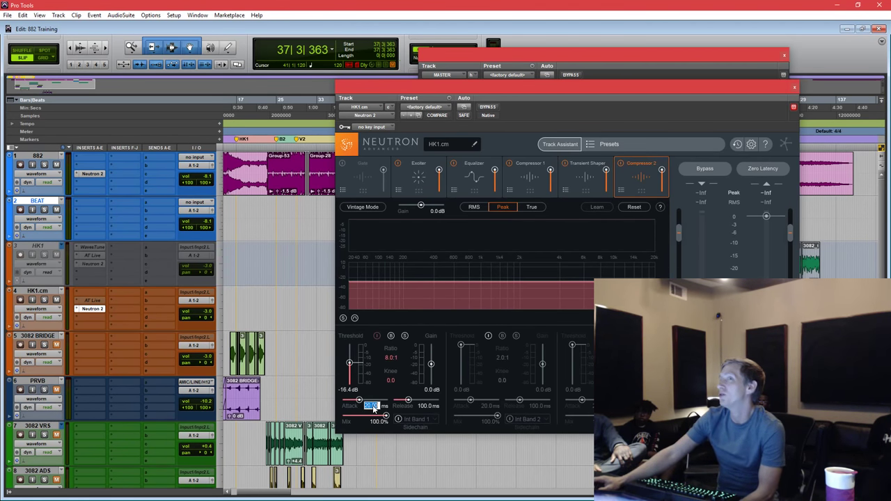
pyautogui.click(427, 406)
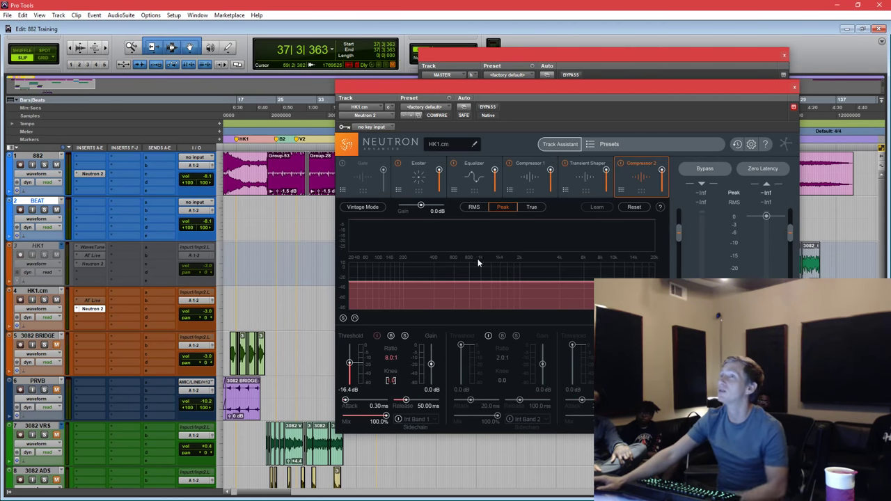
# Lower Compressor 2's threshold to -18.5 dB and raise its gain to 8.6 dB, auditioning each.
pyautogui.press('space')
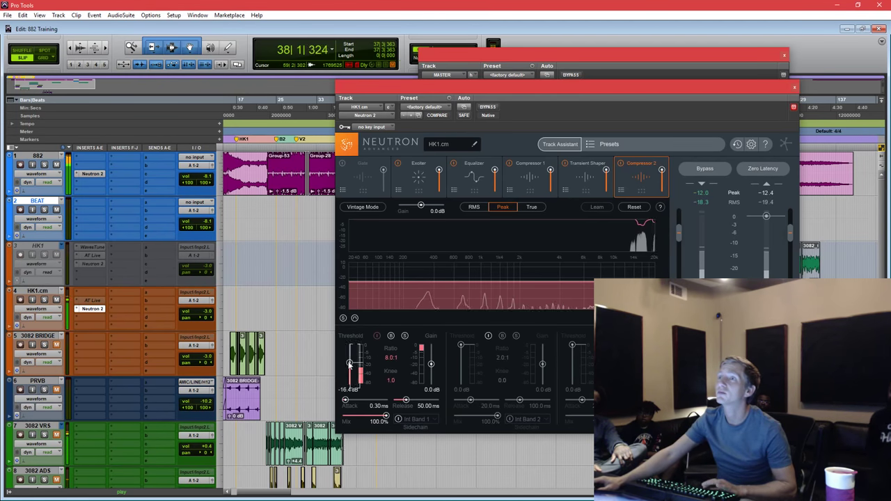
pyautogui.moveTo(350, 363); pyautogui.dragTo(350, 363)
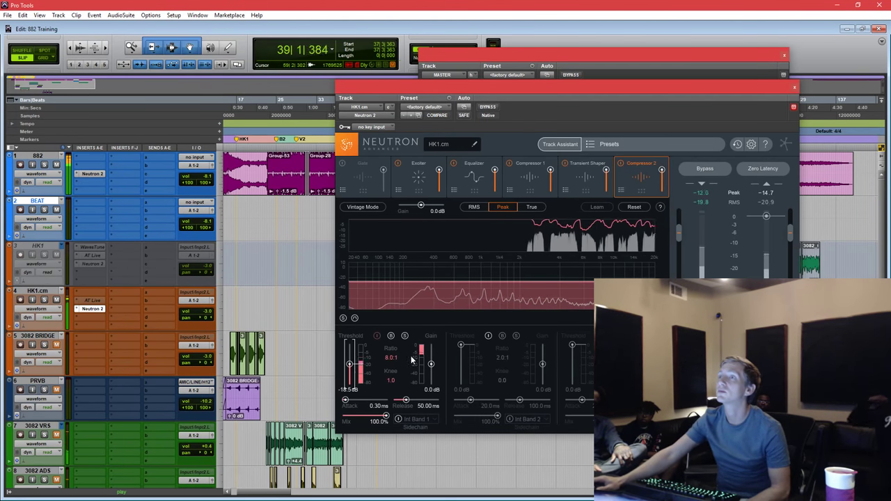
pyautogui.press('space')
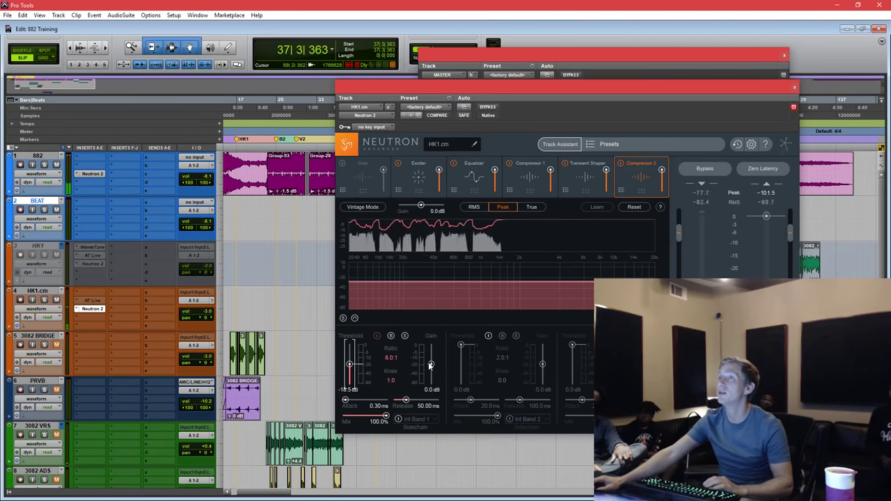
pyautogui.moveTo(431, 366); pyautogui.dragTo(431, 359)
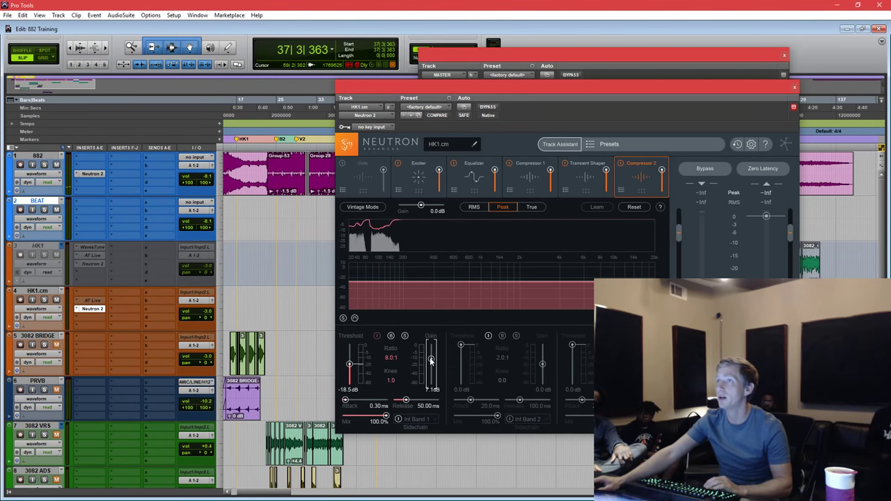
pyautogui.press('space')
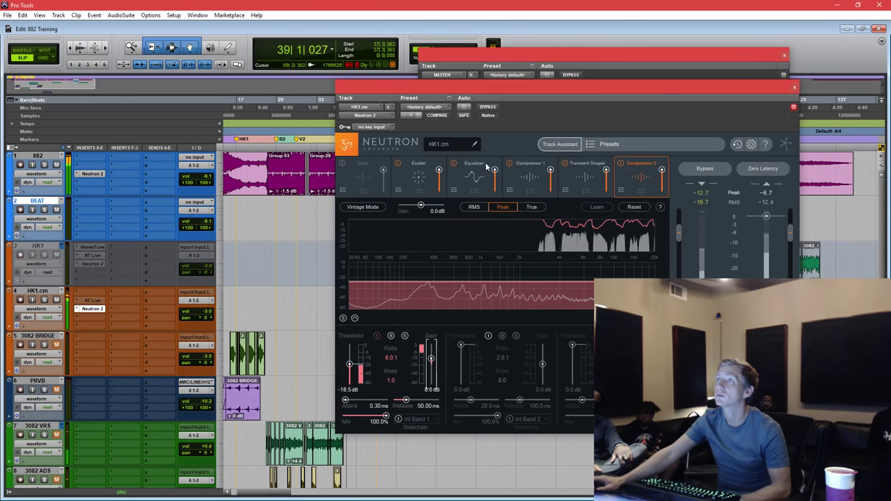
pyautogui.press('space')
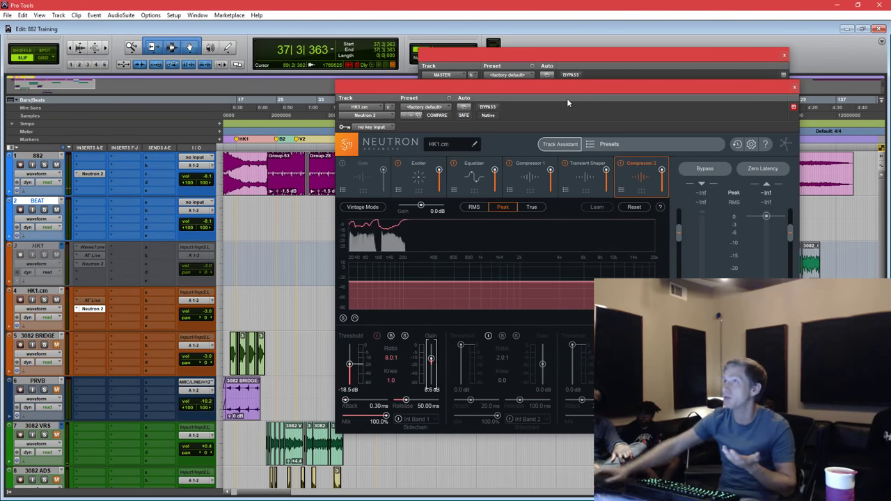
# Pull Compressor 2's mix fully down and compare the sound in playback.
pyautogui.moveTo(664, 173); pyautogui.dragTo(647, 261)
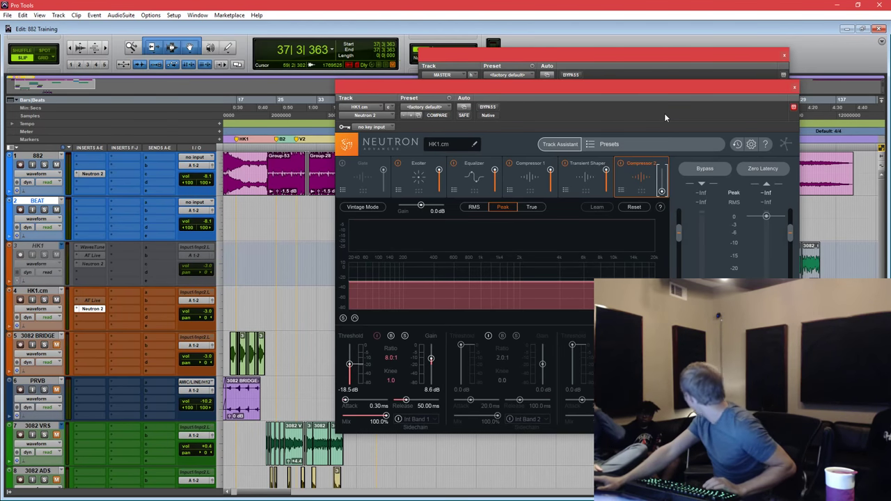
pyautogui.press('space')
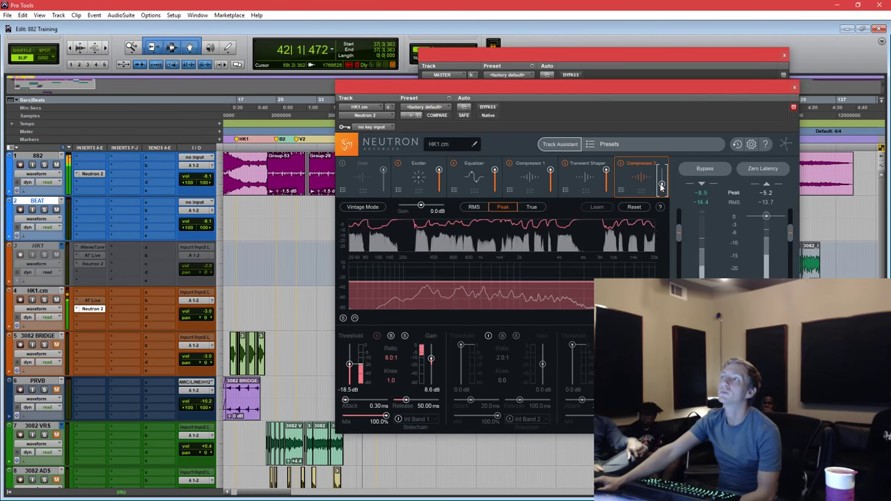
pyautogui.click(475, 175)
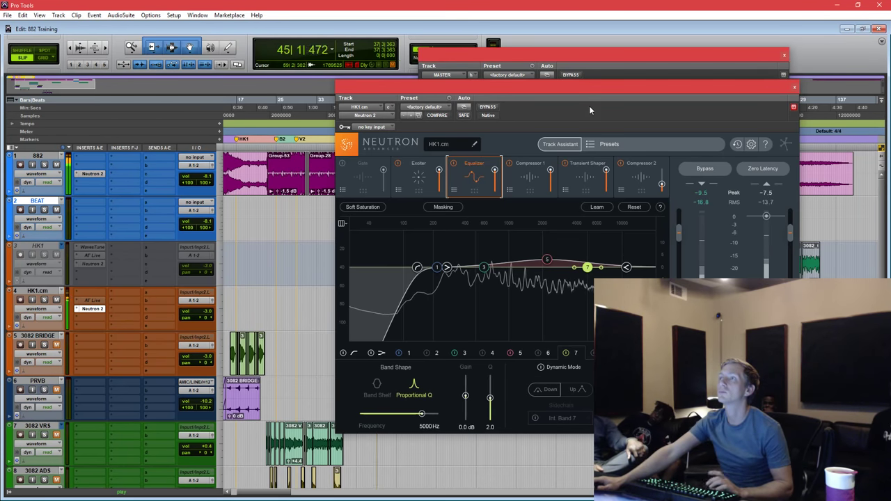
# Stop playback and select EQ band 3 at 600 Hz, 0.0 dB, Q 1.2.
pyautogui.press('space')
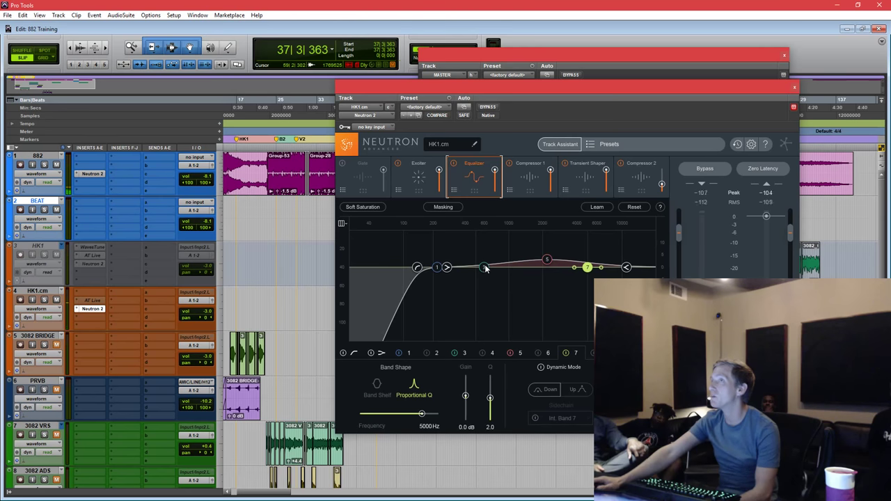
pyautogui.click(484, 268)
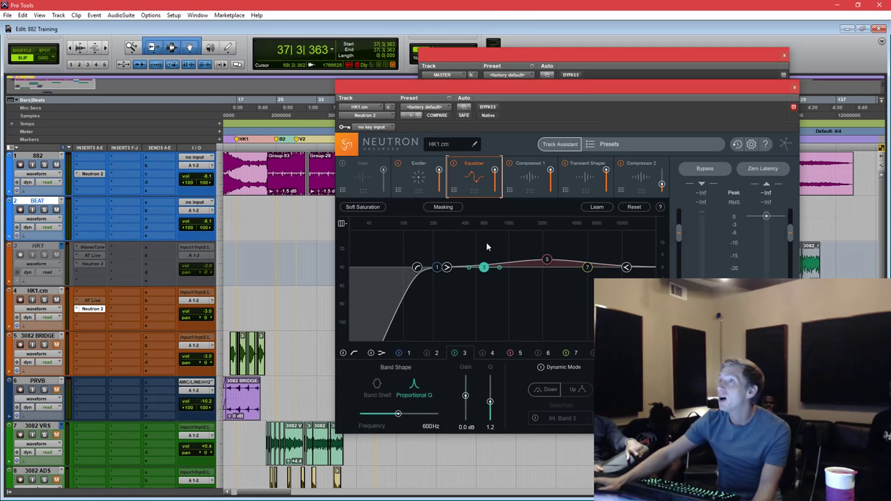
# Back in the EQ, cut band 3 lower toward 363 Hz while the vocal plays.
pyautogui.moveTo(613, 85); pyautogui.dragTo(579, 92)
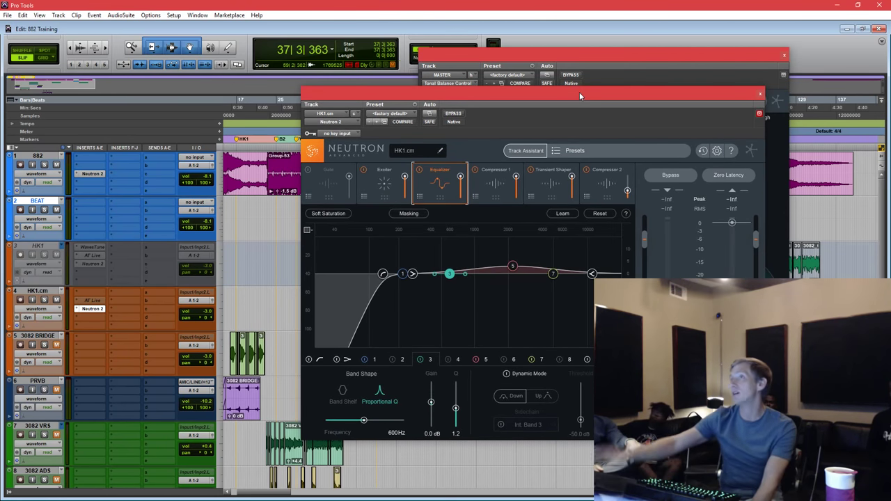
pyautogui.click(610, 172)
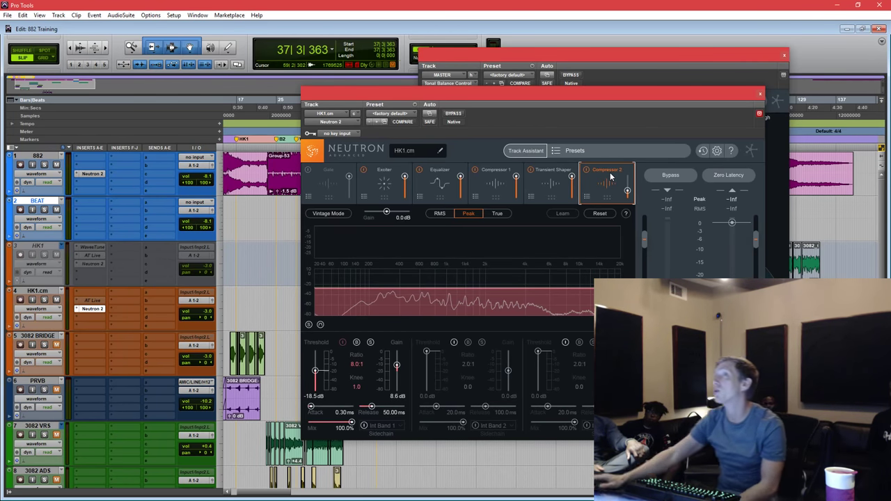
pyautogui.click(444, 191)
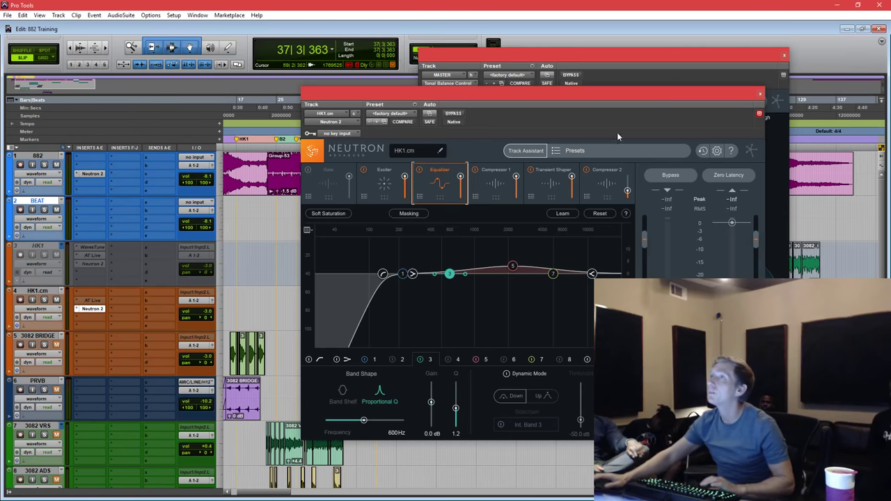
pyautogui.press('space')
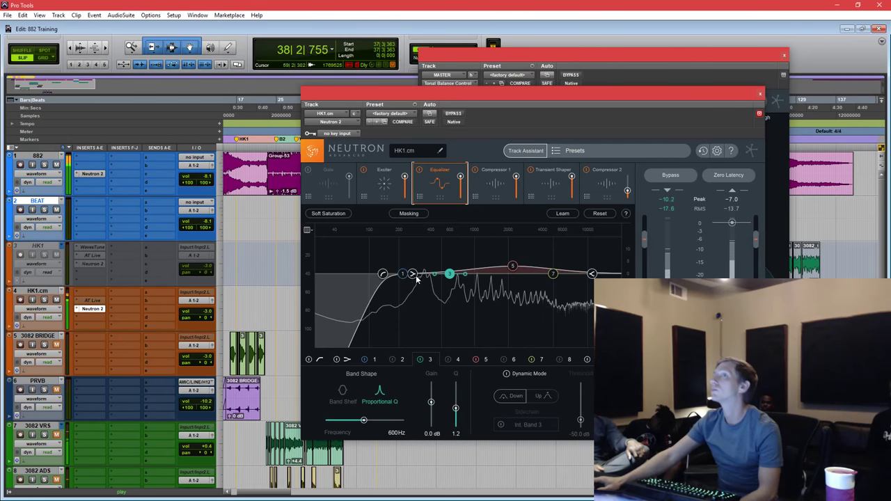
pyautogui.moveTo(450, 276); pyautogui.dragTo(436, 279)
pyautogui.scroll(-2, 429, 277)
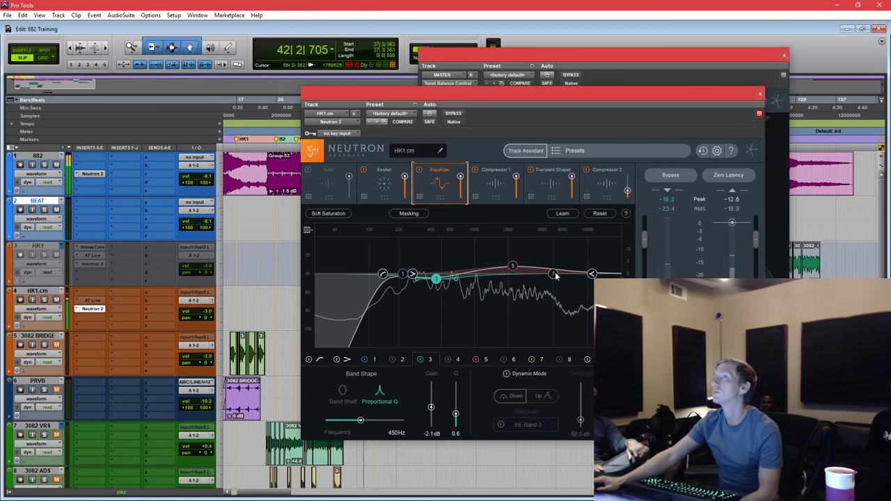
# Reset band 7 after a trial move, raise the high-pass to about 186 Hz, and confirm band 3.
pyautogui.moveTo(553, 274); pyautogui.dragTo(437, 280)
pyautogui.scroll(-5, 479, 269)
pyautogui.doubleClick(474, 274)
pyautogui.moveTo(383, 274); pyautogui.dragTo(392, 274)
pyautogui.click(432, 278)
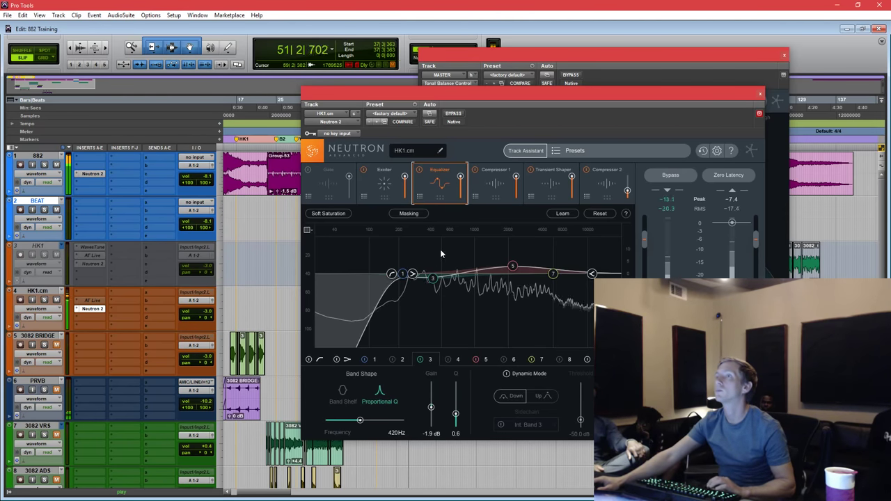
pyautogui.click(630, 196)
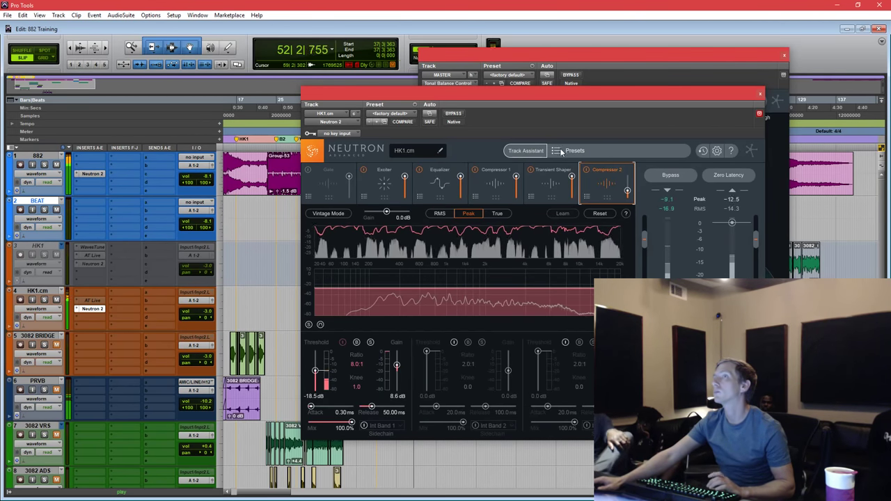
# Enable Exciter bands 2 and 3 with crossovers near 854 Hz and 3.5 kHz.
pyautogui.press('space')
pyautogui.press('space')
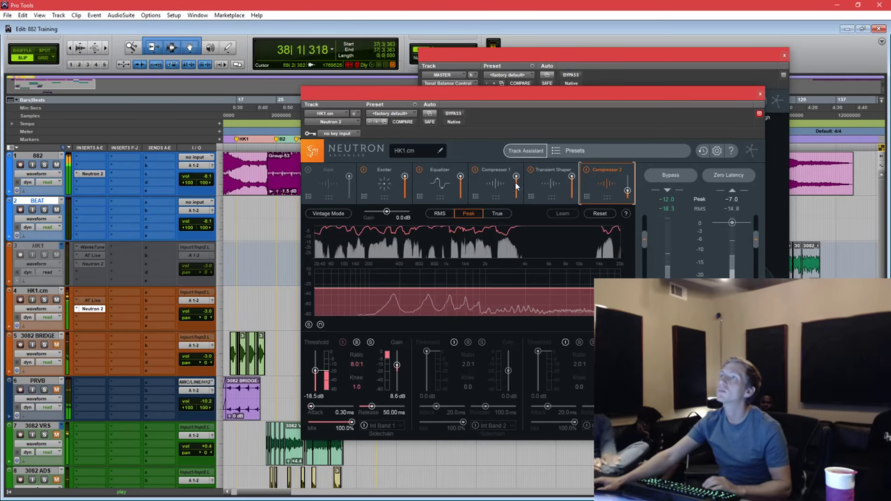
pyautogui.click(387, 181)
pyautogui.click(445, 171)
pyautogui.click(382, 181)
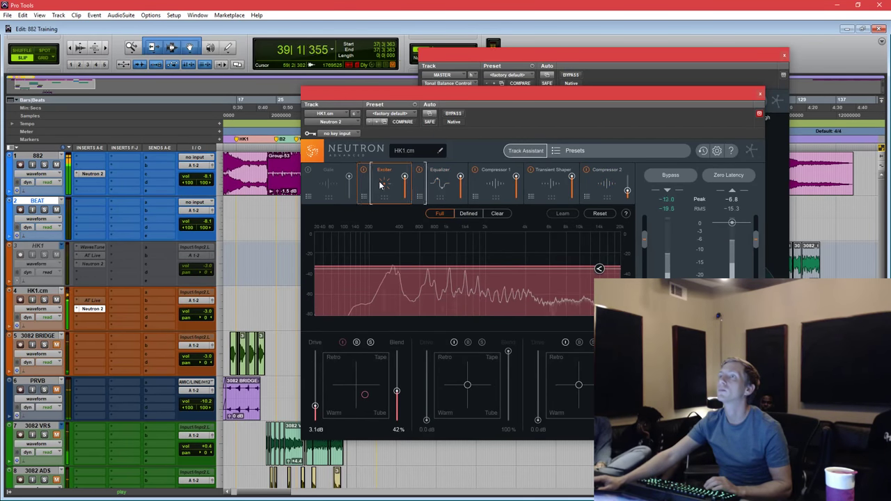
pyautogui.click(454, 342)
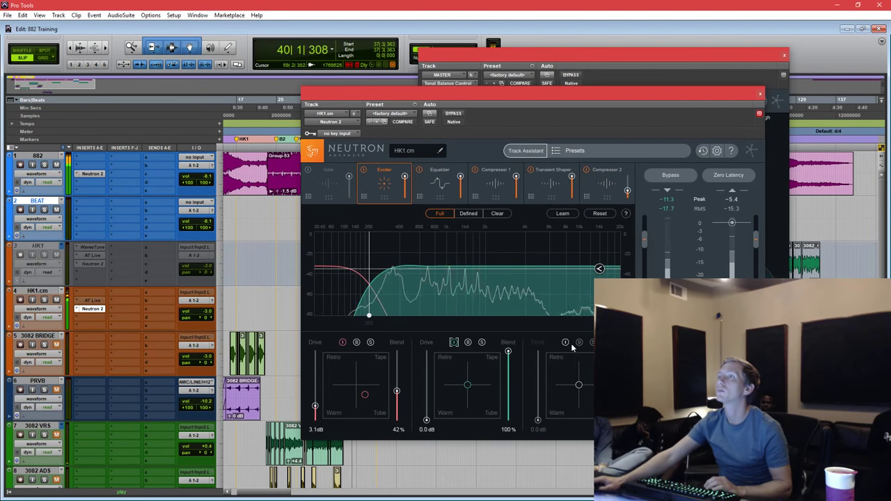
pyautogui.click(564, 342)
pyautogui.moveTo(367, 291); pyautogui.dragTo(445, 263)
pyautogui.moveTo(550, 260); pyautogui.dragTo(518, 261)
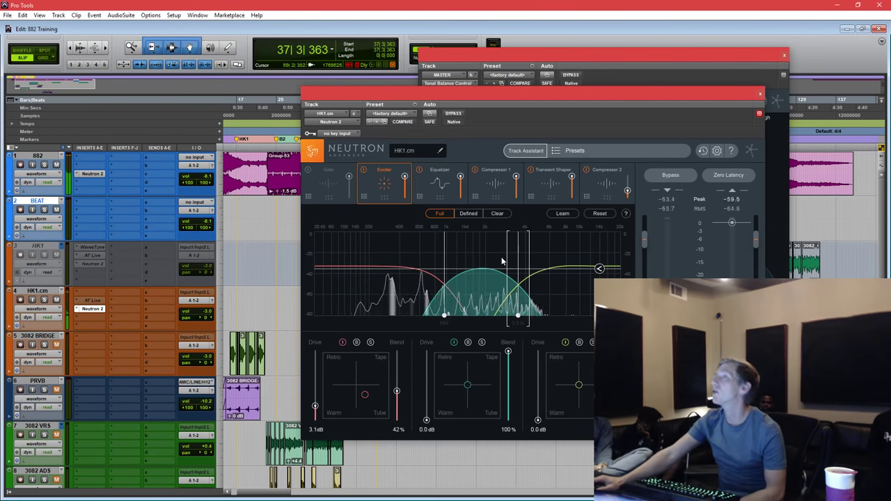
pyautogui.moveTo(520, 248); pyautogui.dragTo(527, 249)
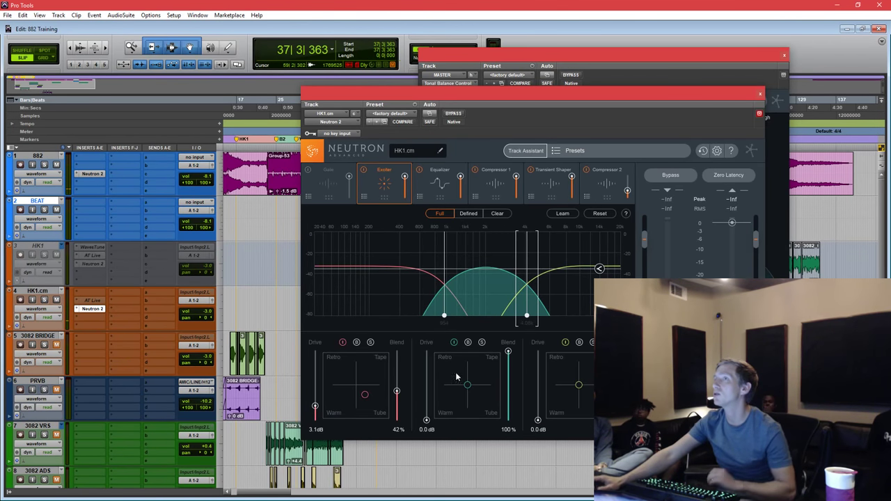
# Solo the middle Exciter band, set drive about 4.3 dB and blend 79%, and band 1 blend 25%.
pyautogui.click(482, 342)
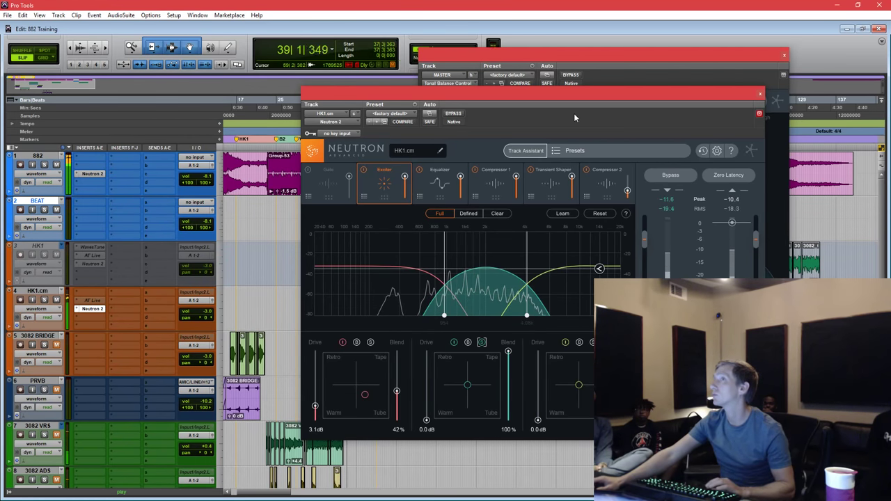
pyautogui.press('space')
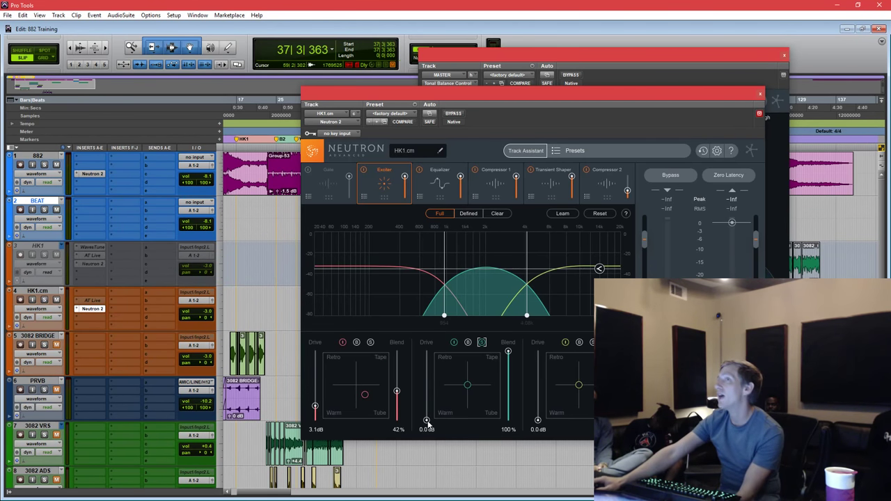
pyautogui.moveTo(427, 420); pyautogui.dragTo(427, 411)
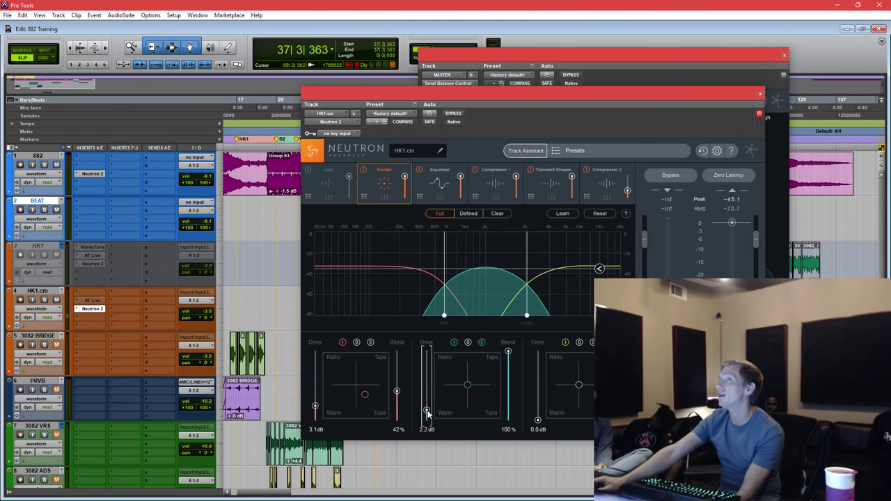
pyautogui.click(472, 393)
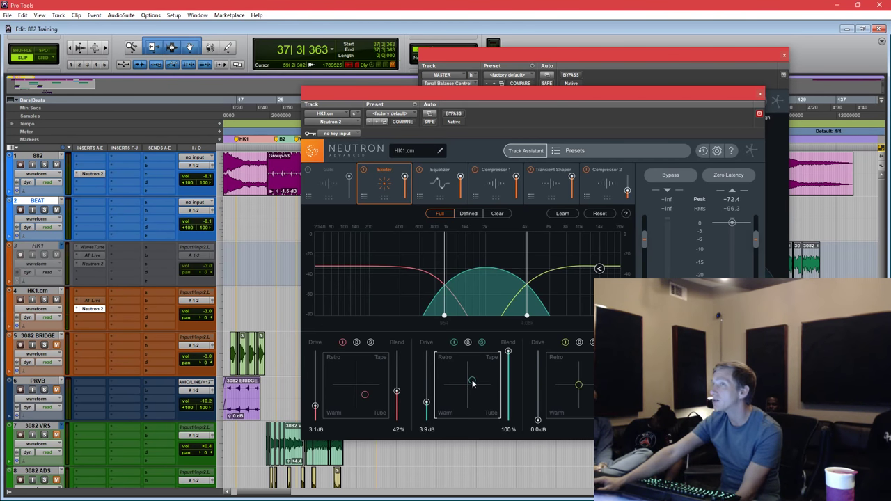
pyautogui.moveTo(427, 403); pyautogui.dragTo(427, 397)
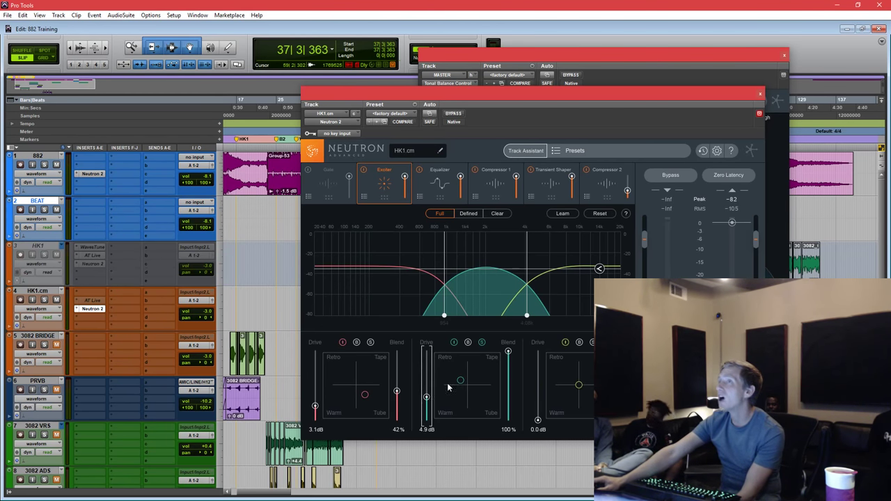
pyautogui.moveTo(509, 353); pyautogui.dragTo(508, 421)
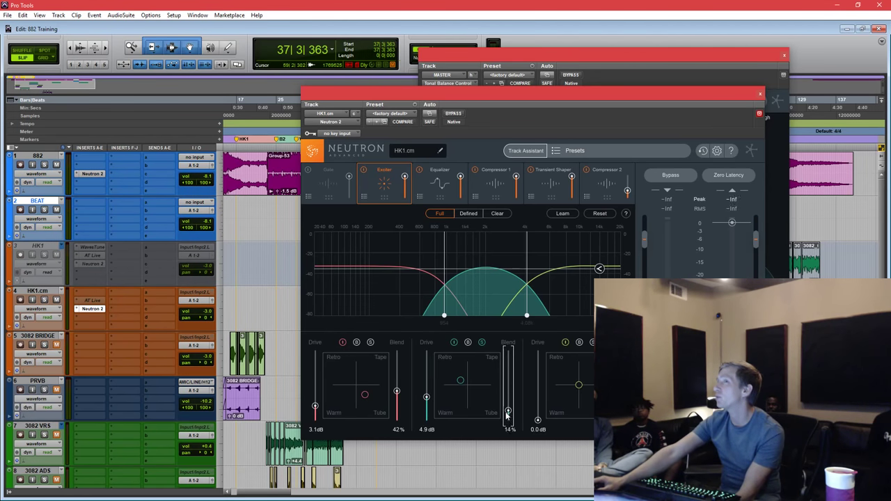
pyautogui.moveTo(427, 397); pyautogui.dragTo(427, 403)
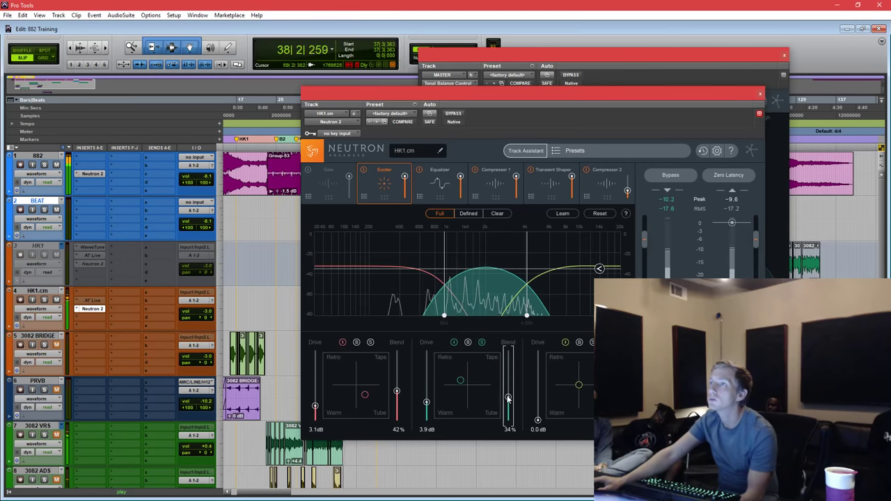
pyautogui.moveTo(509, 410); pyautogui.dragTo(508, 396)
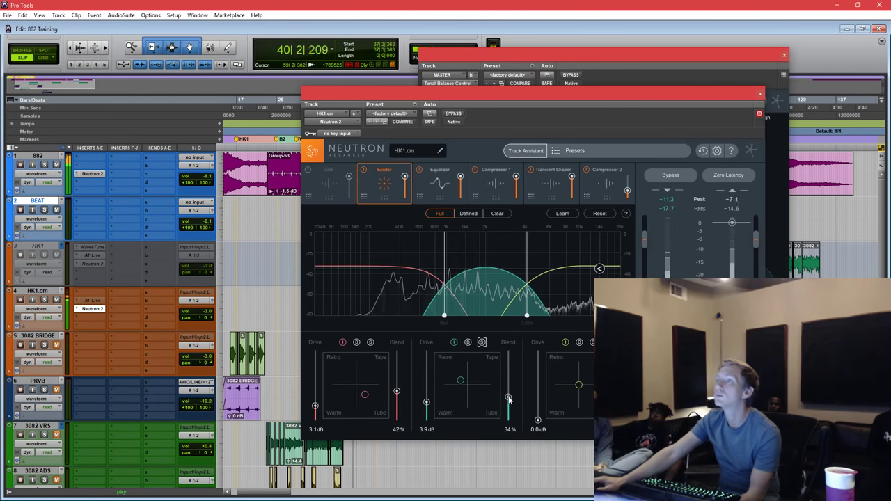
pyautogui.moveTo(509, 398); pyautogui.dragTo(508, 366)
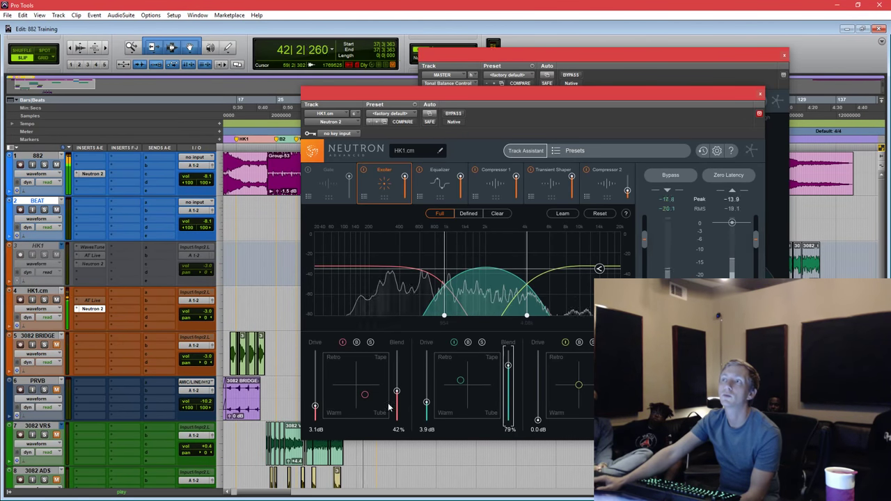
pyautogui.moveTo(397, 391); pyautogui.dragTo(427, 400)
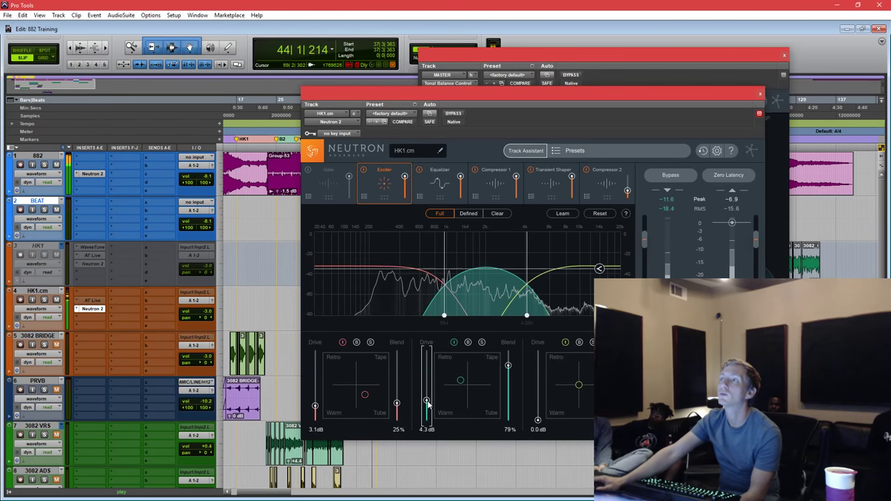
# Reshape the vocal EQ: band 3 to 355 Hz at -2.3 dB, band 5 +2 dB near 2.6 kHz.
pyautogui.click(448, 187)
pyautogui.moveTo(432, 282); pyautogui.dragTo(437, 280)
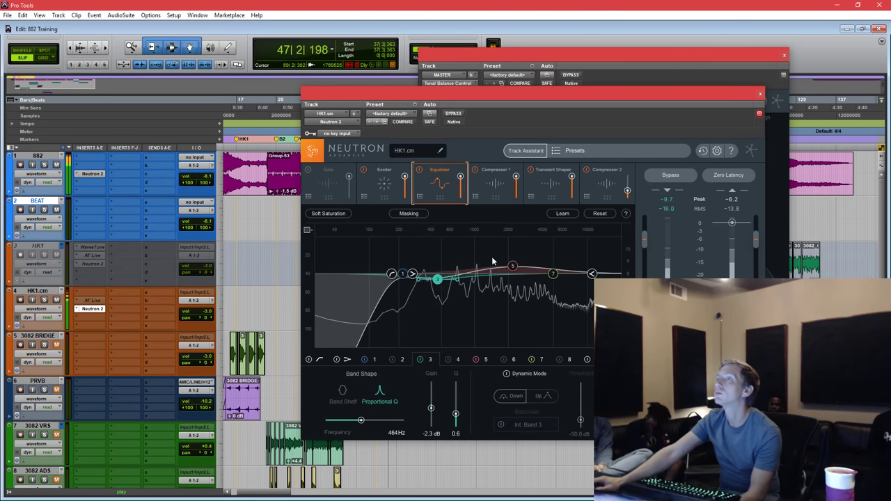
pyautogui.moveTo(513, 266); pyautogui.dragTo(521, 270)
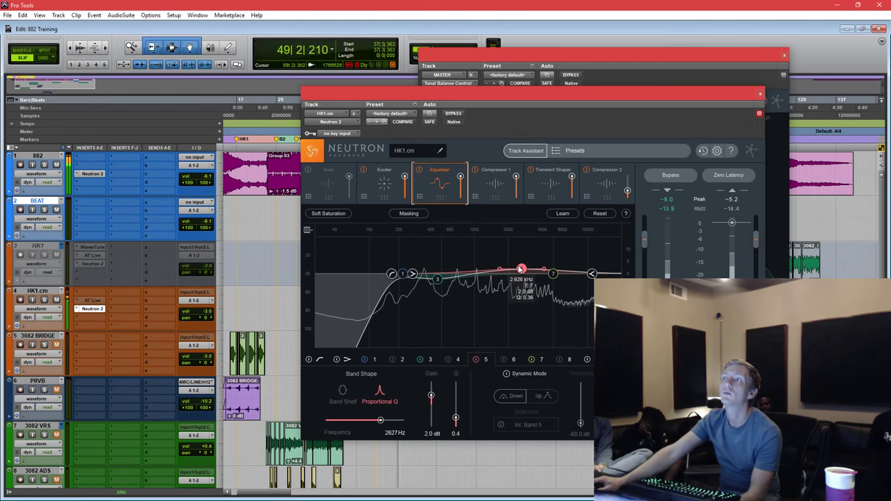
pyautogui.moveTo(438, 279); pyautogui.dragTo(425, 279)
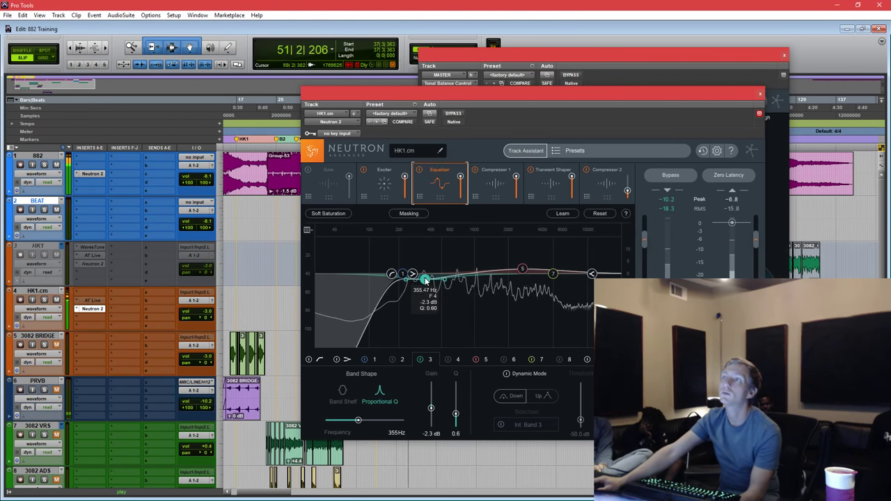
# Close the Neutron and Tonal Balance Control plugin windows and stop playback.
pyautogui.click(761, 96)
pyautogui.press('space')
pyautogui.moveTo(705, 56); pyautogui.dragTo(726, 104)
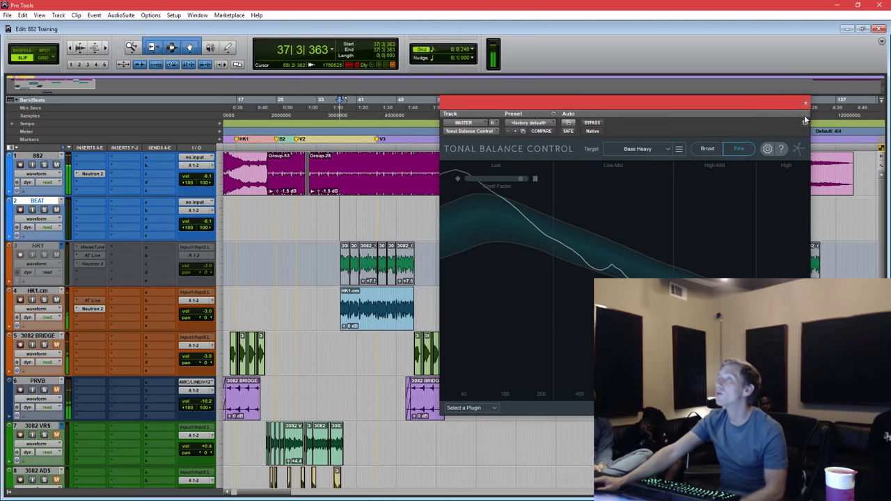
pyautogui.click(806, 105)
# Play the HK1.cm clip and compare it with Neutron 2 bypassed and re-enabled.
pyautogui.click(376, 306)
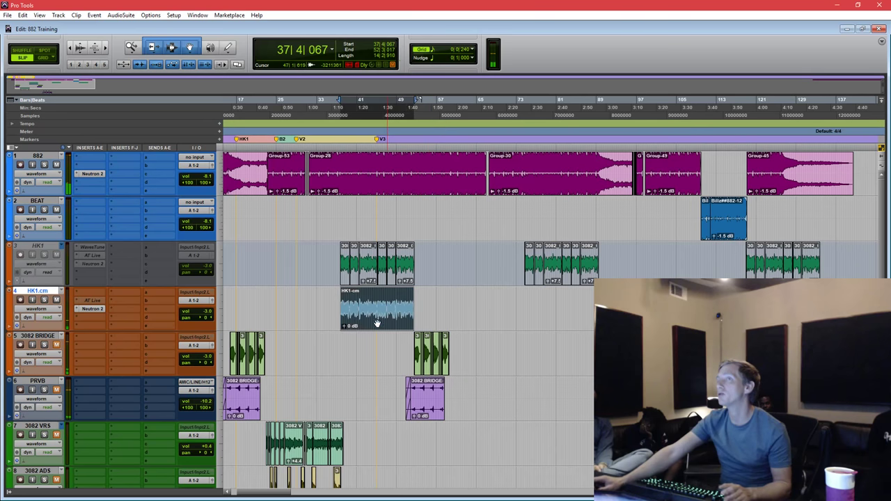
pyautogui.press('space')
pyautogui.keyDown('ctrl'); pyautogui.click(97, 309); pyautogui.keyUp('ctrl')
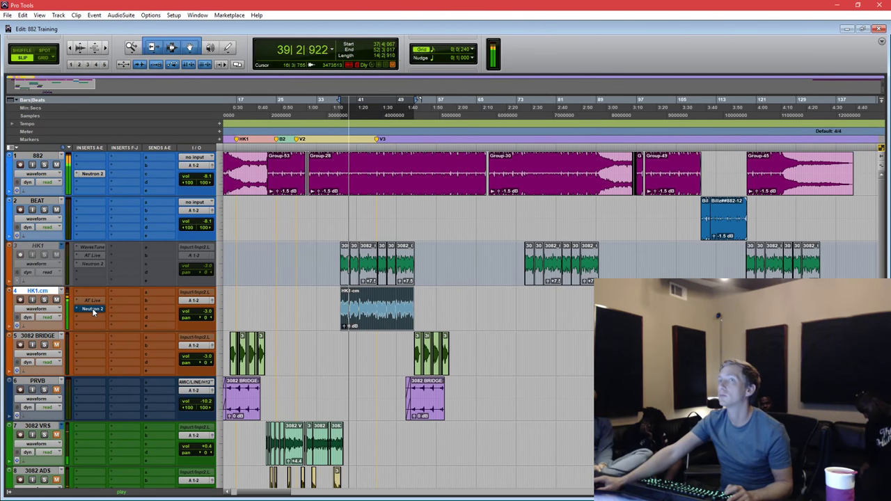
pyautogui.keyDown('ctrl'); pyautogui.click(92, 308); pyautogui.keyUp('ctrl')
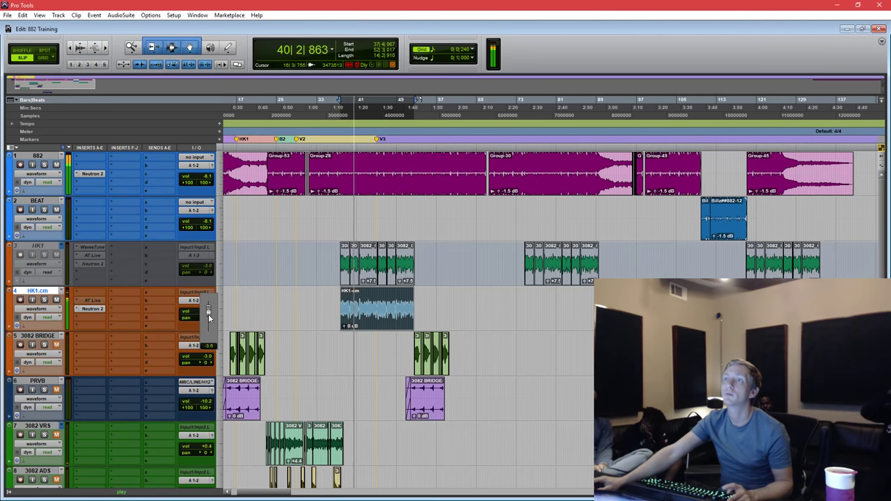
pyautogui.press('space')
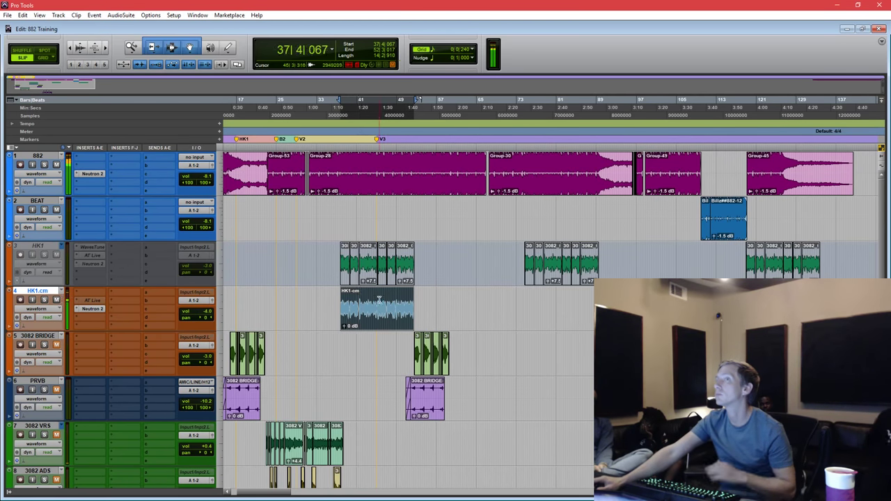
# Set the playback start point on track 1 near bar 37.
pyautogui.moveTo(425, 305); pyautogui.dragTo(340, 306)
pyautogui.click(361, 306)
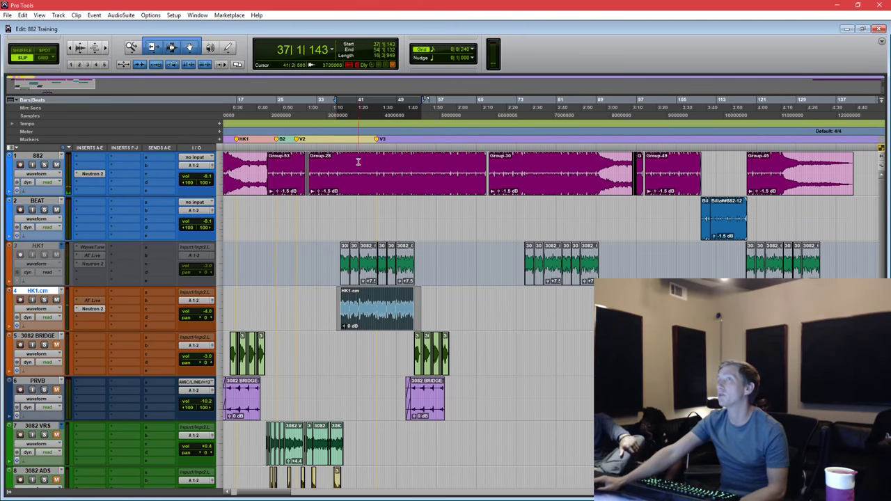
pyautogui.scroll(-1, 352, 265)
pyautogui.doubleClick(363, 264)
pyautogui.scroll(1, 348, 209)
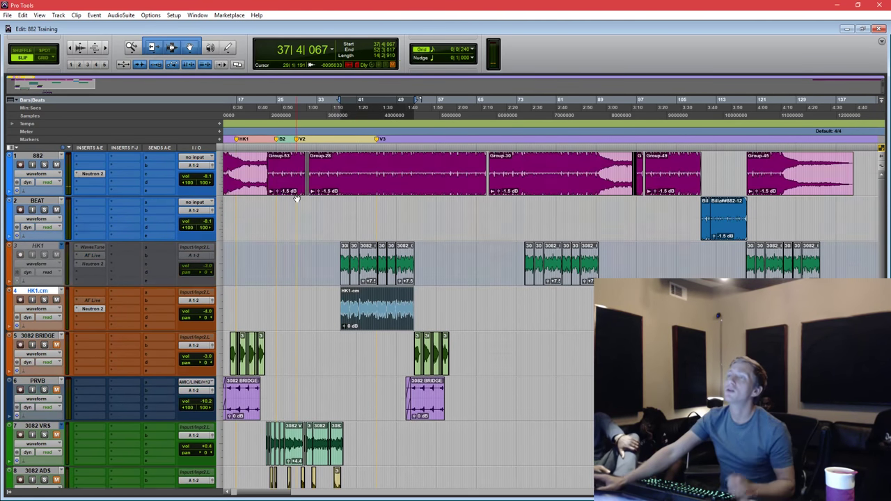
pyautogui.moveTo(345, 162); pyautogui.dragTo(341, 161)
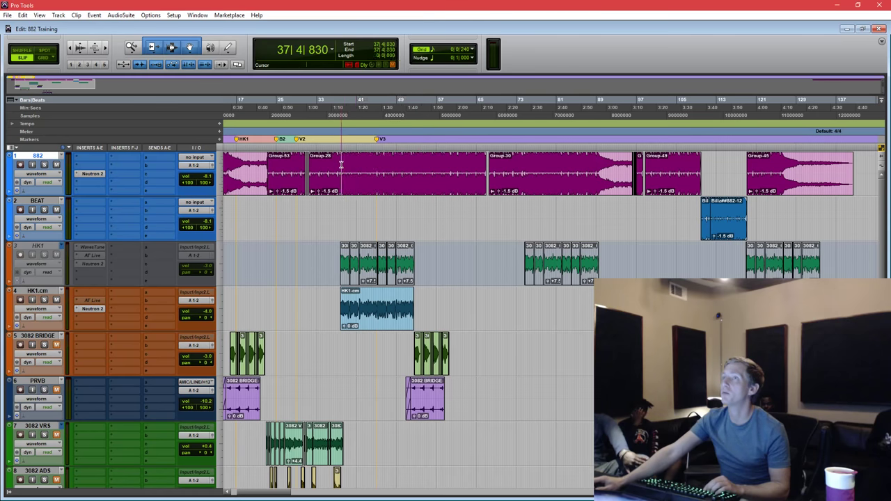
pyautogui.moveTo(422, 162); pyautogui.dragTo(417, 174)
pyautogui.click(343, 171)
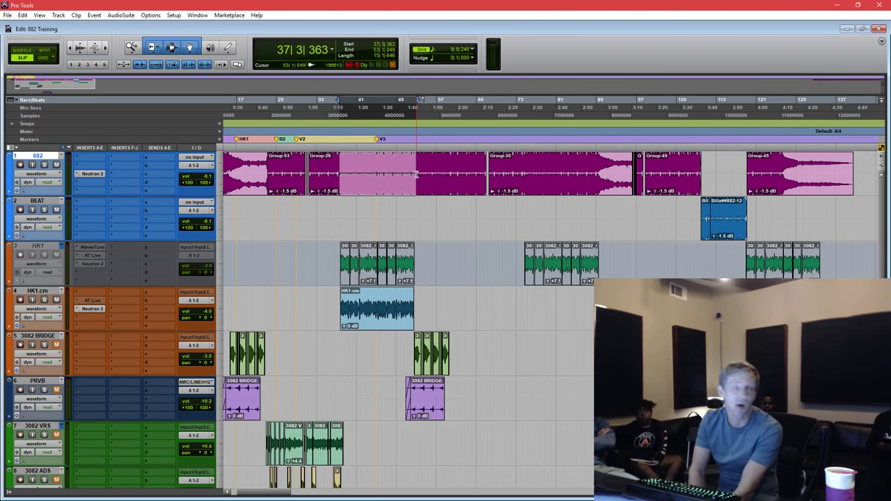
pyautogui.moveTo(422, 174); pyautogui.dragTo(381, 174)
pyautogui.click(338, 174)
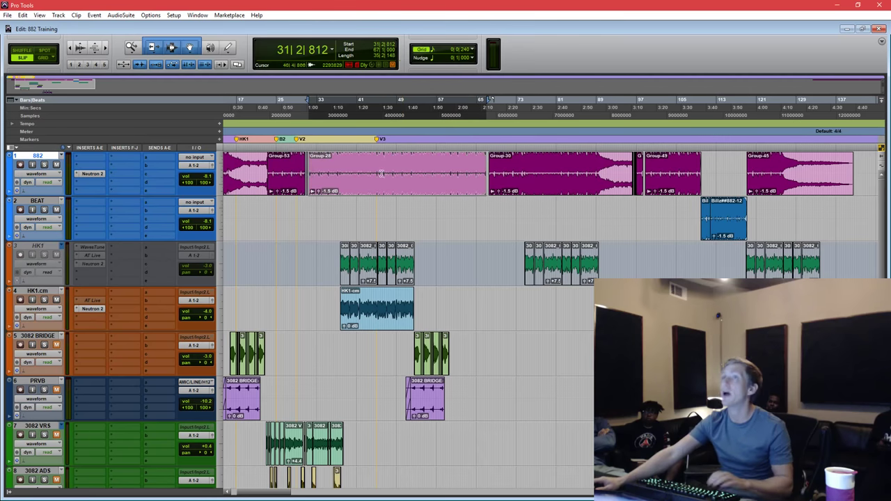
# Lower HK1.cm's volume to -5.8 dB and 882's to -7.1 dB while playing from bar 37.
pyautogui.moveTo(206, 315); pyautogui.dragTo(207, 327)
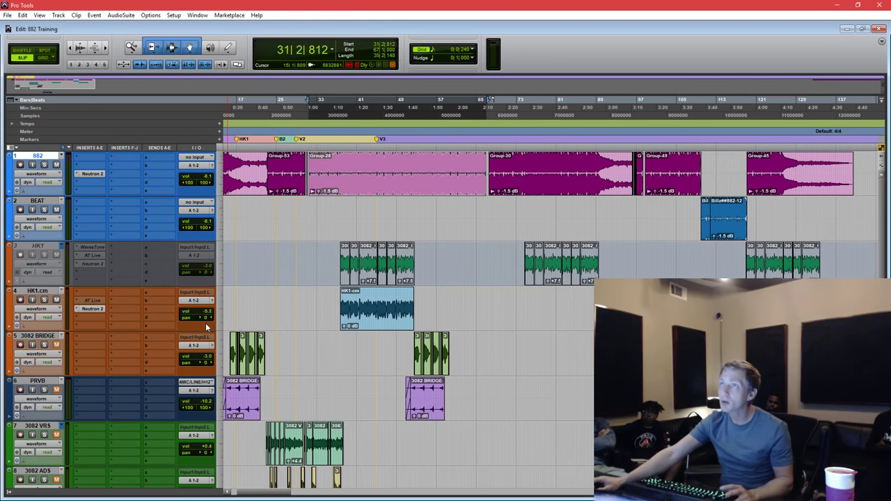
pyautogui.click(338, 165)
pyautogui.press('space')
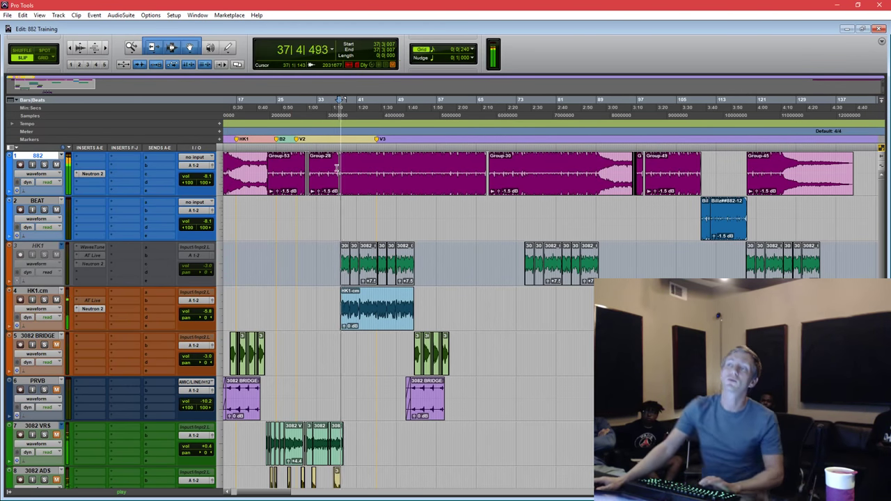
pyautogui.moveTo(202, 176); pyautogui.dragTo(206, 170)
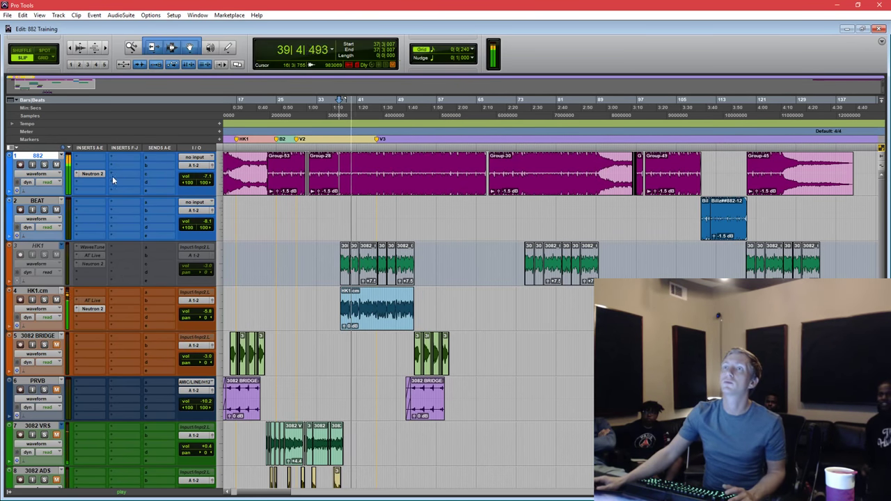
# Open Neutron 2 on the 882 track and enable EQ masking with HK1.cm as the source.
pyautogui.click(92, 175)
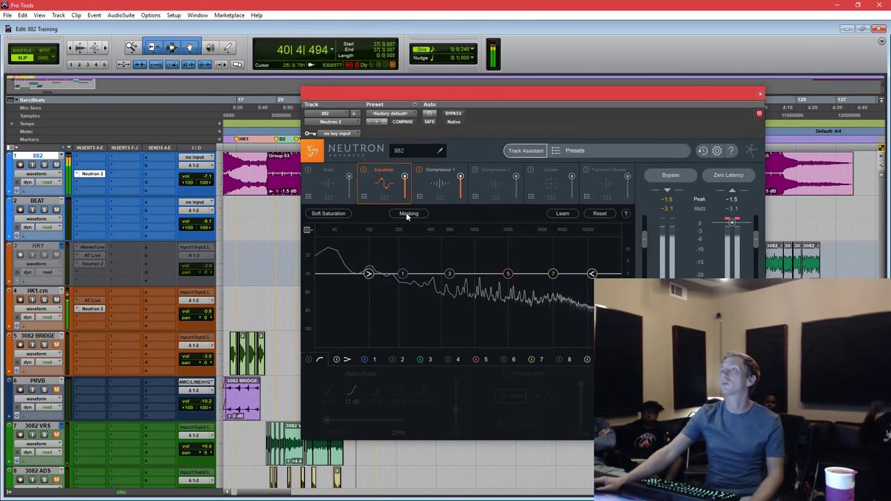
pyautogui.click(406, 213)
pyautogui.click(446, 215)
pyautogui.click(472, 223)
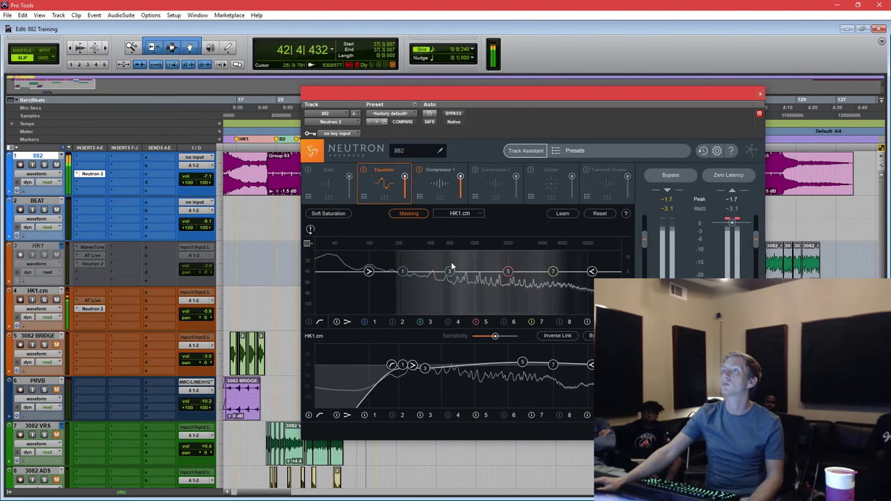
# Carve an EQ dip around 1 kHz on 882 and audition the cut.
pyautogui.moveTo(450, 277)
pyautogui.moveTo(450, 276); pyautogui.dragTo(476, 287)
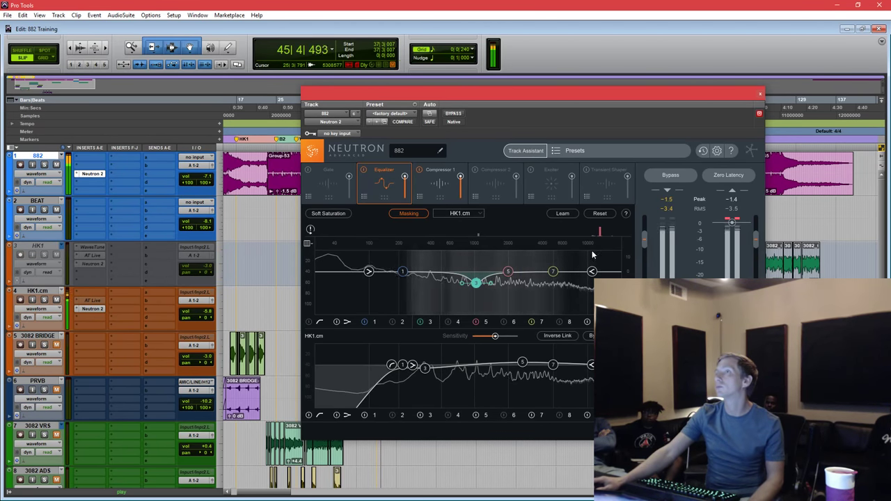
pyautogui.moveTo(600, 239); pyautogui.dragTo(547, 278)
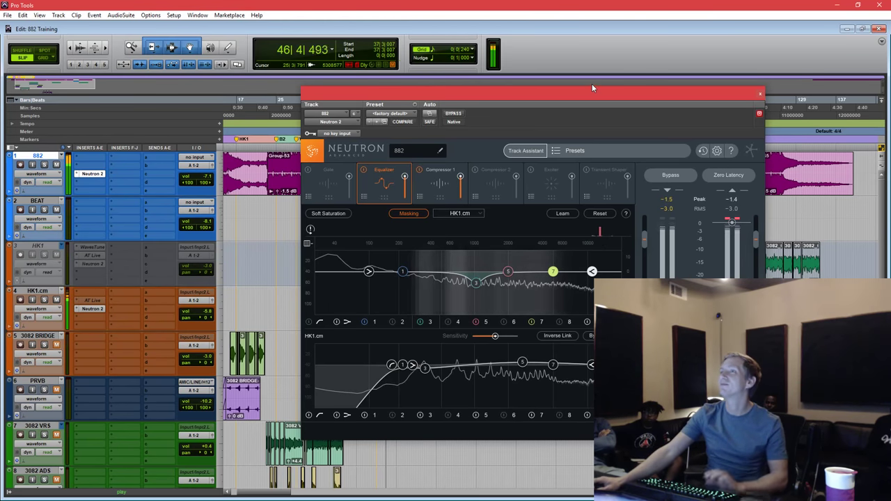
pyautogui.press('space')
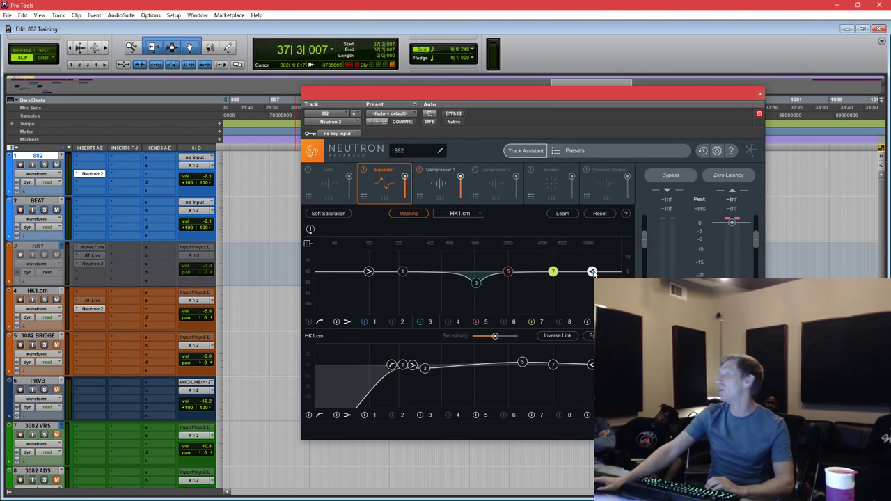
pyautogui.press('space')
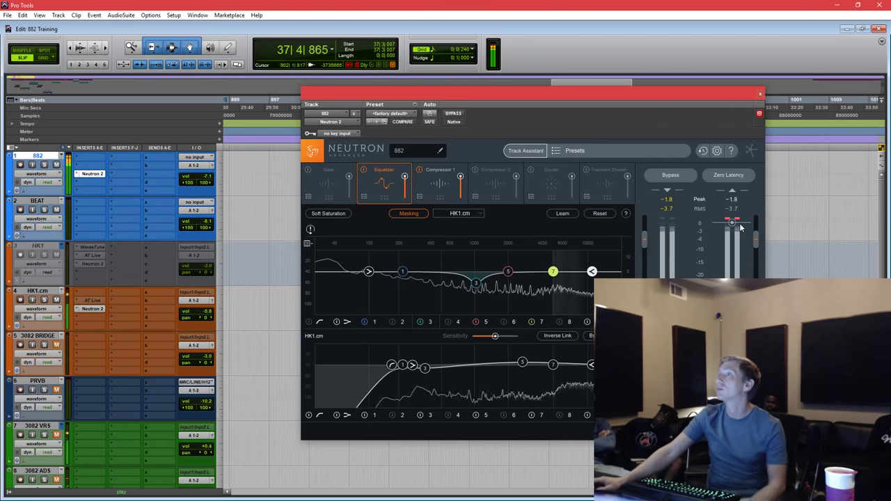
pyautogui.press('space')
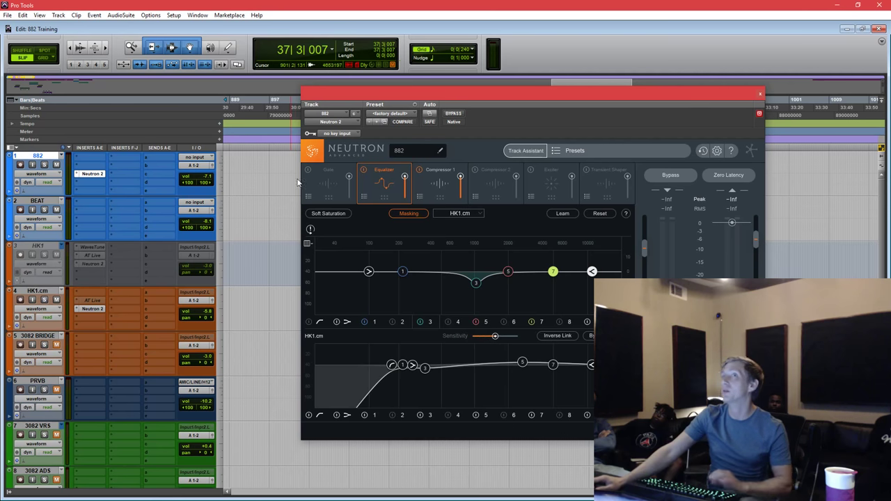
# Play from the vocal section near bar 37 and set the 882 track's volume to -4.2 dB.
pyautogui.click(259, 166)
pyautogui.press('space')
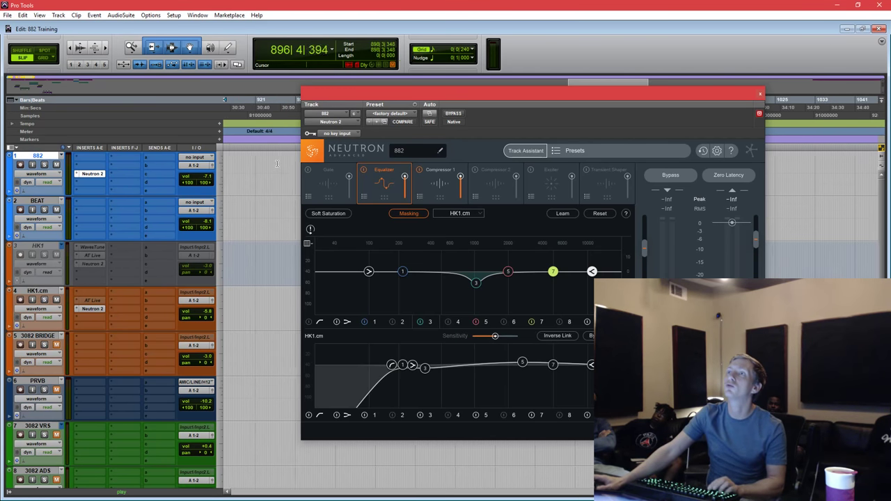
pyautogui.hscroll(-10, 277, 164)
pyautogui.scroll(4, 278, 181)
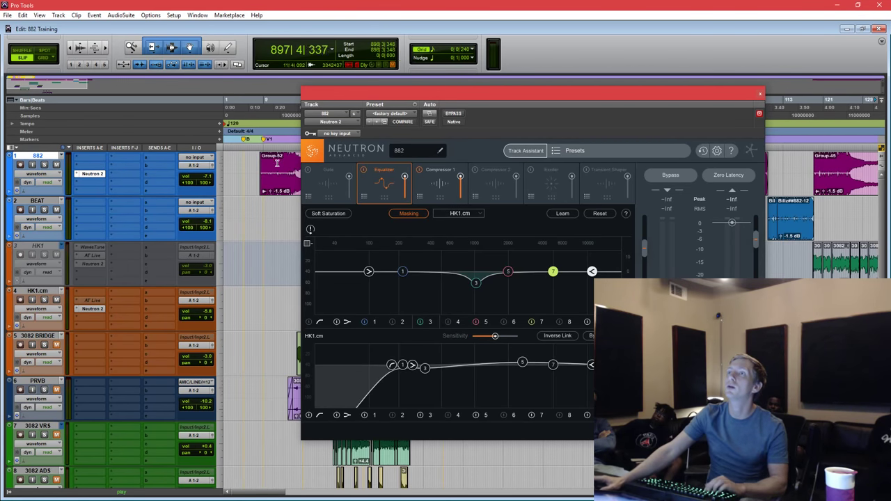
pyautogui.click(277, 211)
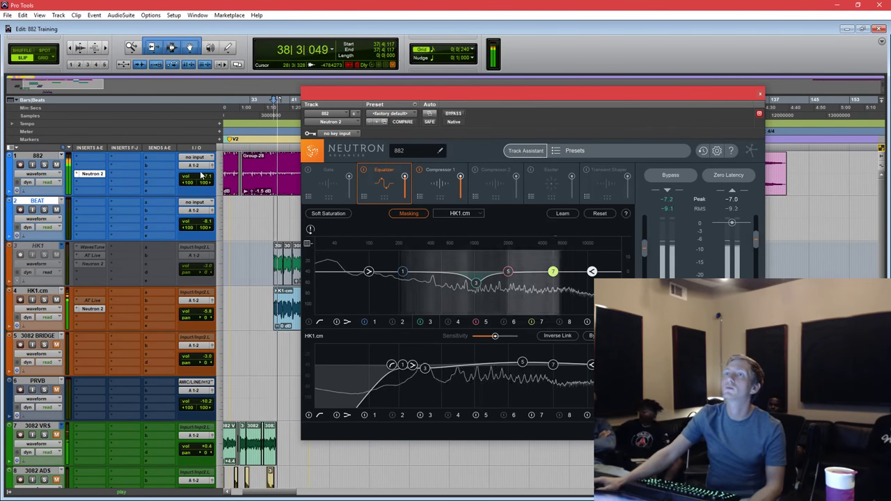
pyautogui.moveTo(202, 176); pyautogui.dragTo(207, 163)
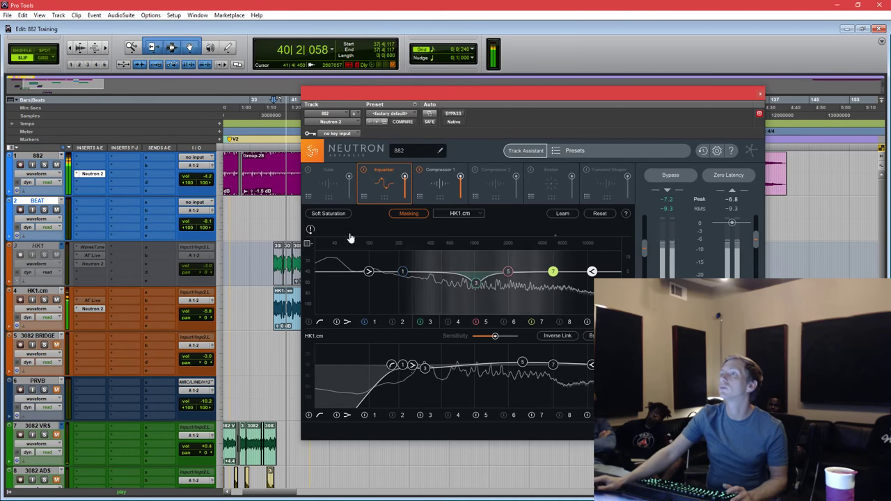
# Boost Neutron EQ band 7 to 4.67 kHz +3.7 dB, raise band 8, and move band 5's cut to about 6.7 kHz.
pyautogui.click(553, 270)
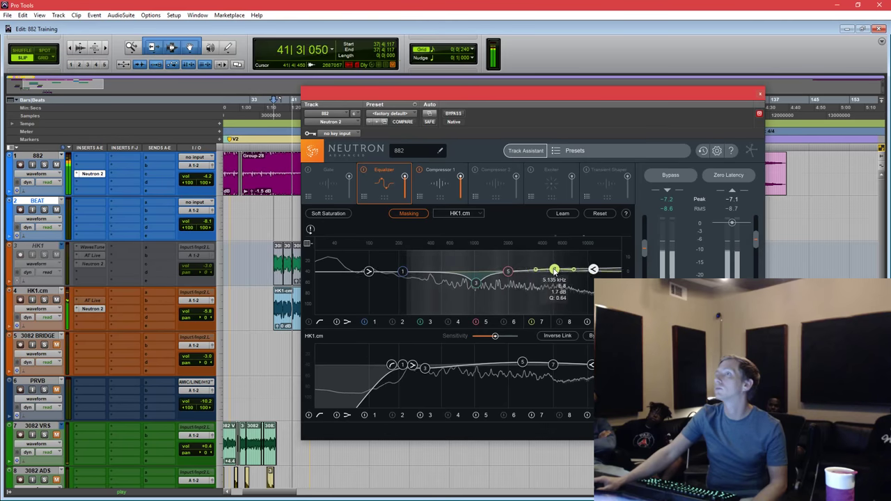
pyautogui.moveTo(554, 271); pyautogui.dragTo(533, 270)
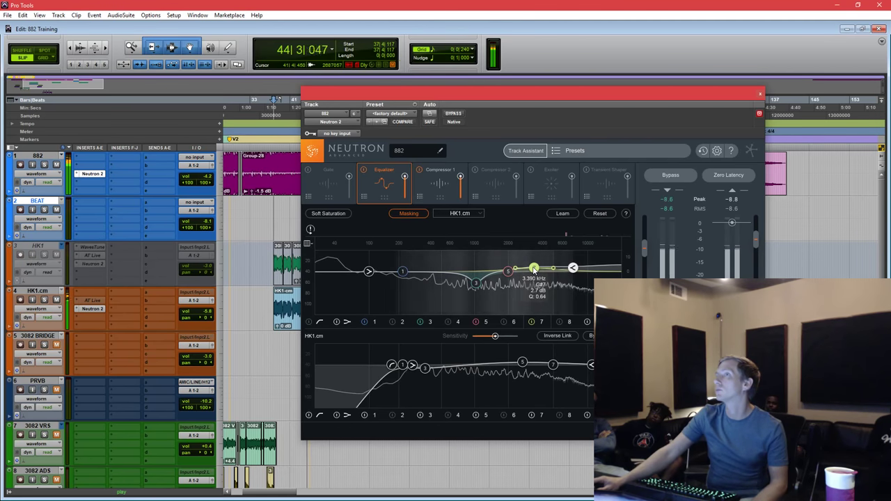
pyautogui.moveTo(573, 267); pyautogui.dragTo(596, 268)
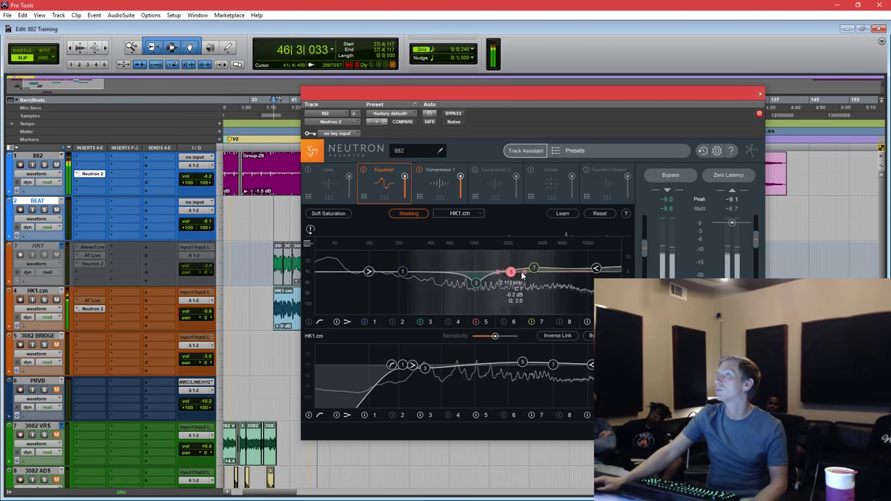
pyautogui.moveTo(509, 271); pyautogui.dragTo(567, 274)
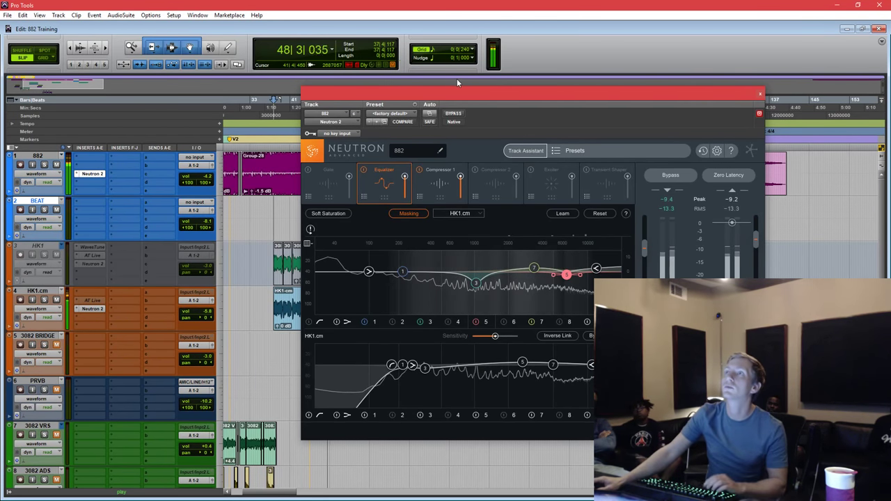
pyautogui.moveTo(457, 91); pyautogui.dragTo(523, 91)
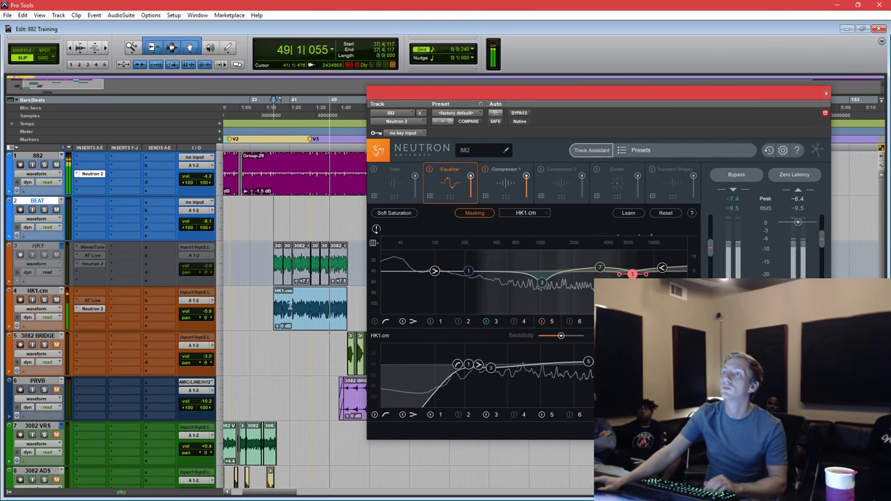
pyautogui.click(298, 319)
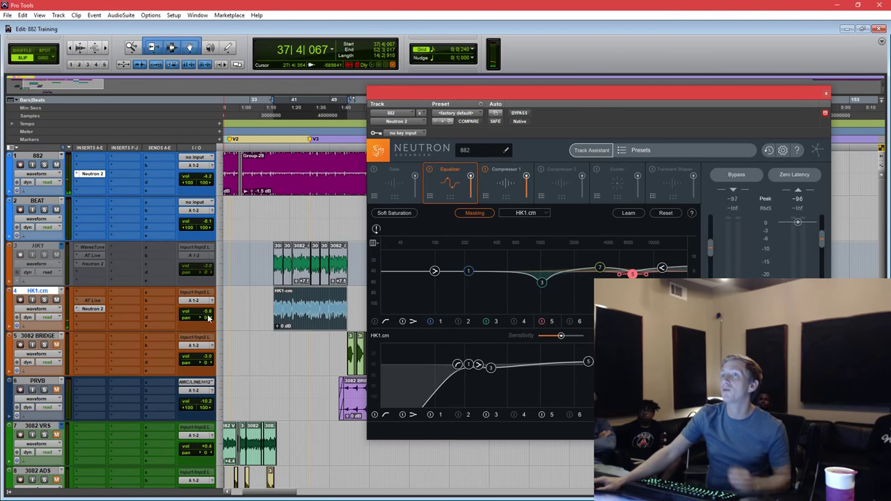
# Add a Send A on the HK1.cm vocal routed to Bus 3-4.
pyautogui.click(153, 290)
pyautogui.moveTo(199, 330)
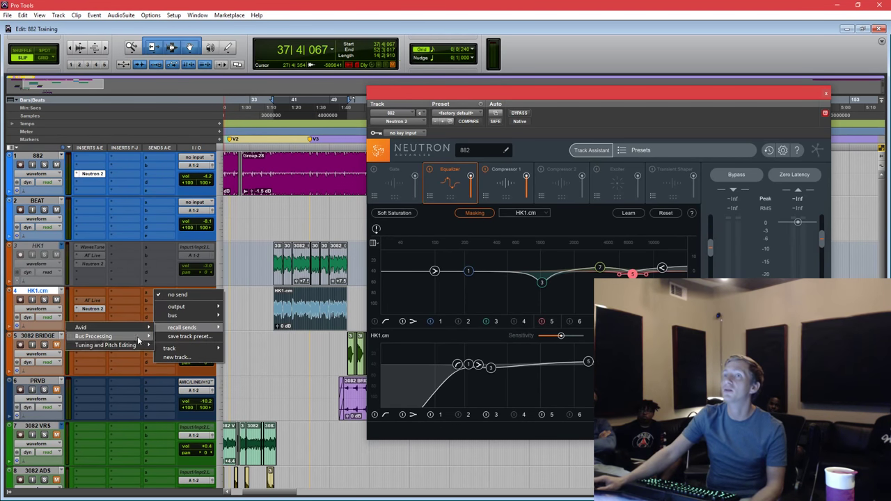
pyautogui.moveTo(208, 349)
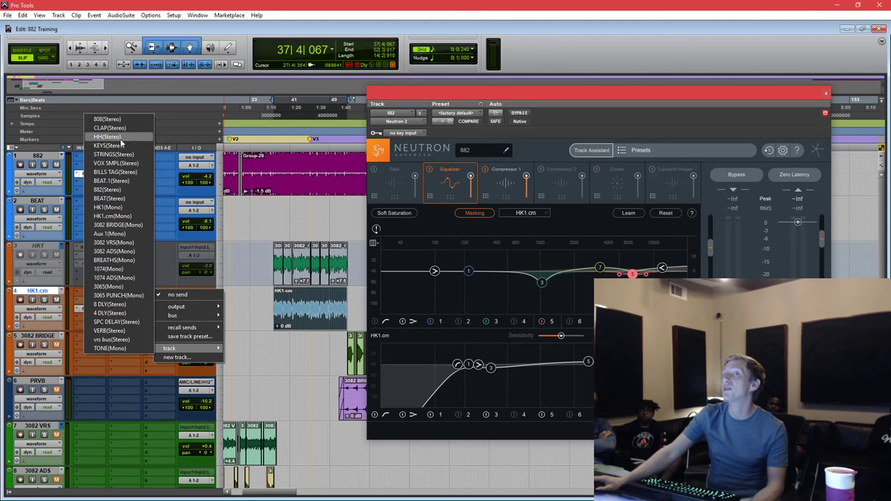
pyautogui.click(122, 315)
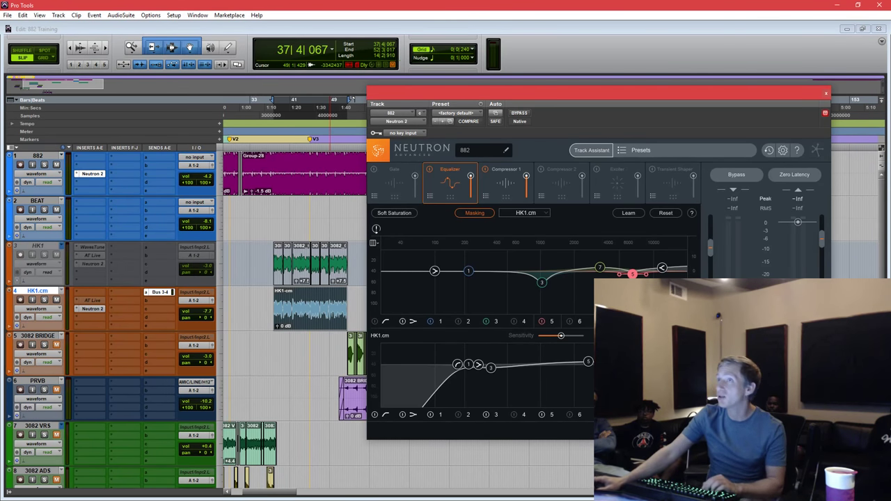
pyautogui.click(310, 349)
pyautogui.scroll(-10, 309, 348)
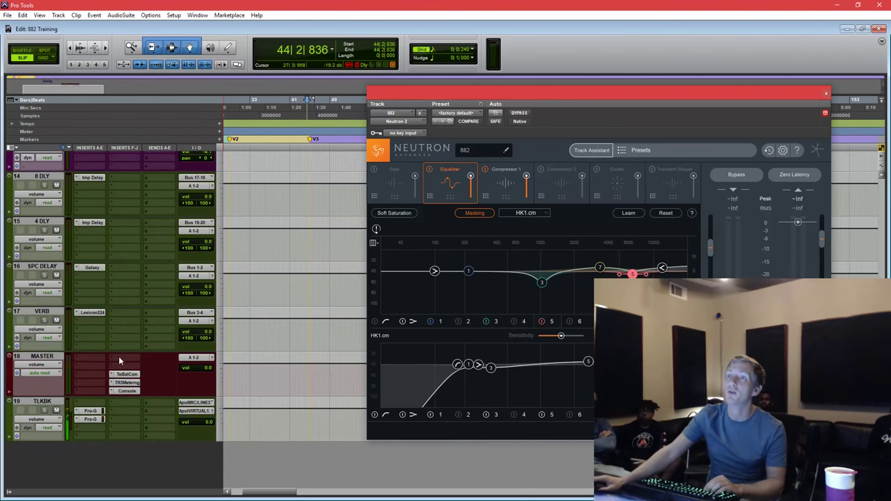
# Swap the VERB track's Lexicon 224 reverb for the multichannel D-Verb.
pyautogui.click(94, 312)
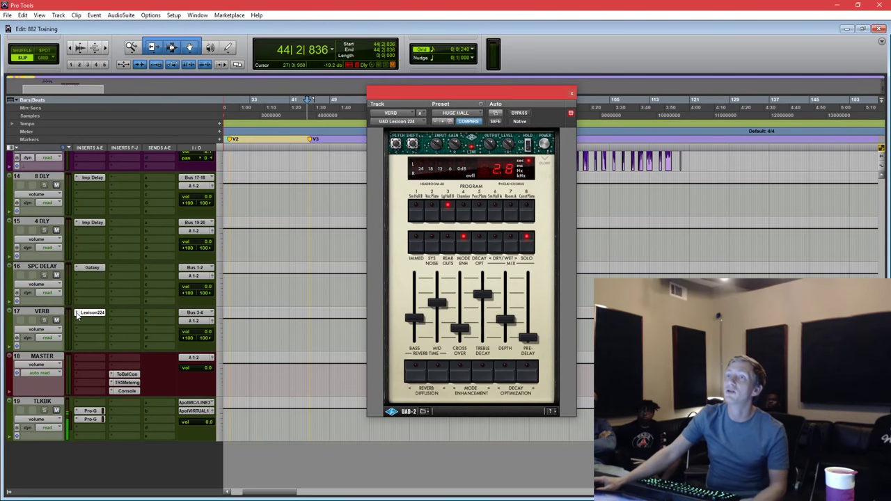
pyautogui.click(77, 316)
pyautogui.moveTo(119, 348)
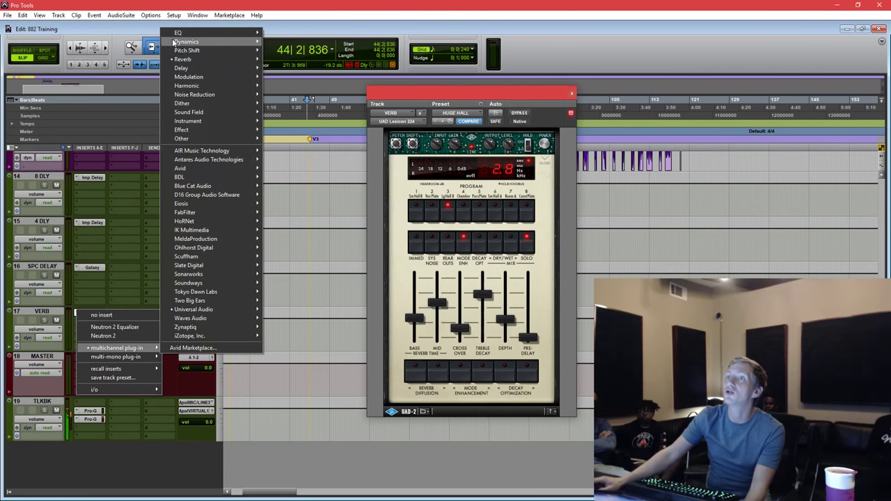
pyautogui.moveTo(183, 62)
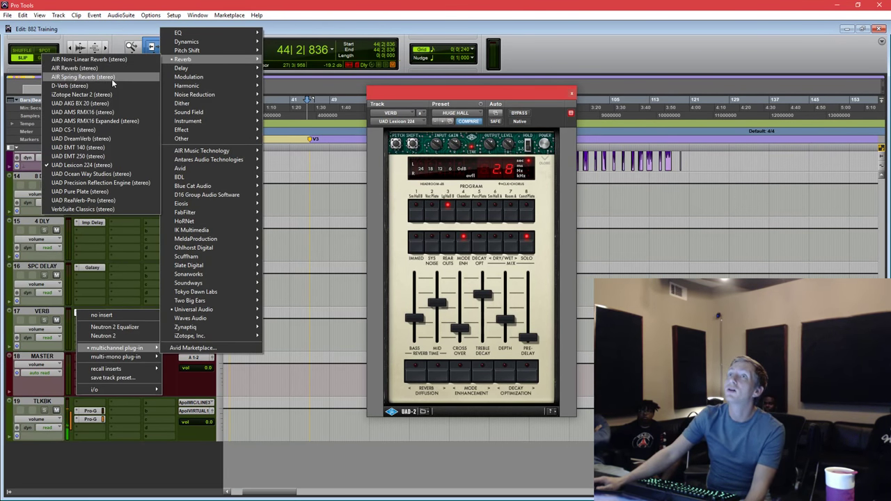
pyautogui.click(111, 82)
# Set the D-Verb input gain to 0 dB and its pre-delay to 2 ms.
pyautogui.moveTo(456, 92); pyautogui.dragTo(570, 167)
pyautogui.keyDown('alt'); pyautogui.click(371, 225); pyautogui.keyUp('alt')
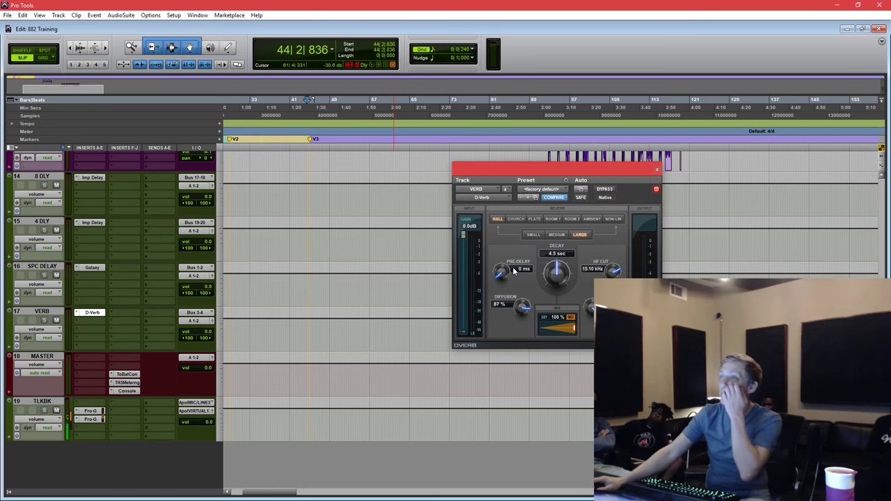
pyautogui.moveTo(513, 267); pyautogui.dragTo(505, 255)
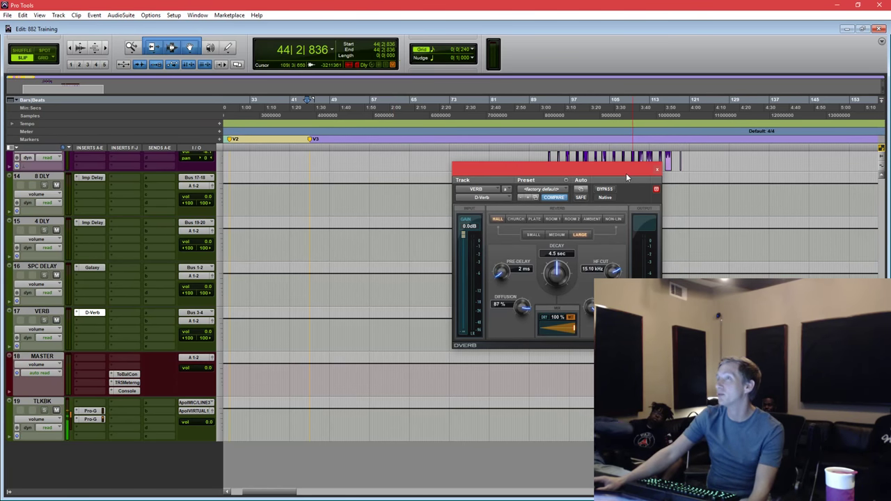
pyautogui.moveTo(626, 178); pyautogui.dragTo(604, 213)
pyautogui.scroll(10, 387, 307)
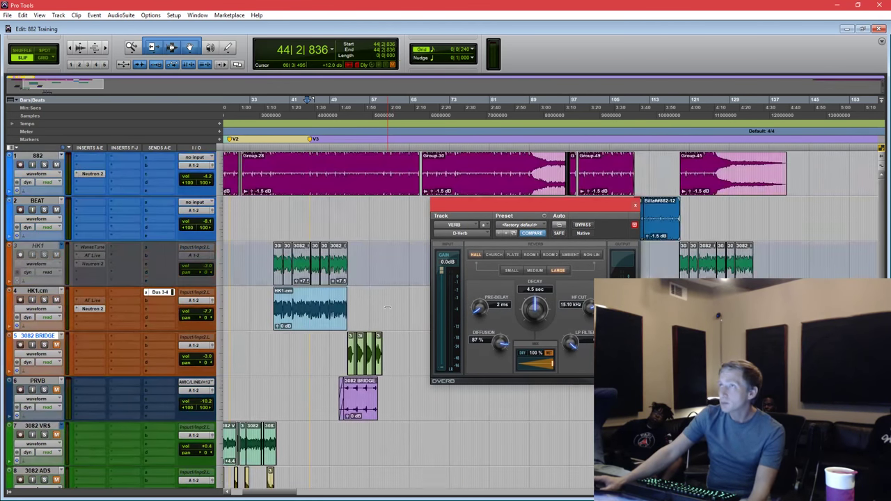
# Solo the HK1.cm track and play its clip twice to hear the vocal alone.
pyautogui.click(304, 314)
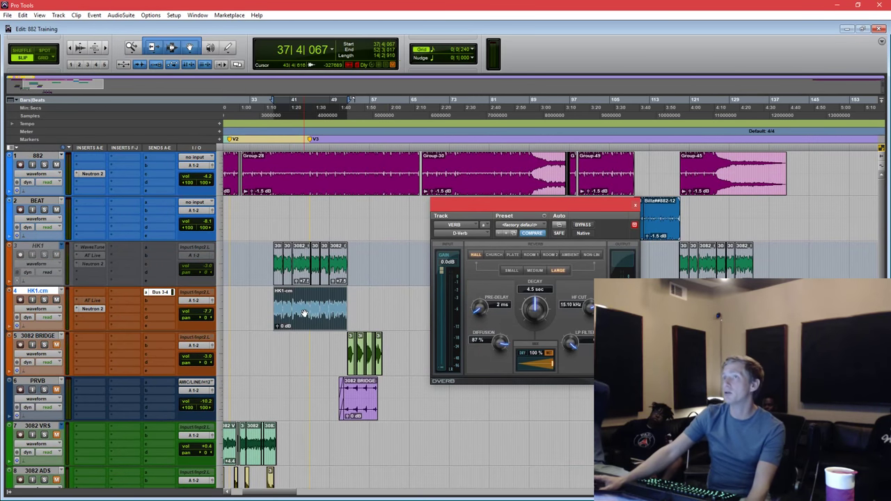
pyautogui.moveTo(594, 206); pyautogui.dragTo(548, 202)
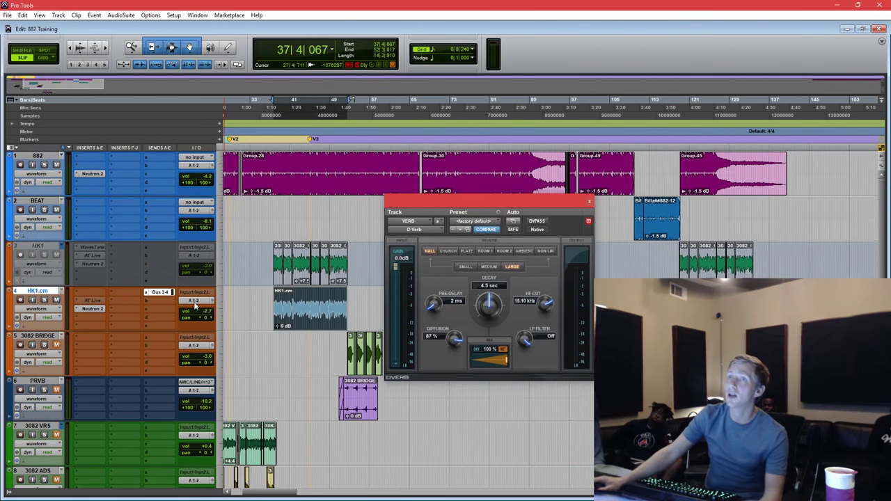
pyautogui.click(45, 301)
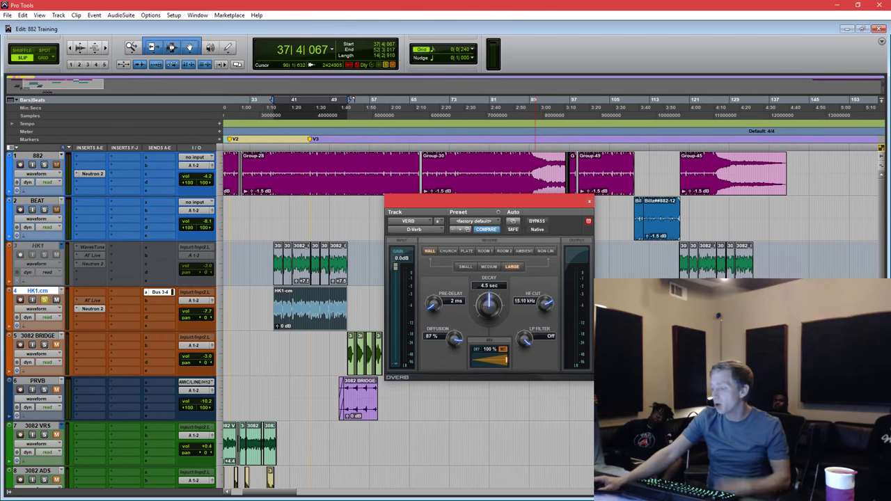
pyautogui.press('space')
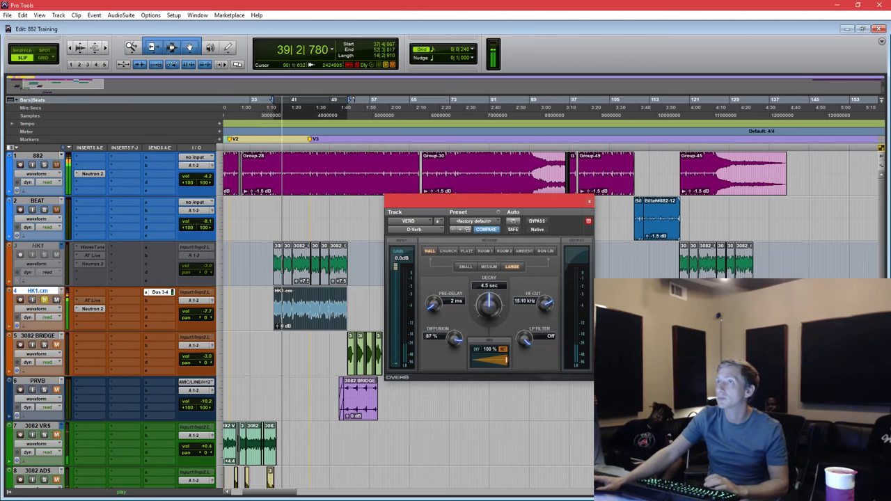
pyautogui.press('space')
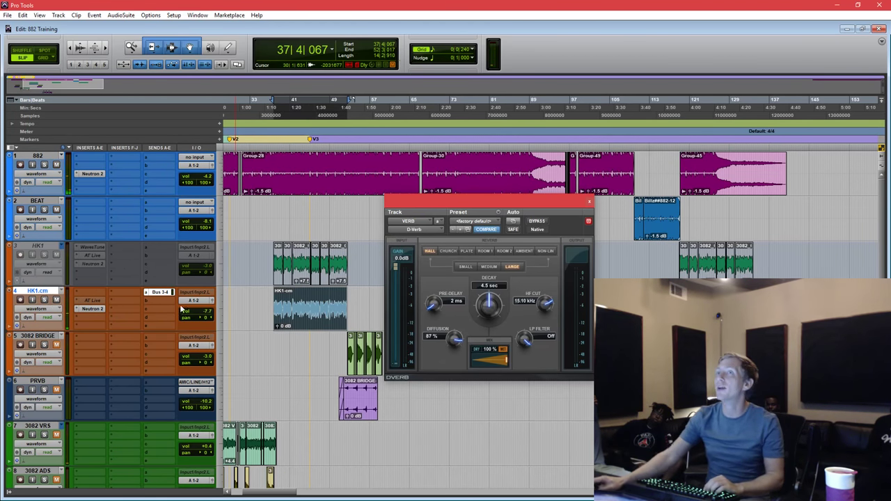
pyautogui.press('space')
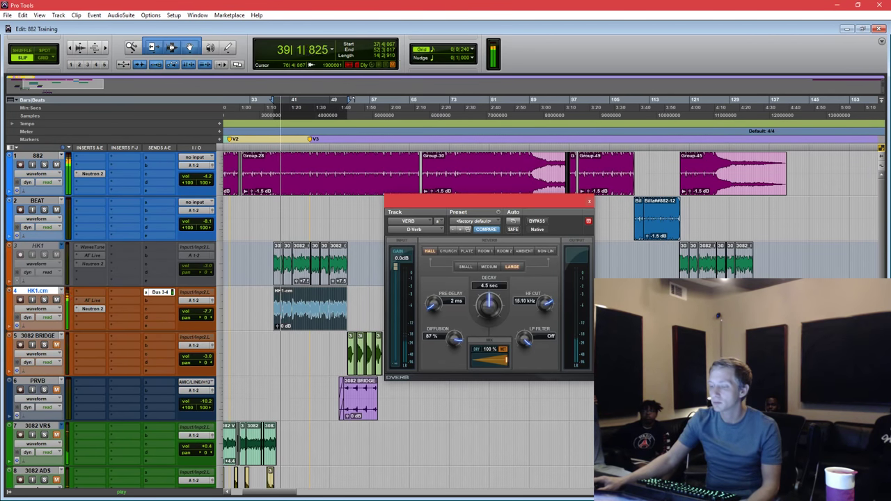
pyautogui.press('space')
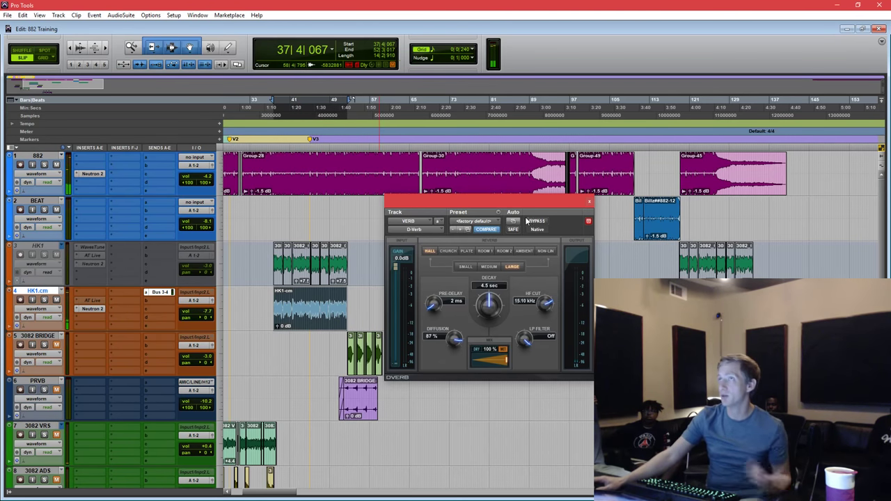
pyautogui.moveTo(527, 204); pyautogui.dragTo(538, 223)
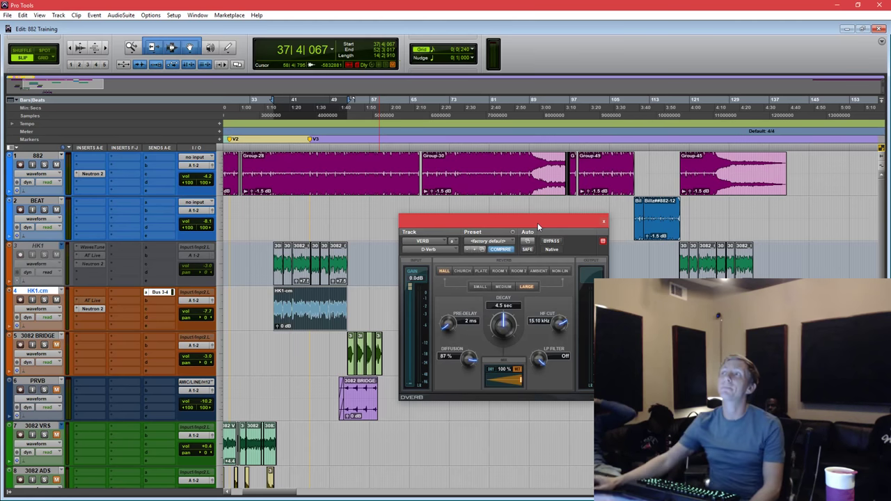
# Switch the VERB D-Verb to the Plate algorithm, giving a 2.5 sec decay and 13.45 kHz HF cut.
pyautogui.moveTo(537, 222); pyautogui.dragTo(536, 220)
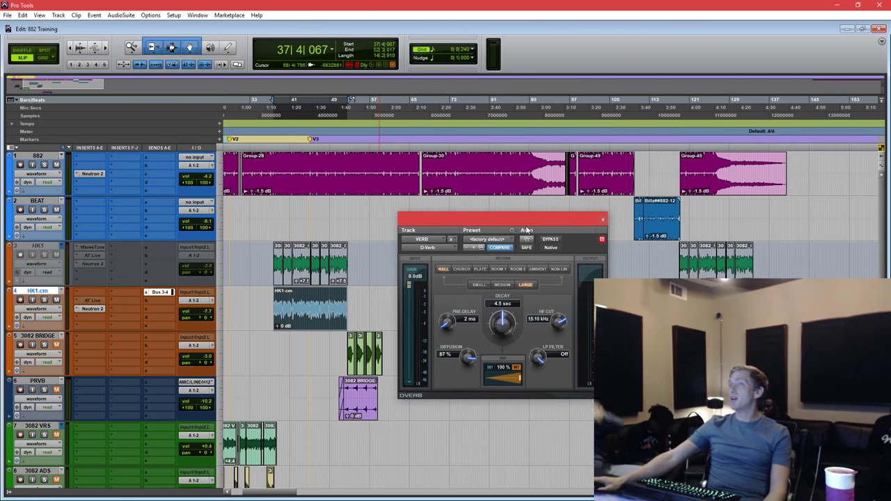
pyautogui.moveTo(263, 171); pyautogui.dragTo(342, 169)
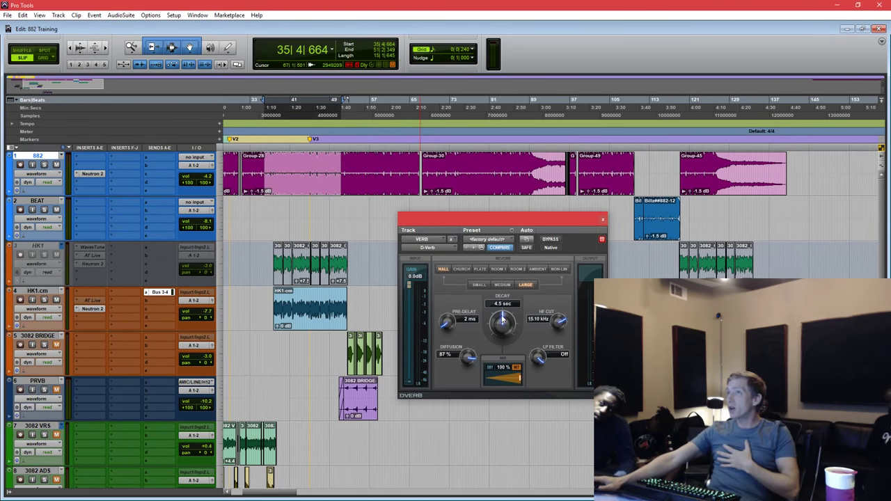
pyautogui.click(479, 268)
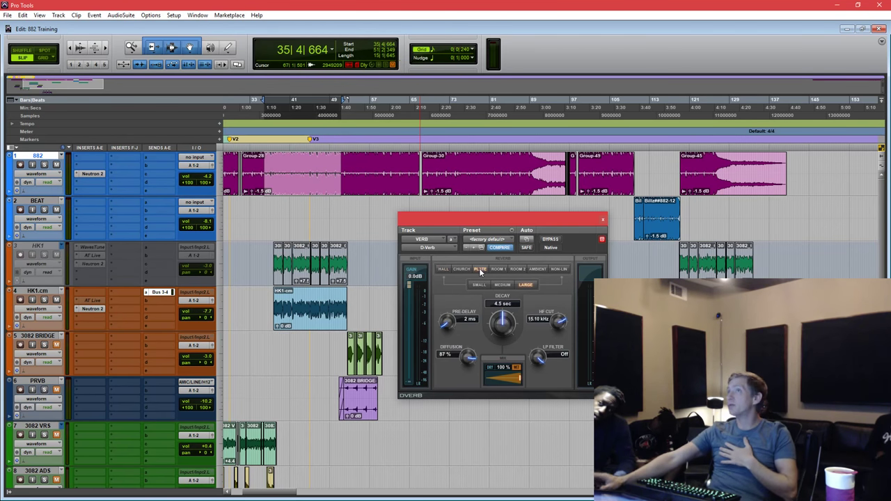
pyautogui.moveTo(502, 220); pyautogui.dragTo(507, 197)
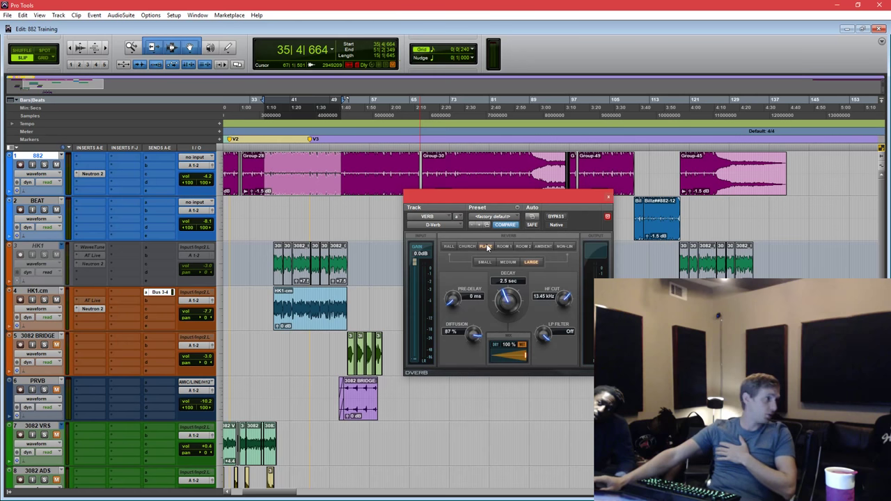
pyautogui.moveTo(496, 197); pyautogui.dragTo(492, 195)
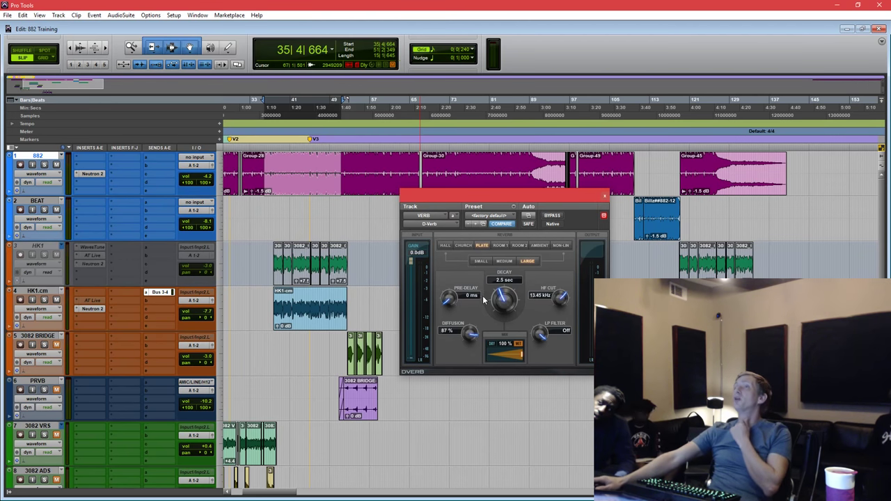
pyautogui.click(301, 313)
pyautogui.click(301, 319)
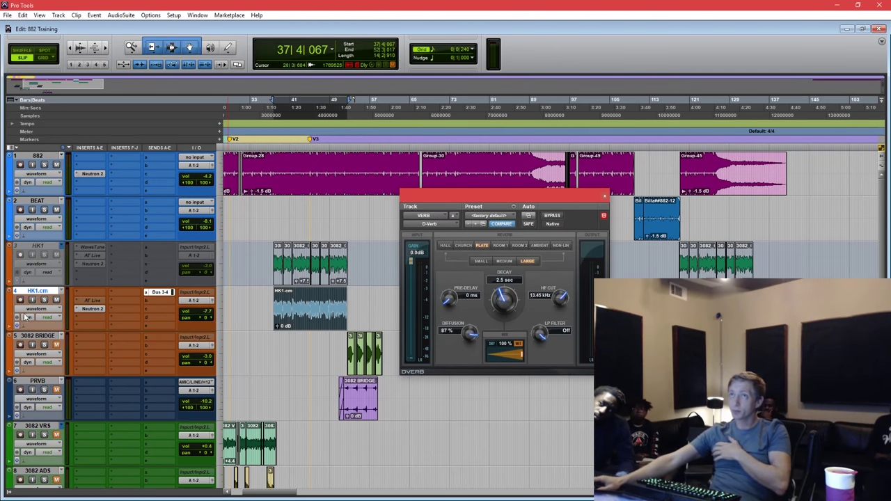
# Insert D-Verb on HK1.cm with 0 dB input gain, set to a medium Plate with 1.2 sec decay.
pyautogui.click(88, 316)
pyautogui.moveTo(150, 353)
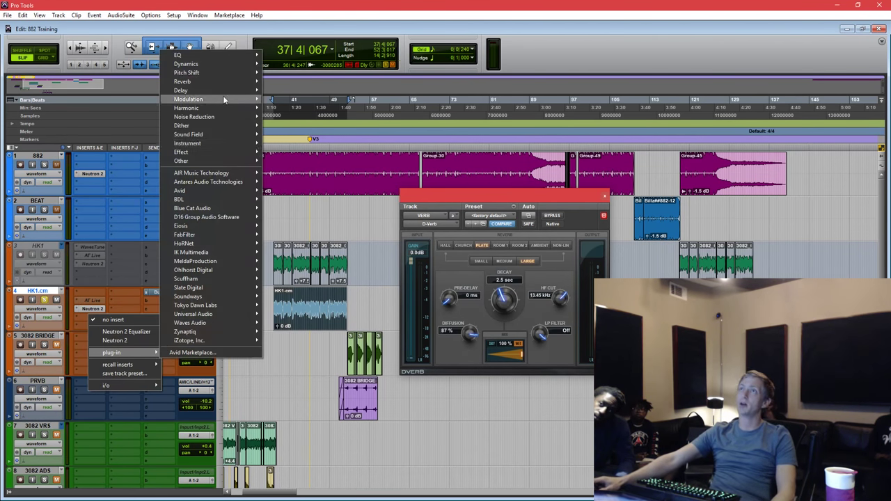
pyautogui.moveTo(221, 79)
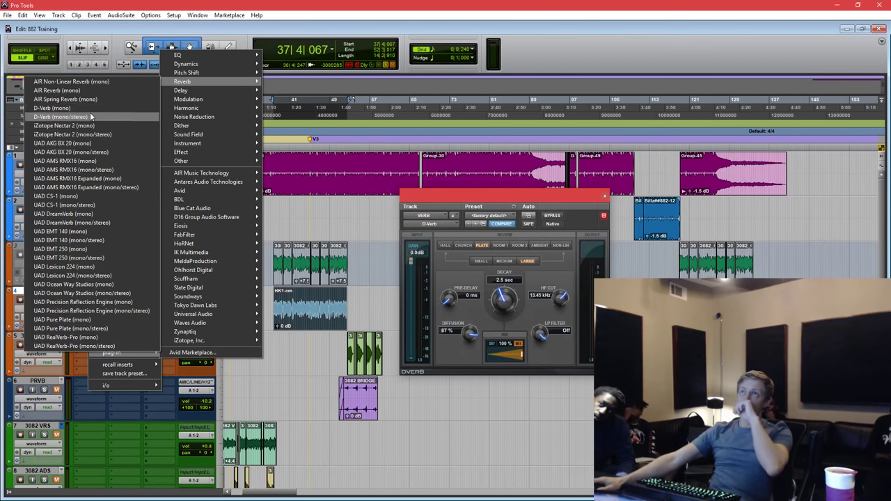
pyautogui.click(91, 117)
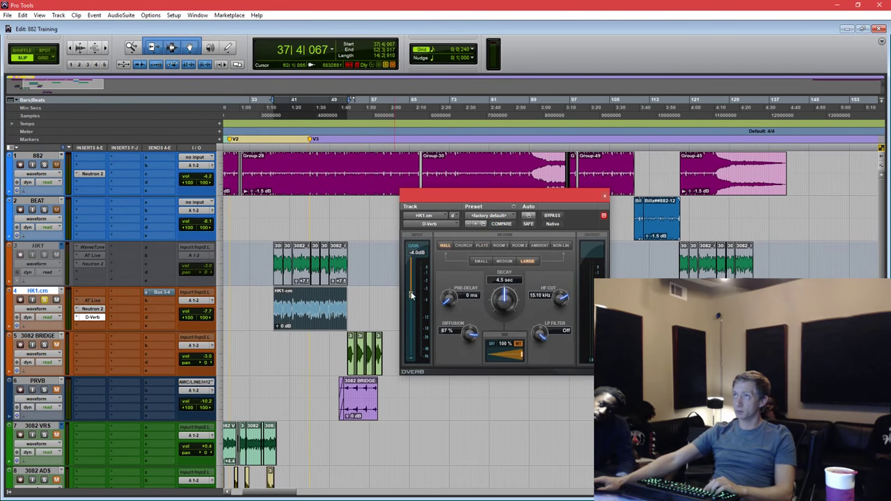
pyautogui.moveTo(411, 296); pyautogui.dragTo(411, 259)
pyautogui.click(482, 245)
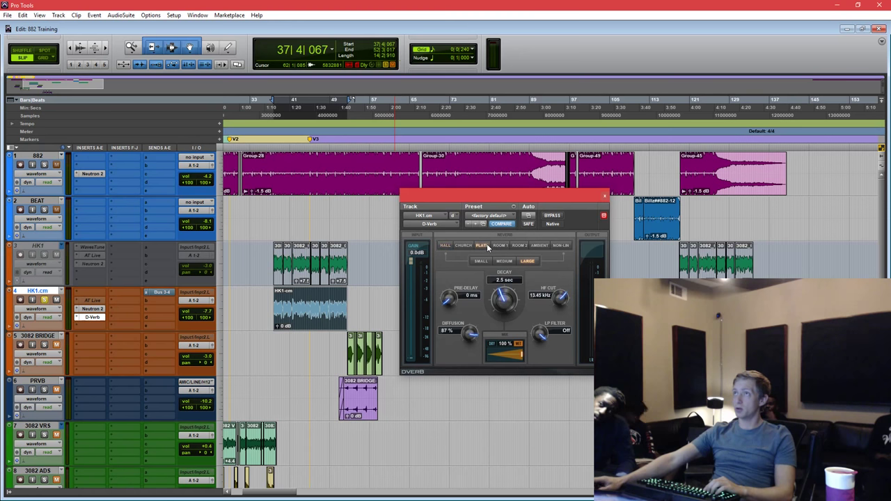
pyautogui.click(482, 262)
pyautogui.click(505, 263)
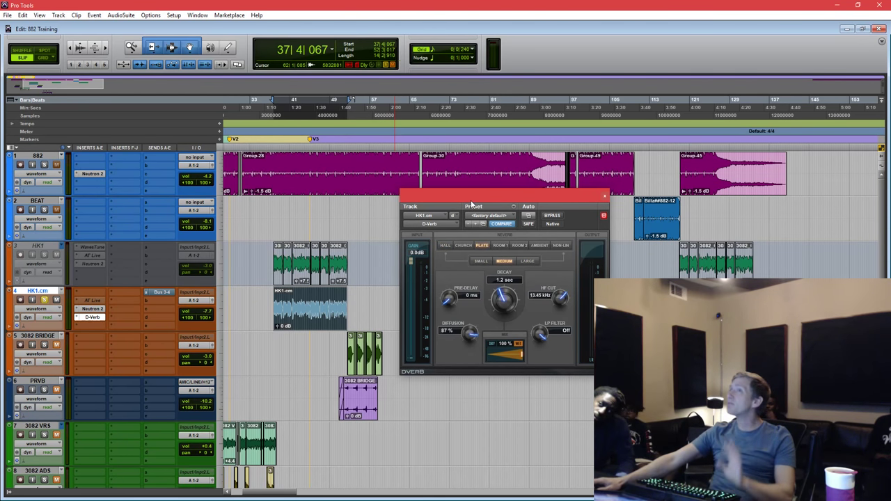
pyautogui.moveTo(472, 204); pyautogui.dragTo(461, 216)
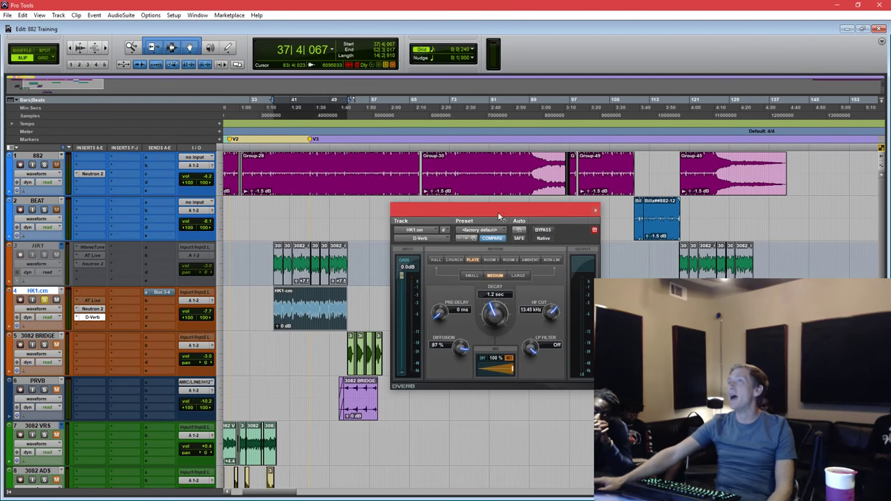
# While auditioning the vocal, lower the HK1.cm D-Verb HF cut to 4.21 kHz and mix to 38%.
pyautogui.moveTo(499, 212); pyautogui.dragTo(537, 201)
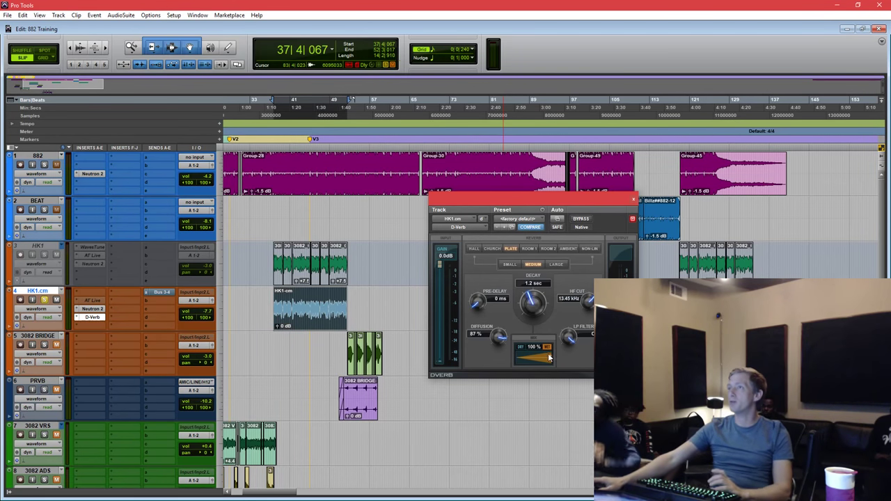
pyautogui.press('space')
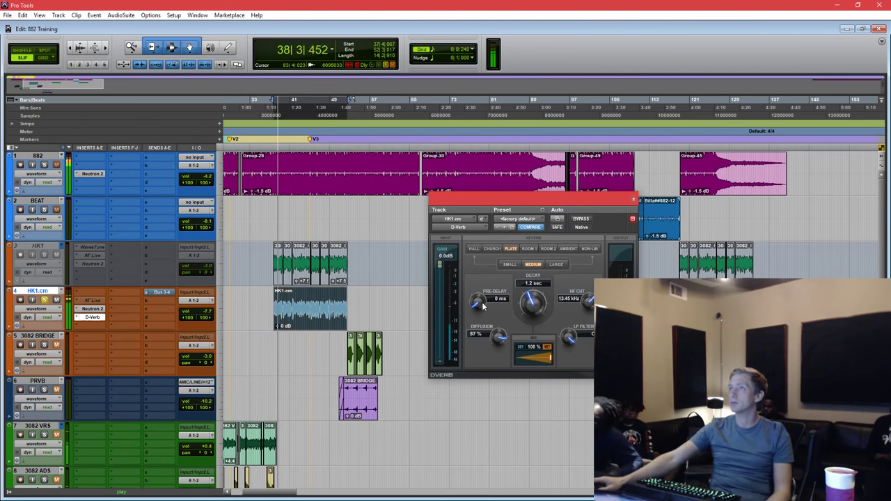
pyautogui.press('space')
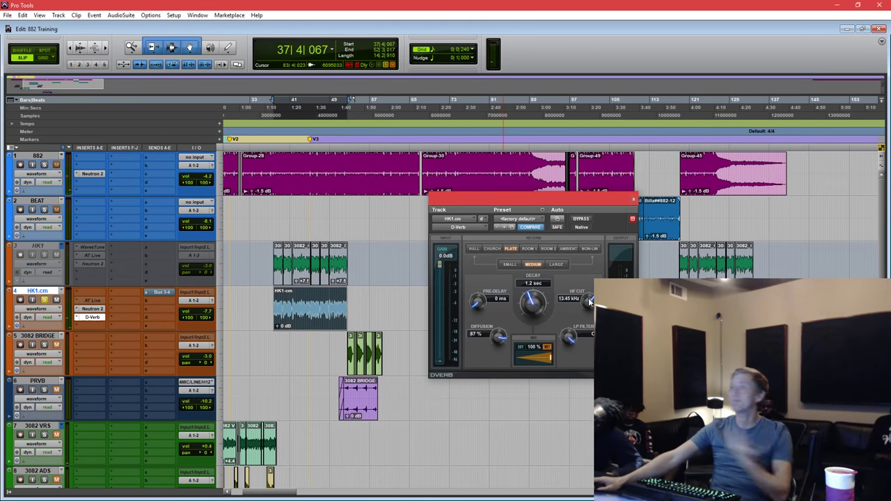
pyautogui.moveTo(587, 301); pyautogui.dragTo(582, 301)
pyautogui.press('space')
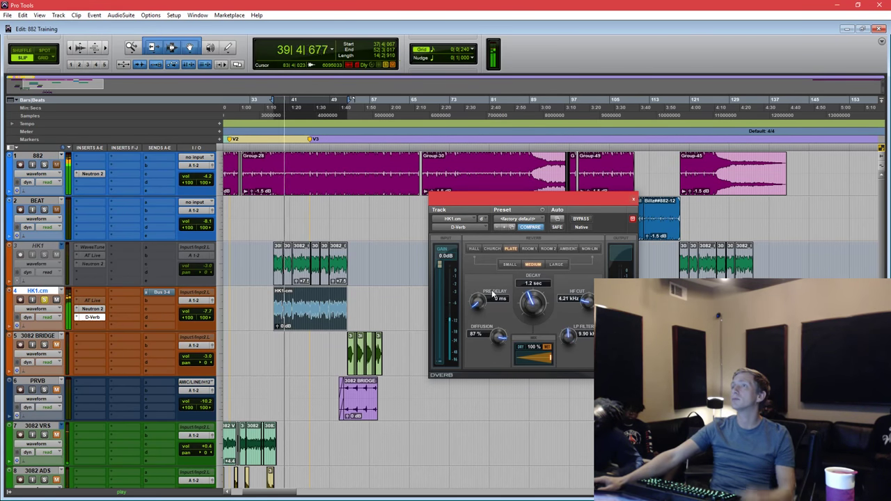
pyautogui.moveTo(539, 356); pyautogui.dragTo(515, 357)
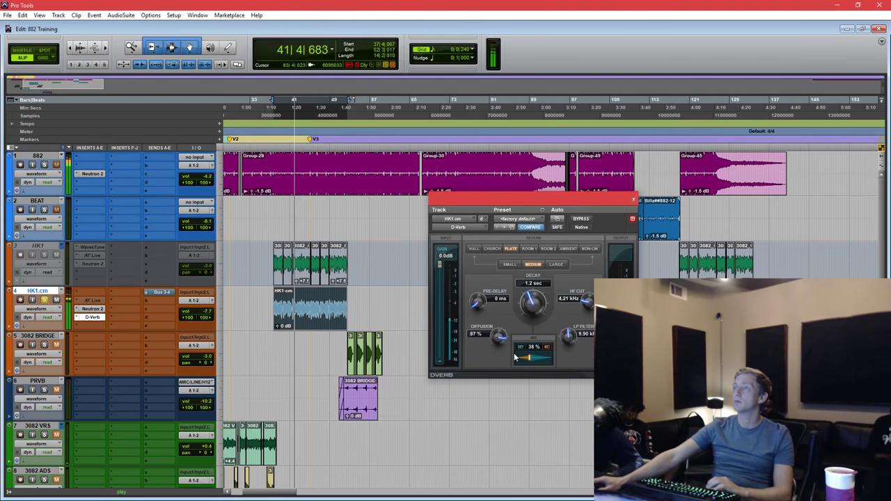
pyautogui.press('space')
pyautogui.press('space')
pyautogui.press('space')
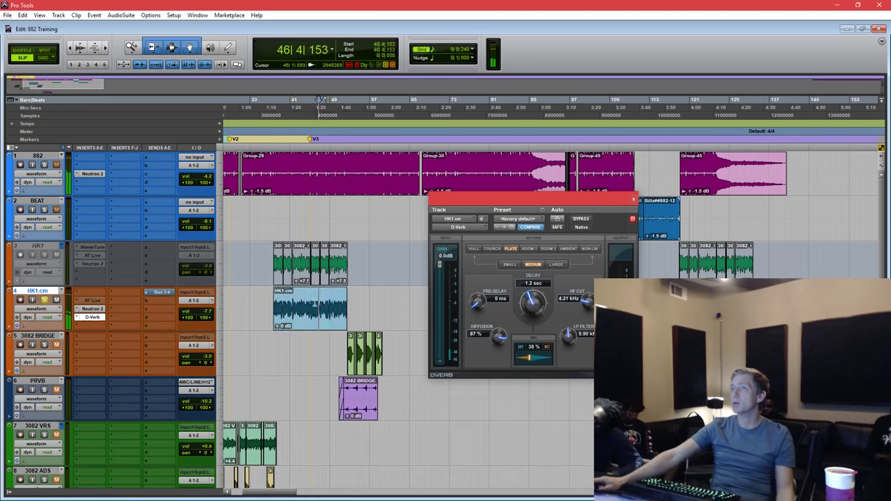
pyautogui.moveTo(601, 202); pyautogui.dragTo(582, 170)
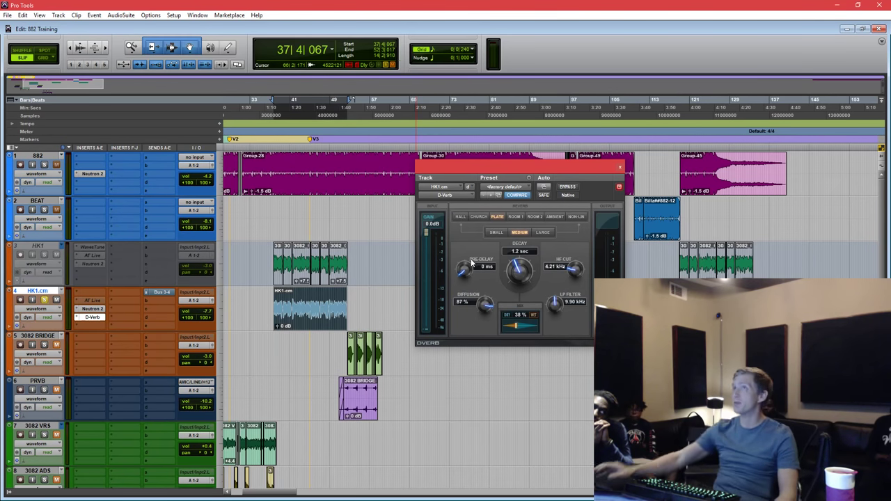
# During playback, set the HK1.cm D-Verb pre-delay to 30 ms.
pyautogui.scroll(1, 470, 267)
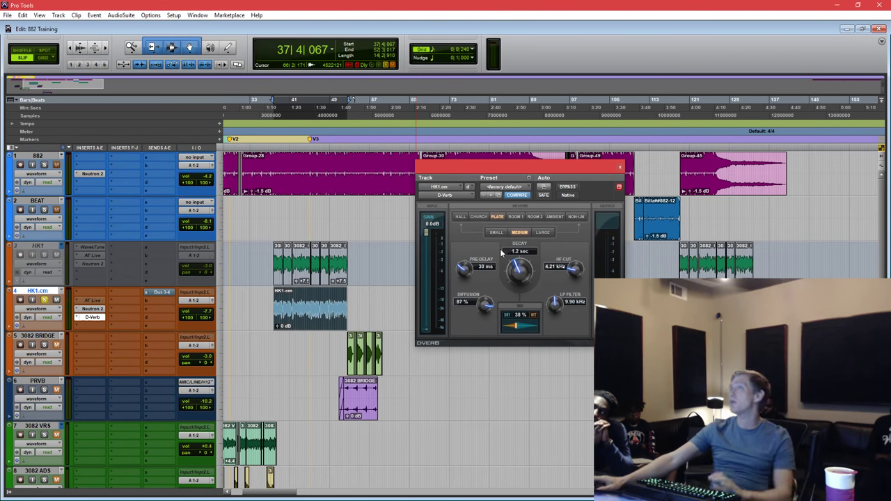
pyautogui.moveTo(530, 165); pyautogui.dragTo(536, 143)
pyautogui.press('space')
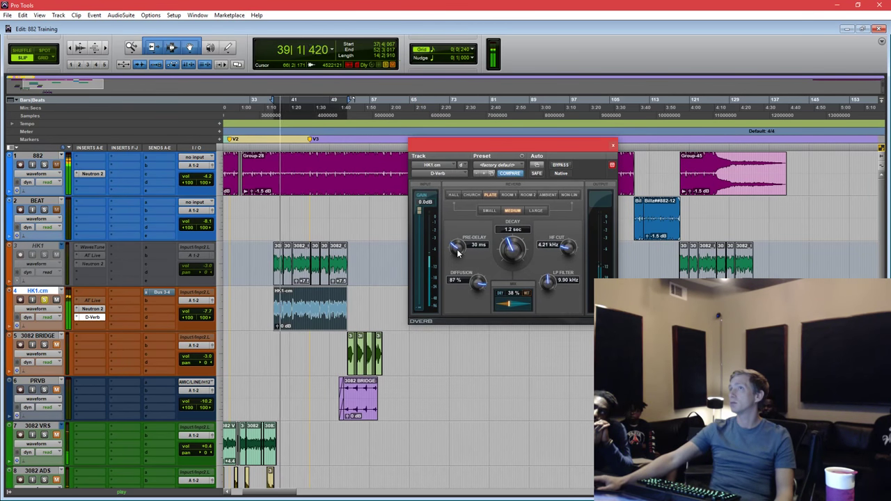
pyautogui.keyDown('alt'); pyautogui.click(457, 247); pyautogui.keyUp('alt')
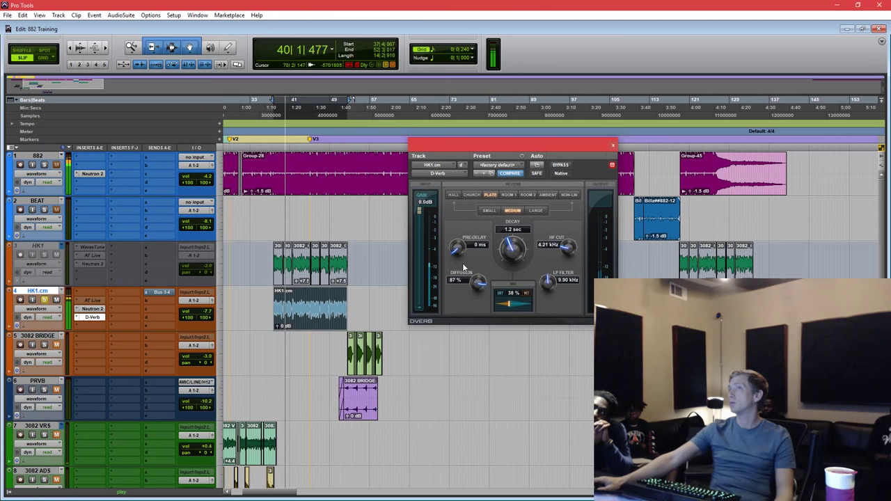
pyautogui.click(477, 248)
pyautogui.write('30')
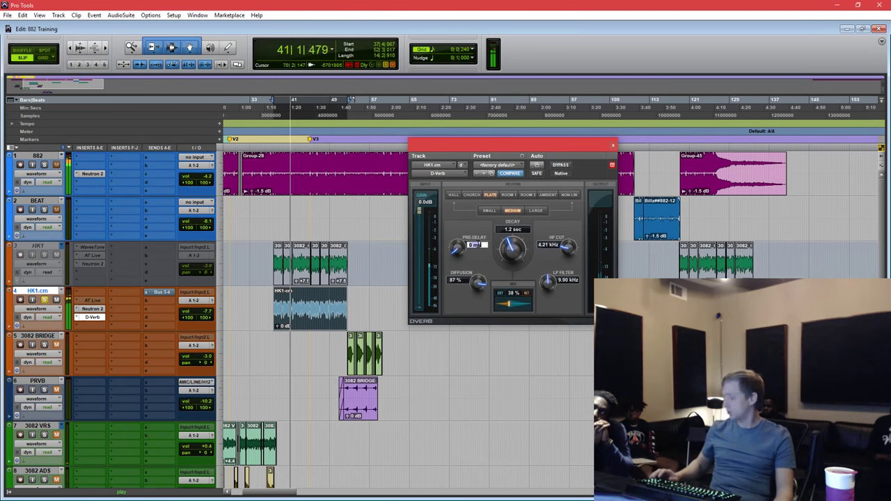
pyautogui.press('Return')
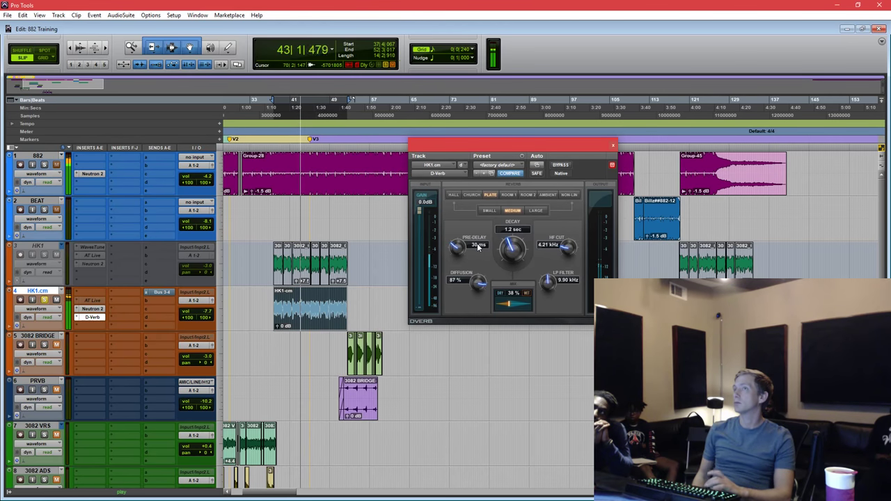
pyautogui.press('space')
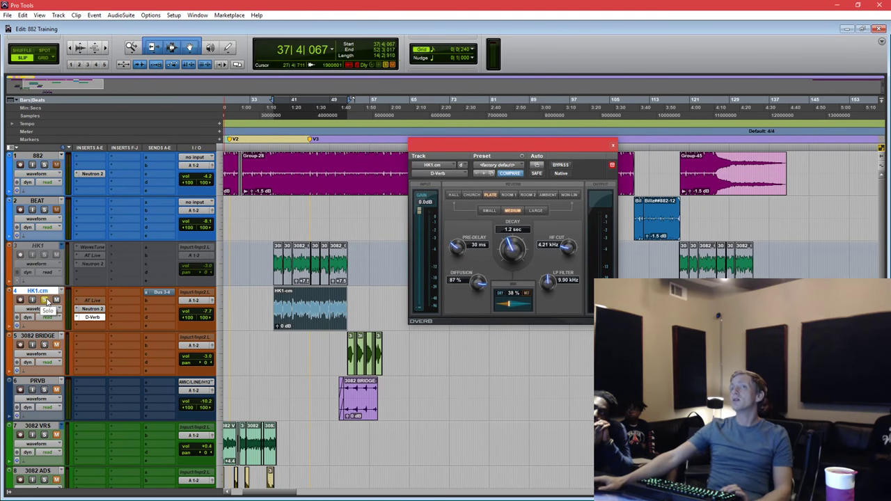
# Lower the D-Verb wet mix to 24% and shorten the decay to about 801 ms.
pyautogui.press('space')
pyautogui.moveTo(510, 304); pyautogui.dragTo(505, 303)
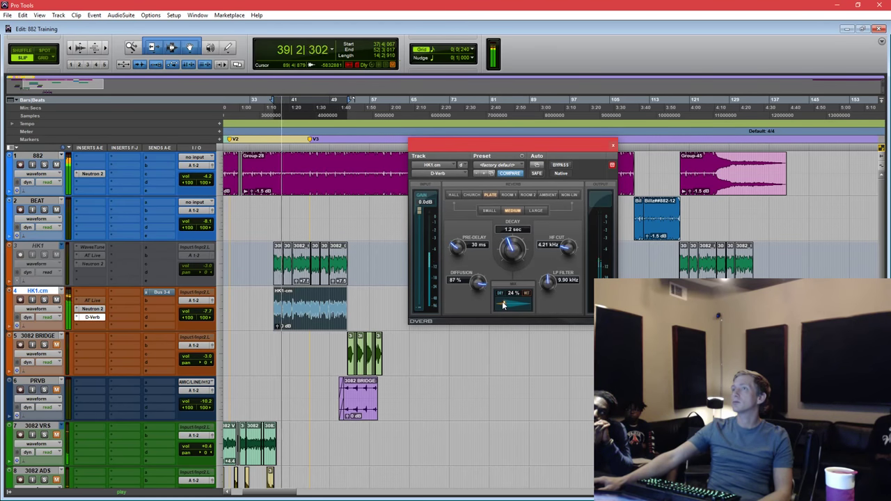
pyautogui.moveTo(508, 261); pyautogui.dragTo(503, 278)
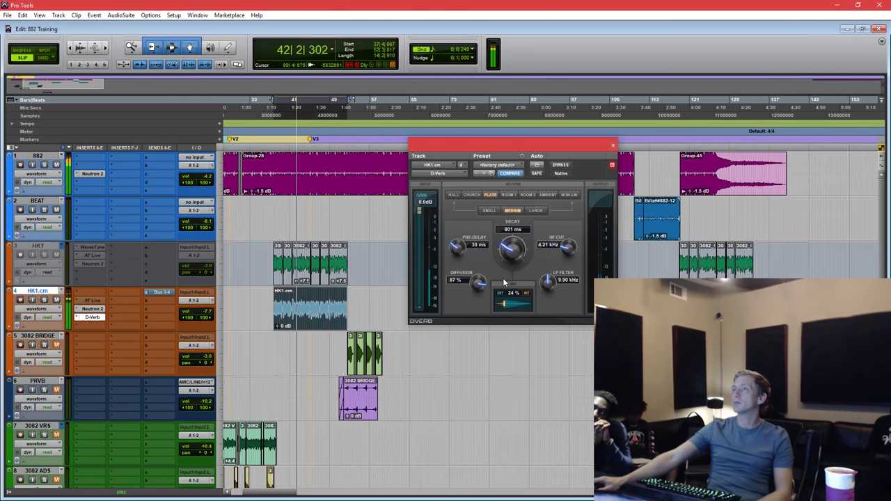
pyautogui.moveTo(528, 144); pyautogui.dragTo(529, 140)
pyautogui.press('space')
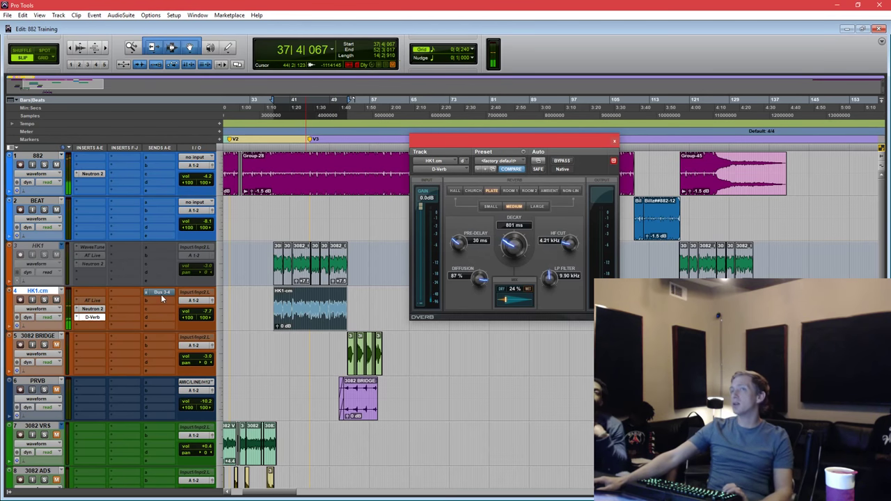
# Remove the D-Verb insert from HK1.cm, activate its Bus 3-4 send, and move VERB to track 5.
pyautogui.click(80, 318)
pyautogui.click(80, 318)
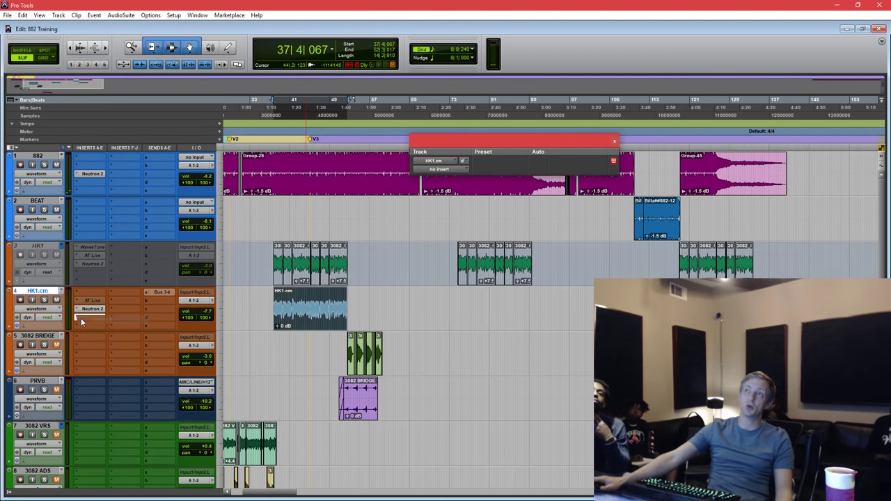
pyautogui.keyDown('ctrl'); pyautogui.keyDown('super'); pyautogui.click(162, 293); pyautogui.keyUp('super'); pyautogui.keyUp('ctrl')
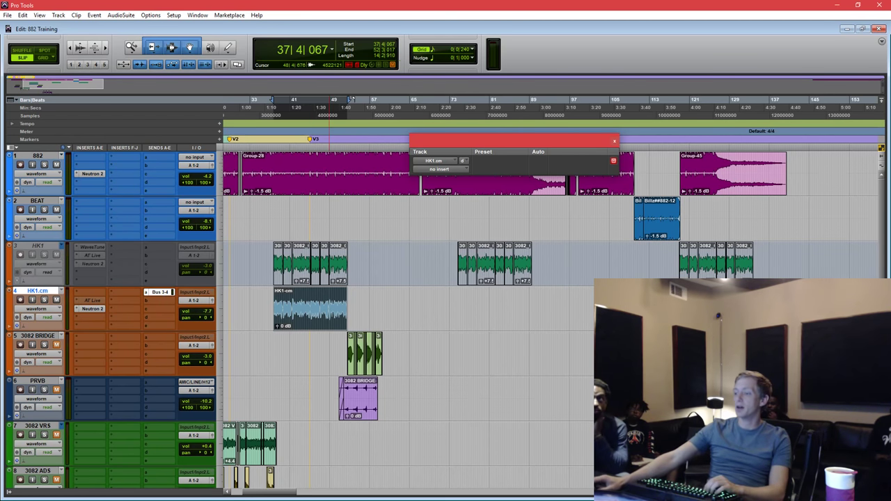
pyautogui.scroll(-10, 436, 327)
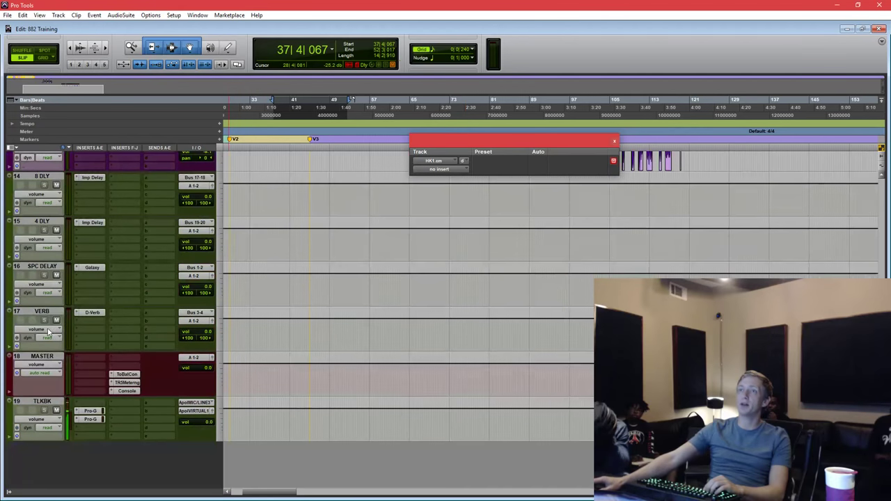
pyautogui.moveTo(40, 312); pyautogui.dragTo(41, 338)
# Set the VERB D-Verb to Medium size, 26 ms pre-delay and 8.89 kHz HF cut.
pyautogui.click(316, 324)
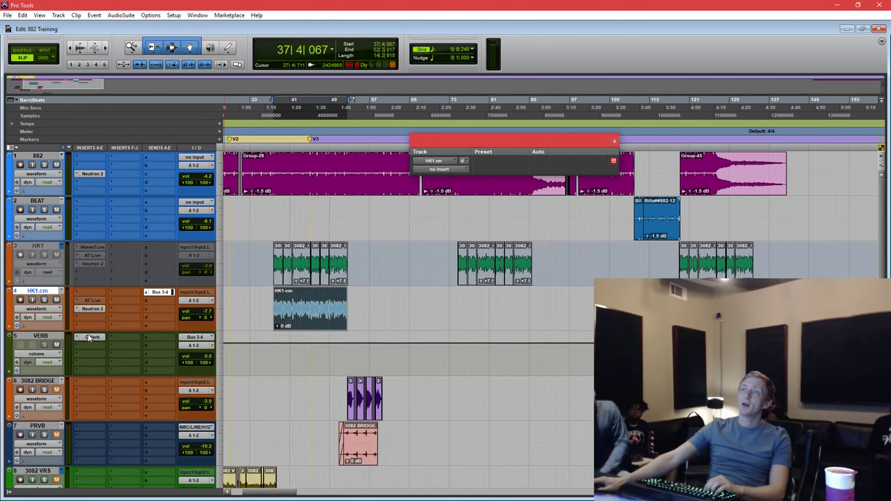
pyautogui.click(514, 206)
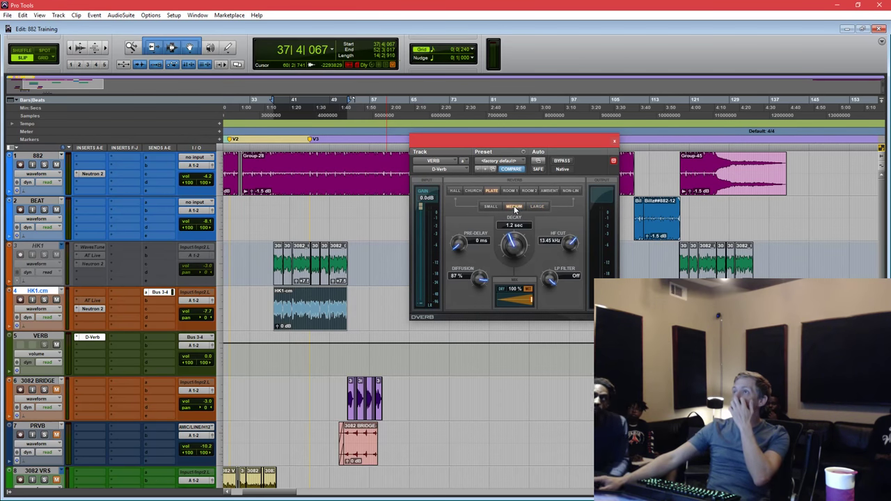
pyautogui.moveTo(461, 247); pyautogui.dragTo(465, 232)
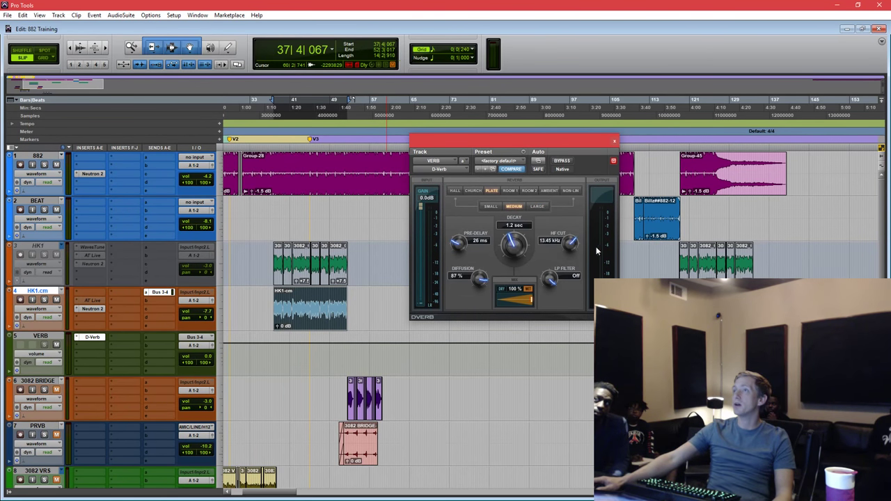
pyautogui.moveTo(570, 242); pyautogui.dragTo(570, 268)
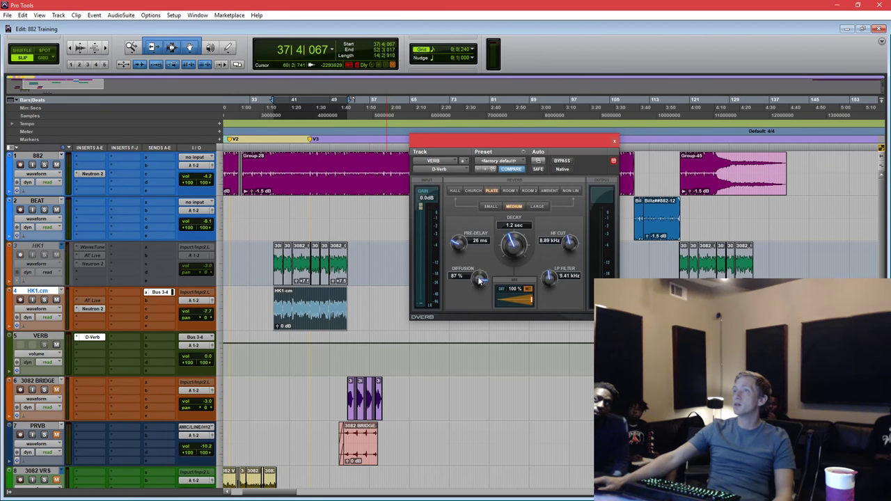
pyautogui.click(304, 315)
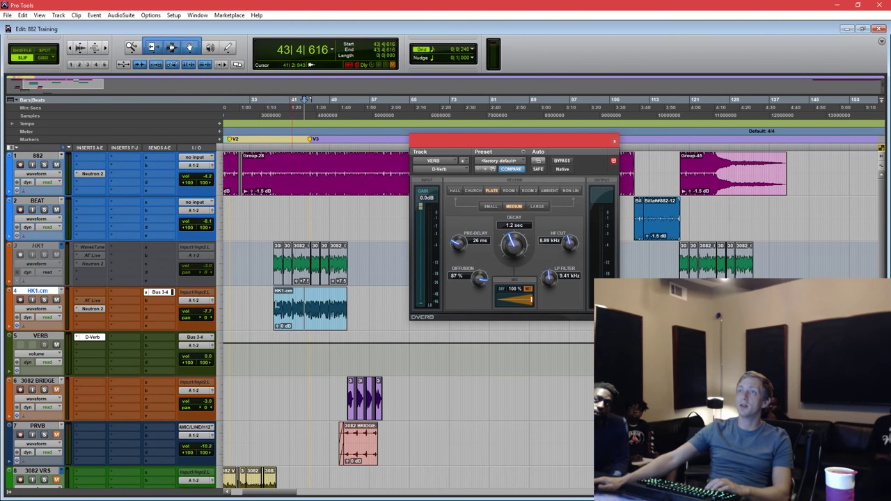
# Create a new aux track 'm verb' fed from HK1.cm's second send.
pyautogui.click(156, 300)
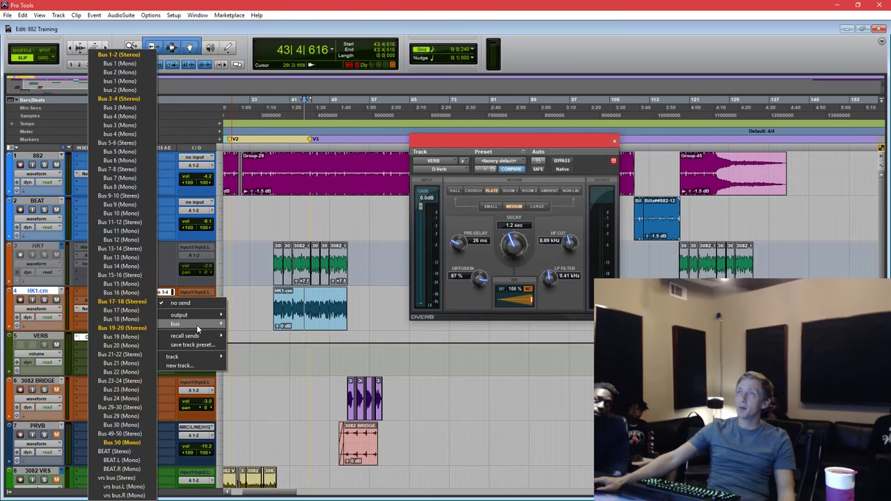
pyautogui.click(185, 364)
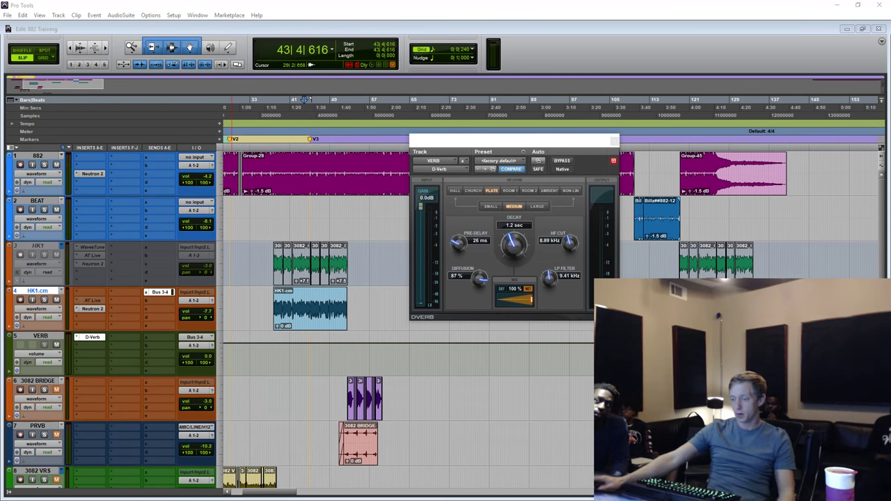
pyautogui.press('Return')
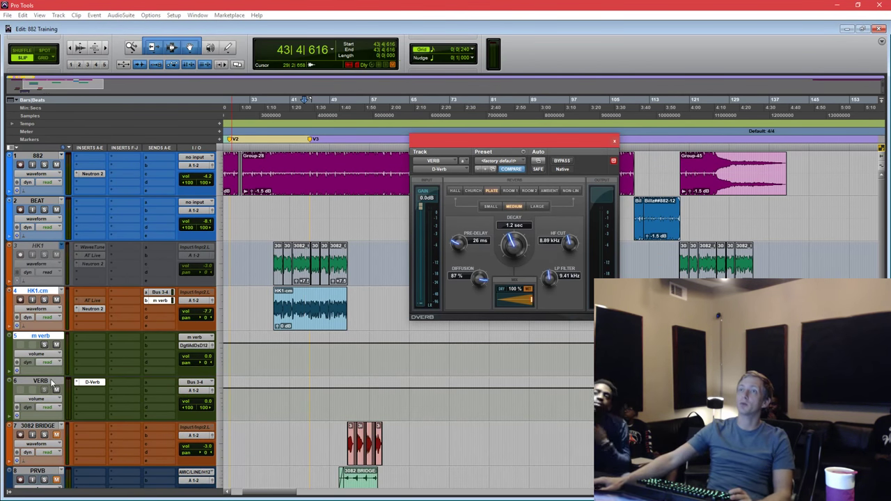
# Insert a D-Verb reverb on the m verb aux track.
pyautogui.click(80, 335)
pyautogui.moveTo(103, 372)
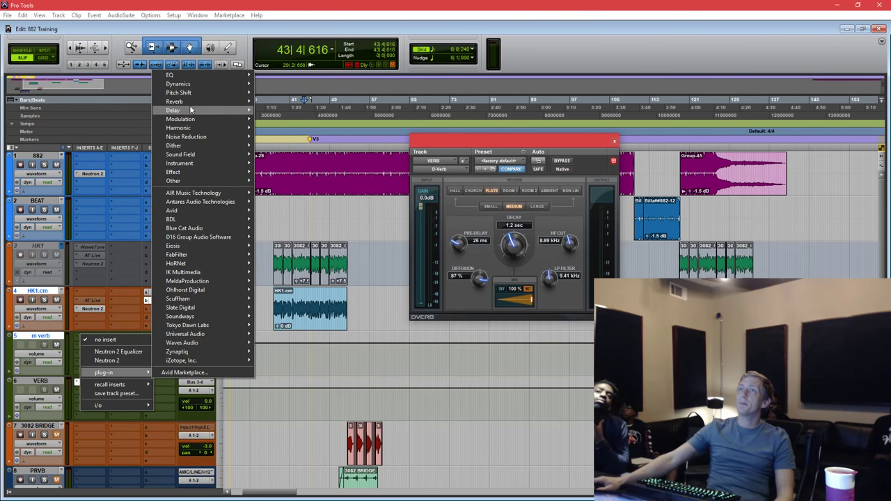
pyautogui.moveTo(190, 102)
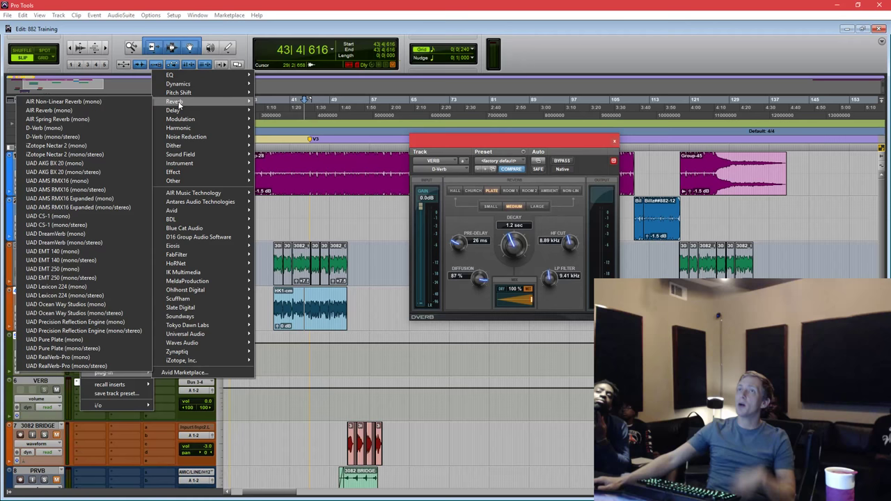
pyautogui.click(120, 125)
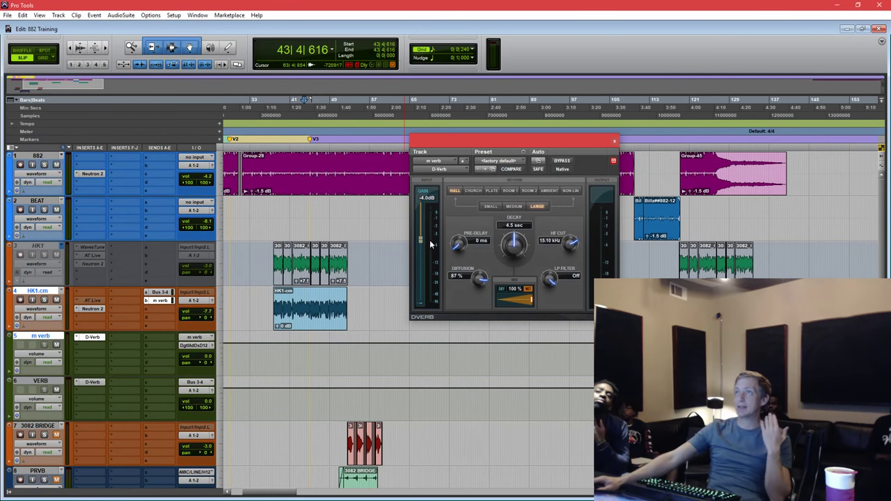
# Turn the m verb D-Verb into a small Plate with 30 ms pre-delay and a 4.66 kHz low-pass.
pyautogui.scroll(3, 484, 242)
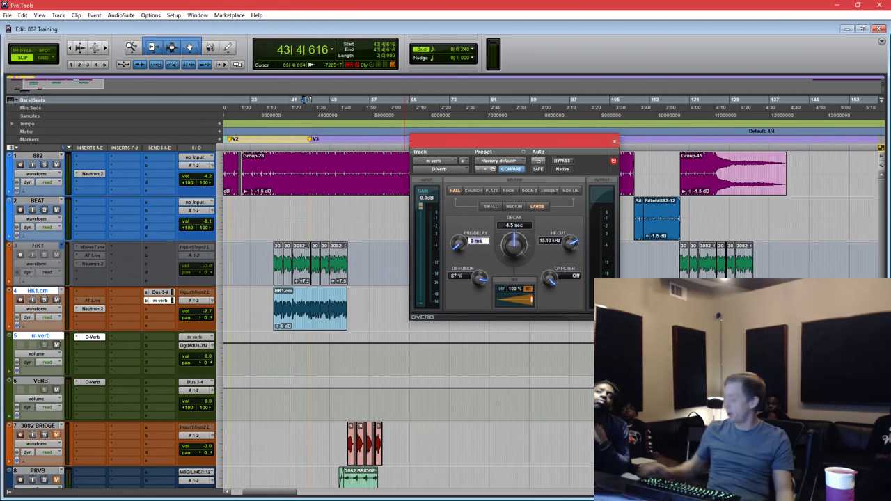
pyautogui.click(493, 190)
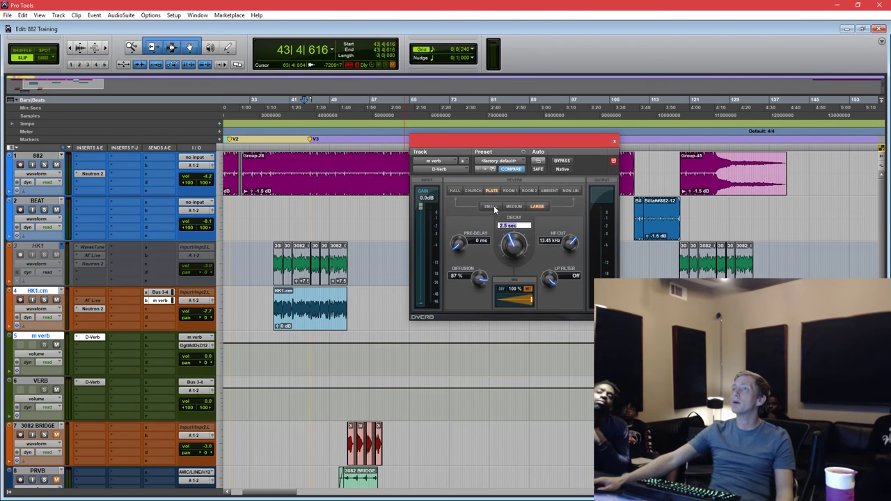
pyautogui.scroll(-1, 510, 264)
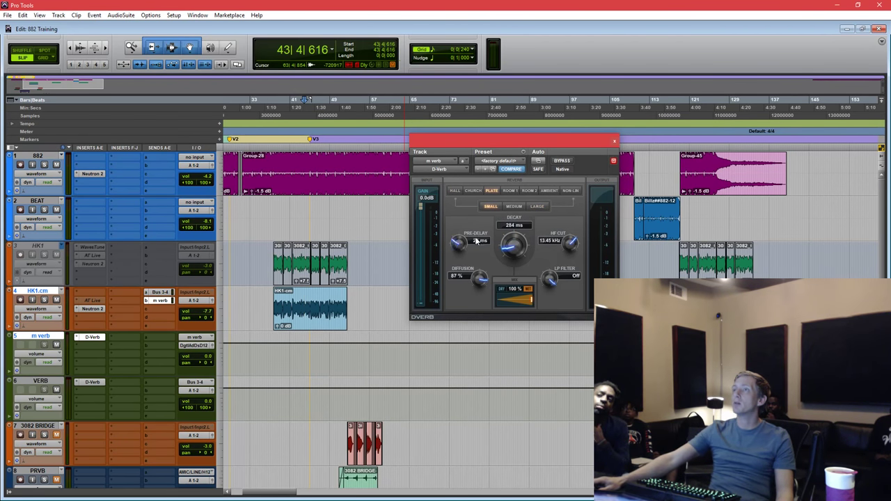
pyautogui.write('30')
pyautogui.press('Return')
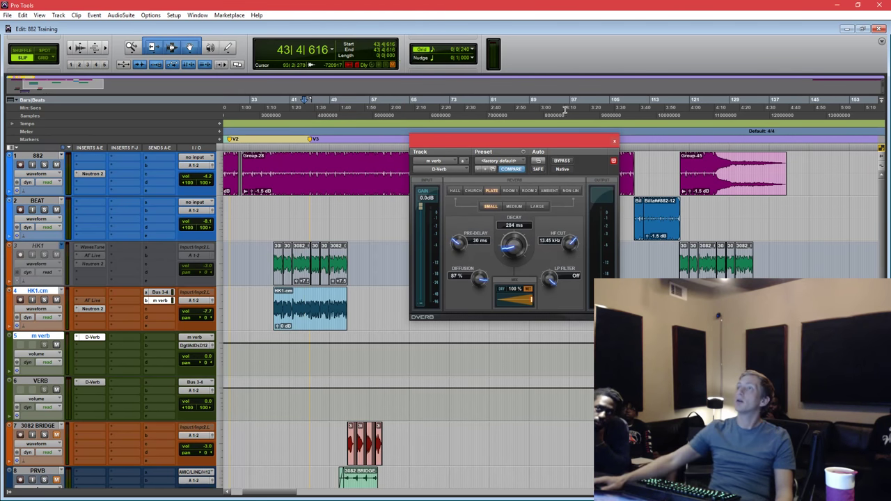
pyautogui.moveTo(563, 286); pyautogui.dragTo(547, 324)
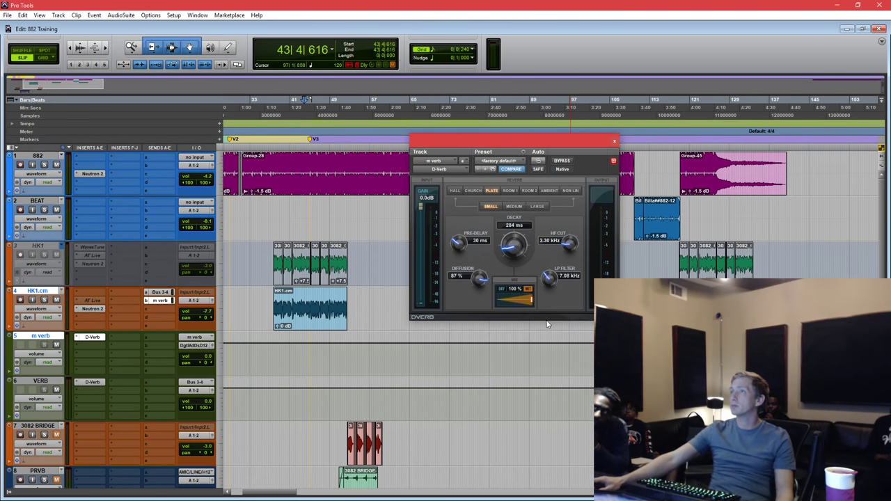
pyautogui.moveTo(537, 360); pyautogui.dragTo(536, 328)
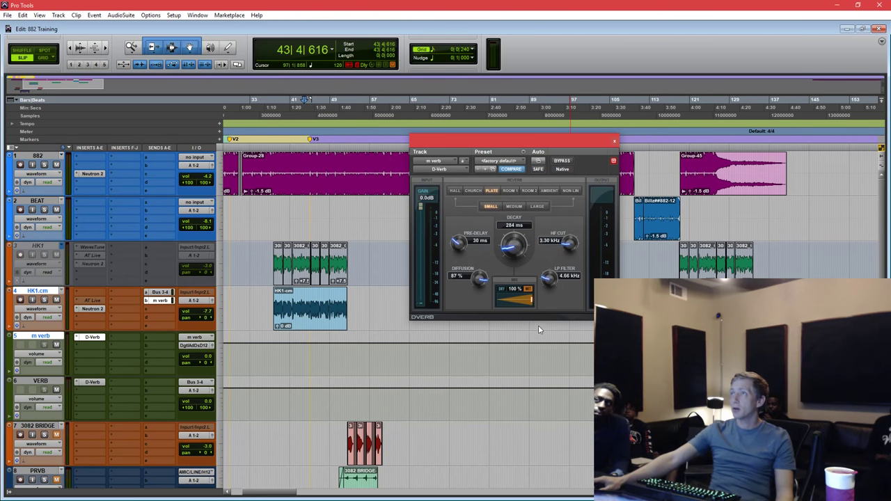
pyautogui.moveTo(568, 245); pyautogui.dragTo(576, 238)
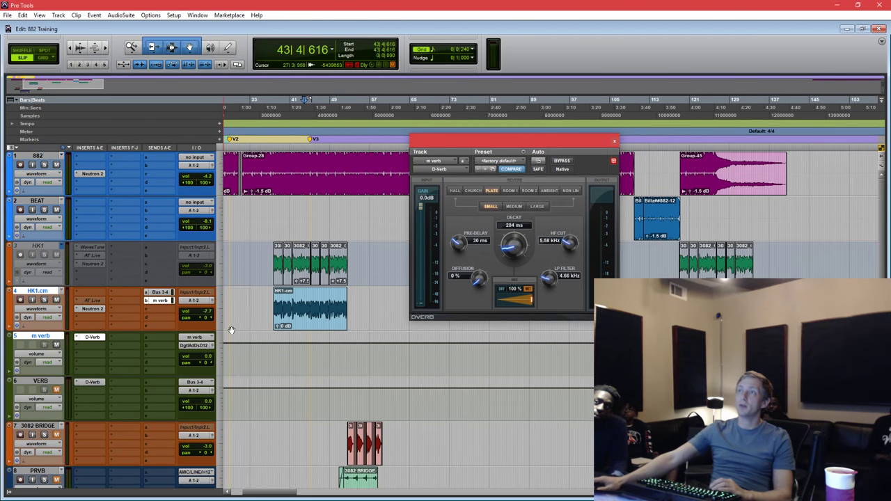
# Play back to audition the new reverb, then select the whole HK1.cm vocal clip.
pyautogui.press('space')
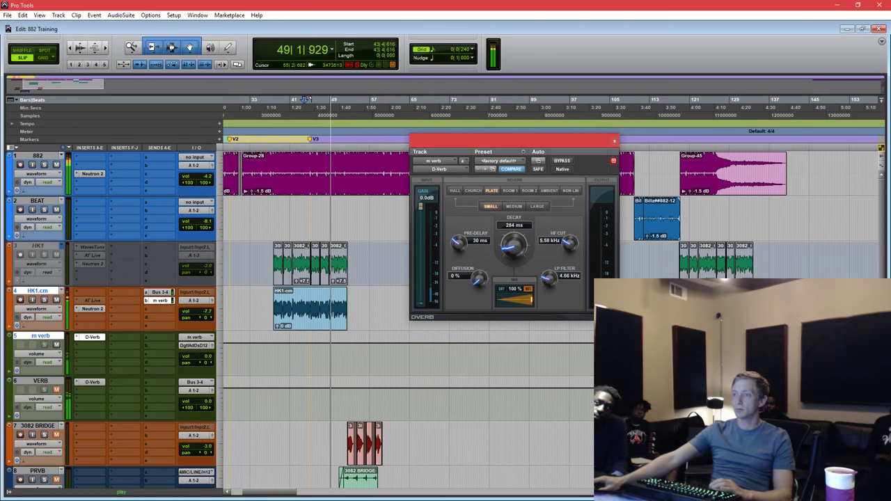
pyautogui.press('space')
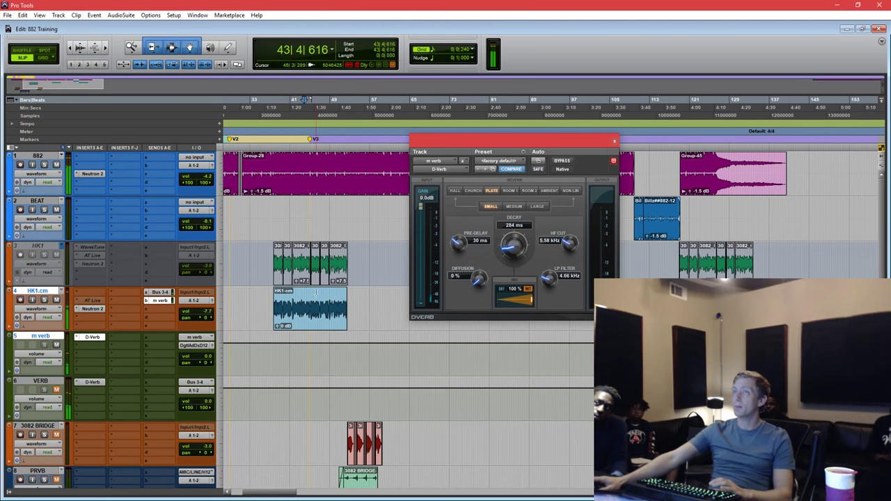
pyautogui.doubleClick(316, 292)
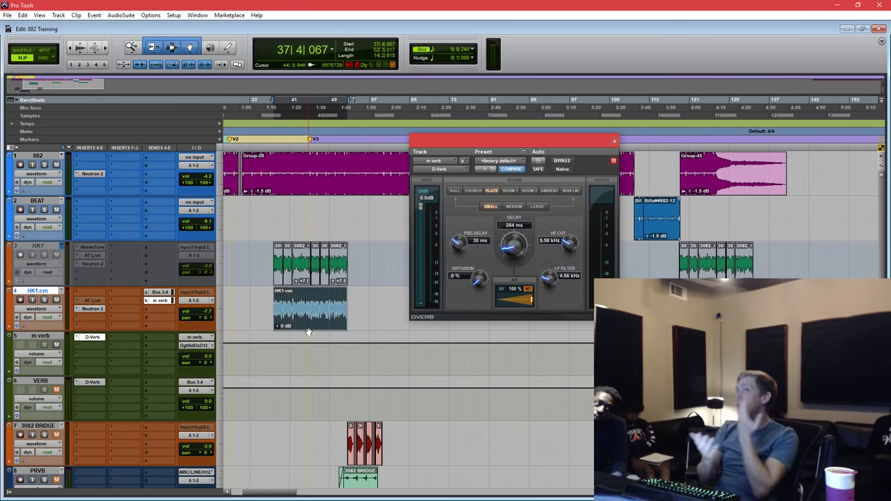
# Insert a Neutron 2 Equalizer after D-Verb on m verb and shelve off lows around 81 Hz.
pyautogui.click(88, 342)
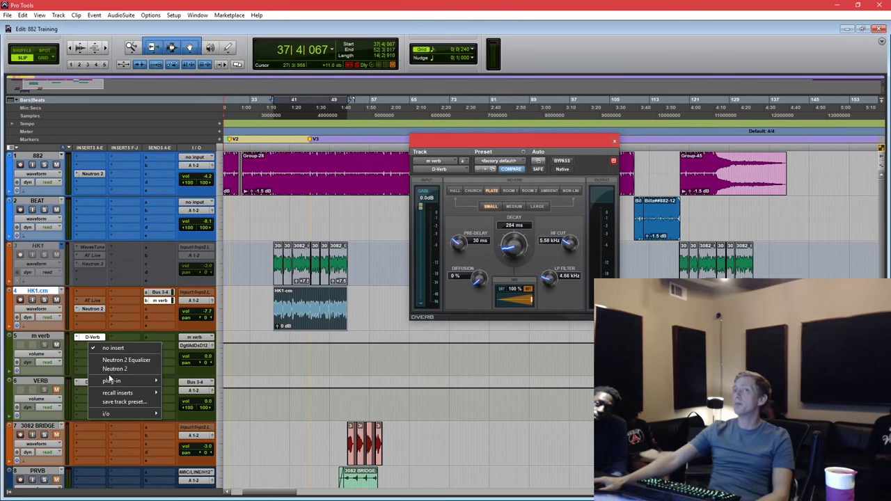
pyautogui.click(120, 360)
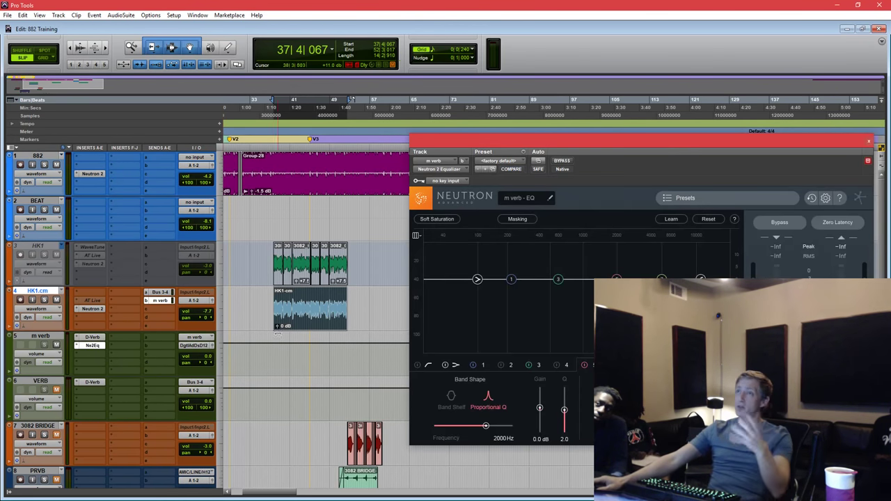
pyautogui.moveTo(720, 147); pyautogui.dragTo(617, 158)
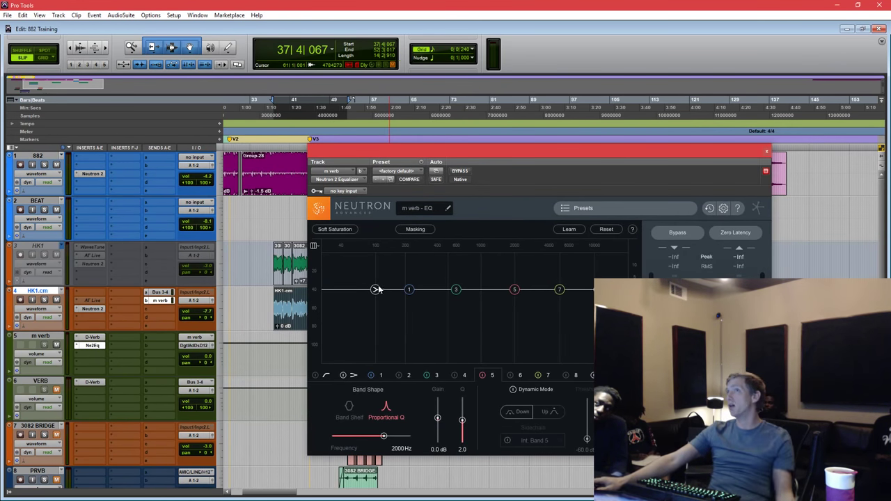
pyautogui.moveTo(376, 290); pyautogui.dragTo(367, 317)
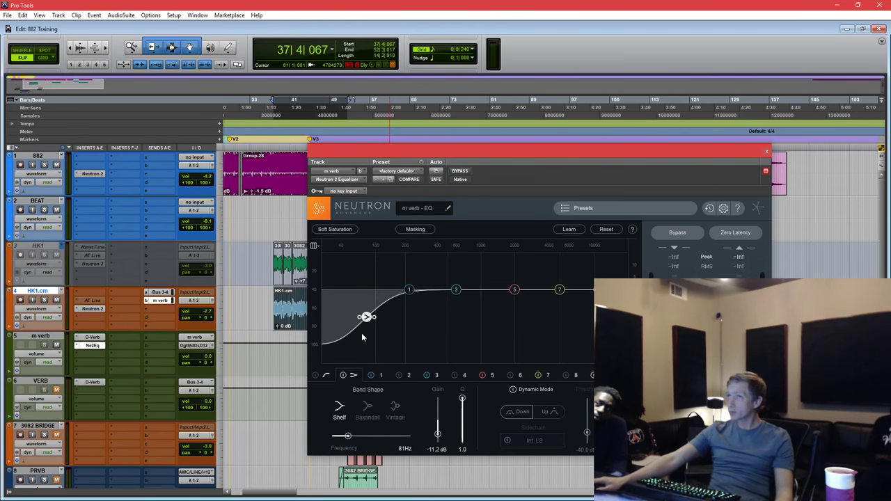
# Cut EQ band 3 to about 404 Hz, -10.4 dB, and boost band 5 near 1940 Hz.
pyautogui.click(457, 291)
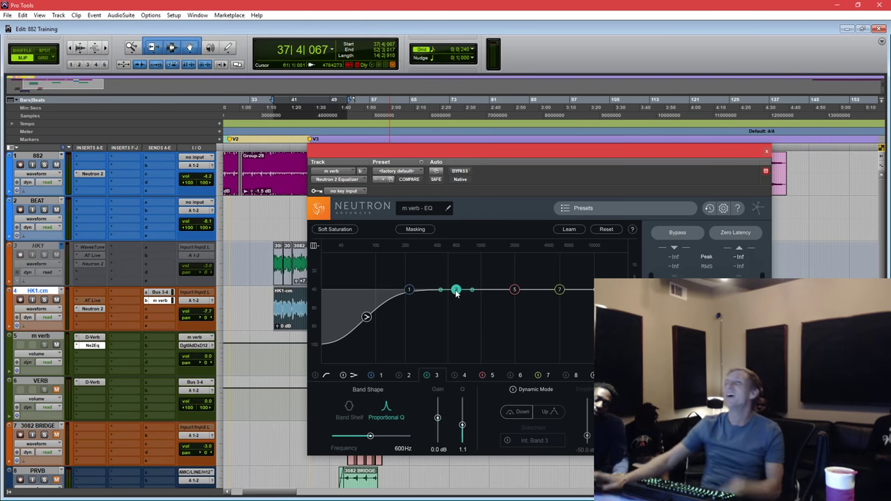
pyautogui.press('space')
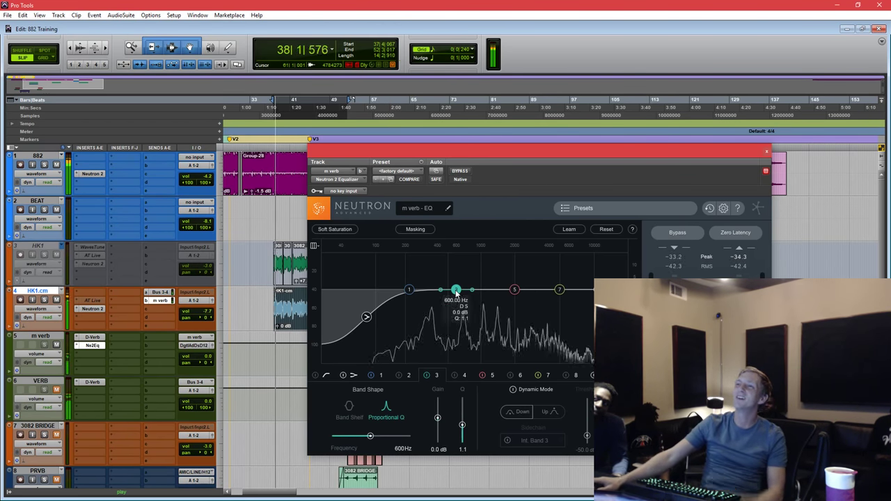
pyautogui.click(457, 289)
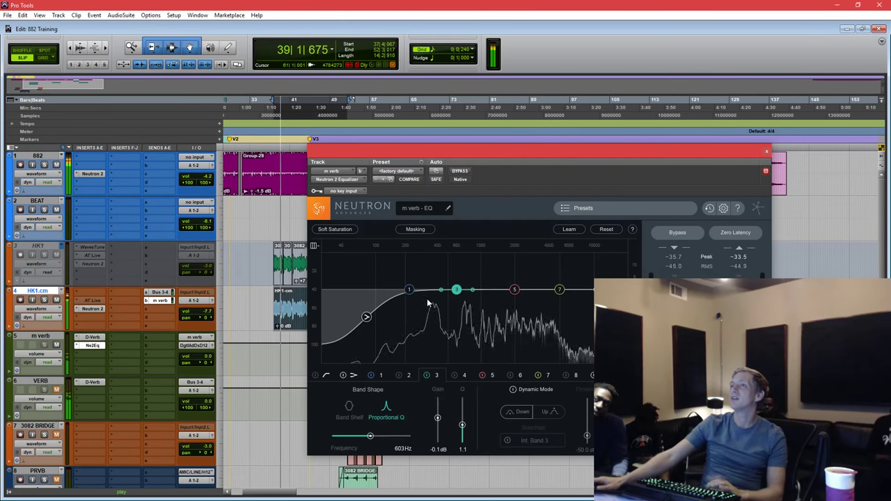
pyautogui.press('space')
pyautogui.moveTo(456, 290); pyautogui.dragTo(438, 315)
pyautogui.press('space')
pyautogui.moveTo(515, 290); pyautogui.dragTo(514, 280)
pyautogui.press('space')
# Audition the m verb EQ changes during playback.
pyautogui.moveTo(505, 153); pyautogui.dragTo(516, 167)
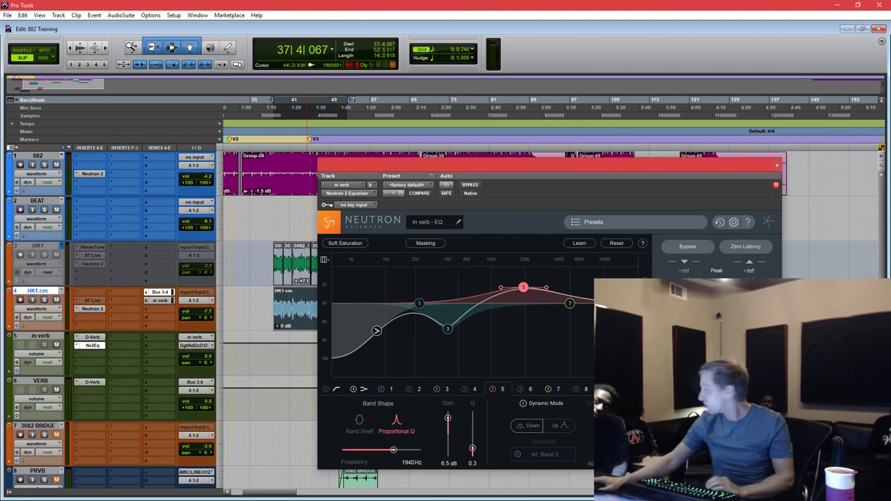
pyautogui.press('space')
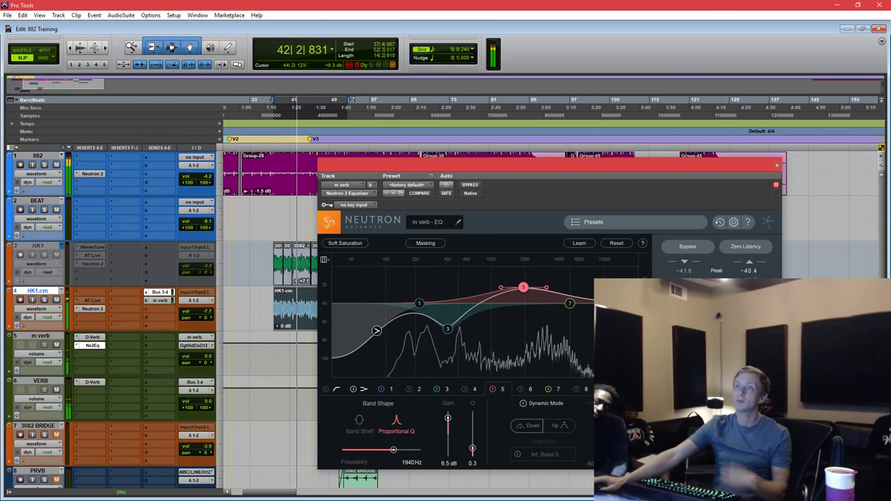
pyautogui.press('space')
# Add a Neutron 2 EQ to VERB with a low cut, a dip near 564 Hz and a 5.8 kHz boost.
pyautogui.click(87, 399)
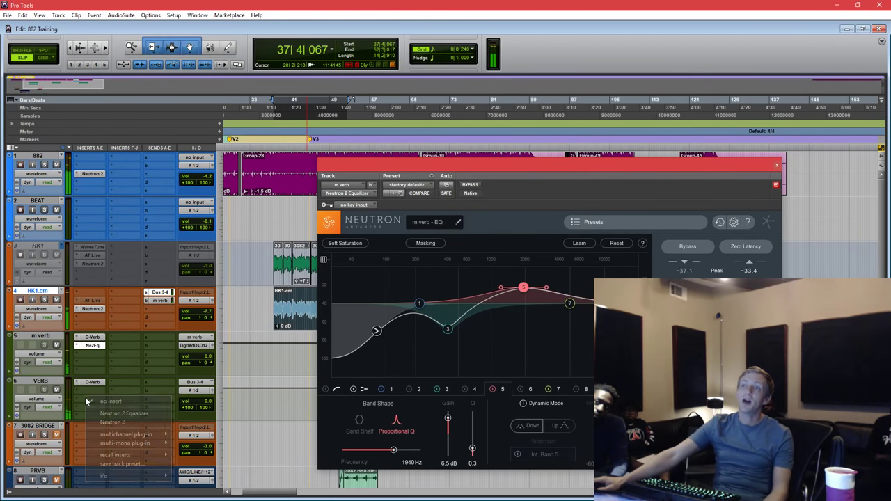
pyautogui.click(124, 414)
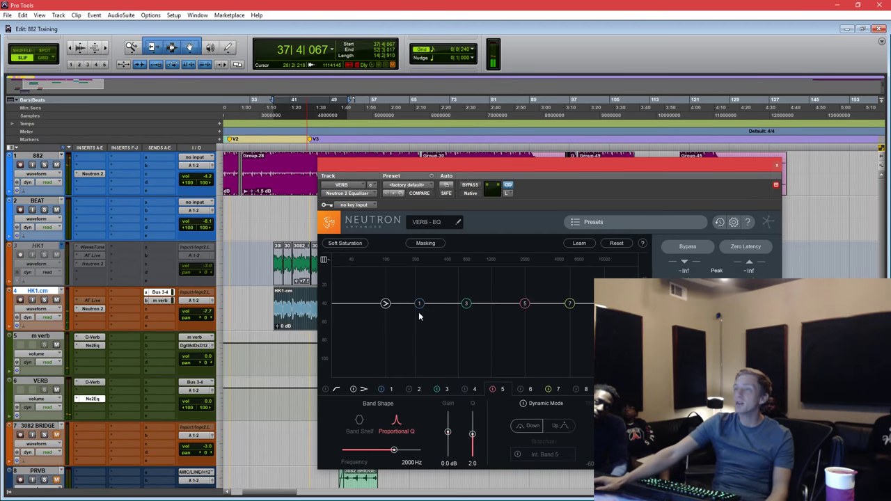
pyautogui.moveTo(388, 306); pyautogui.dragTo(380, 330)
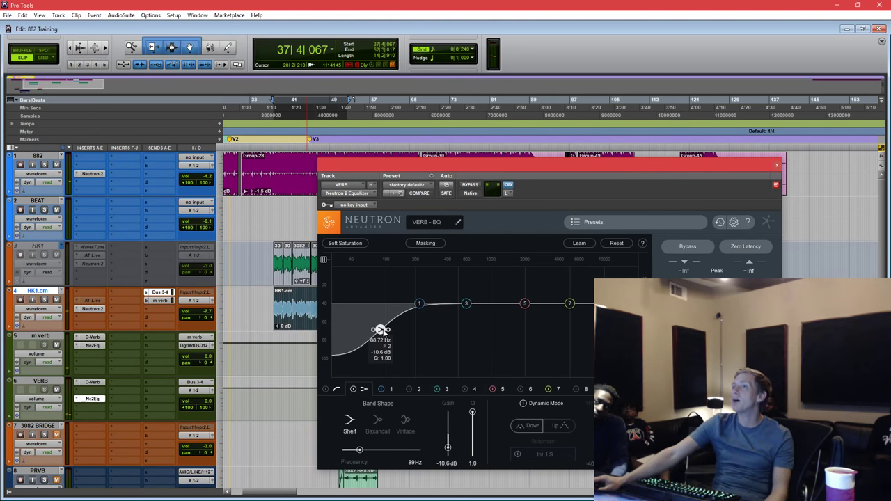
pyautogui.moveTo(466, 304); pyautogui.dragTo(464, 318)
pyautogui.moveTo(570, 303); pyautogui.dragTo(566, 291)
# While playing, move the dip to 684 Hz at -7 dB, band 7 to 3906 Hz, and set D-Verb decay to 4.3 sec.
pyautogui.press('space')
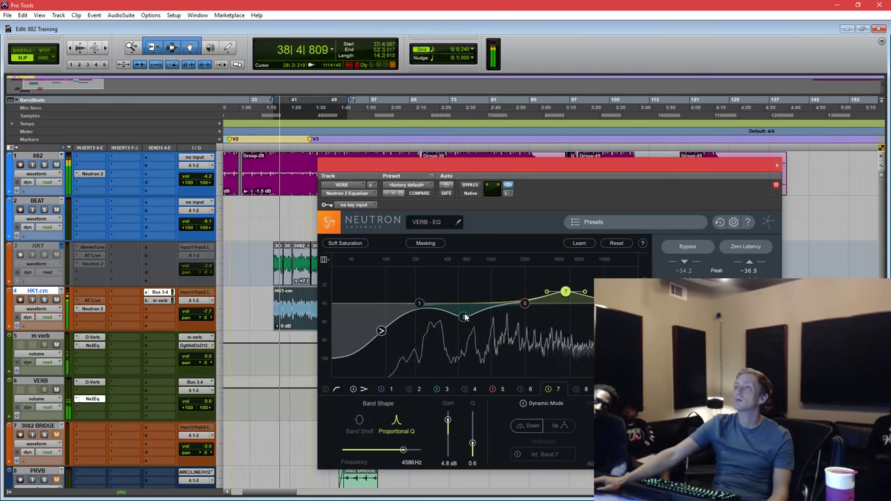
pyautogui.moveTo(465, 318); pyautogui.dragTo(476, 323)
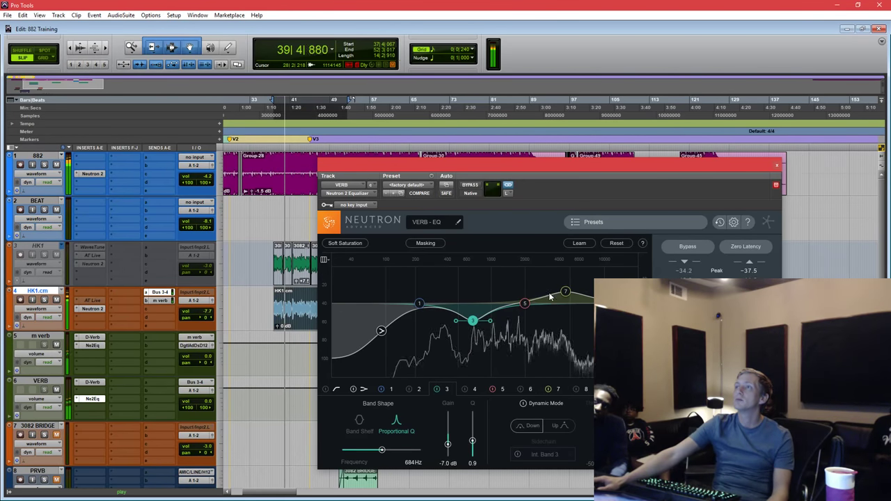
pyautogui.moveTo(566, 291); pyautogui.dragTo(556, 294)
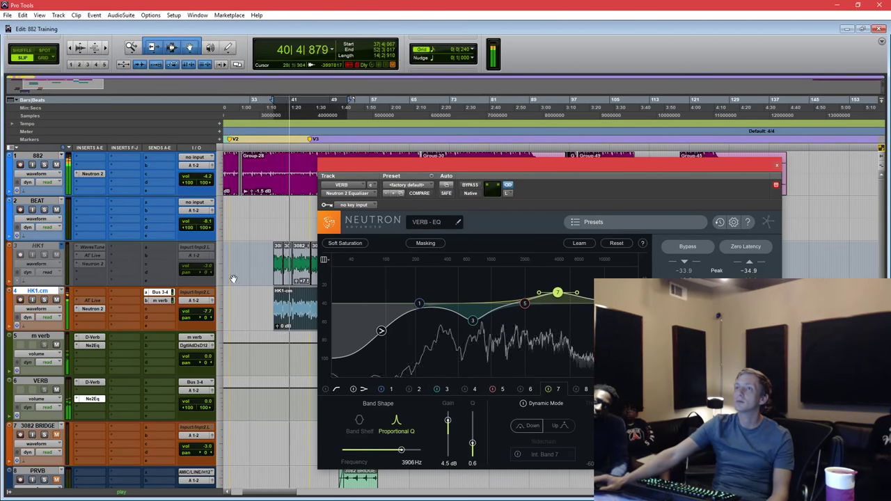
pyautogui.click(92, 381)
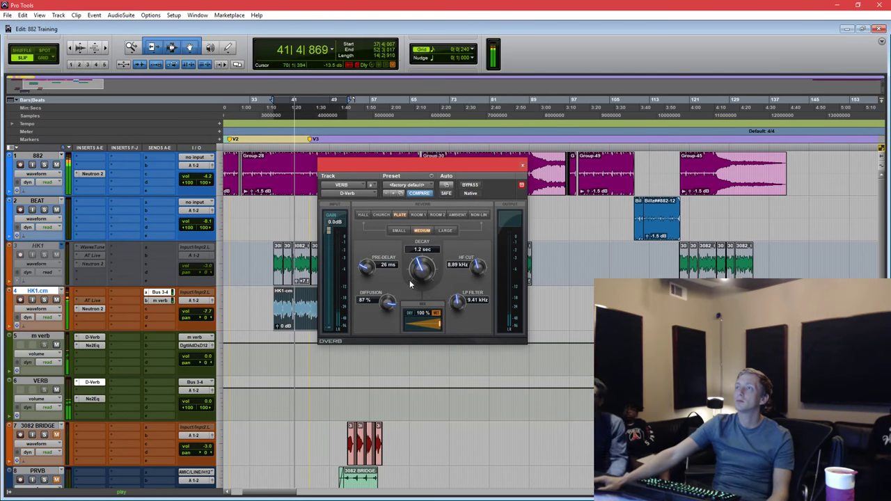
pyautogui.moveTo(422, 269); pyautogui.dragTo(428, 251)
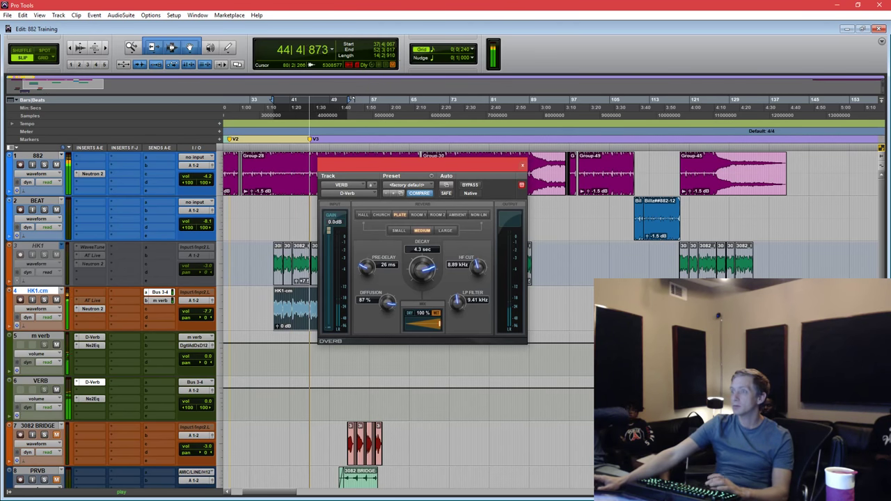
# Cut the VERB D-Verb decay back to 1.4 sec and play it back to check, then select the HK1-cm clip.
pyautogui.press('space')
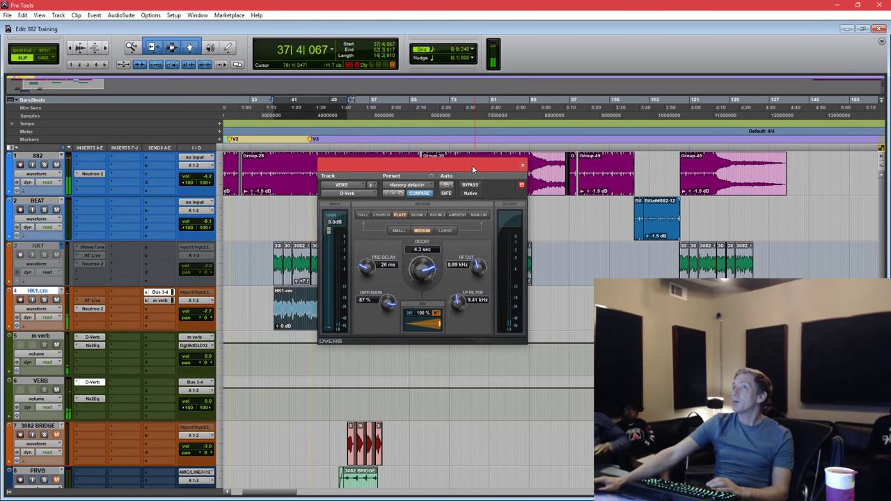
pyautogui.moveTo(472, 165); pyautogui.dragTo(509, 162)
pyautogui.moveTo(459, 273); pyautogui.dragTo(453, 264)
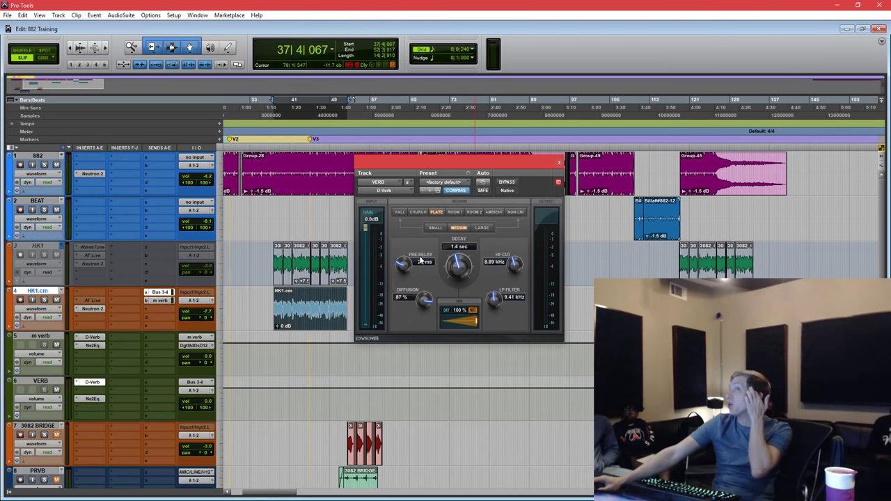
pyautogui.click(273, 213)
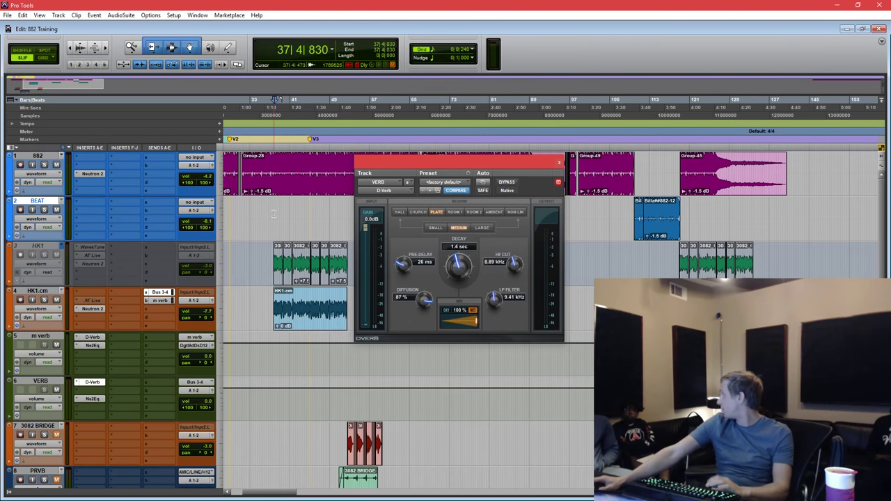
pyautogui.press('space')
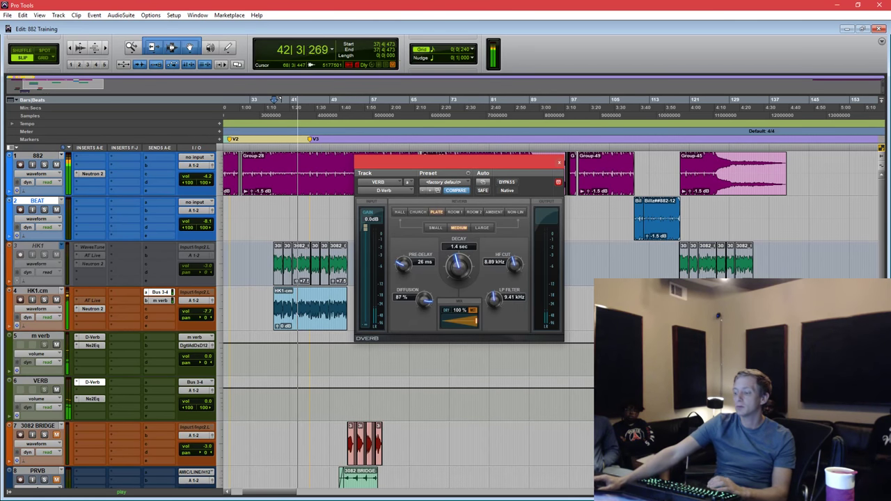
pyautogui.press('space')
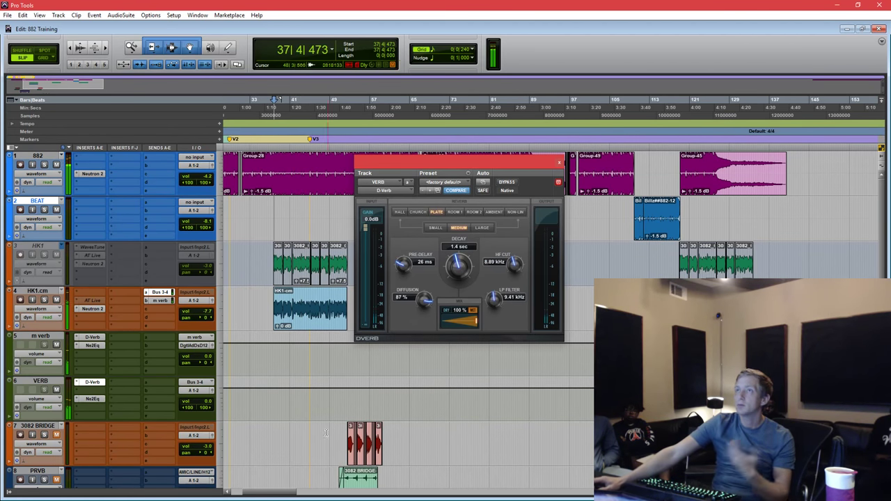
pyautogui.click(301, 317)
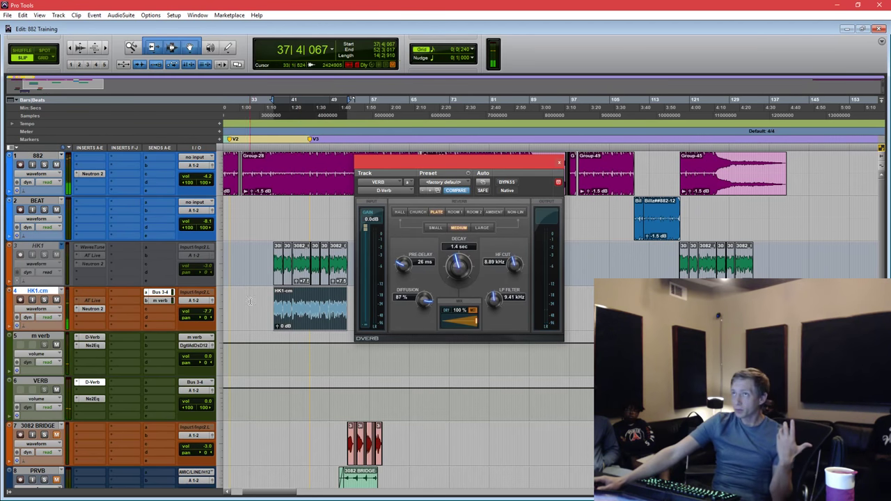
pyautogui.moveTo(250, 301); pyautogui.dragTo(270, 296)
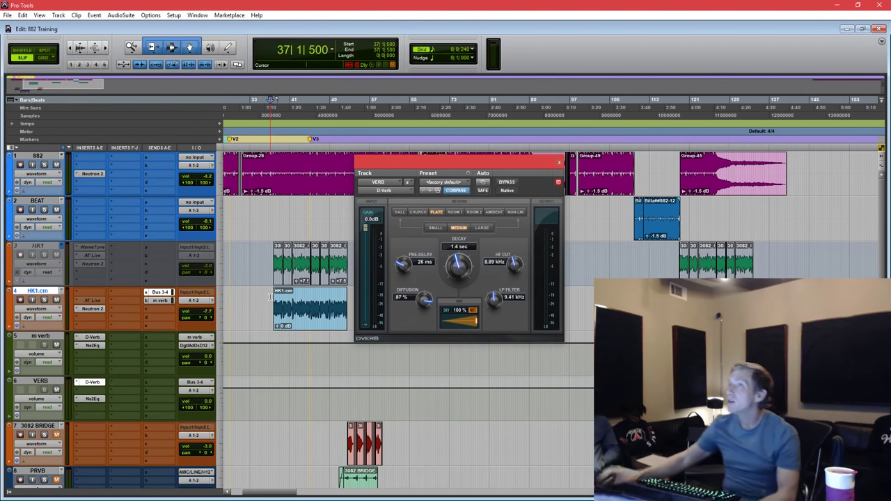
pyautogui.click(288, 215)
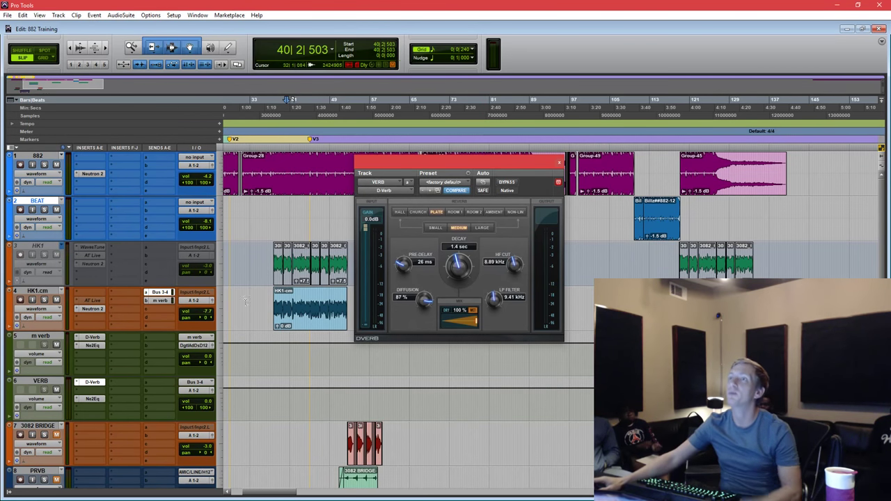
# Add a Bus 17-18 send from HK1.cm to the 8 DLY track and raise it to -28.1 dB.
pyautogui.click(282, 316)
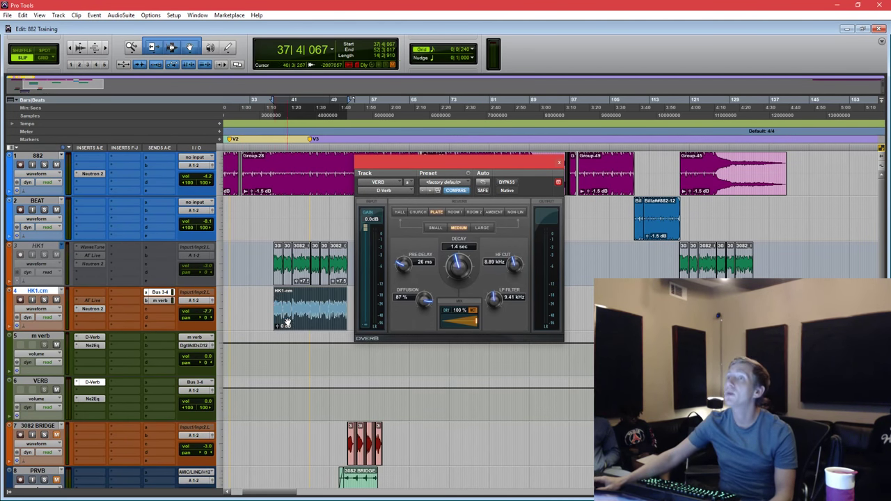
pyautogui.click(145, 308)
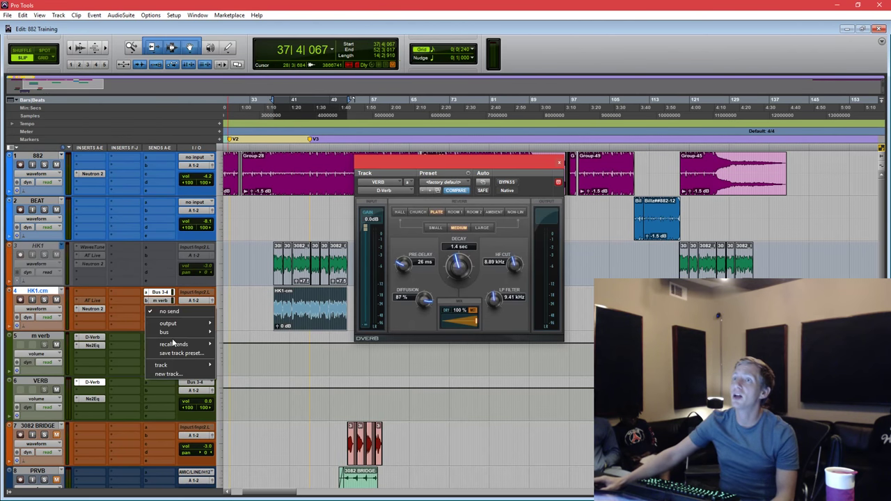
pyautogui.moveTo(176, 365)
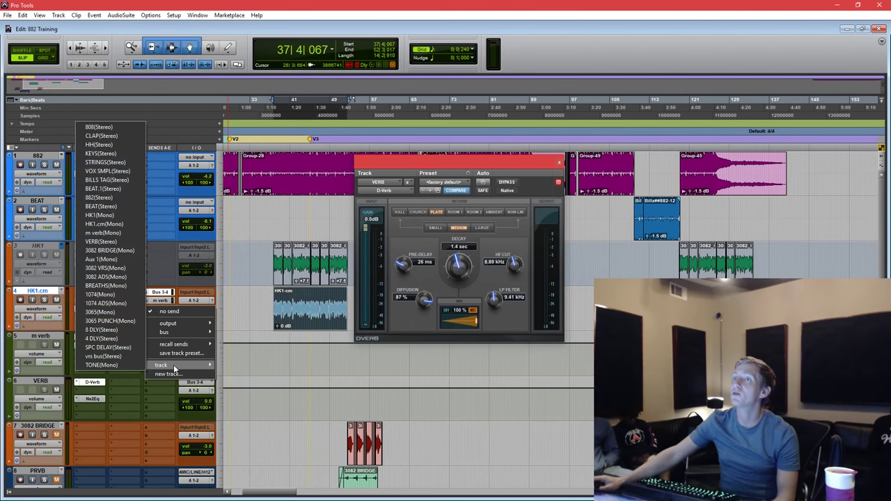
pyautogui.click(109, 331)
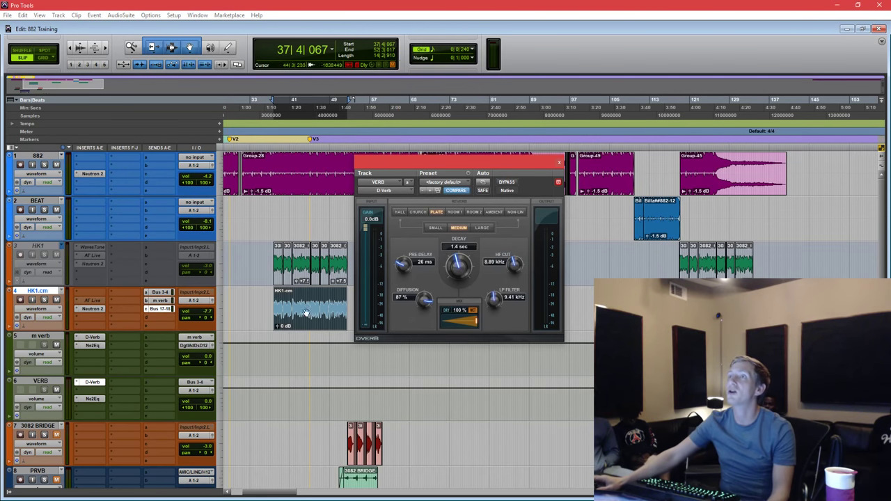
pyautogui.moveTo(400, 164); pyautogui.dragTo(447, 170)
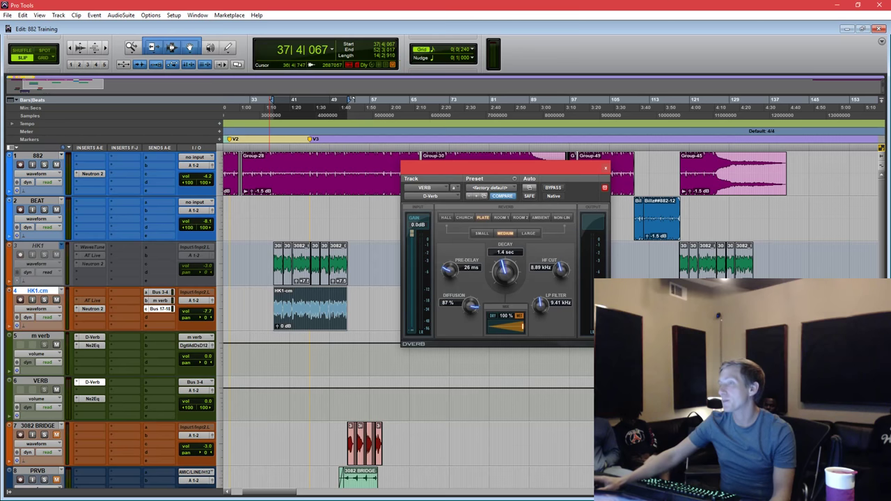
pyautogui.click(160, 308)
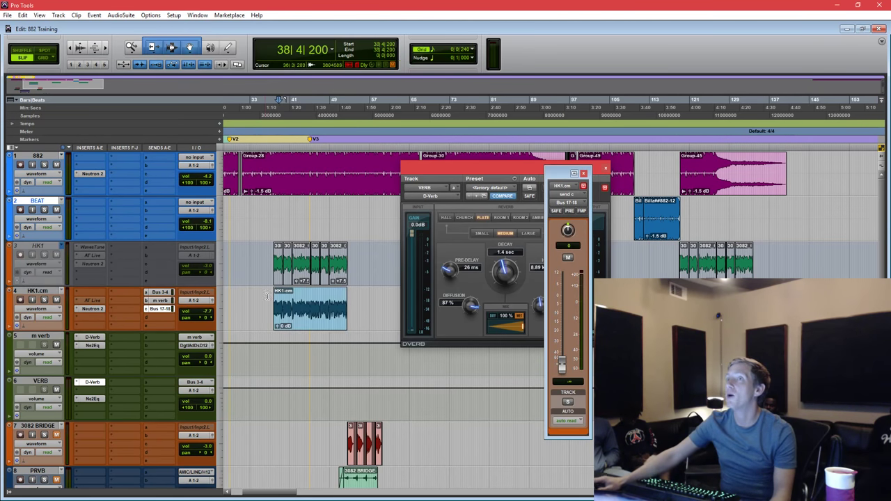
pyautogui.press('space')
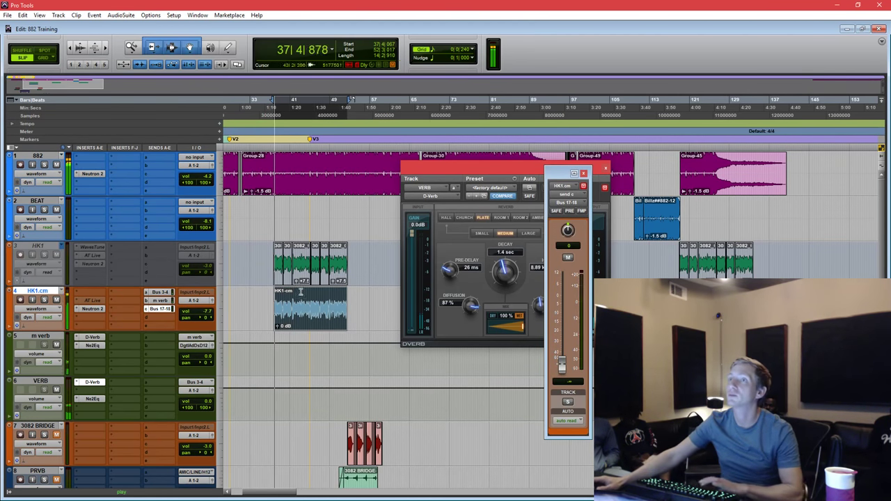
pyautogui.click(304, 296)
pyautogui.moveTo(562, 361); pyautogui.dragTo(562, 340)
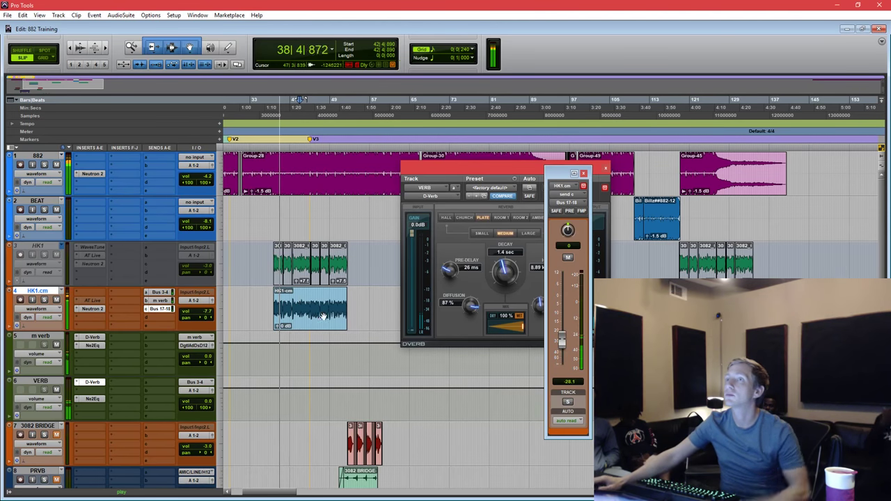
pyautogui.scroll(-10, 26, 294)
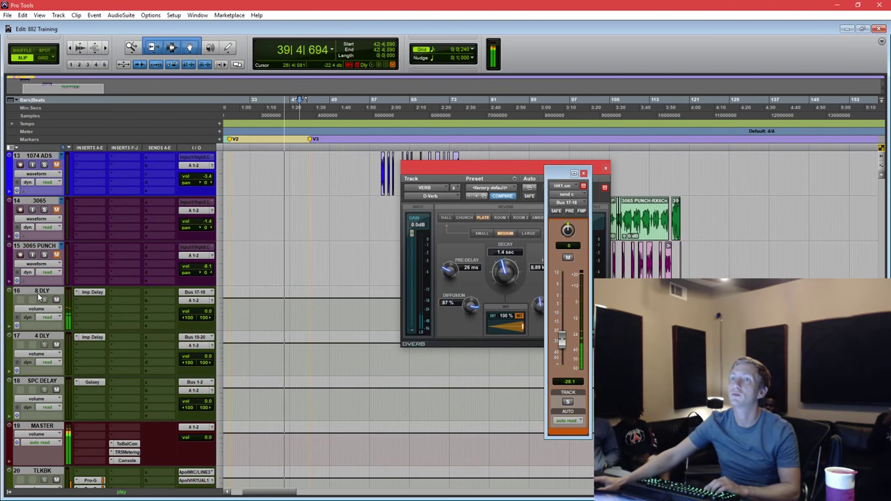
# Move the 8 DLY track directly under HK1.cm, then solo and select HK1.cm.
pyautogui.moveTo(38, 293); pyautogui.dragTo(31, 329)
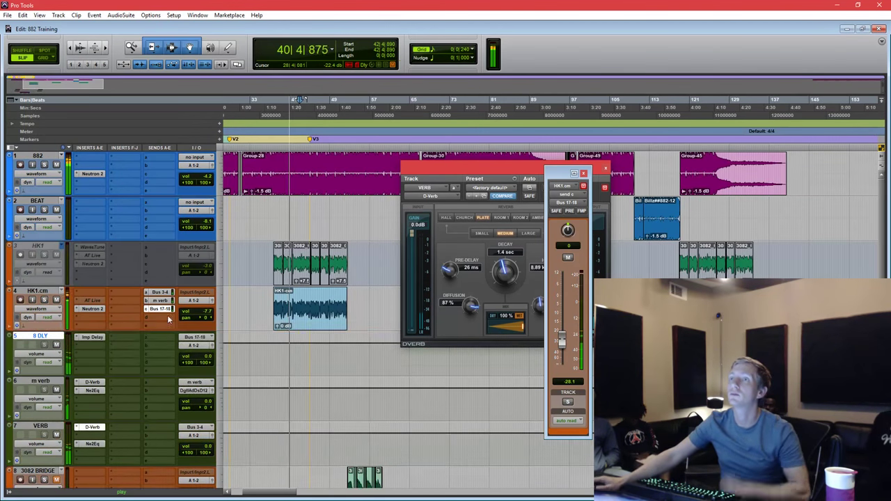
pyautogui.click(44, 299)
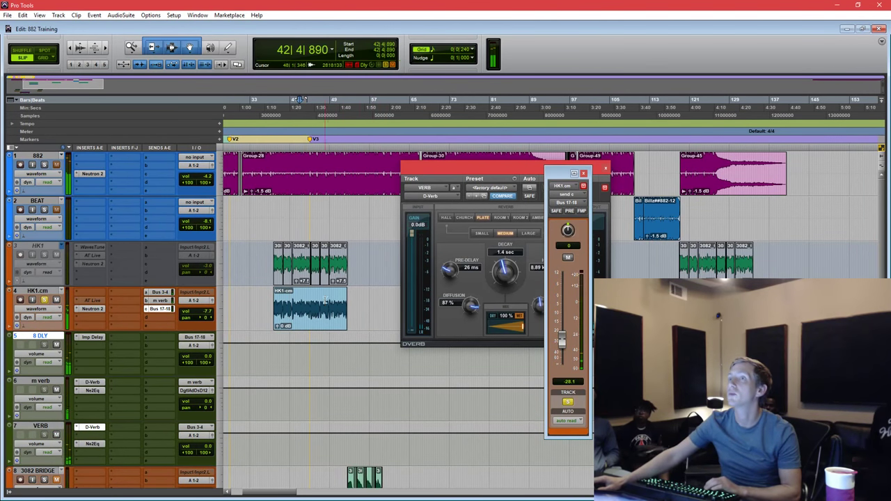
pyautogui.click(38, 291)
pyautogui.click(90, 337)
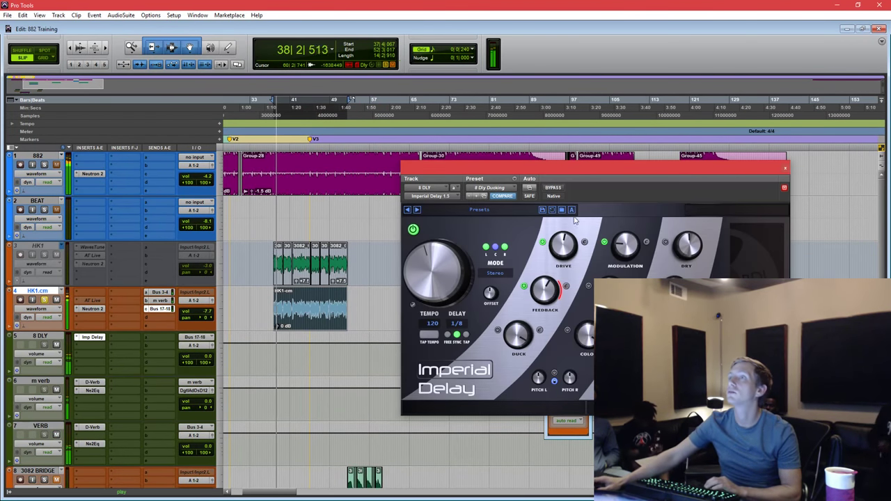
# Stop playback, zoom out across the session and reposition the Imperial Delay window.
pyautogui.moveTo(603, 171); pyautogui.dragTo(570, 135)
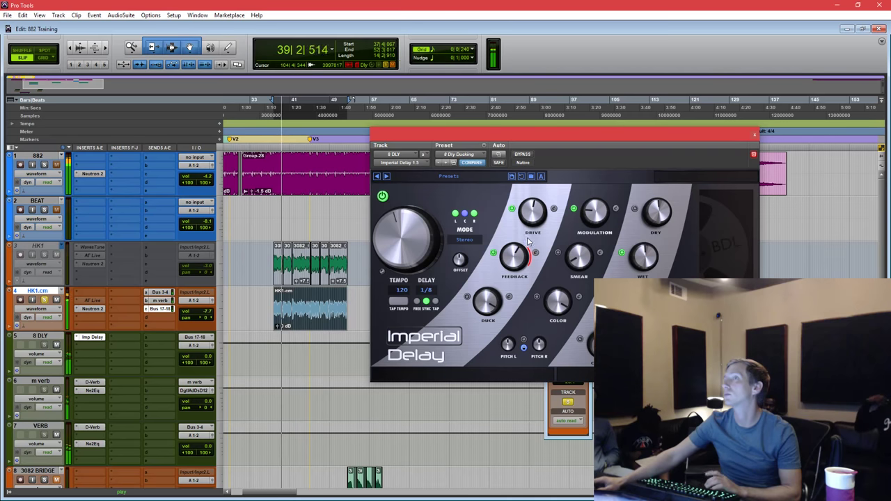
pyautogui.press('space')
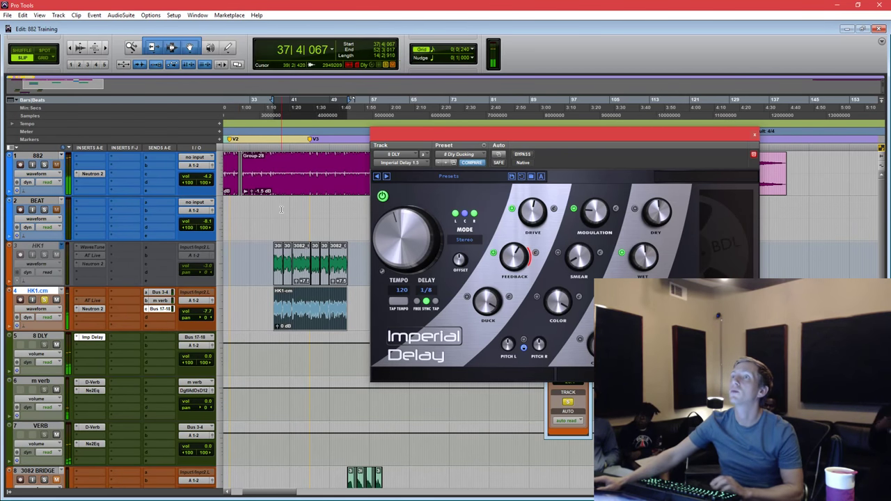
pyautogui.click(281, 208)
pyautogui.hotkey('ctrl', '[')
pyautogui.hscroll(3, 342, 227)
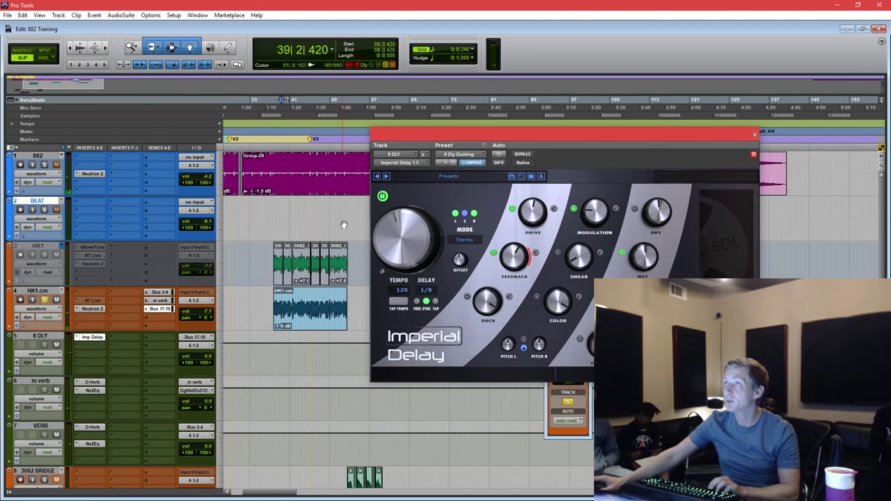
pyautogui.moveTo(574, 131); pyautogui.dragTo(596, 123)
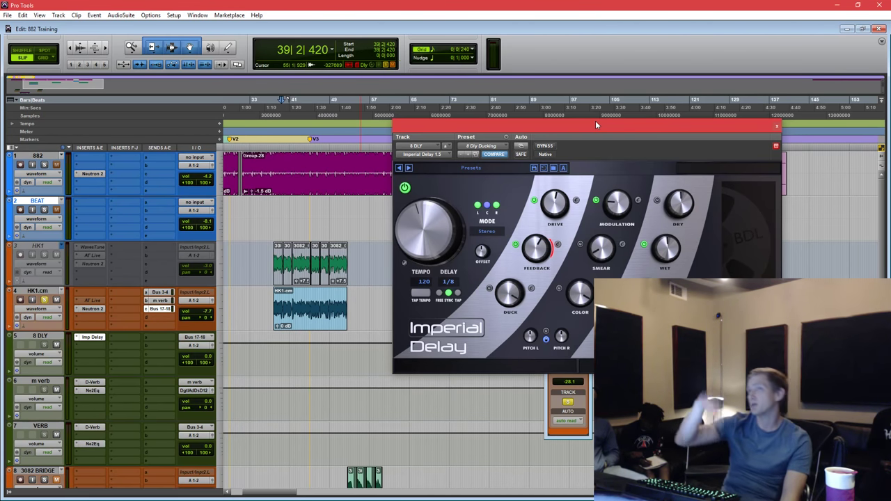
pyautogui.hscroll(-5, 275, 258)
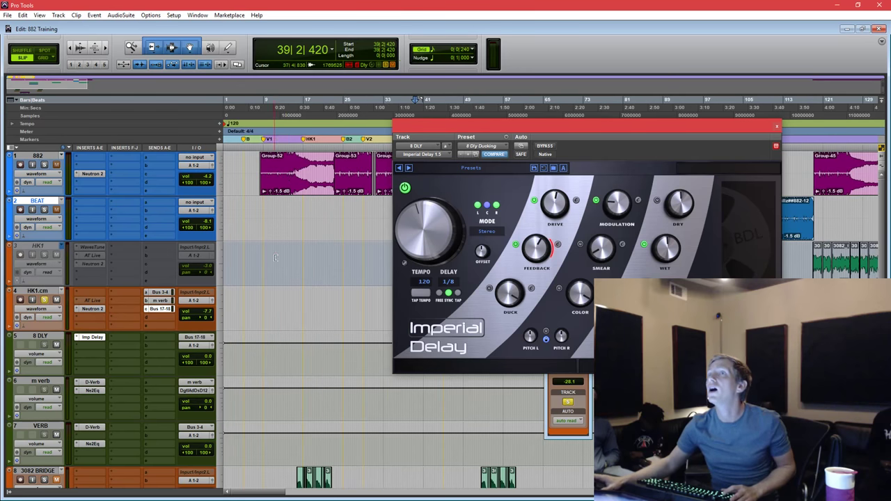
pyautogui.scroll(2, 279, 182)
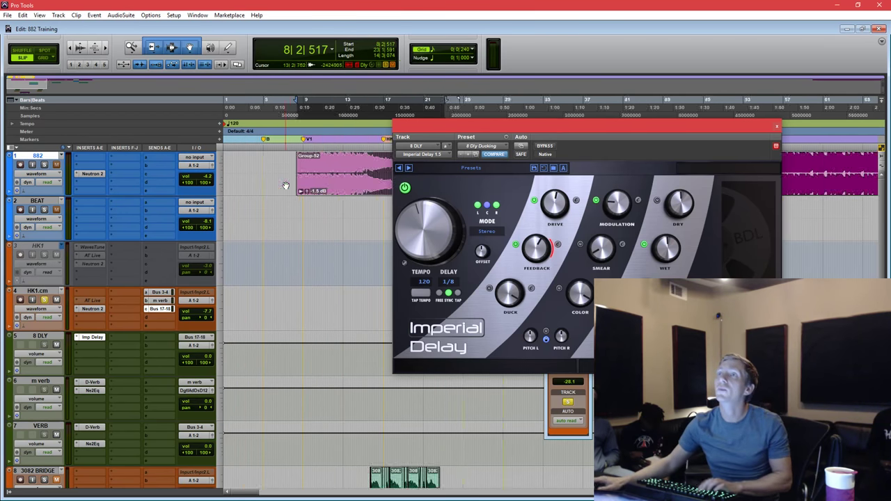
# Unsolo HK1.cm, audition it, and sync Imperial Delay to the session tempo of 65.
pyautogui.click(44, 300)
pyautogui.click(310, 187)
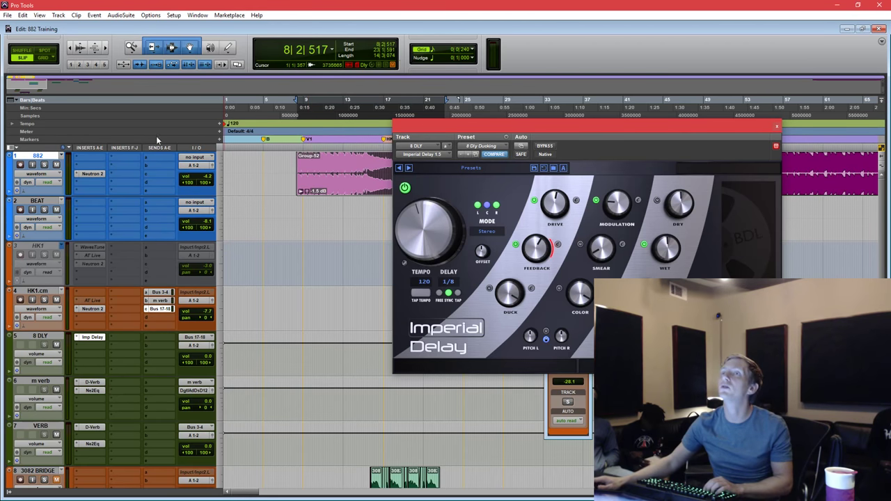
pyautogui.press('space')
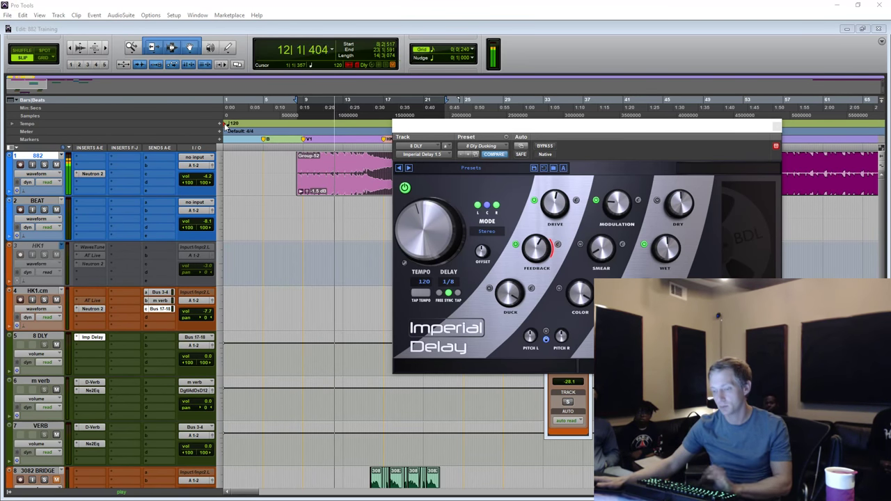
pyautogui.click(240, 79)
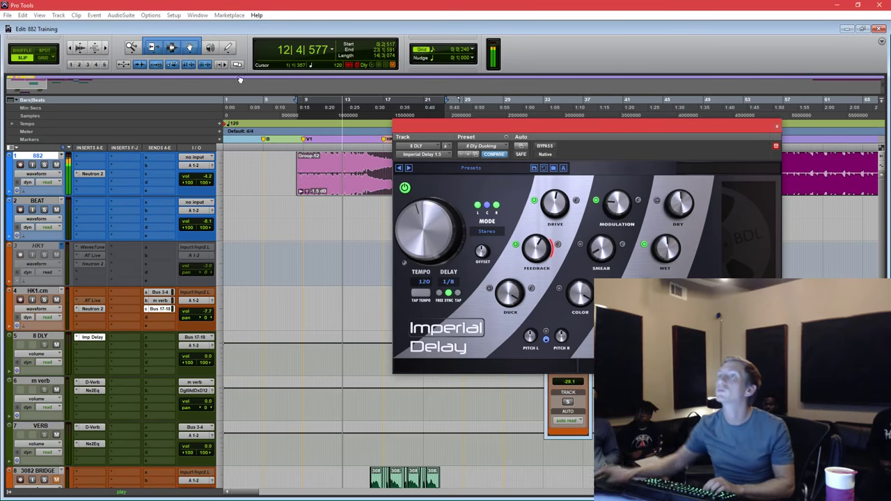
pyautogui.hotkey('ctrl', '[')
pyautogui.hotkey('ctrl', '[')
pyautogui.press('space')
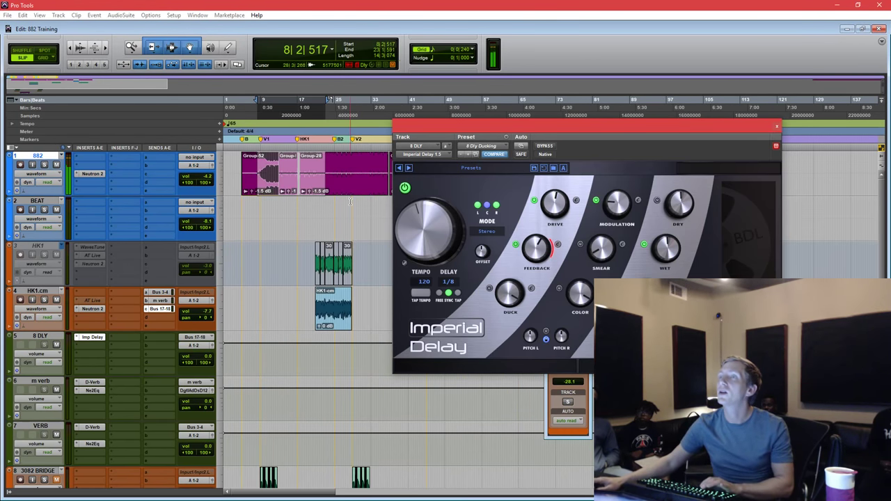
pyautogui.click(350, 202)
pyautogui.hotkey('ctrl', ']')
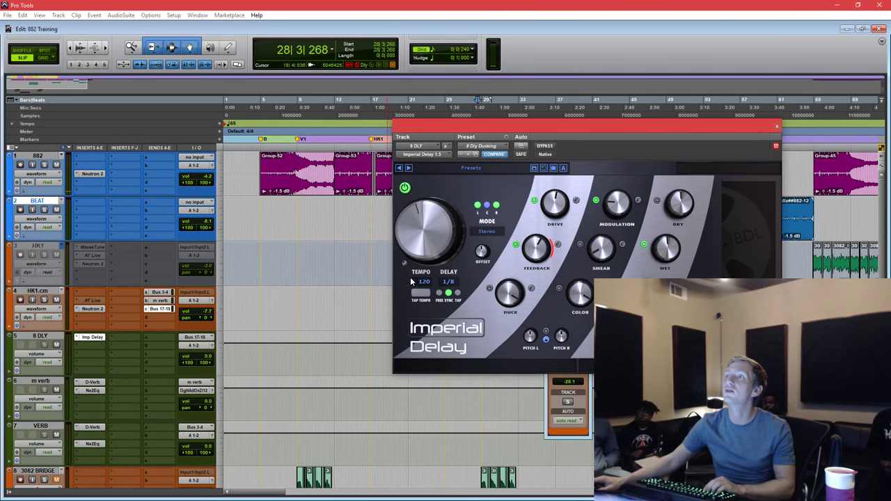
pyautogui.click(449, 294)
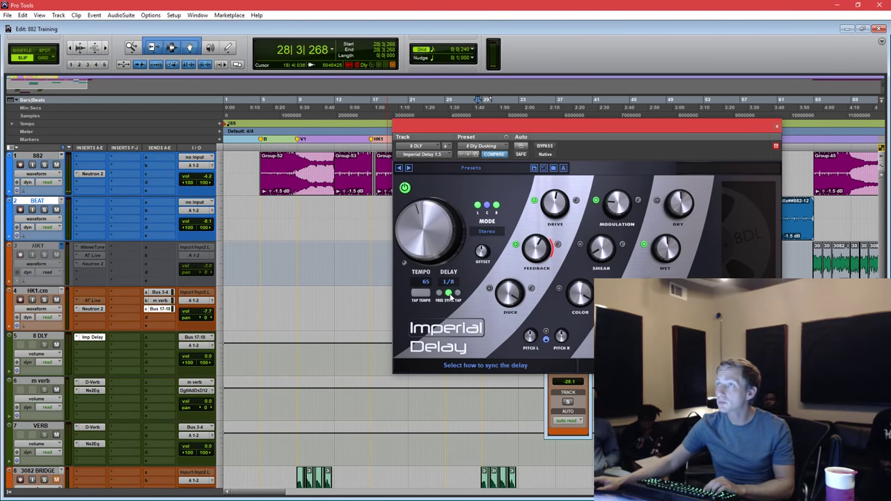
pyautogui.moveTo(466, 134); pyautogui.dragTo(467, 138)
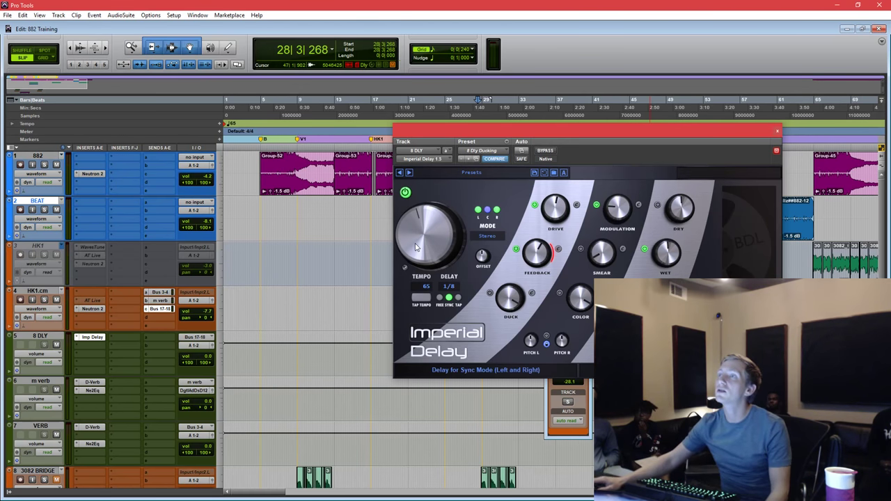
# Switch off Imperial Delay's Drive section and play the HK1.cm clip to hear the result.
pyautogui.moveTo(506, 132); pyautogui.dragTo(668, 124)
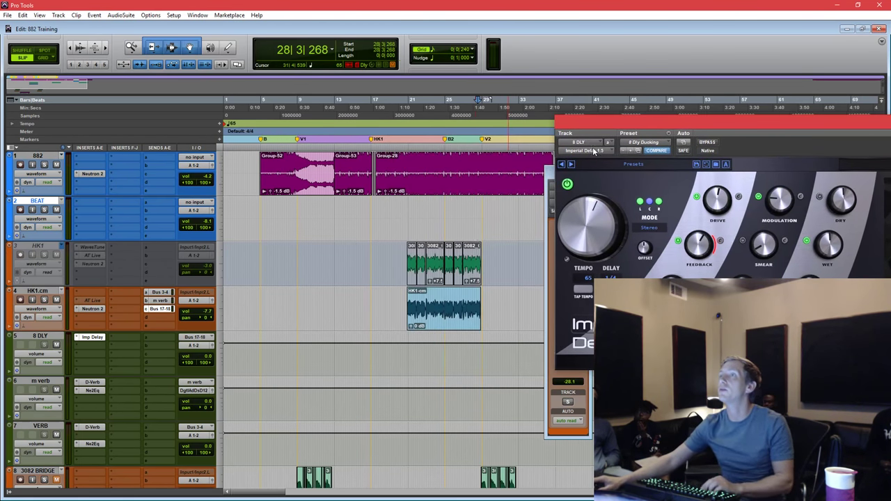
pyautogui.click(452, 326)
pyautogui.click(697, 197)
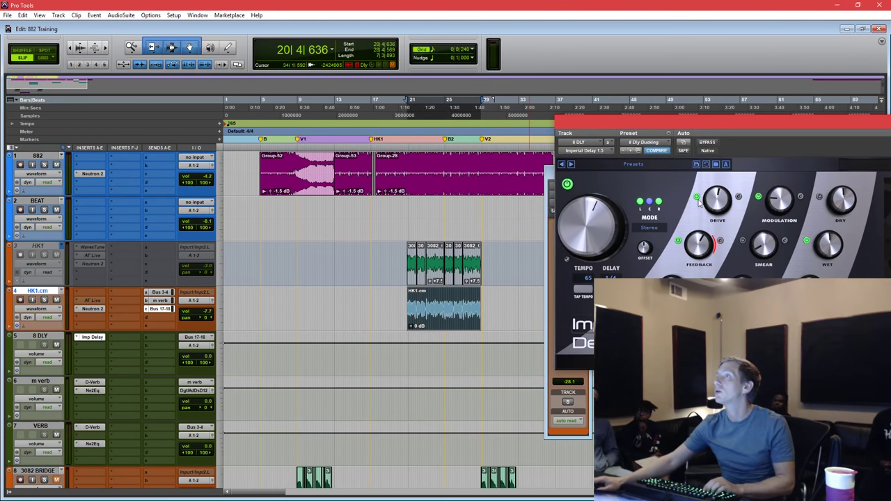
pyautogui.press('space')
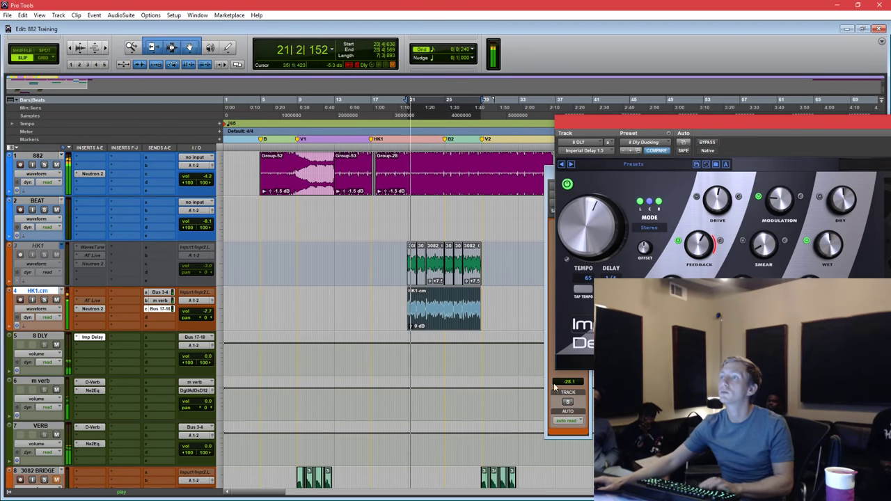
pyautogui.press('space')
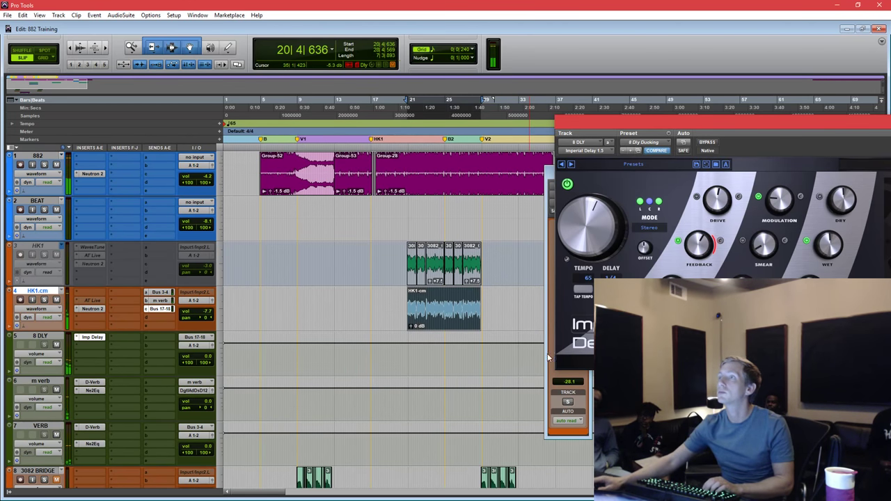
# Raise HK1.cm's Bus 17-18 delay send to -8.6 dB while listening back.
pyautogui.click(549, 358)
pyautogui.moveTo(565, 340); pyautogui.dragTo(564, 314)
pyautogui.press('space')
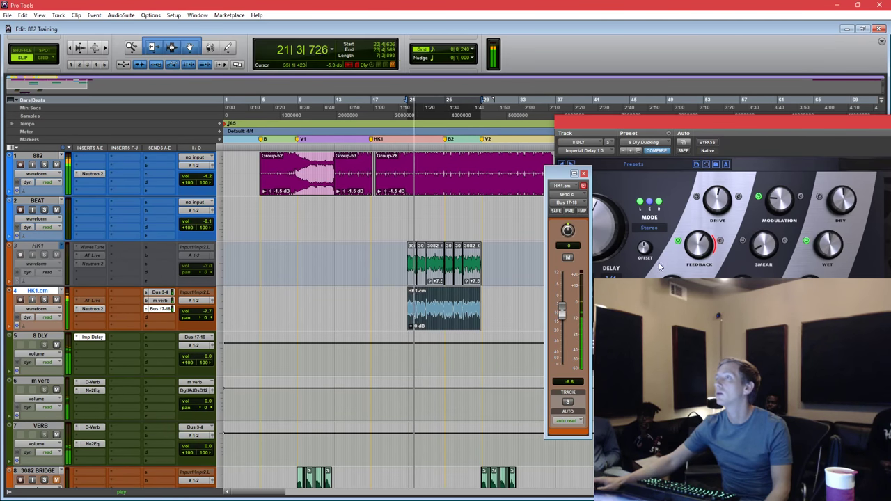
pyautogui.click(599, 262)
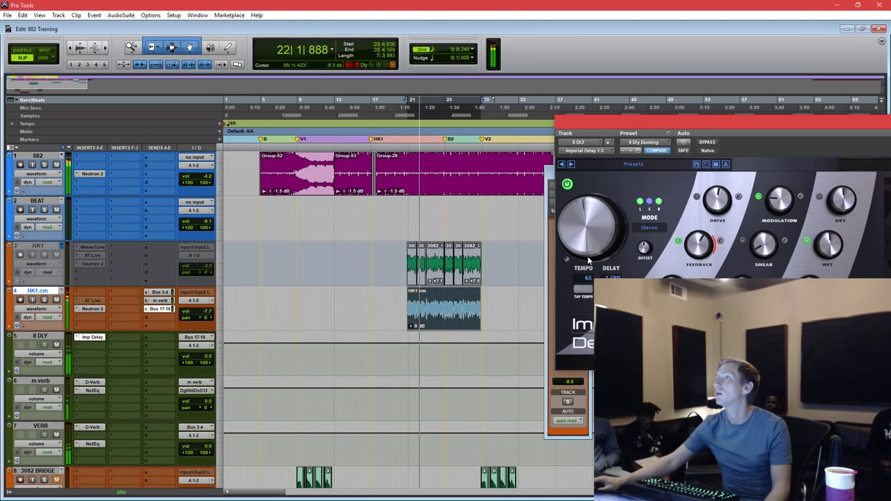
pyautogui.click(550, 379)
pyautogui.moveTo(568, 181); pyautogui.dragTo(372, 182)
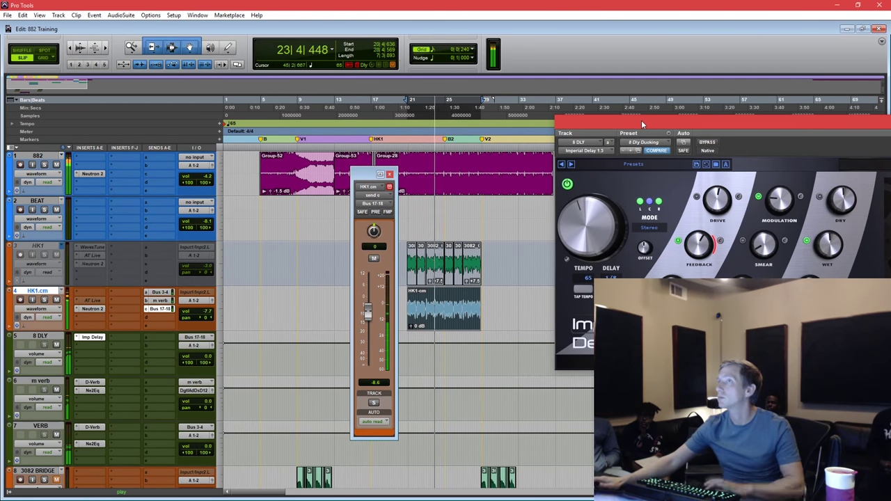
pyautogui.press('space')
pyautogui.press('space')
pyautogui.press('space')
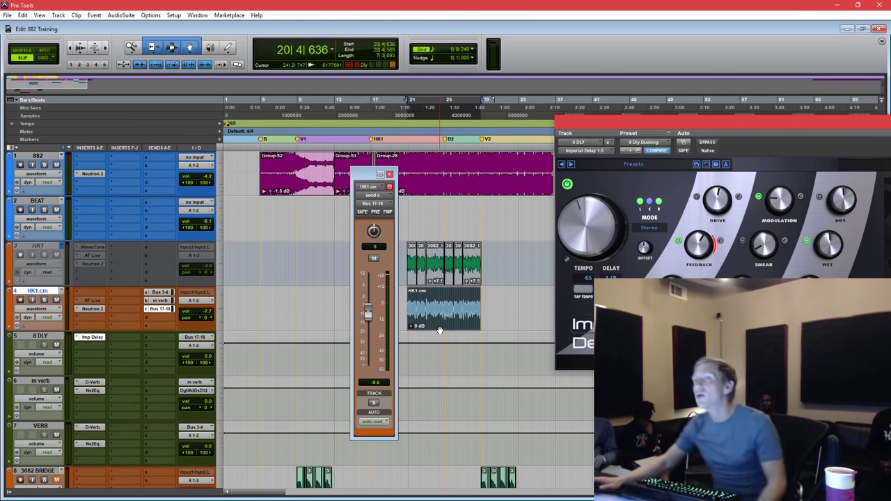
pyautogui.moveTo(387, 178); pyautogui.dragTo(353, 164)
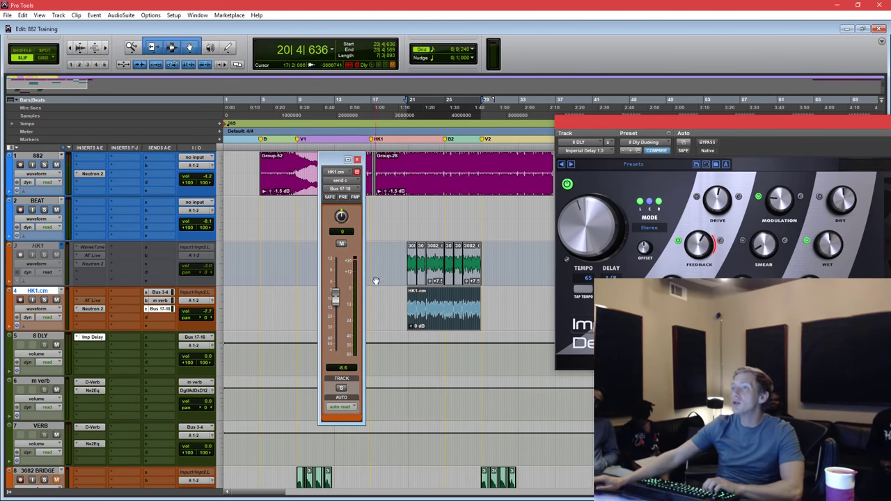
pyautogui.scroll(3, 456, 297)
pyautogui.hscroll(-3, 451, 303)
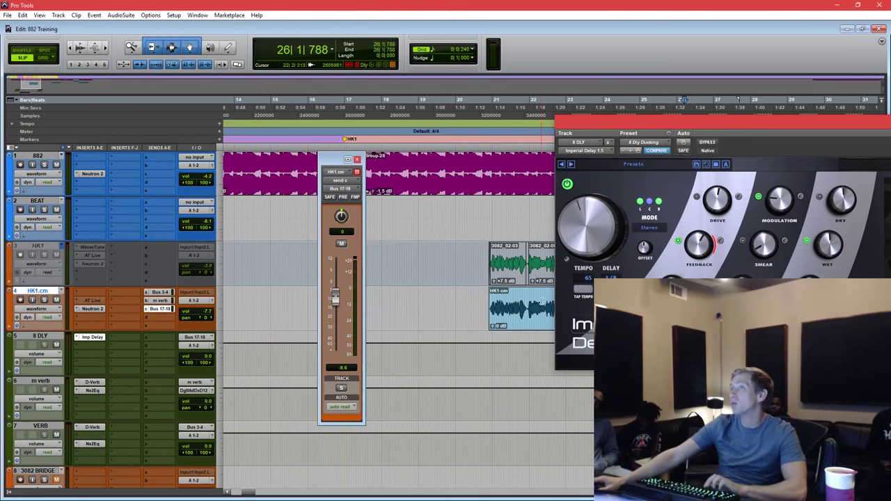
# Mute the HK1.cm delay send and show its volume and send mute automation lanes.
pyautogui.click(342, 244)
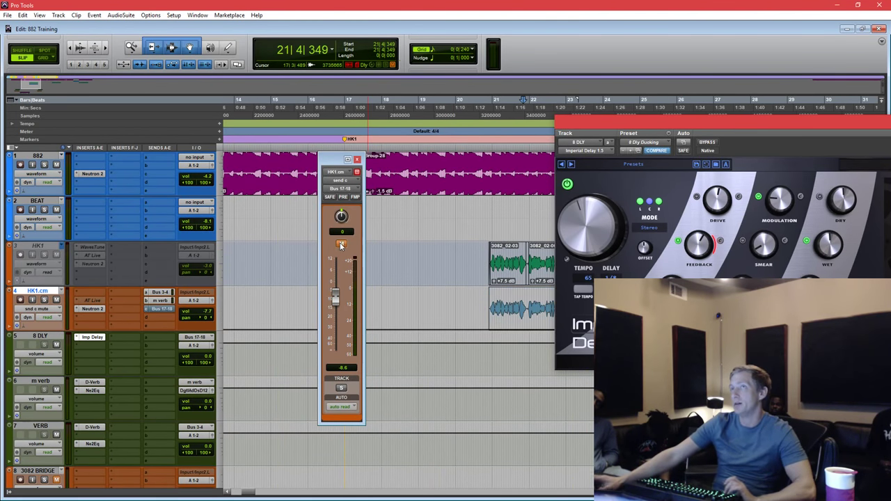
pyautogui.click(524, 283)
pyautogui.scroll(1, 382, 307)
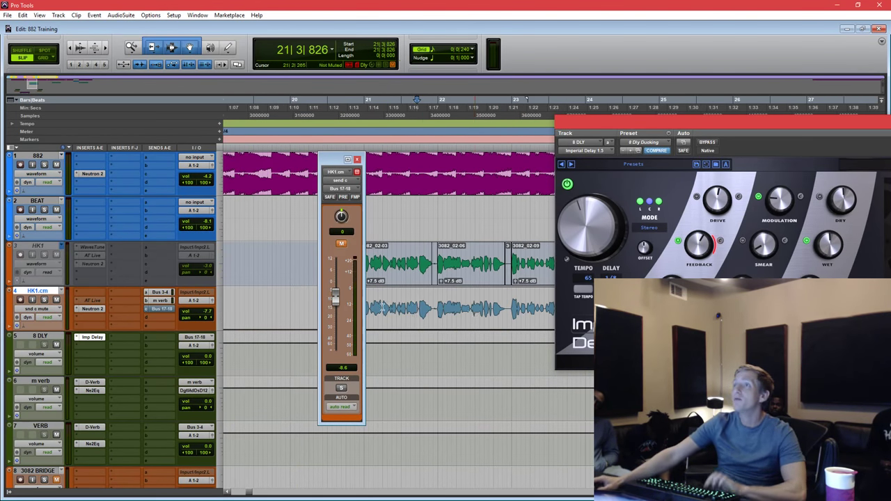
pyautogui.moveTo(332, 167); pyautogui.dragTo(239, 106)
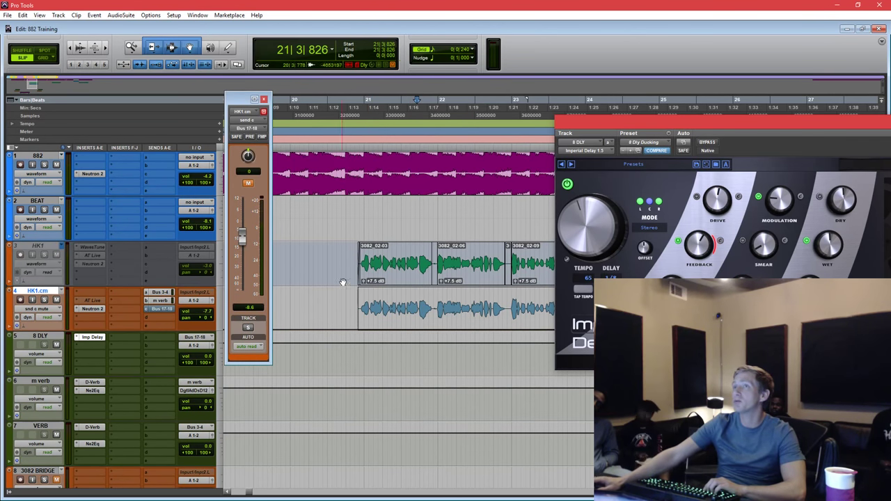
pyautogui.click(249, 183)
pyautogui.click(250, 185)
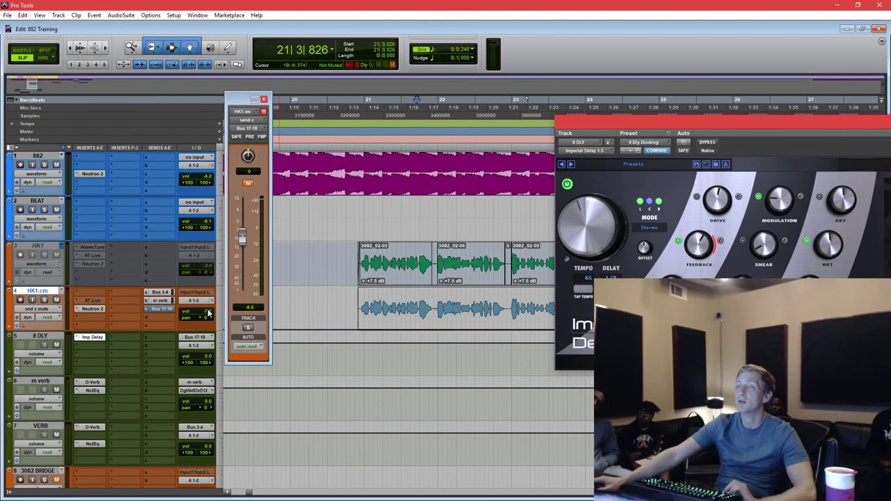
pyautogui.keyDown('ctrl'); pyautogui.keyDown('super'); pyautogui.click(207, 315); pyautogui.keyUp('super'); pyautogui.keyUp('ctrl')
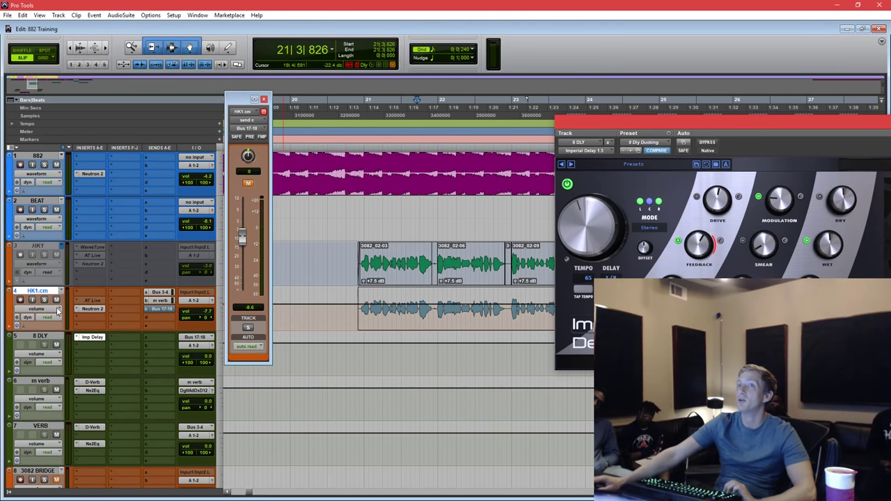
pyautogui.keyDown('ctrl'); pyautogui.keyDown('super'); pyautogui.click(250, 185); pyautogui.keyUp('super'); pyautogui.keyUp('ctrl')
pyautogui.moveTo(354, 308); pyautogui.dragTo(491, 309)
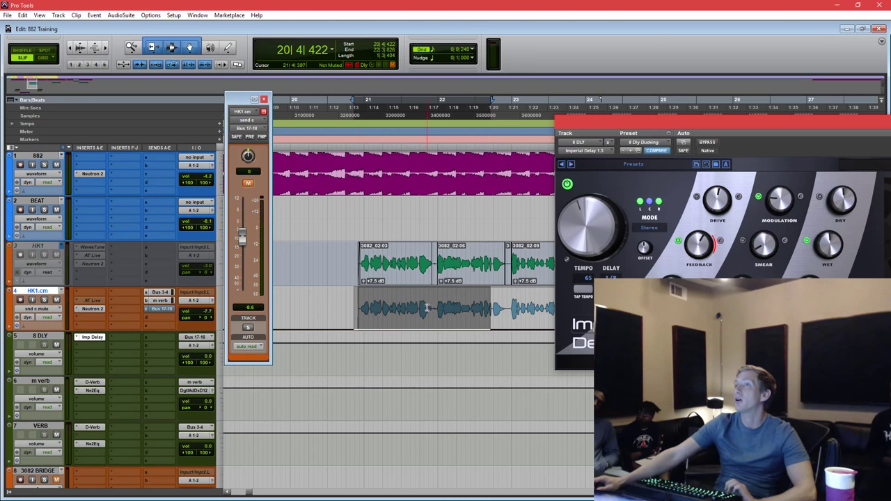
pyautogui.moveTo(418, 309); pyautogui.dragTo(432, 308)
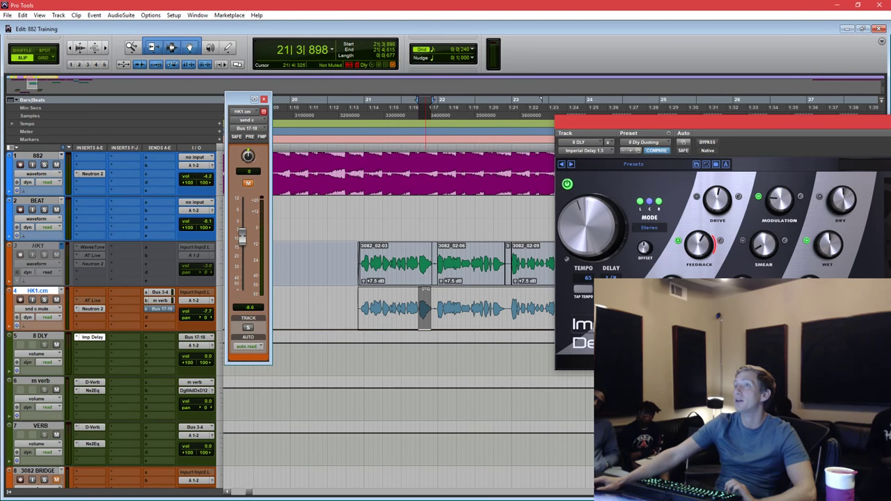
pyautogui.press('space')
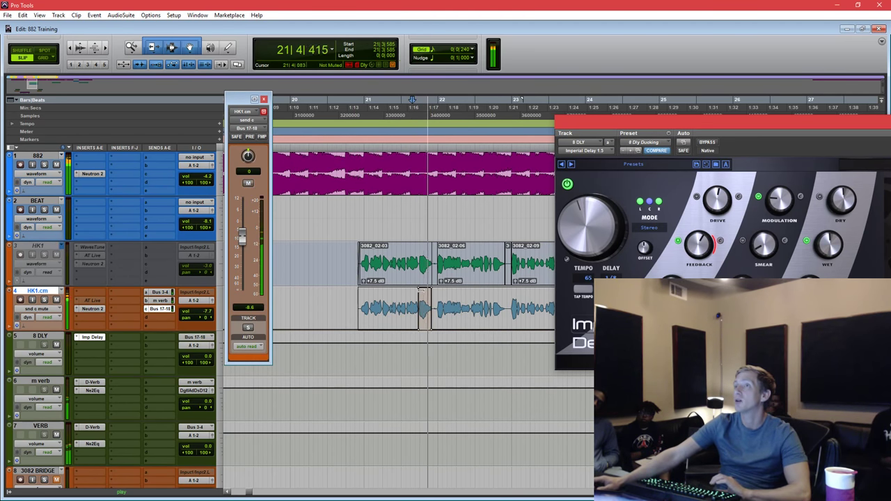
pyautogui.press('space')
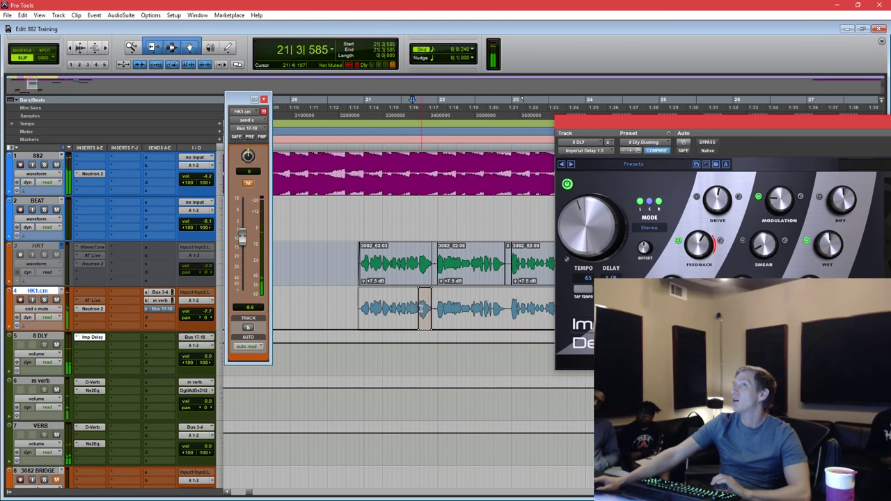
pyautogui.moveTo(425, 309); pyautogui.dragTo(443, 308)
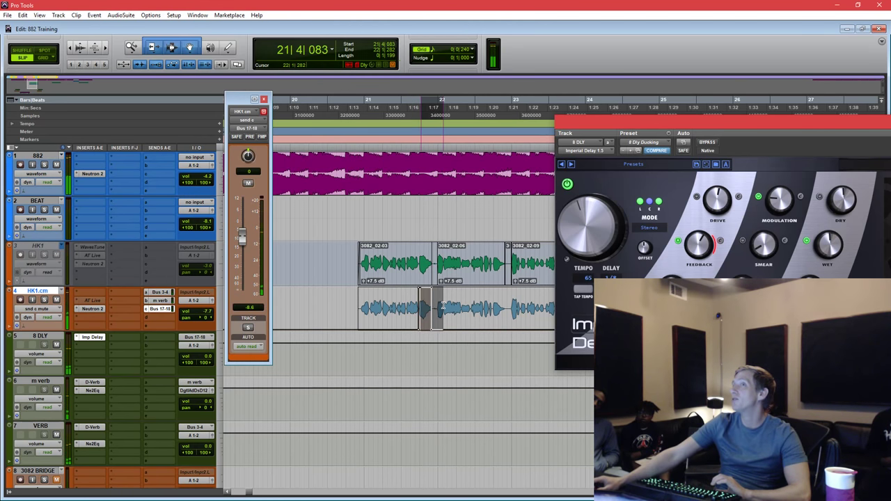
pyautogui.click(161, 311)
pyautogui.click(161, 311)
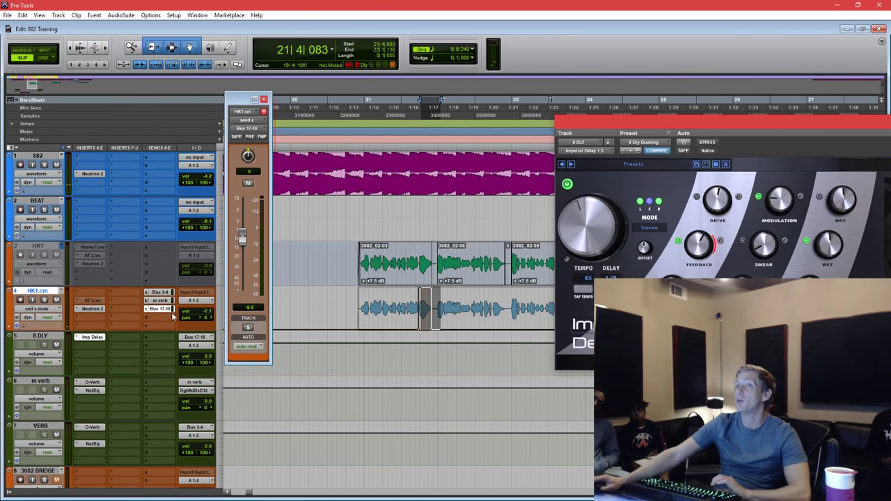
pyautogui.click(395, 303)
pyautogui.press('space')
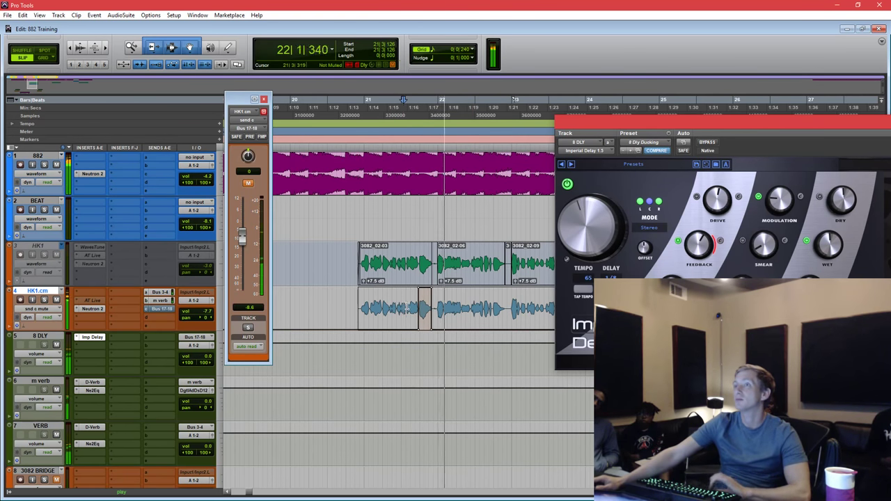
pyautogui.press('space')
pyautogui.click(383, 306)
pyautogui.scroll(-1, 384, 306)
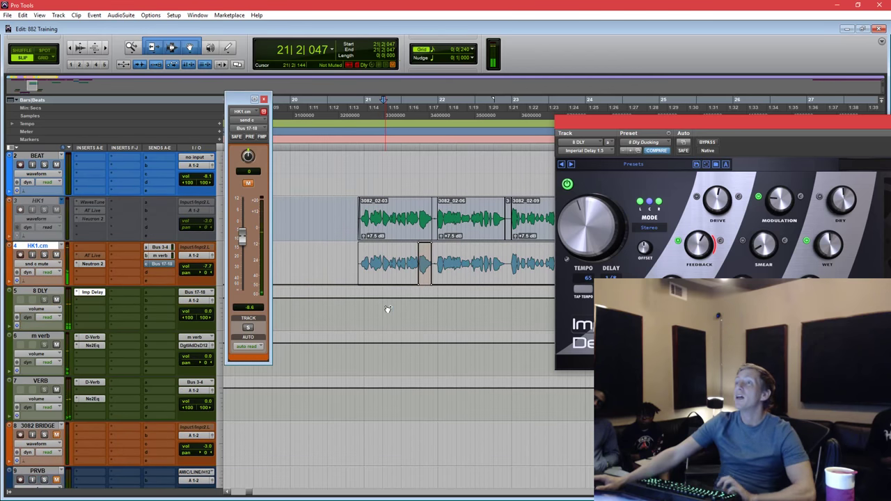
pyautogui.hscroll(2, 385, 308)
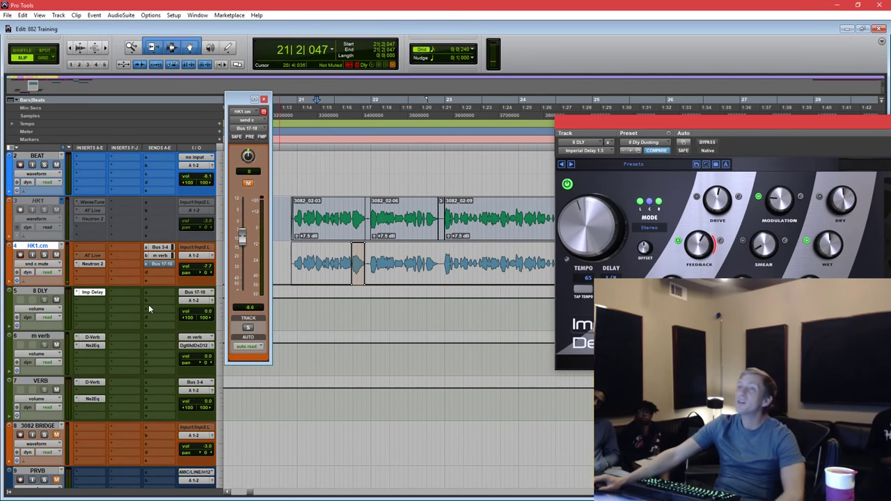
# Put HK1.cm in Touch automation mode and start playback from 21|3|415.
pyautogui.click(51, 275)
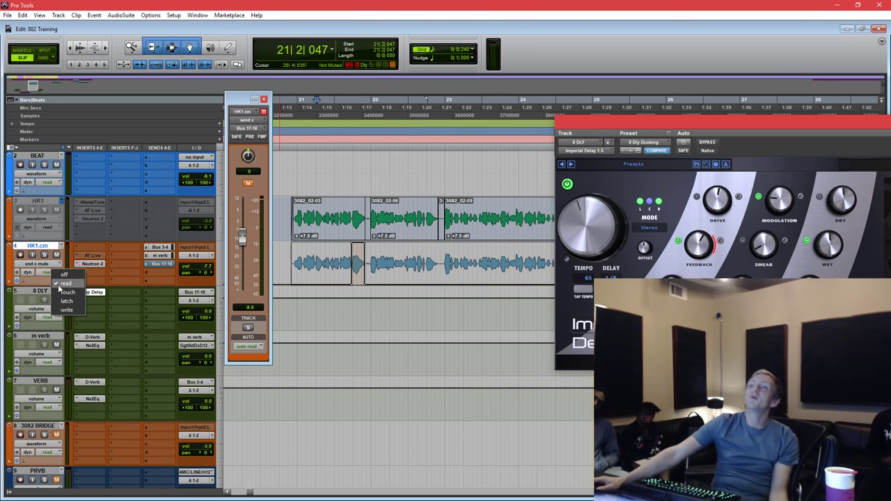
pyautogui.click(67, 292)
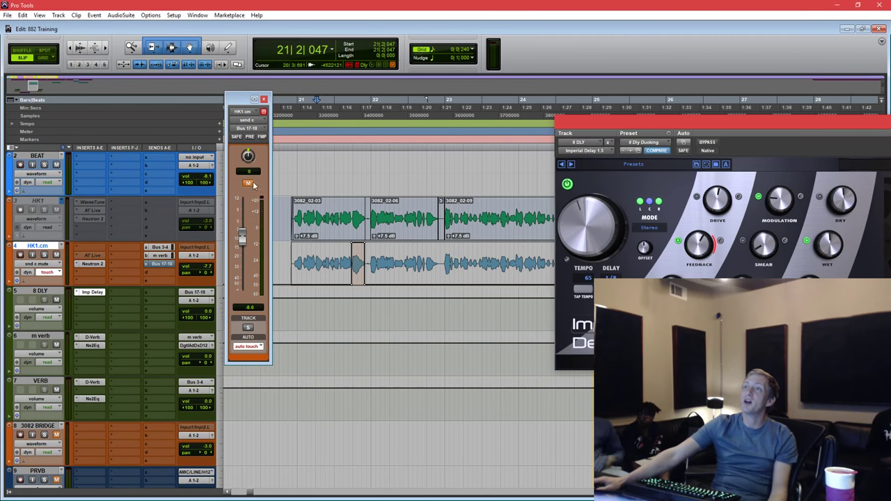
pyautogui.click(343, 265)
pyautogui.press('space')
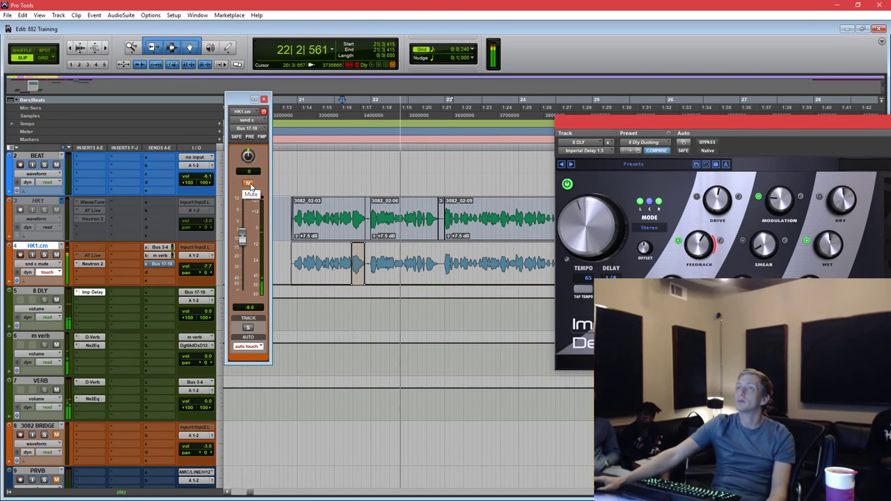
# Toggle the delay send mute around each vocal phrase to write mute automation.
pyautogui.click(248, 183)
pyautogui.click(250, 183)
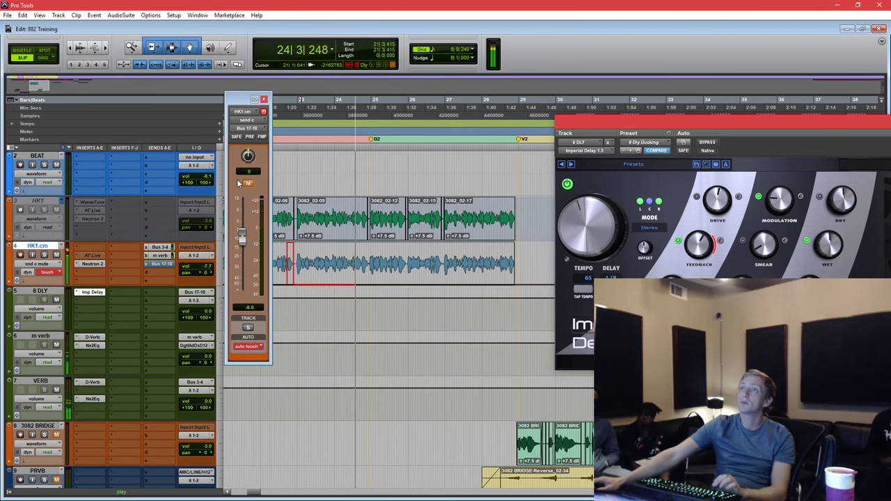
pyautogui.click(248, 183)
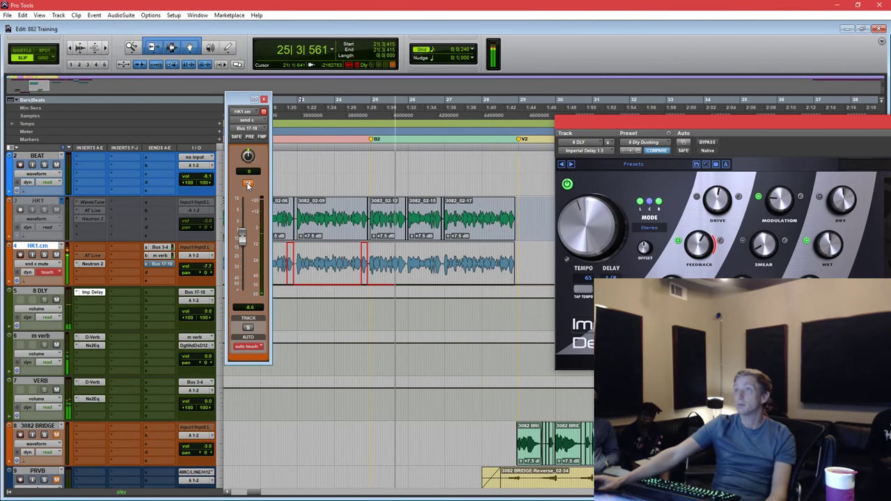
pyautogui.click(248, 184)
pyautogui.click(248, 184)
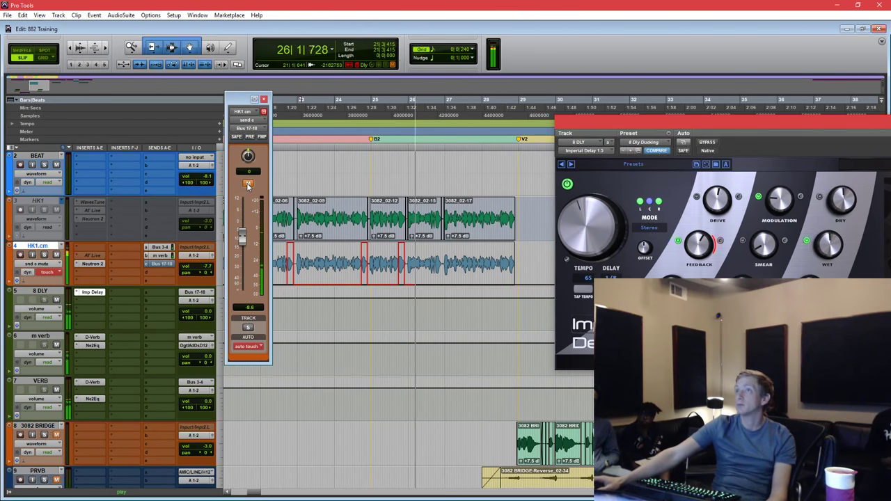
pyautogui.click(248, 184)
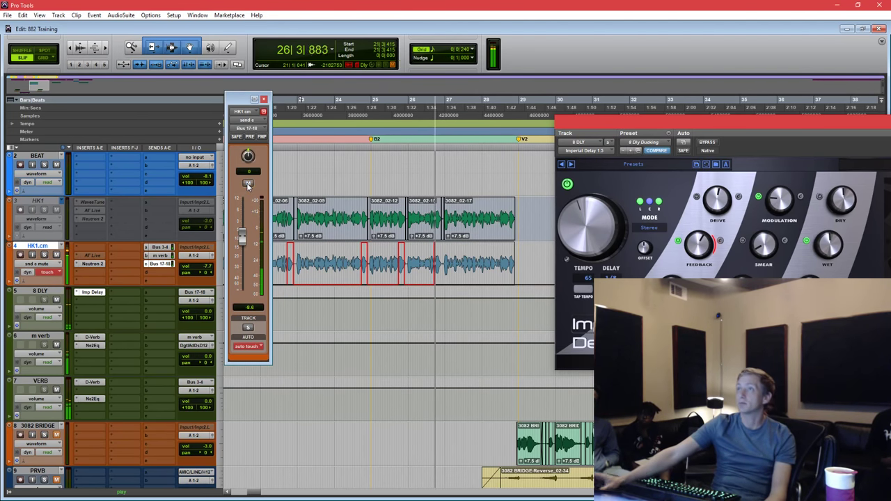
pyautogui.click(247, 184)
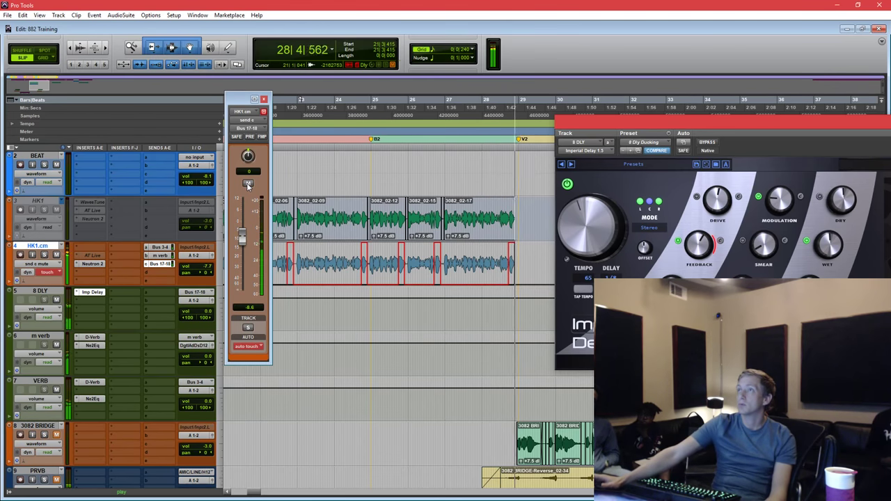
pyautogui.press('space')
# Set Imperial Delay's drive mode to LoFi in its advanced drive settings.
pyautogui.click(369, 156)
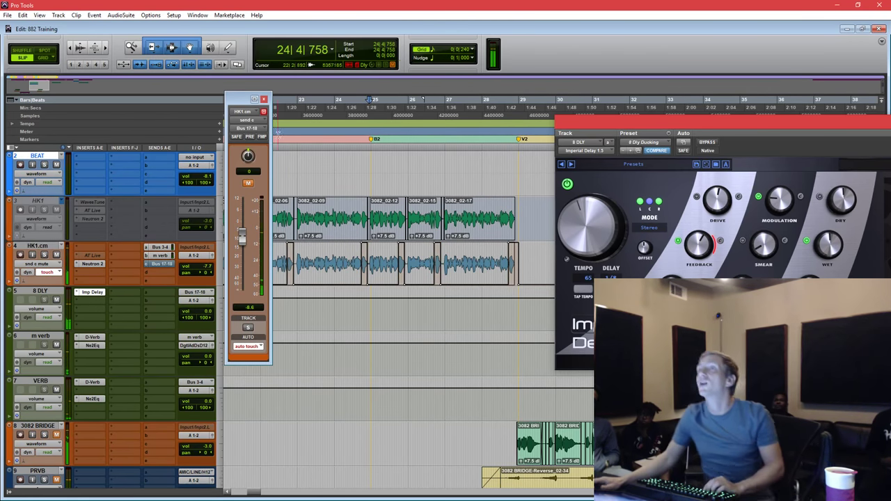
pyautogui.click(263, 100)
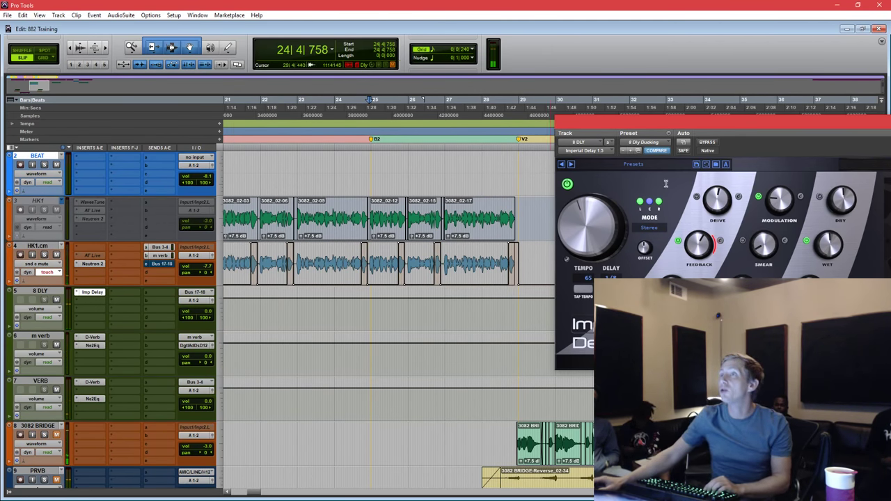
pyautogui.moveTo(726, 126); pyautogui.dragTo(656, 154)
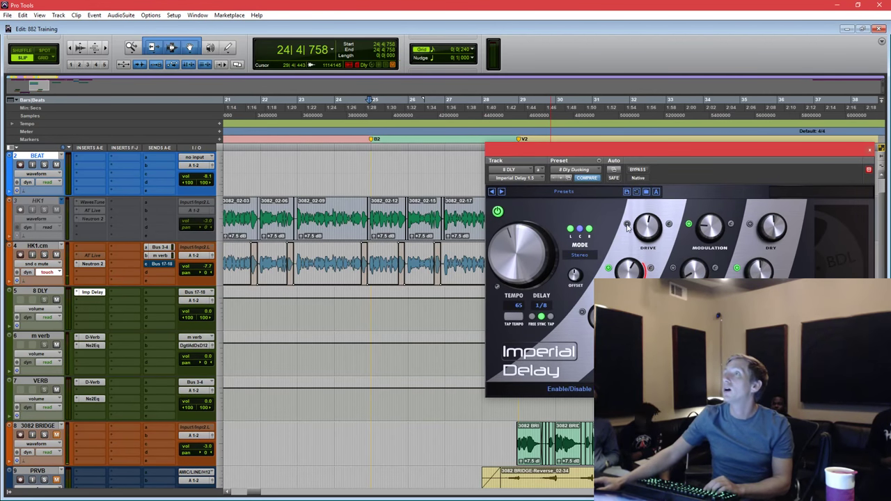
pyautogui.click(670, 223)
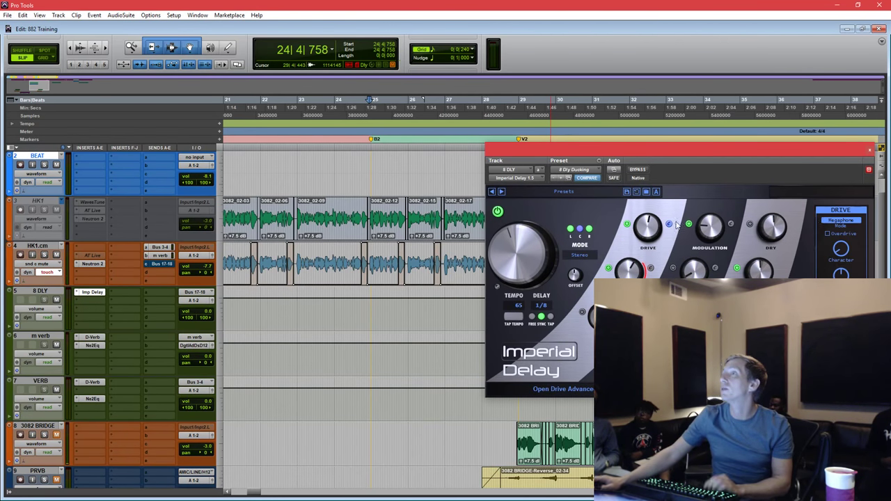
pyautogui.click(839, 221)
pyautogui.click(836, 239)
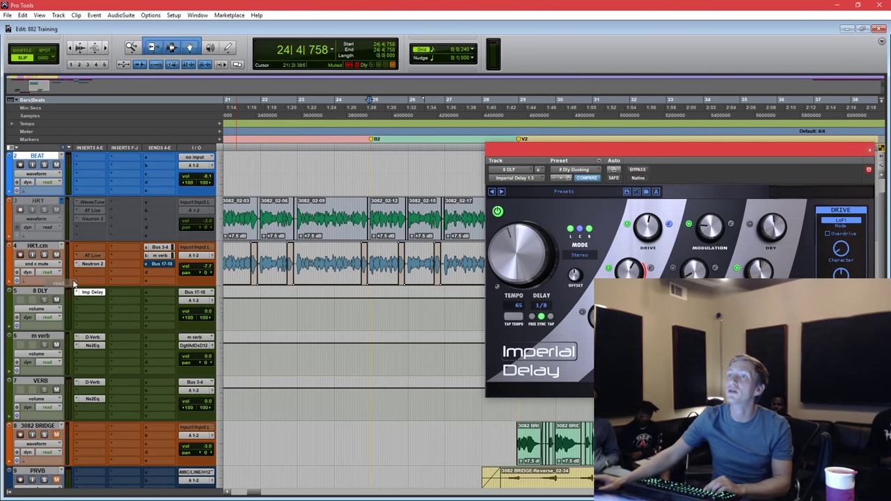
# Lower HK1.cm's delay send to -14.5 dB and Alt-copy the Bus 3-4 reverb send onto 8 DLY.
pyautogui.click(249, 139)
pyautogui.press('space')
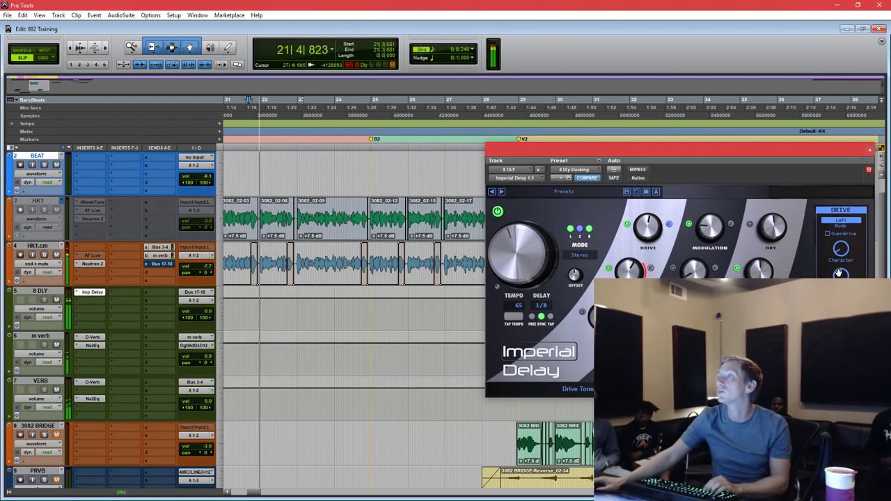
pyautogui.click(160, 265)
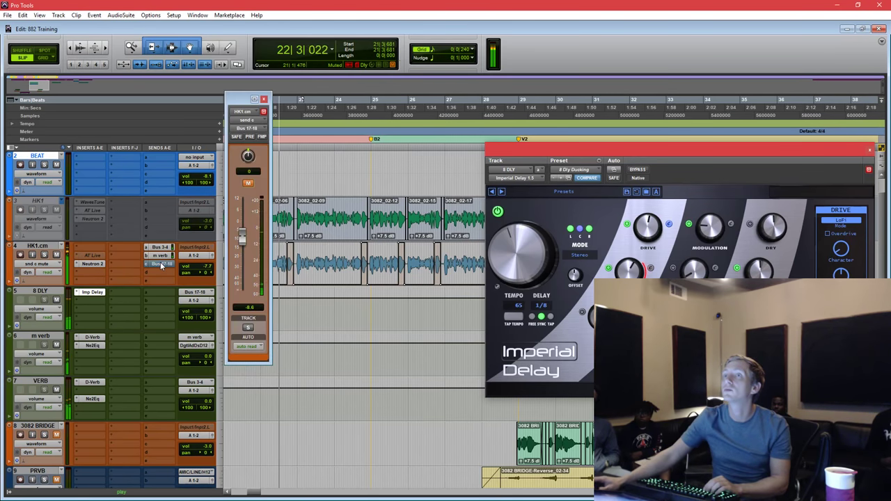
pyautogui.moveTo(242, 235); pyautogui.dragTo(242, 249)
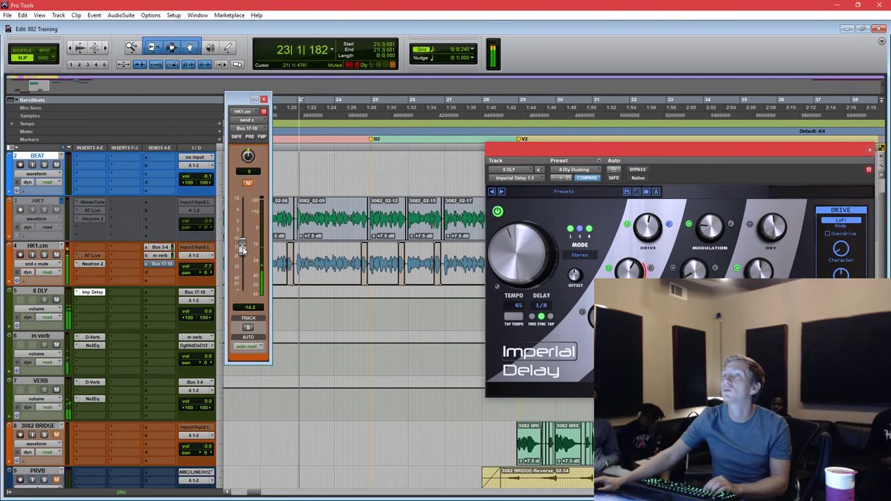
pyautogui.press('space')
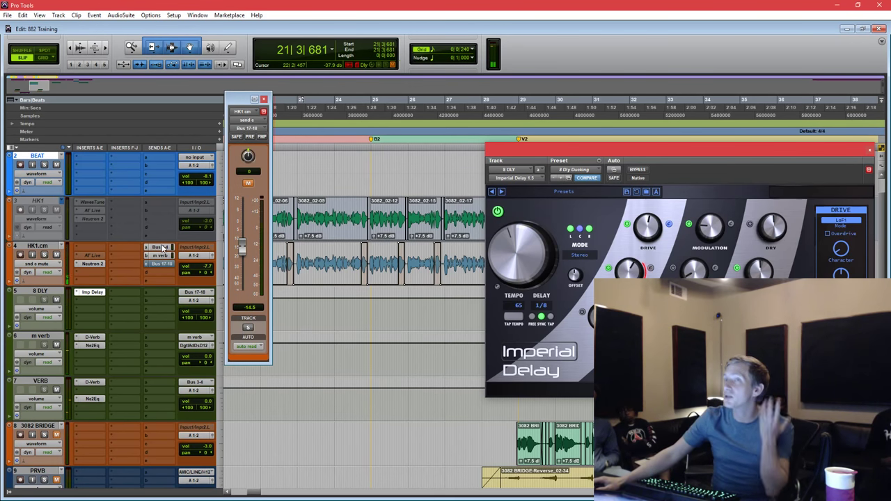
pyautogui.moveTo(160, 249); pyautogui.dragTo(156, 307)
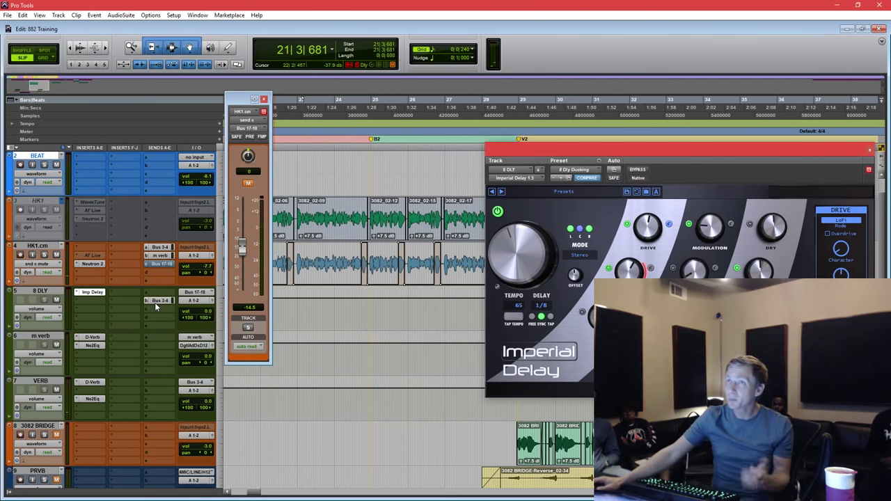
# Raise 8 DLY's Bus 3-4 reverb send to about -4.9 dB while playing back.
pyautogui.click(158, 305)
pyautogui.moveTo(240, 261); pyautogui.dragTo(241, 255)
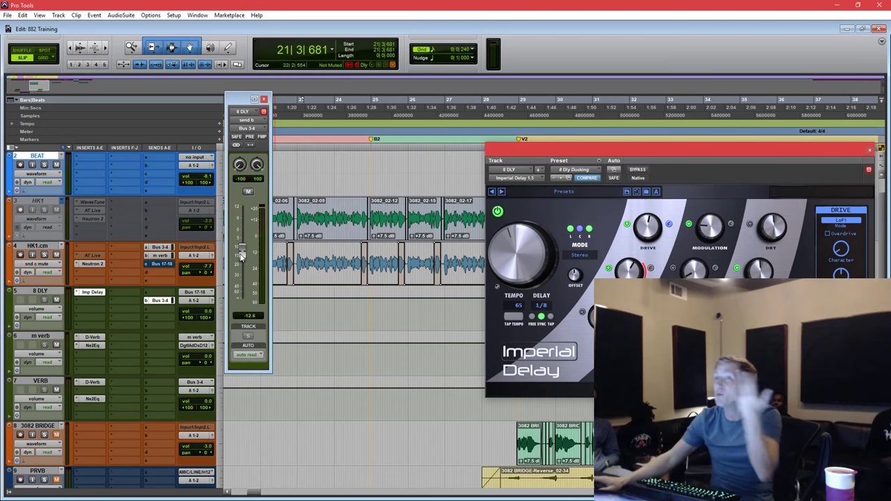
pyautogui.press('space')
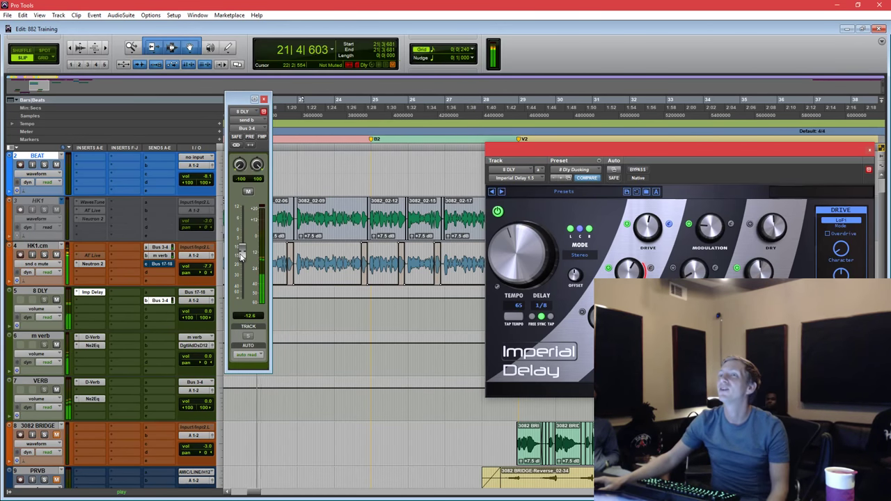
pyautogui.moveTo(242, 256); pyautogui.dragTo(241, 241)
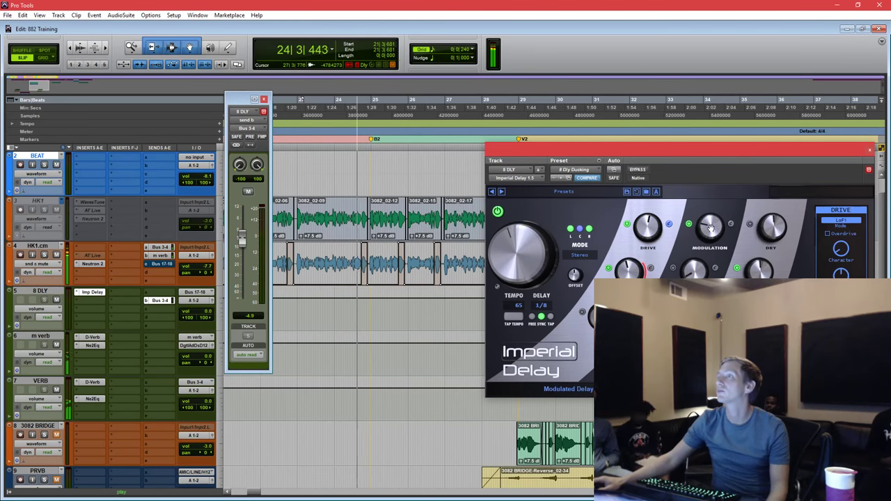
pyautogui.press('space')
pyautogui.click(353, 170)
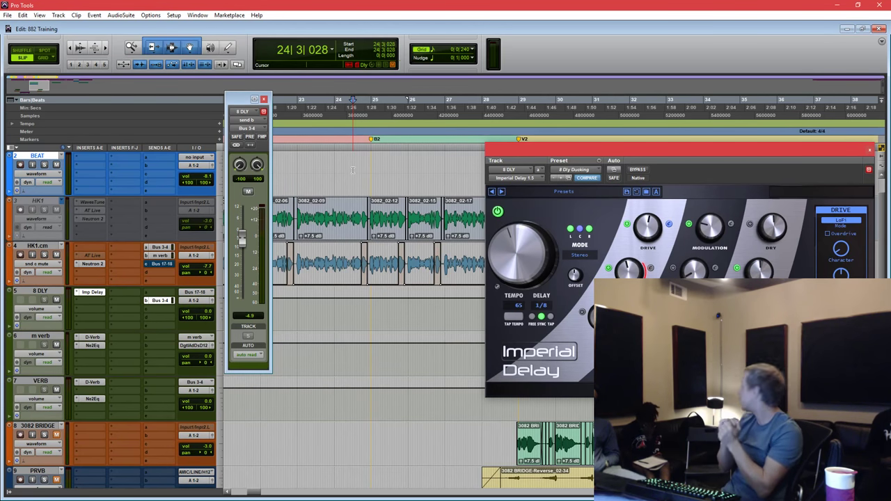
# Close the send level window and the Imperial Delay plugin, then select the 8 DLY track.
pyautogui.click(263, 99)
pyautogui.moveTo(746, 147); pyautogui.dragTo(500, 297)
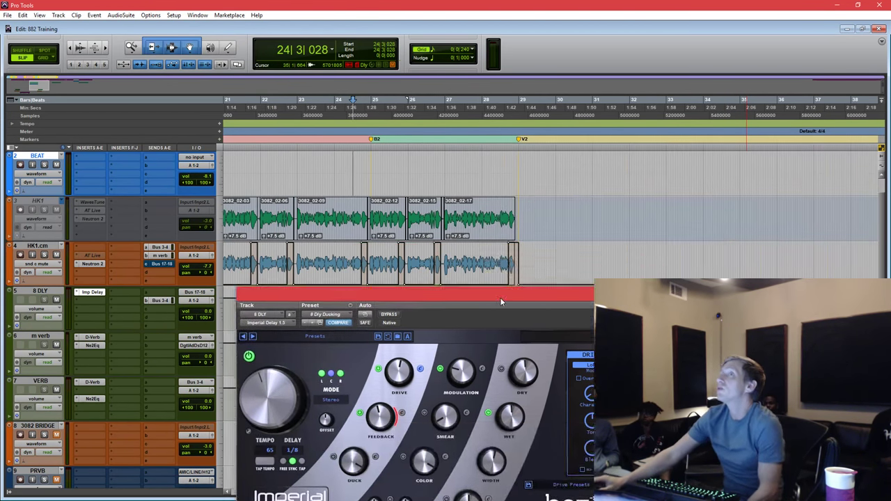
pyautogui.hotkey('ctrl', 'w')
pyautogui.click(334, 311)
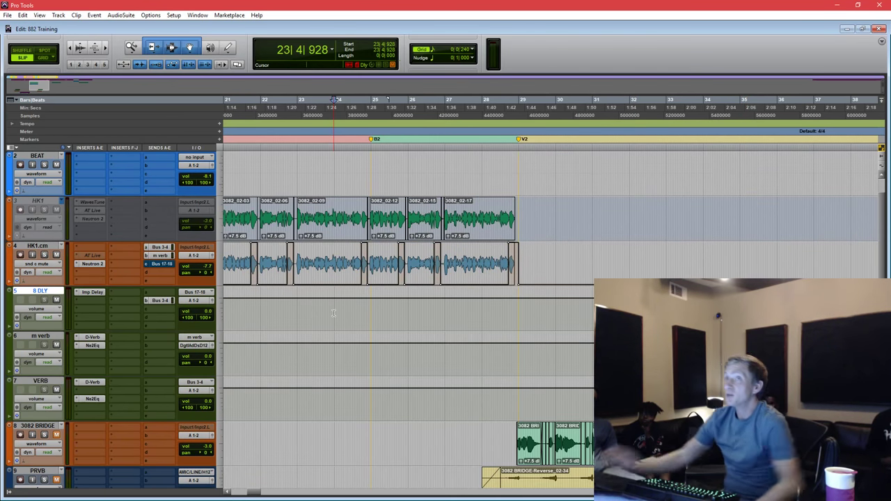
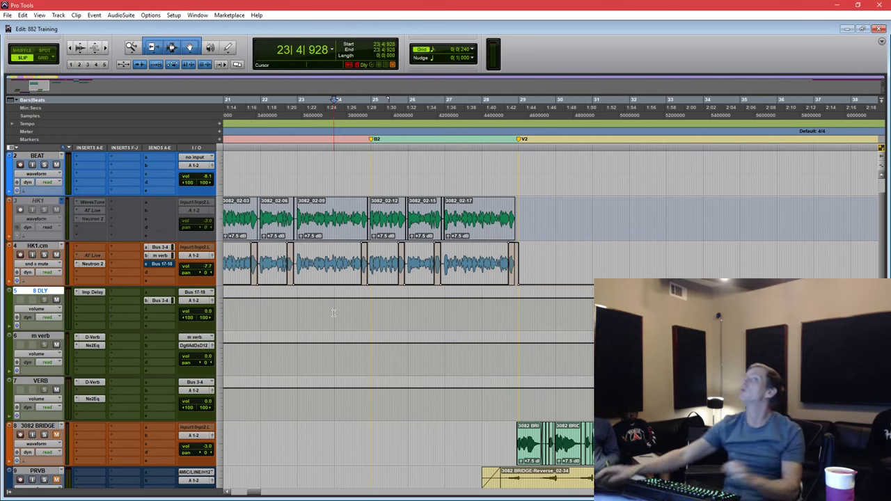
# Audition the section around bar 21 with the 8 DLY, m verb and VERB tracks selected.
pyautogui.click(274, 309)
pyautogui.press('r')
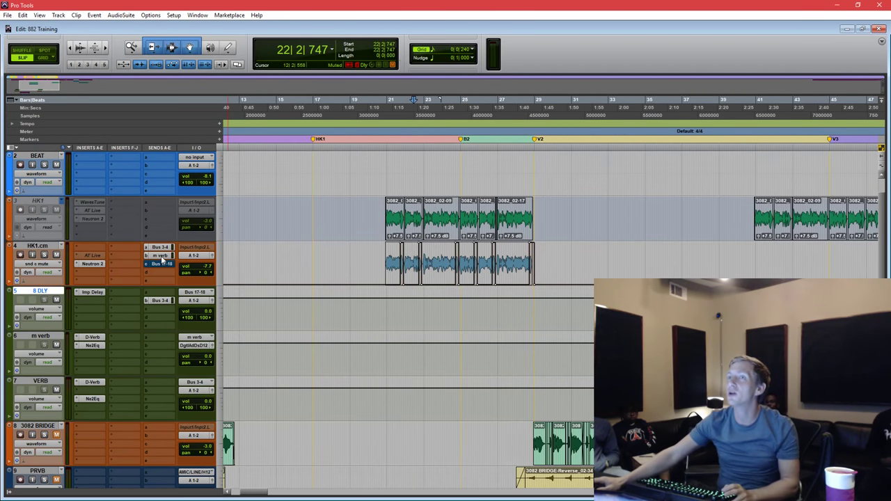
pyautogui.keyDown('shift'); pyautogui.click(50, 385); pyautogui.keyUp('shift')
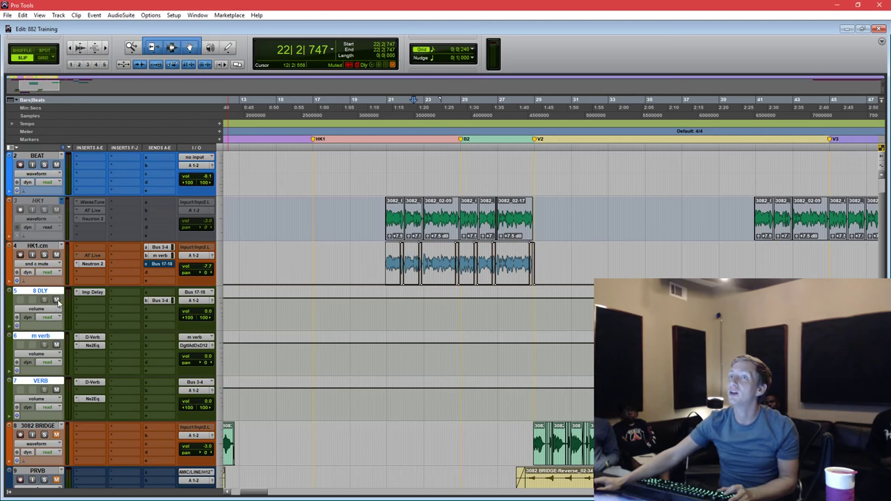
pyautogui.click(385, 157)
pyautogui.press('space')
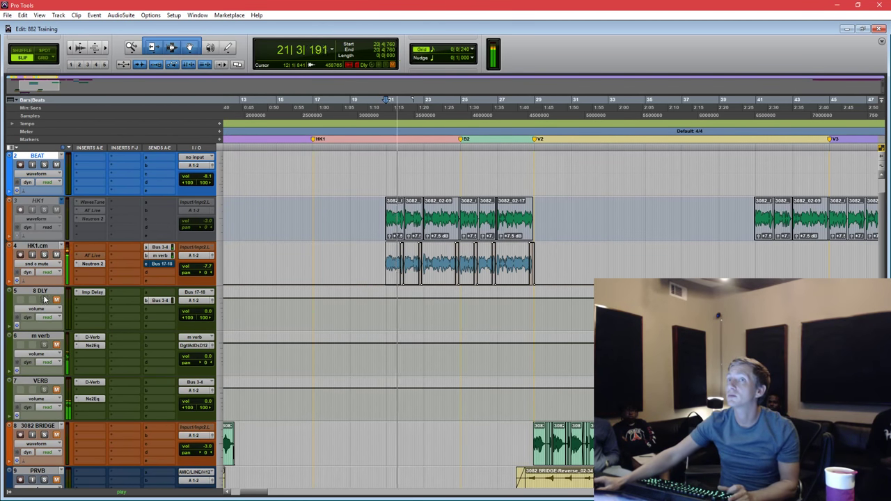
pyautogui.click(42, 292)
pyautogui.keyDown('shift'); pyautogui.click(41, 382); pyautogui.keyUp('shift')
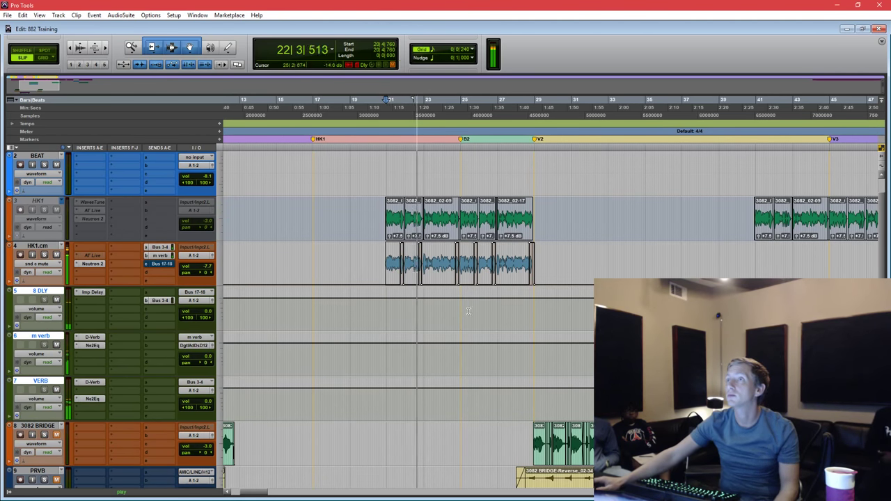
pyautogui.scroll(2, 431, 234)
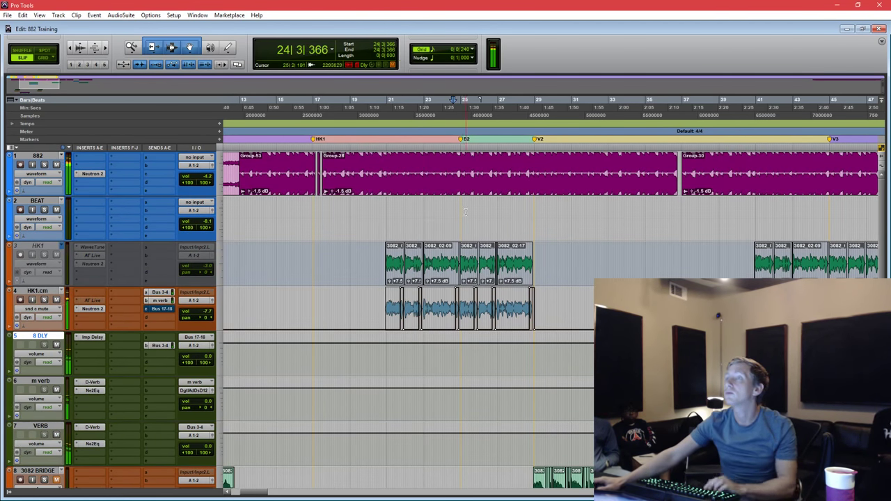
pyautogui.click(431, 234)
# Consolidate the HK1.cm clips from bar 20 to 27 into one HK1-cm clip.
pyautogui.hotkey('ctrl', ']')
pyautogui.moveTo(351, 306); pyautogui.dragTo(686, 306)
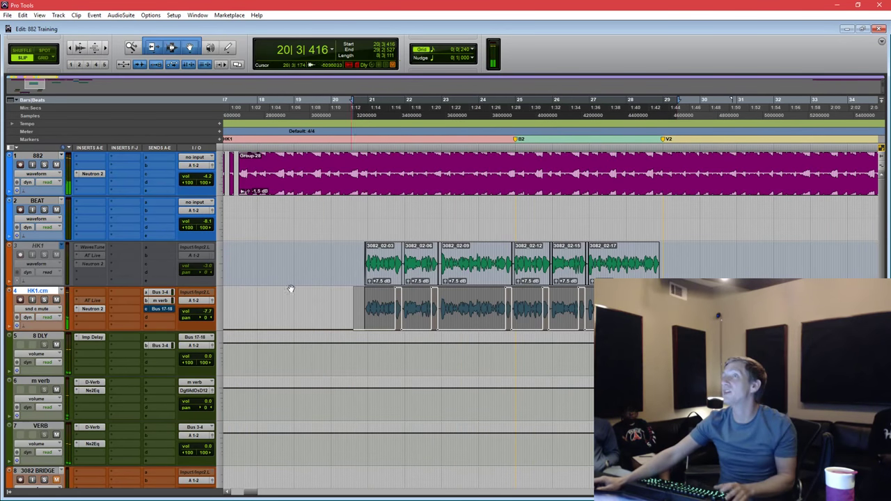
pyautogui.rightClick(49, 310)
pyautogui.click(77, 347)
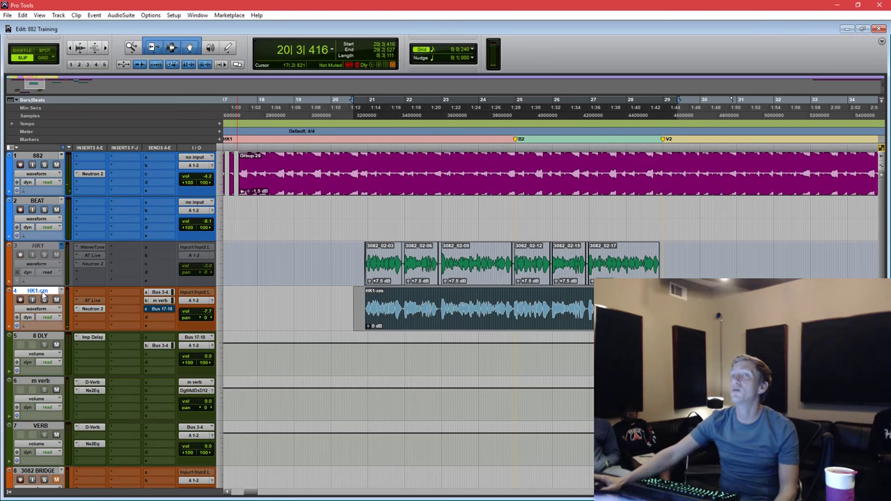
# Duplicate the HK1.cm track and paste the HK1-cm clip onto HK1.cm.dup1.
pyautogui.rightClick(43, 295)
pyautogui.click(77, 411)
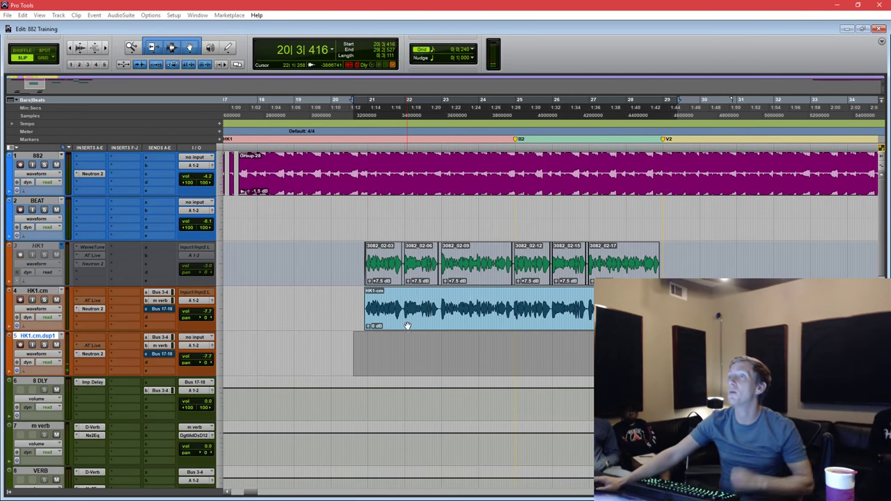
pyautogui.click(408, 326)
pyautogui.hotkey('ctrl', 'c')
pyautogui.press(';')
pyautogui.hotkey('ctrl', 'v')
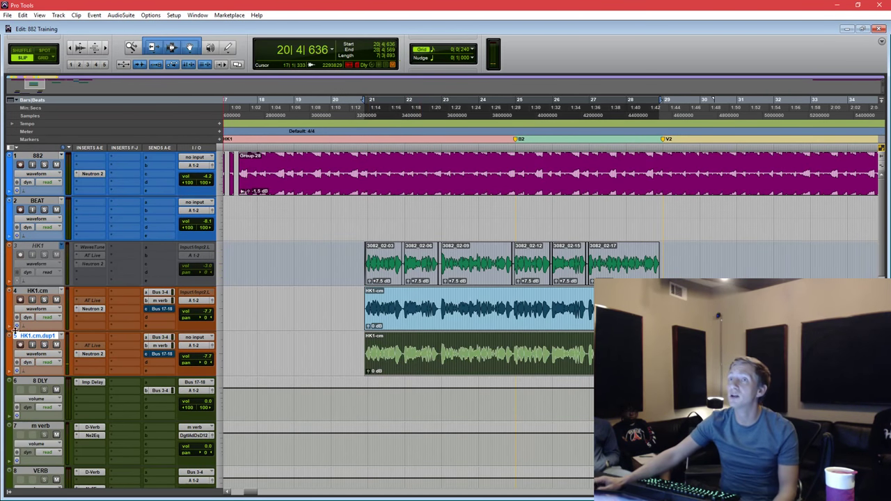
# Bring up Neutron 2 on HK1.cm.dup1 with its window in full view.
pyautogui.click(78, 362)
pyautogui.moveTo(115, 397)
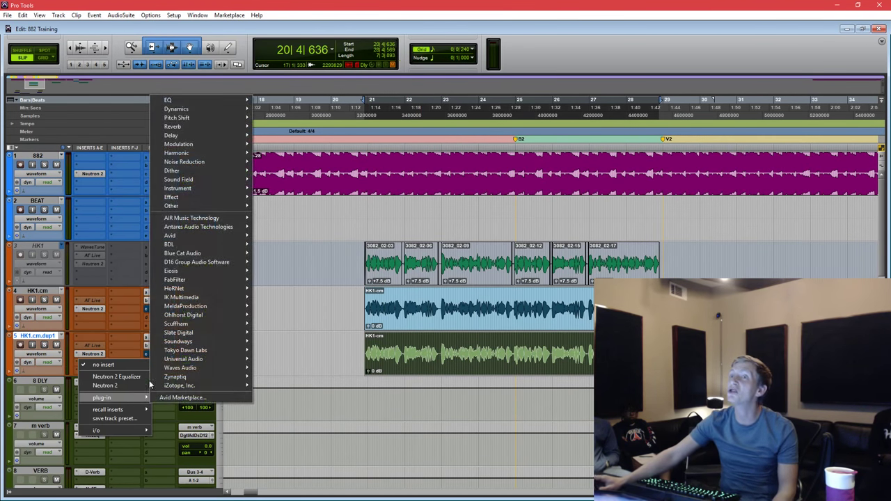
pyautogui.moveTo(197, 142)
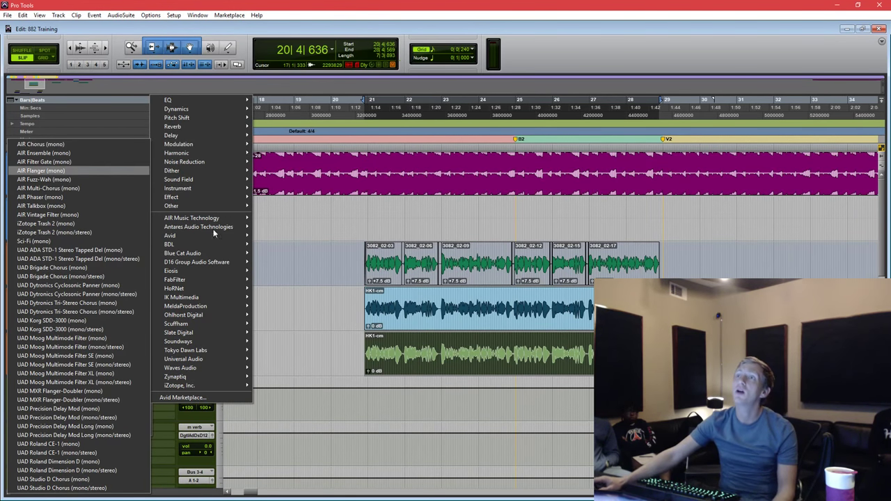
pyautogui.click(305, 370)
pyautogui.click(78, 356)
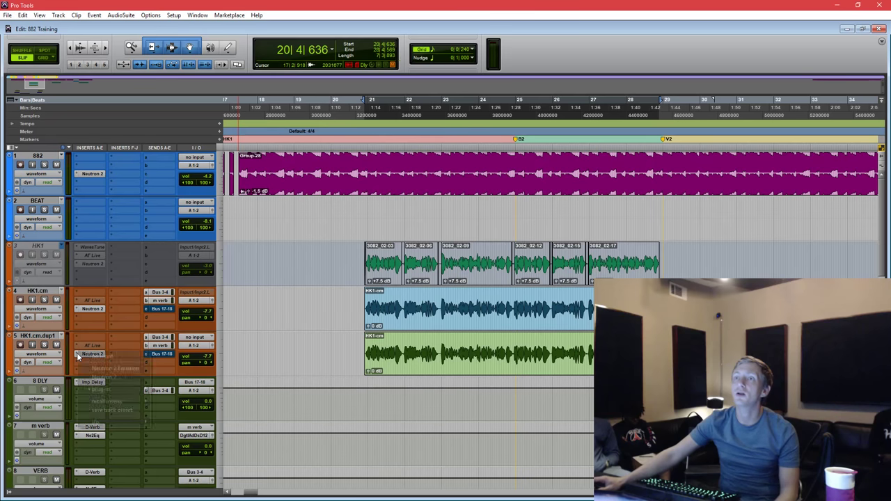
pyautogui.moveTo(115, 390)
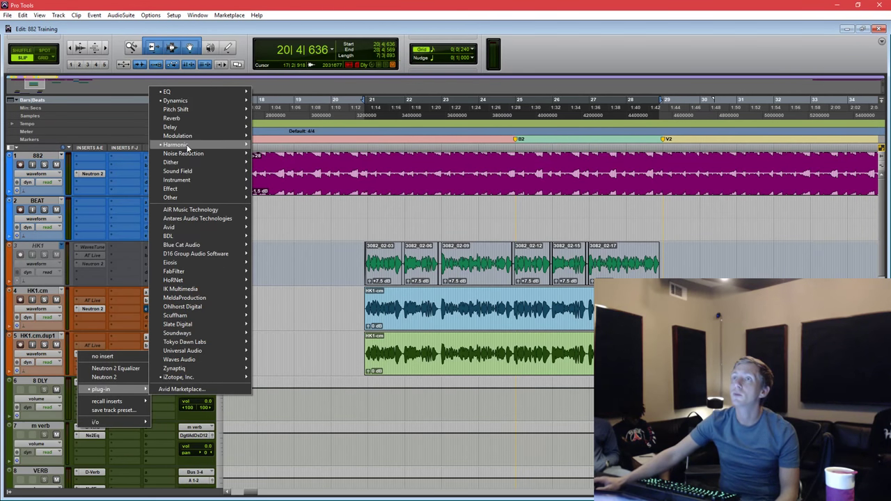
pyautogui.moveTo(185, 146)
pyautogui.click(68, 209)
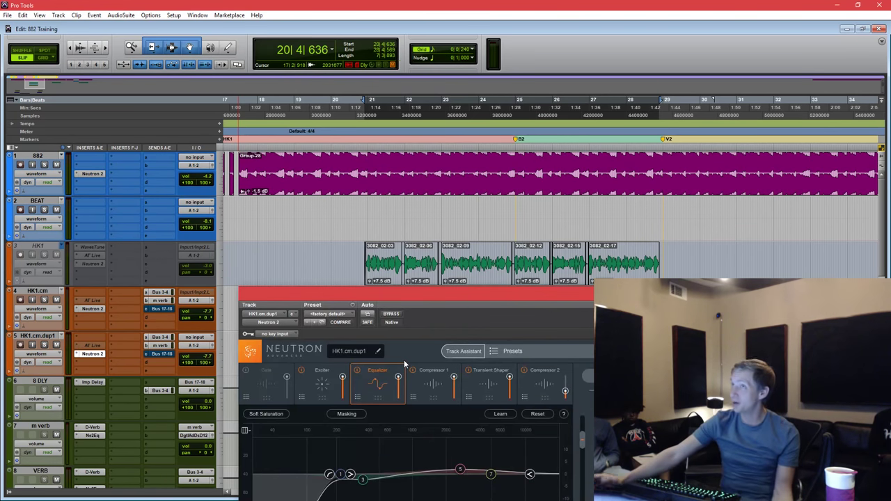
pyautogui.moveTo(437, 291); pyautogui.dragTo(492, 82)
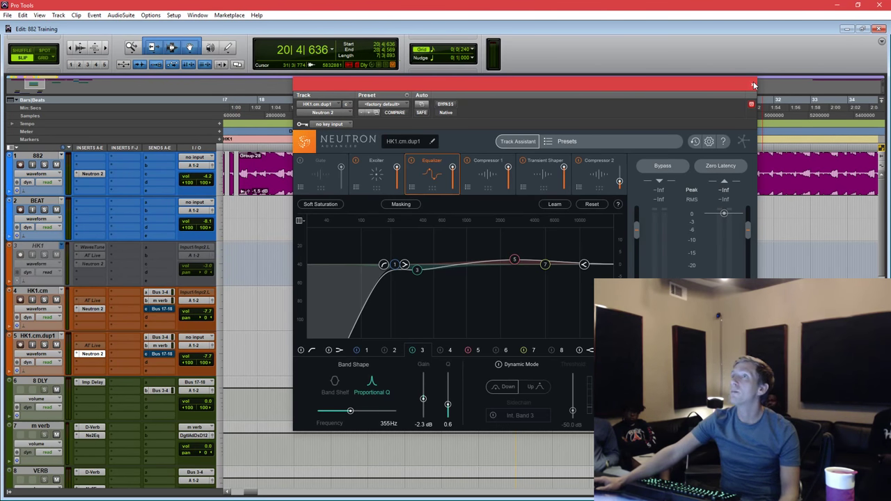
# In the Exciter, raise the low band's blend and shift the crossover points lower.
pyautogui.click(376, 178)
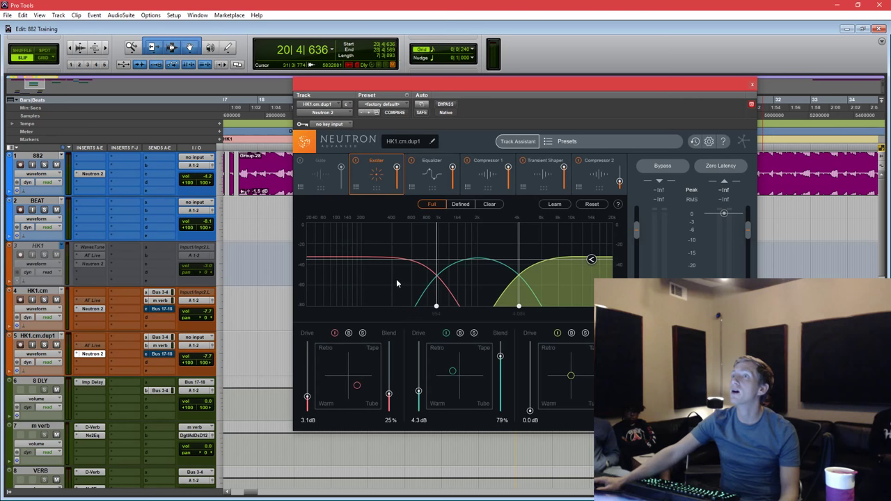
pyautogui.moveTo(388, 394); pyautogui.dragTo(414, 338)
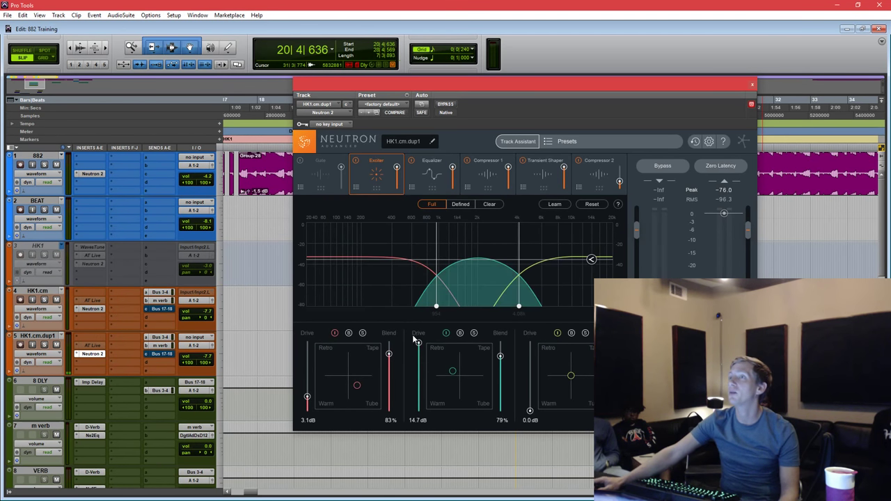
pyautogui.moveTo(519, 271); pyautogui.dragTo(405, 269)
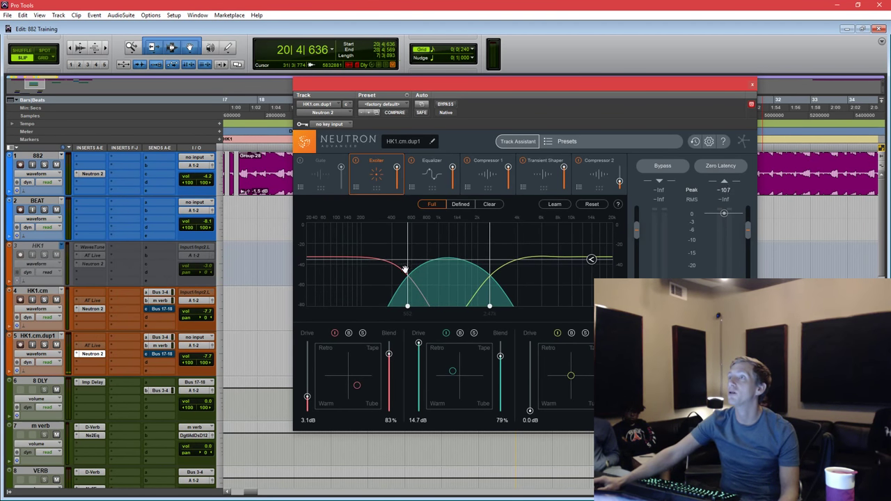
# Set the EQ low cut to 322 Hz and boost band 5 by 2.8 dB near 2133 Hz.
pyautogui.click(422, 183)
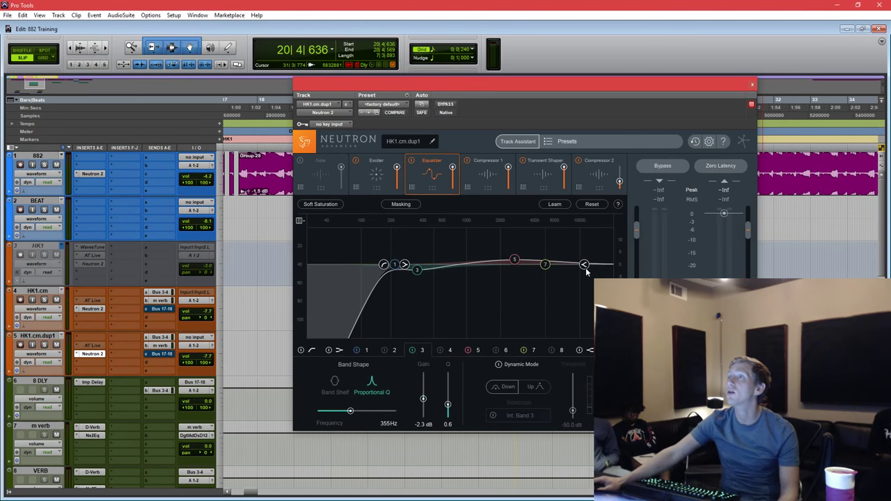
pyautogui.moveTo(586, 271); pyautogui.dragTo(574, 329)
pyautogui.moveTo(384, 267); pyautogui.dragTo(413, 266)
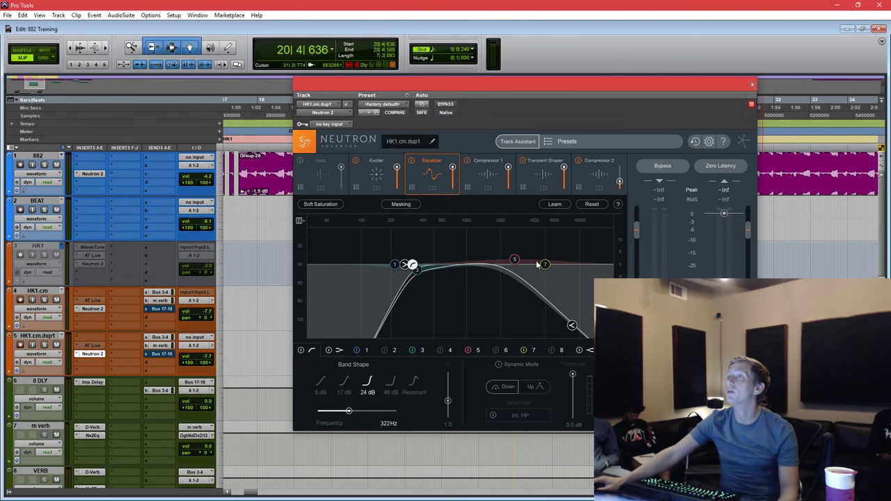
pyautogui.moveTo(515, 259); pyautogui.dragTo(454, 259)
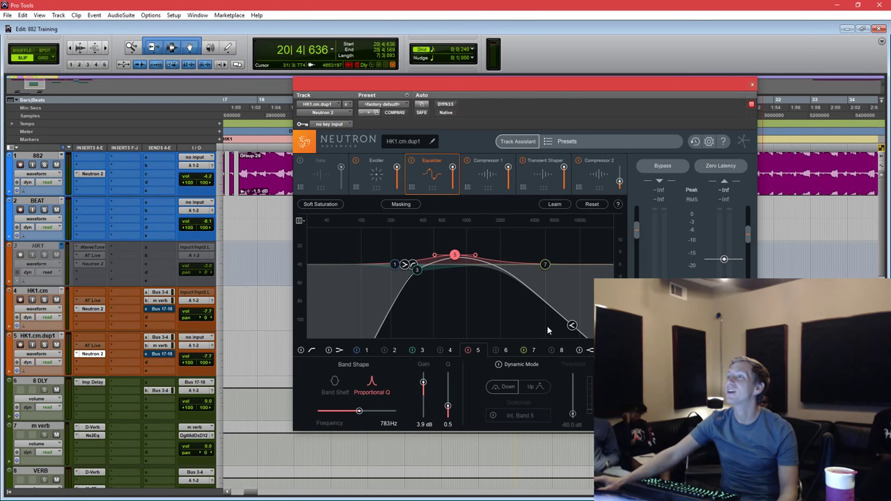
pyautogui.moveTo(572, 325); pyautogui.dragTo(606, 289)
pyautogui.moveTo(455, 256); pyautogui.dragTo(503, 258)
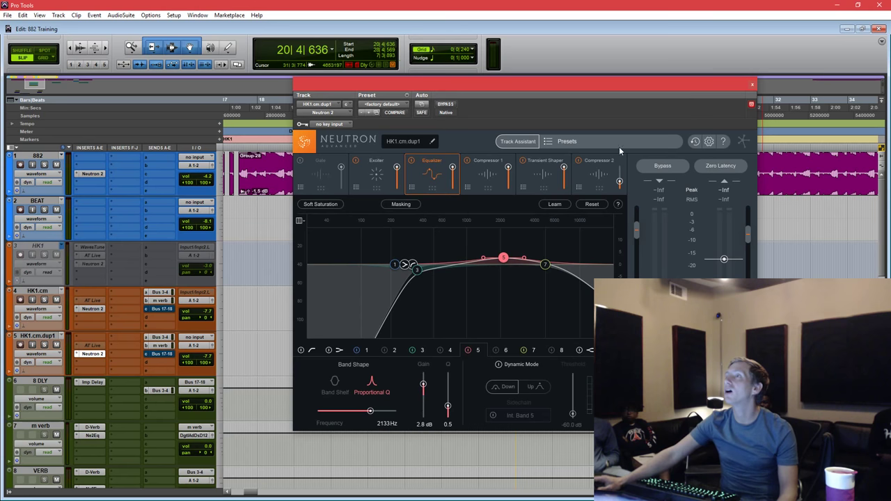
pyautogui.click(752, 86)
# Insert AIR Chorus on HK1.cm.dup1 and load its 02 Slow Stereo preset.
pyautogui.click(78, 363)
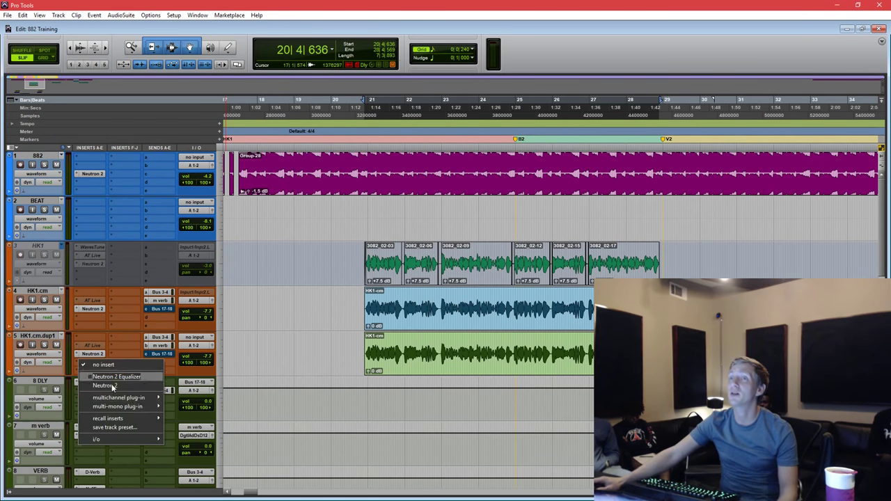
pyautogui.moveTo(143, 397)
pyautogui.moveTo(221, 126)
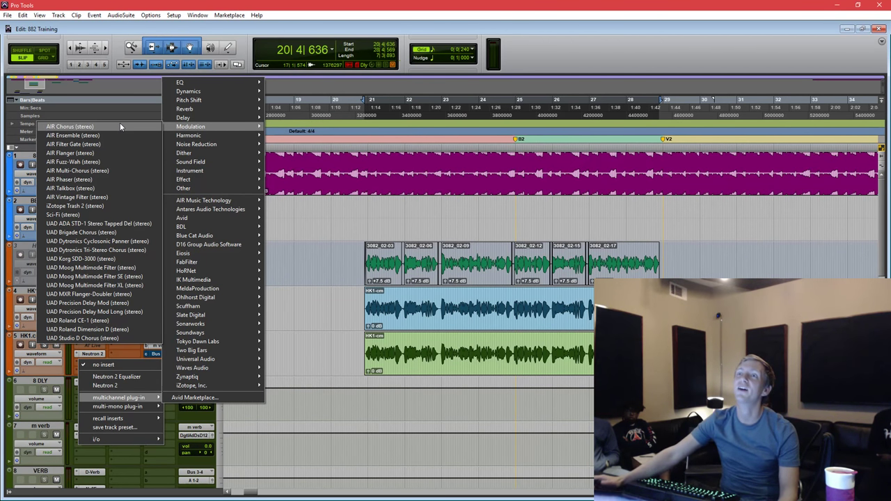
pyautogui.click(120, 126)
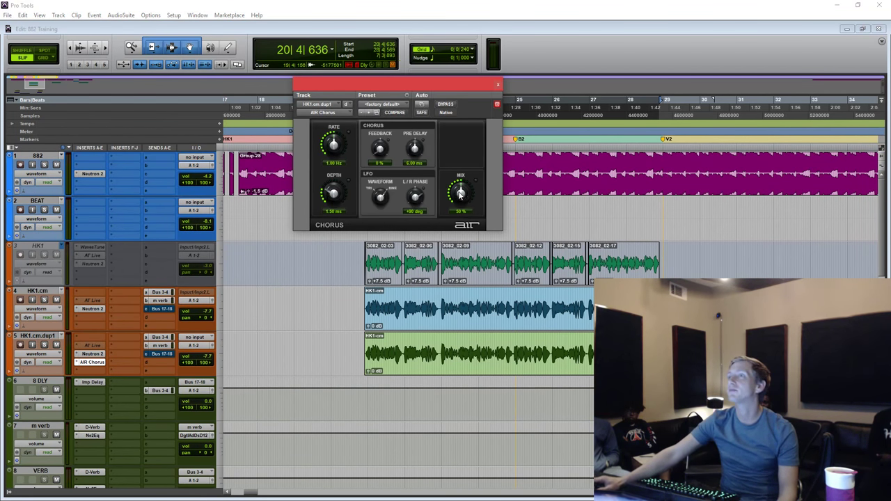
pyautogui.click(397, 106)
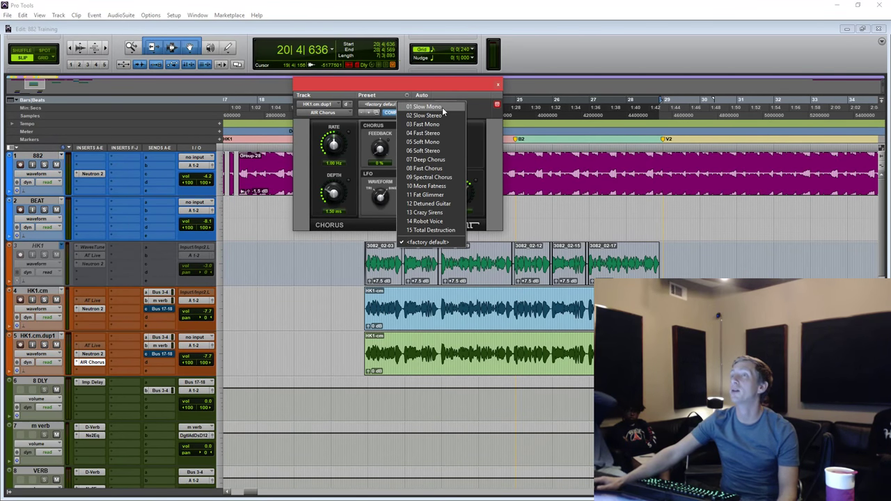
pyautogui.click(439, 115)
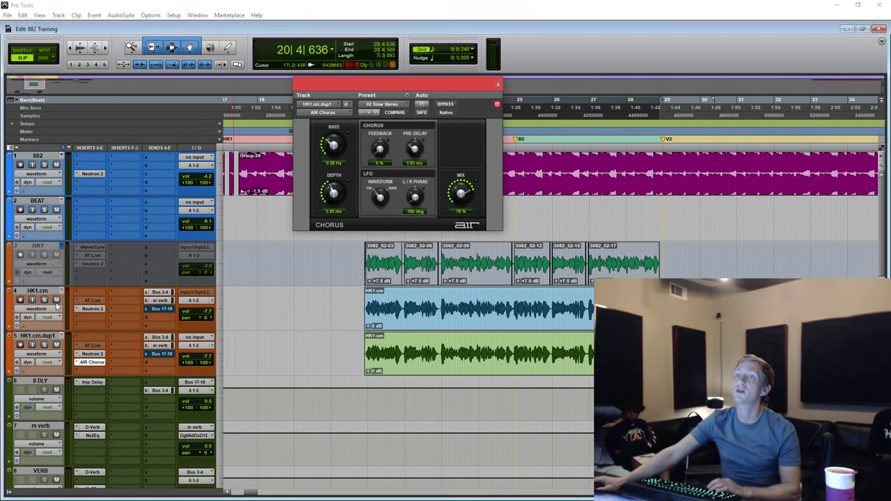
# Mute the original HK1.cm and set HK1.cm.dup1's volume to -7.1 dB during playback.
pyautogui.click(56, 300)
pyautogui.click(198, 348)
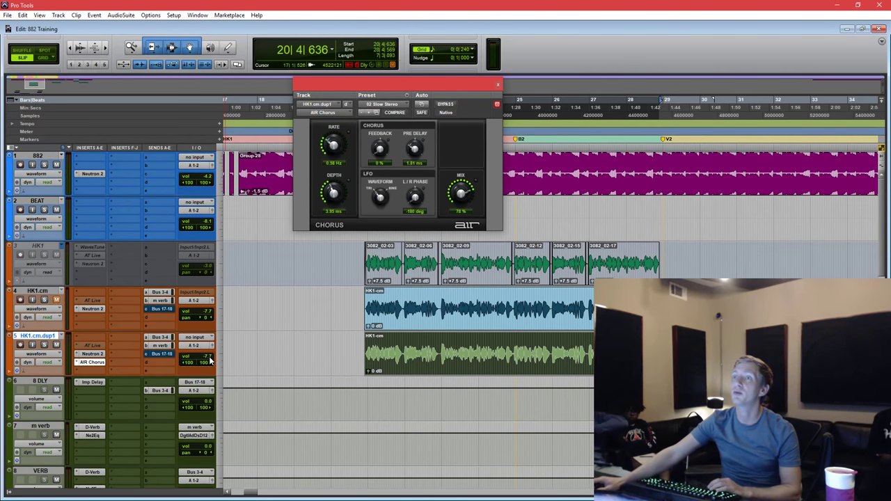
pyautogui.click(210, 360)
pyautogui.press('space')
pyautogui.moveTo(209, 359); pyautogui.dragTo(207, 353)
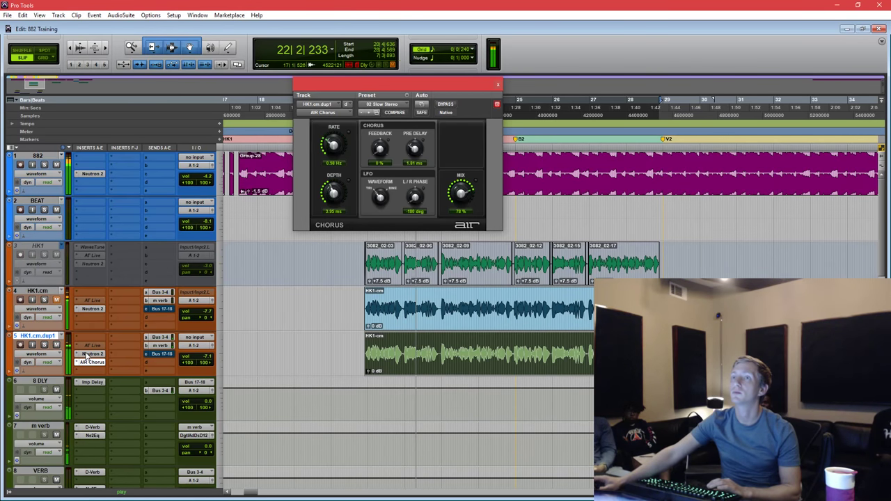
# Set Exciter band 1 drive to 15 dB, blends to 100%, crossovers near 618 Hz and 2.53k, and raise the output.
pyautogui.click(88, 355)
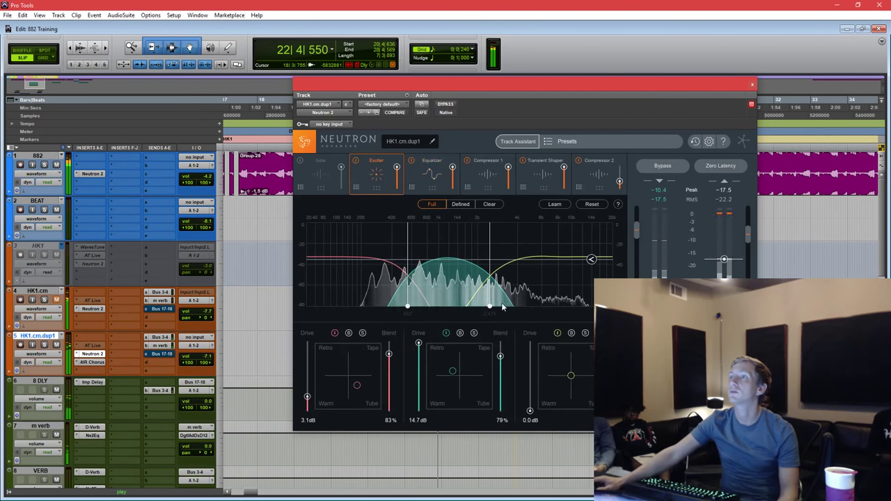
pyautogui.moveTo(500, 356); pyautogui.dragTo(500, 343)
pyautogui.moveTo(307, 396); pyautogui.dragTo(307, 343)
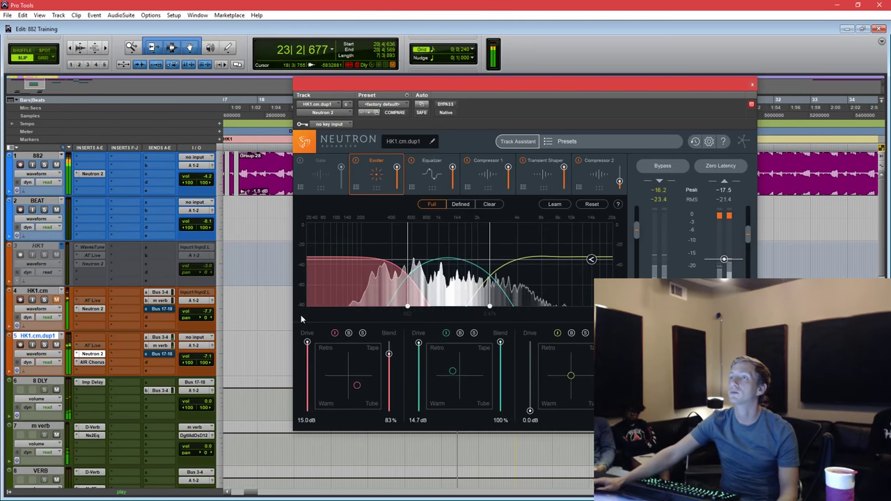
pyautogui.moveTo(388, 354); pyautogui.dragTo(383, 322)
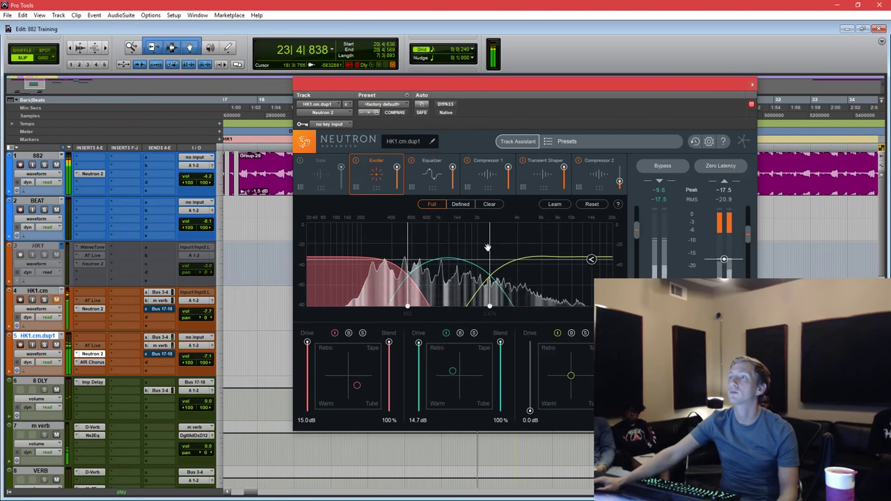
pyautogui.moveTo(488, 247); pyautogui.dragTo(489, 247)
pyautogui.moveTo(407, 245); pyautogui.dragTo(420, 245)
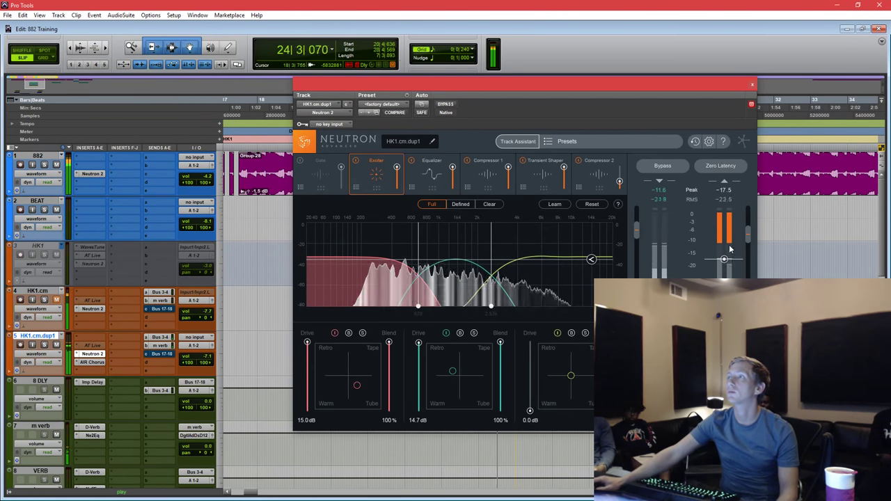
pyautogui.moveTo(726, 259); pyautogui.dragTo(746, 248)
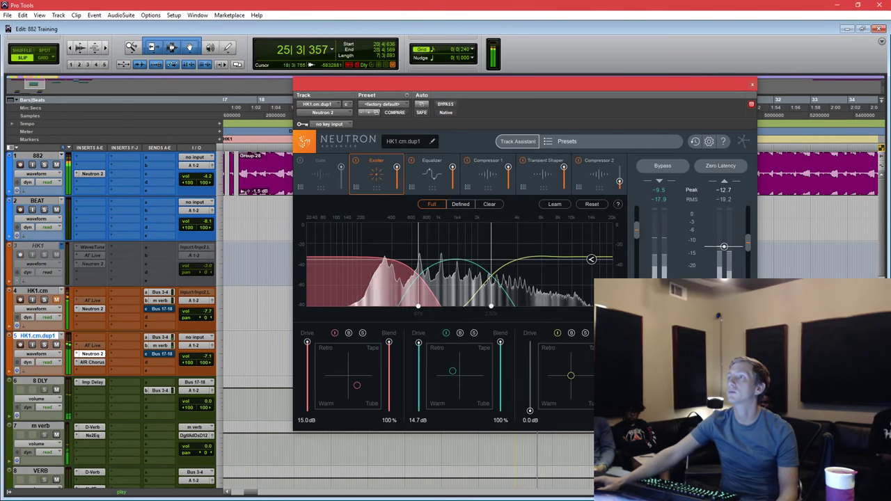
pyautogui.click(752, 85)
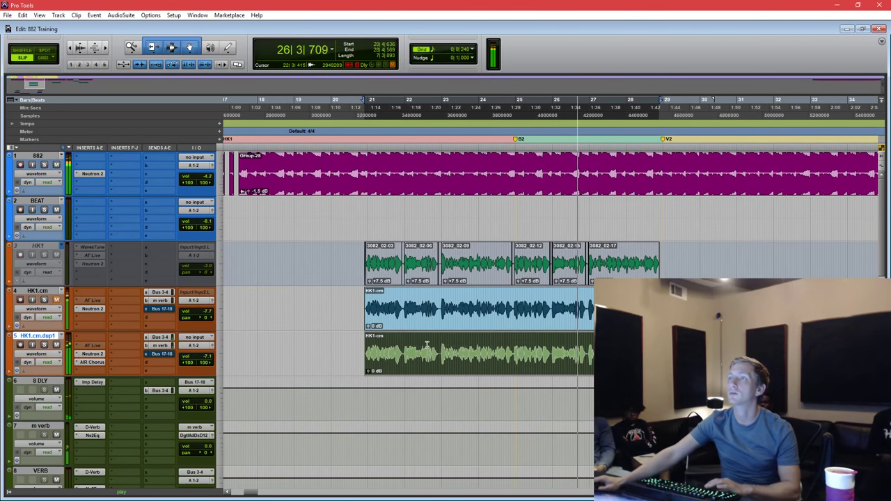
# Replay the vocal and lower HK1.cm.dup1's volume to -9.7 dB.
pyautogui.press('space')
pyautogui.press('space')
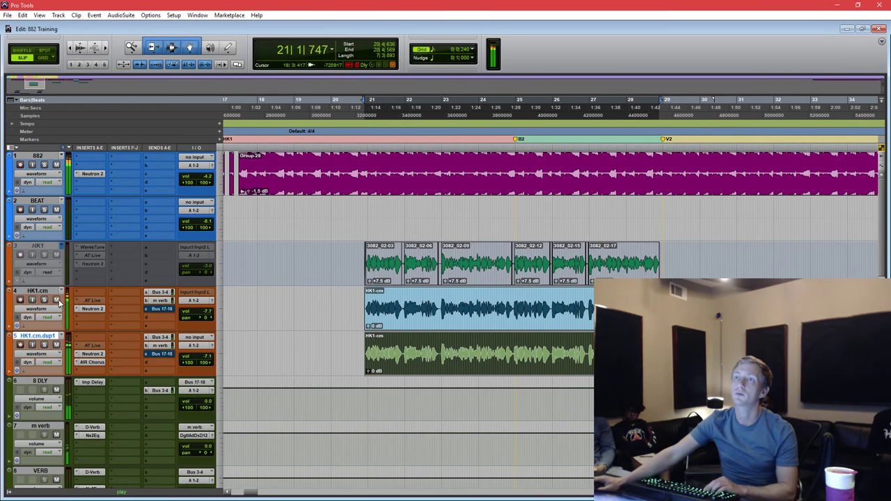
pyautogui.click(205, 358)
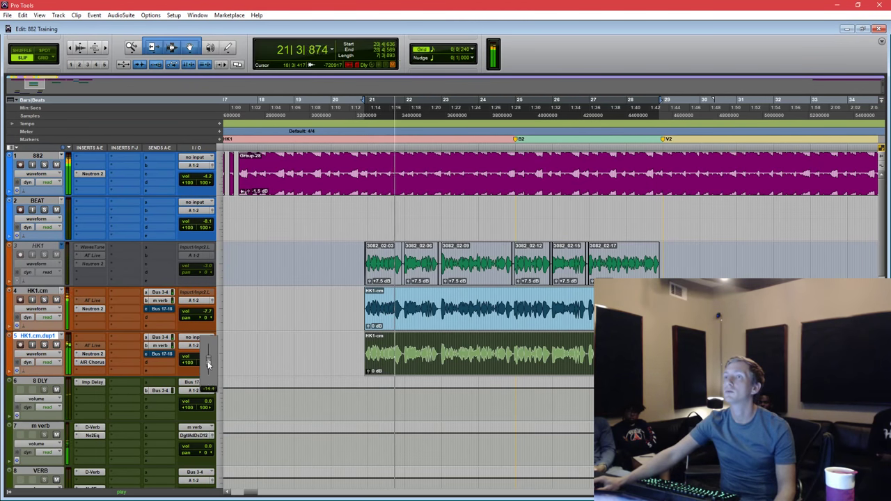
pyautogui.moveTo(207, 362); pyautogui.dragTo(210, 360)
# Reshape Neutron EQ band 5 to 2807 Hz, 5.8 dB, Q 0.5.
pyautogui.click(92, 354)
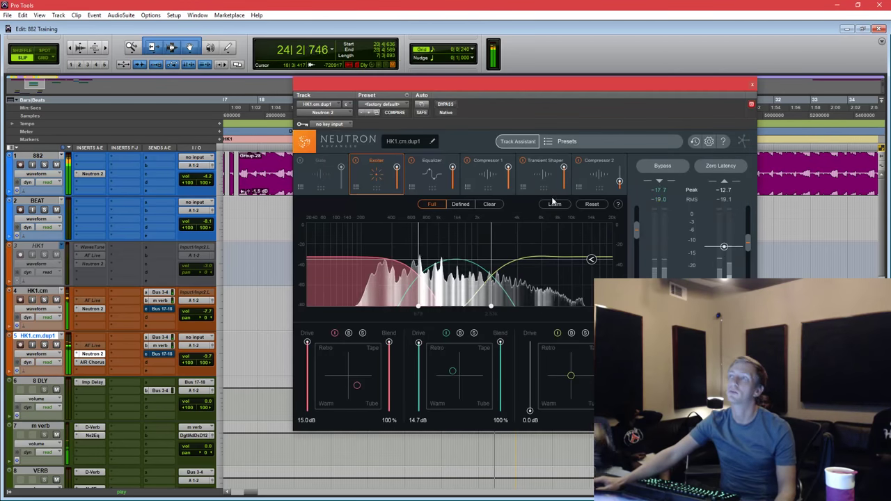
pyautogui.click(424, 176)
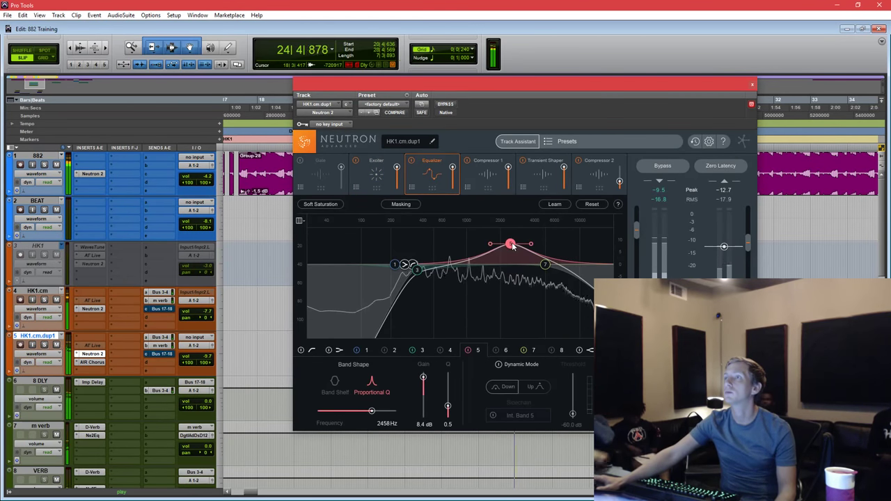
pyautogui.moveTo(512, 245); pyautogui.dragTo(564, 265)
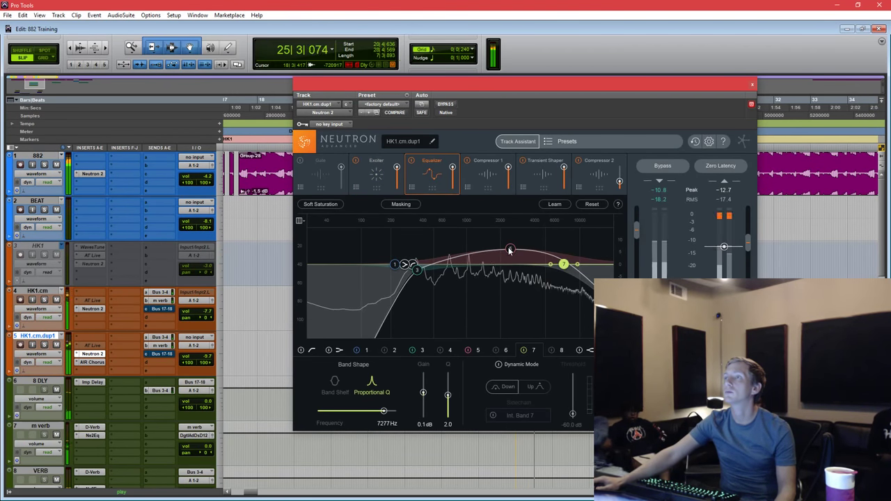
pyautogui.moveTo(509, 251); pyautogui.dragTo(517, 250)
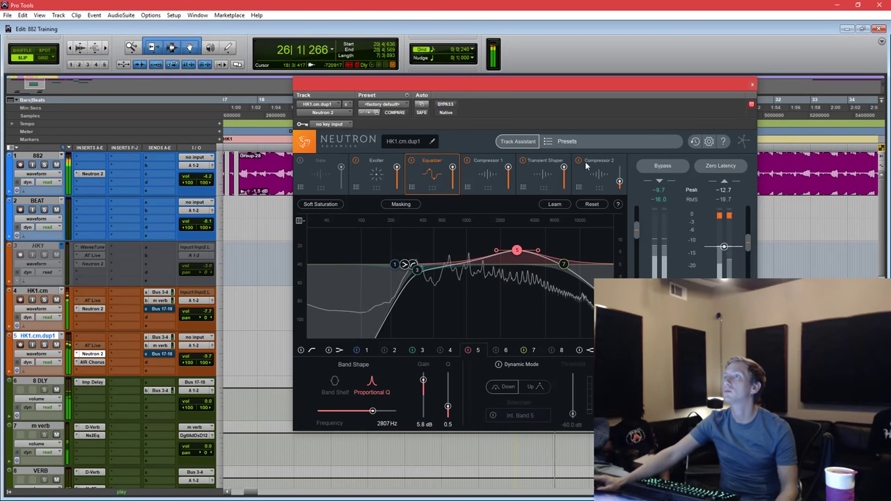
pyautogui.click(752, 84)
pyautogui.press('space')
pyautogui.click(476, 322)
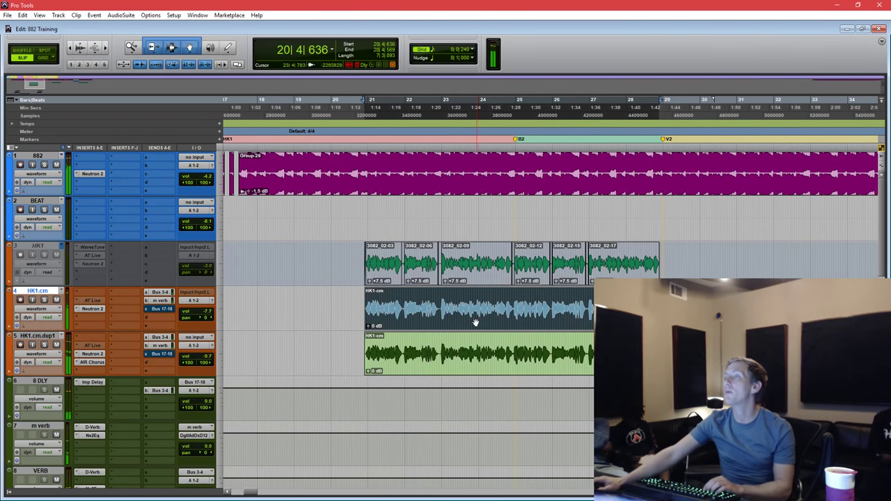
pyautogui.click(454, 367)
pyautogui.press('space')
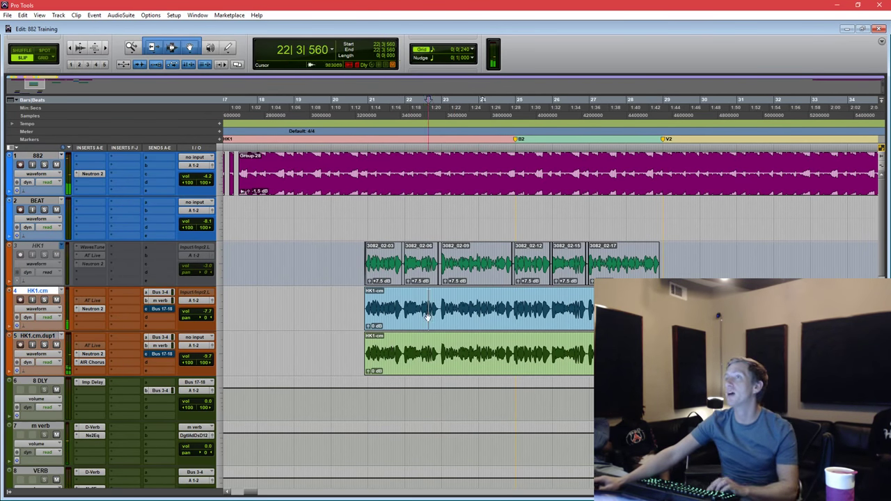
pyautogui.press('space')
pyautogui.hotkey('ctrl', ']')
pyautogui.hotkey('ctrl', '[')
pyautogui.press('space')
pyautogui.press('space')
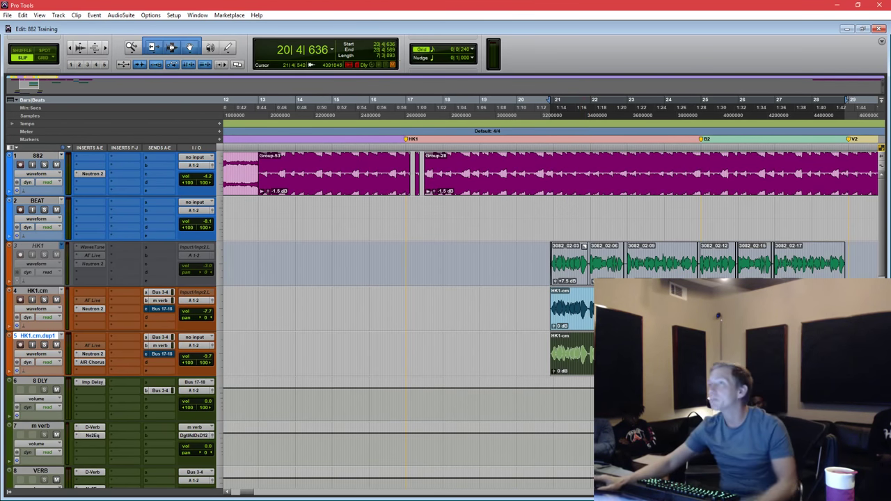
# Zoom out to the whole song and select the HK1-cm clip on track 4.
pyautogui.click(608, 306)
pyautogui.hotkey('ctrl', '[')
pyautogui.click(458, 324)
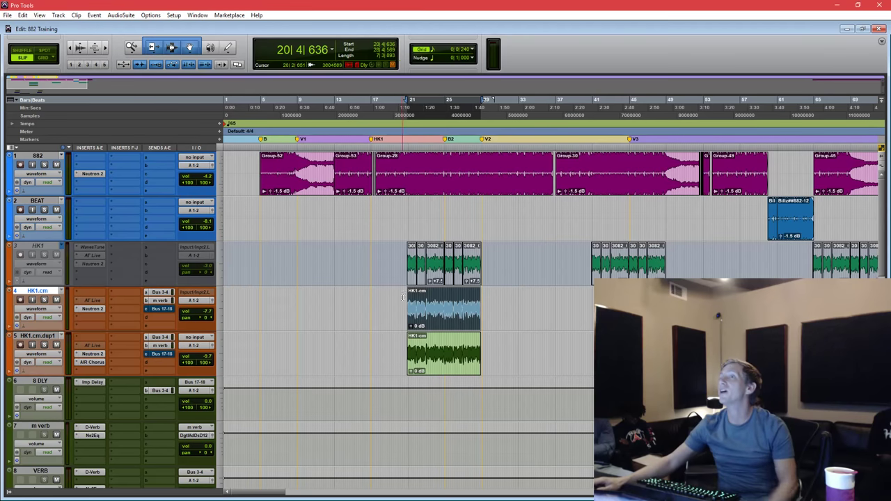
pyautogui.moveTo(402, 297); pyautogui.dragTo(511, 351)
pyautogui.click(400, 312)
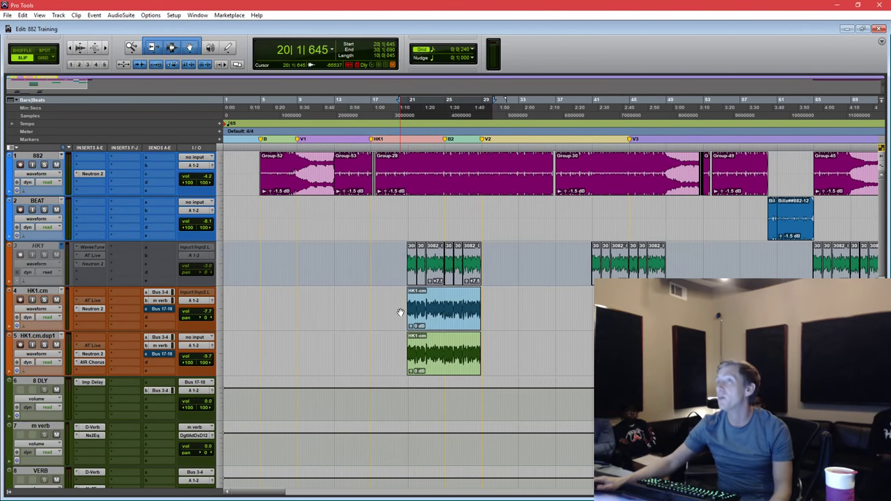
pyautogui.scroll(-5, 401, 312)
pyautogui.moveTo(623, 310); pyautogui.dragTo(277, 310)
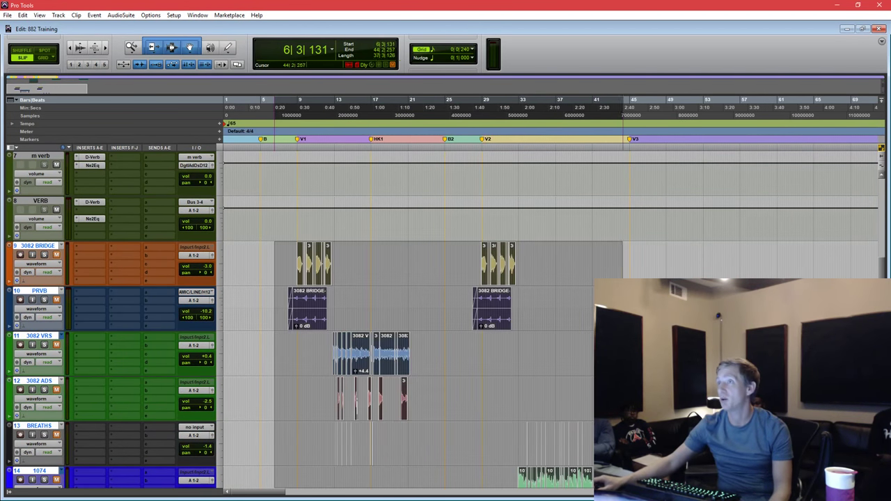
# Select bars 12 to 67 across the lower vocal tracks and scroll down to 3082 VRS.
pyautogui.scroll(-4, 404, 314)
pyautogui.click(834, 208)
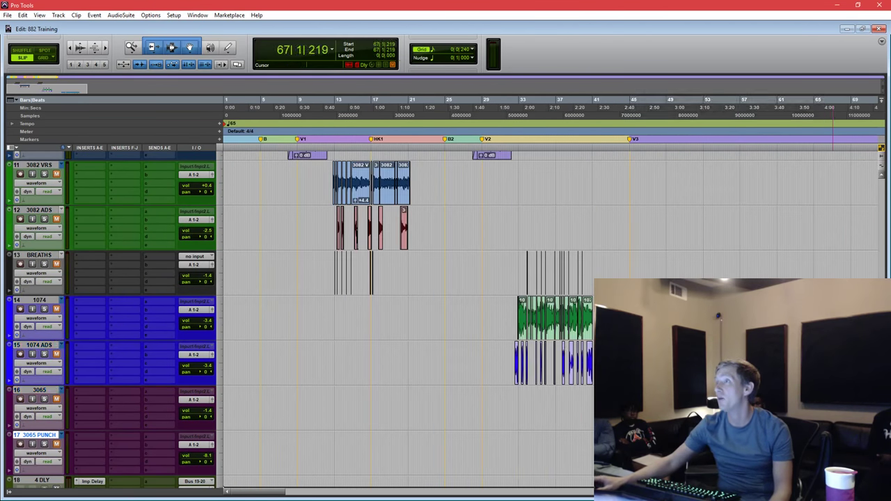
pyautogui.moveTo(833, 446); pyautogui.dragTo(324, 170)
pyautogui.scroll(5, 324, 171)
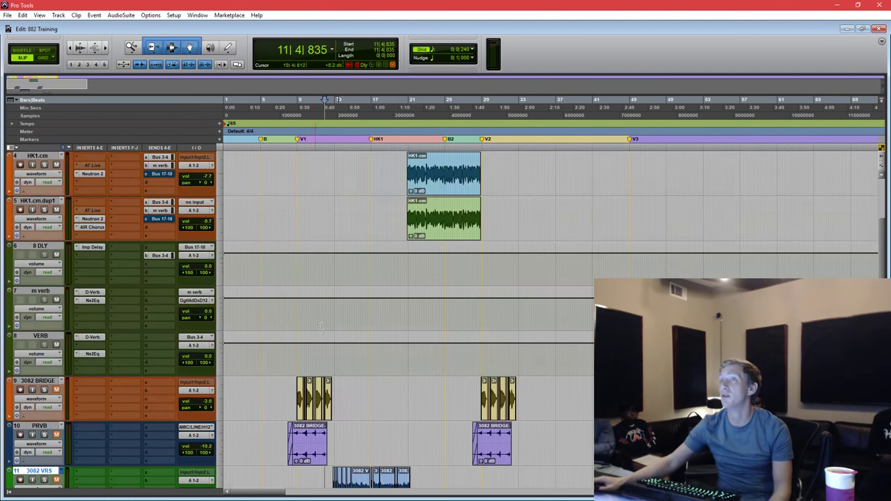
pyautogui.scroll(-2, 323, 300)
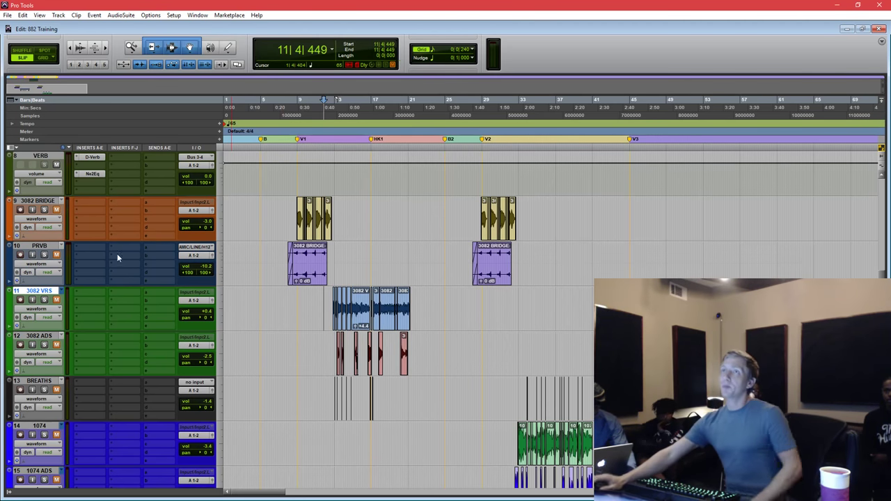
pyautogui.scroll(5, 115, 277)
pyautogui.scroll(-1, 115, 277)
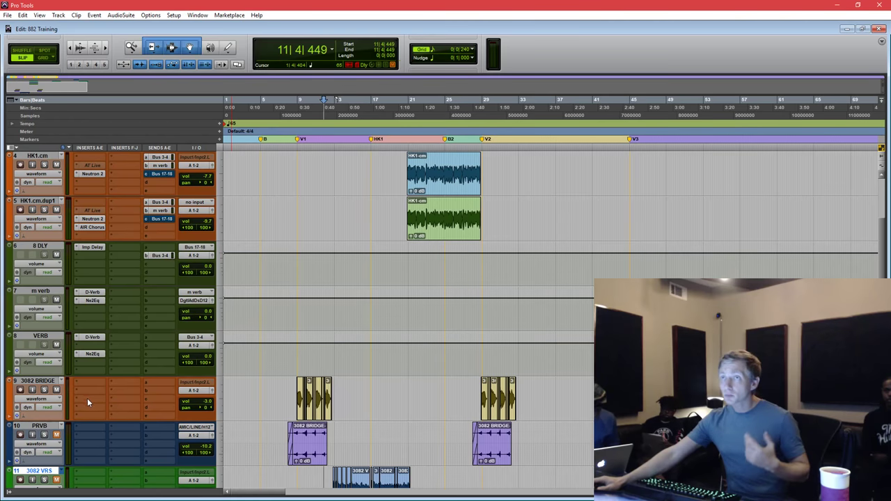
pyautogui.scroll(-4, 87, 399)
# Add Neutron 2 to the 3082 VRS track and load its Mixtape Vox preset.
pyautogui.click(88, 306)
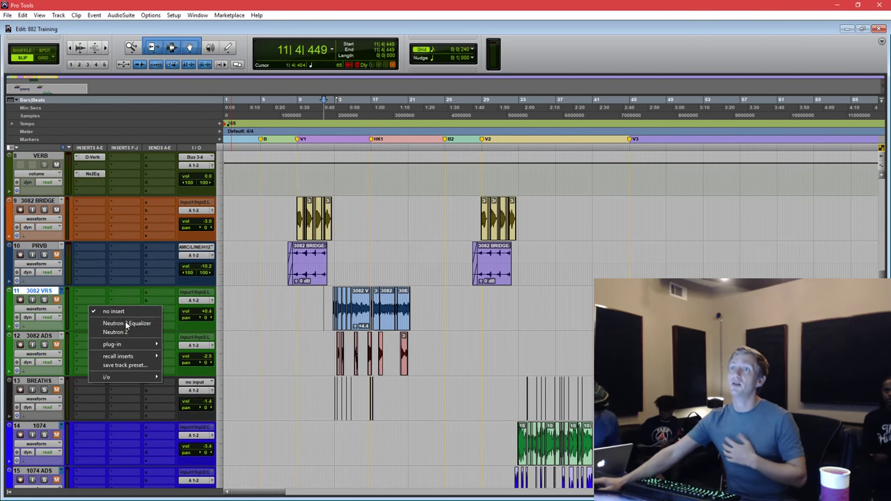
pyautogui.press('Escape')
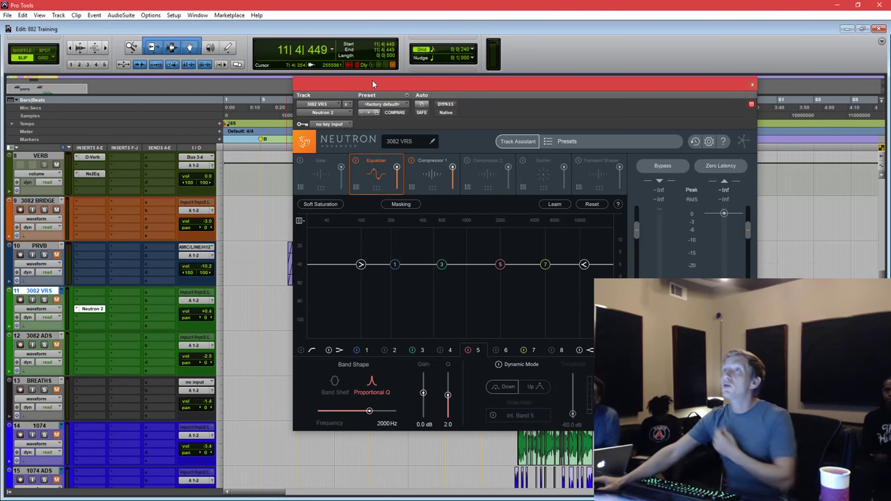
pyautogui.moveTo(373, 83); pyautogui.dragTo(341, 89)
pyautogui.click(356, 110)
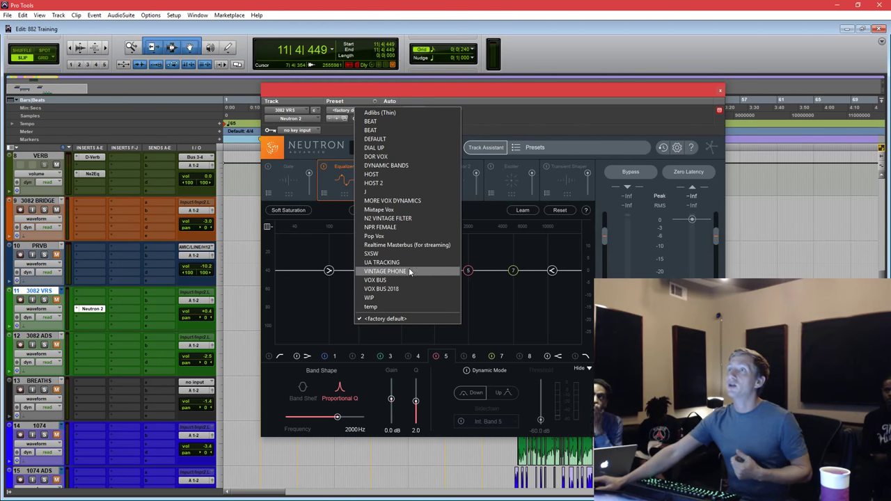
pyautogui.click(412, 209)
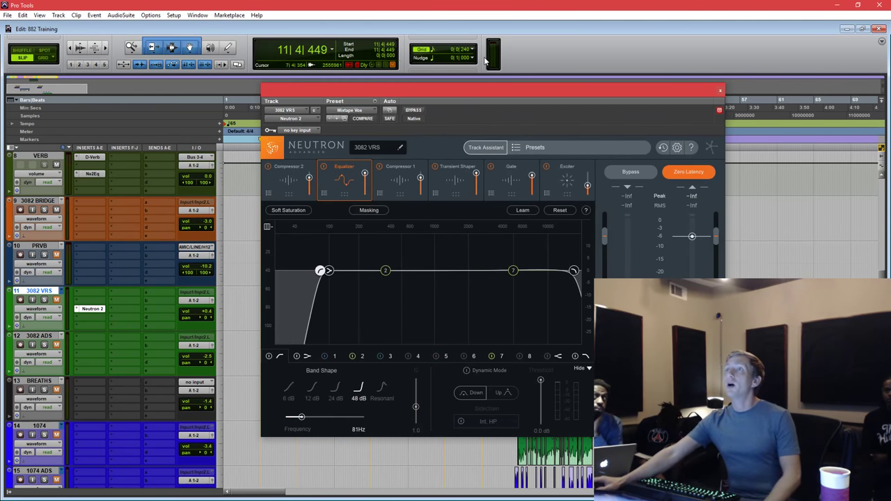
pyautogui.moveTo(481, 85); pyautogui.dragTo(519, 82)
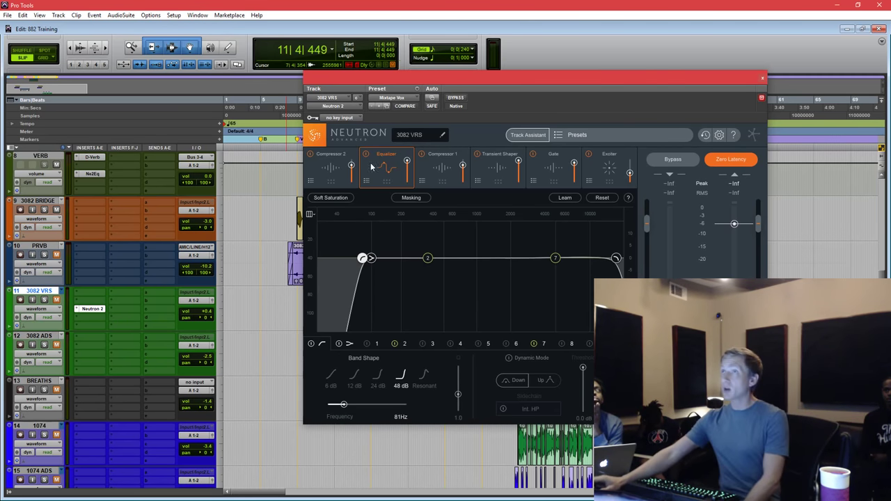
# Review Neutron's Compressor 2, then inspect the Equalizer's low-pass band at 17127 Hz.
pyautogui.click(336, 168)
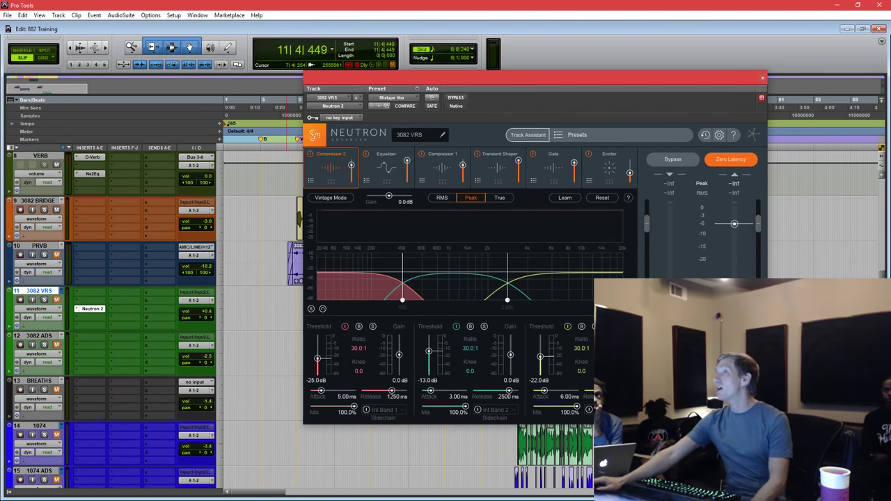
pyautogui.moveTo(451, 78); pyautogui.dragTo(468, 83)
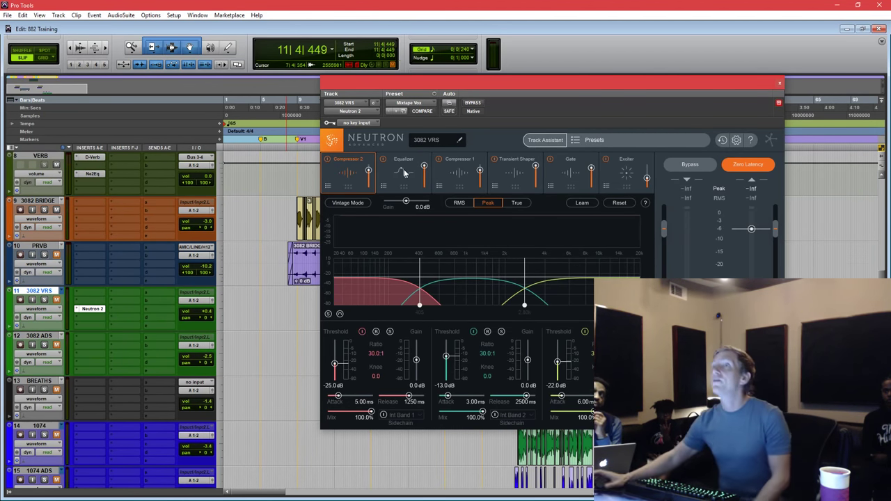
pyautogui.click(404, 169)
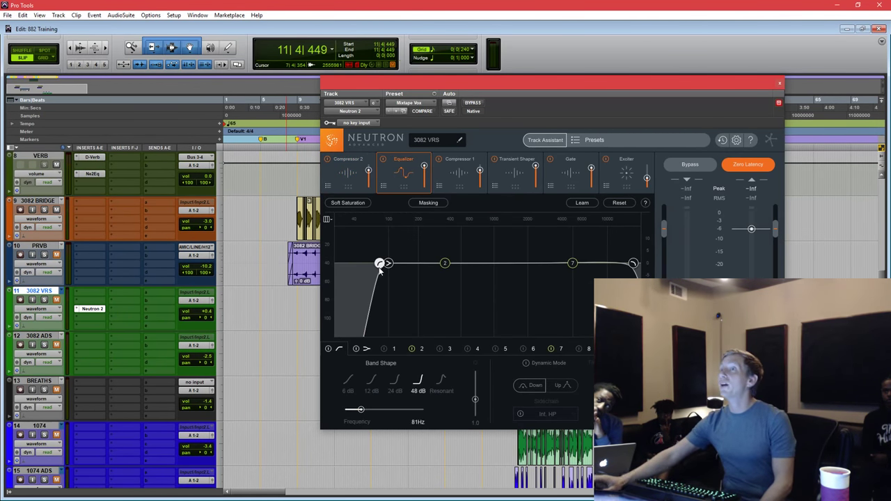
pyautogui.click(633, 264)
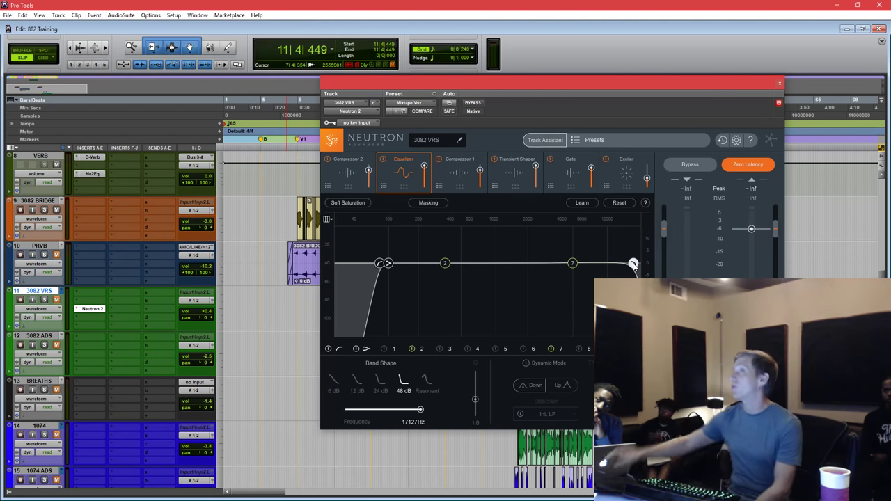
# Step through Compressor 2, Compressor 1, the Transient Shaper's three bands, Gate and Exciter.
pyautogui.click(467, 167)
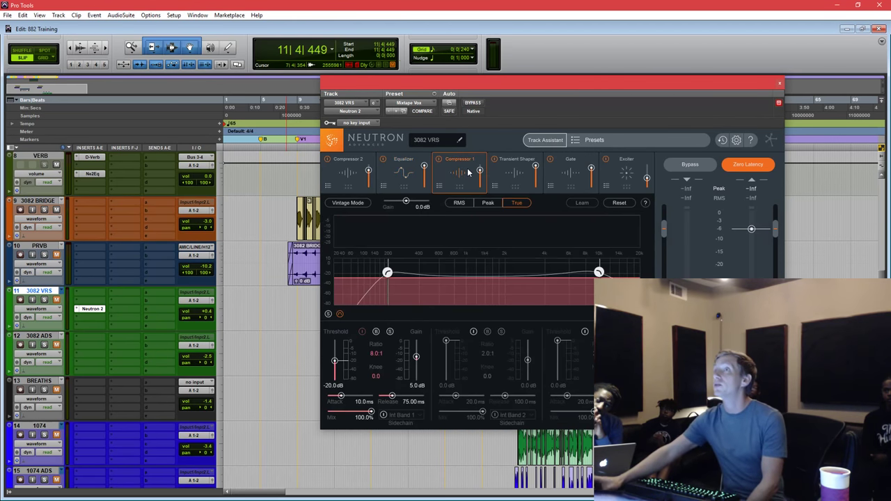
pyautogui.click(354, 175)
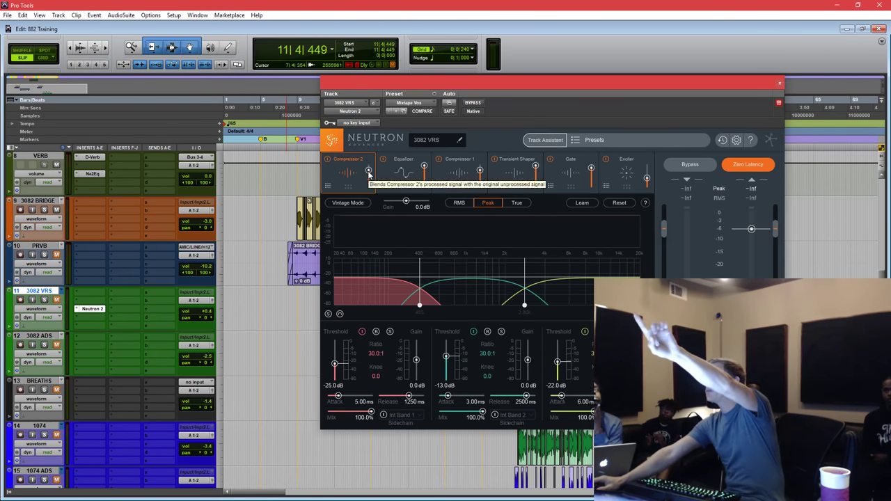
pyautogui.click(449, 180)
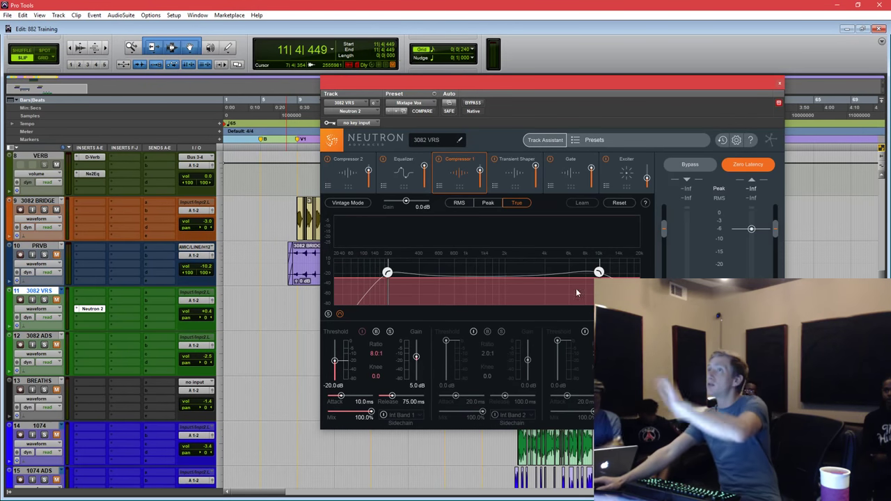
pyautogui.click(508, 175)
pyautogui.click(461, 303)
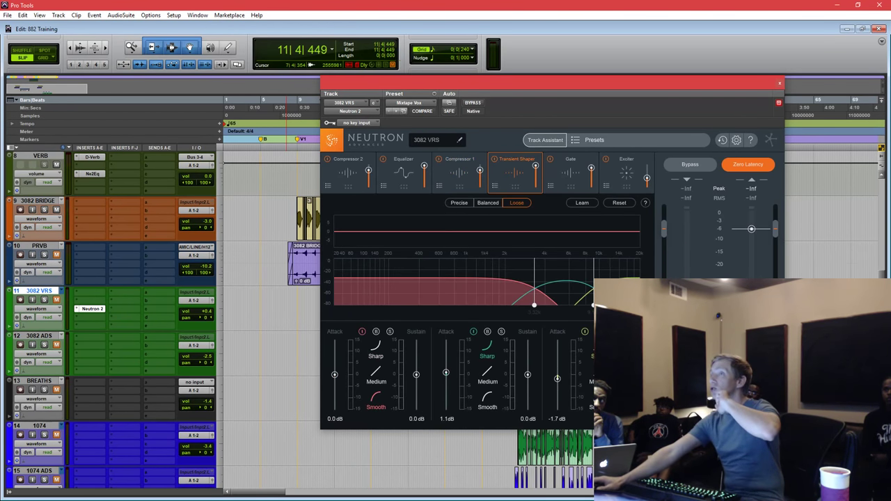
pyautogui.click(590, 296)
pyautogui.click(573, 288)
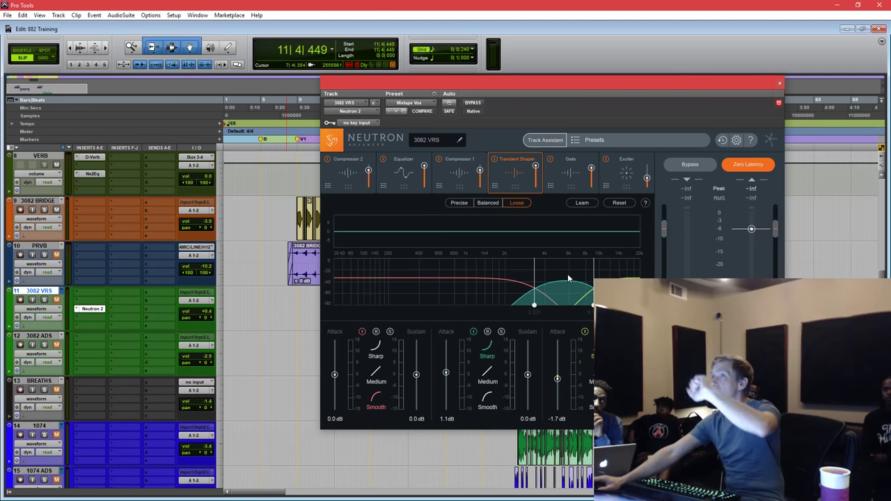
pyautogui.click(566, 183)
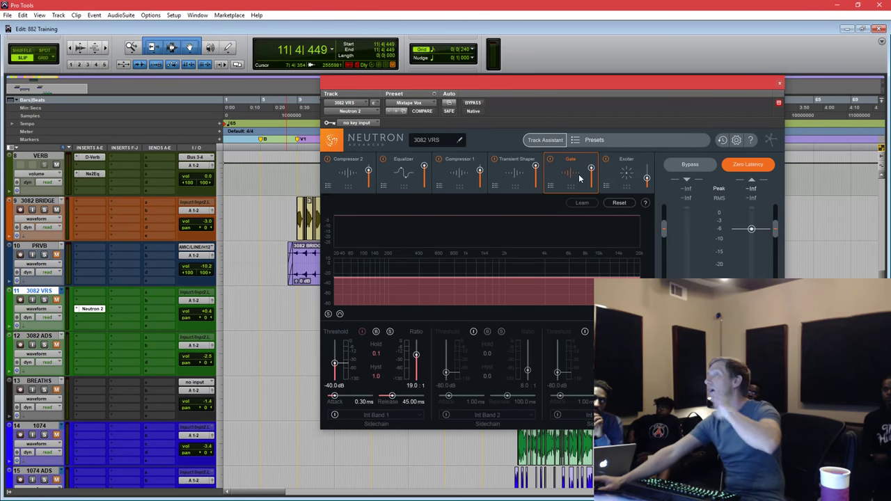
pyautogui.click(608, 177)
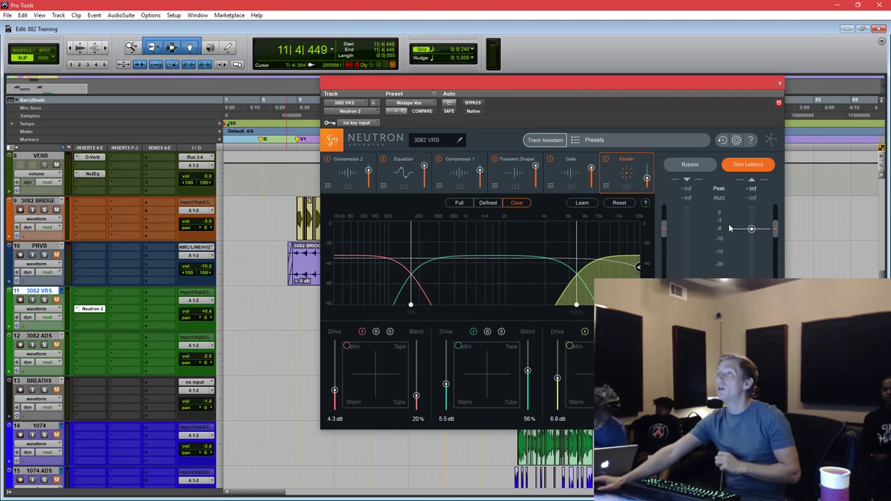
pyautogui.moveTo(737, 79); pyautogui.dragTo(828, 88)
# Bypass Neutron and audition the dry 3082 VRS vocal from just before its start.
pyautogui.click(335, 261)
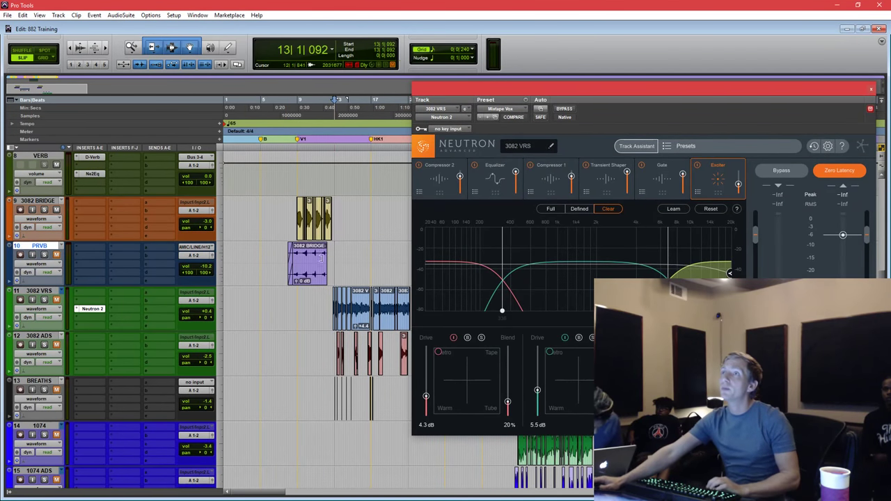
pyautogui.keyDown('ctrl'); pyautogui.click(94, 310); pyautogui.keyUp('ctrl')
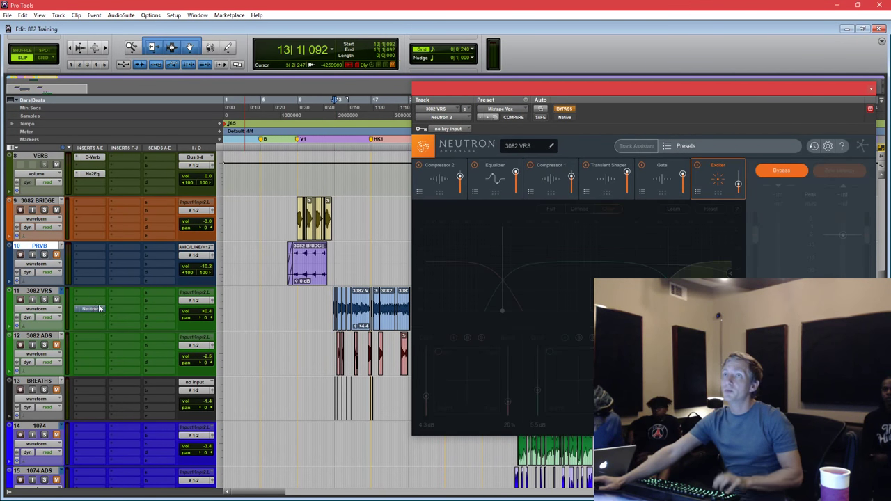
pyautogui.click(331, 265)
pyautogui.press('space')
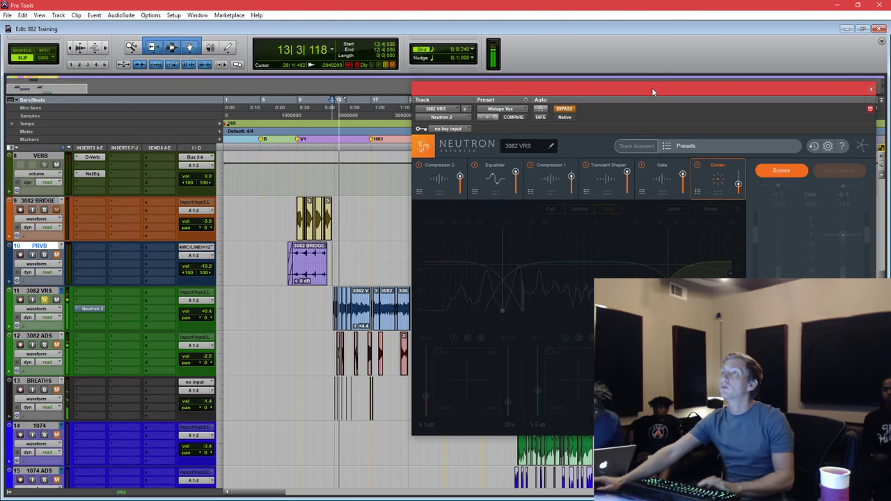
pyautogui.press('space')
pyautogui.moveTo(326, 301); pyautogui.dragTo(350, 296)
pyautogui.hscroll(3, 386, 298)
pyautogui.click(264, 306)
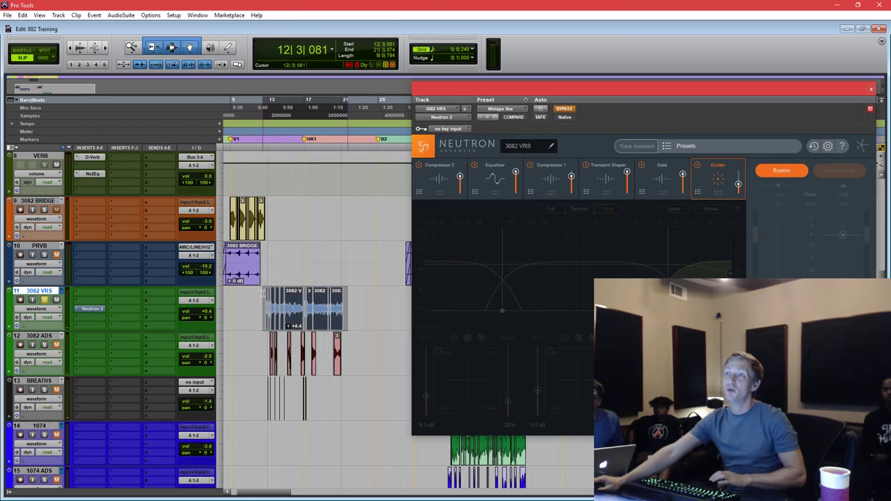
pyautogui.moveTo(264, 301); pyautogui.dragTo(266, 301)
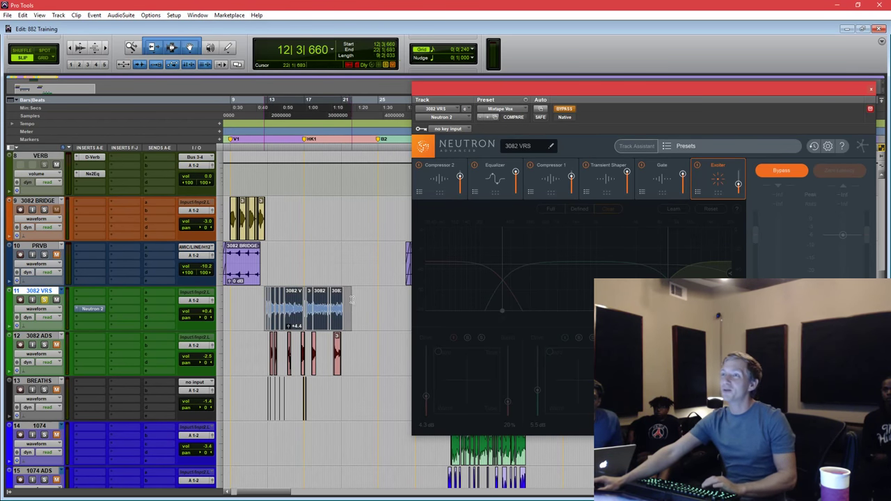
pyautogui.press('space')
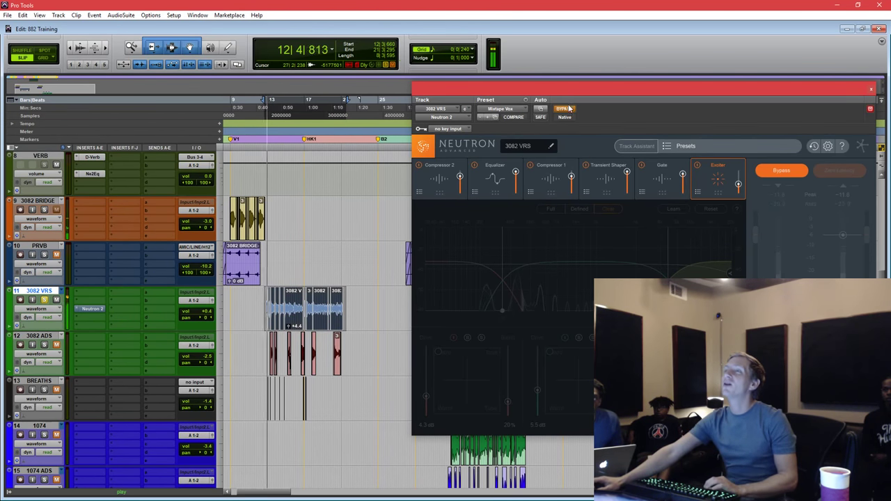
pyautogui.press('space')
# Re-enable Neutron, audition the processed vocal, and turn Zero Latency off.
pyautogui.click(564, 110)
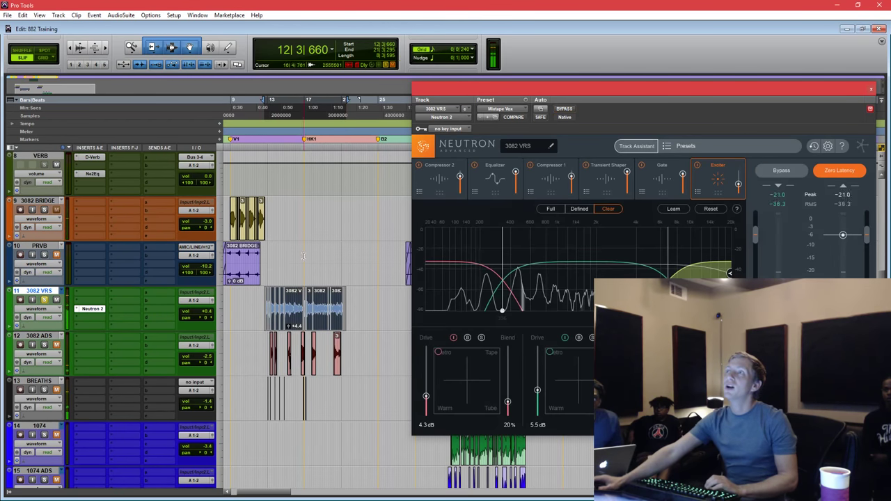
pyautogui.press('space')
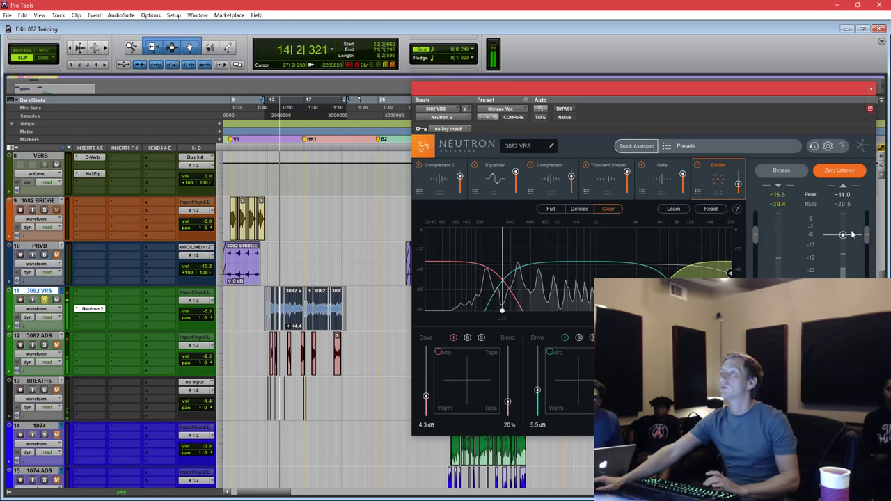
pyautogui.press('space')
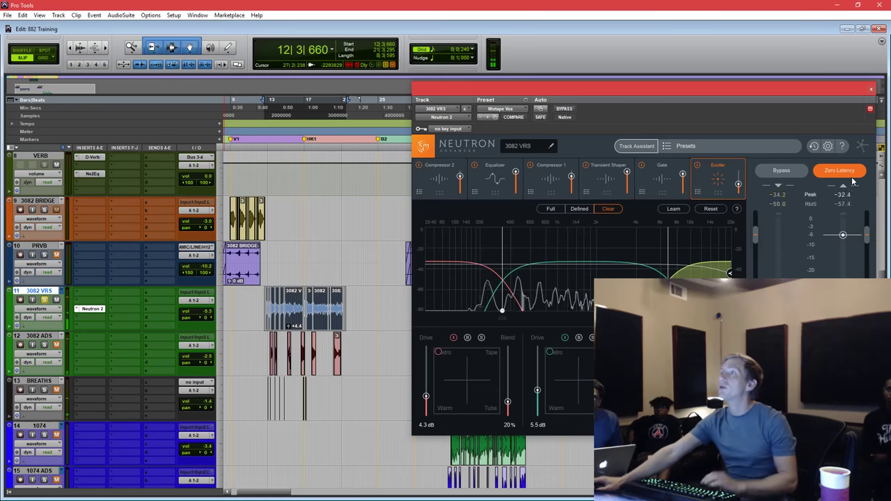
pyautogui.click(839, 172)
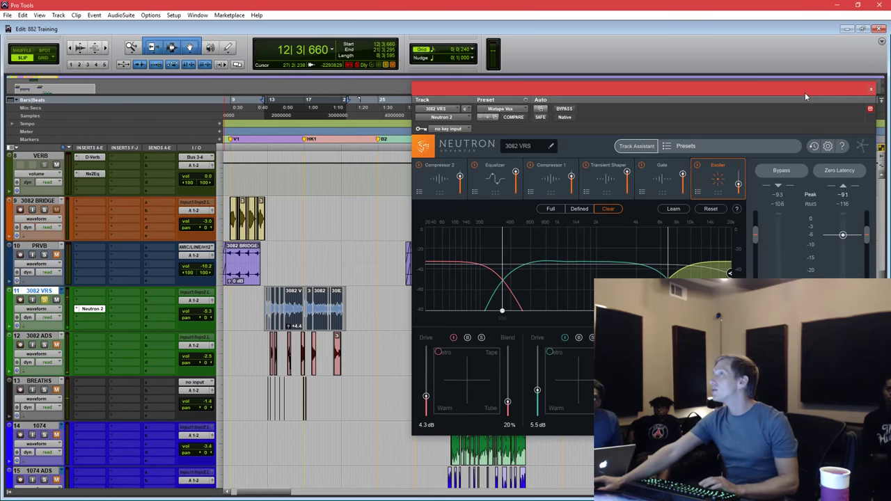
pyautogui.moveTo(769, 113); pyautogui.dragTo(744, 104)
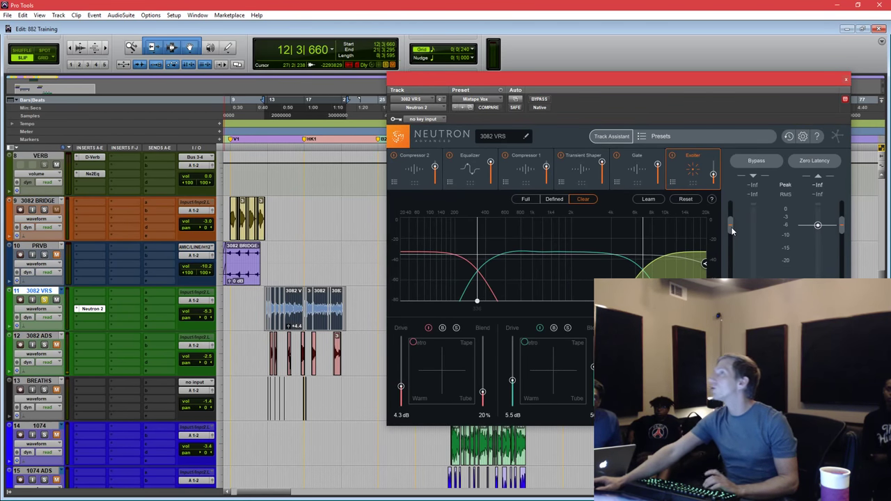
# Raise Neutron's input slightly and set the EQ high-pass to 154 Hz, leaving band 7 flat.
pyautogui.press('space')
pyautogui.moveTo(731, 227); pyautogui.dragTo(732, 224)
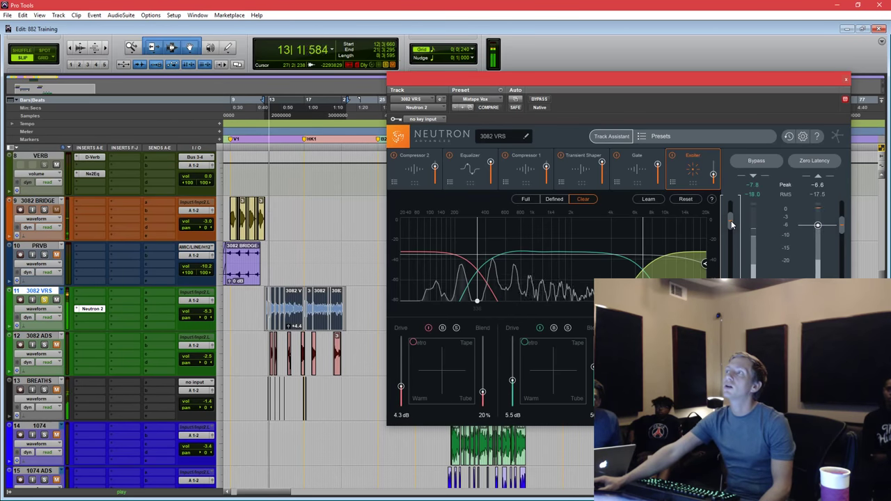
pyautogui.click(470, 169)
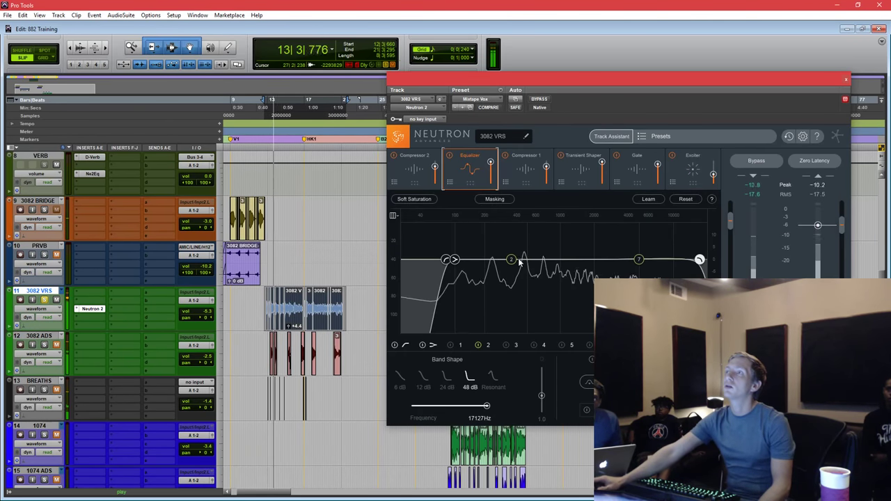
pyautogui.moveTo(448, 260); pyautogui.dragTo(473, 260)
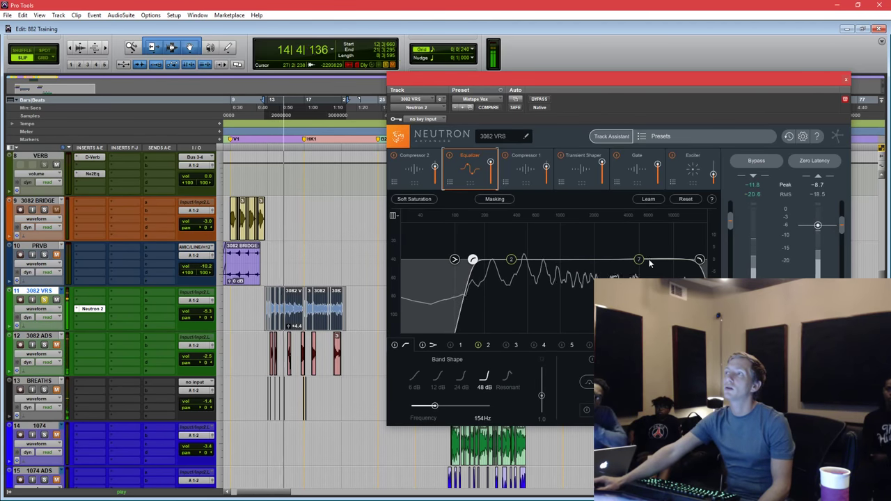
pyautogui.moveTo(639, 259); pyautogui.dragTo(591, 240)
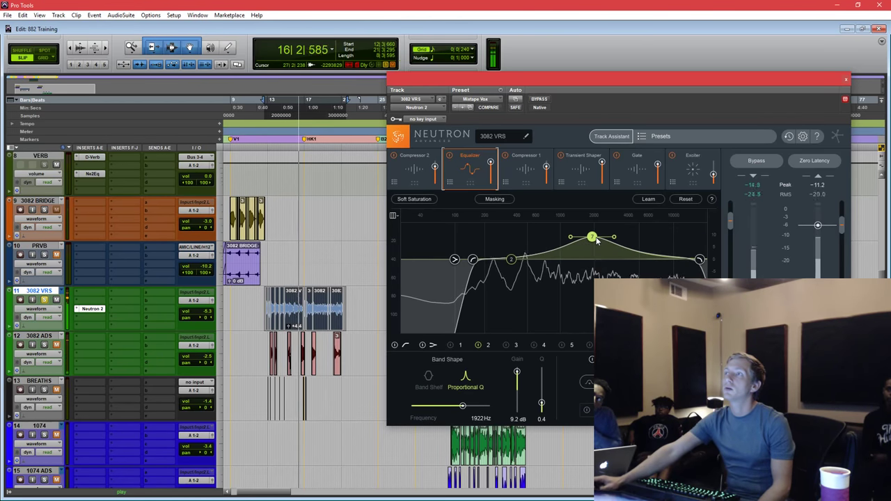
pyautogui.keyDown('alt'); pyautogui.click(591, 241); pyautogui.keyUp('alt')
# Unsolo 3082 VRS, lower its volume to -5.0 dB during playback, and show the Transient Shaper.
pyautogui.click(307, 313)
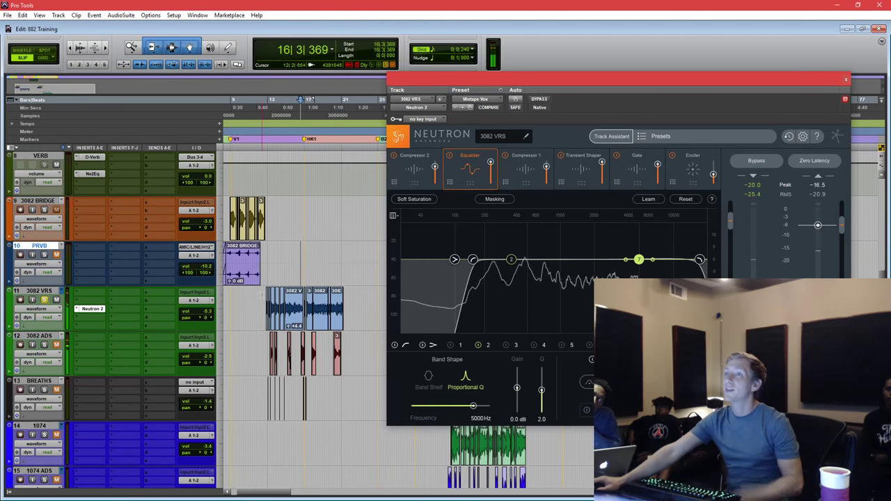
pyautogui.keyDown('shift'); pyautogui.click(359, 313); pyautogui.keyUp('shift')
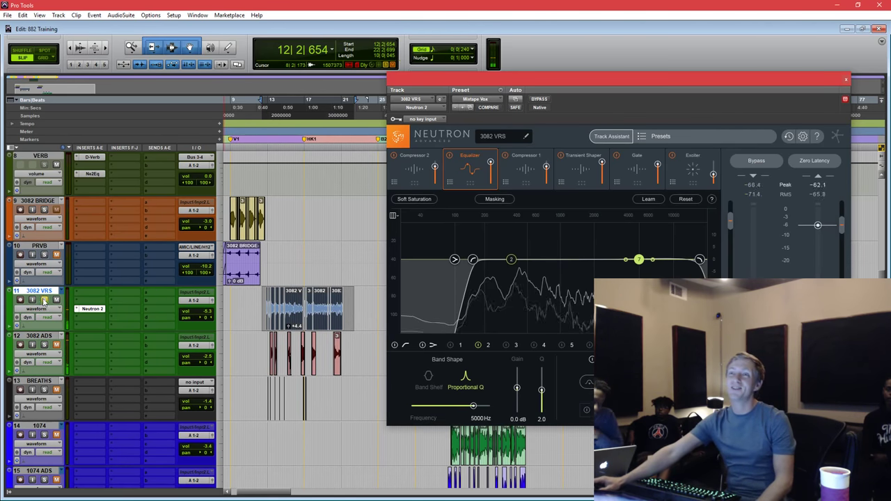
pyautogui.click(44, 300)
pyautogui.click(266, 317)
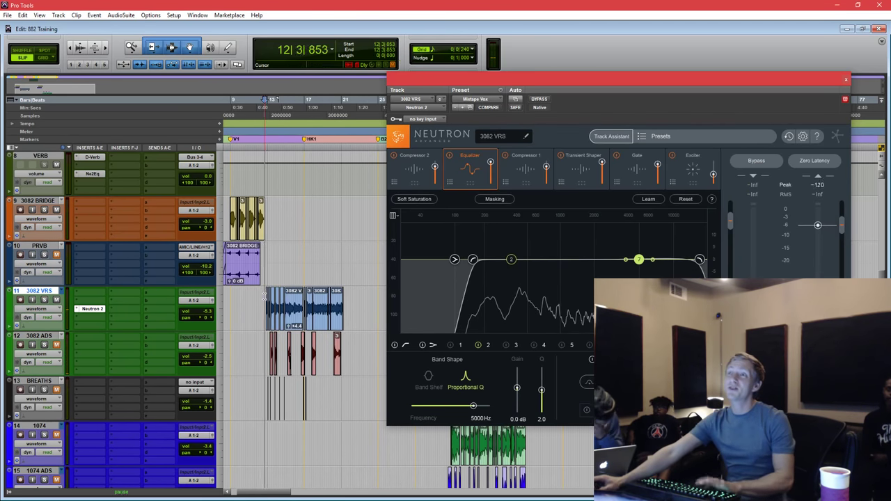
pyautogui.press('space')
pyautogui.moveTo(210, 311); pyautogui.dragTo(209, 309)
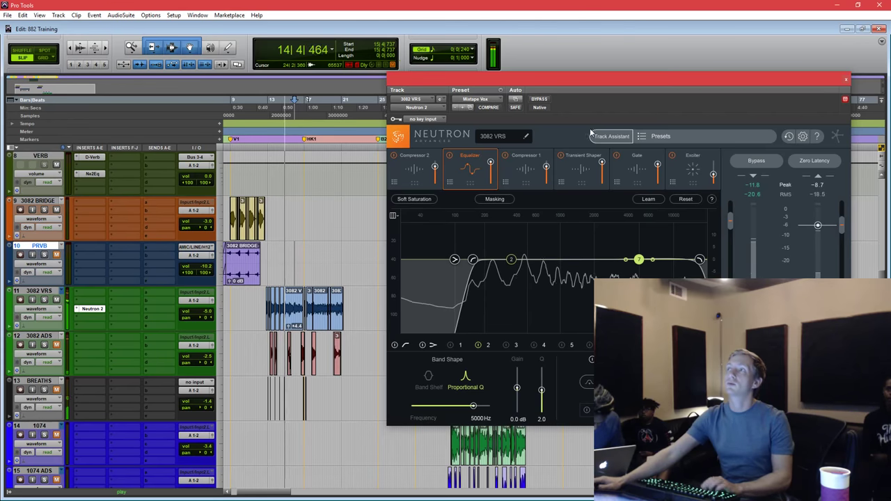
pyautogui.click(587, 180)
pyautogui.press('space')
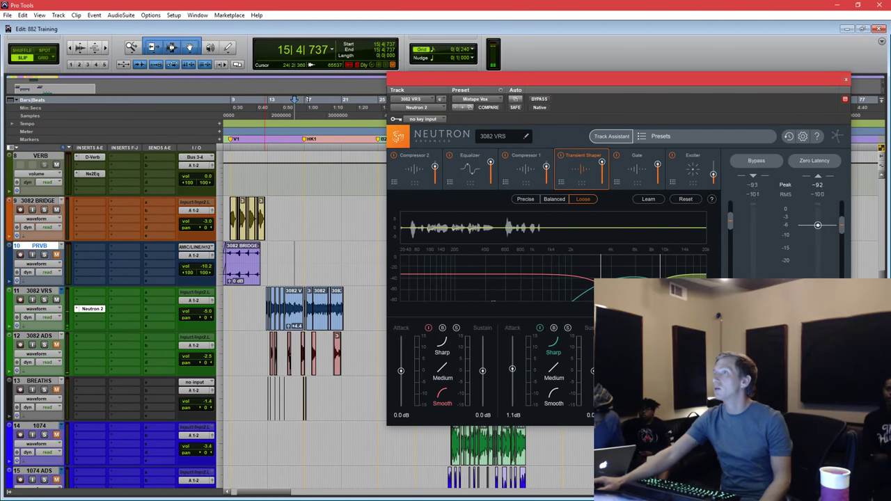
# While the vocal plays, set Band 2 attack in the 3082 VRS Transient Shaper to -2.5 dB, then close Neutron.
pyautogui.press('space')
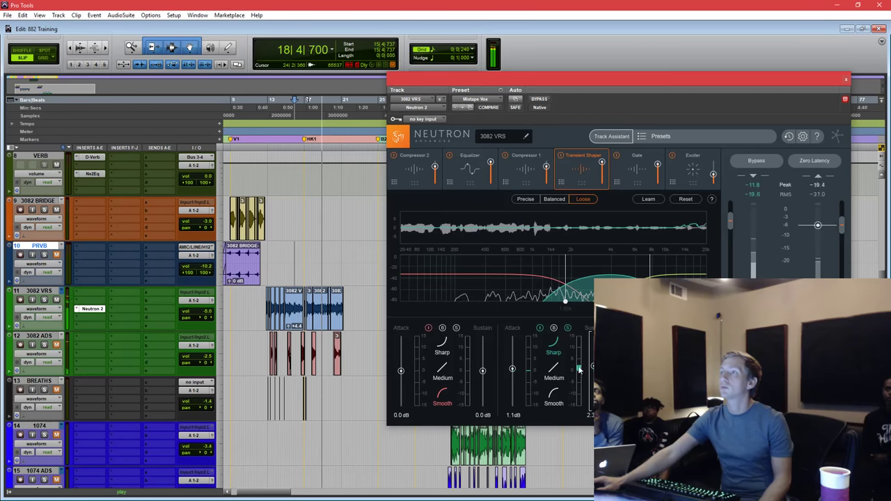
pyautogui.moveTo(512, 370); pyautogui.dragTo(512, 383)
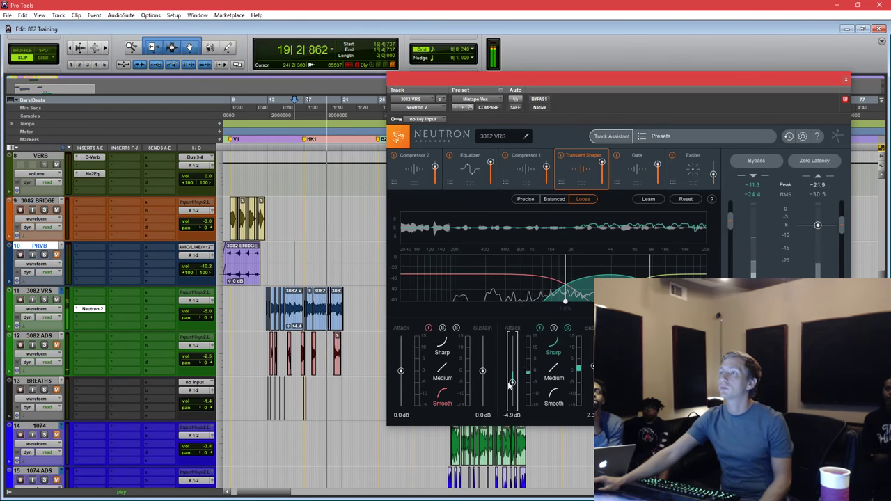
pyautogui.click(567, 327)
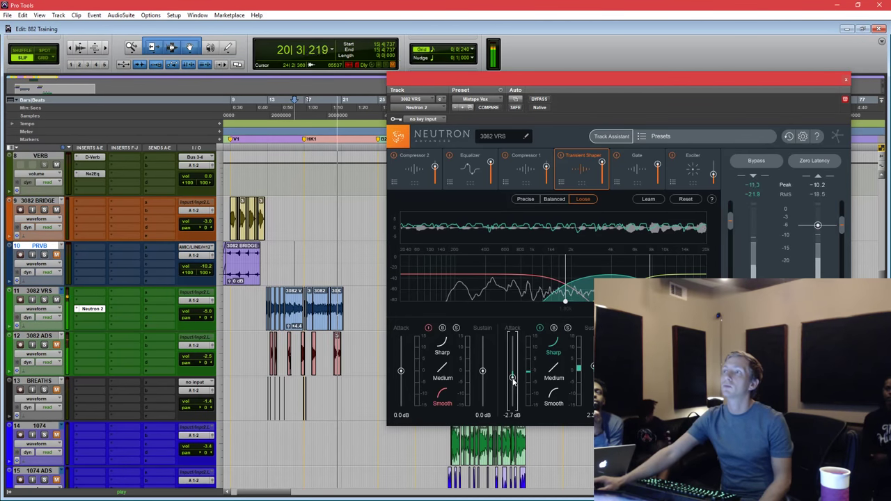
pyautogui.moveTo(512, 382); pyautogui.dragTo(513, 381)
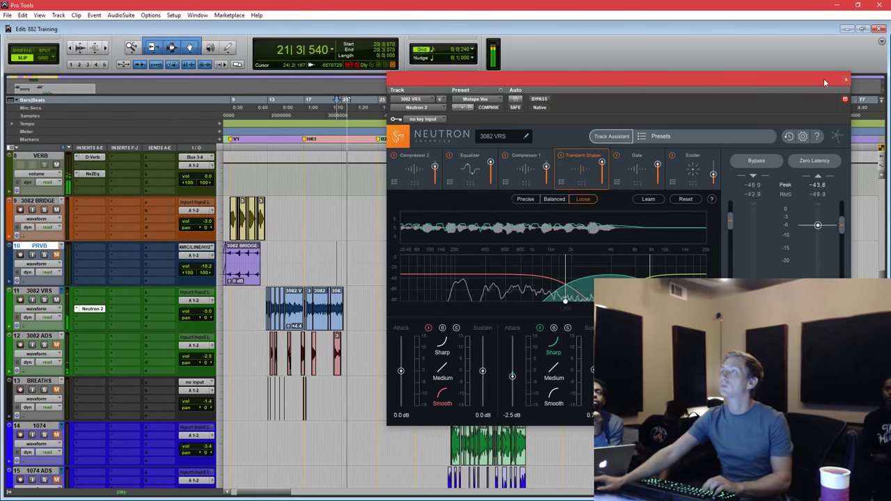
pyautogui.click(848, 82)
pyautogui.press('space')
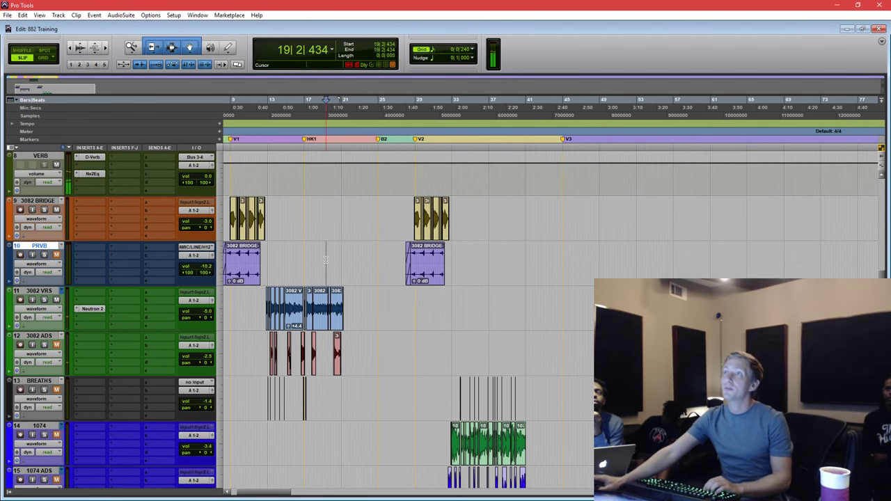
# Select, then deselect, the HK1-cm clips and set the playback start point near bar 17.
pyautogui.scroll(5, 326, 260)
pyautogui.moveTo(325, 248); pyautogui.dragTo(470, 326)
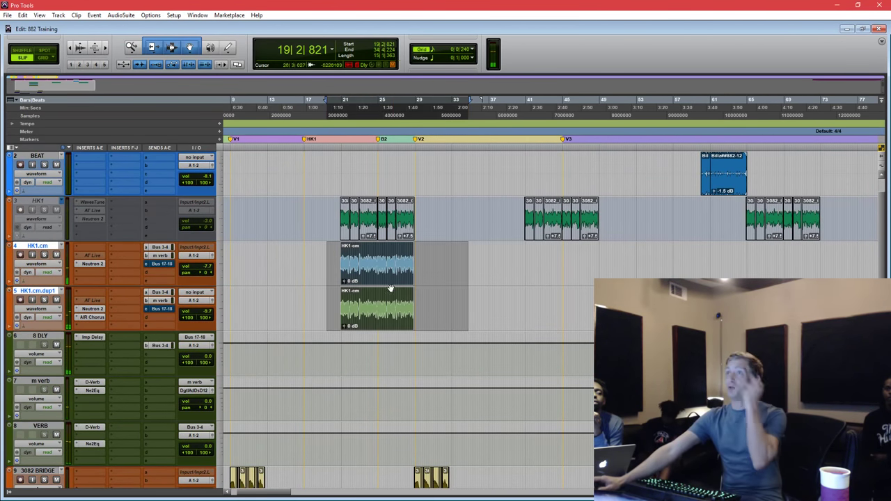
pyautogui.doubleClick(411, 302)
pyautogui.click(331, 279)
pyautogui.scroll(-5, 328, 264)
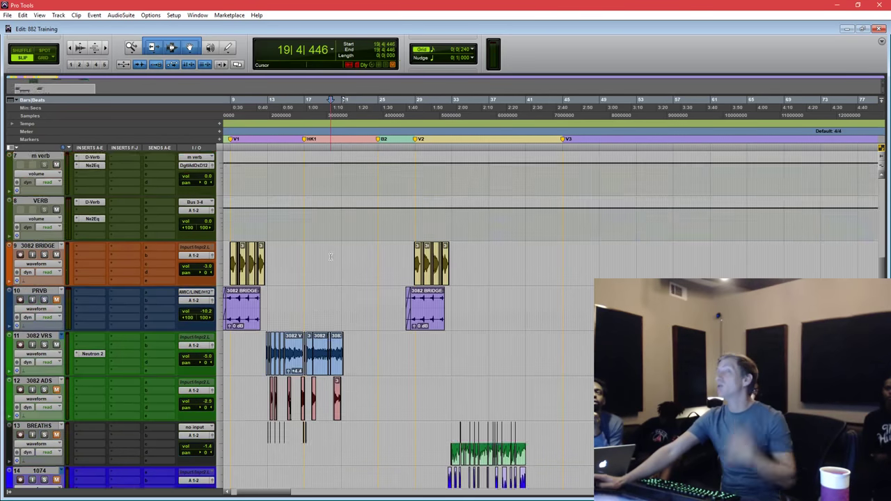
pyautogui.click(307, 209)
pyautogui.scroll(-1, 265, 223)
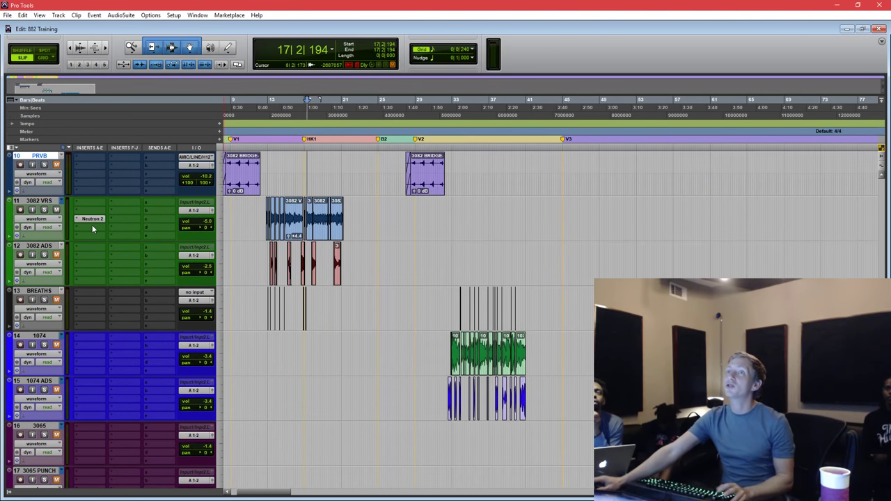
# Copy Neutron 2 onto the 3082 ADS and 1074 tracks and zoom into the 1074 vocal.
pyautogui.moveTo(92, 257); pyautogui.dragTo(90, 356)
pyautogui.click(493, 266)
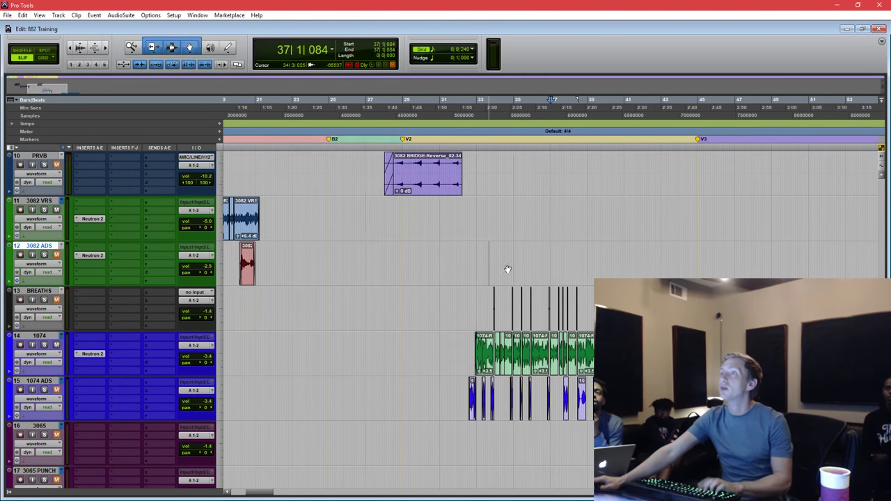
pyautogui.hotkey('ctrl', ']')
pyautogui.press(';')
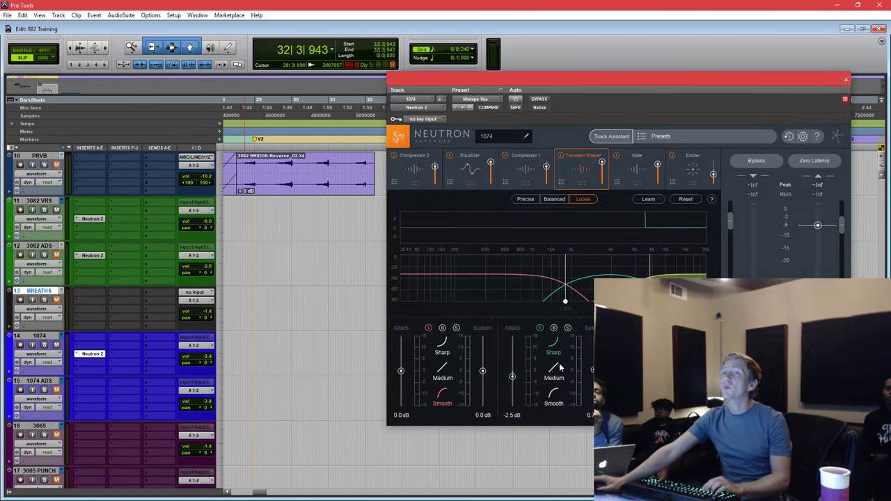
# Load the Mixtape Vox preset into 1074's Neutron 2 and play back the 1074 vocal.
pyautogui.moveTo(585, 75); pyautogui.dragTo(578, 75)
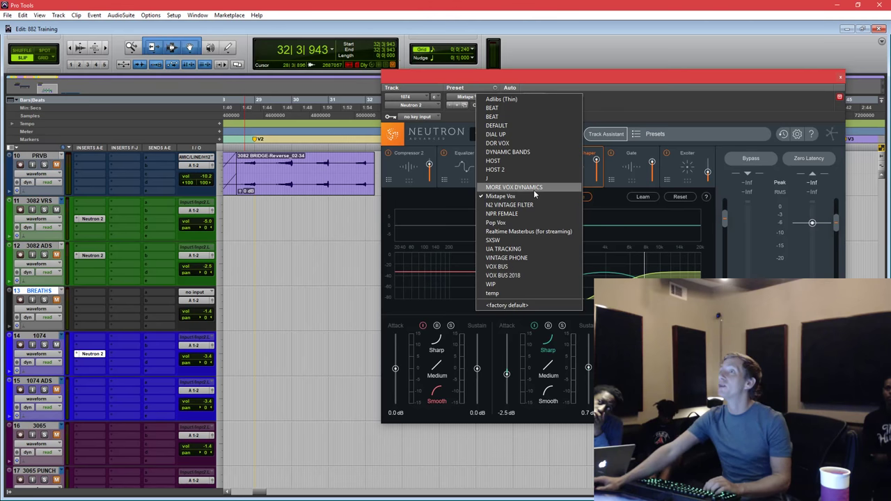
pyautogui.click(533, 194)
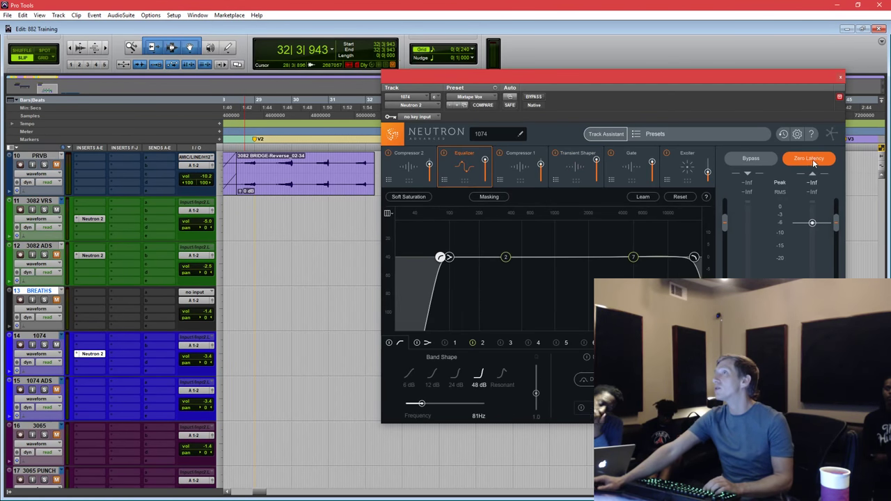
pyautogui.moveTo(749, 95); pyautogui.dragTo(690, 500)
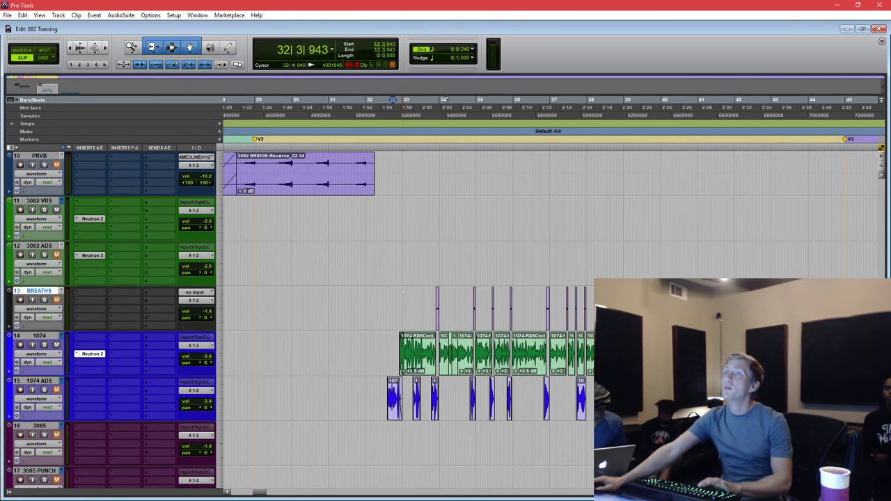
pyautogui.press('space')
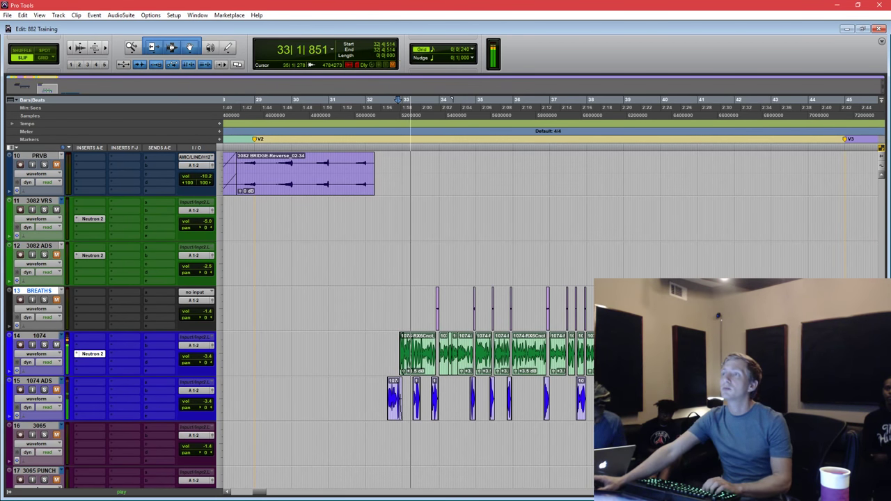
pyautogui.moveTo(689, 500); pyautogui.dragTo(604, 96)
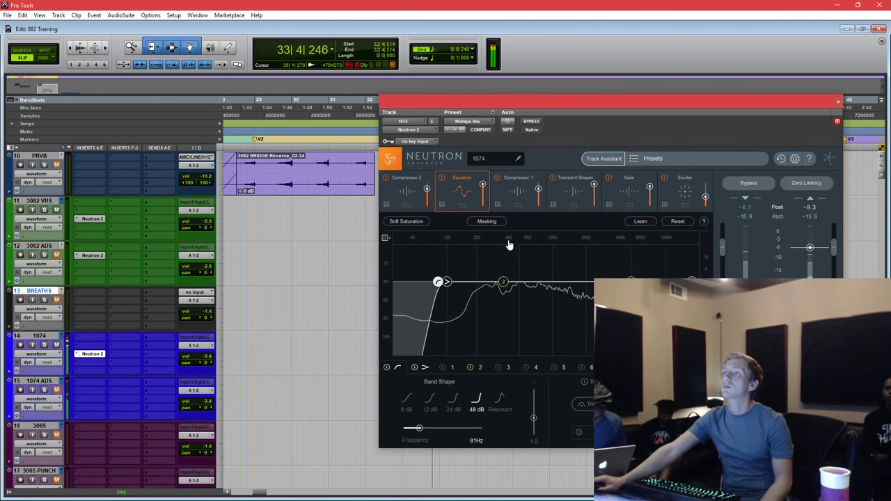
# Move the 1074 EQ high-pass to 152 Hz, set track volume to -4.5, and add a 396 Hz, -1.6 dB low shelf.
pyautogui.moveTo(443, 284); pyautogui.dragTo(471, 282)
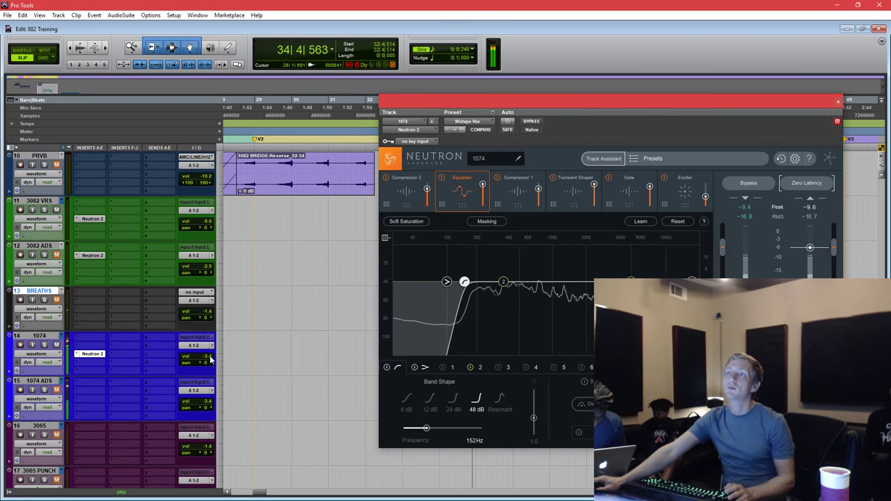
pyautogui.click(207, 358)
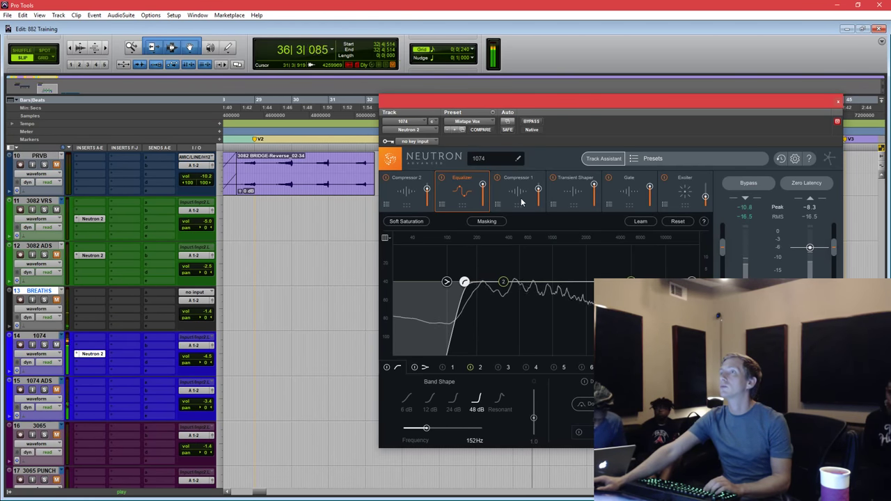
pyautogui.moveTo(446, 282); pyautogui.dragTo(507, 292)
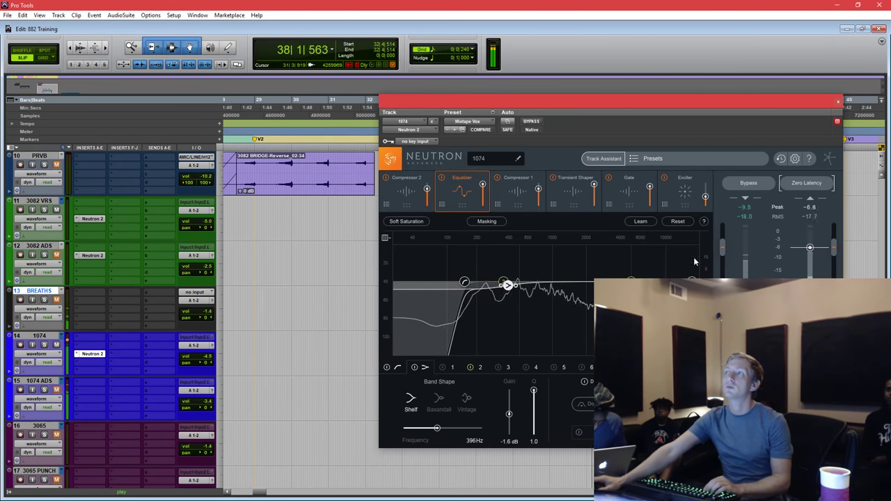
# Shorten Compressor 2's band 2 release to 350 ms and audition the 1074 vocal from just before its clips.
pyautogui.click(408, 189)
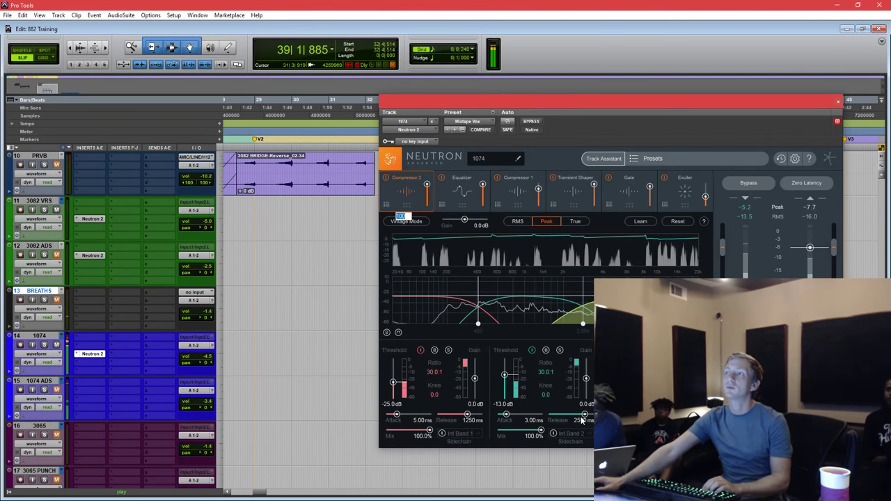
pyautogui.moveTo(577, 423); pyautogui.dragTo(569, 420)
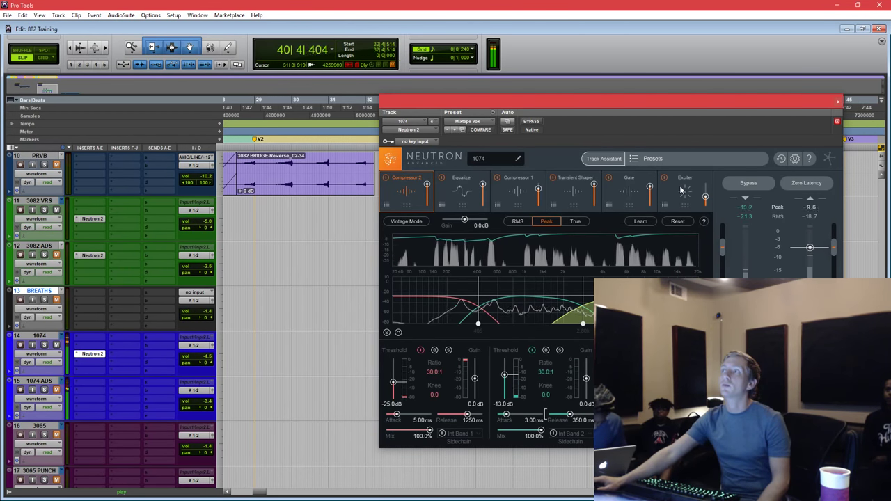
pyautogui.press('space')
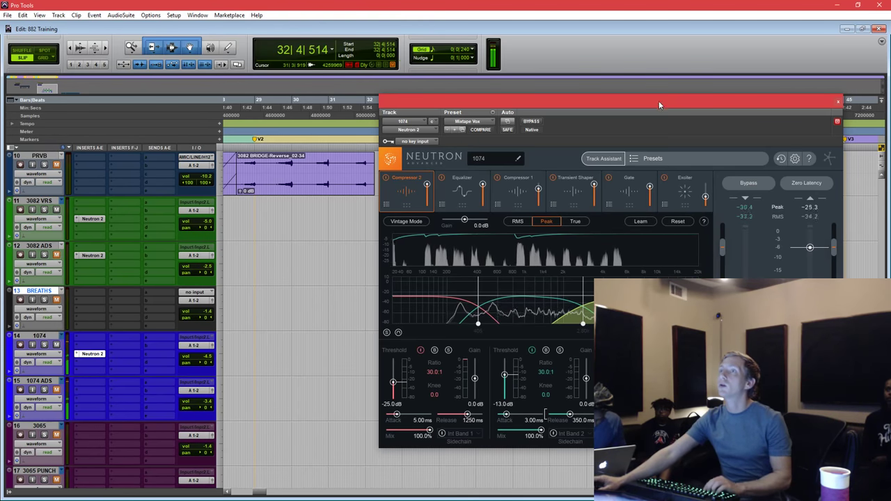
pyautogui.moveTo(516, 123); pyautogui.dragTo(652, 136)
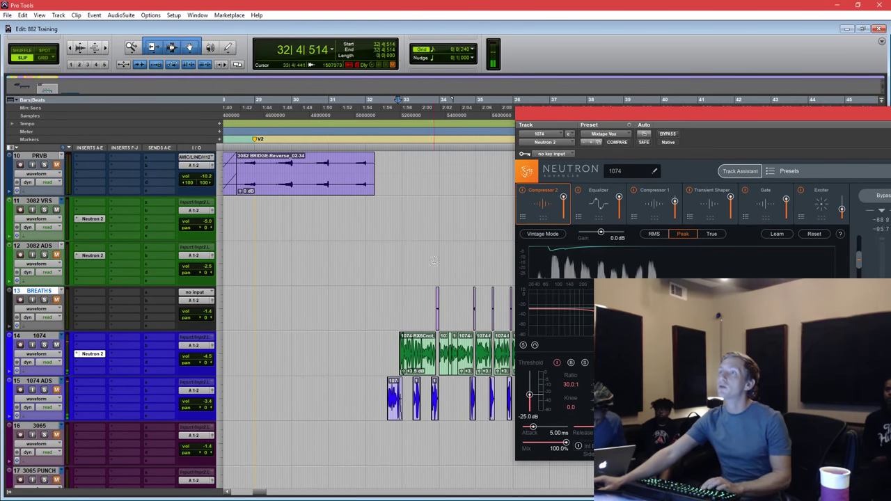
pyautogui.click(410, 261)
pyautogui.press('space')
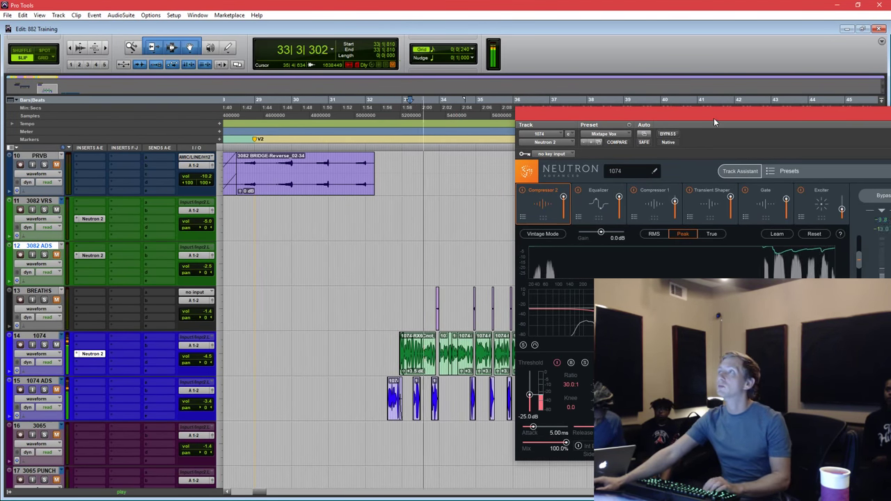
pyautogui.moveTo(714, 118); pyautogui.dragTo(517, 144)
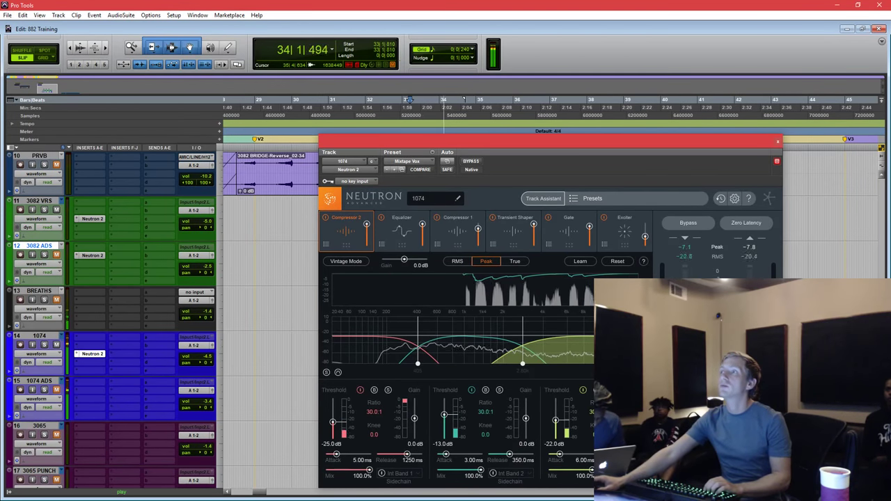
pyautogui.press('space')
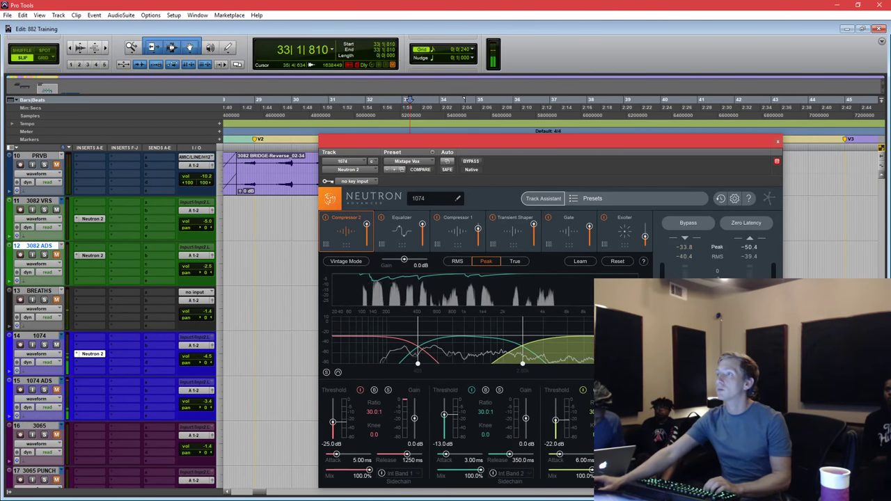
pyautogui.press('space')
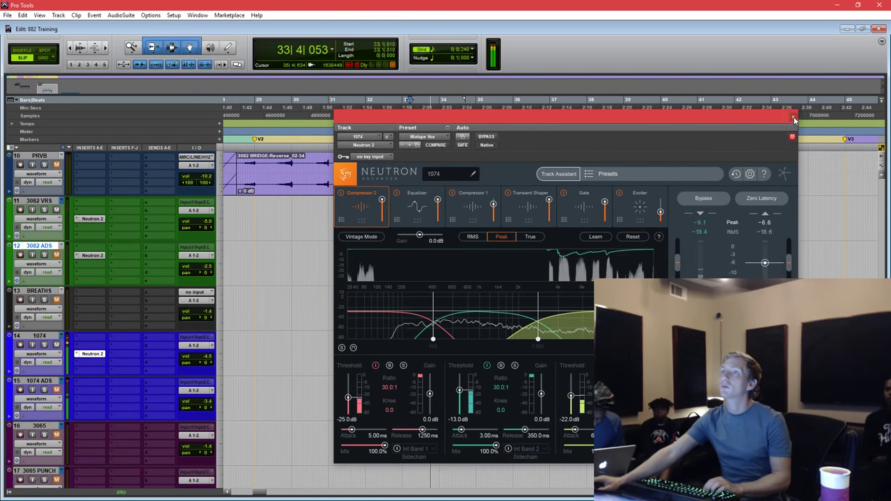
# Close Neutron, copy Neutron 2 onto the 1074 ADS track, and set the playhead just before the 1074 clips.
pyautogui.click(778, 142)
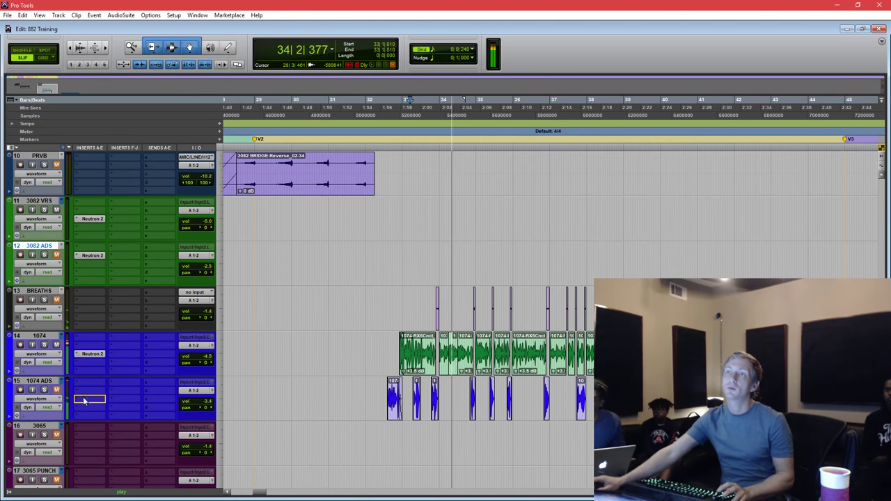
pyautogui.moveTo(61, 390); pyautogui.dragTo(62, 390)
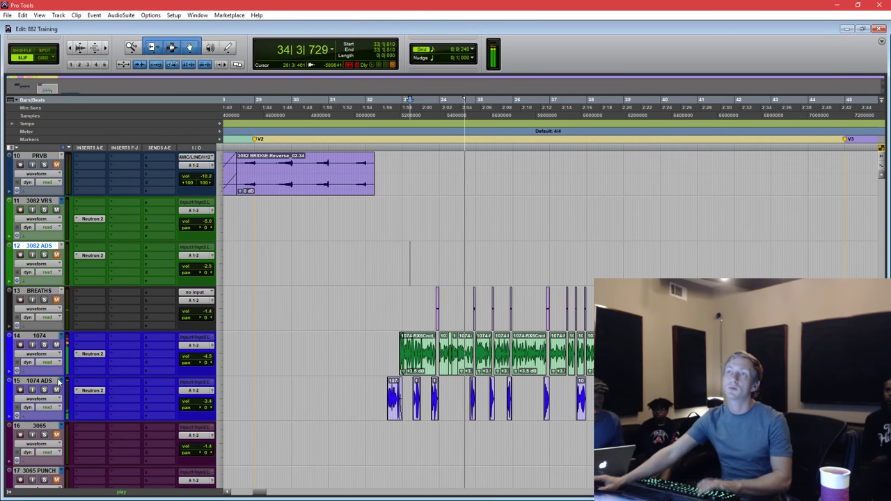
pyautogui.press('space')
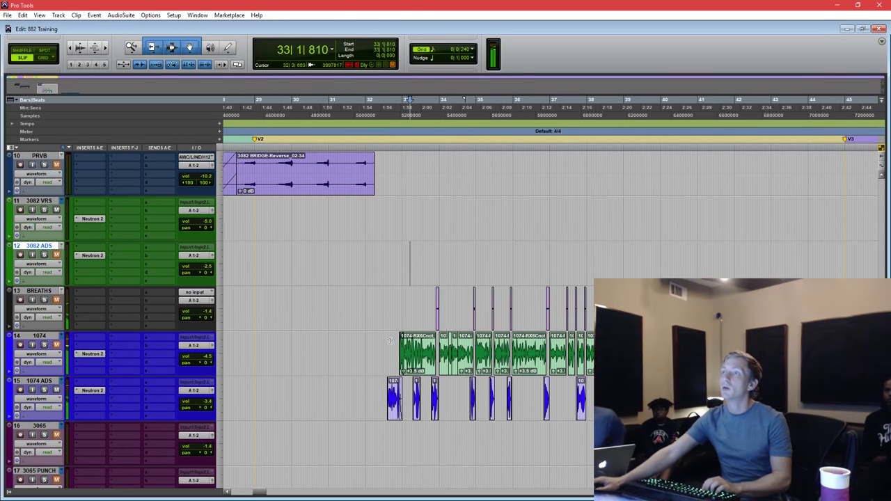
pyautogui.click(386, 368)
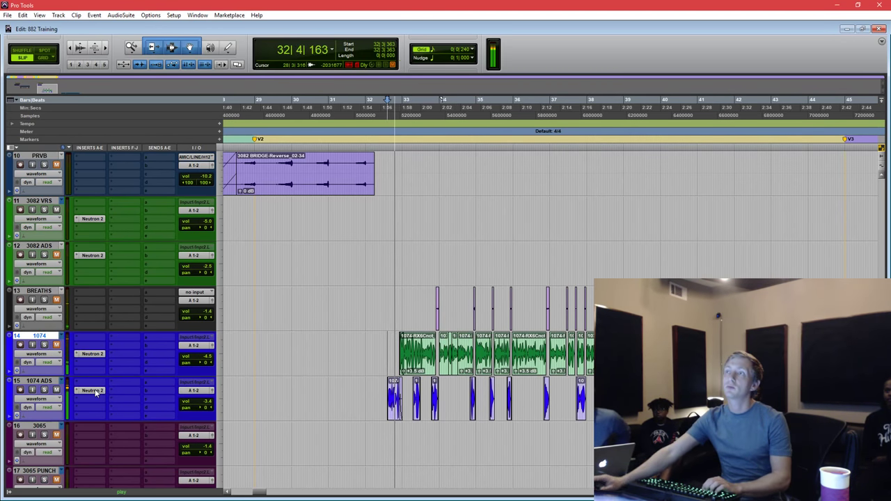
# Give the Neutron 2 EQ on 1074 ADS a 12 dB-slope high-pass around 233 Hz.
pyautogui.click(95, 391)
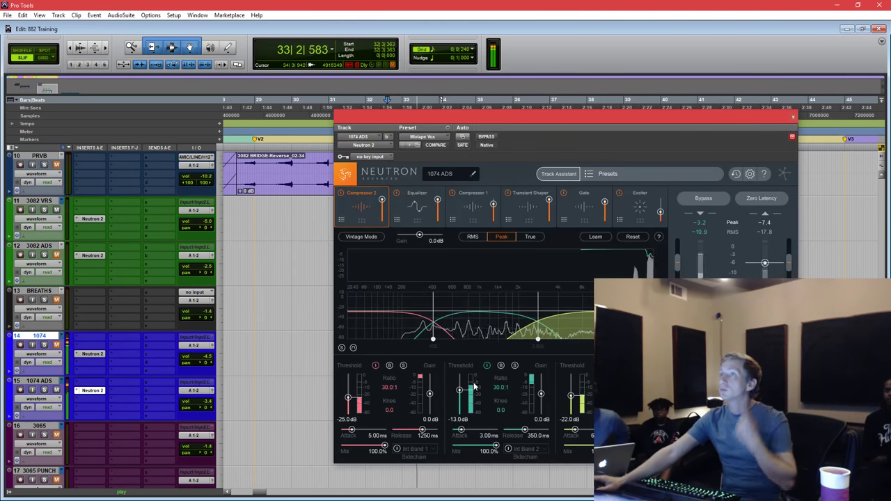
pyautogui.moveTo(527, 146); pyautogui.dragTo(521, 81)
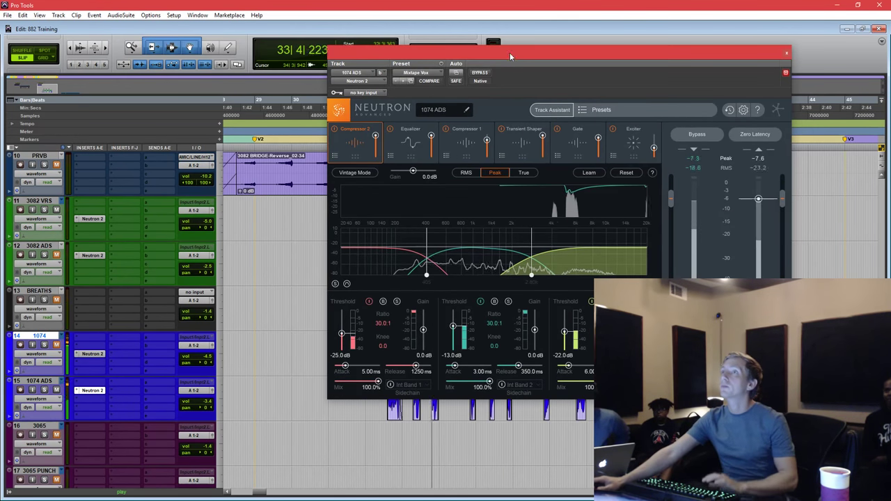
pyautogui.click(402, 139)
pyautogui.moveTo(411, 235); pyautogui.dragTo(447, 233)
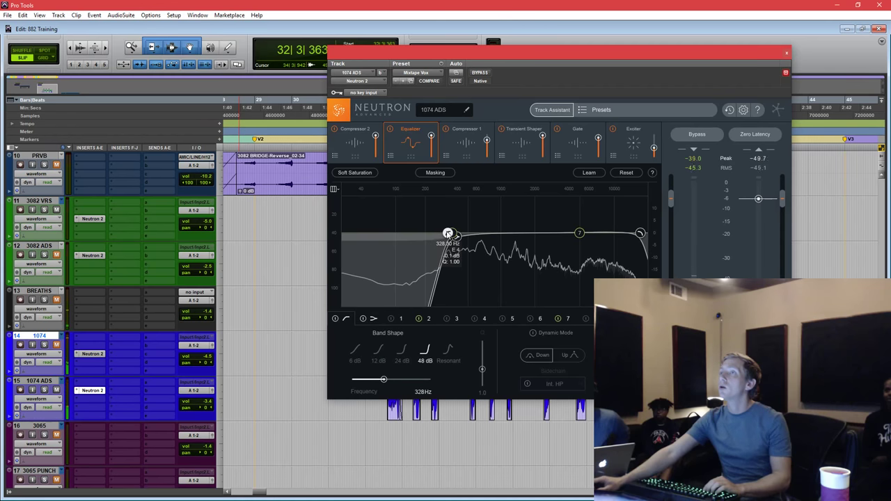
pyautogui.rightClick(448, 234)
pyautogui.click(454, 247)
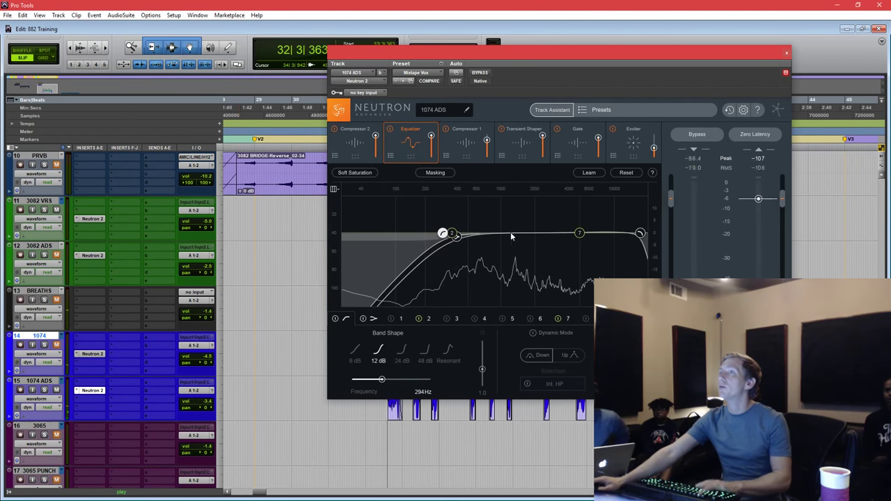
pyautogui.moveTo(443, 234); pyautogui.dragTo(432, 234)
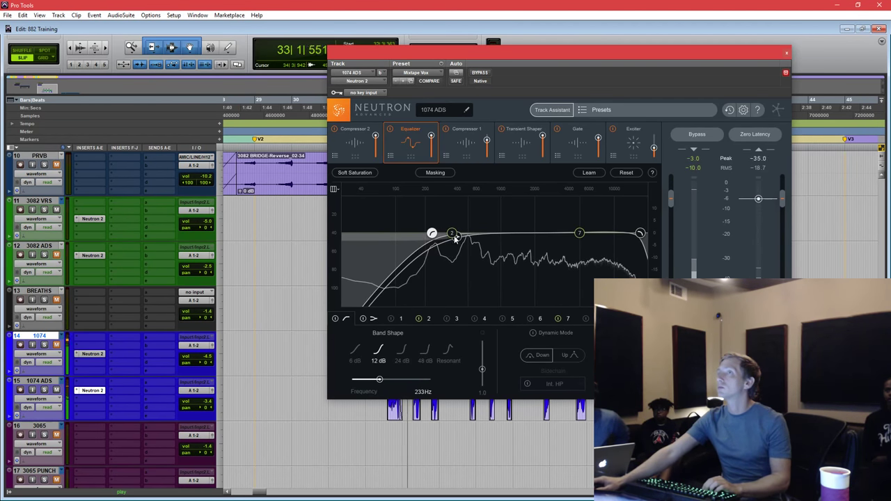
# Boost band 7 about 3.3 dB near 1 kHz, cut -5.3 dB near 4992 Hz, and nudge the high-pass up to about 260 Hz.
pyautogui.click(395, 233)
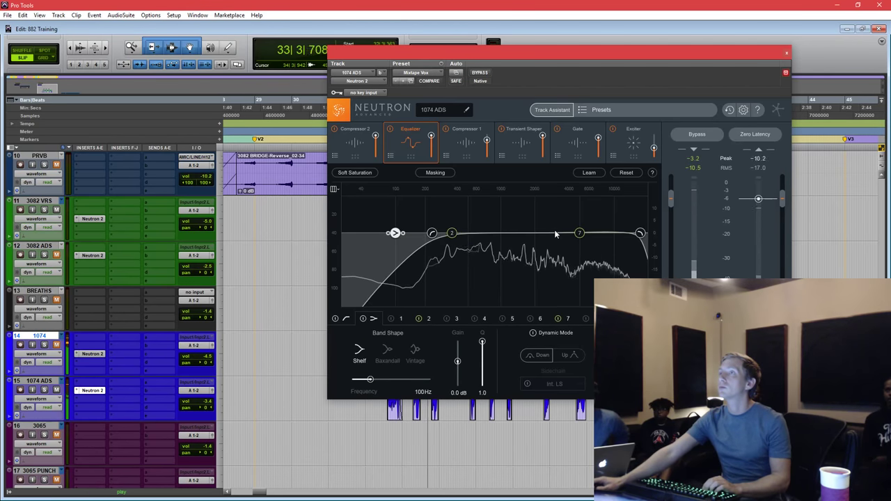
pyautogui.moveTo(580, 233); pyautogui.dragTo(502, 227)
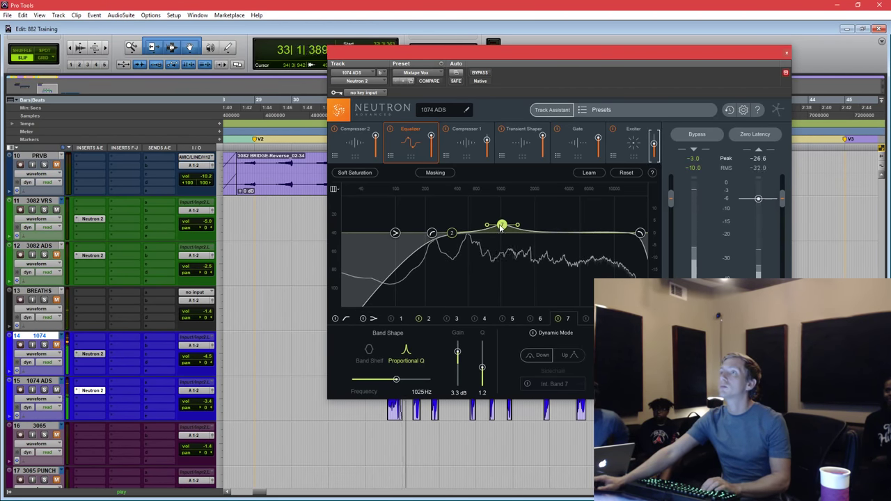
pyautogui.moveTo(432, 233); pyautogui.dragTo(438, 233)
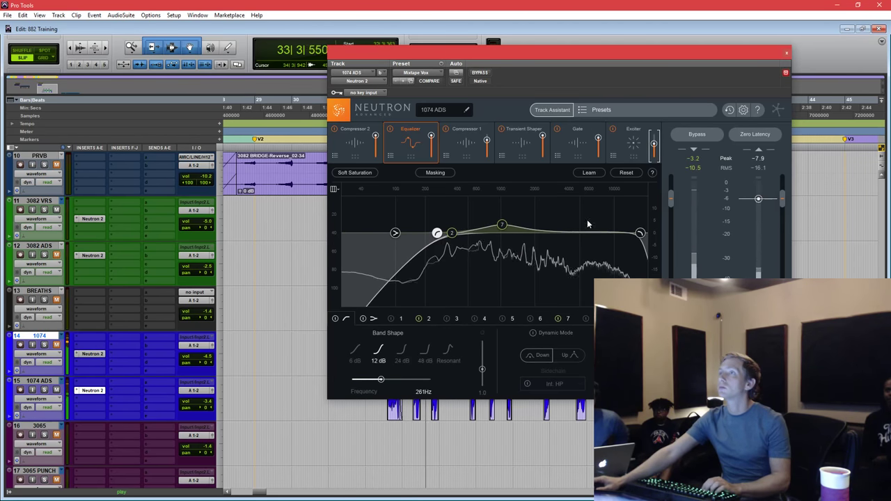
pyautogui.moveTo(587, 230); pyautogui.dragTo(579, 247)
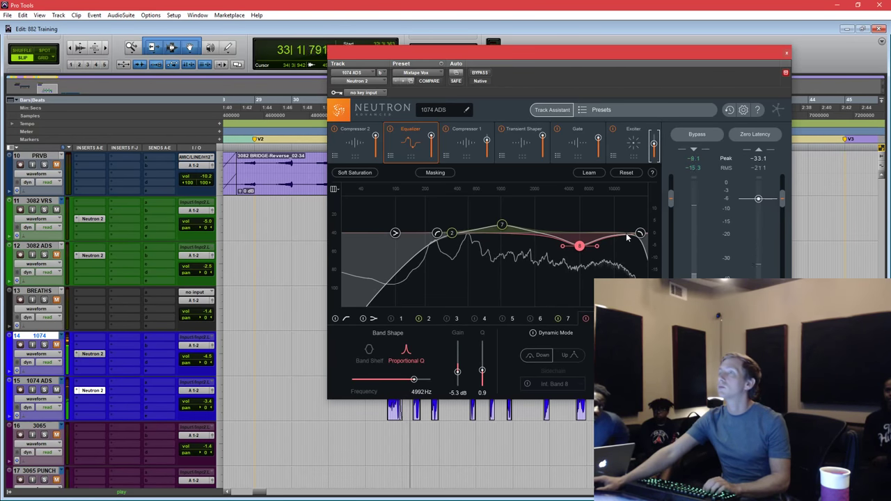
pyautogui.click(633, 140)
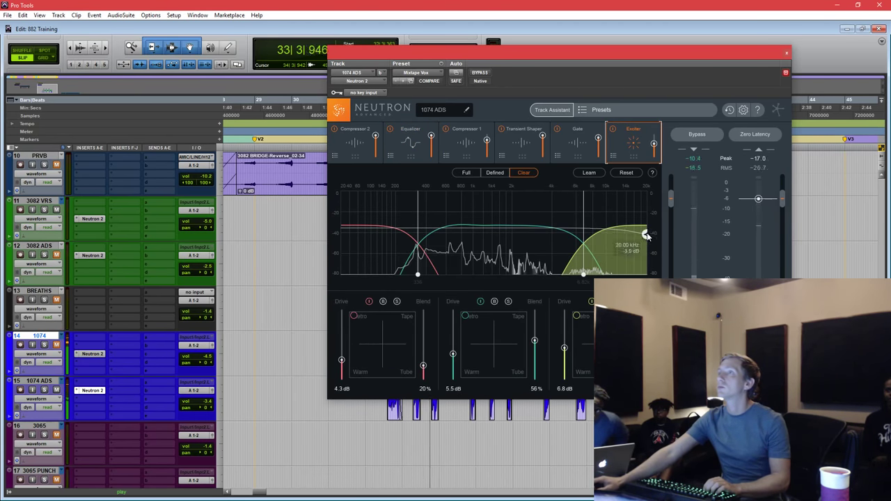
# Close the Neutron window and cancel a send on 1074 ADS without assigning anything.
pyautogui.click(787, 52)
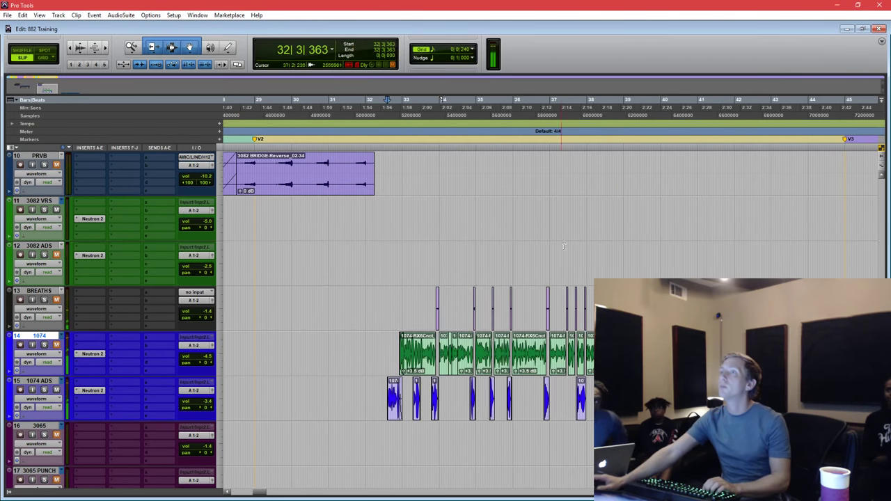
pyautogui.click(160, 385)
pyautogui.moveTo(197, 438)
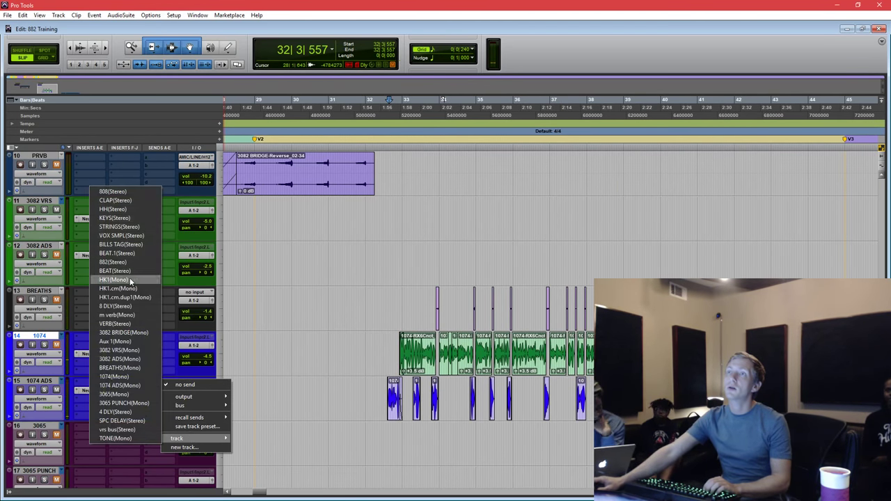
pyautogui.click(266, 259)
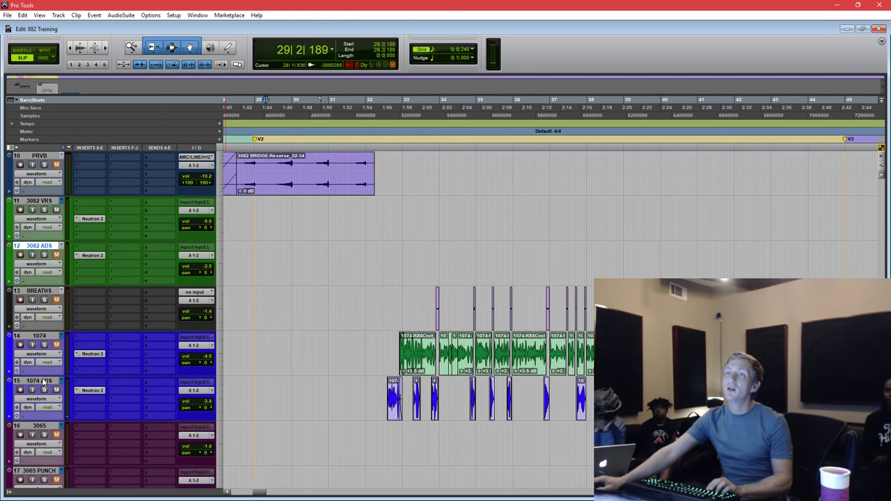
# Route the 1074 and 1074 ADS outputs to a new vrs 2 bus track placed below 1074 ADS.
pyautogui.moveTo(43, 383); pyautogui.dragTo(39, 337)
pyautogui.click(32, 336)
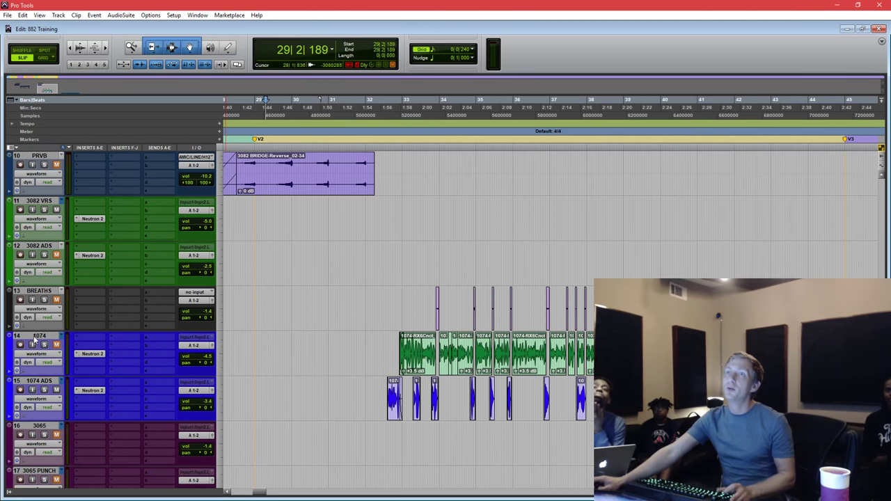
pyautogui.click(201, 347)
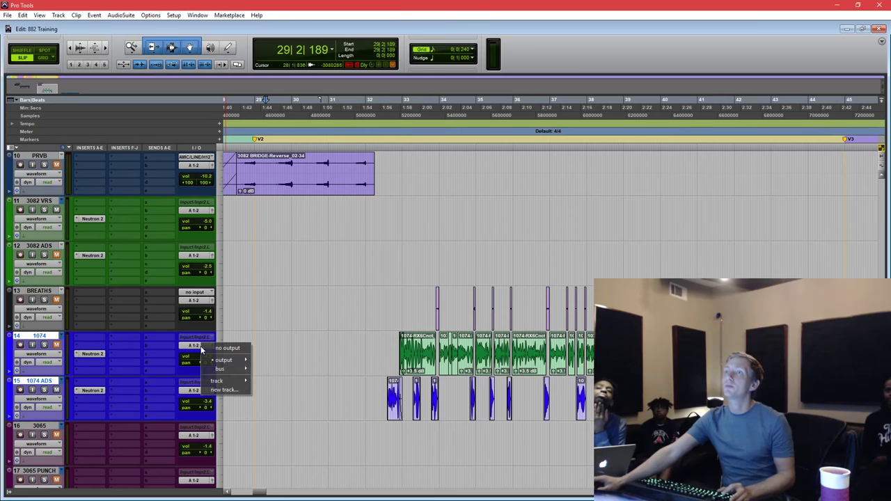
pyautogui.click(224, 391)
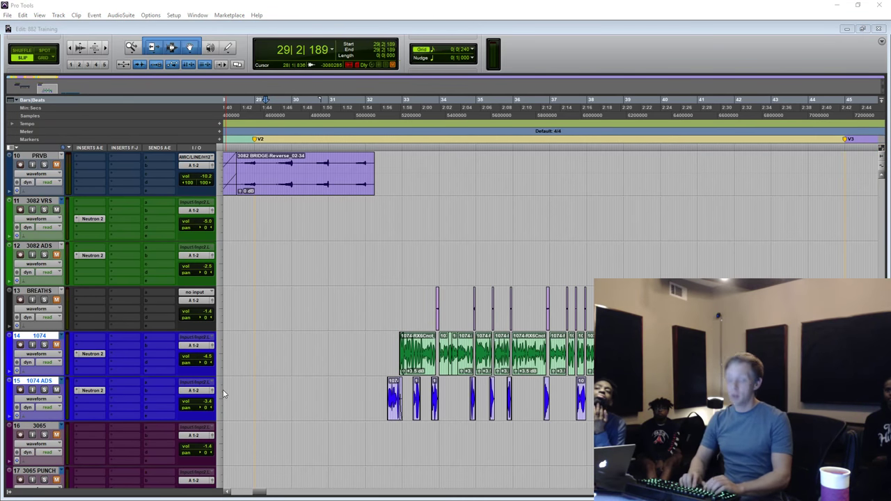
pyautogui.press('Return')
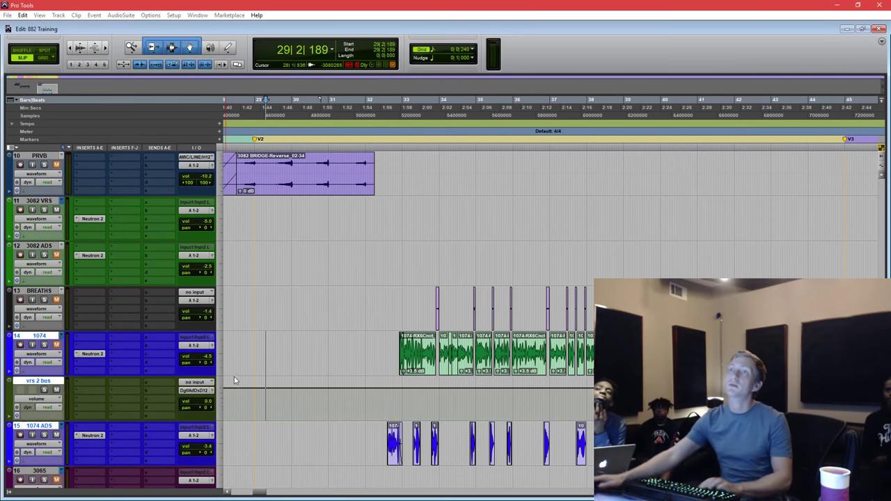
pyautogui.click(44, 383)
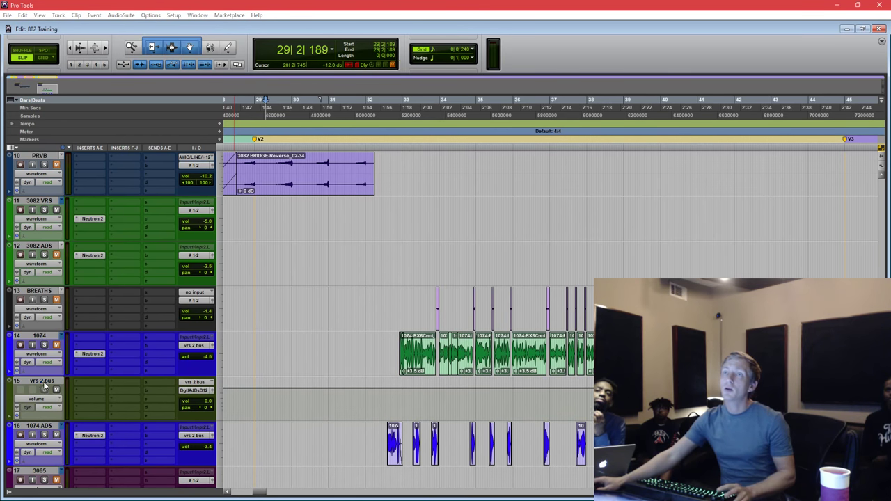
pyautogui.moveTo(35, 385); pyautogui.dragTo(93, 402)
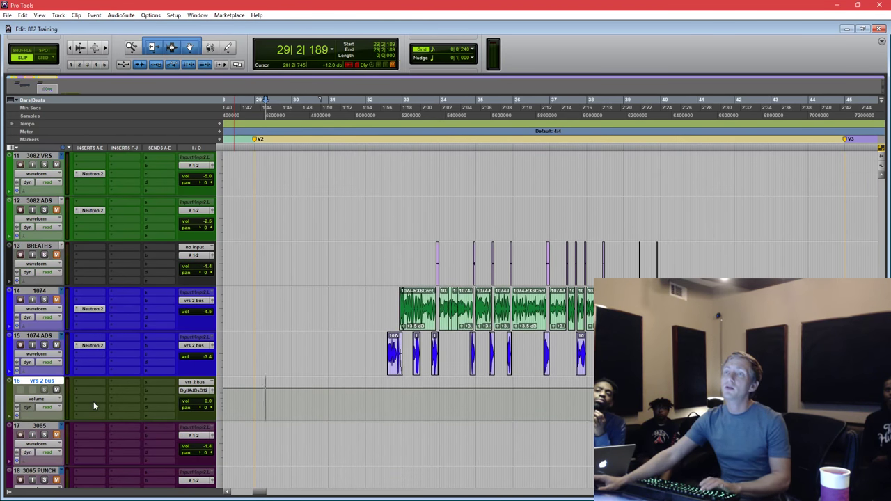
# Browse Harmonic plug-ins on the vrs 2 bus insert, then add a new Aux 2 track and start playback.
pyautogui.click(82, 400)
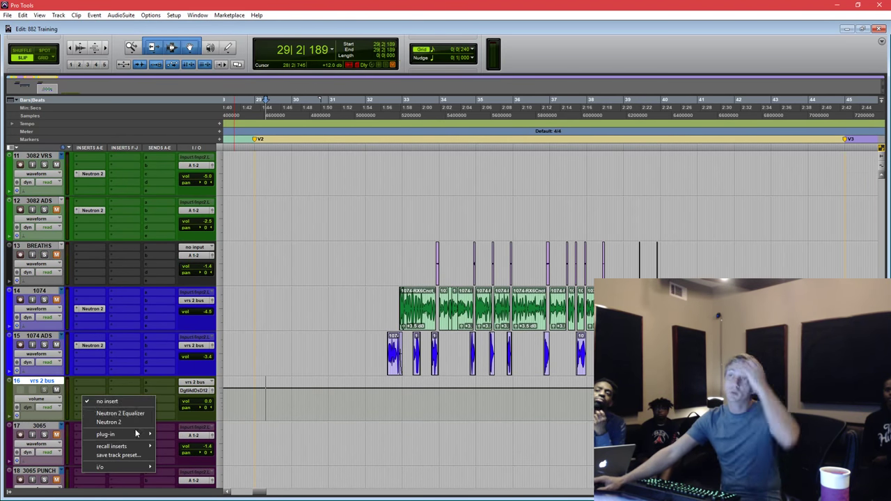
pyautogui.moveTo(140, 435)
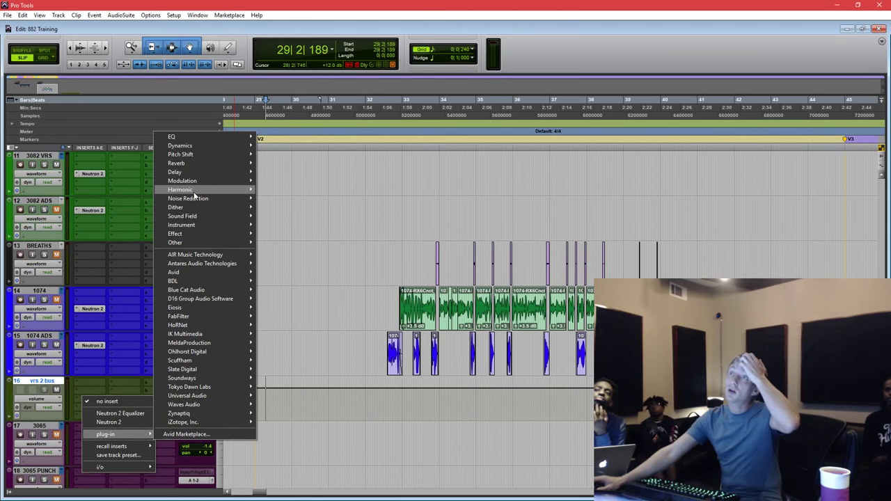
pyautogui.moveTo(237, 190)
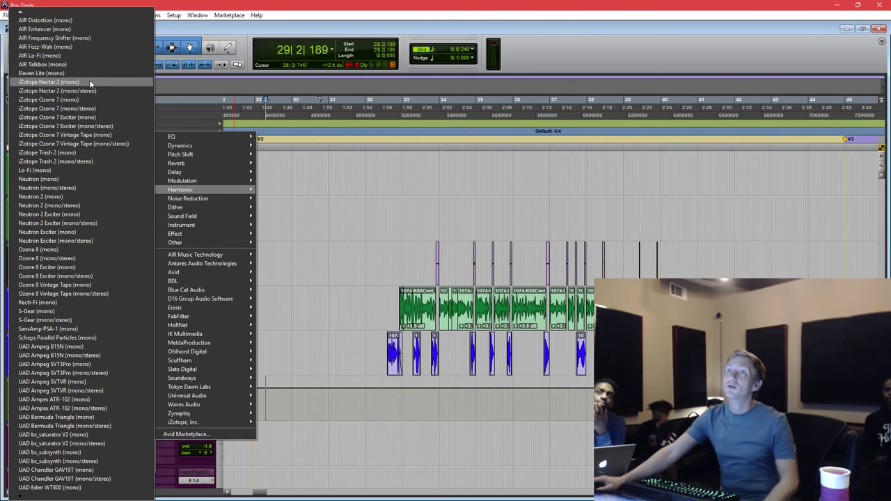
pyautogui.click(86, 198)
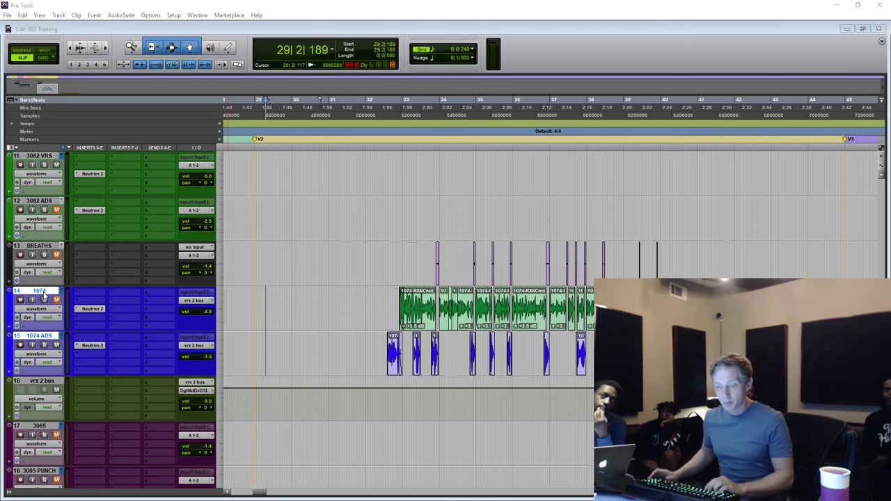
pyautogui.press('Return')
pyautogui.press('space')
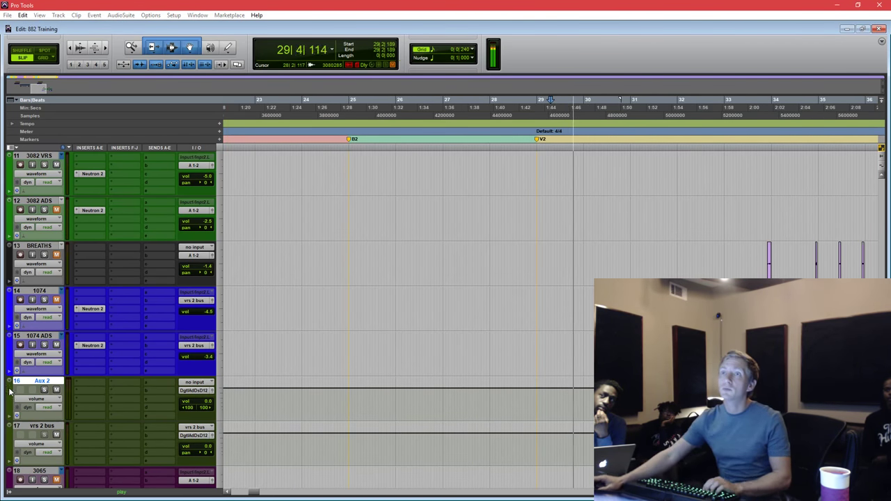
# Route the outputs of both 1074 vocal tracks to Aux 2.
pyautogui.click(39, 339)
pyautogui.click(196, 301)
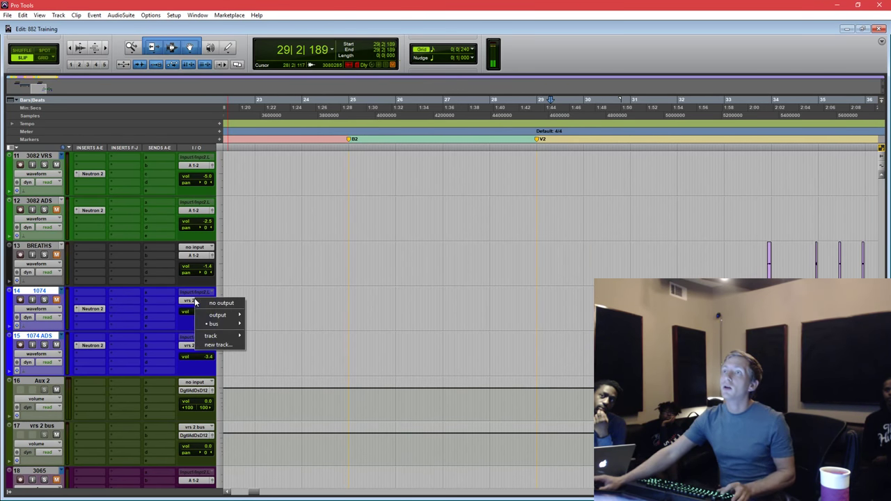
pyautogui.moveTo(212, 339)
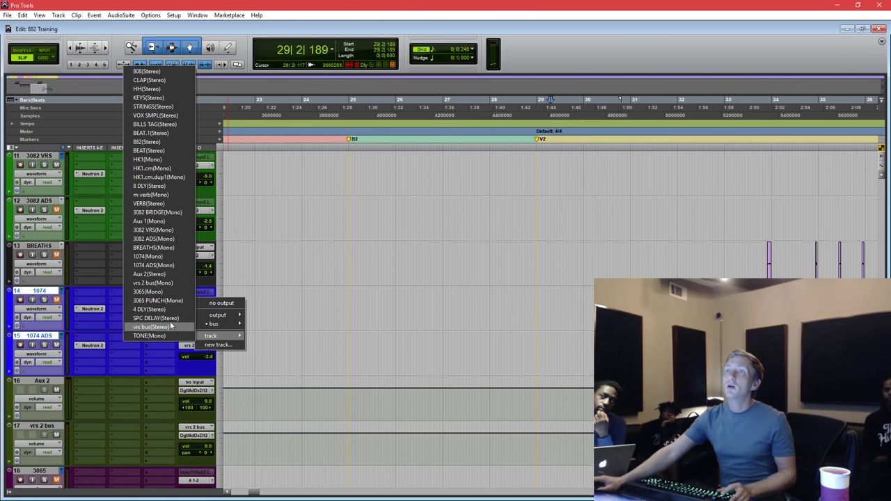
pyautogui.keyDown('alt'); pyautogui.keyDown('shift'); pyautogui.click(160, 274); pyautogui.keyUp('shift'); pyautogui.keyUp('alt')
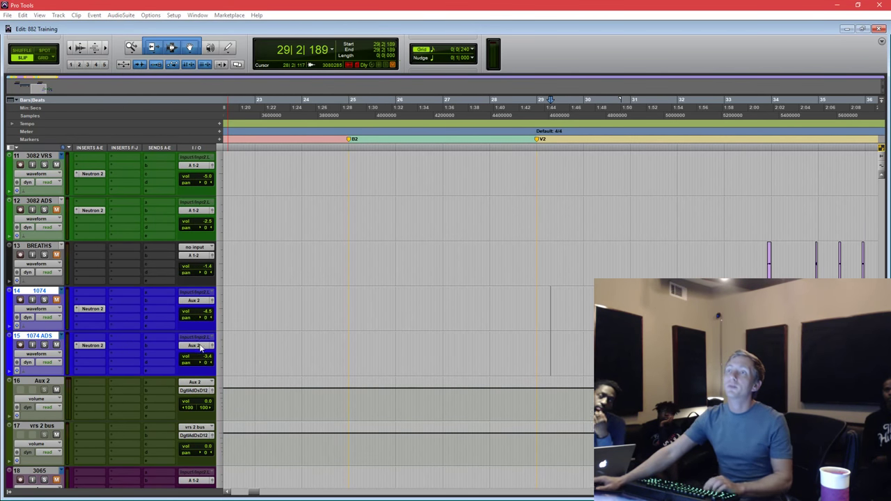
# Send Aux 2's output to A 1-2 (Stereo) and set the playback start at bar 32.
pyautogui.click(195, 392)
pyautogui.moveTo(214, 404)
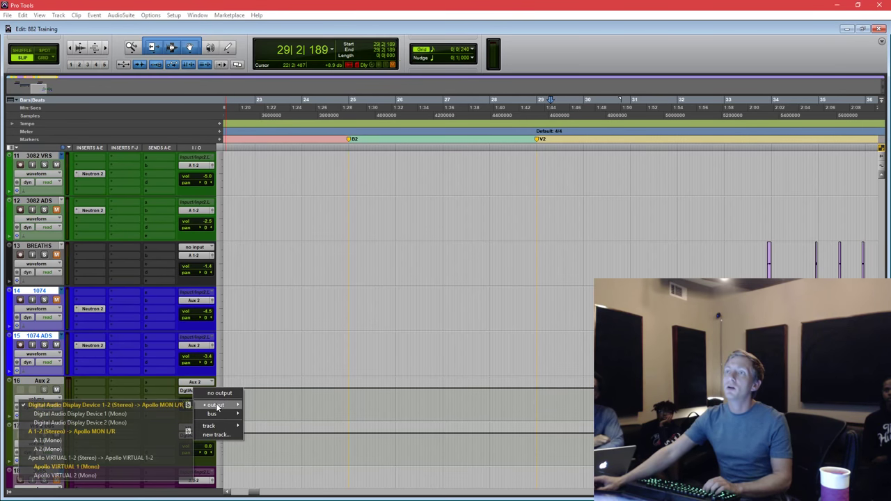
pyautogui.click(130, 433)
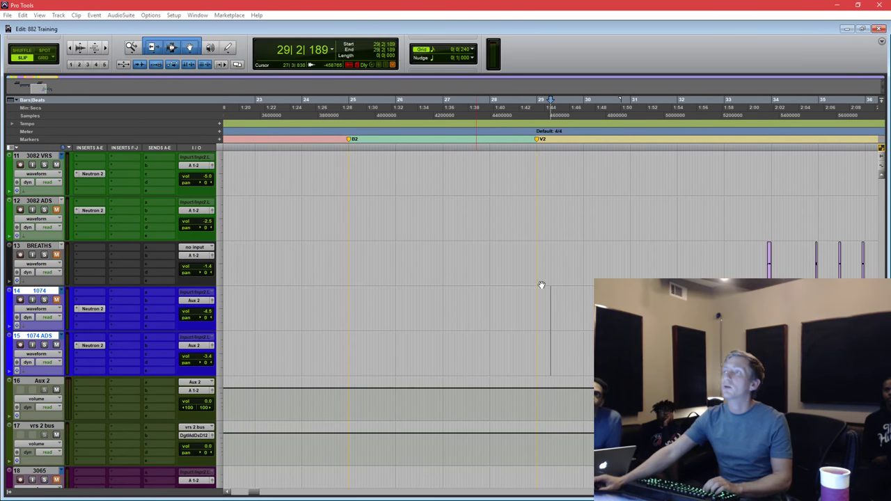
pyautogui.click(709, 256)
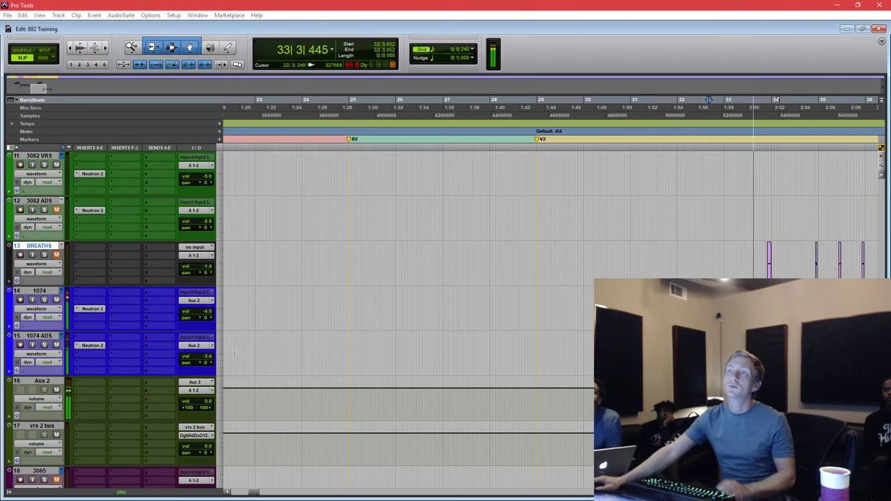
# Set 1074 ADS volume to -6.9 and make its Neutron low band a Vintage shelf at 146 Hz, -11.4 dB.
pyautogui.moveTo(198, 356); pyautogui.dragTo(204, 376)
pyautogui.click(92, 346)
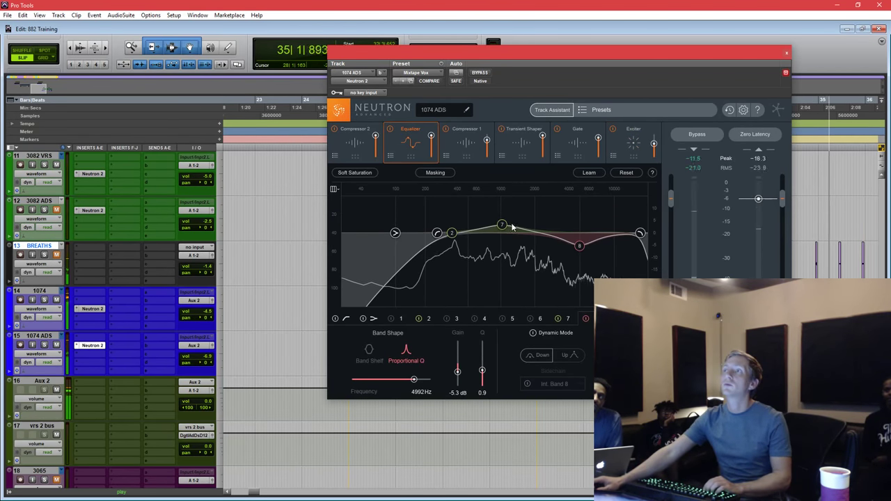
pyautogui.moveTo(395, 232); pyautogui.dragTo(446, 252)
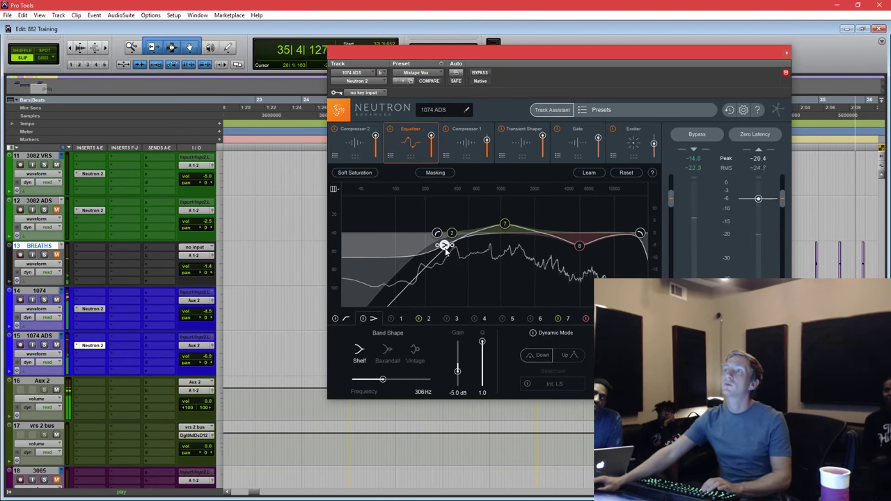
pyautogui.rightClick(446, 252)
pyautogui.click(461, 270)
pyautogui.scroll(-3, 434, 253)
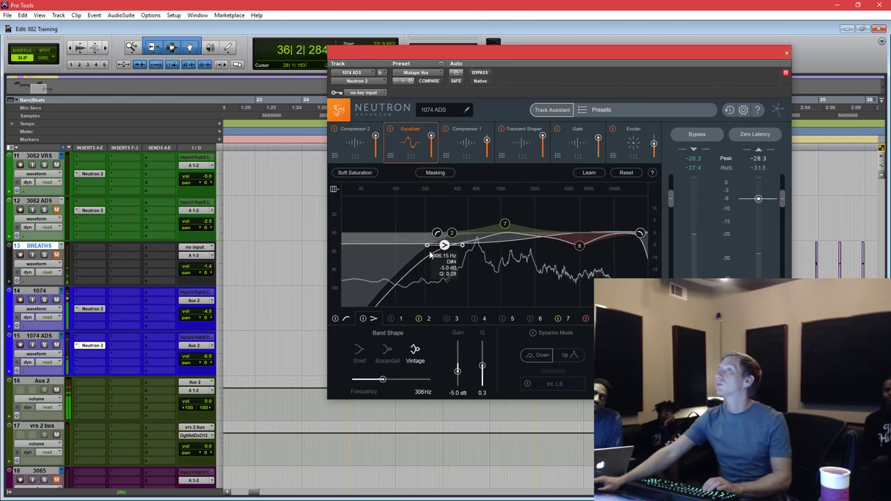
pyautogui.moveTo(445, 246); pyautogui.dragTo(411, 261)
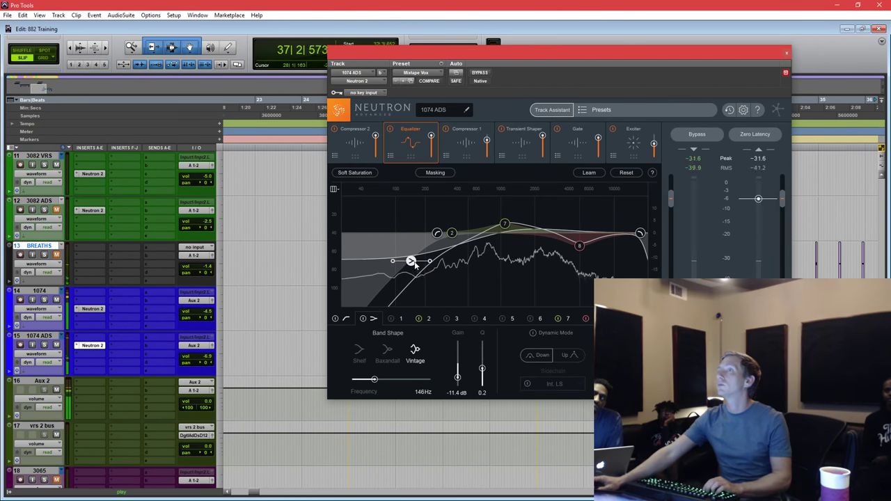
pyautogui.click(787, 53)
# Place the insertion point near bar 32 on the vocal clips of tracks 14 and 15.
pyautogui.hscroll(5, 719, 251)
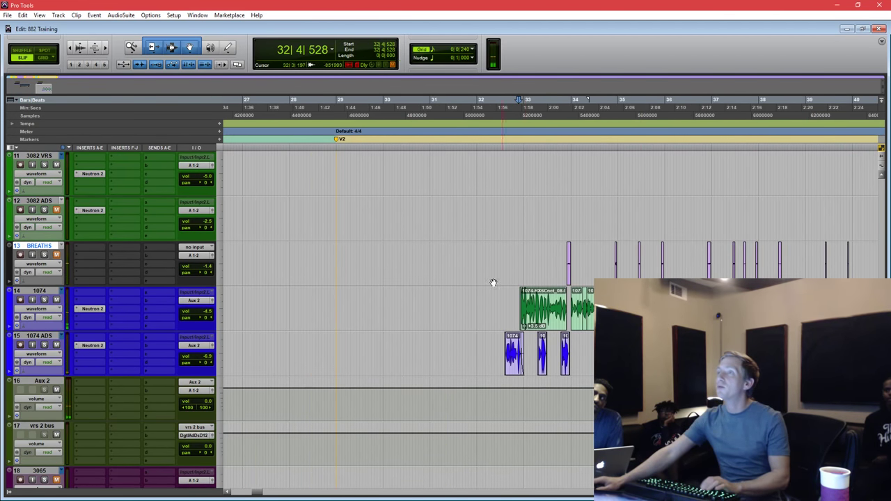
pyautogui.moveTo(496, 300); pyautogui.dragTo(705, 343)
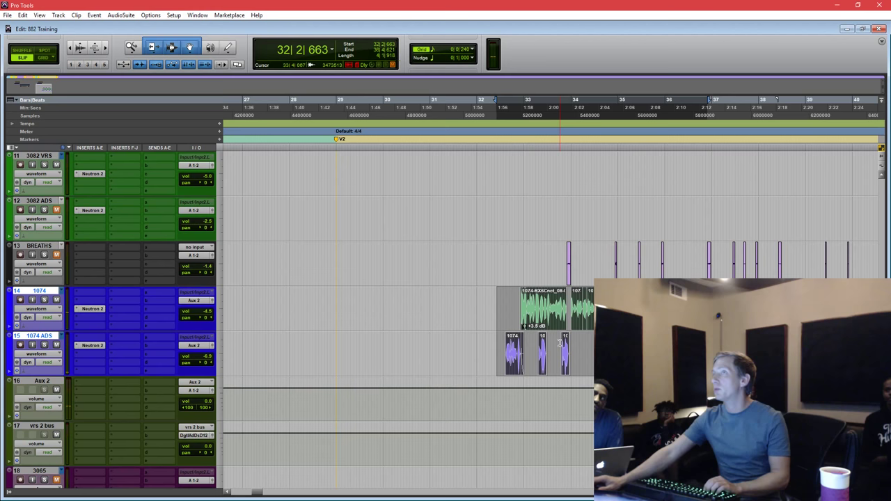
pyautogui.click(505, 301)
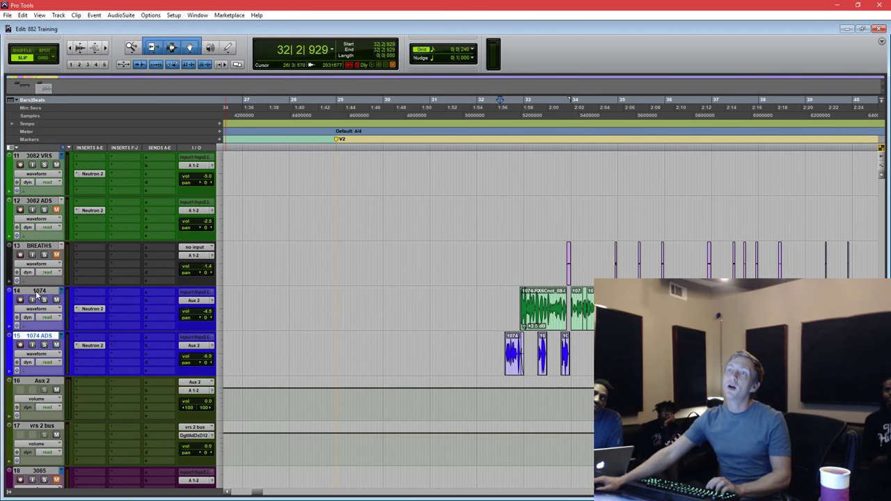
# Insert Neutron 2 (stereo) from the Harmonic category on an empty Aux 2 insert slot.
pyautogui.click(80, 390)
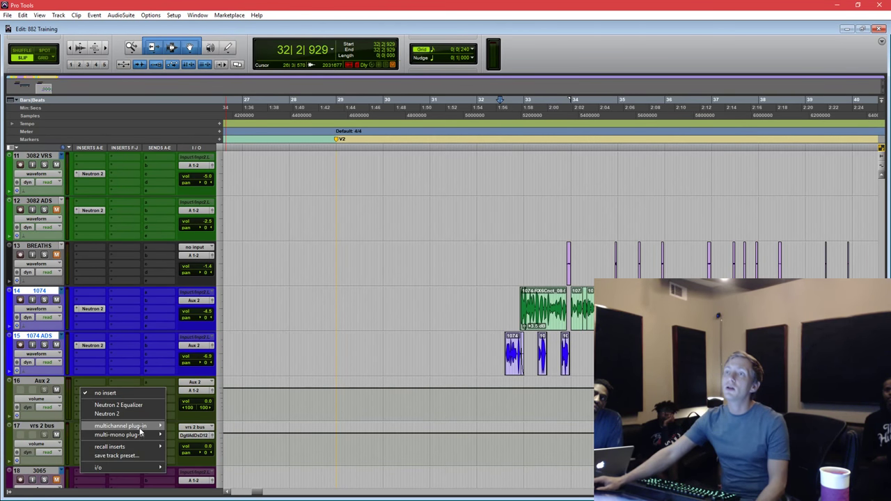
pyautogui.moveTo(139, 427)
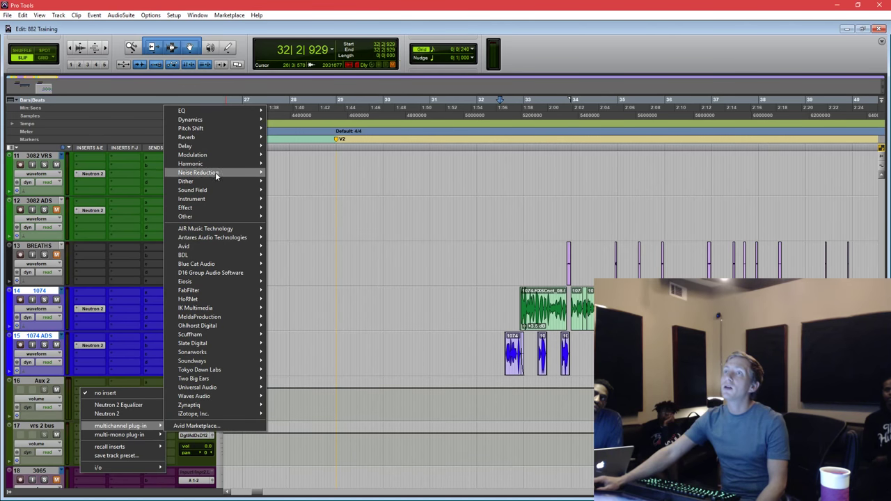
pyautogui.moveTo(216, 166)
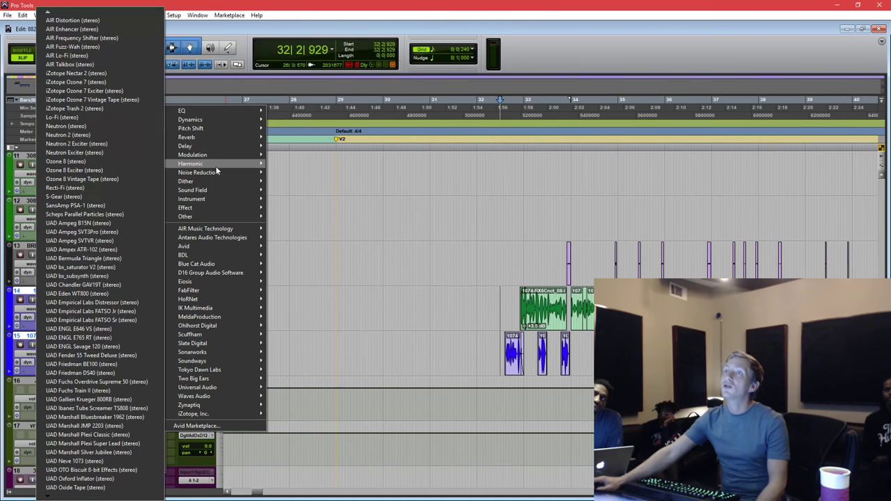
pyautogui.click(112, 135)
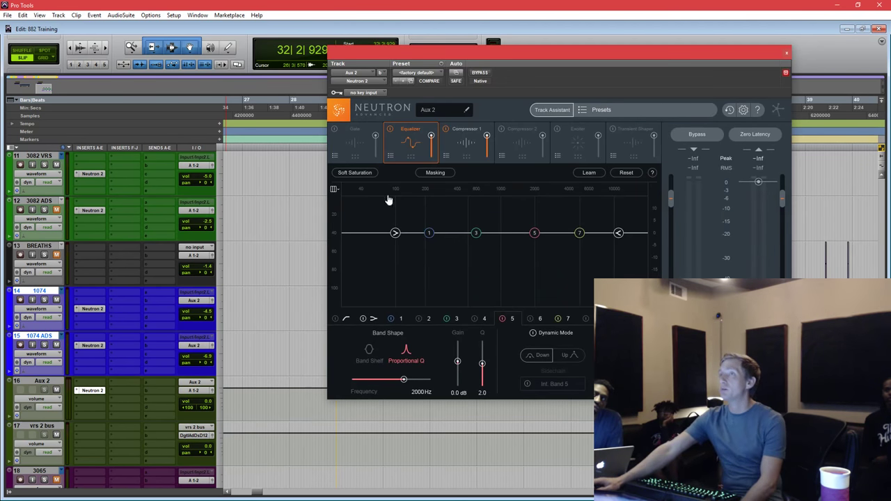
# Show Compressor 1, enter its initial ratio value and a 3 ms attack time.
pyautogui.moveTo(551, 55); pyautogui.dragTo(509, 78)
pyautogui.click(423, 166)
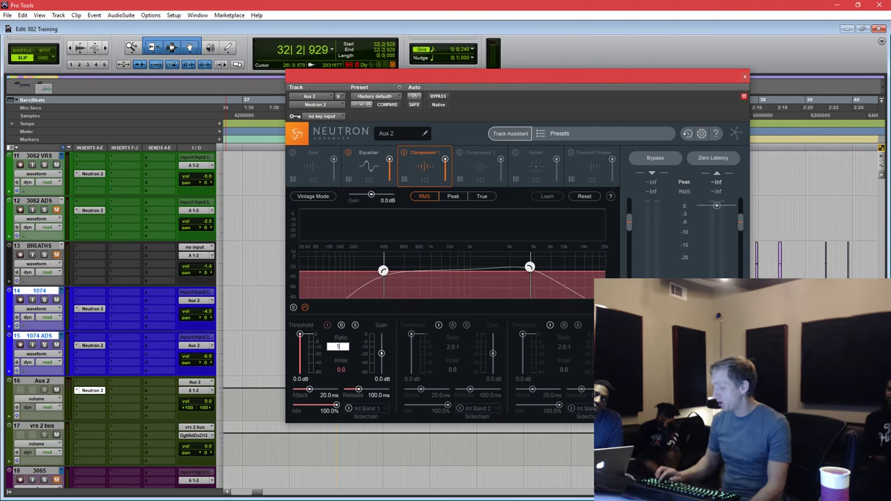
pyautogui.write('.2')
pyautogui.press('Return')
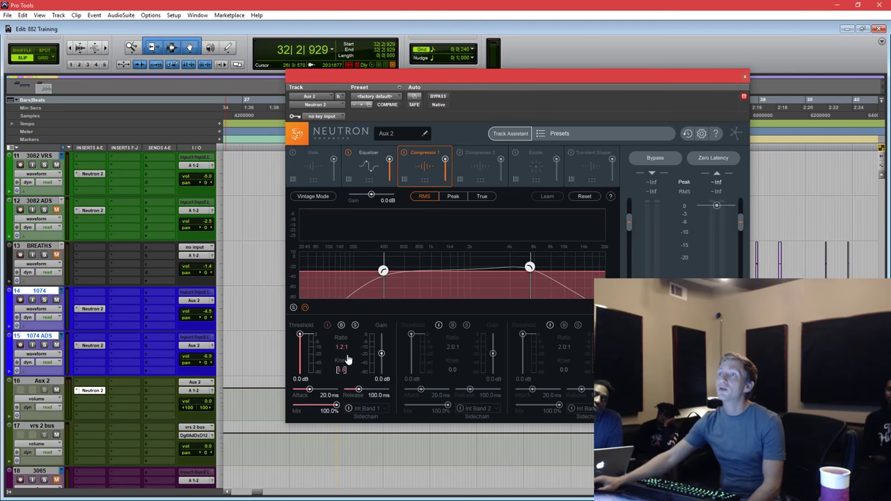
pyautogui.click(326, 395)
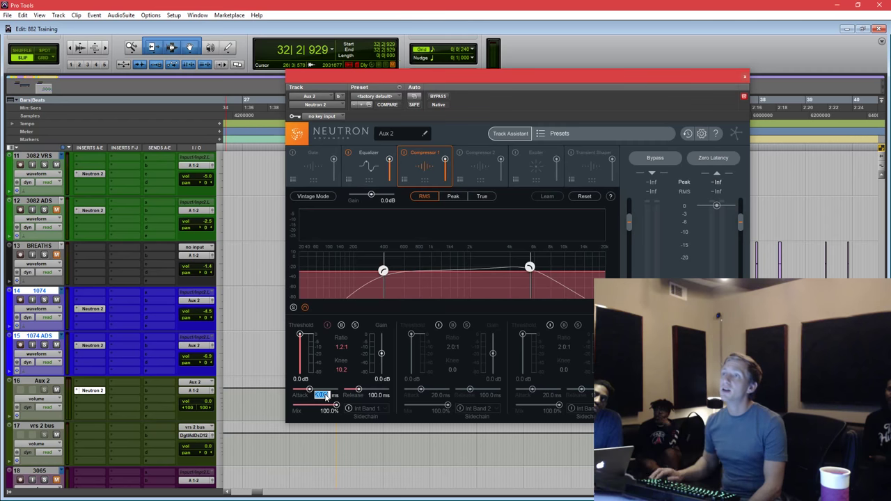
pyautogui.write('3')
pyautogui.press('Return')
# During playback, lower Compressor 1 threshold to about -22.4 dB and set the ratio to 1.5:1.
pyautogui.press('space')
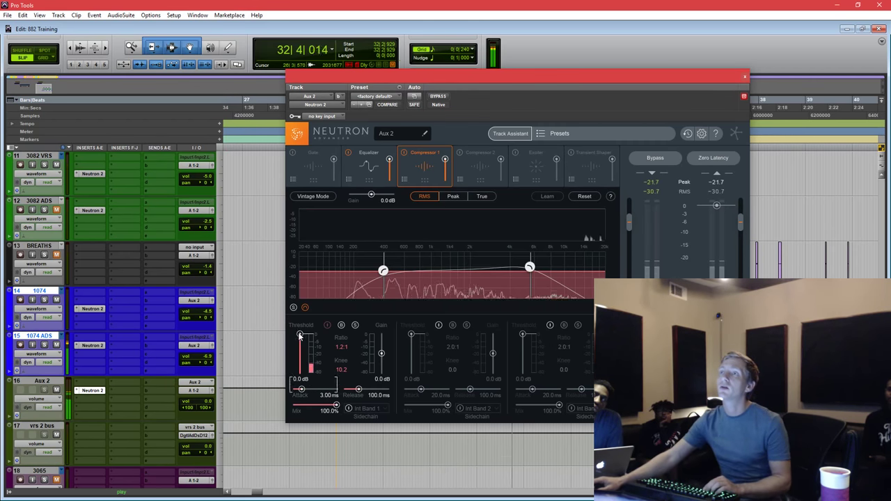
pyautogui.moveTo(300, 335); pyautogui.dragTo(300, 356)
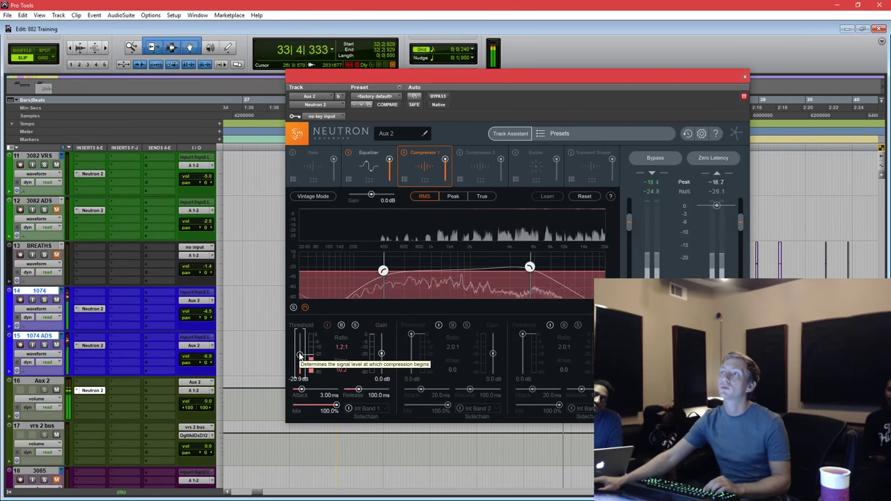
pyautogui.moveTo(300, 356); pyautogui.dragTo(300, 357)
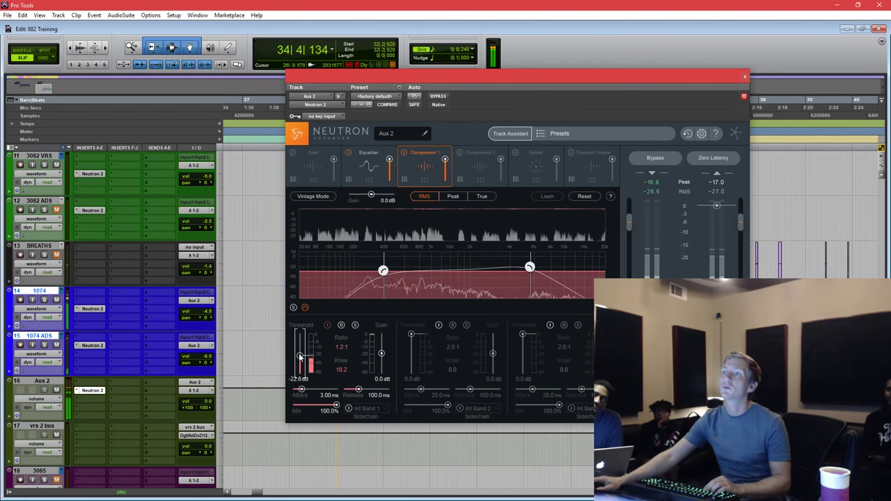
pyautogui.click(340, 347)
pyautogui.write('1.5')
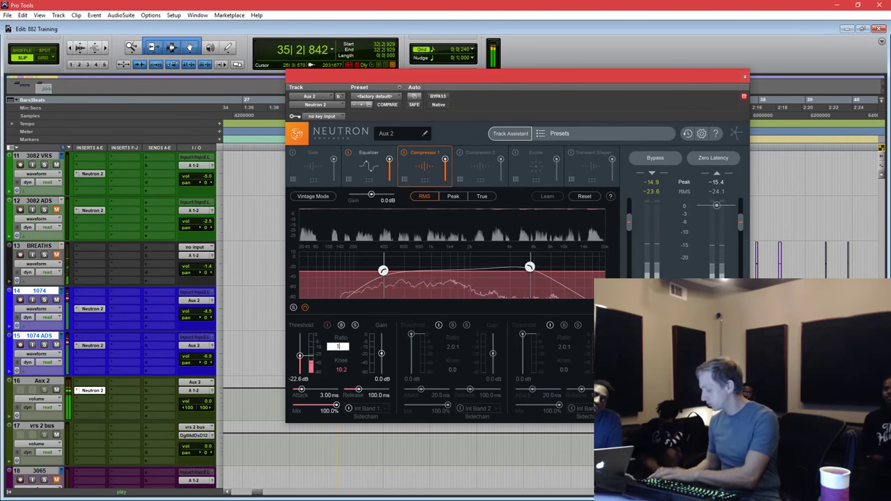
pyautogui.press('Return')
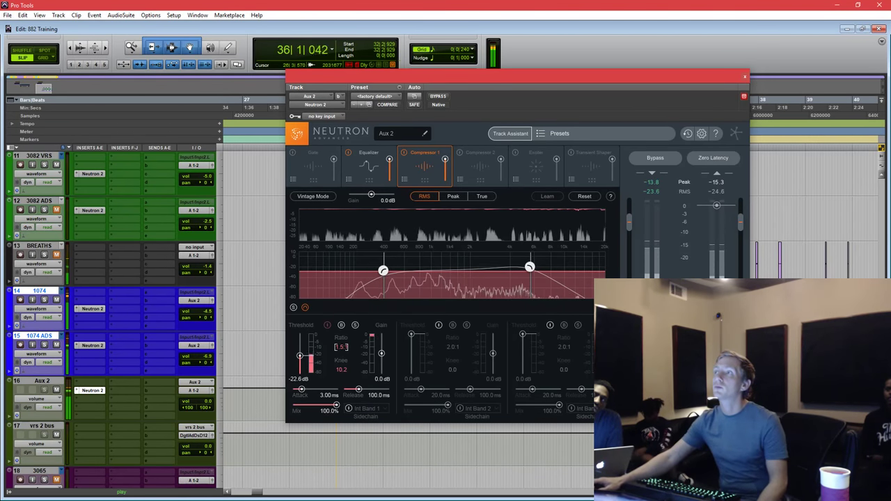
pyautogui.moveTo(530, 270); pyautogui.dragTo(531, 266)
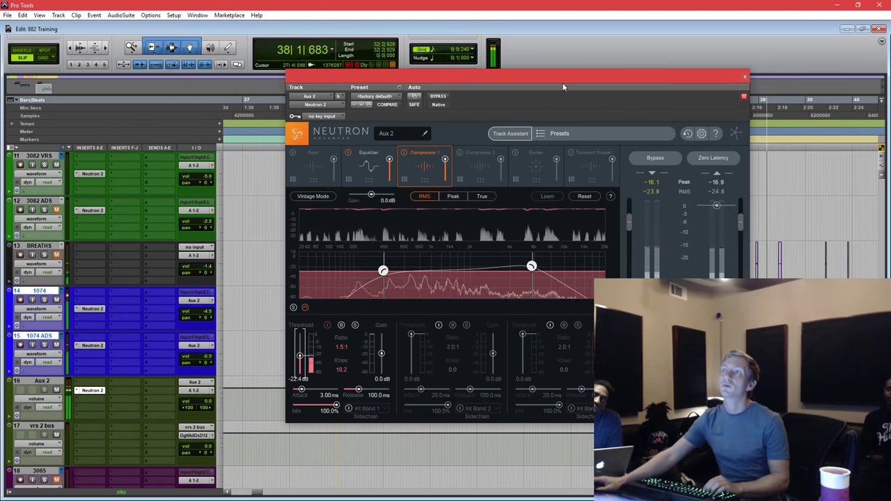
pyautogui.press('space')
pyautogui.click(485, 164)
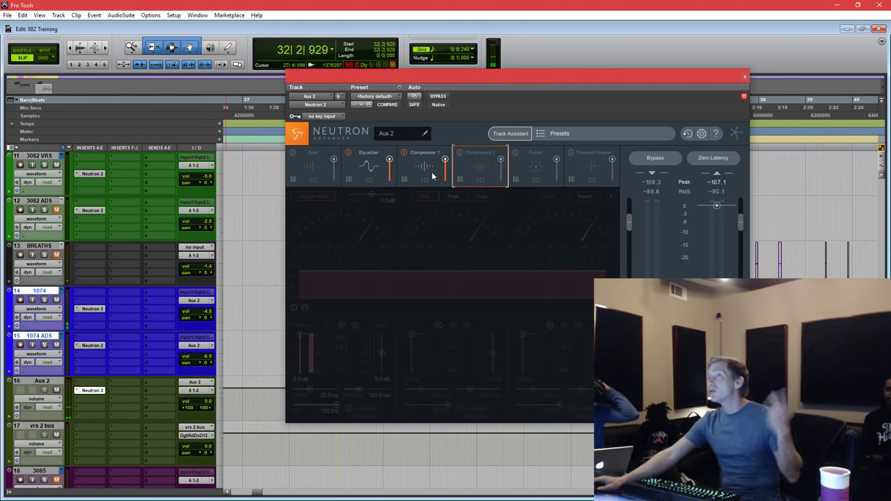
# Enable Compressor 2, turn off vintage mode, switch detection to Peak and set 3 ms attack.
pyautogui.click(459, 153)
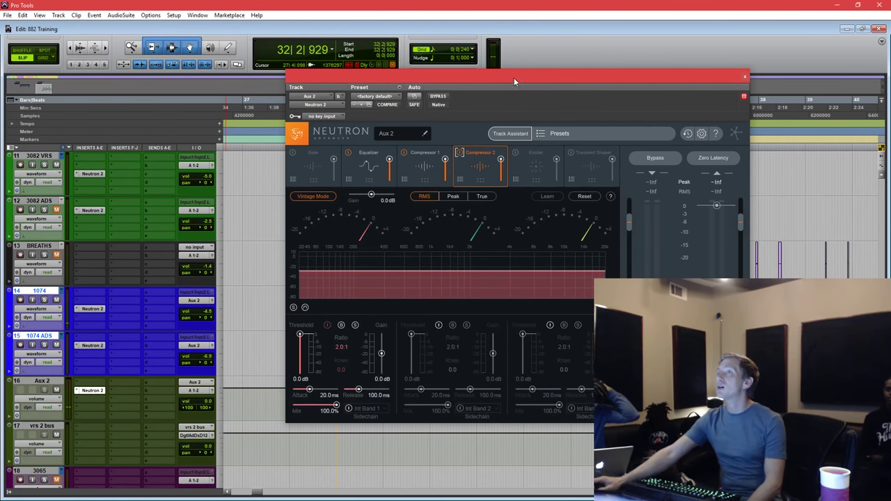
pyautogui.moveTo(514, 78); pyautogui.dragTo(498, 81)
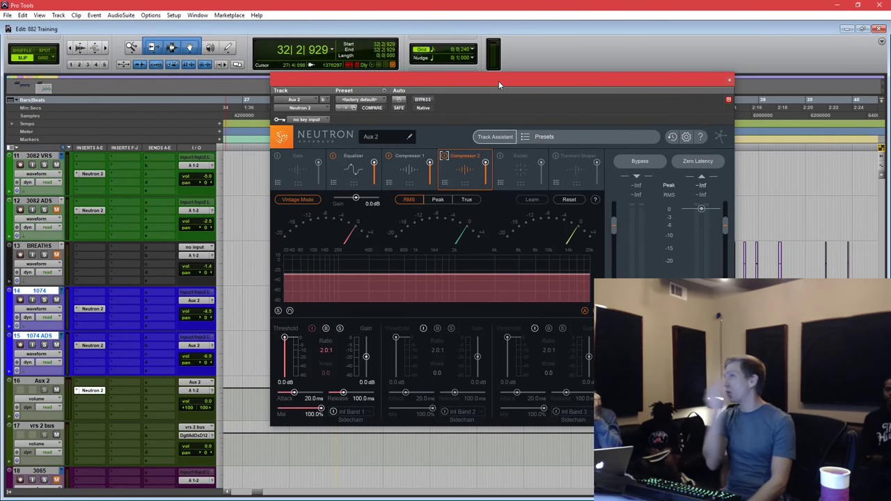
pyautogui.click(310, 200)
pyautogui.moveTo(606, 89); pyautogui.dragTo(647, 126)
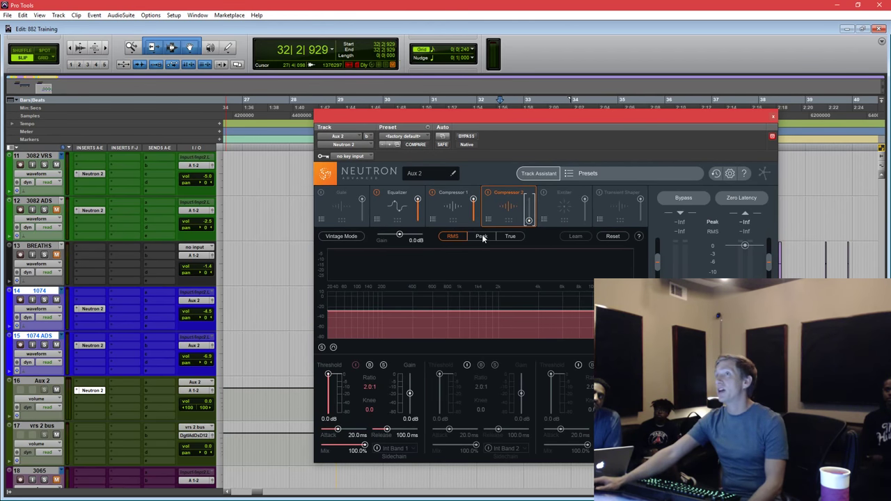
pyautogui.click(482, 236)
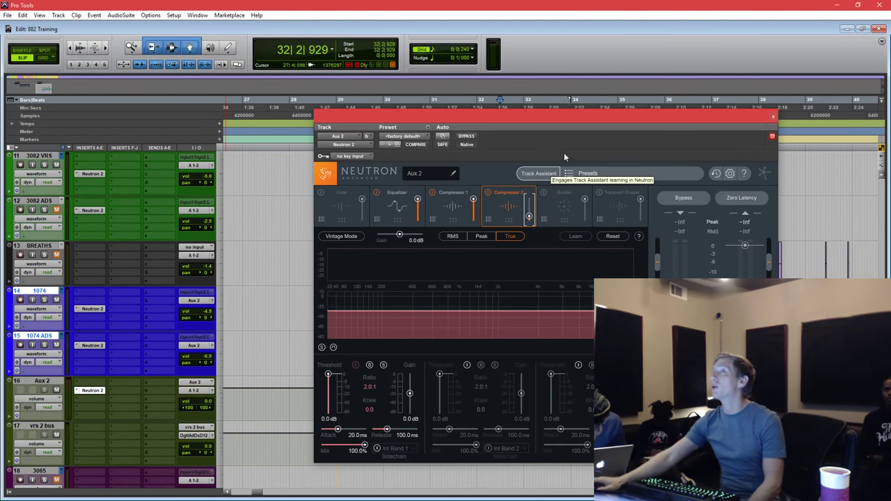
pyautogui.click(443, 208)
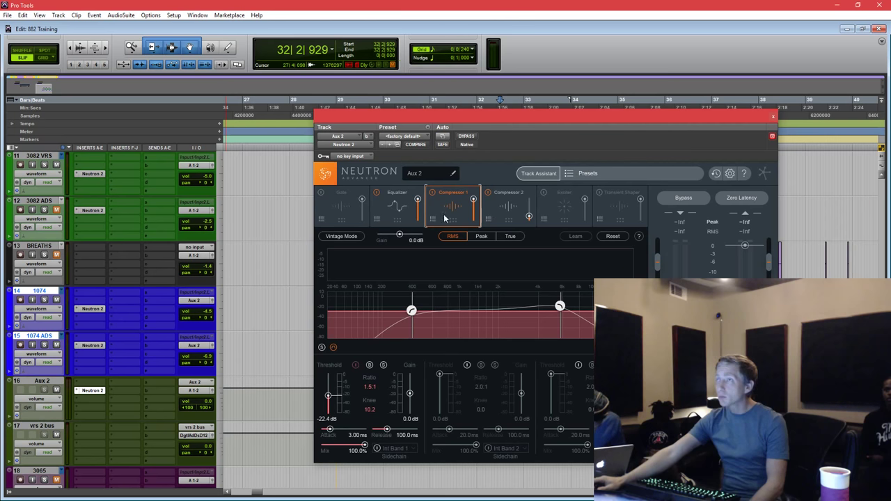
pyautogui.click(512, 206)
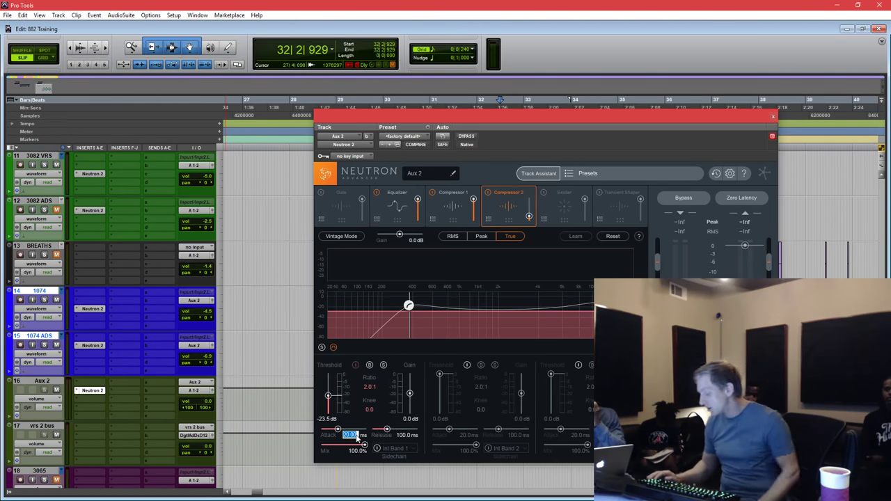
pyautogui.write('3')
pyautogui.press('Return')
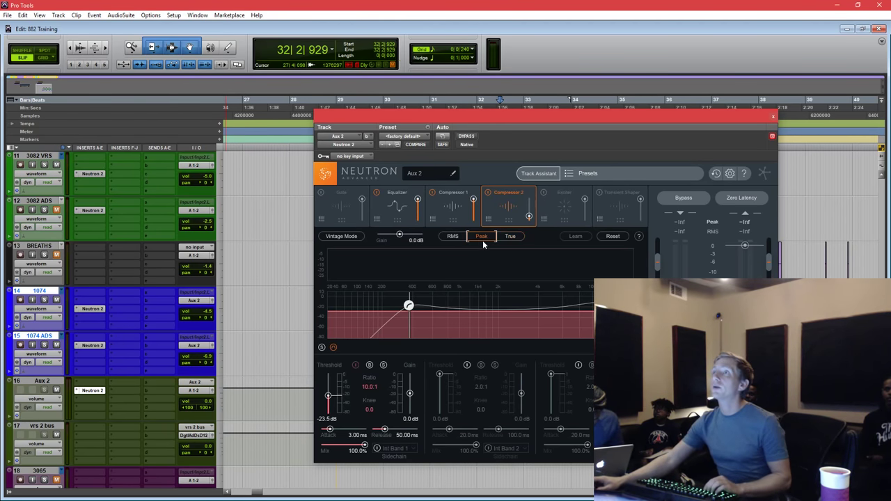
# Raise Compressor 2's makeup gain while auditioning the vocal.
pyautogui.press('space')
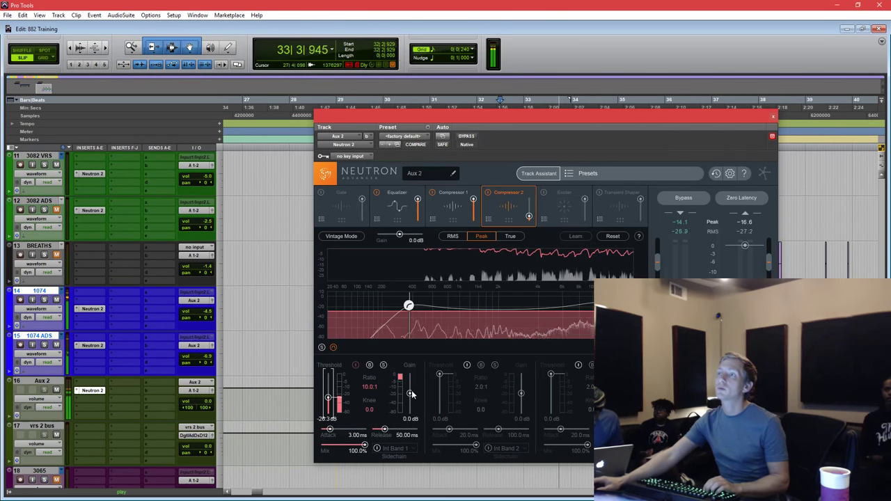
pyautogui.press('space')
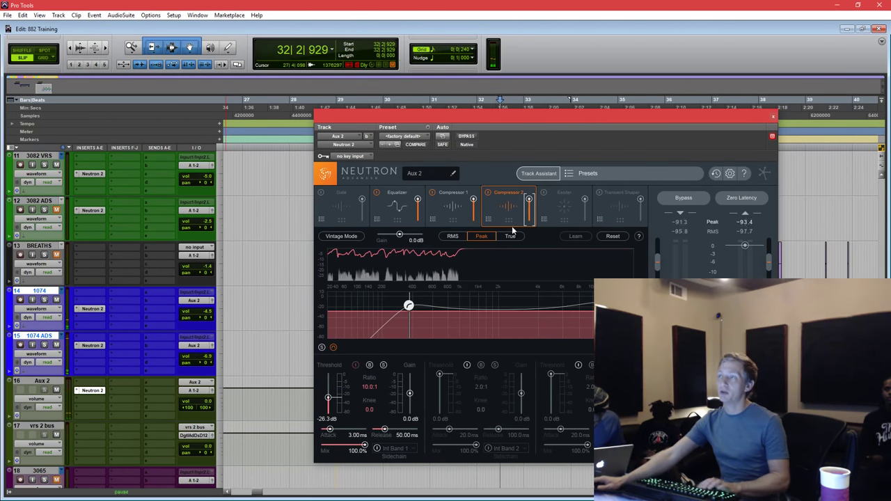
pyautogui.press('space')
pyautogui.moveTo(410, 393); pyautogui.dragTo(410, 390)
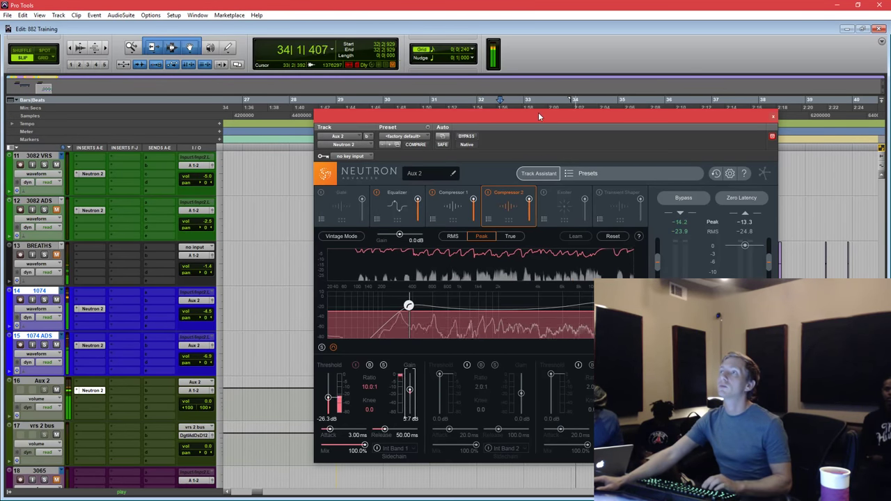
pyautogui.moveTo(538, 112); pyautogui.dragTo(566, 116)
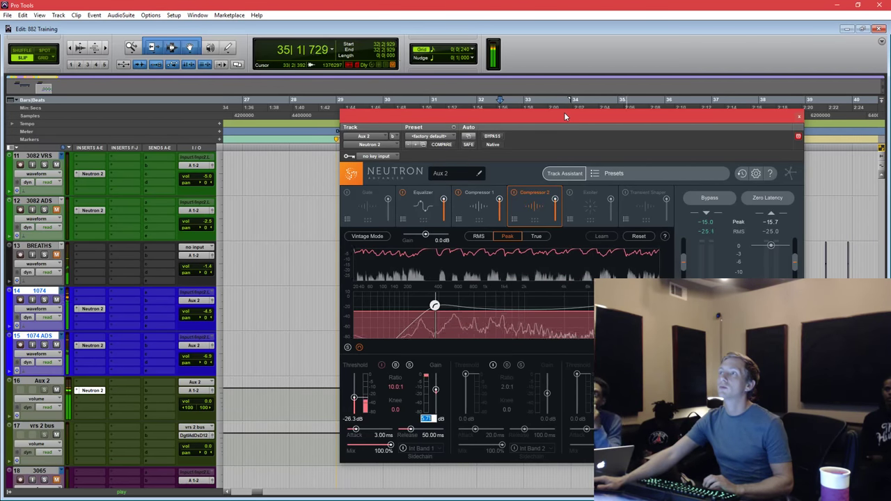
pyautogui.press('BackSpace')
pyautogui.click(566, 119)
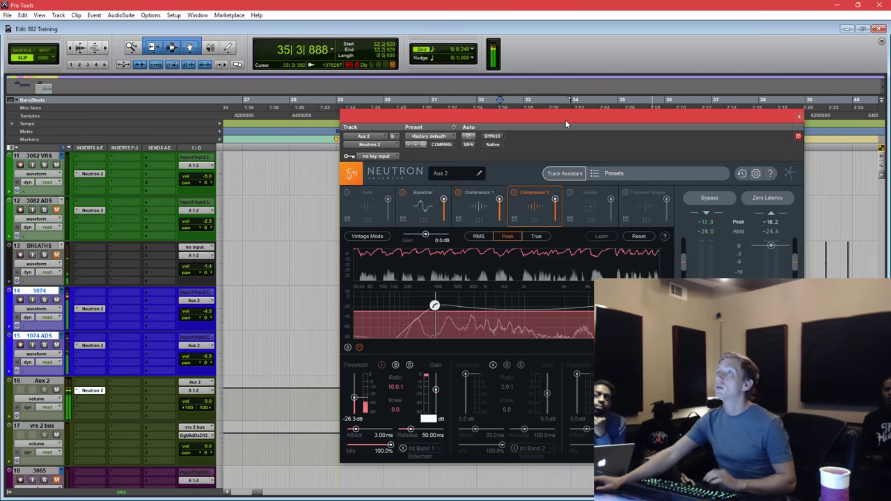
pyautogui.press('space')
pyautogui.moveTo(562, 119); pyautogui.dragTo(525, 109)
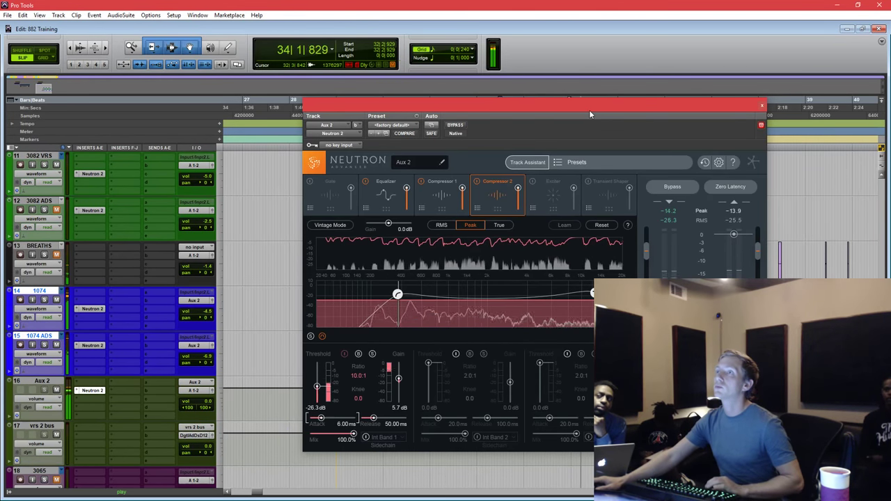
pyautogui.press('space')
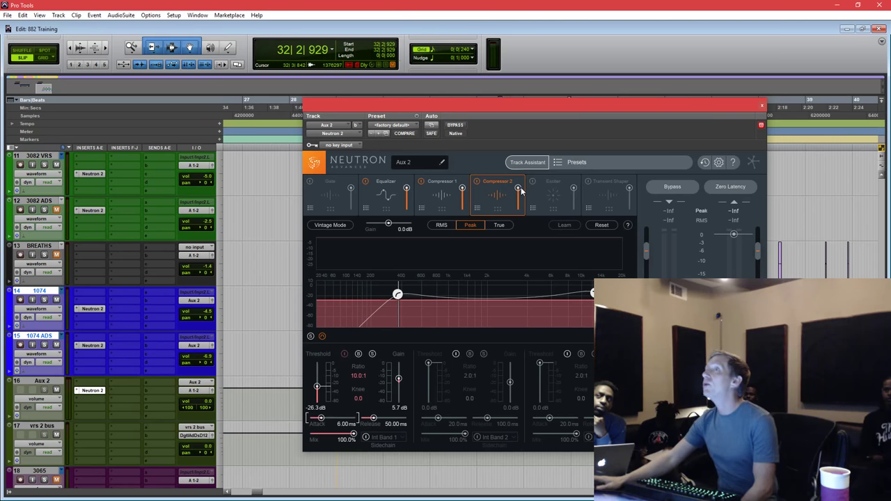
# Lower the module level, then A/B Compressor 2 by bypassing and re-enabling it twice.
pyautogui.moveTo(519, 187); pyautogui.dragTo(511, 226)
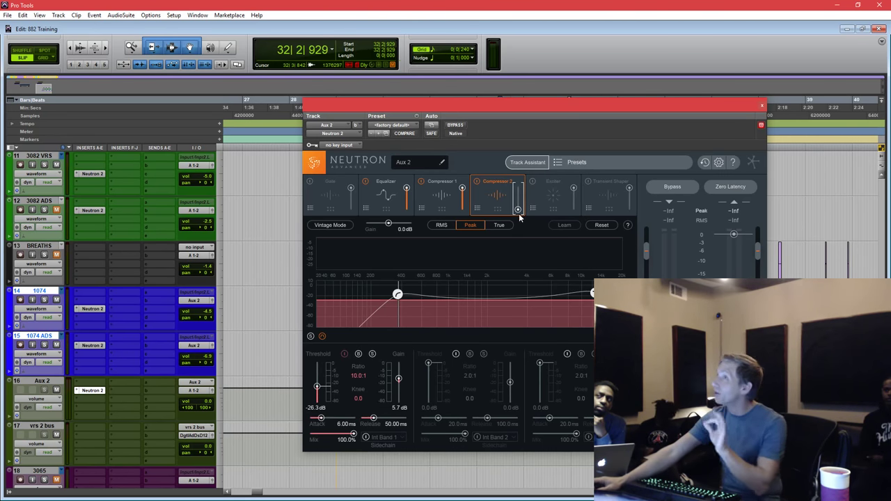
pyautogui.press('space')
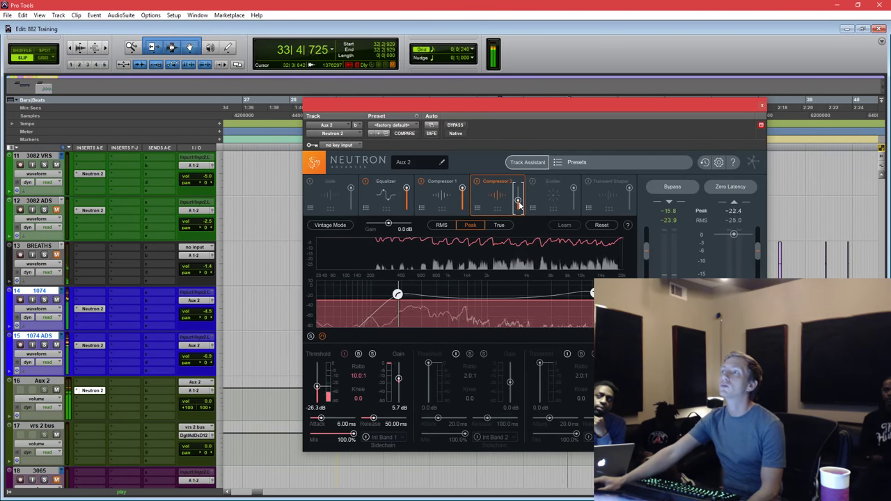
pyautogui.click(477, 181)
pyautogui.click(478, 182)
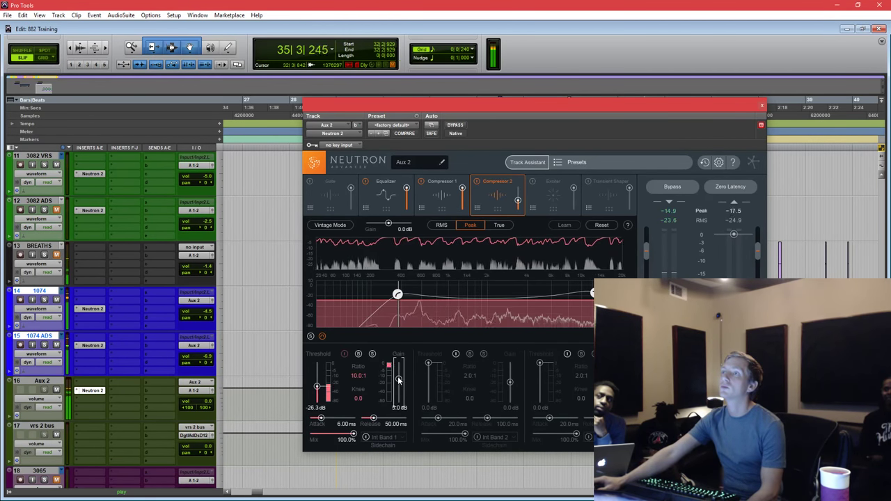
pyautogui.click(477, 182)
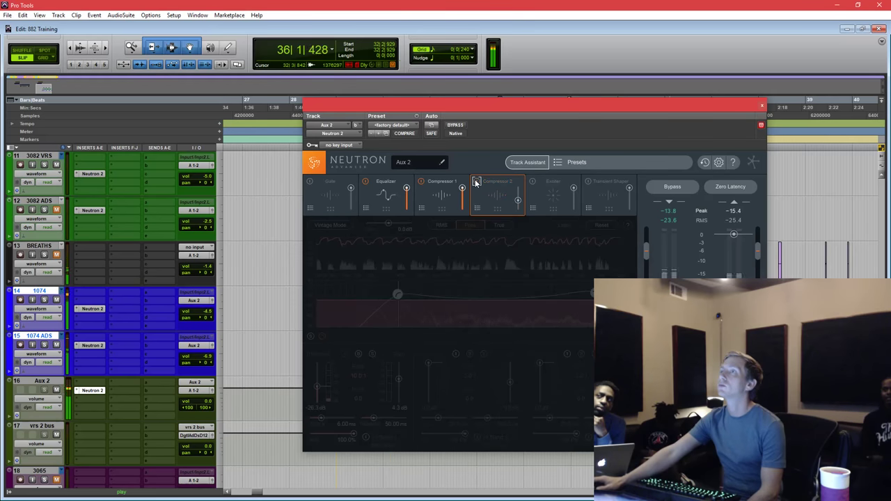
pyautogui.click(478, 181)
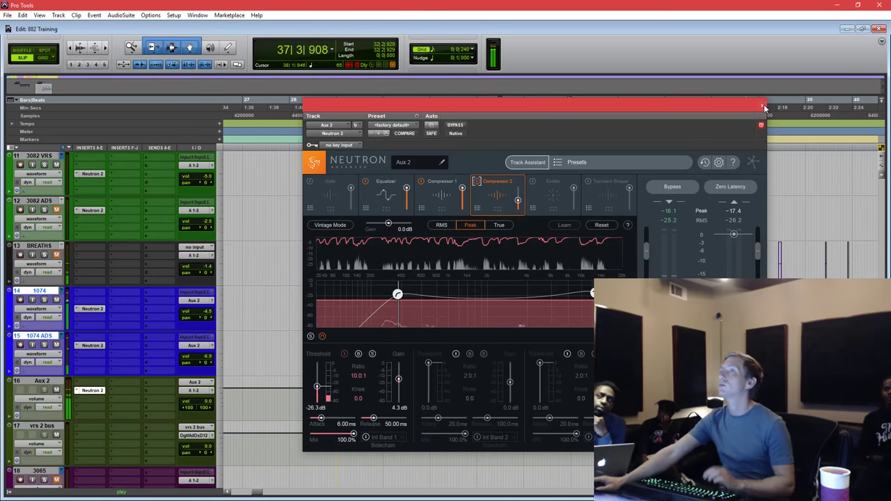
# In the Equalizer, boost band 7 near 7.6 kHz and cut band 5 -1.2 dB near 7277 Hz.
pyautogui.click(393, 200)
pyautogui.press('space')
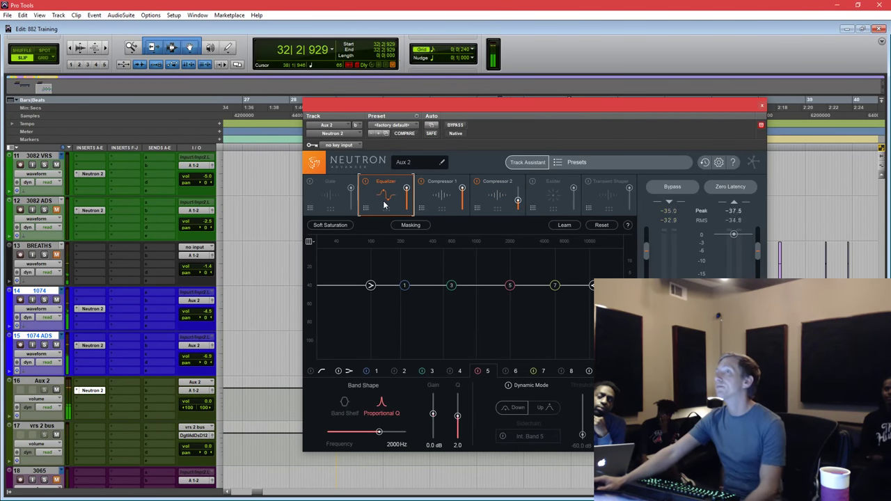
pyautogui.click(556, 284)
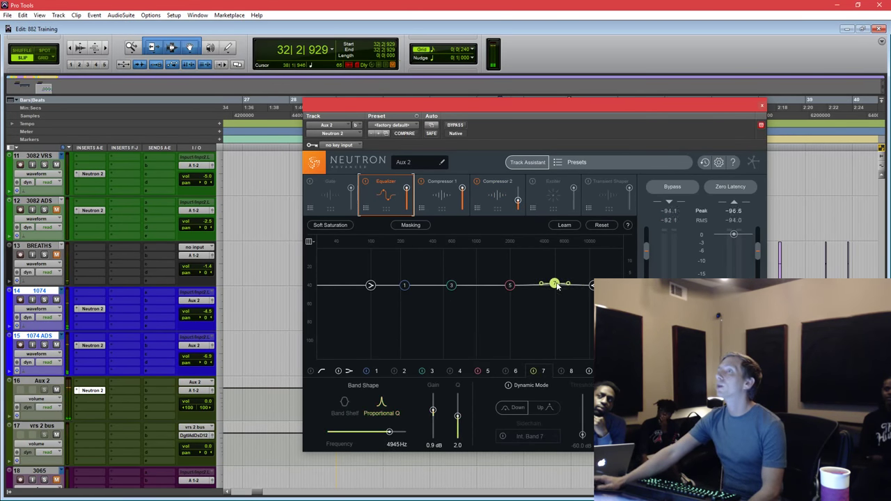
pyautogui.moveTo(557, 286); pyautogui.dragTo(597, 280)
pyautogui.press('space')
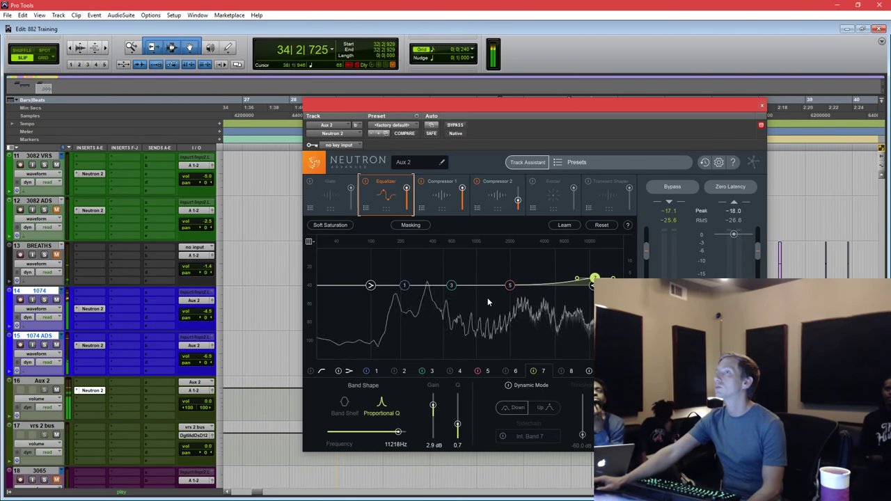
pyautogui.moveTo(507, 291); pyautogui.dragTo(574, 291)
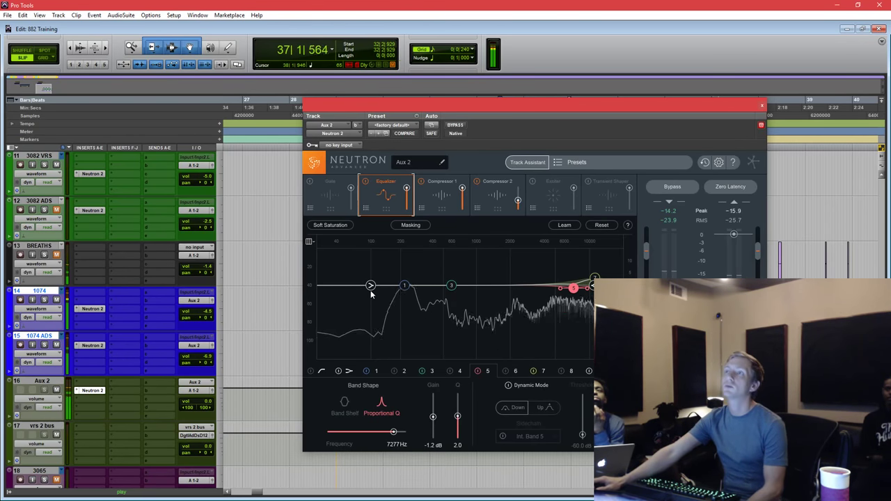
pyautogui.press('space')
# Close the Aux 2 Neutron window, clear the selection and zoom the timeline out.
pyautogui.click(762, 106)
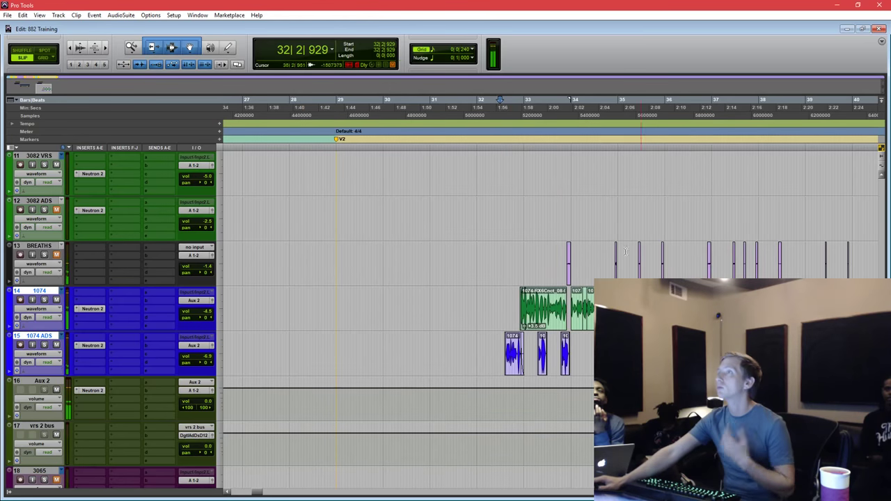
pyautogui.moveTo(791, 351); pyautogui.dragTo(494, 251)
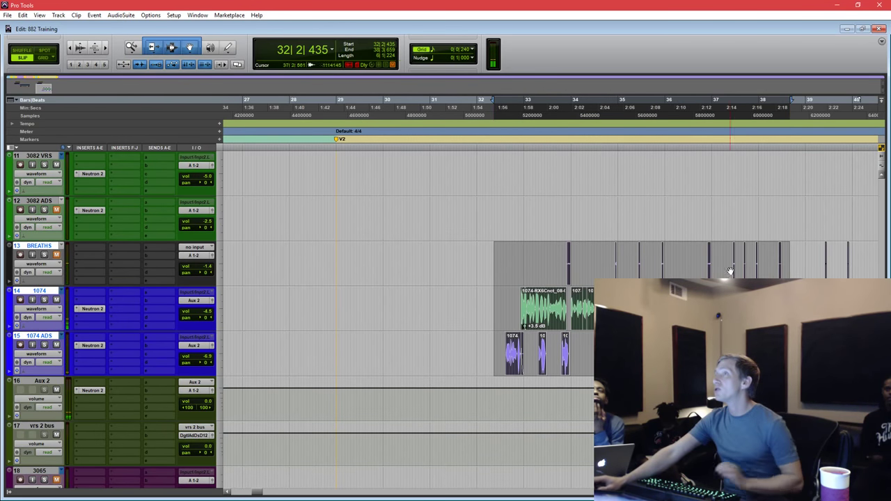
pyautogui.click(511, 251)
pyautogui.press('r')
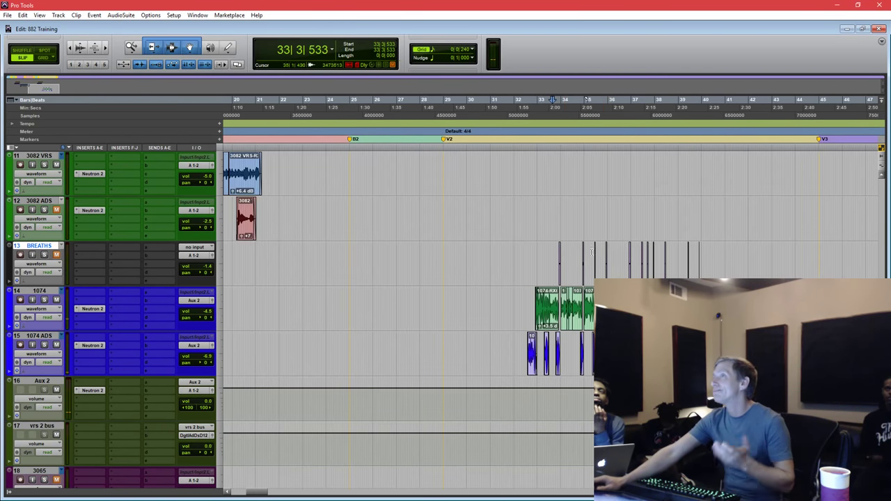
# Scroll to the 3065 lead vocal track, audition it and open its insert choices.
pyautogui.click(725, 254)
pyautogui.scroll(-3, 725, 255)
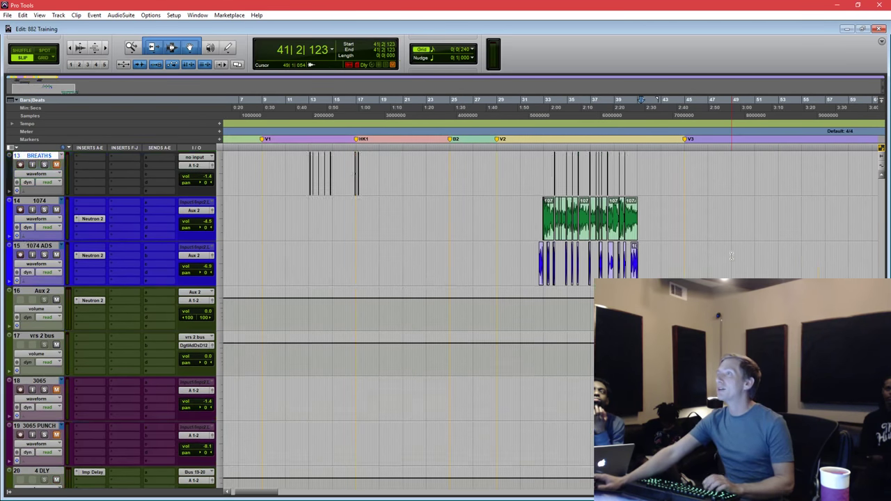
pyautogui.hscroll(5, 481, 325)
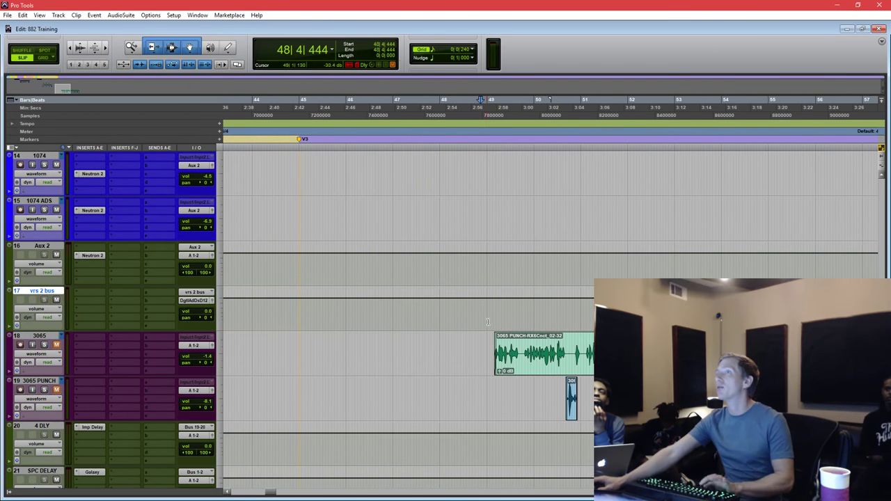
pyautogui.press('space')
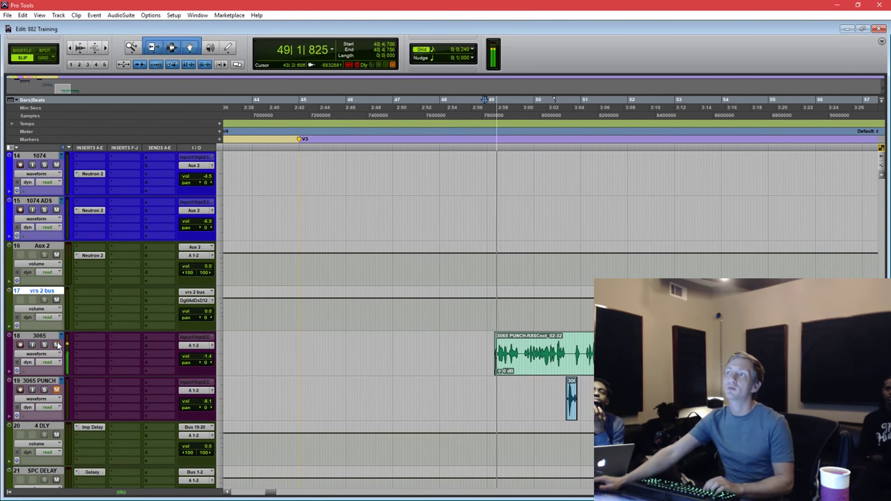
pyautogui.press('space')
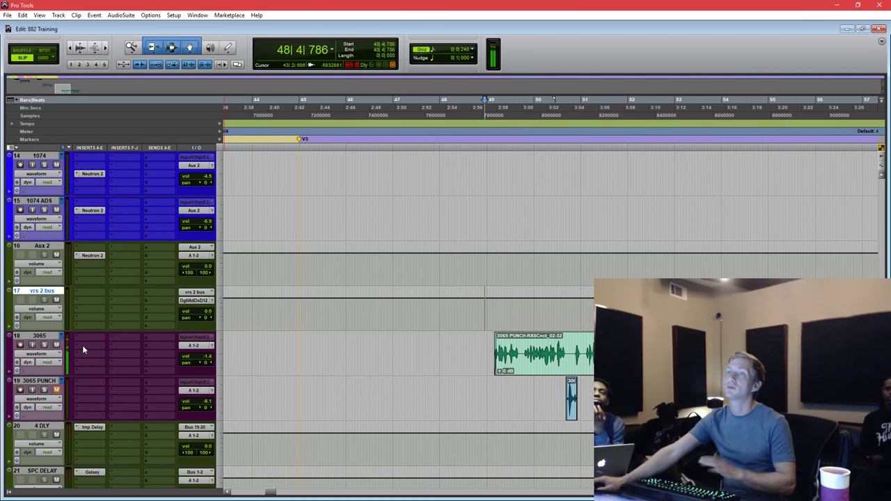
pyautogui.click(81, 350)
pyautogui.press('Escape')
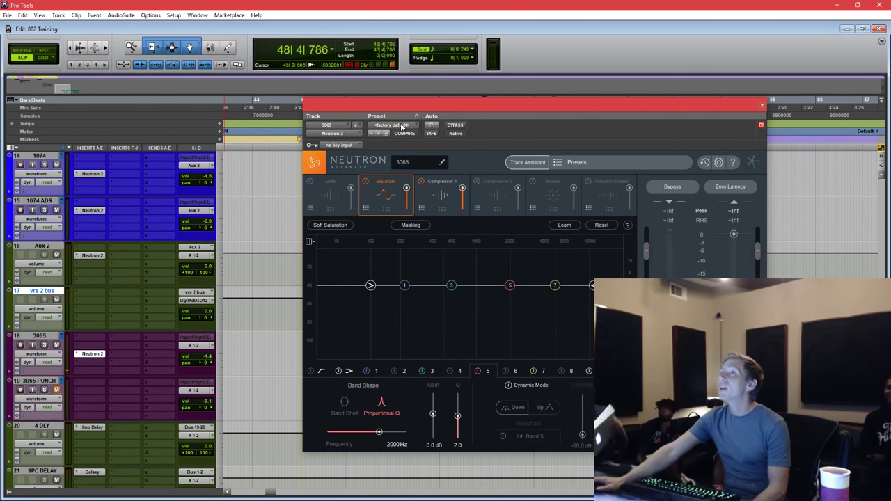
# Open the <factory default> preset dropdown in the Neutron header.
pyautogui.click(402, 126)
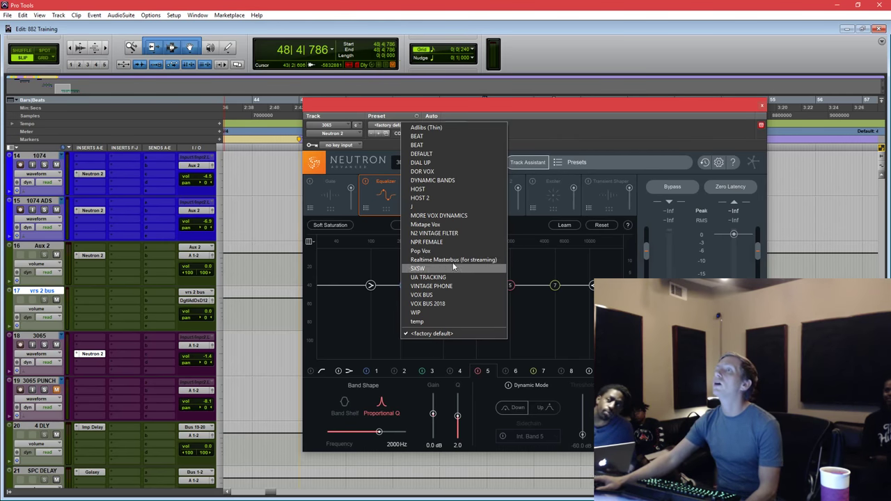
# Load the Mixtape Vox preset and raise the high-pass filter to 202 Hz.
pyautogui.click(449, 223)
pyautogui.moveTo(738, 106); pyautogui.dragTo(625, 90)
pyautogui.moveTo(320, 271); pyautogui.dragTo(360, 271)
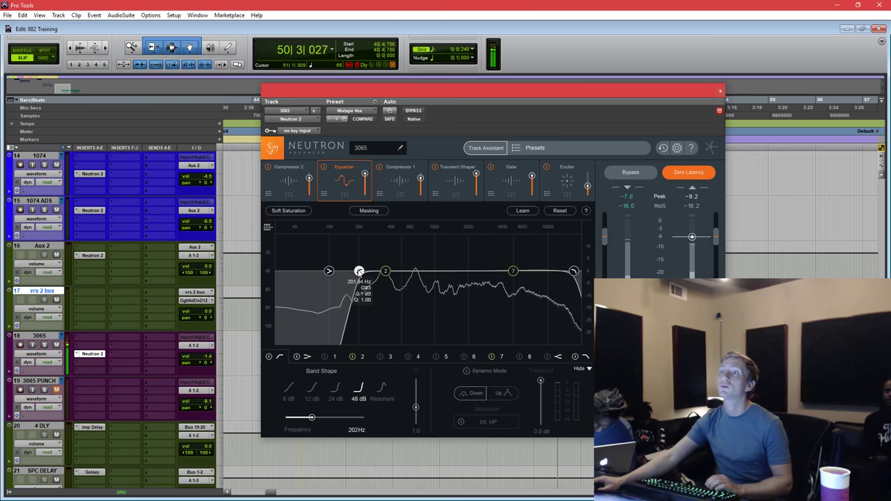
pyautogui.moveTo(568, 90); pyautogui.dragTo(585, 100)
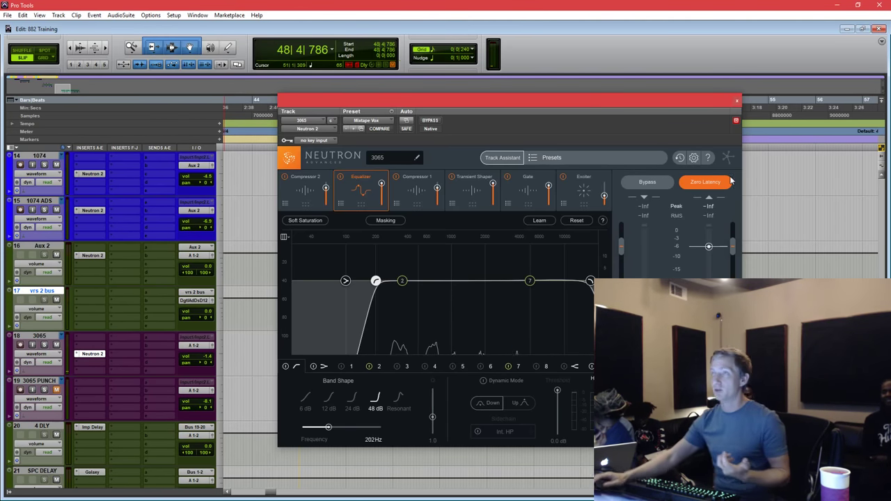
# Boost EQ band 7 to about +9 dB near 16.8 kHz while playing back.
pyautogui.click(534, 283)
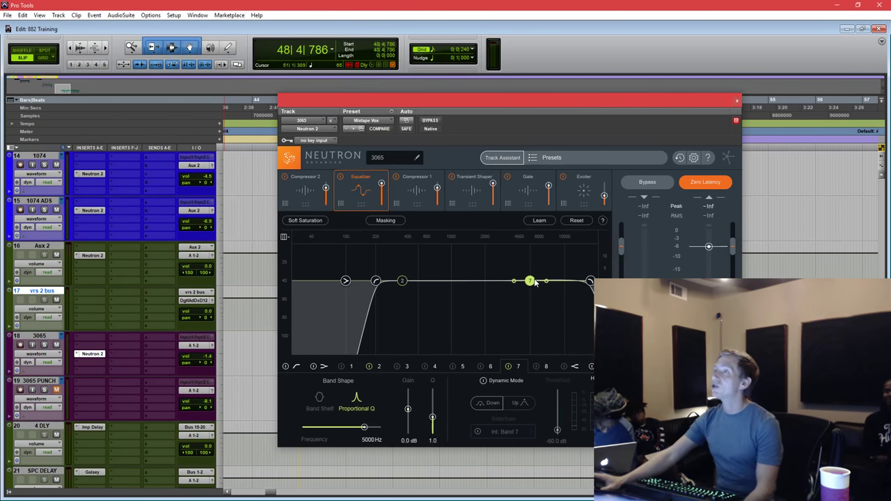
pyautogui.moveTo(535, 282); pyautogui.dragTo(569, 270)
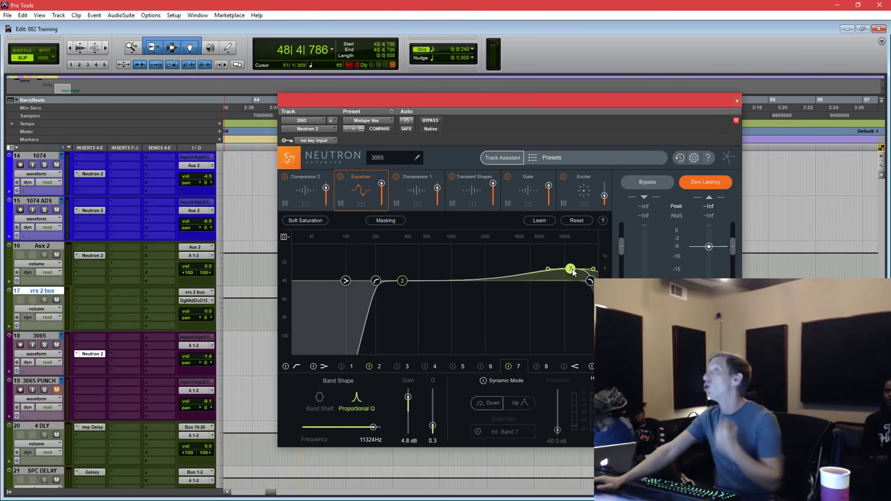
pyautogui.press('space')
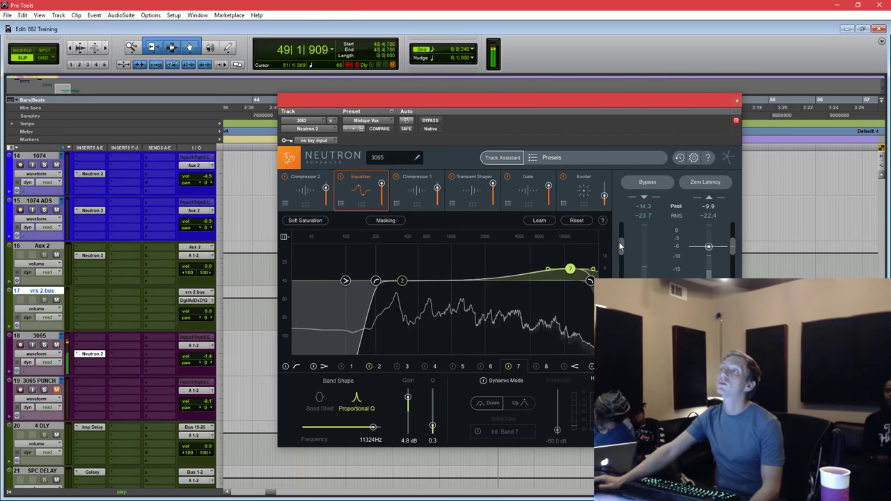
pyautogui.moveTo(571, 269); pyautogui.dragTo(591, 255)
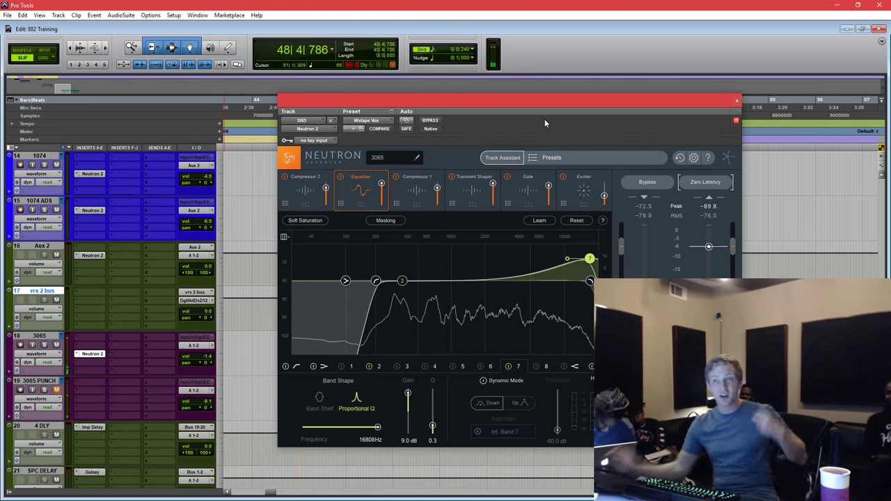
pyautogui.press('space')
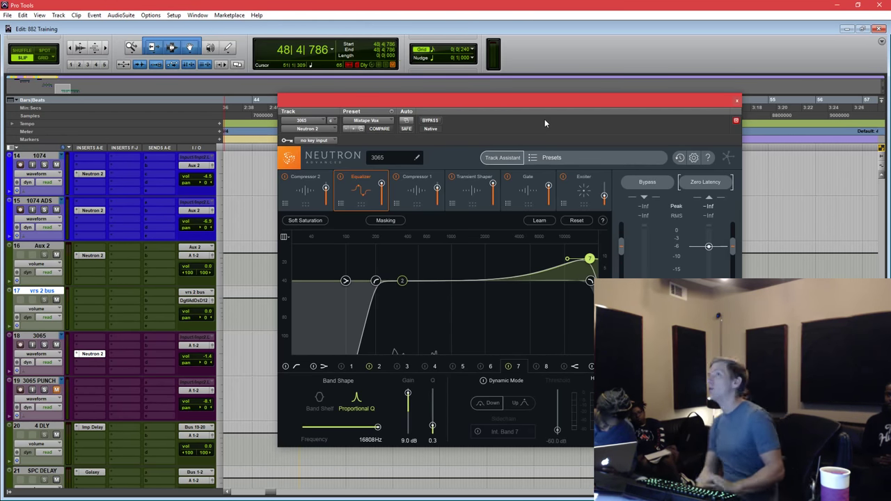
# Add narrow EQ cuts of -10.2 dB near 6 kHz and -5.3 dB at 3797 Hz.
pyautogui.press('space')
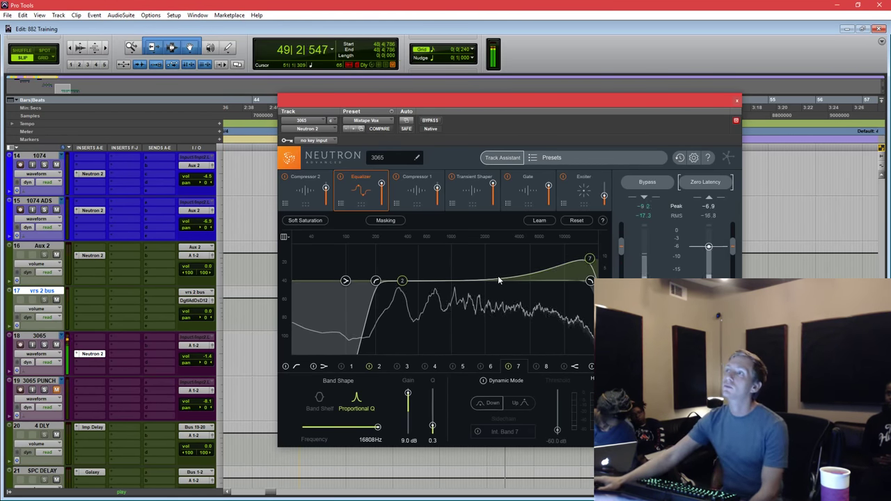
pyautogui.moveTo(498, 276); pyautogui.dragTo(541, 308)
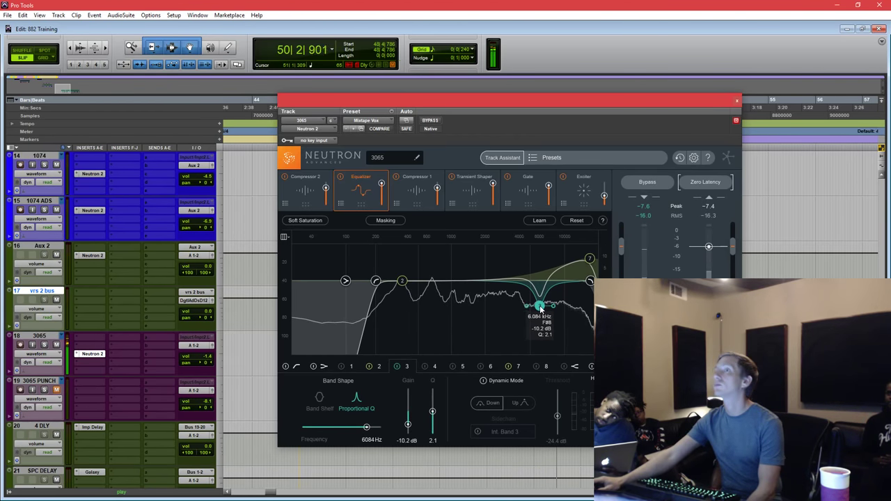
pyautogui.moveTo(472, 282); pyautogui.dragTo(518, 296)
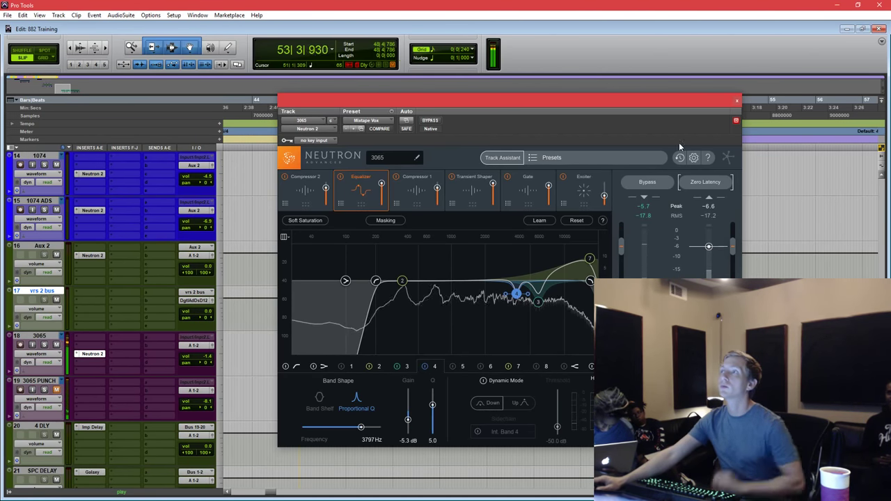
pyautogui.click(472, 189)
# Lower the low/mid crossover and give the middle transient band 3.3 dB attack, -3.3 dB sustain.
pyautogui.moveTo(492, 323); pyautogui.dragTo(464, 323)
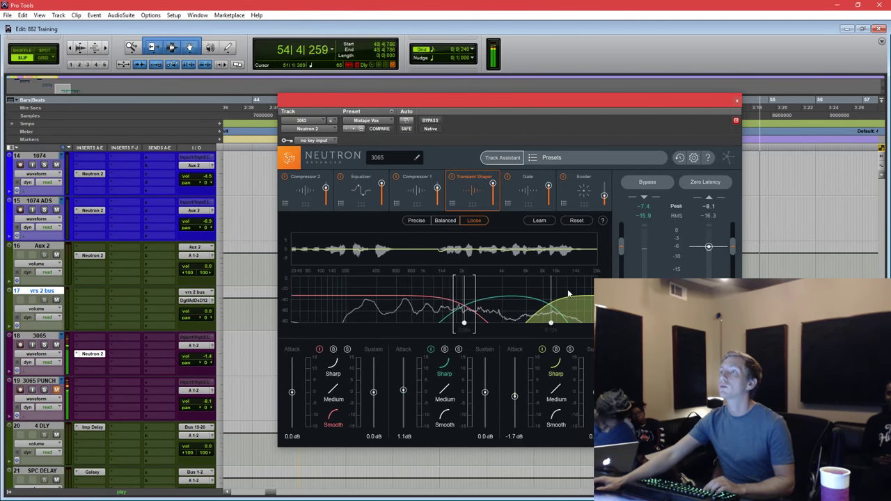
pyautogui.click(458, 350)
pyautogui.moveTo(403, 391); pyautogui.dragTo(404, 387)
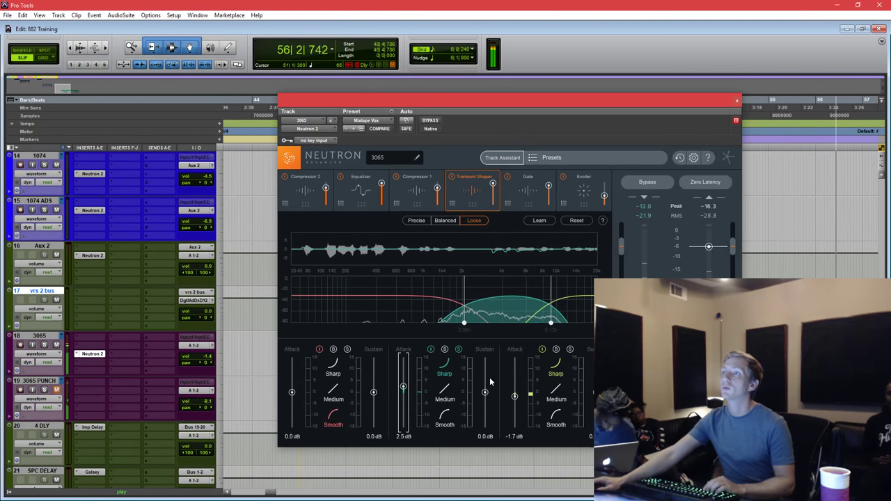
pyautogui.moveTo(485, 392); pyautogui.dragTo(486, 405)
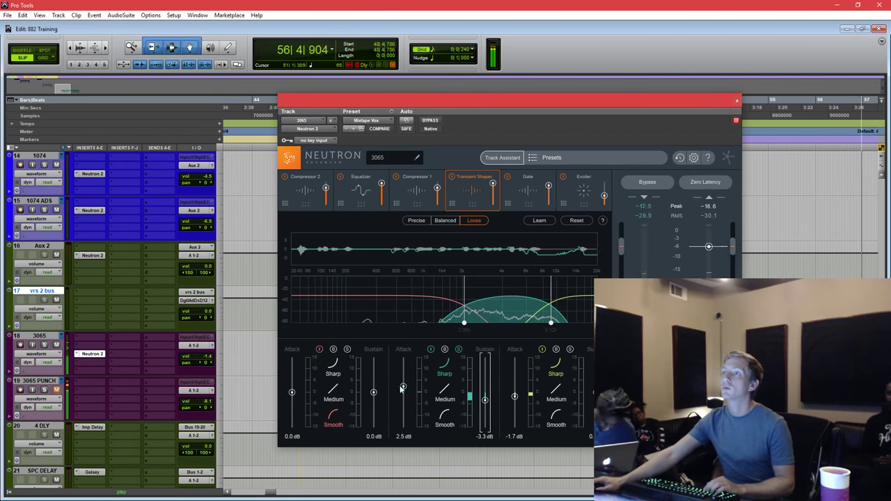
pyautogui.moveTo(404, 389); pyautogui.dragTo(403, 388)
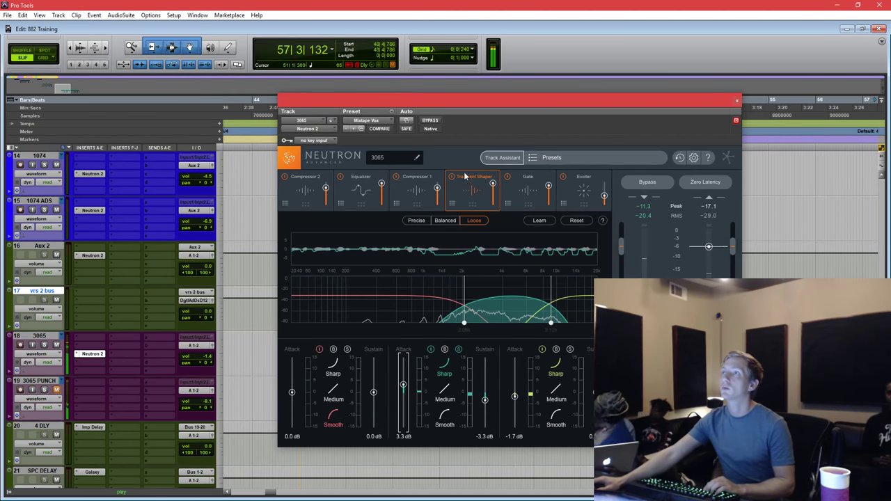
pyautogui.click(458, 350)
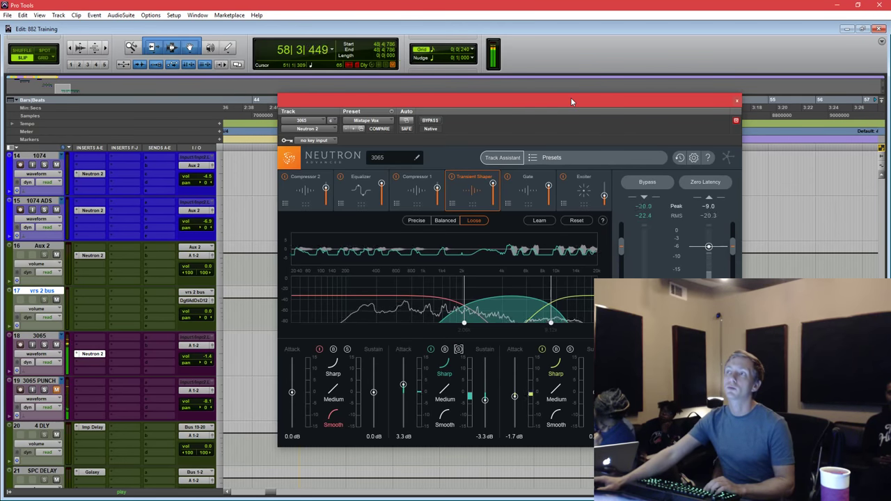
pyautogui.moveTo(571, 98); pyautogui.dragTo(605, 95)
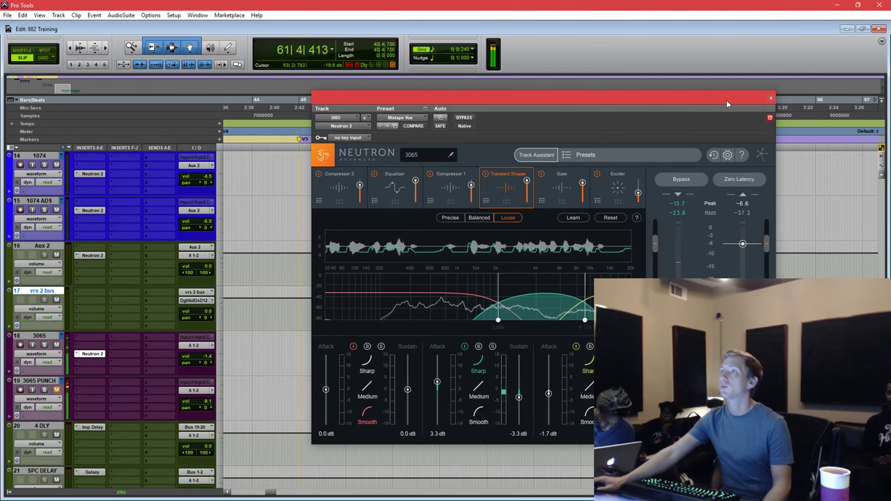
# Adjust the Exciter crossovers and give the middle band 12.6 dB drive and 90% blend.
pyautogui.click(605, 205)
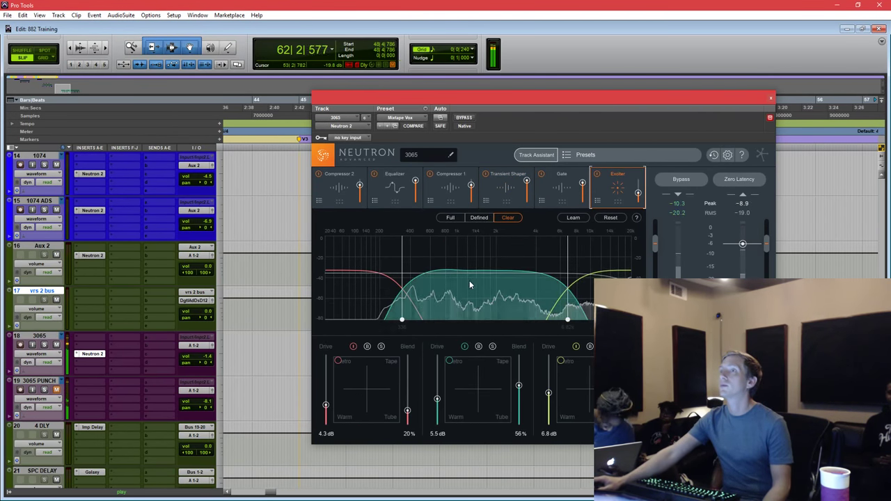
pyautogui.press('space')
pyautogui.moveTo(403, 286); pyautogui.dragTo(487, 285)
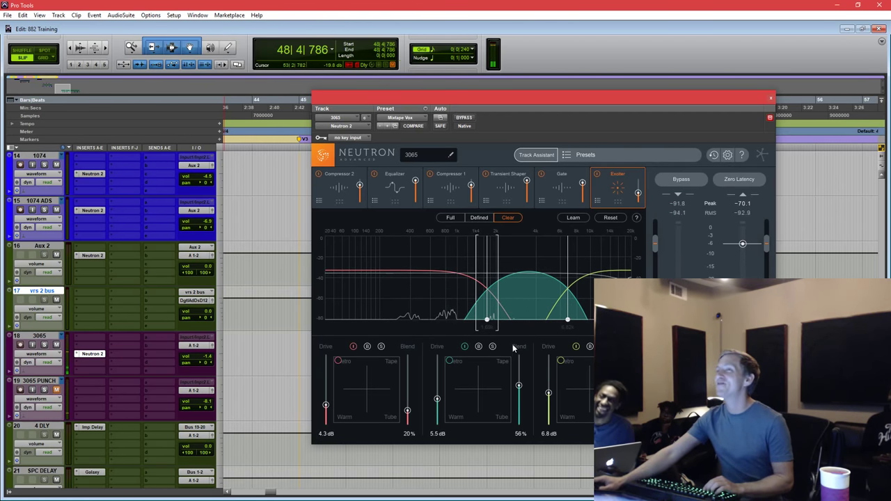
pyautogui.click(493, 346)
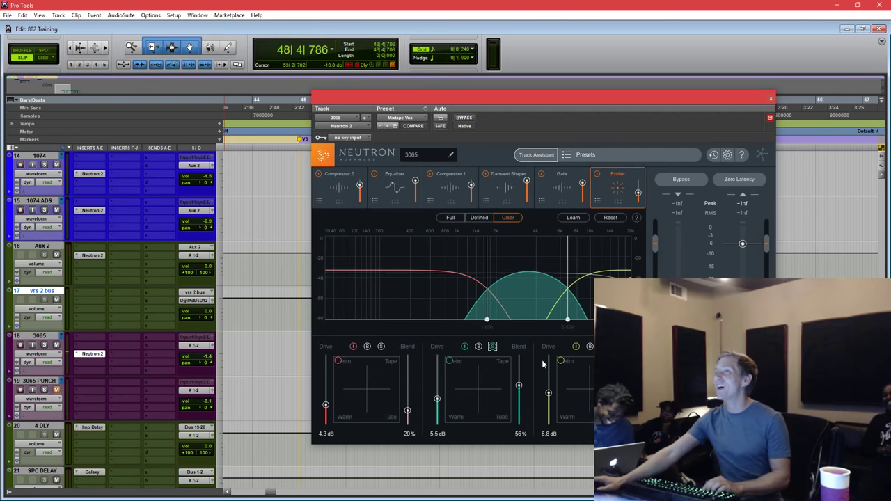
pyautogui.press('space')
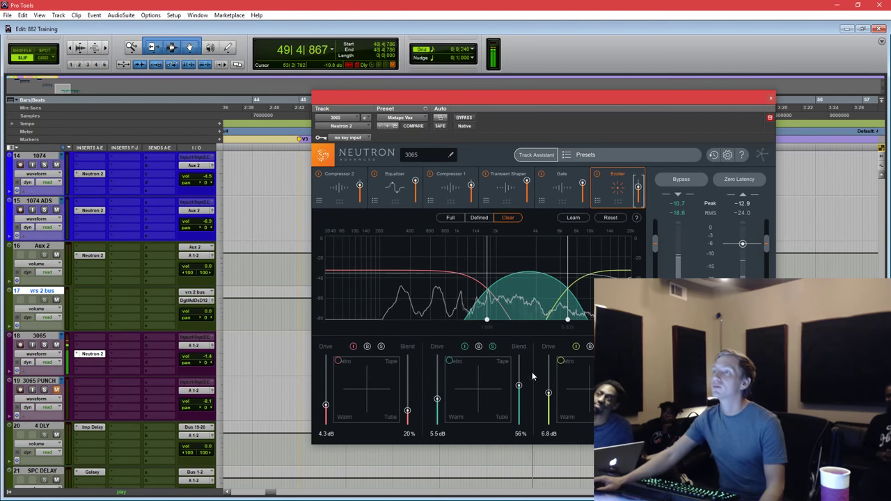
pyautogui.moveTo(519, 385); pyautogui.dragTo(519, 356)
pyautogui.moveTo(438, 399); pyautogui.dragTo(436, 371)
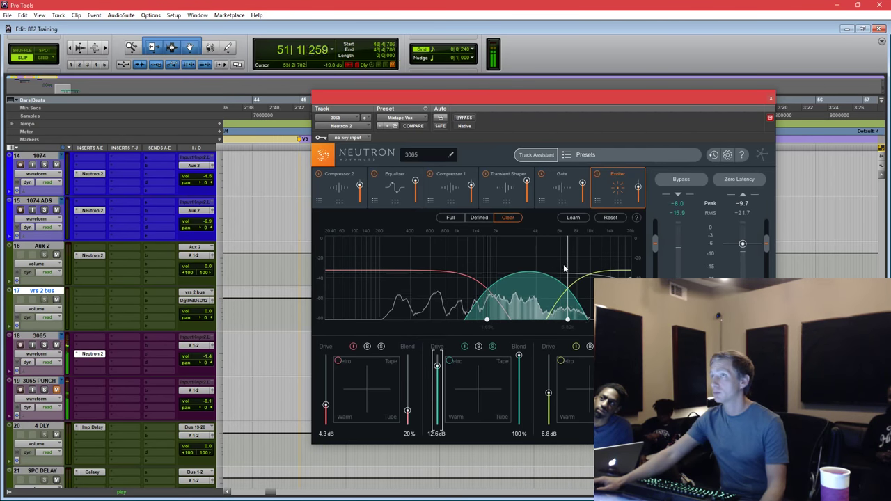
pyautogui.moveTo(565, 268); pyautogui.dragTo(545, 266)
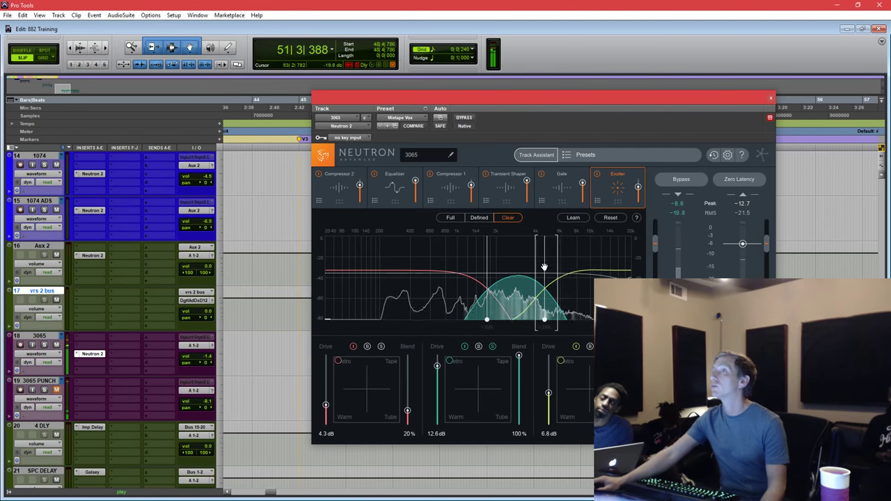
pyautogui.moveTo(487, 262); pyautogui.dragTo(474, 261)
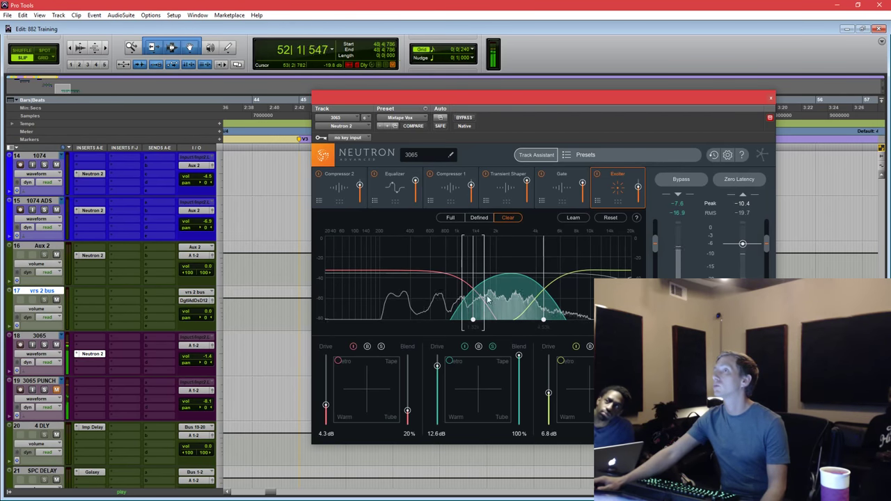
pyautogui.moveTo(519, 357); pyautogui.dragTo(519, 362)
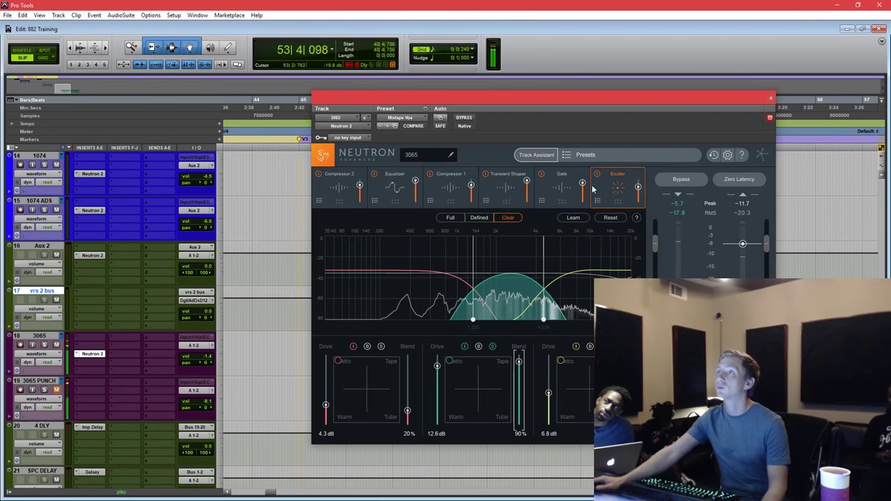
pyautogui.click(492, 346)
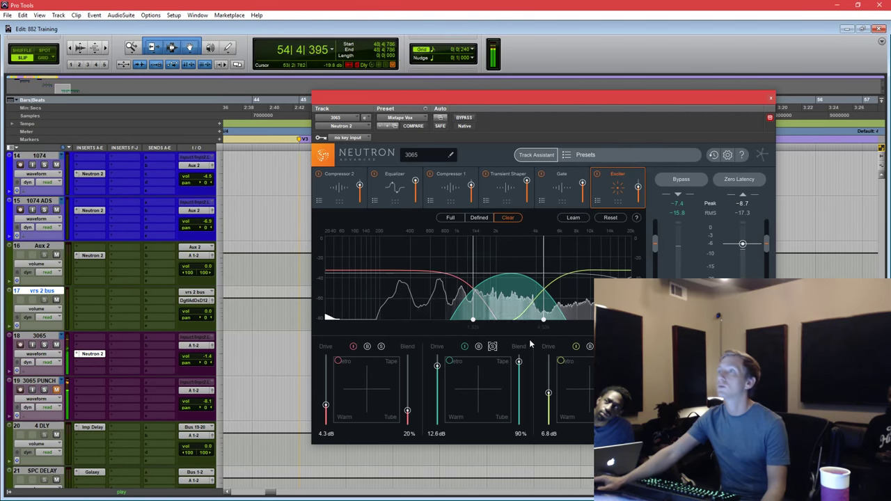
# Shift the low Exciter band toward Retro and raise its blend to 36%.
pyautogui.click(604, 346)
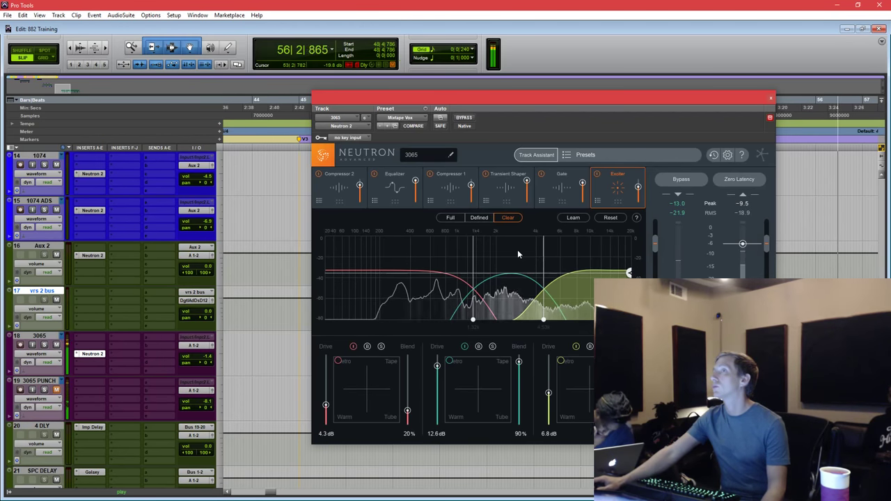
pyautogui.click(345, 374)
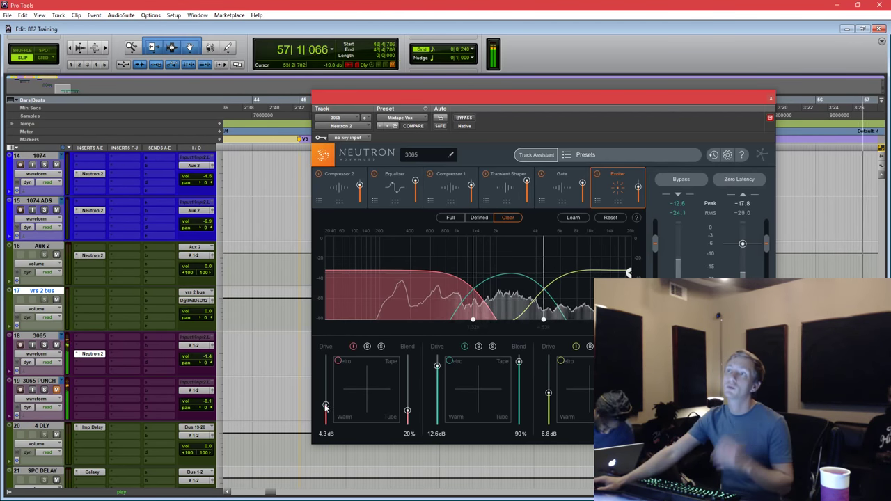
pyautogui.moveTo(346, 374); pyautogui.dragTo(354, 370)
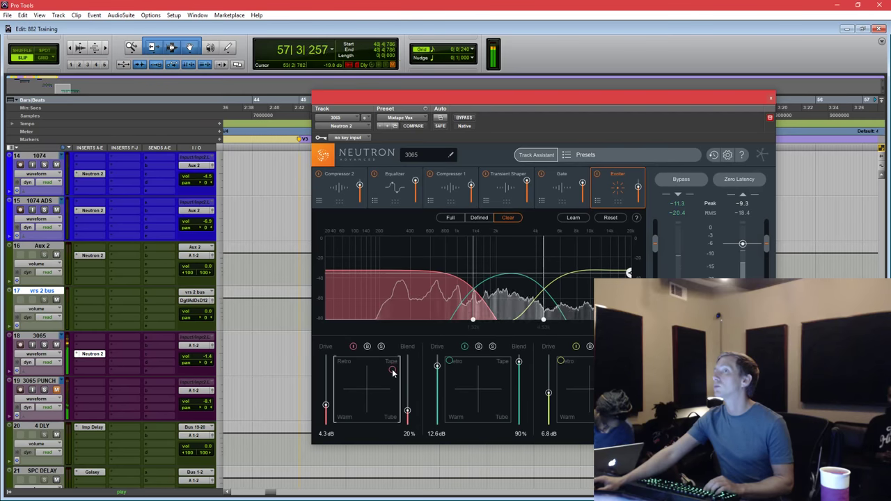
pyautogui.moveTo(408, 411); pyautogui.dragTo(408, 401)
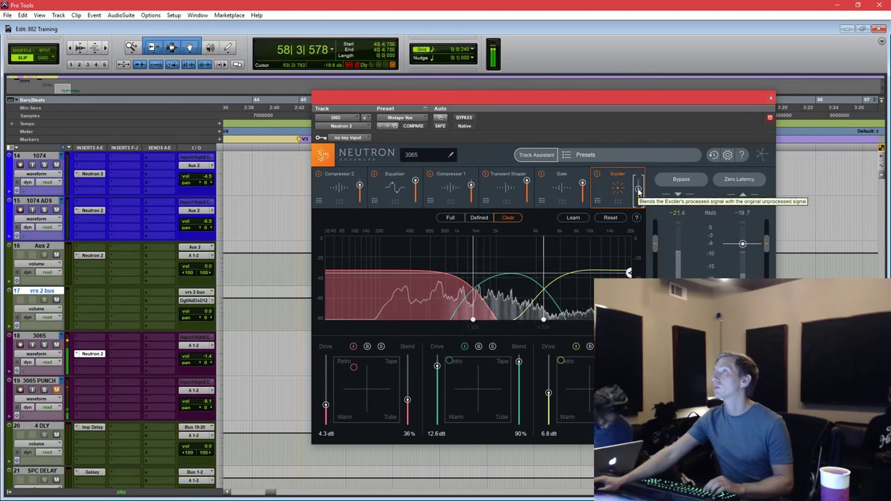
pyautogui.moveTo(641, 97); pyautogui.dragTo(677, 98)
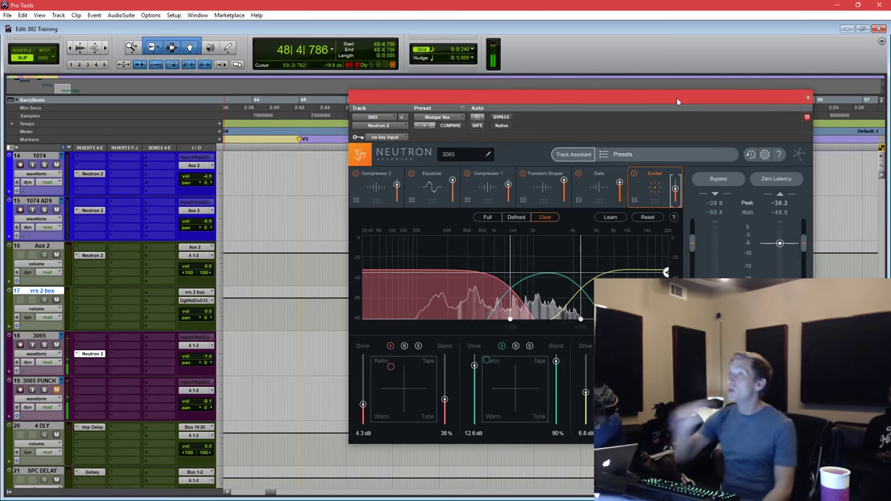
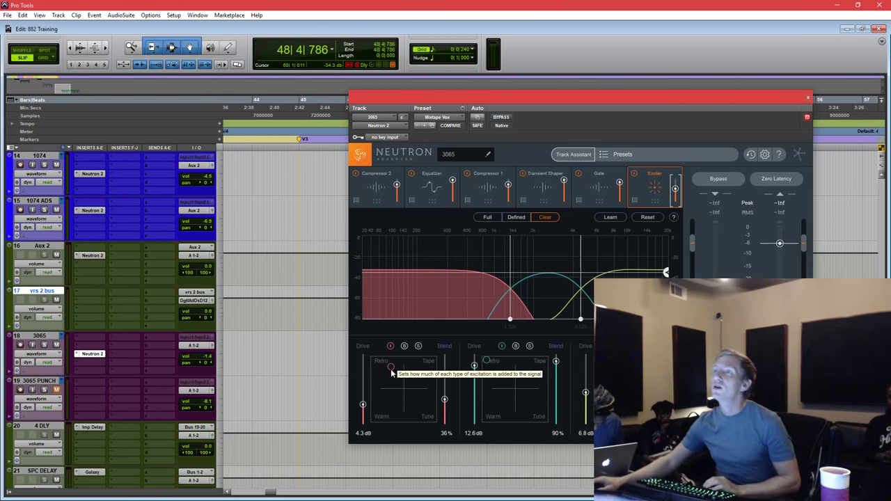
# During playback, set exciter band 1 drive to 5.8 dB and band 2 blend to 85%.
pyautogui.moveTo(390, 367); pyautogui.dragTo(446, 387)
pyautogui.moveTo(362, 405); pyautogui.dragTo(362, 322)
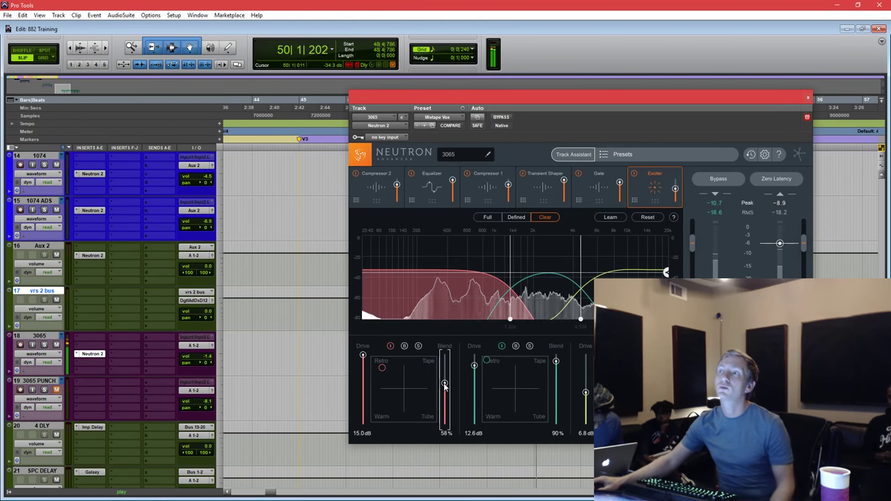
pyautogui.moveTo(445, 386); pyautogui.dragTo(444, 390)
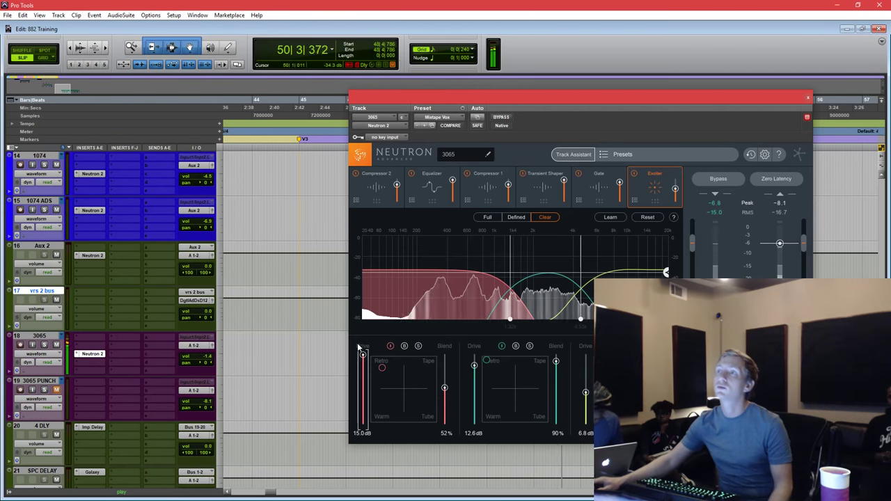
pyautogui.press('space')
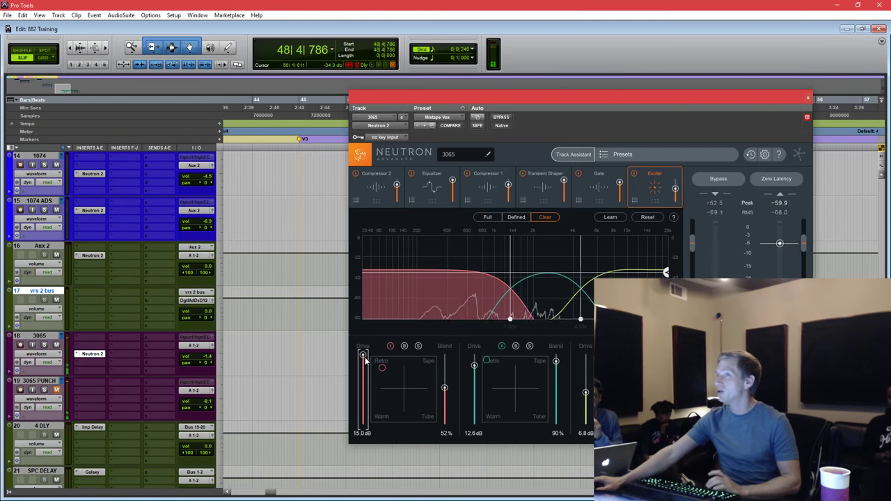
pyautogui.press('space')
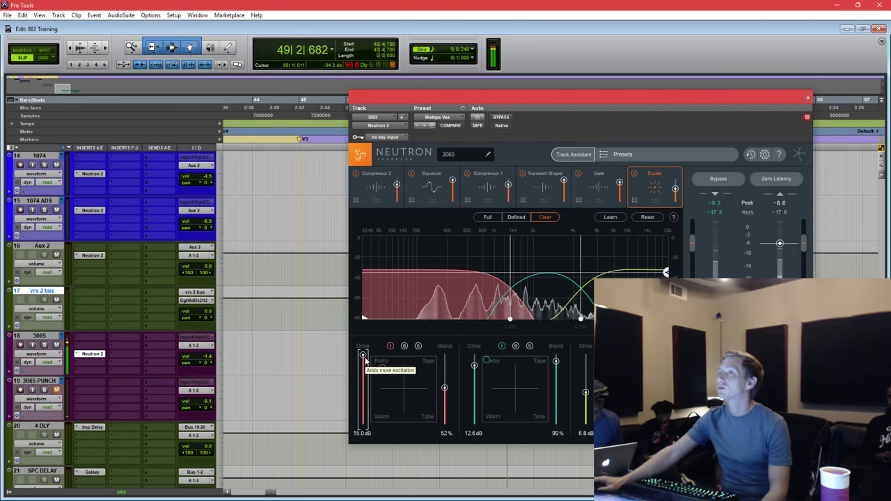
pyautogui.moveTo(363, 356); pyautogui.dragTo(363, 392)
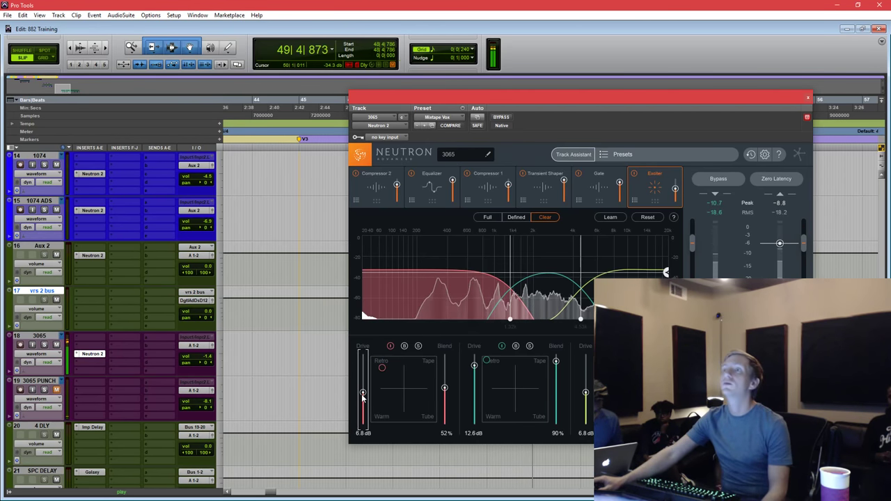
pyautogui.moveTo(445, 392); pyautogui.dragTo(445, 373)
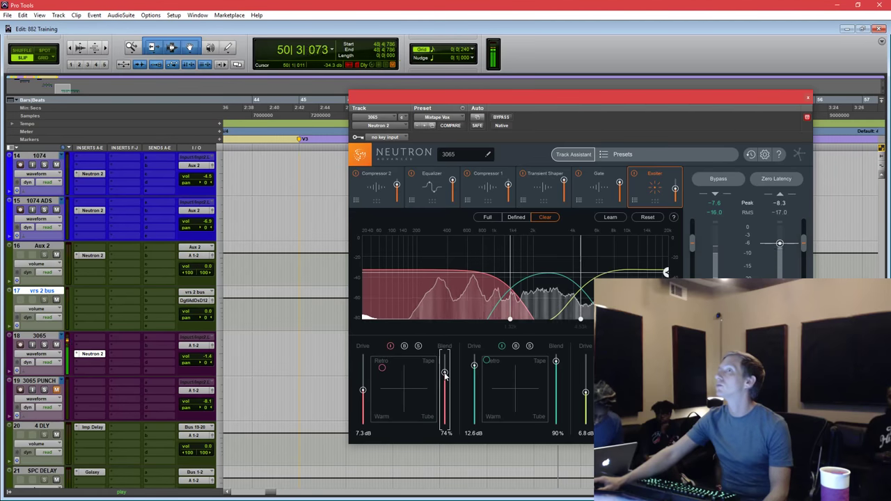
pyautogui.moveTo(362, 392); pyautogui.dragTo(363, 397)
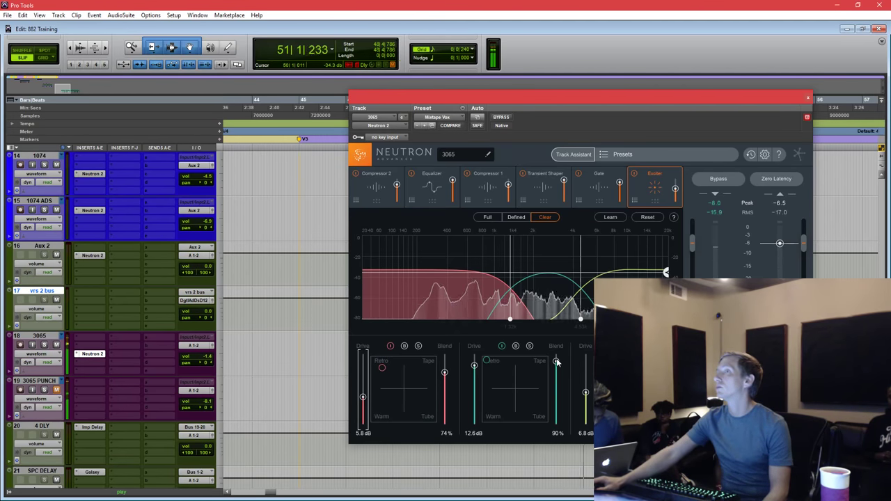
pyautogui.moveTo(556, 361); pyautogui.dragTo(556, 365)
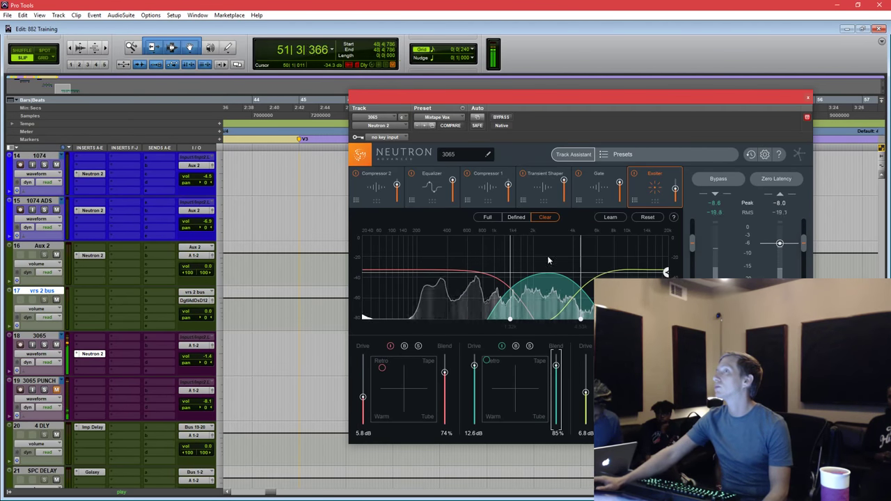
# Fine-tune exciter band 1 blend to 68% after briefly checking the Equalizer module.
pyautogui.click(427, 185)
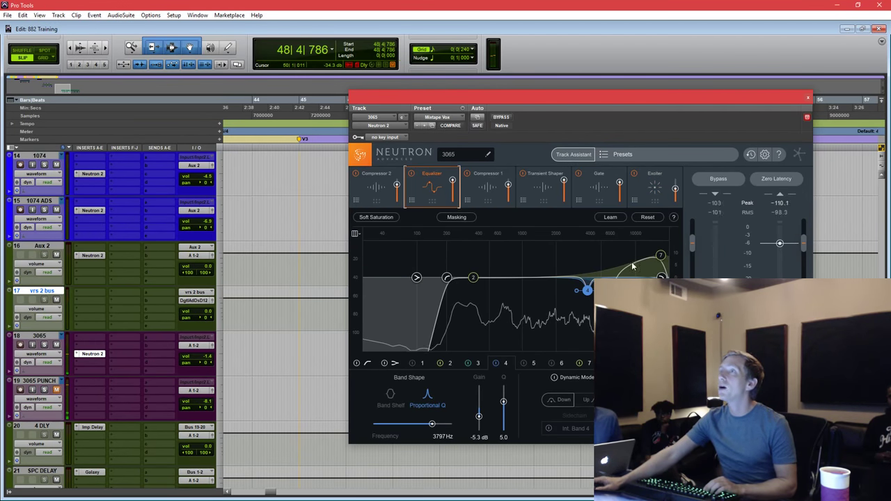
pyautogui.click(655, 186)
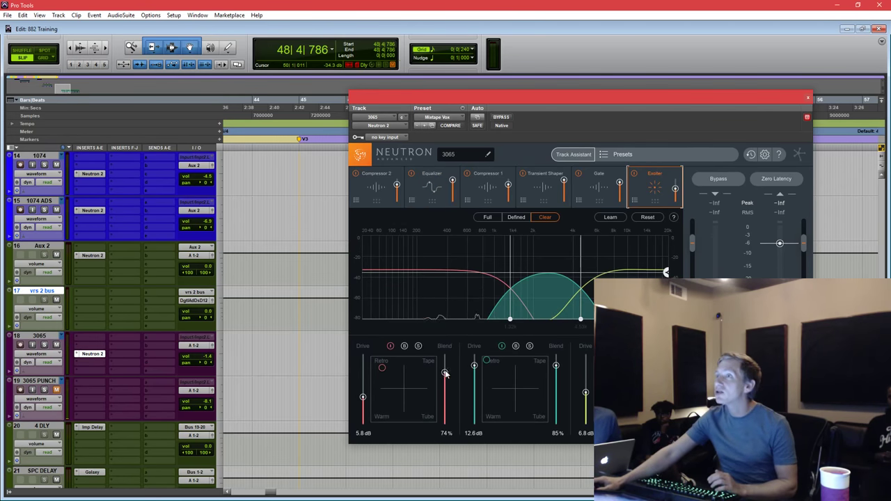
pyautogui.moveTo(446, 374); pyautogui.dragTo(445, 378)
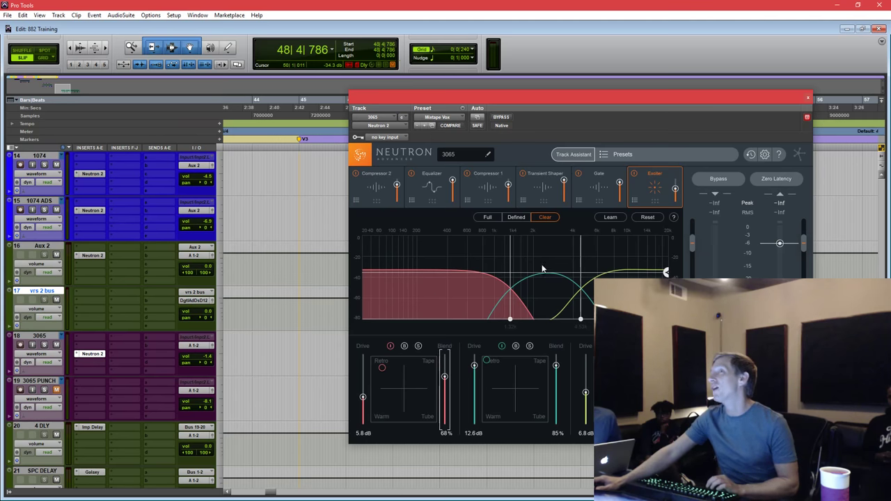
pyautogui.click(435, 186)
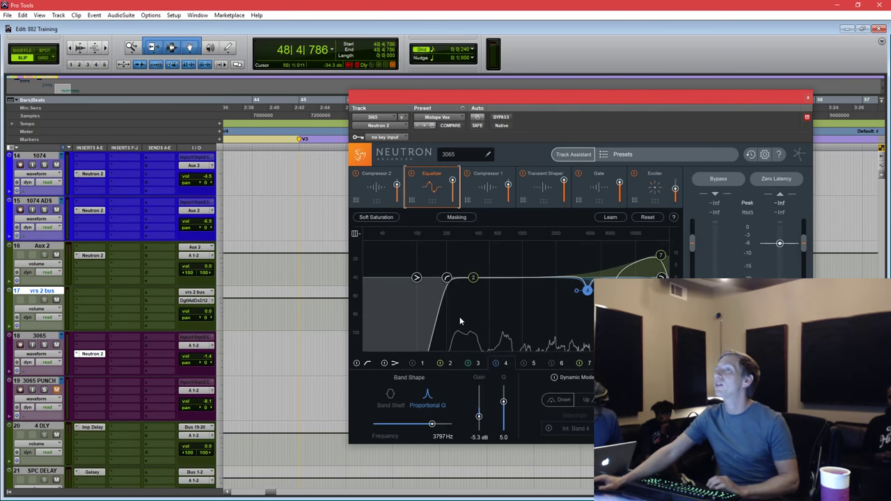
# Make 3065 PUNCH's Neutron EQ band 1 a Pultec low shelf at 151 Hz, -8.9 dB.
pyautogui.click(808, 98)
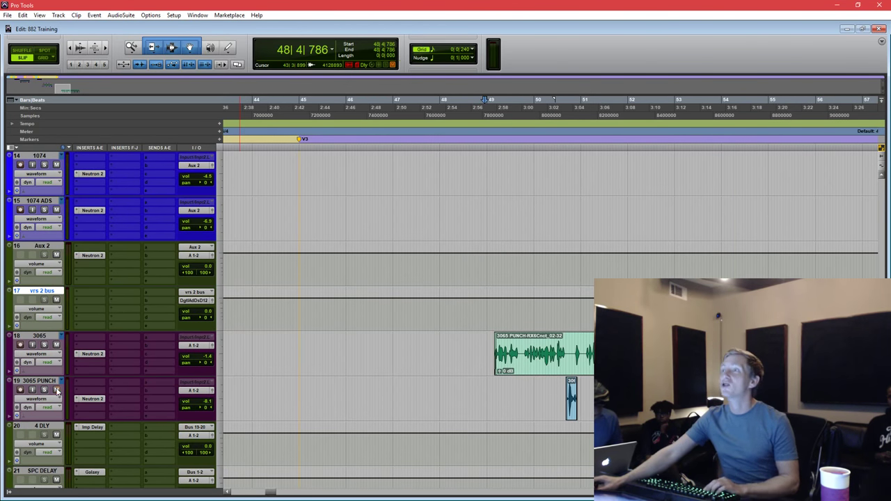
pyautogui.click(550, 314)
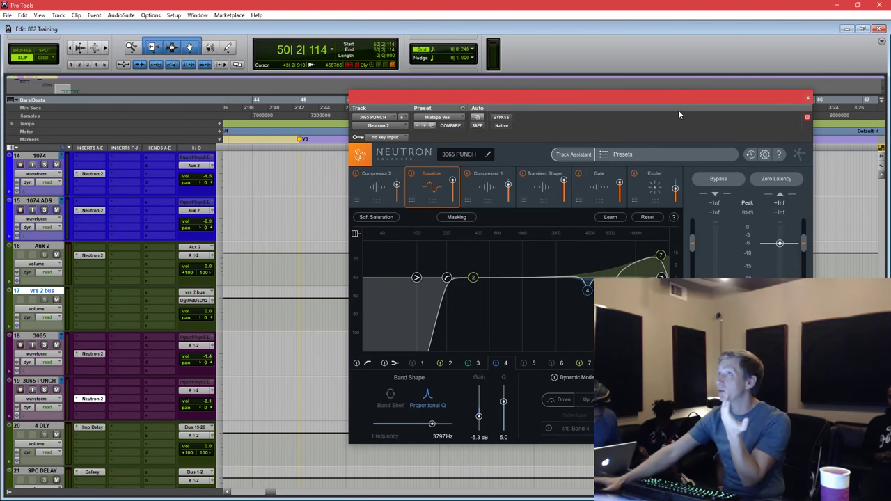
pyautogui.moveTo(682, 105); pyautogui.dragTo(540, 100)
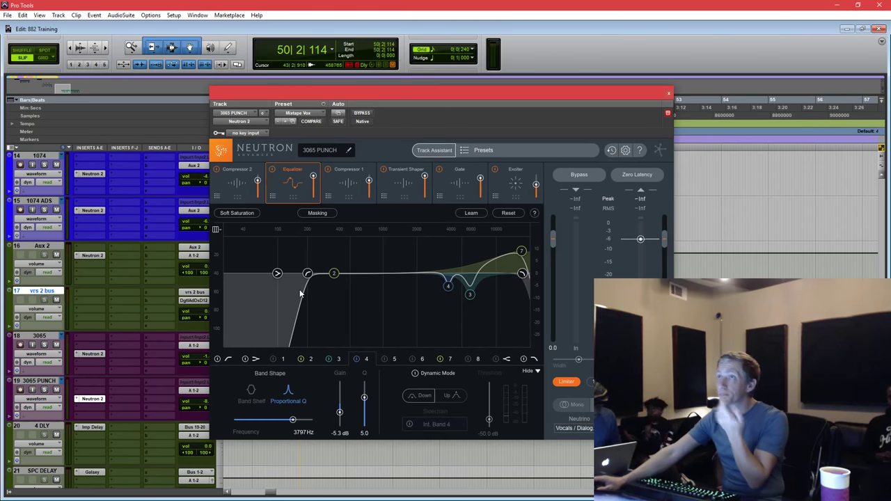
pyautogui.moveTo(277, 274); pyautogui.dragTo(295, 295)
pyautogui.rightClick(324, 285)
pyautogui.click(337, 307)
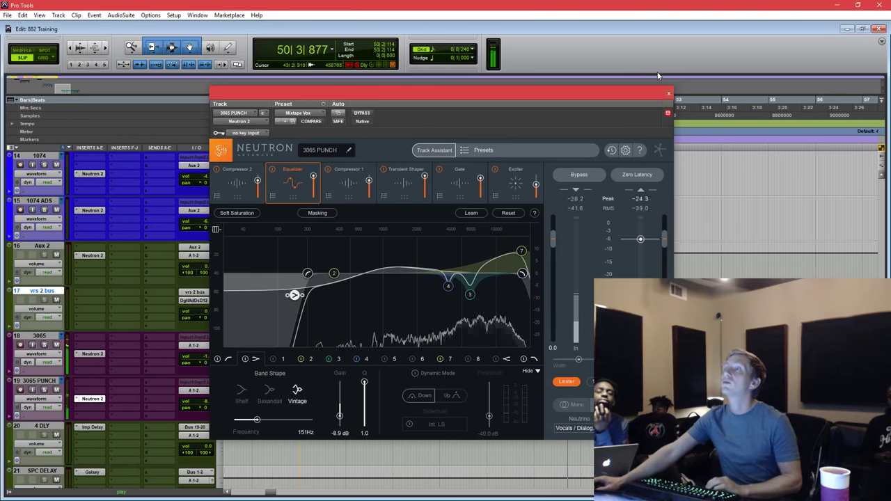
# Close Neutron, stop playback and turn down the 3065 PUNCH track fader.
pyautogui.click(668, 94)
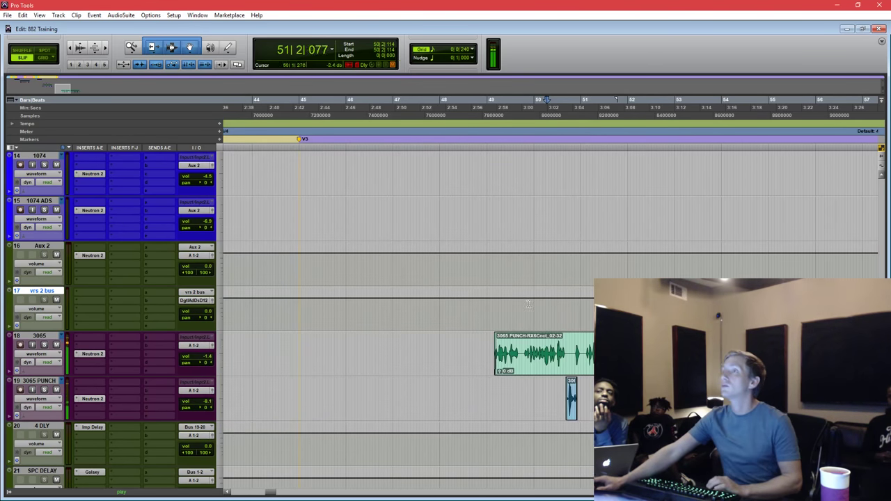
pyautogui.press('space')
pyautogui.moveTo(209, 406); pyautogui.dragTo(211, 387)
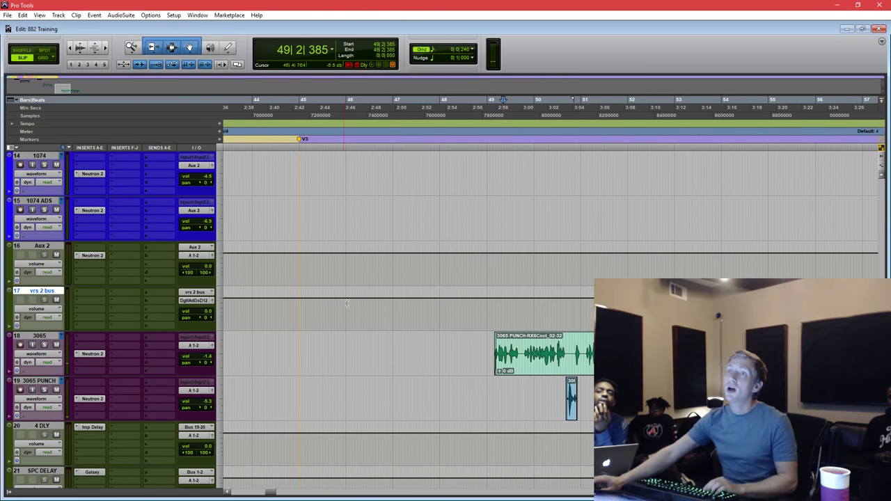
pyautogui.scroll(-5, 515, 310)
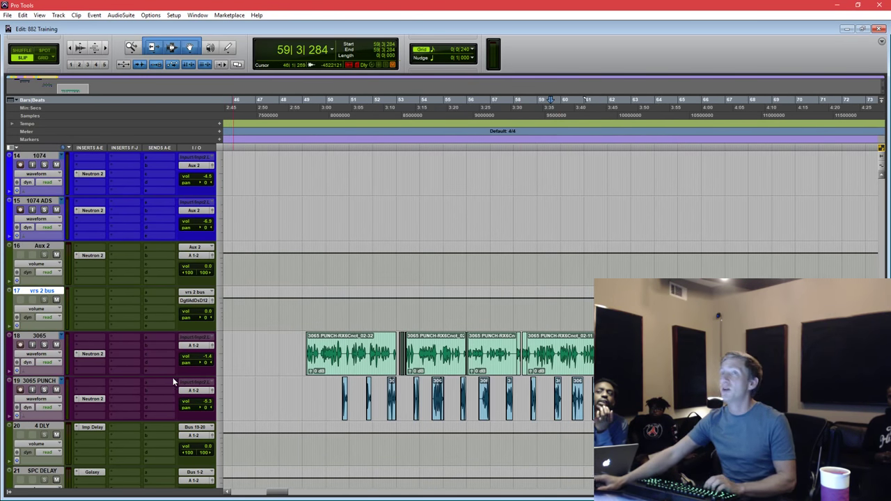
# Route 3065 and 3065 PUNCH to a new aux track '3rd vrs bus', placing PUNCH above it.
pyautogui.click(43, 383)
pyautogui.keyDown('shift'); pyautogui.click(46, 340); pyautogui.keyUp('shift')
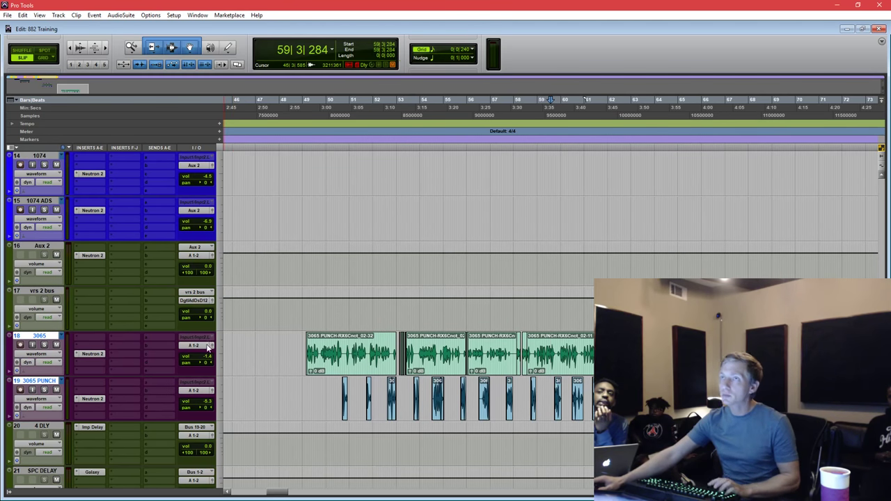
pyautogui.click(208, 349)
pyautogui.click(216, 389)
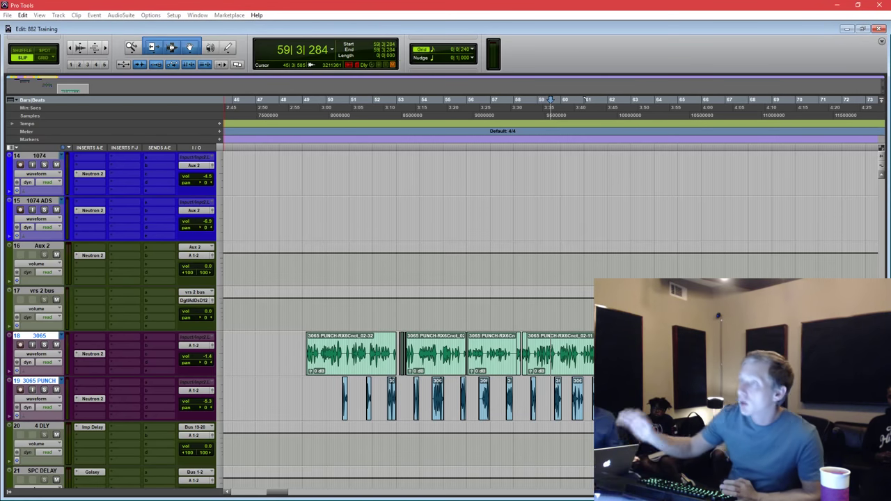
pyautogui.press('Return')
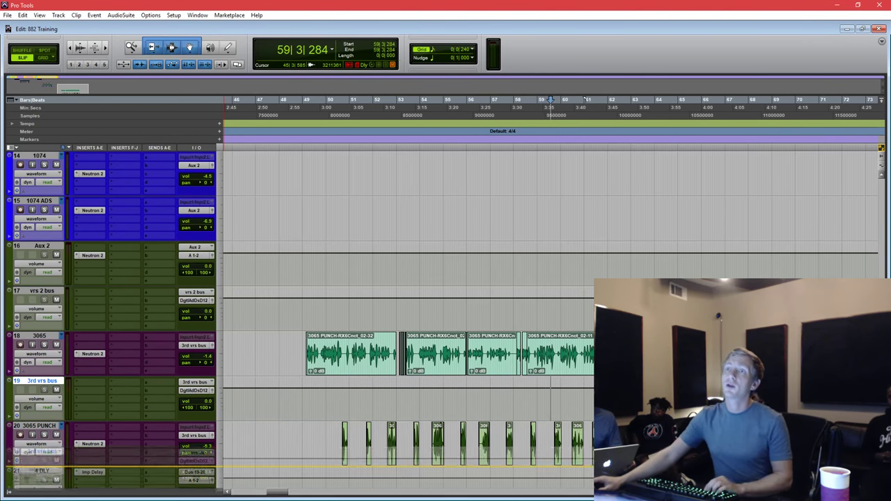
pyautogui.moveTo(39, 425); pyautogui.dragTo(39, 381)
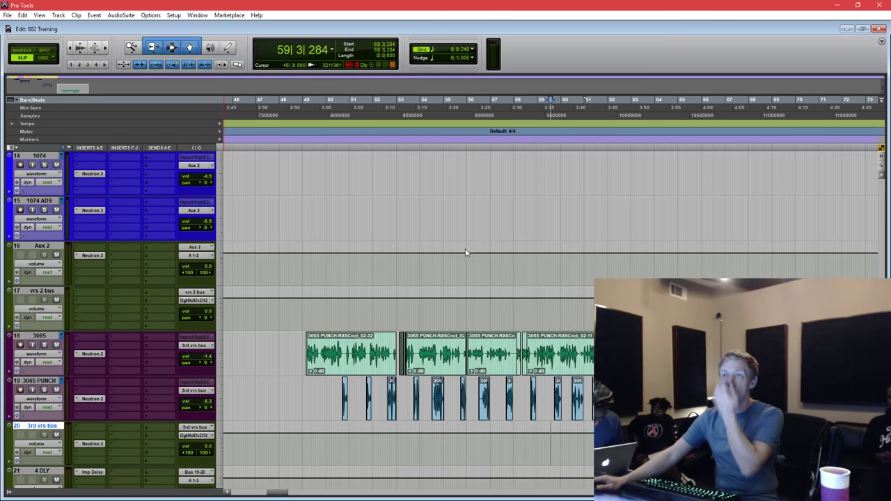
# Open Neutron on 3rd vrs bus, zero the high EQ bands, and show Compressor 1.
pyautogui.click(90, 443)
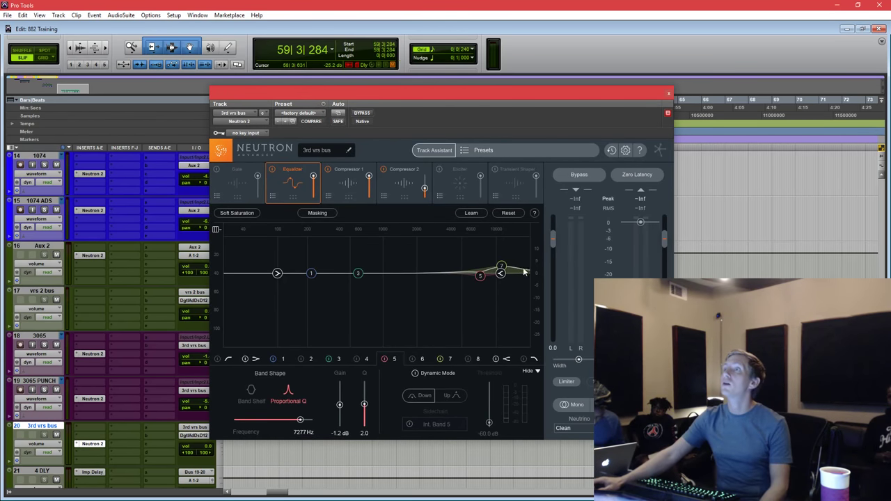
pyautogui.doubleClick(502, 270)
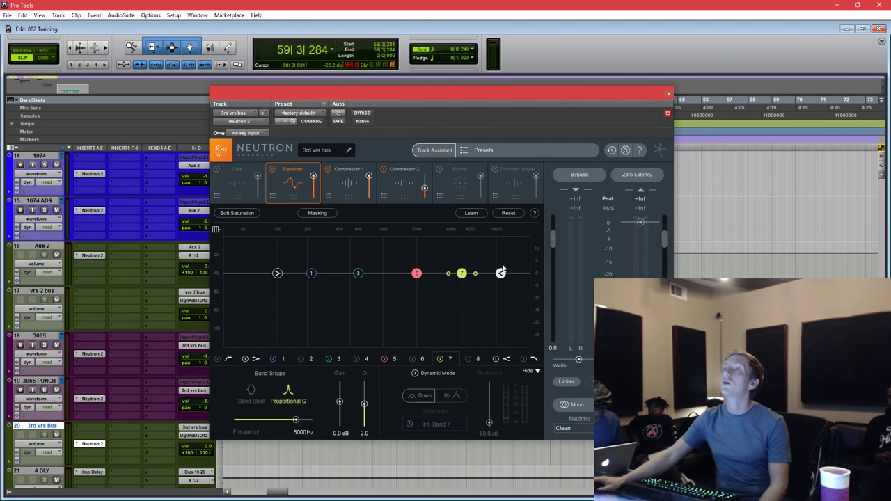
pyautogui.click(353, 182)
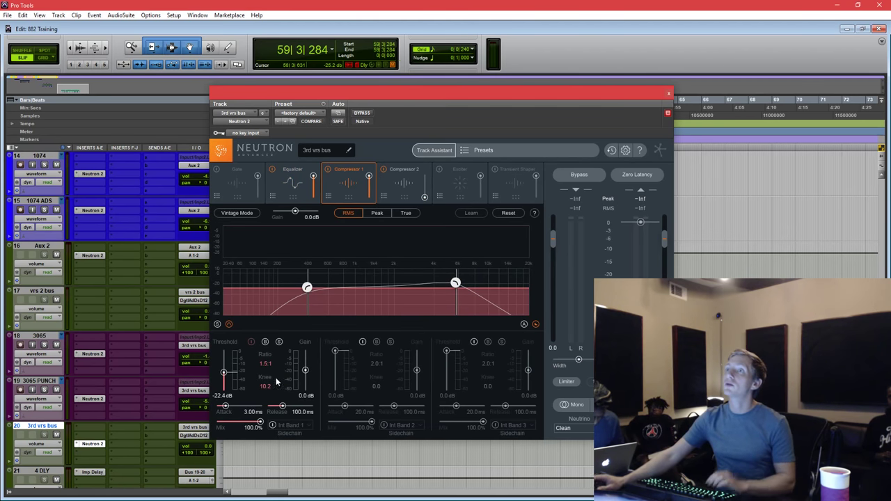
pyautogui.moveTo(382, 88); pyautogui.dragTo(563, 74)
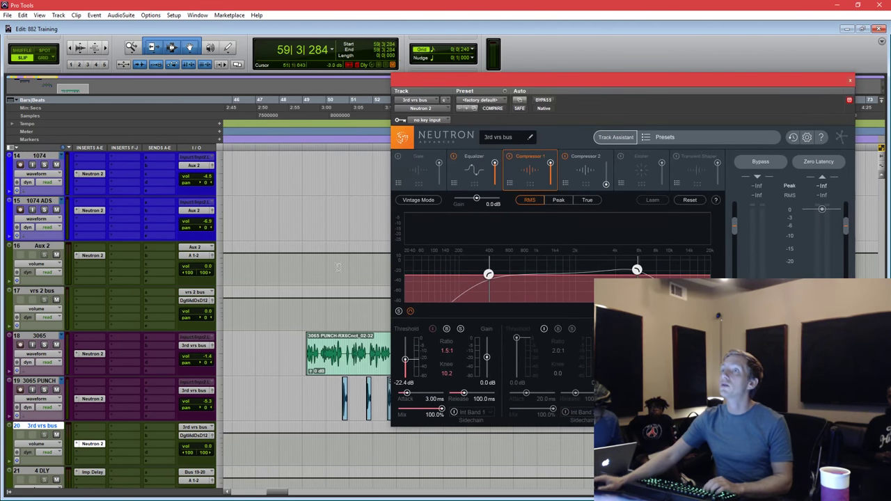
# Play from bar 49 and set Compressor 1's crossover near 3.6 kHz and threshold to -19.3 dB.
pyautogui.click(314, 310)
pyautogui.press('space')
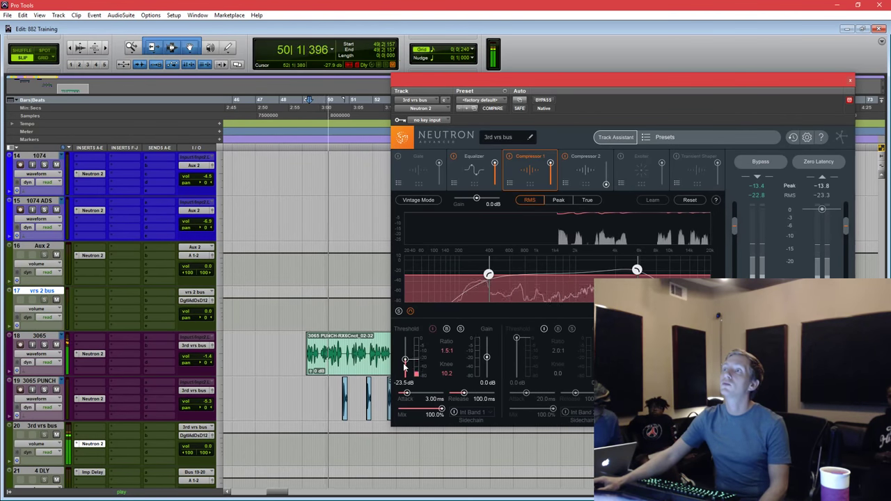
pyautogui.moveTo(637, 270); pyautogui.dragTo(610, 271)
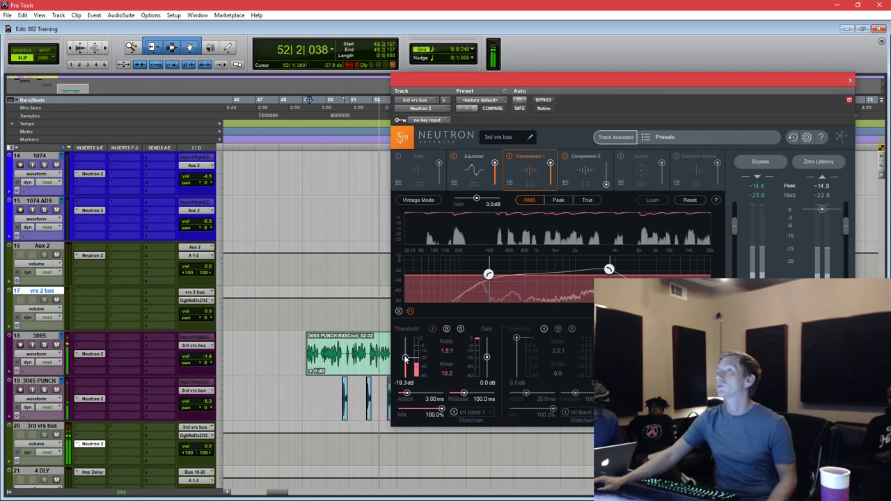
pyautogui.moveTo(405, 362); pyautogui.dragTo(406, 359)
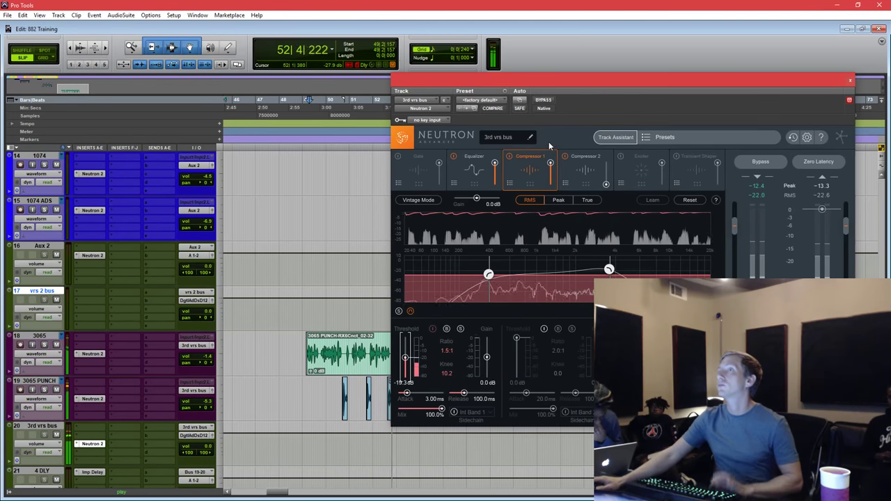
pyautogui.moveTo(597, 84); pyautogui.dragTo(624, 76)
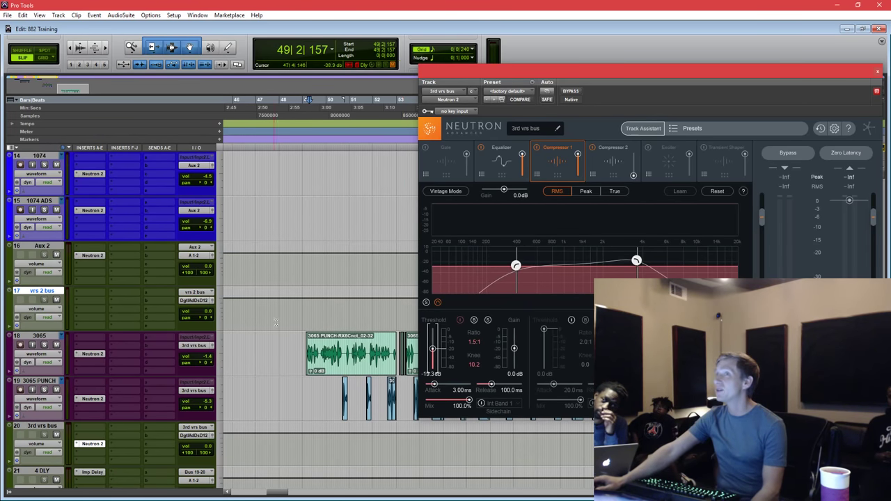
pyautogui.click(304, 317)
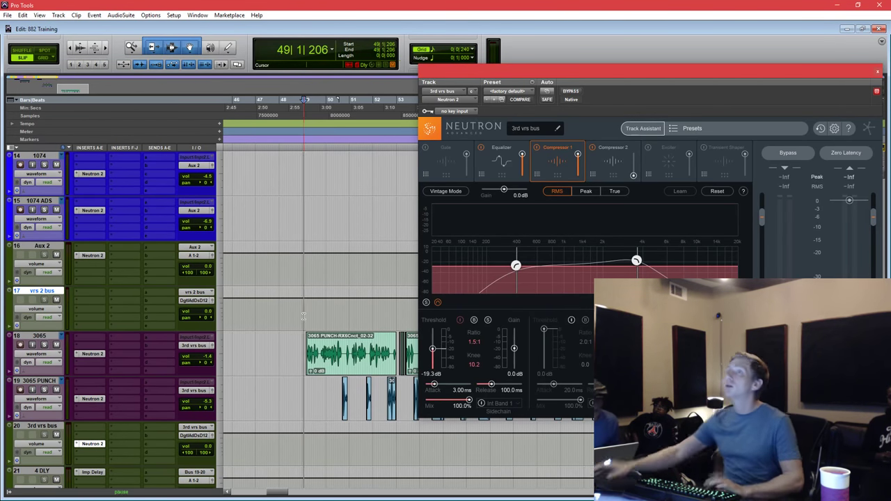
pyautogui.press('space')
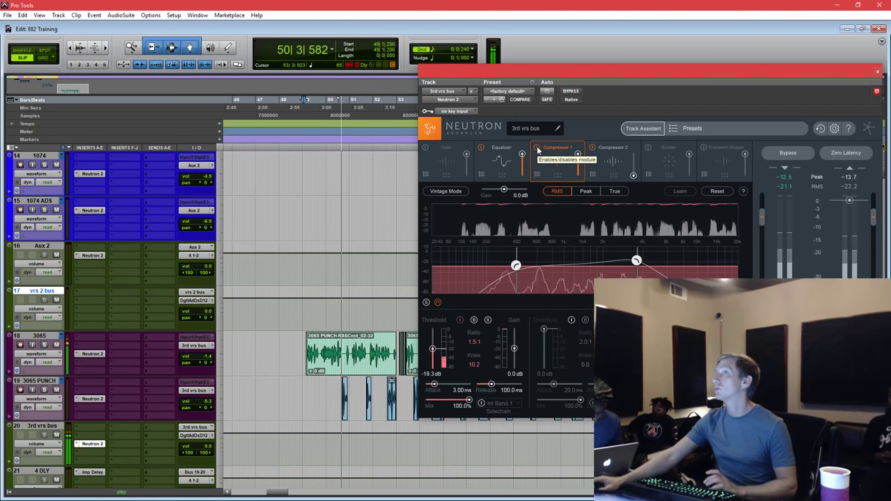
# Compare playback with Compressor 1 bypassed and active, leaving it enabled.
pyautogui.press('space')
pyautogui.click(538, 149)
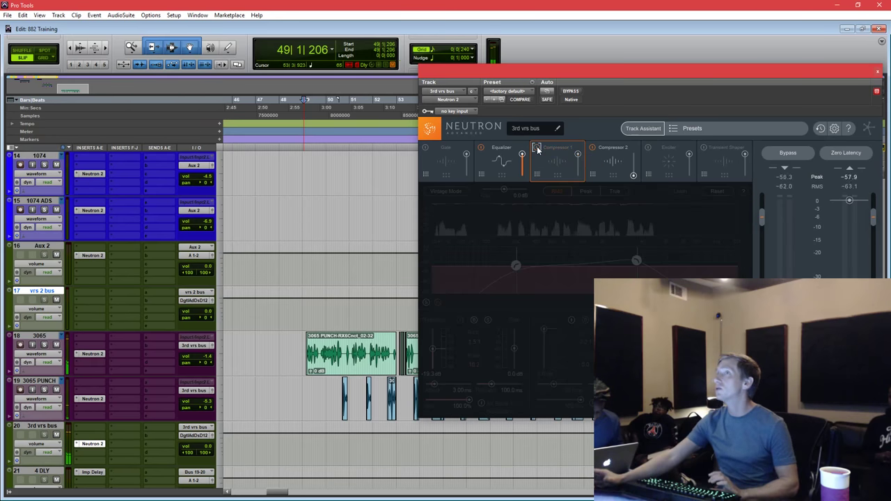
pyautogui.press('space')
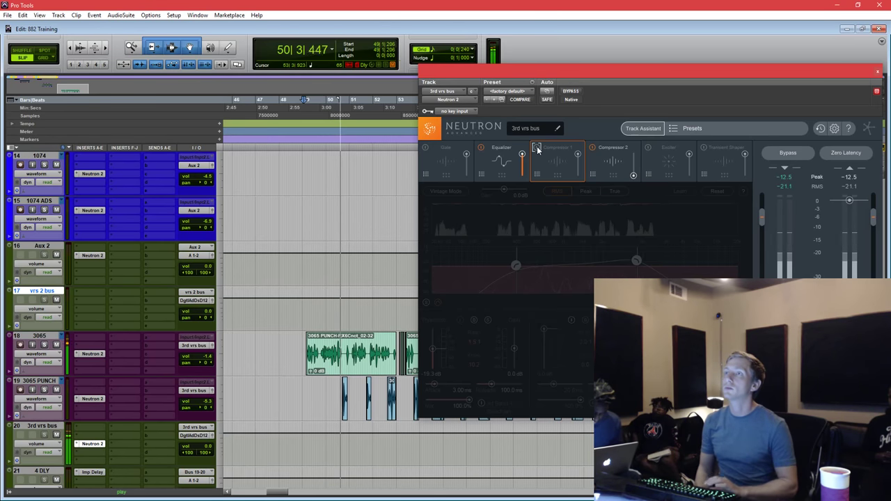
pyautogui.press('space')
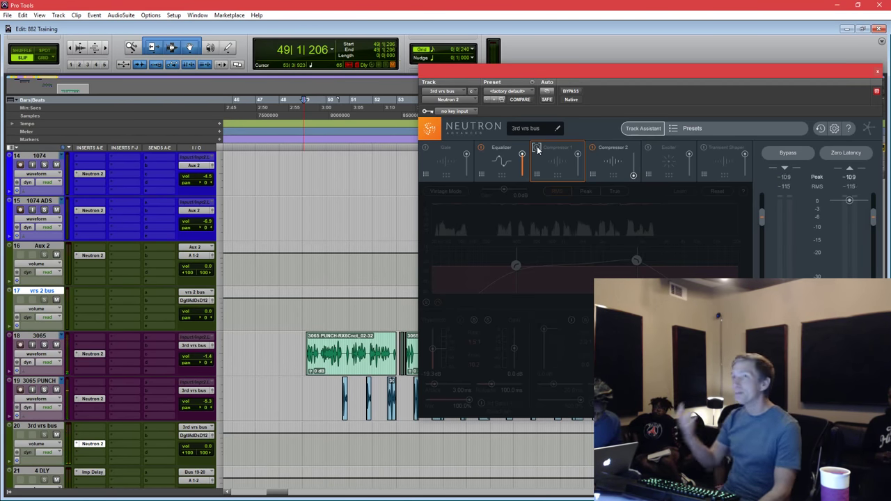
pyautogui.click(537, 149)
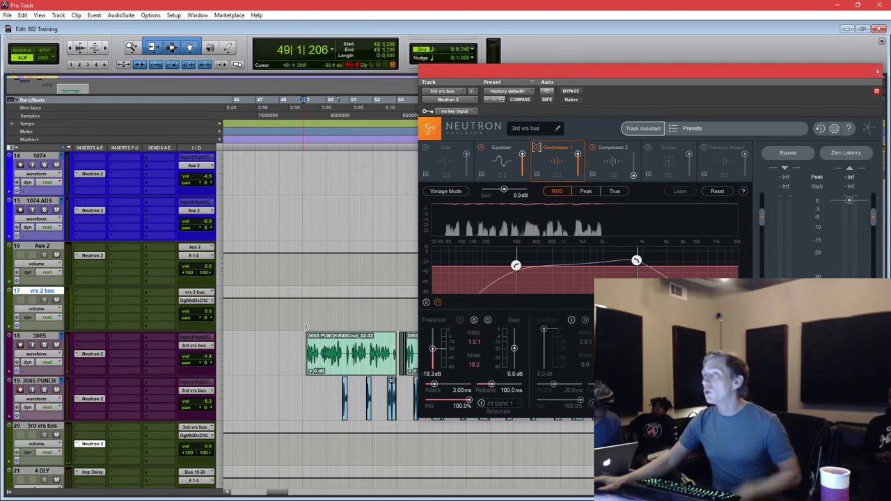
pyautogui.press('space')
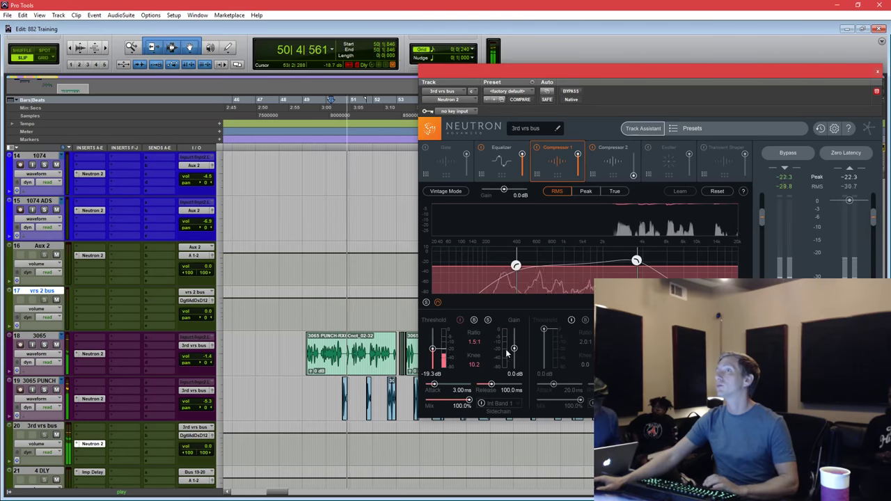
pyautogui.press('space')
# Play from around bar 50, then stop with the play position at 49|2|613.
pyautogui.click(335, 313)
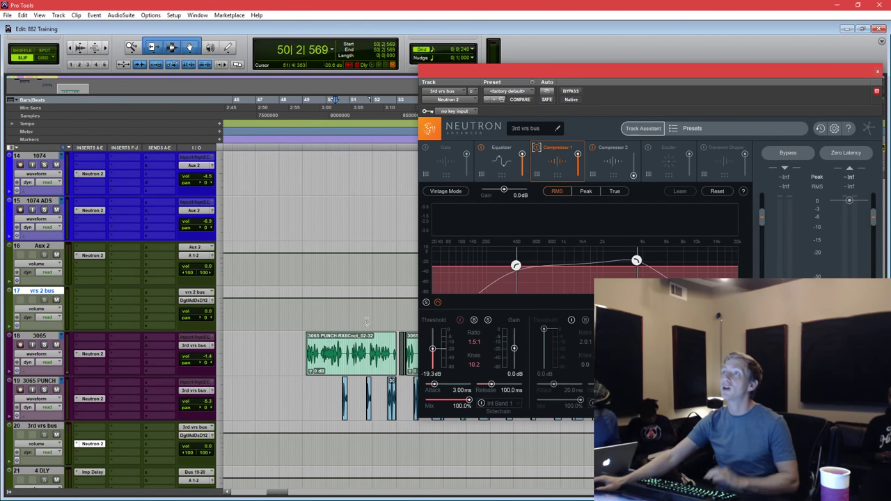
pyautogui.press('space')
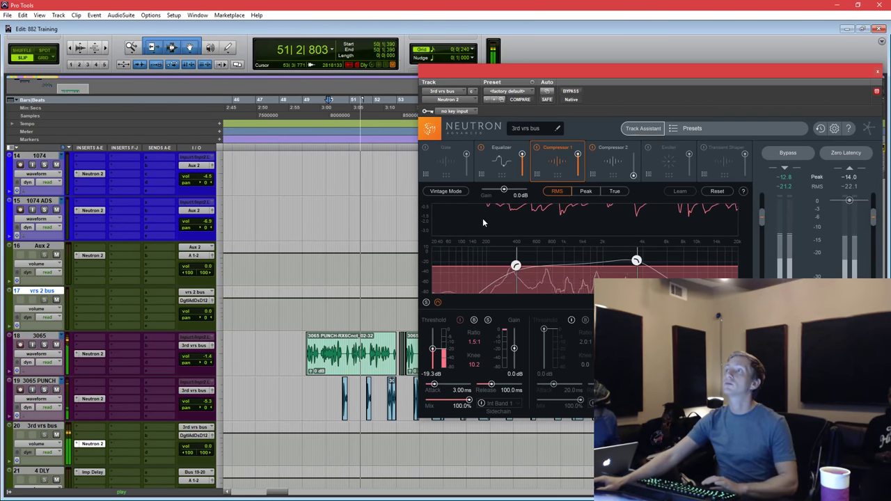
pyautogui.click(312, 318)
pyautogui.press('space')
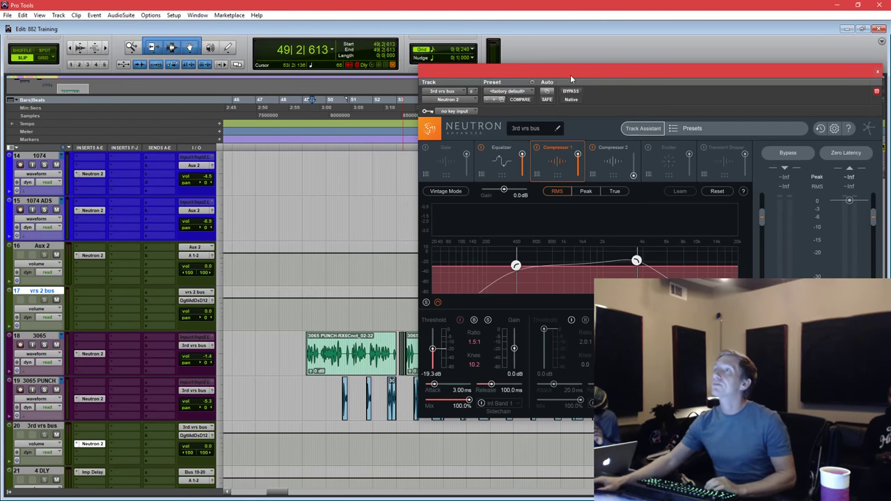
pyautogui.moveTo(571, 78); pyautogui.dragTo(549, 78)
# Lower Compressor 2's crossover to about 265 Hz and audition the result.
pyautogui.click(583, 161)
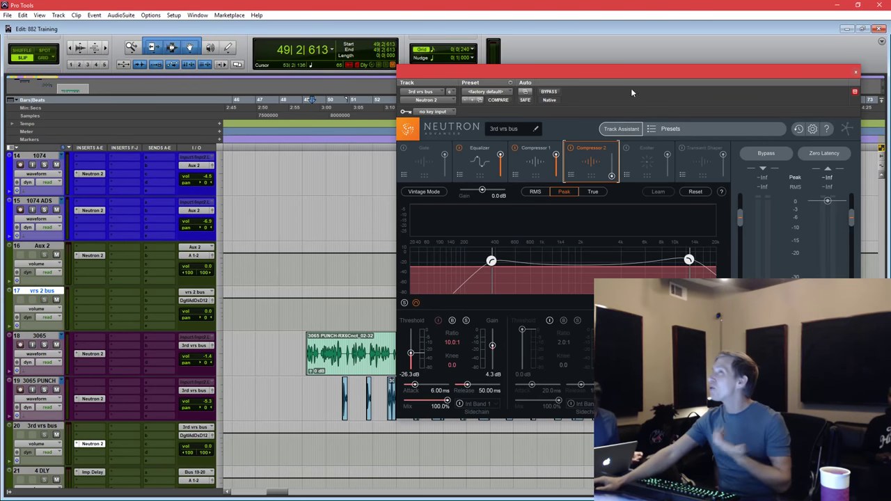
pyautogui.moveTo(633, 76); pyautogui.dragTo(606, 95)
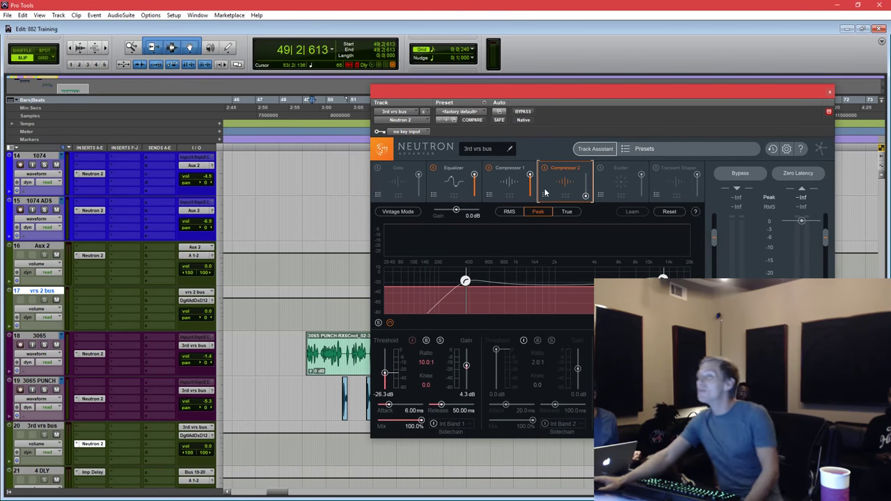
pyautogui.moveTo(466, 282); pyautogui.dragTo(450, 281)
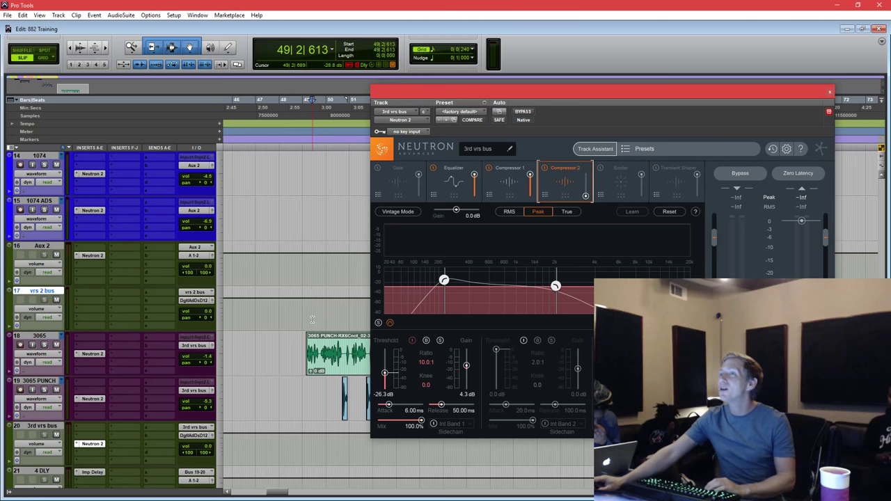
pyautogui.press('space')
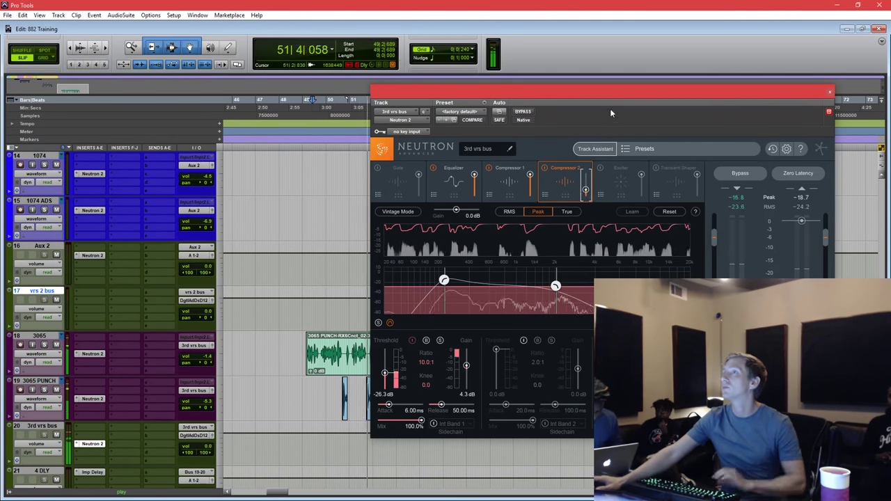
pyautogui.press('space')
# Play from bar 49 and A/B Compressor 2's bypass, leaving it enabled.
pyautogui.moveTo(305, 316); pyautogui.dragTo(366, 362)
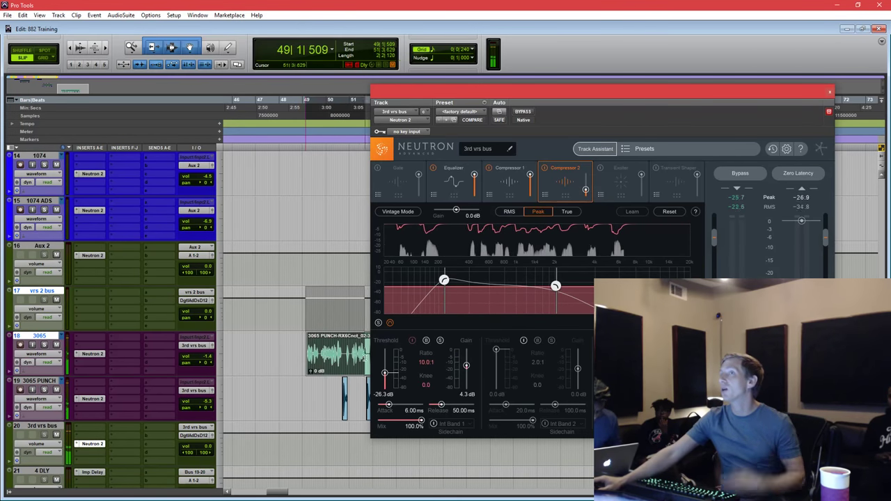
pyautogui.click(304, 319)
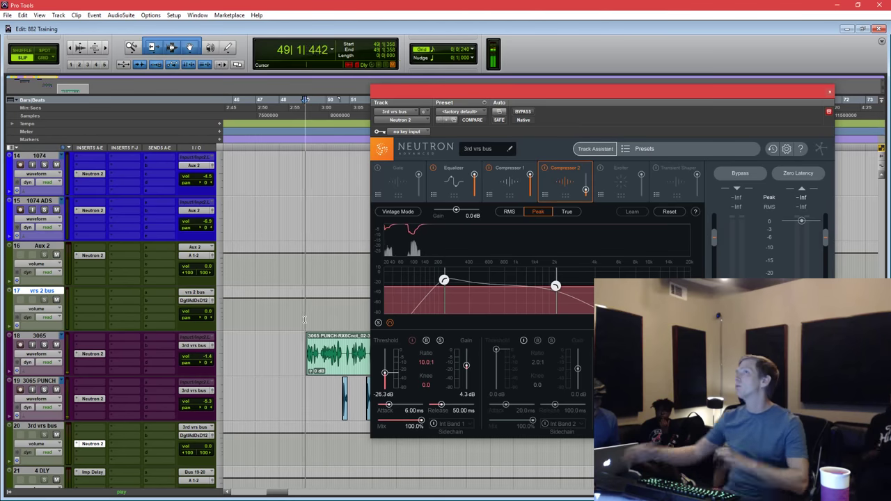
pyautogui.press('space')
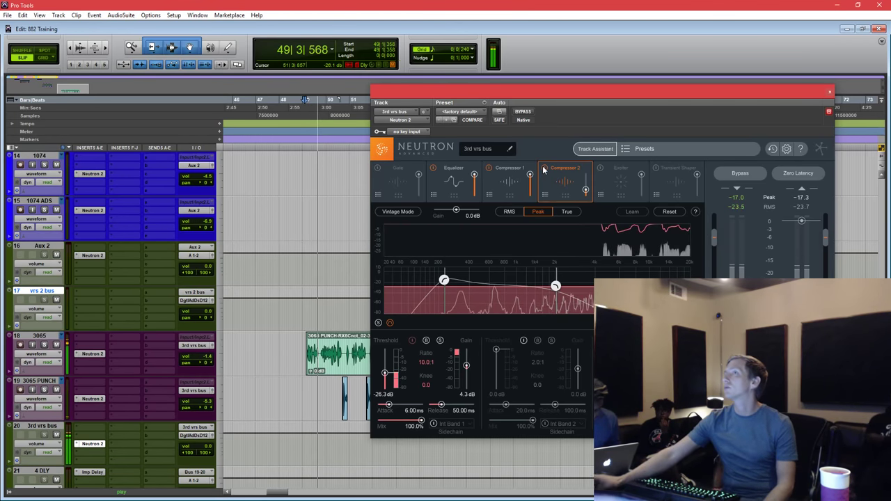
pyautogui.click(545, 170)
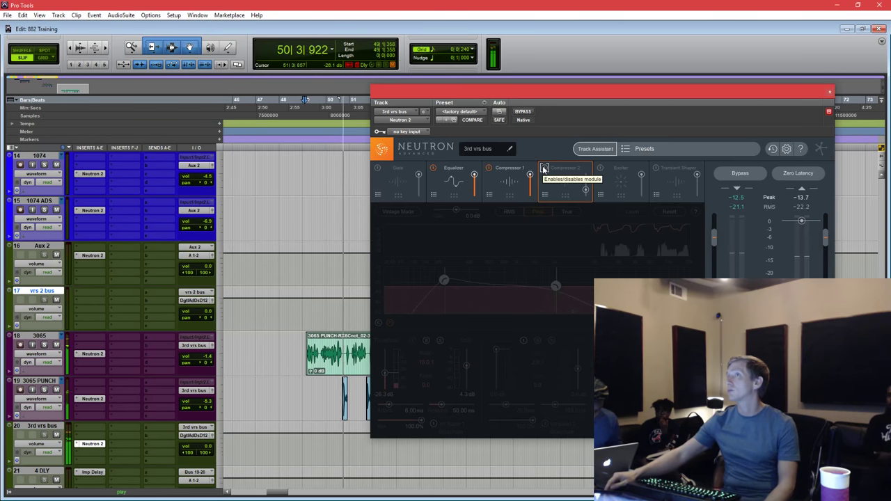
pyautogui.click(545, 169)
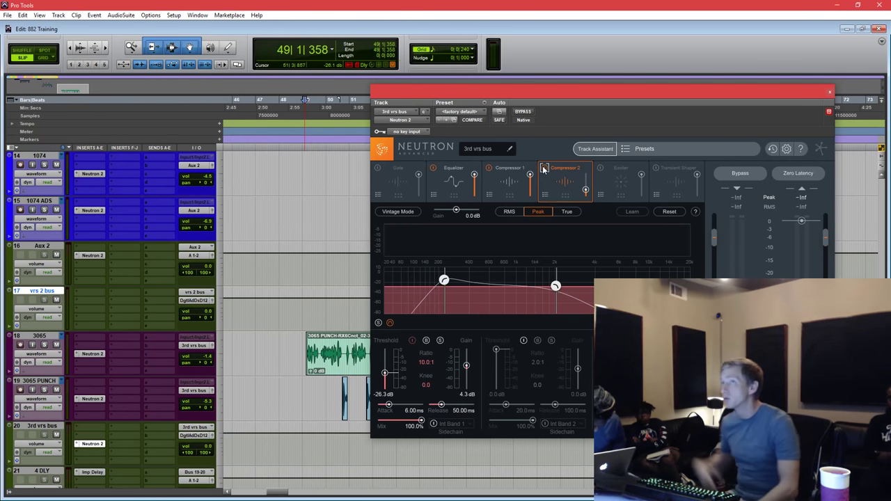
# Close Neutron, show the whole song, and hide the vrs bus track.
pyautogui.click(829, 92)
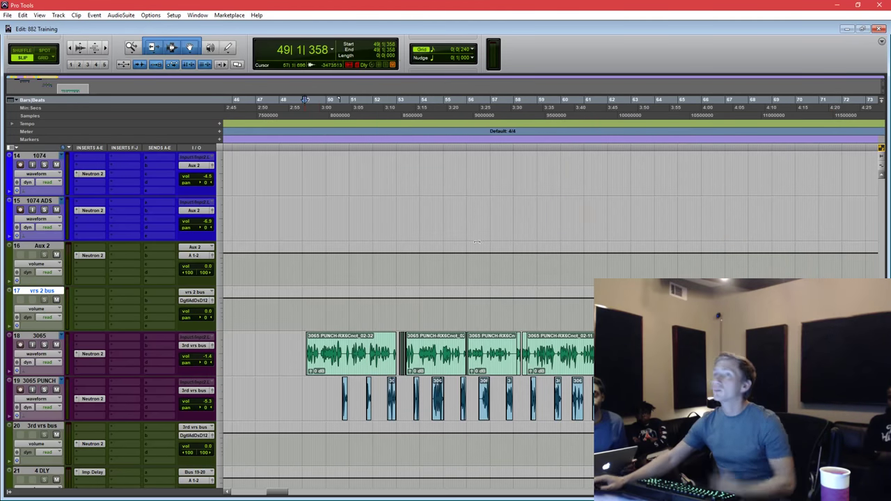
pyautogui.hotkey('ctrl', '[')
pyautogui.hotkey('ctrl', '[')
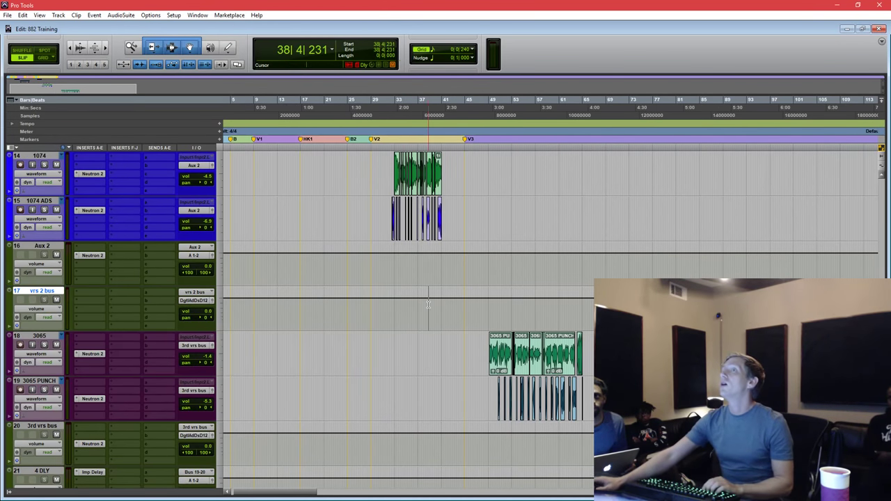
pyautogui.scroll(5, 428, 304)
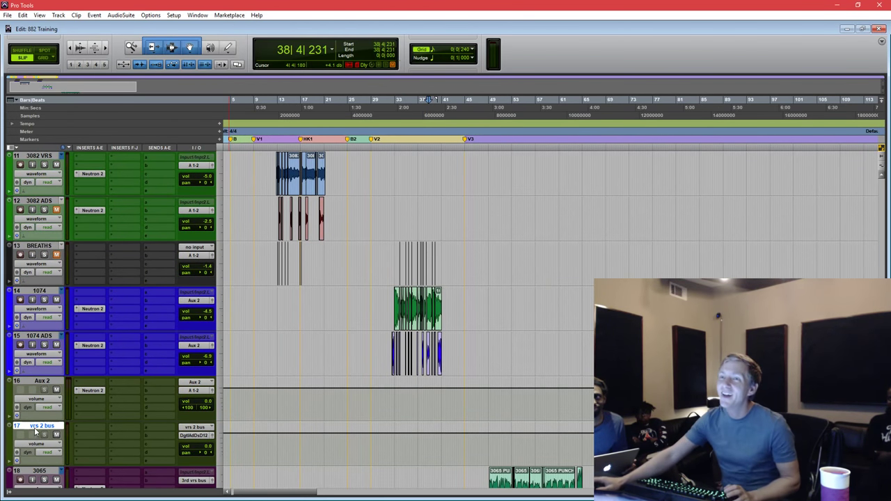
pyautogui.rightClick(40, 426)
pyautogui.click(74, 304)
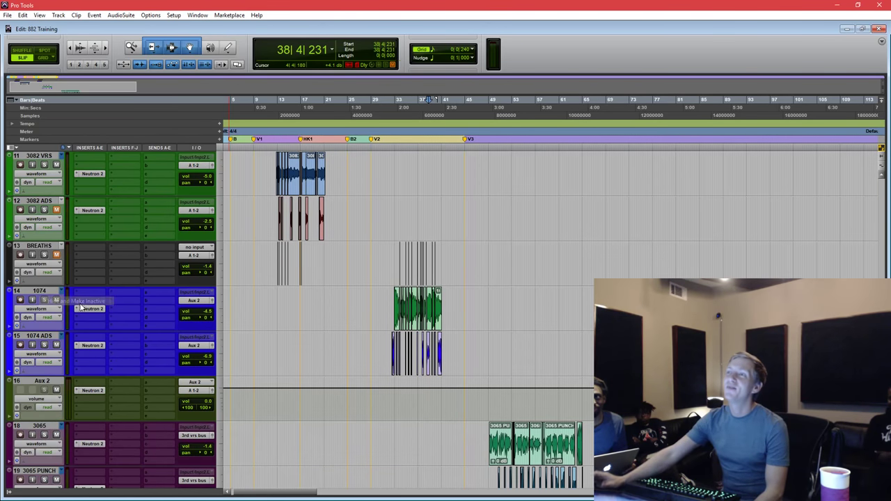
pyautogui.scroll(-3, 46, 382)
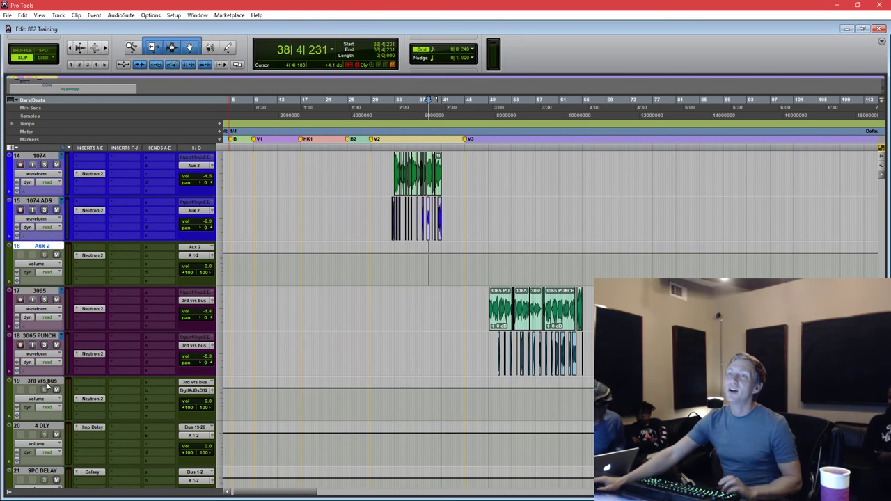
# Add a send to Bus 17-18 and raise it to -29.7 dB while playing from bar 49.
pyautogui.click(46, 382)
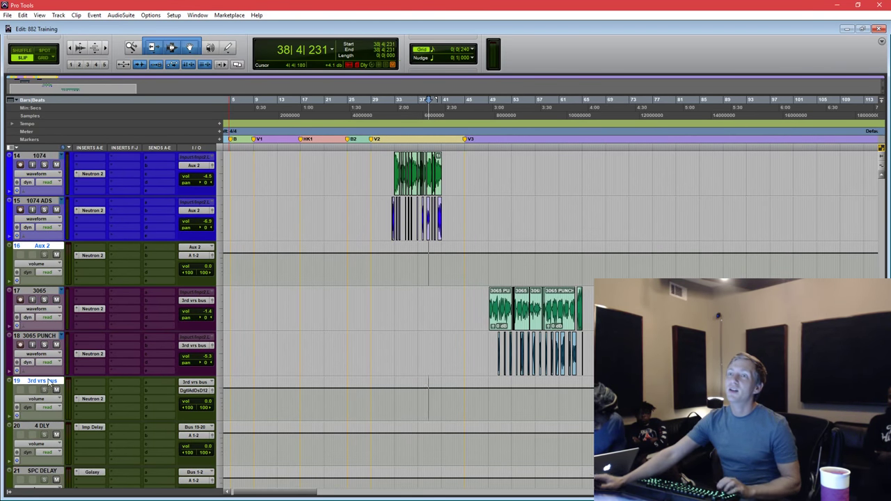
pyautogui.click(157, 255)
pyautogui.moveTo(179, 312)
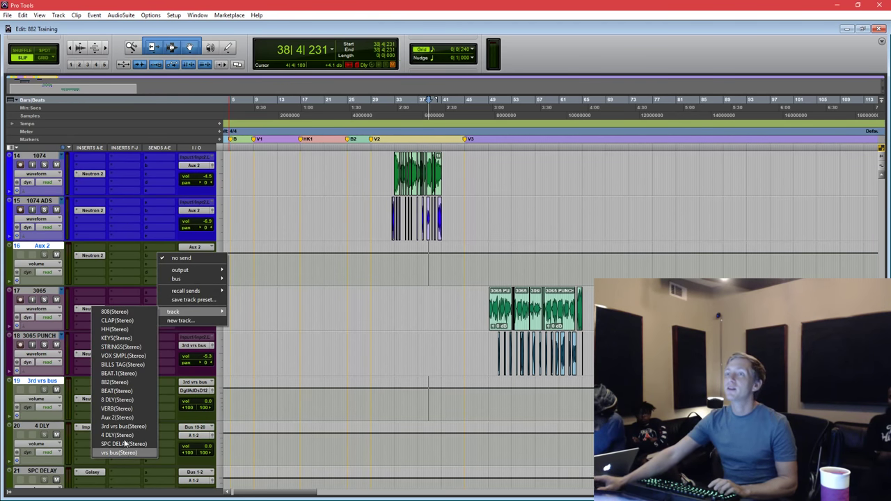
pyautogui.click(129, 401)
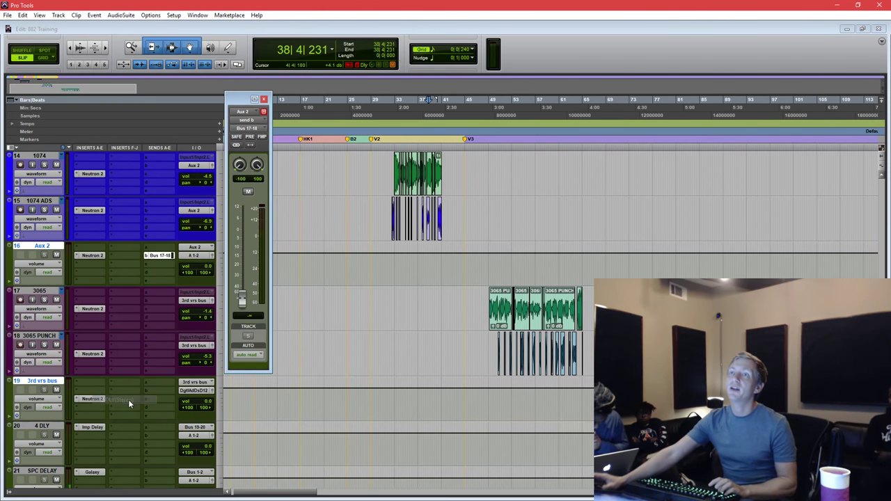
pyautogui.click(489, 265)
pyautogui.press('space')
pyautogui.moveTo(242, 300); pyautogui.dragTo(242, 285)
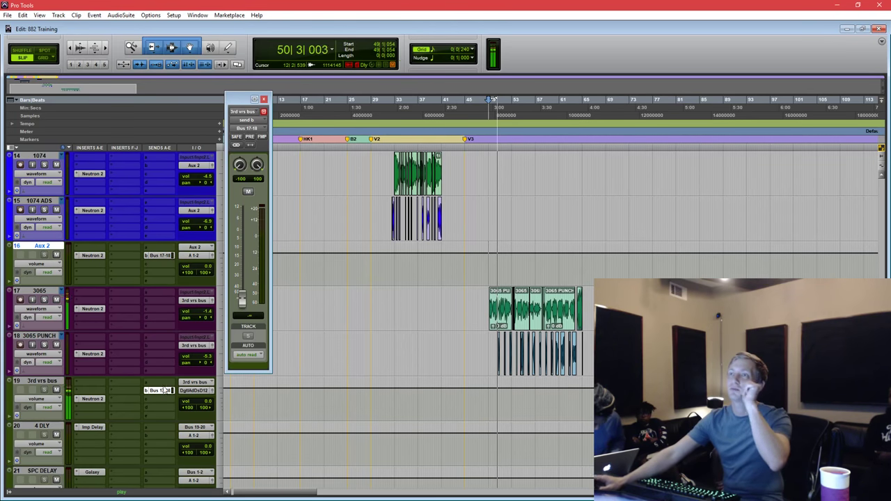
pyautogui.moveTo(242, 286); pyautogui.dragTo(243, 281)
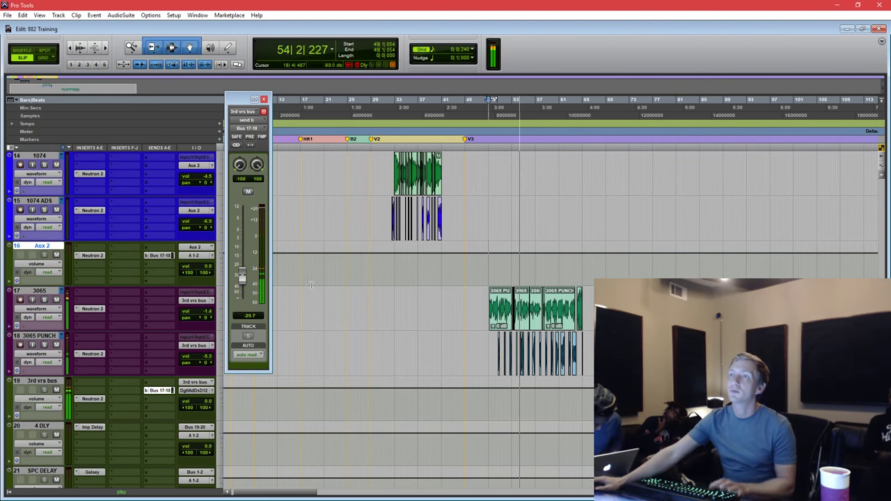
pyautogui.press('space')
# Select the timeline range covering the 3065 PUNCH clips.
pyautogui.click(311, 308)
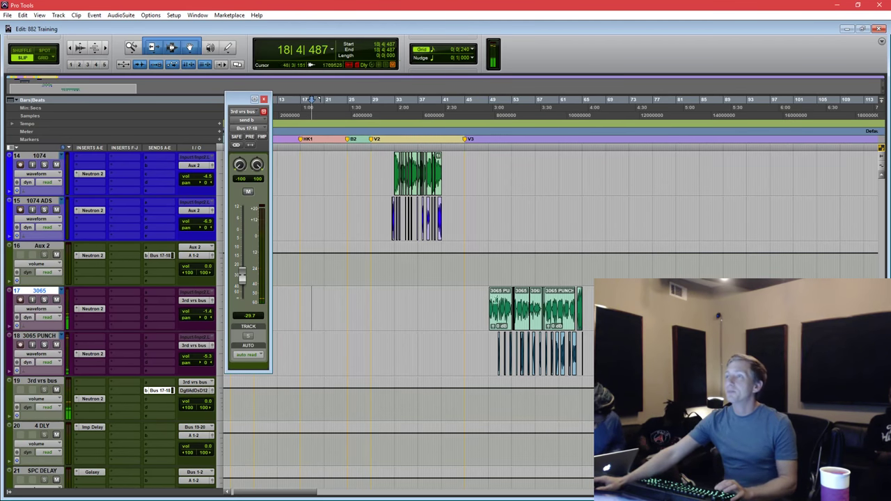
pyautogui.moveTo(487, 354); pyautogui.dragTo(593, 345)
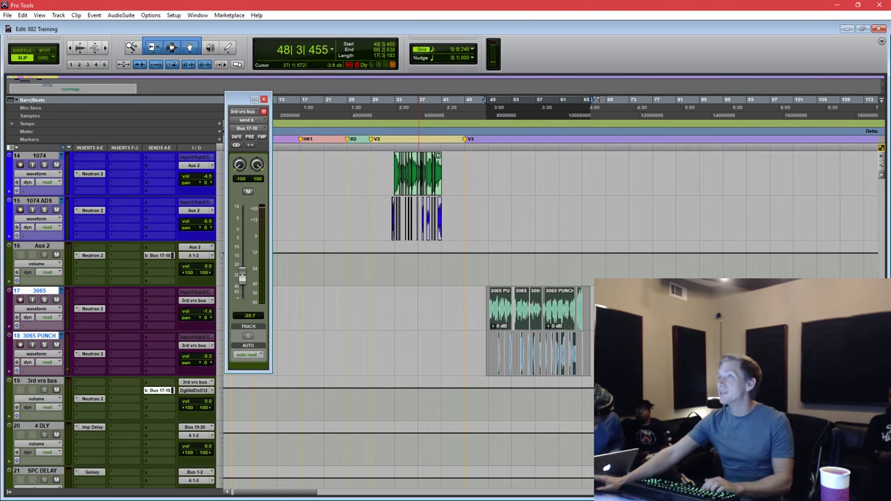
pyautogui.scroll(-2, 125, 380)
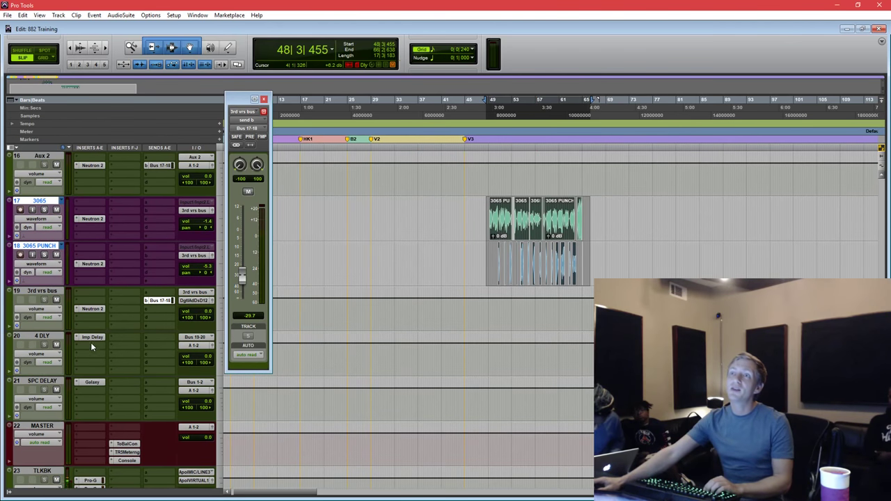
# Move the 8 DLY track below the 3rd vrs bus.
pyautogui.click(92, 346)
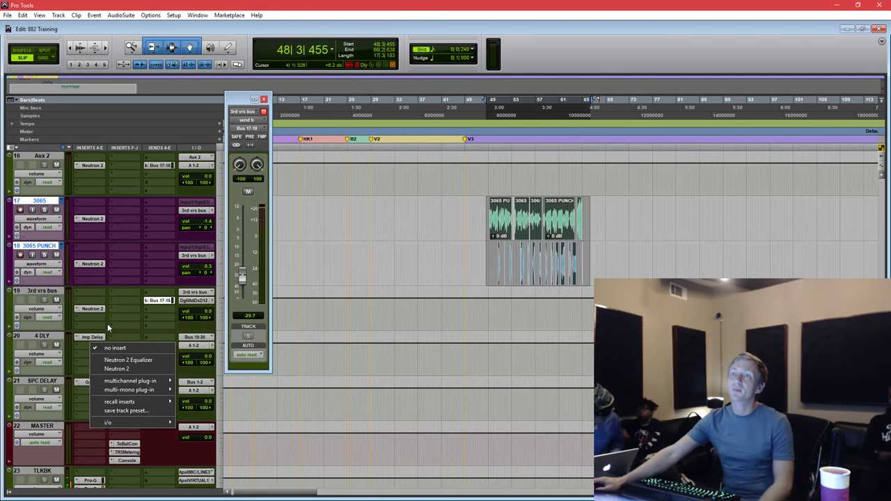
pyautogui.scroll(12, 321, 227)
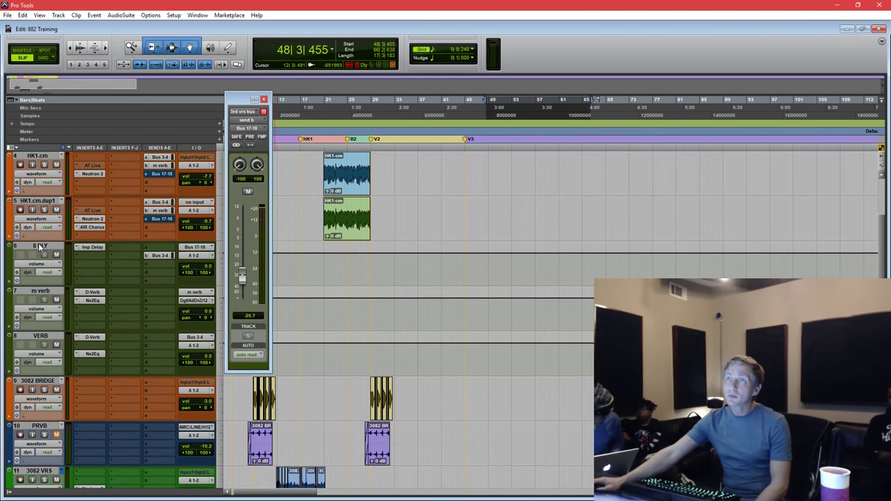
pyautogui.scroll(-14, 39, 243)
pyautogui.scroll(8, 135, 184)
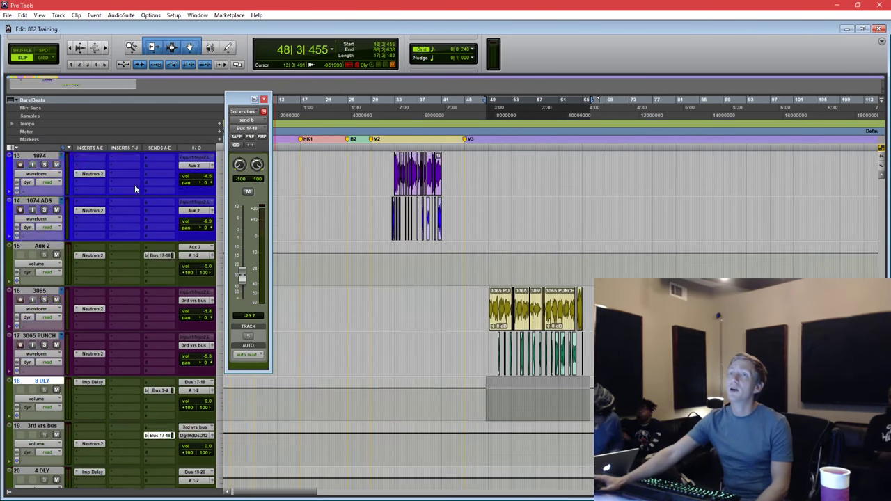
pyautogui.scroll(2, 135, 185)
pyautogui.scroll(-2, 54, 364)
pyautogui.moveTo(48, 386); pyautogui.dragTo(40, 453)
pyautogui.scroll(-2, 101, 395)
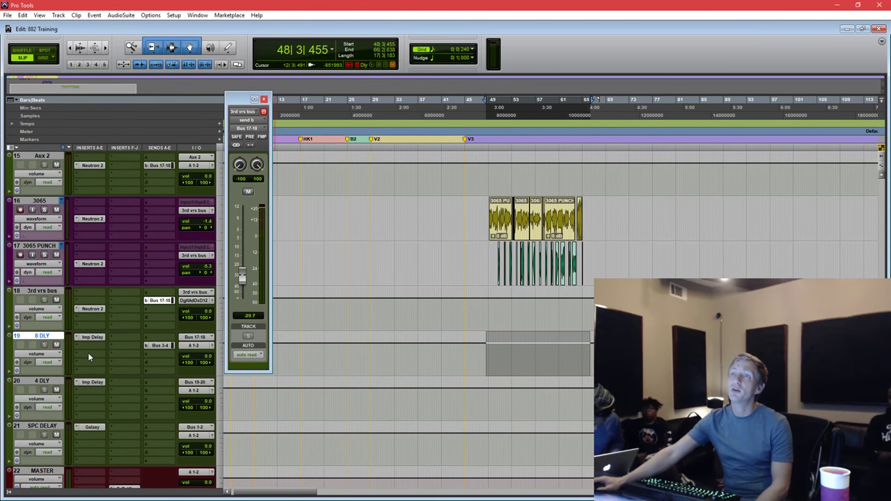
# Insert Neutron 2 Equalizer on 8 DLY with its key input set to Bus 20.
pyautogui.click(88, 352)
pyautogui.click(144, 367)
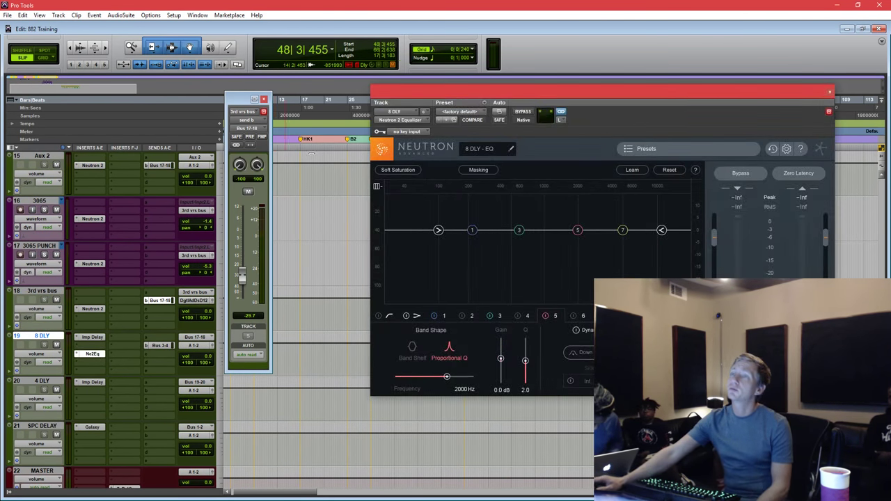
pyautogui.moveTo(486, 95); pyautogui.dragTo(423, 116)
pyautogui.click(386, 133)
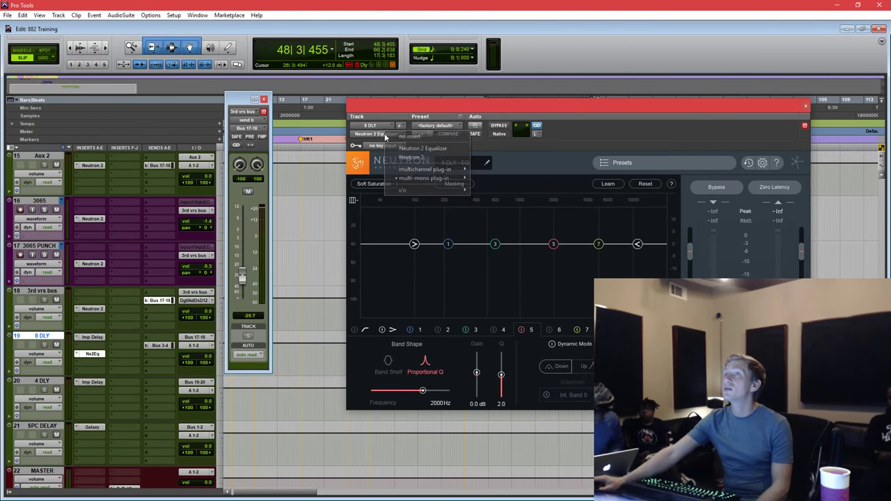
pyautogui.moveTo(415, 170)
pyautogui.moveTo(367, 170)
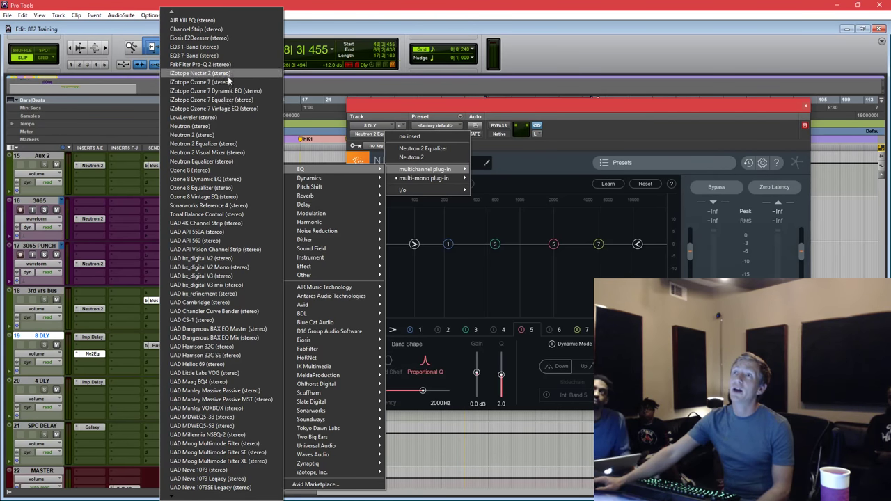
pyautogui.click(230, 144)
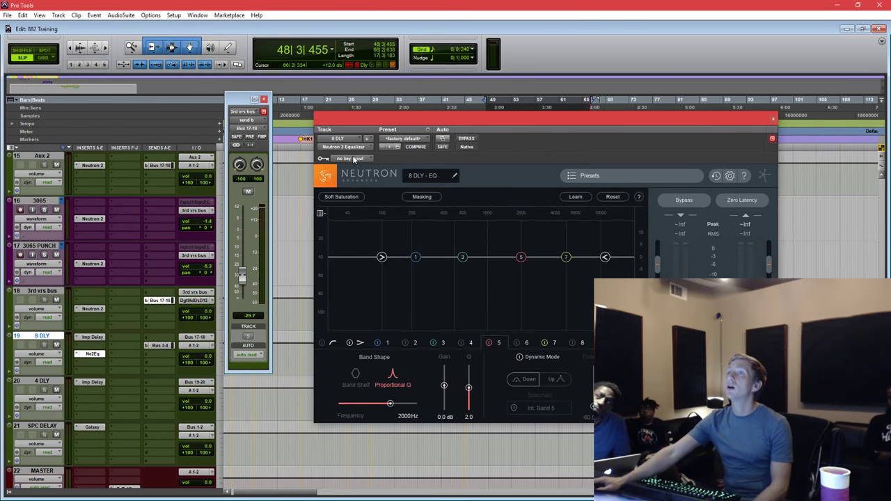
pyautogui.click(354, 159)
pyautogui.moveTo(379, 182)
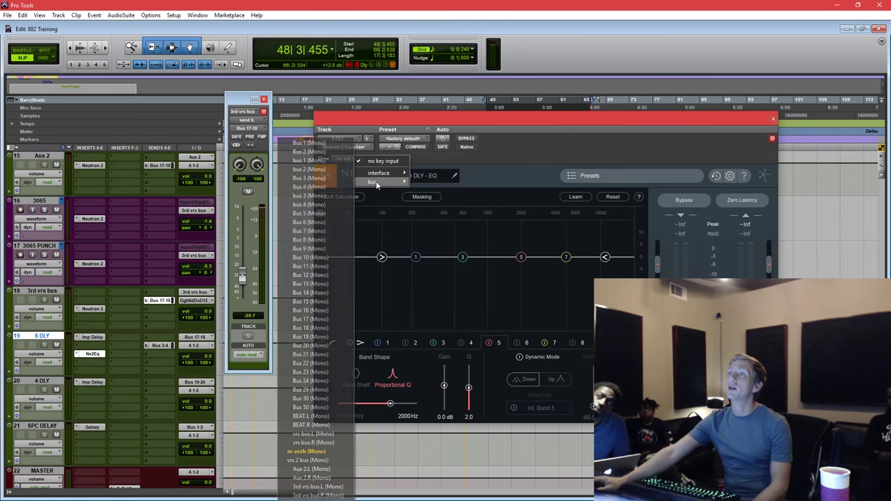
pyautogui.click(323, 346)
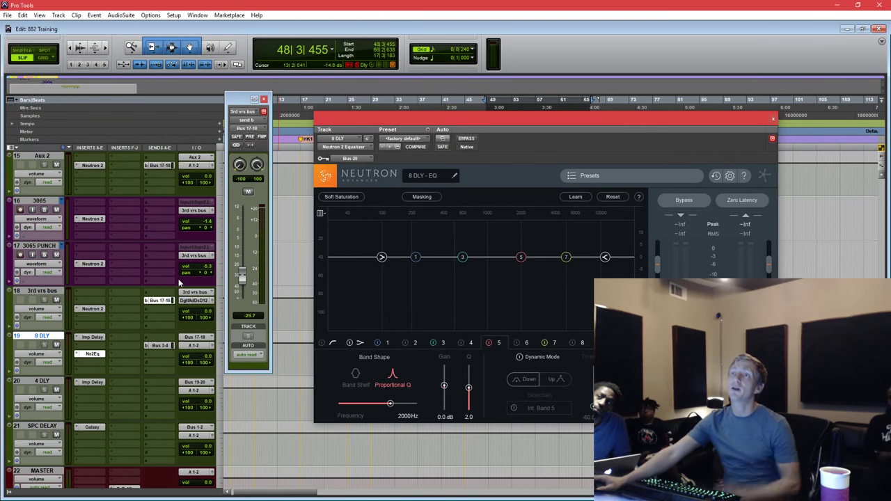
# Add a 0 dB send from 3rd vrs bus to Bus 20.
pyautogui.click(153, 324)
pyautogui.moveTo(200, 347)
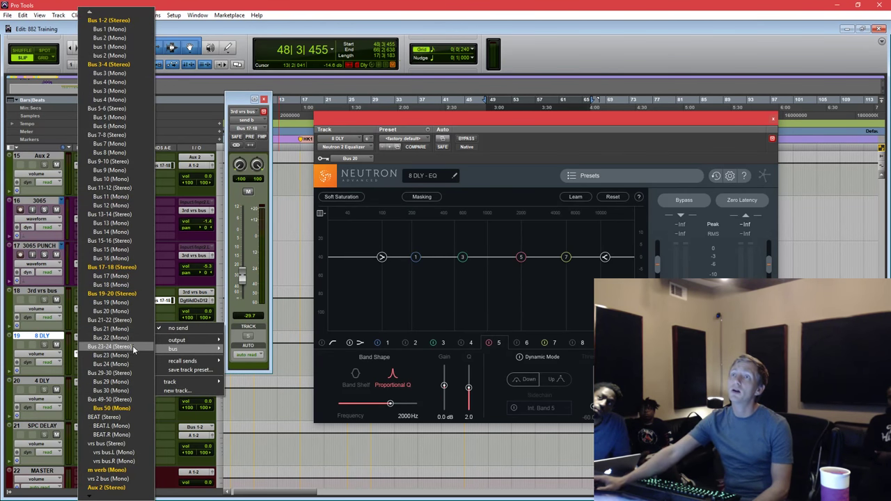
pyautogui.click(111, 312)
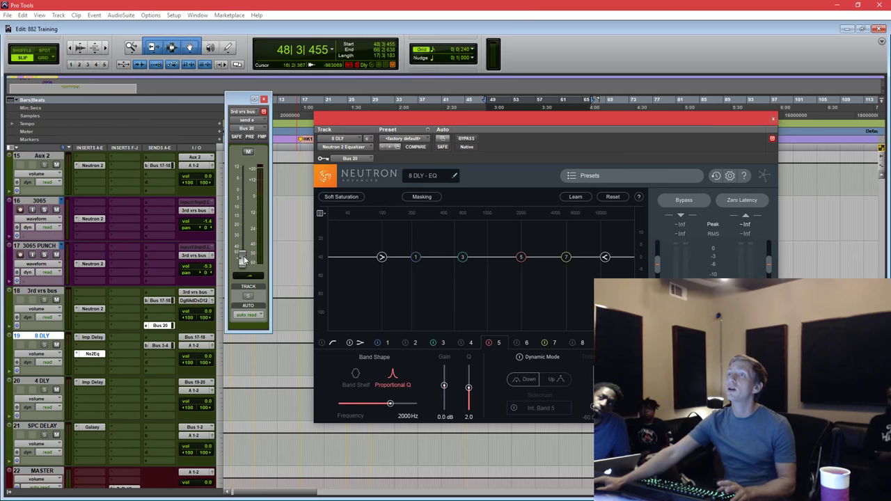
pyautogui.keyDown('alt'); pyautogui.click(243, 259); pyautogui.keyUp('alt')
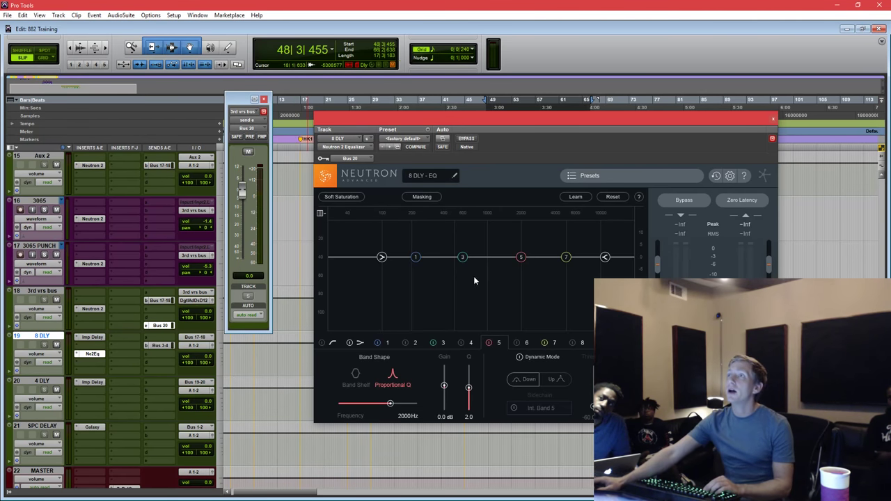
# Make EQ band 3 a dynamic -8.5 dB cut at 691 Hz, lower 8 DLY, and mute 4 DLY.
pyautogui.click(528, 359)
pyautogui.moveTo(463, 262); pyautogui.dragTo(474, 276)
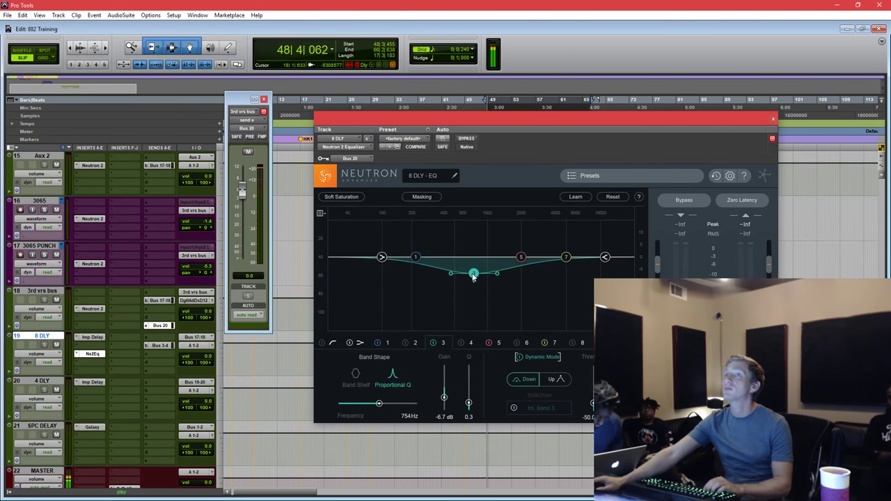
pyautogui.moveTo(433, 121); pyautogui.dragTo(533, 144)
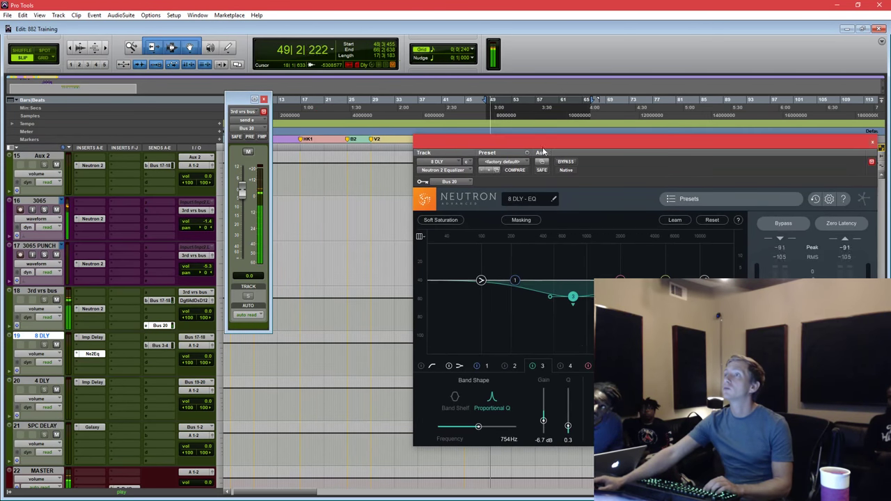
pyautogui.moveTo(575, 295); pyautogui.dragTo(570, 305)
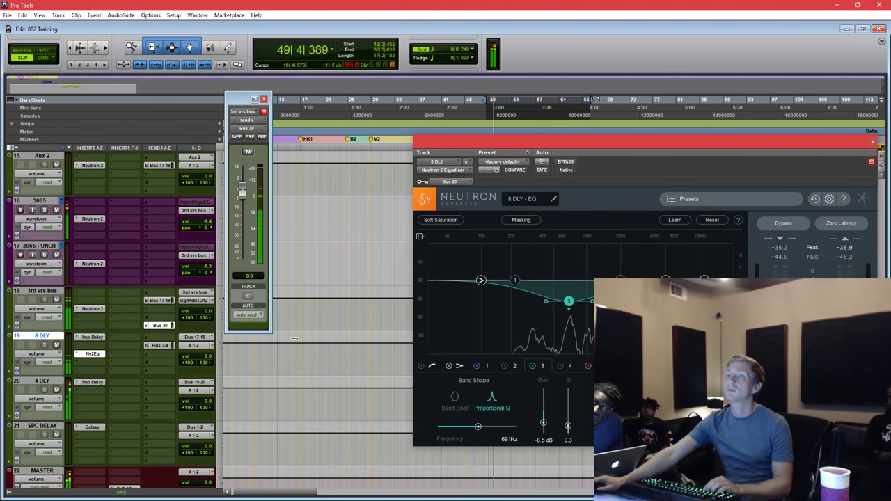
pyautogui.moveTo(207, 356); pyautogui.dragTo(206, 381)
pyautogui.click(56, 389)
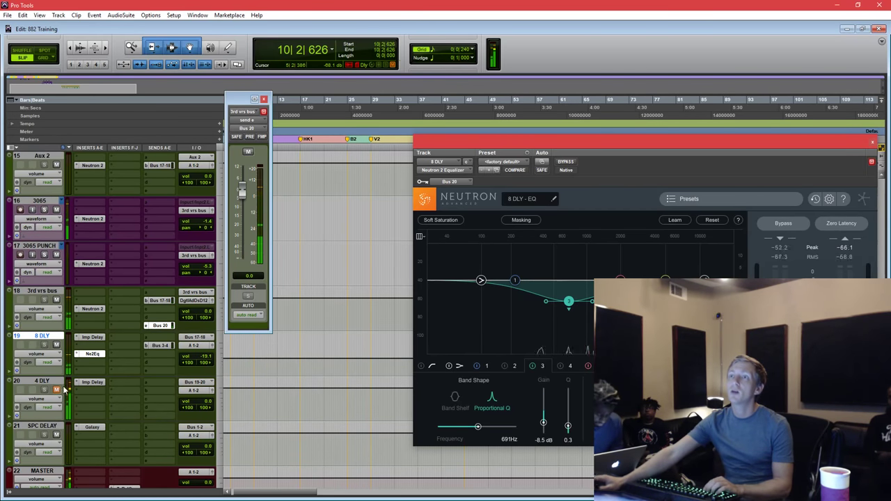
# Switch the send and Neutron key input to Bus 23, then play from bar 49.
pyautogui.click(147, 326)
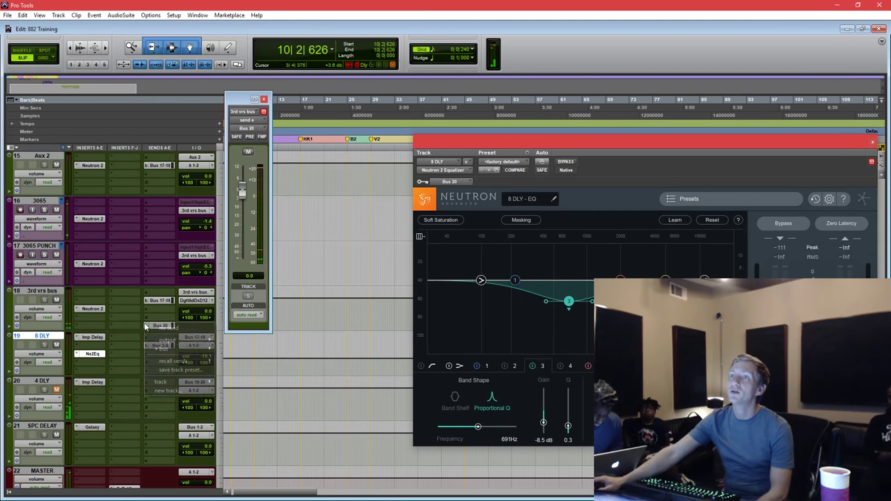
pyautogui.moveTo(168, 349)
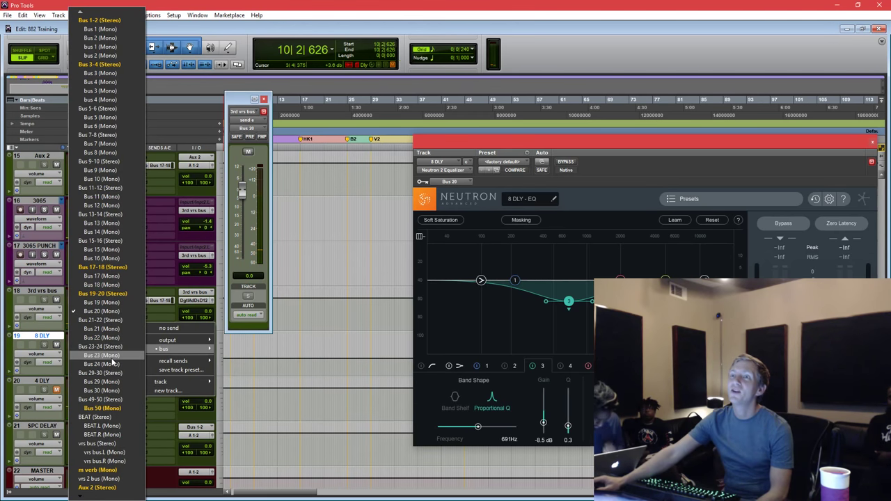
pyautogui.press('Escape')
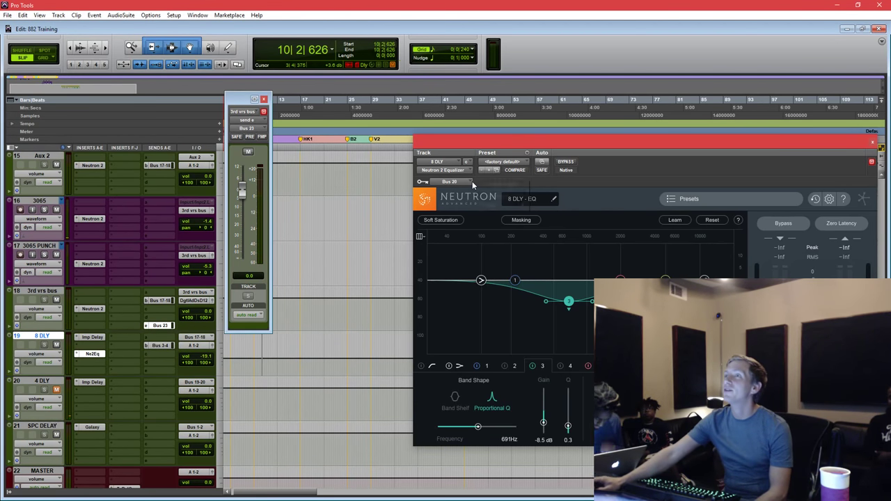
pyautogui.click(466, 181)
pyautogui.moveTo(491, 205)
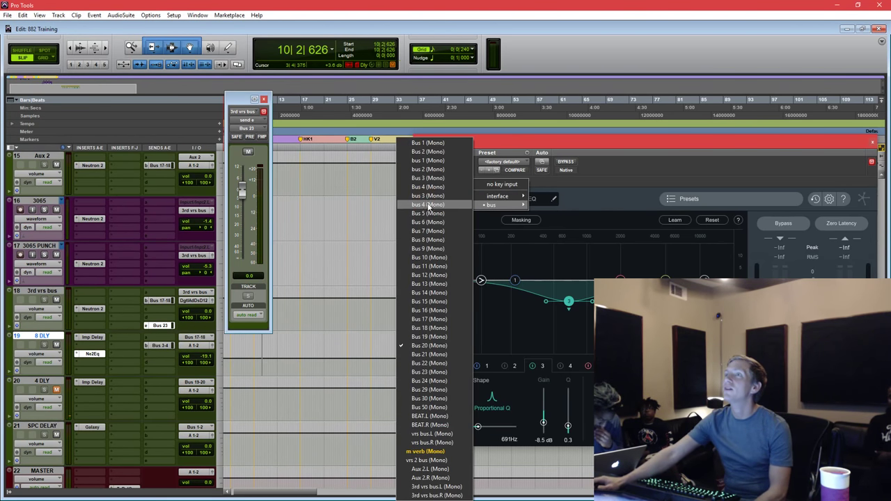
pyautogui.click(429, 372)
pyautogui.moveTo(456, 147); pyautogui.dragTo(568, 147)
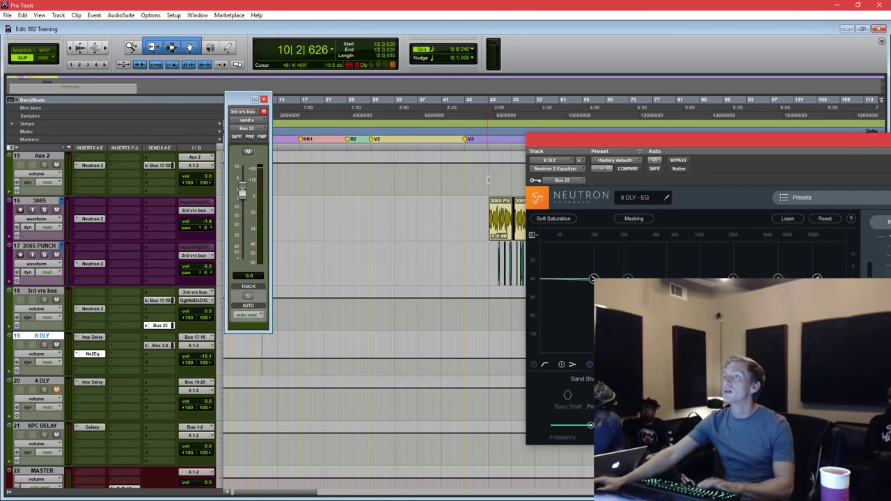
pyautogui.click(491, 100)
pyautogui.press('space')
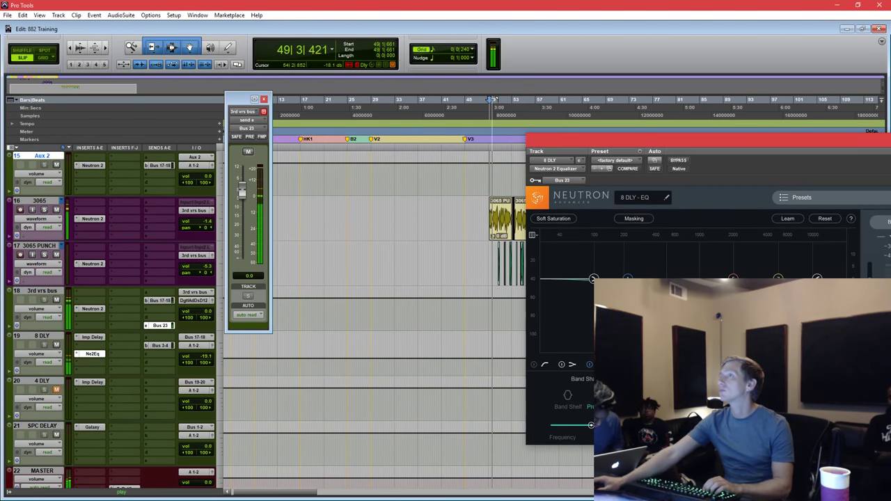
# Raise the 3rd vrs bus send to Bus 17-18 to about -0.1 dB during playback.
pyautogui.press('space')
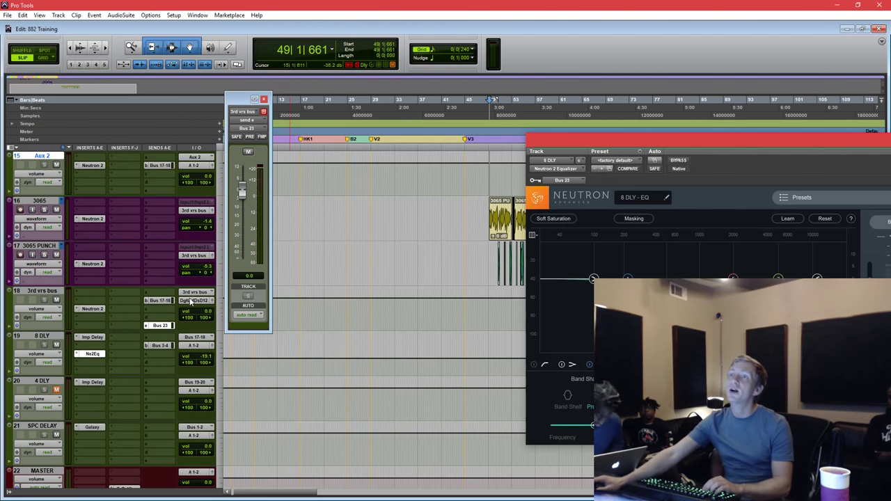
pyautogui.click(159, 301)
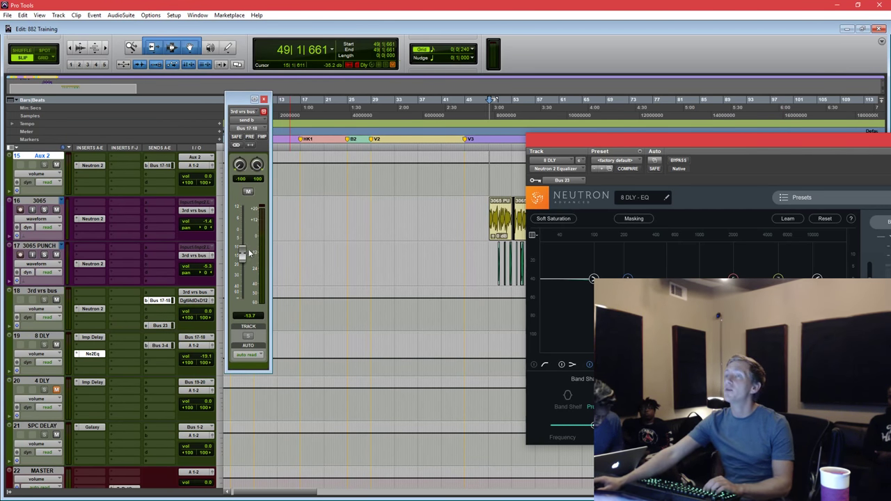
pyautogui.press('space')
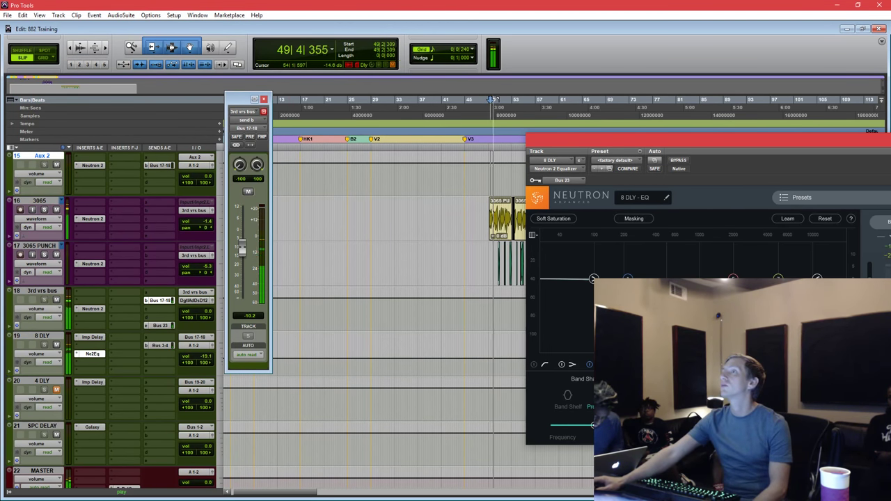
pyautogui.moveTo(242, 247); pyautogui.dragTo(243, 229)
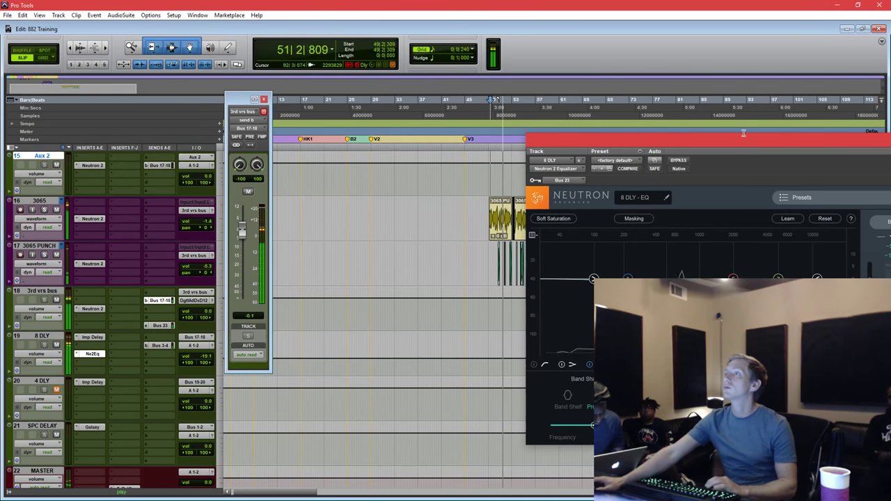
# Reshape 8 DLY's Neutron band 3 dip toward 598 Hz while listening, then select it.
pyautogui.moveTo(696, 143); pyautogui.dragTo(623, 159)
pyautogui.moveTo(616, 311); pyautogui.dragTo(700, 282)
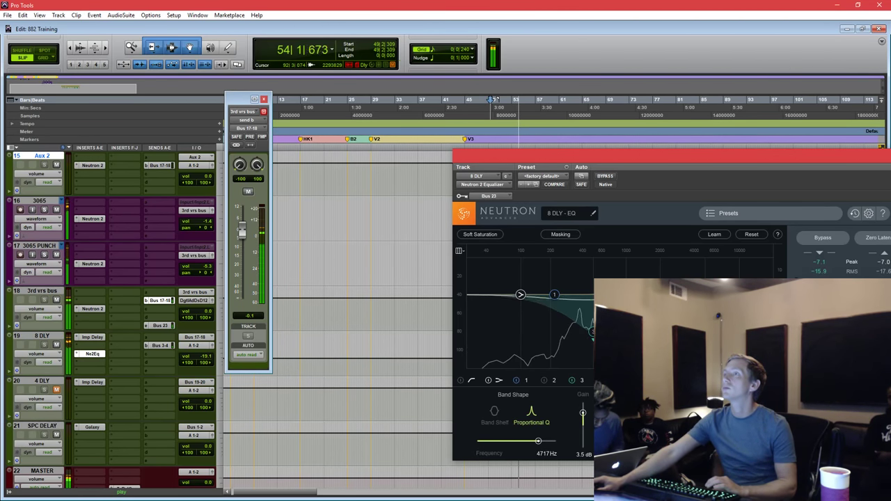
pyautogui.moveTo(695, 153); pyautogui.dragTo(635, 151)
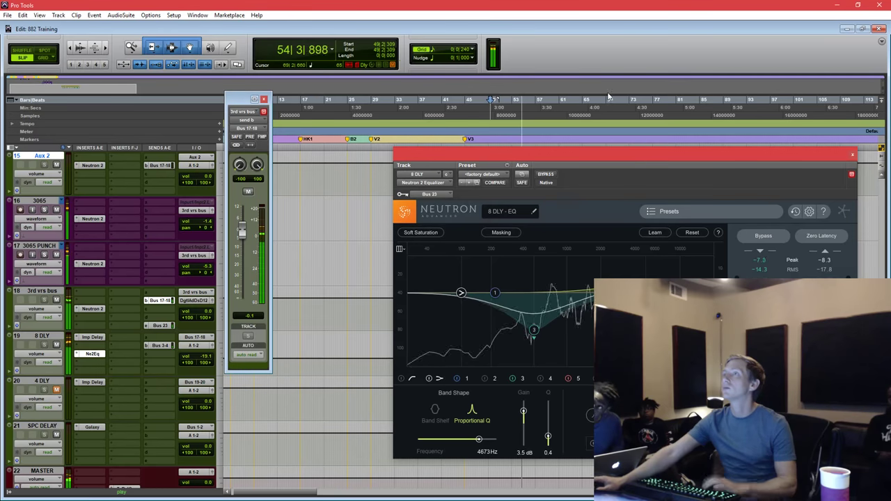
pyautogui.press('space')
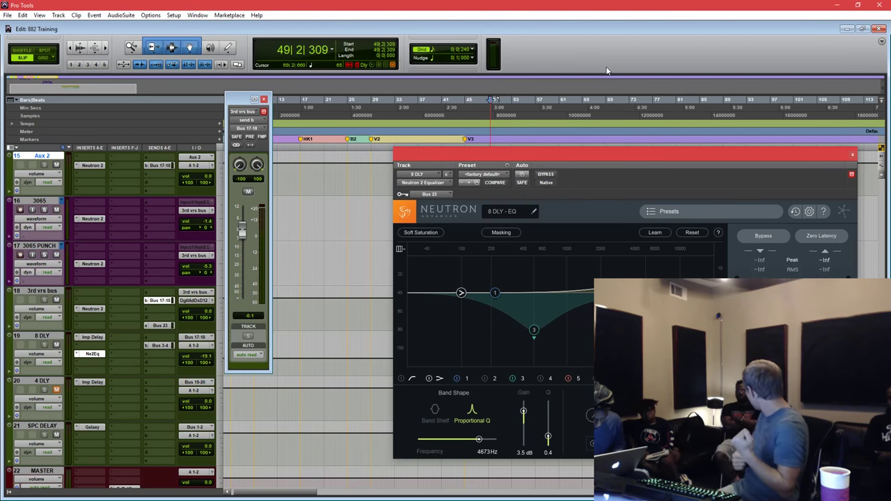
pyautogui.press('space')
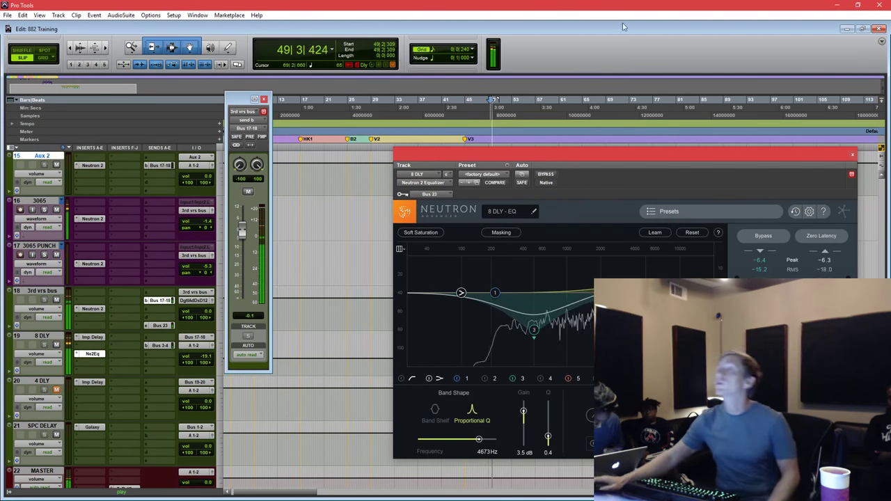
pyautogui.moveTo(639, 152); pyautogui.dragTo(574, 175)
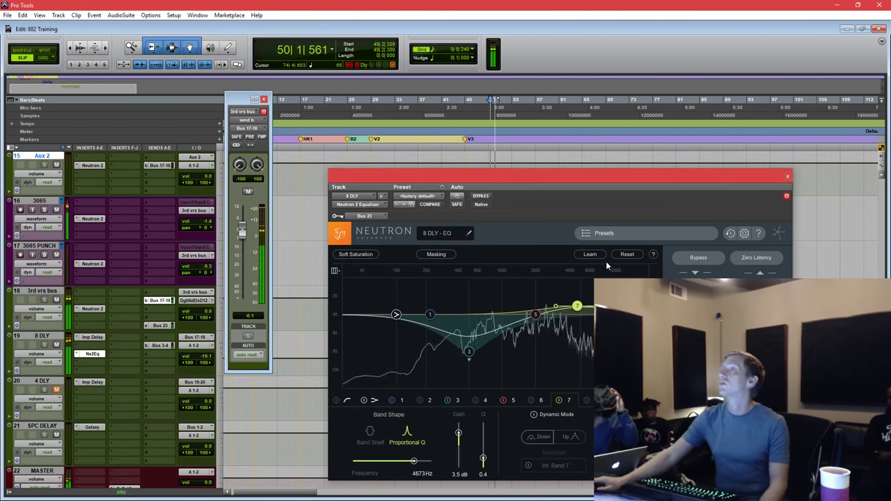
pyautogui.click(471, 352)
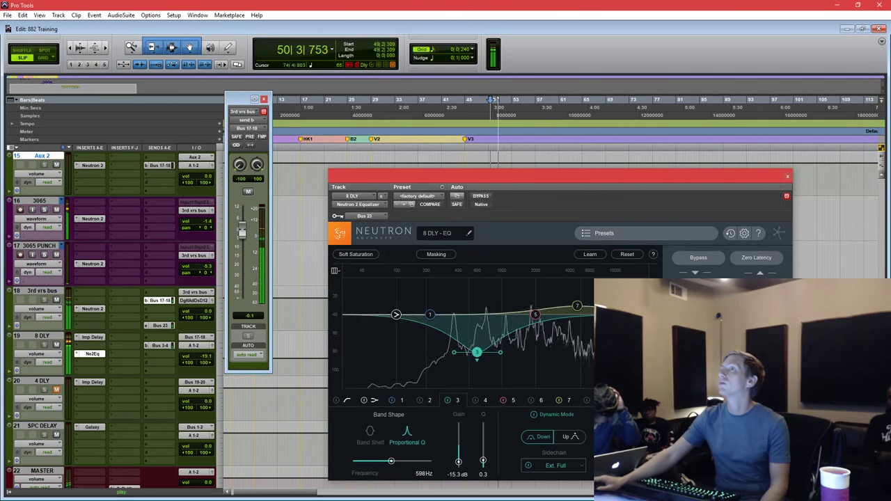
# Close the Neutron and 3rd vrs bus send windows and stop playback.
pyautogui.click(788, 176)
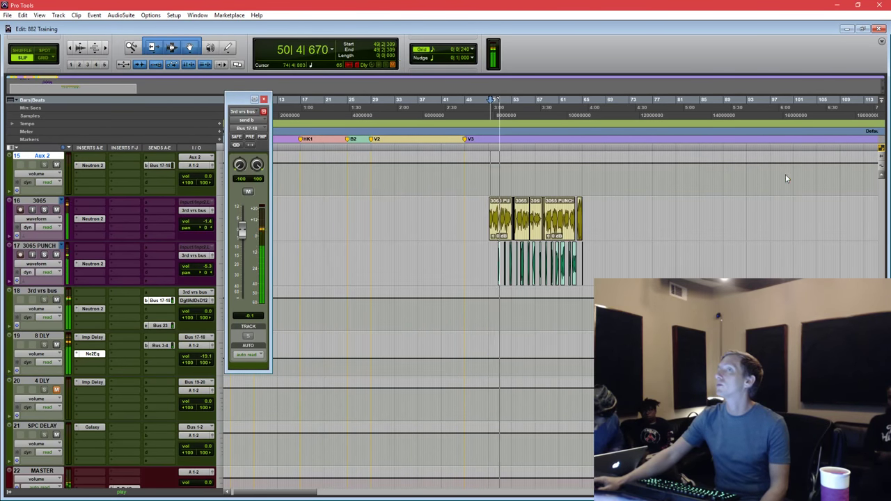
pyautogui.click(264, 99)
pyautogui.press('space')
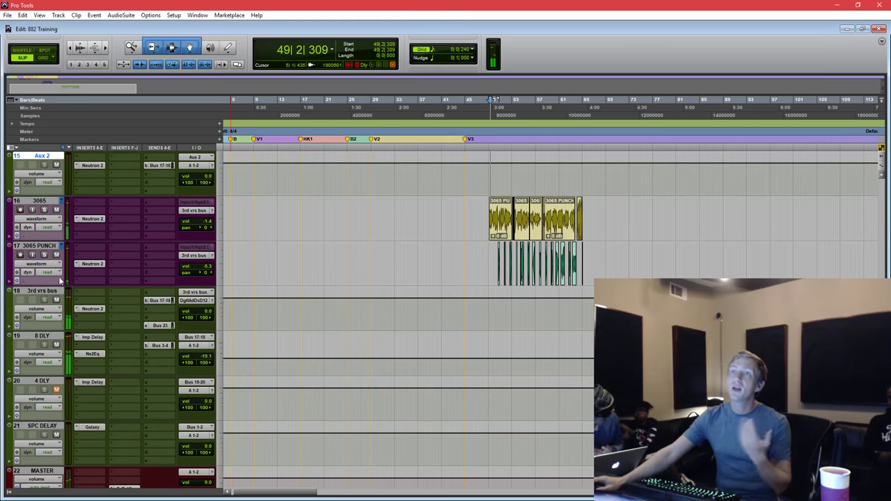
# Insert a mono D-Verb on the 3065 PUNCH track after Neutron 2.
pyautogui.click(79, 273)
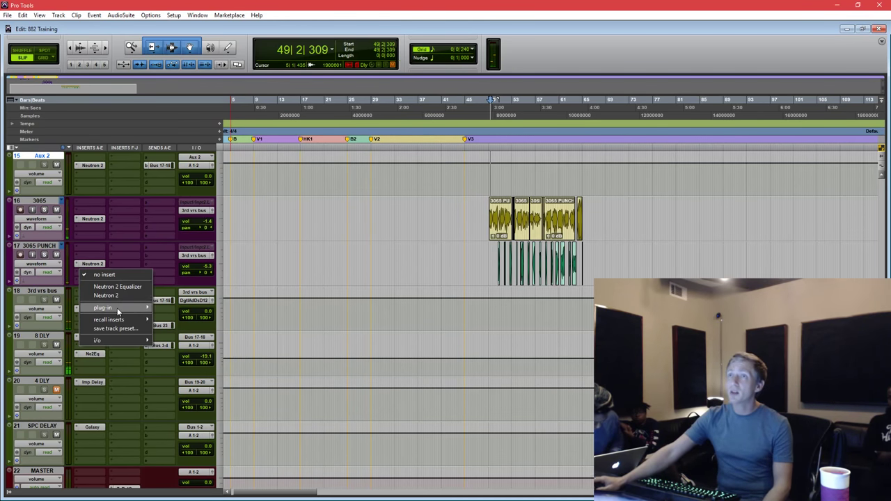
pyautogui.moveTo(117, 308)
pyautogui.moveTo(195, 38)
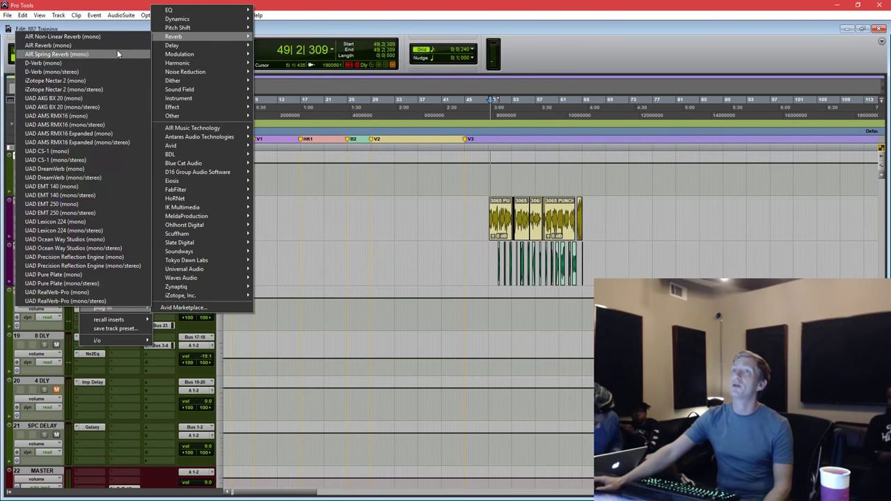
pyautogui.click(110, 63)
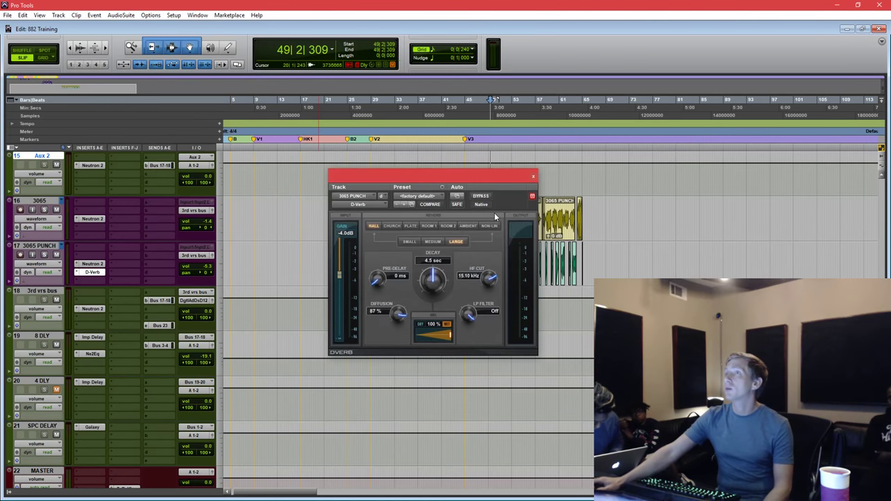
# Move the D-Verb window aside and start playback from near bar 49.
pyautogui.moveTo(472, 179); pyautogui.dragTo(368, 228)
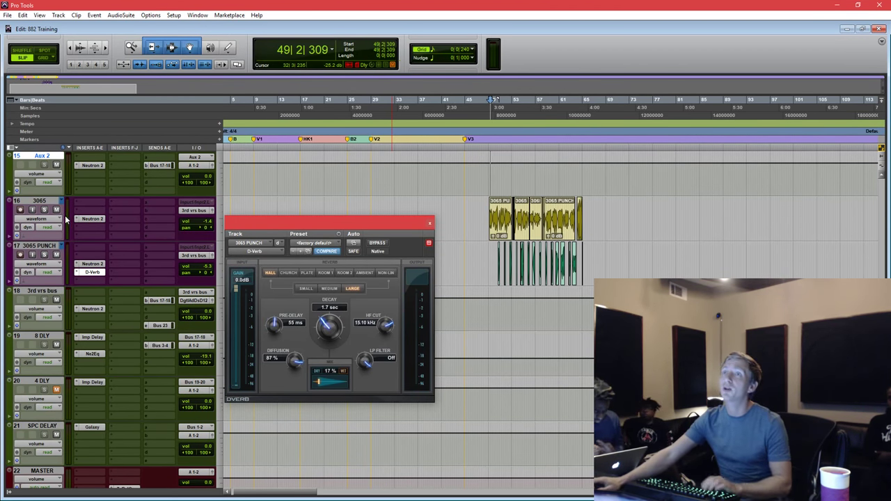
pyautogui.hotkey('ctrl', ']')
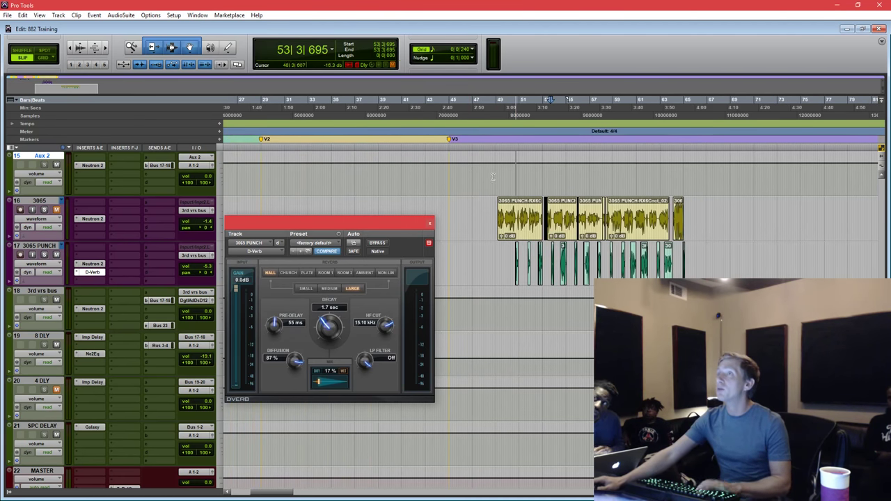
pyautogui.click(499, 175)
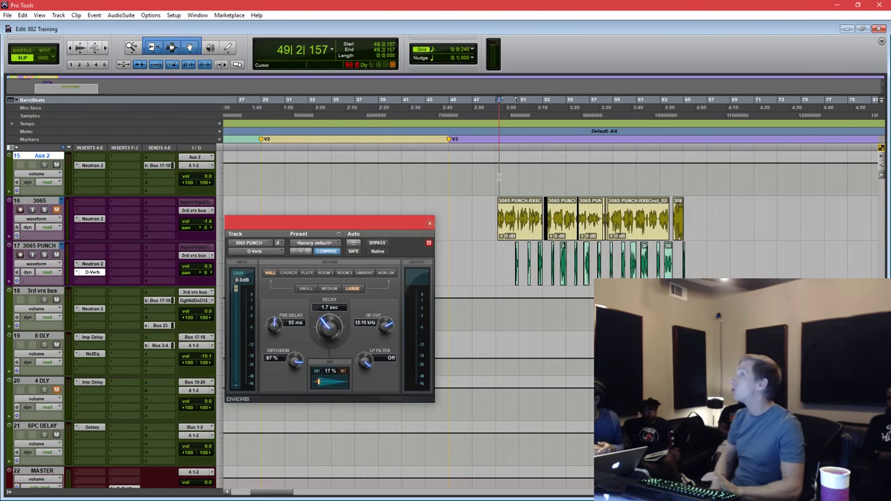
pyautogui.press('space')
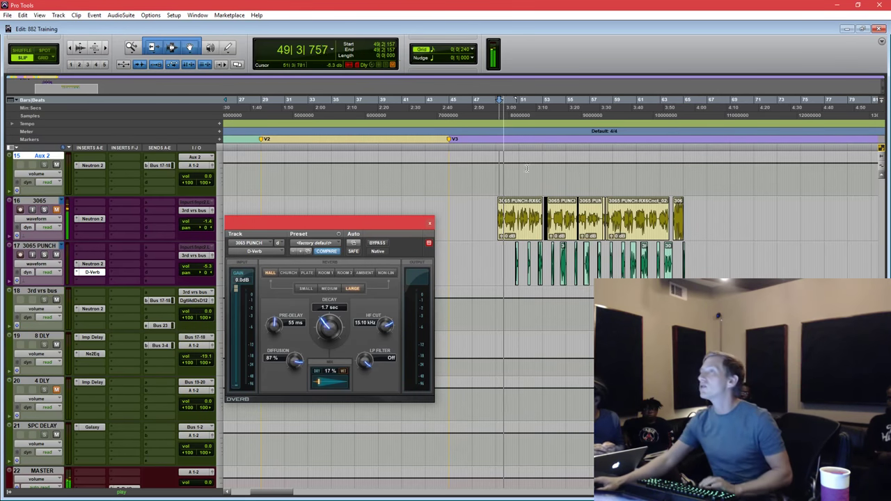
# Audition the reverb and settle the D-Verb wet mix at 28%.
pyautogui.hotkey('ctrl', ']')
pyautogui.hotkey('ctrl', ']')
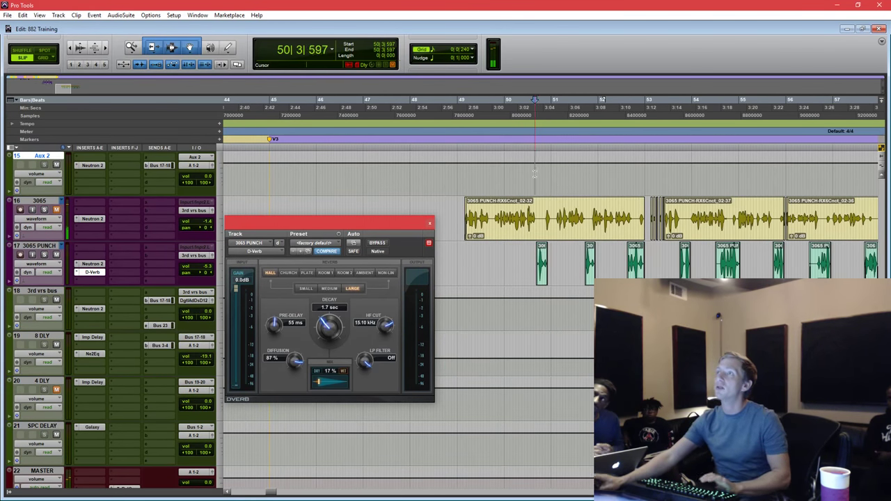
pyautogui.moveTo(318, 382); pyautogui.dragTo(339, 383)
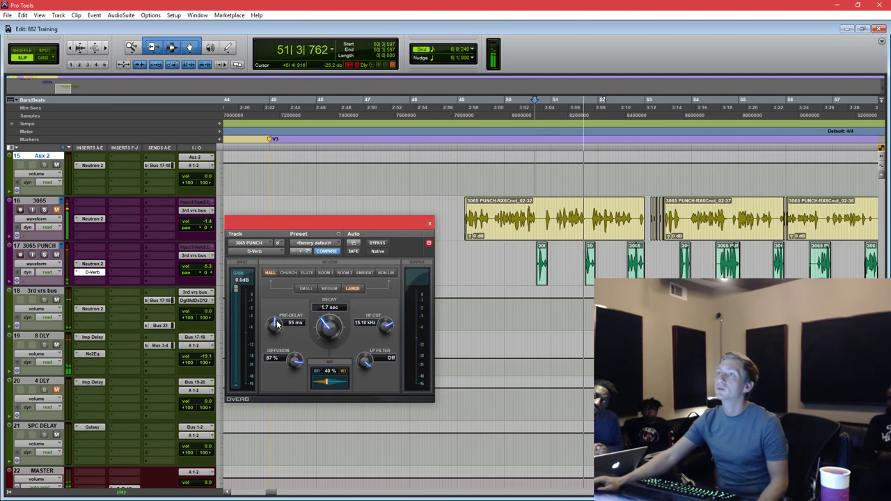
pyautogui.moveTo(324, 382); pyautogui.dragTo(329, 381)
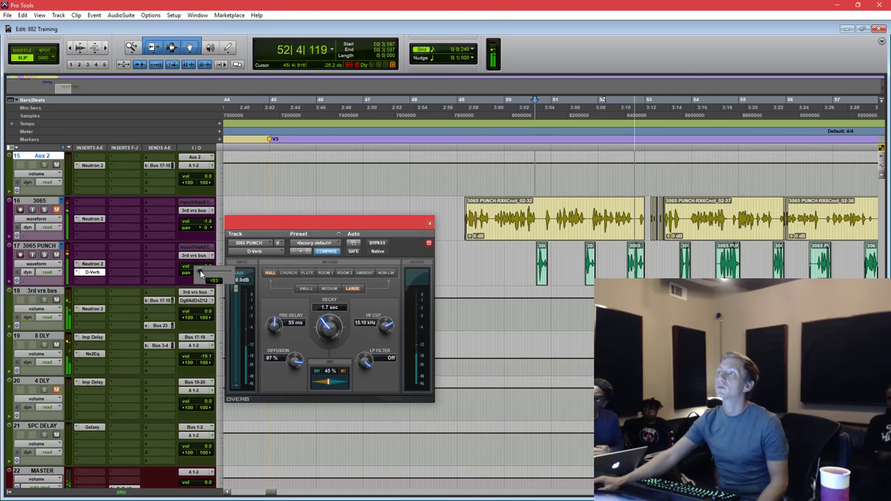
pyautogui.moveTo(199, 271)
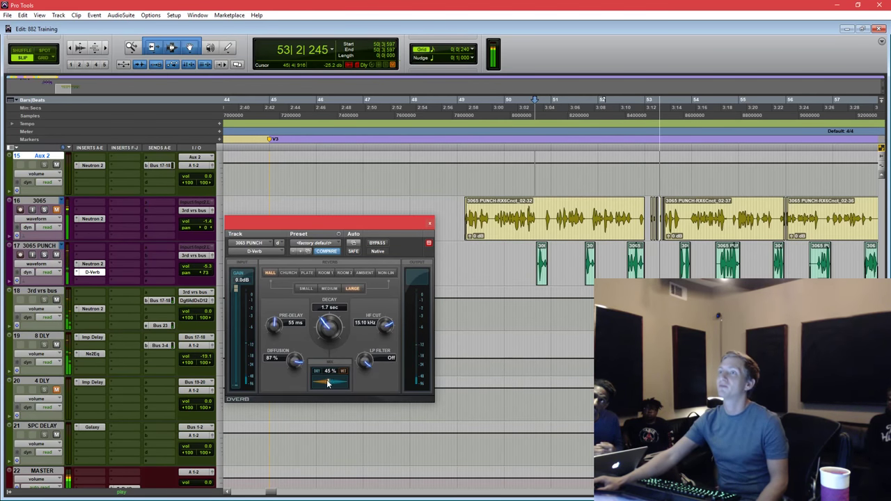
pyautogui.moveTo(327, 380); pyautogui.dragTo(323, 383)
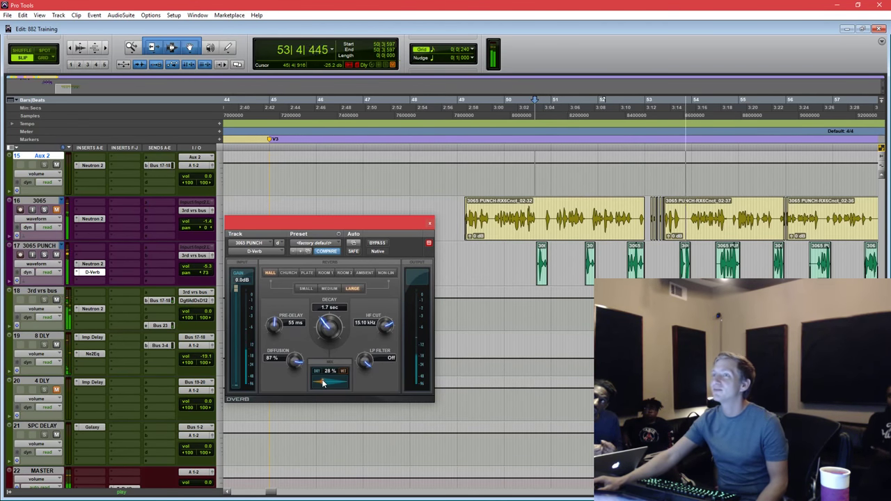
pyautogui.press('space')
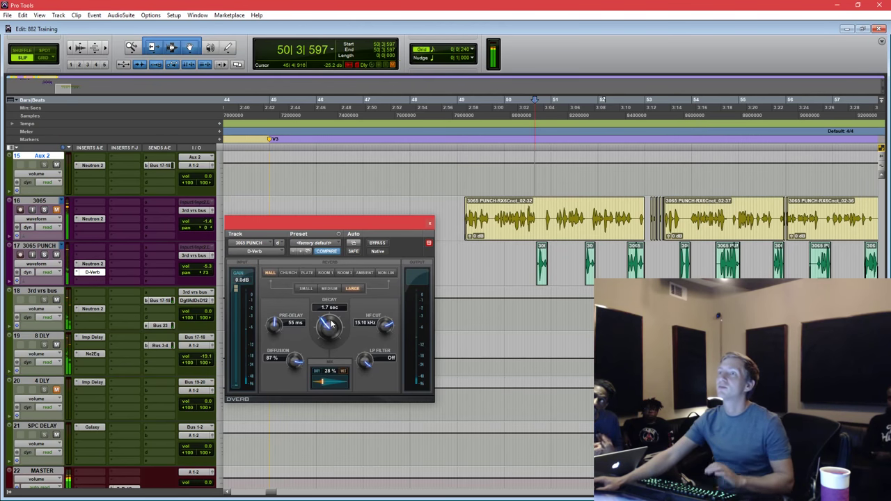
# Set the playback start to bar 50 and audition the reverb tail.
pyautogui.press('space')
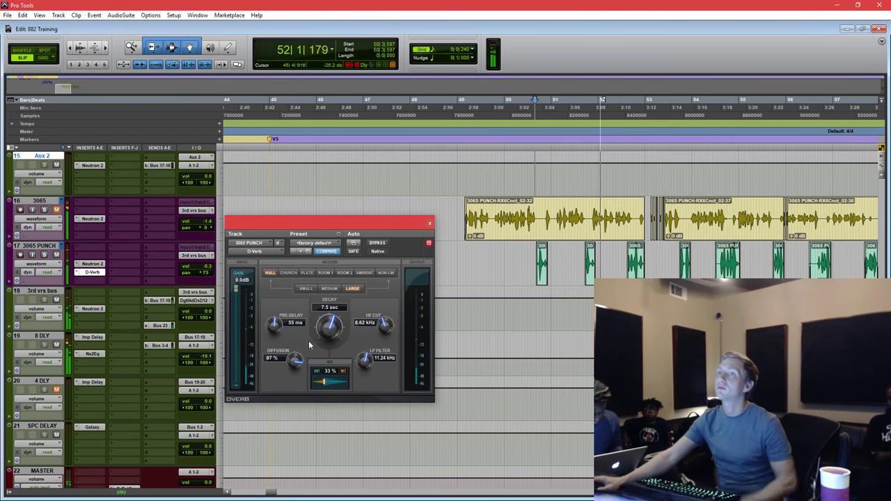
pyautogui.press('space')
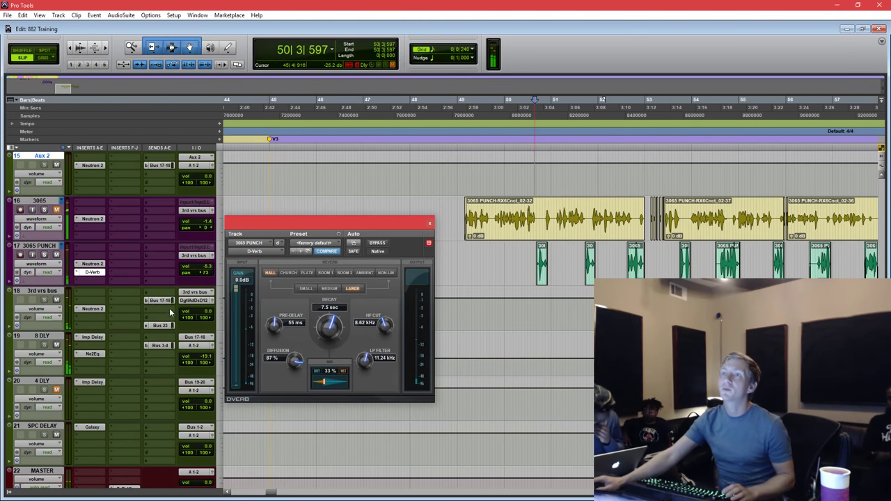
pyautogui.click(499, 175)
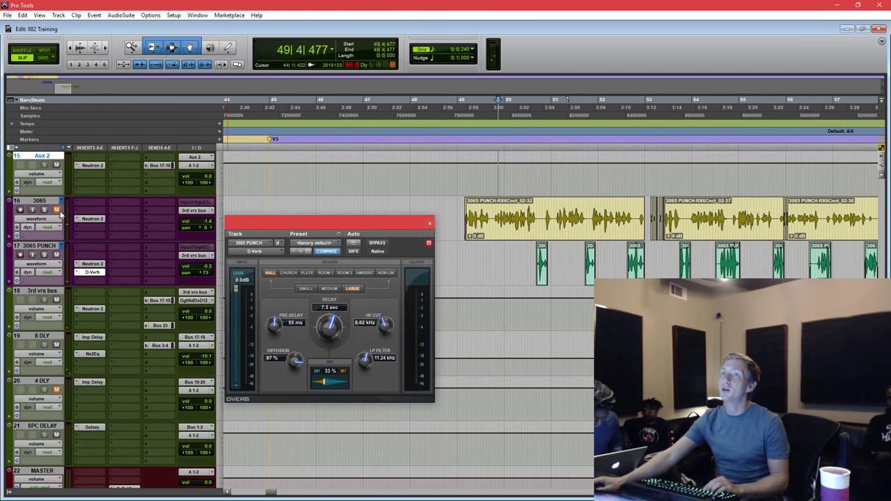
pyautogui.click(511, 176)
pyautogui.press('space')
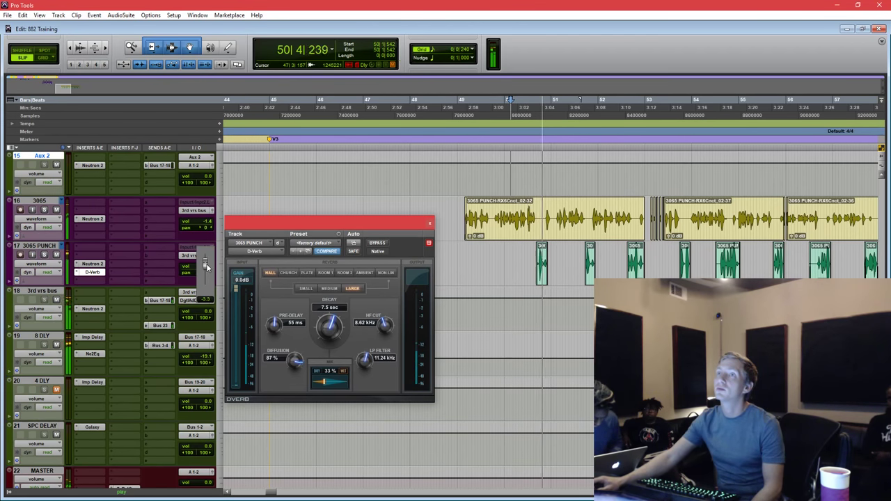
# Shorten the D-Verb pre-delay to 21 ms, keeping the 7.5 sec decay and 31% mix.
pyautogui.moveTo(314, 224); pyautogui.dragTo(359, 190)
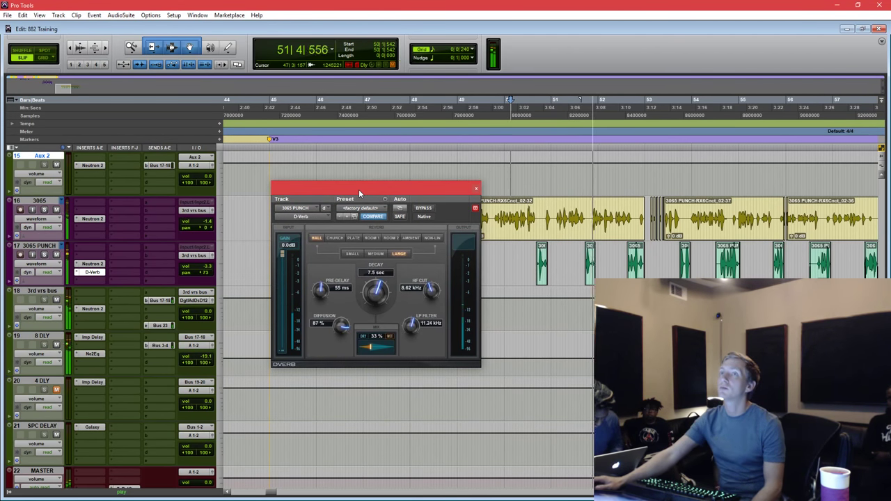
pyautogui.moveTo(372, 345); pyautogui.dragTo(369, 345)
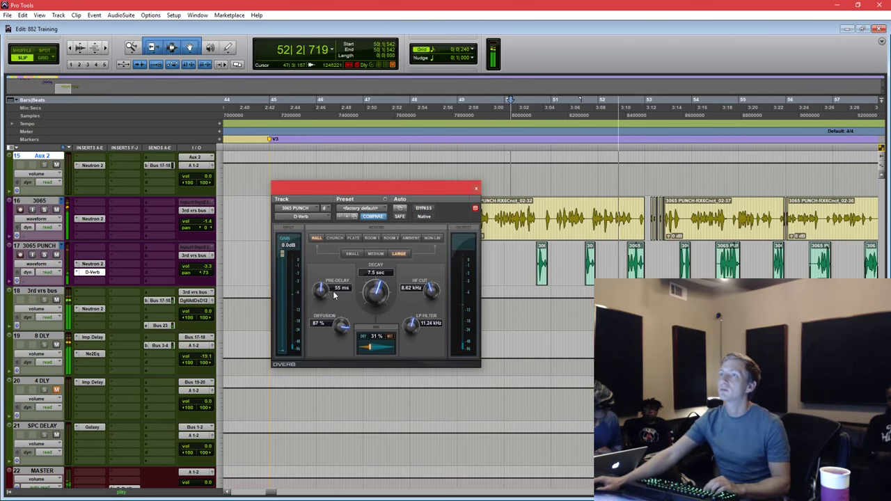
pyautogui.moveTo(321, 291); pyautogui.dragTo(320, 312)
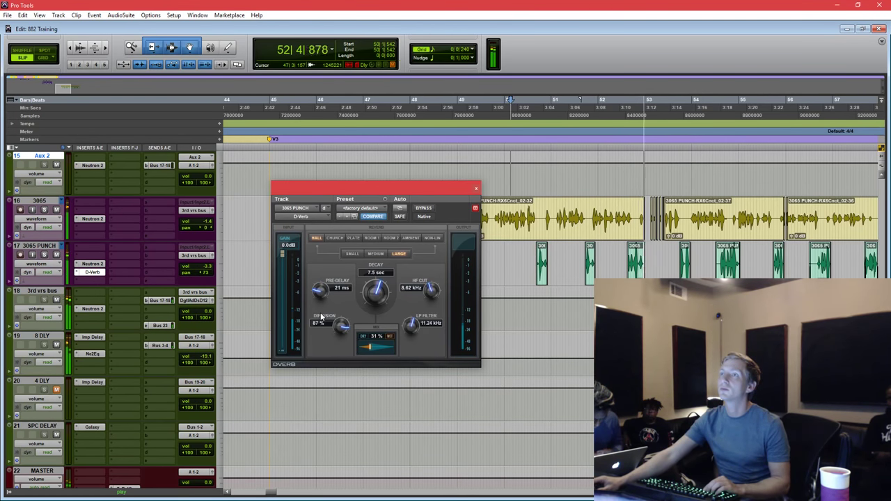
pyautogui.press('space')
pyautogui.moveTo(431, 186); pyautogui.dragTo(405, 163)
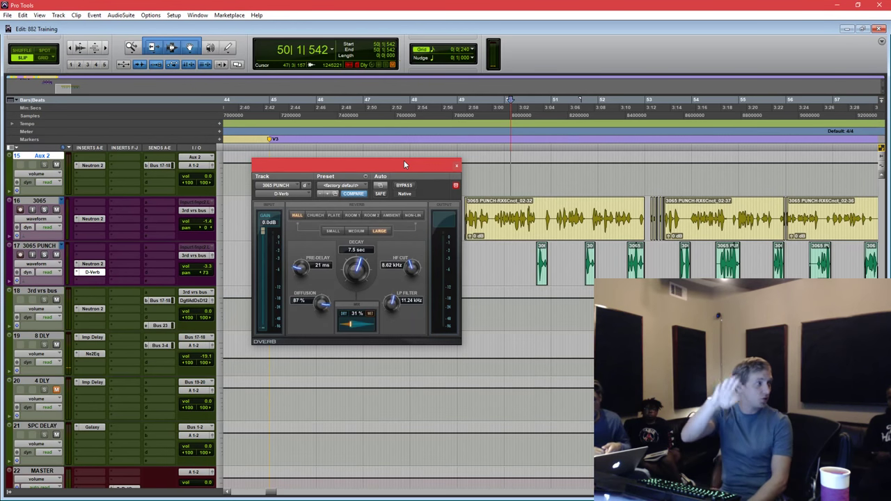
# Replace D-Verb on 3065 PUNCH with a mono AIR Reverb.
pyautogui.click(76, 272)
pyautogui.moveTo(132, 307)
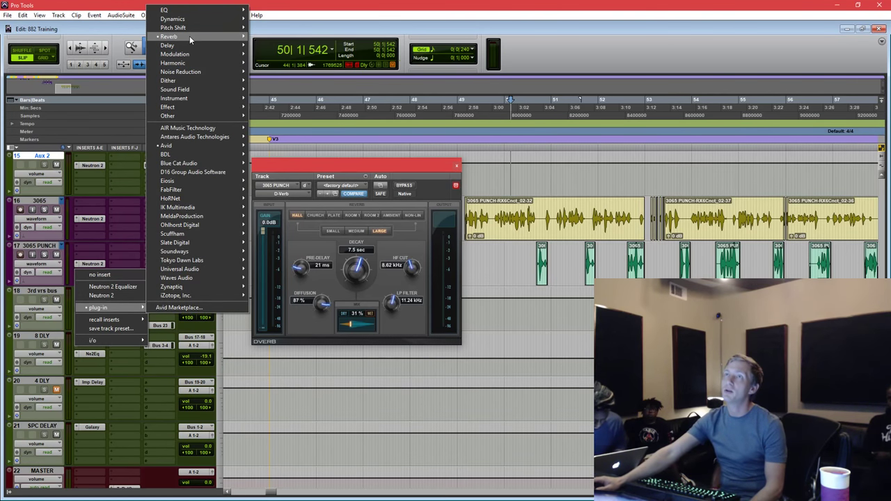
pyautogui.moveTo(190, 35)
pyautogui.click(114, 43)
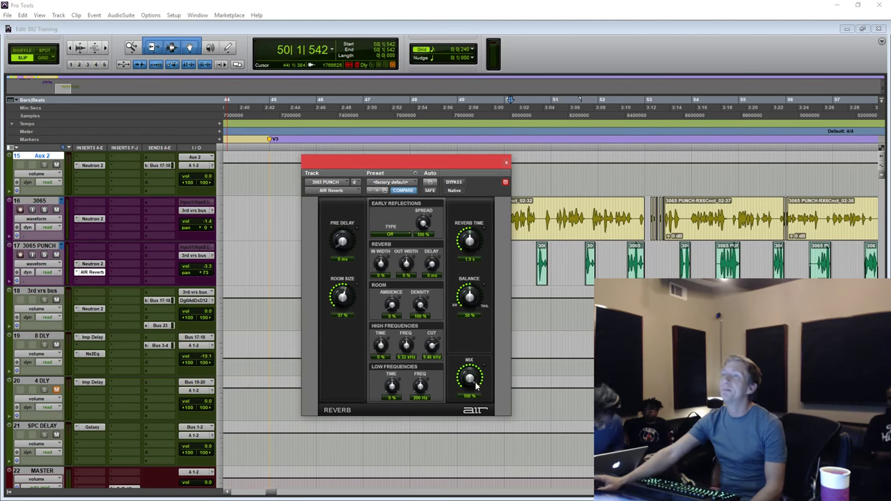
# Set AIR Reverb to about 24% mix, 2.3 s reverb time and 62% balance.
pyautogui.press('space')
pyautogui.moveTo(476, 386); pyautogui.dragTo(471, 369)
pyautogui.moveTo(471, 239); pyautogui.dragTo(477, 235)
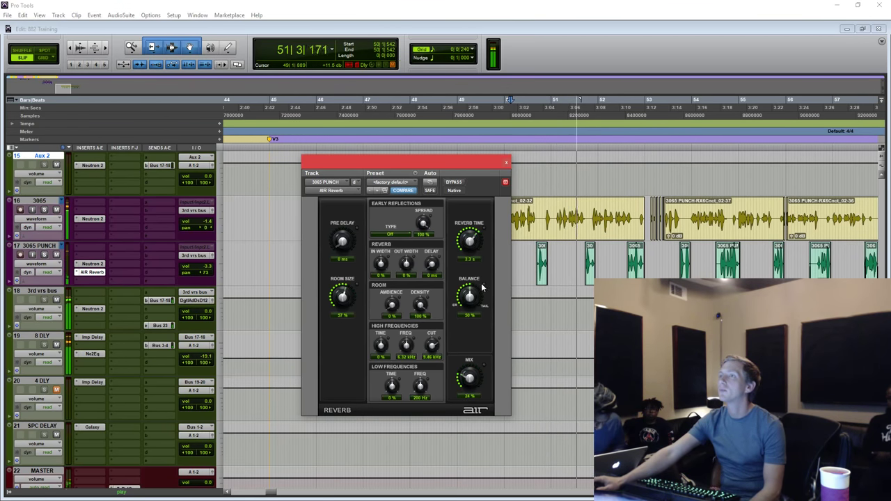
pyautogui.moveTo(482, 287); pyautogui.dragTo(482, 282)
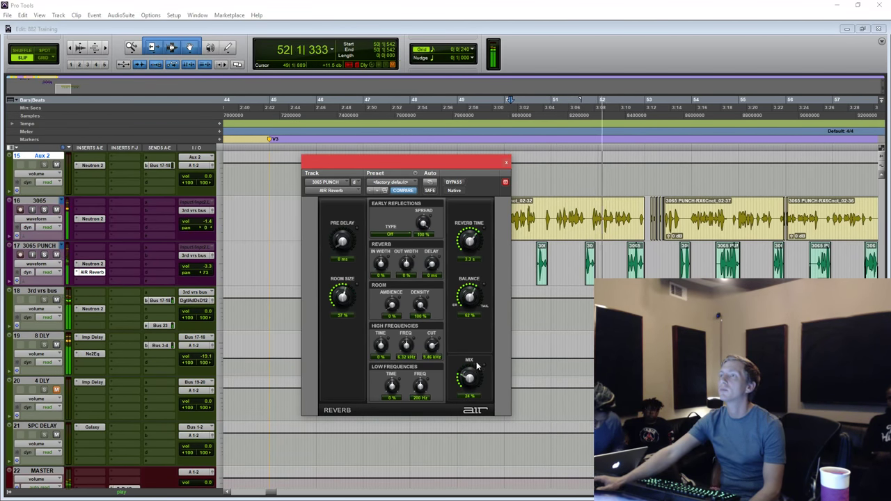
pyautogui.moveTo(478, 366); pyautogui.dragTo(478, 369)
# Close AIR Reverb and add a Bus 3-4 delay send on the 3rd vrs bus.
pyautogui.click(507, 163)
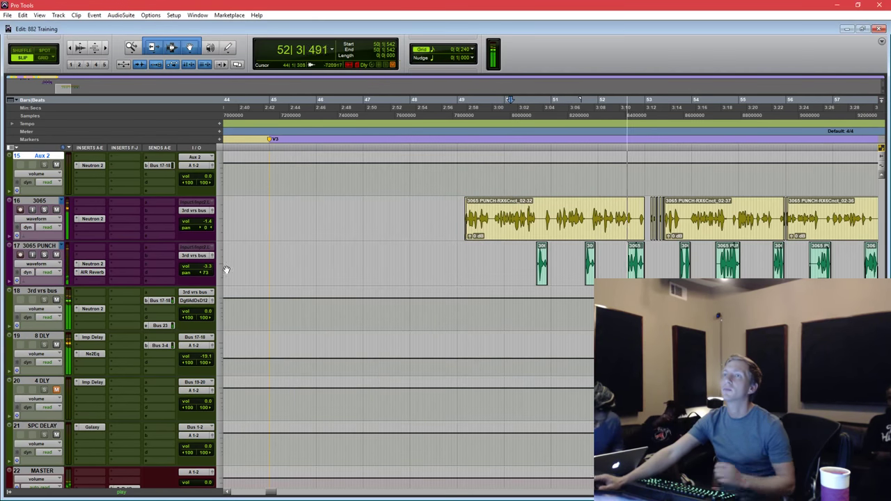
pyautogui.click(159, 345)
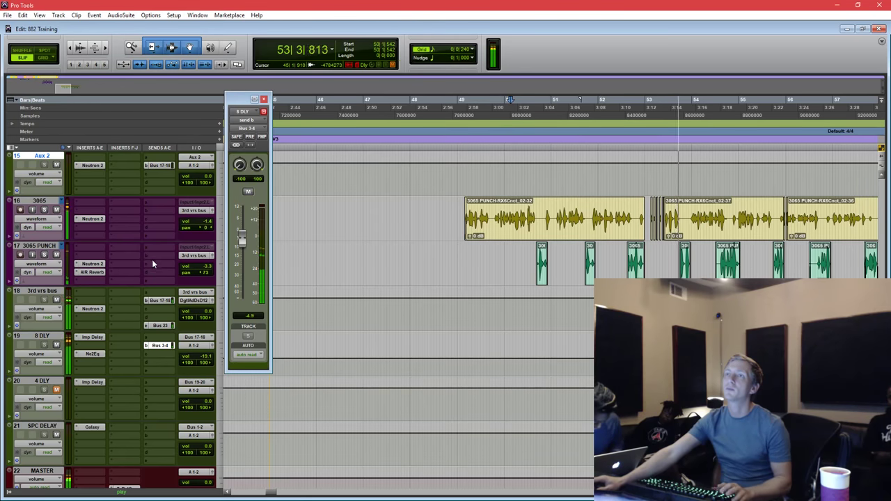
pyautogui.click(159, 308)
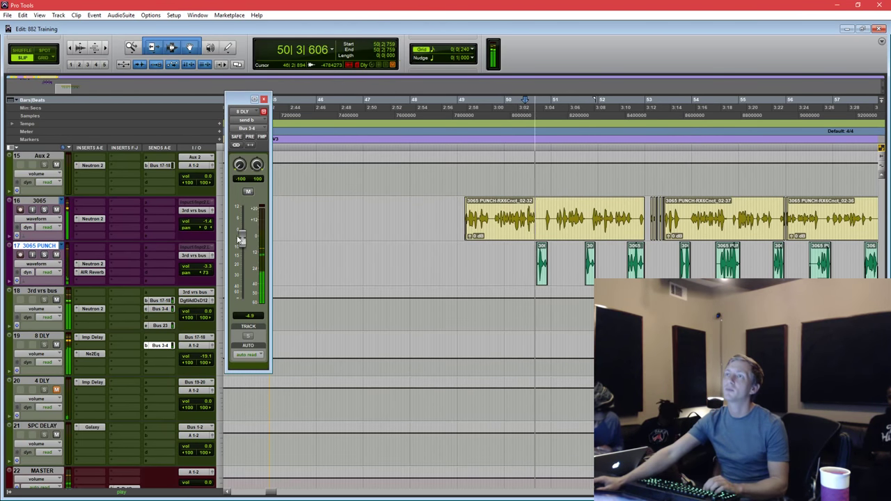
pyautogui.moveTo(244, 240); pyautogui.dragTo(241, 296)
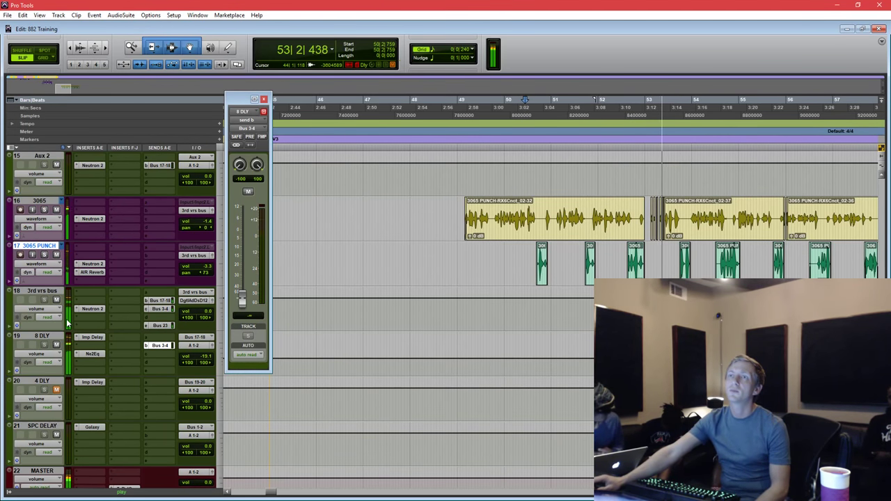
# Set the 3rd vrs bus Bus 3-4 send to about -14.5 dB and reopen 3065 PUNCH's AIR Reverb.
pyautogui.click(159, 309)
pyautogui.moveTo(241, 238); pyautogui.dragTo(247, 260)
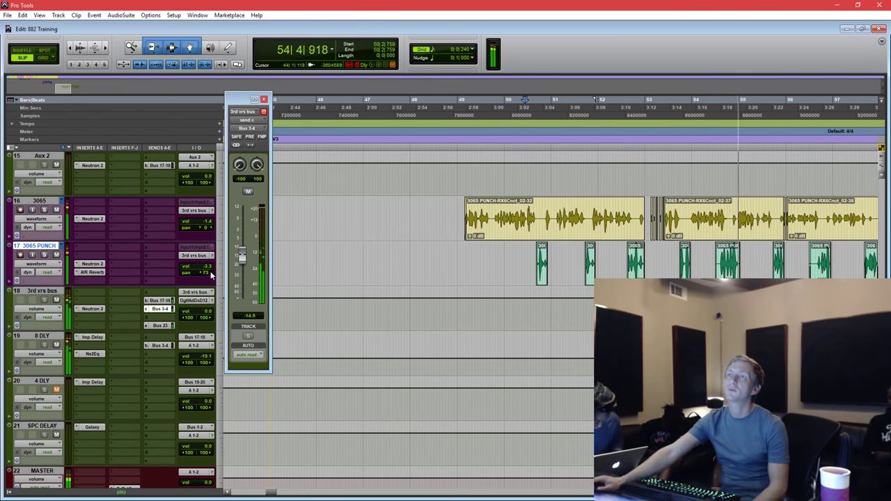
pyautogui.click(96, 273)
# Audition from 50|3|331 and copy the Bus 3-4 send onto 3065 PUNCH at -14 dB.
pyautogui.press('space')
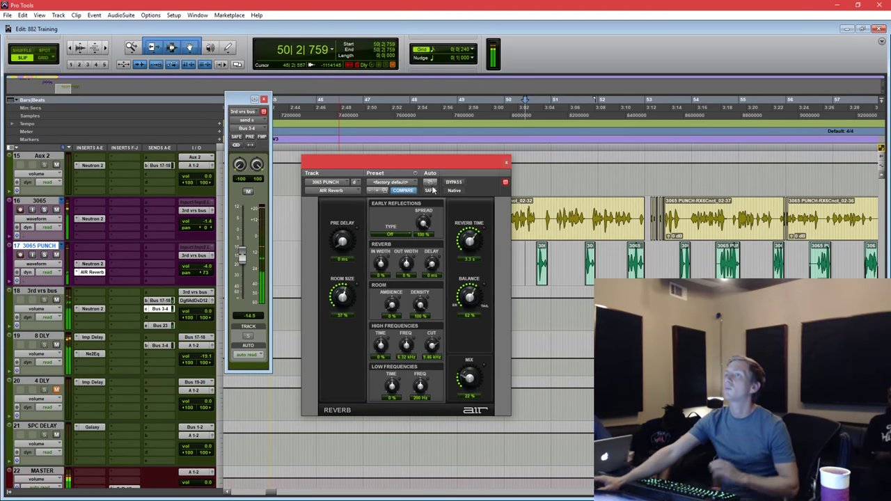
pyautogui.moveTo(439, 166); pyautogui.dragTo(508, 115)
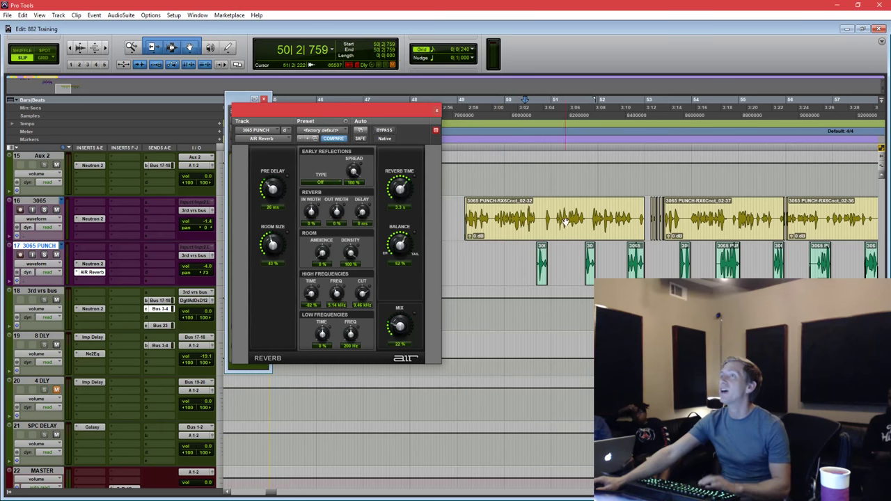
pyautogui.click(532, 211)
pyautogui.press('space')
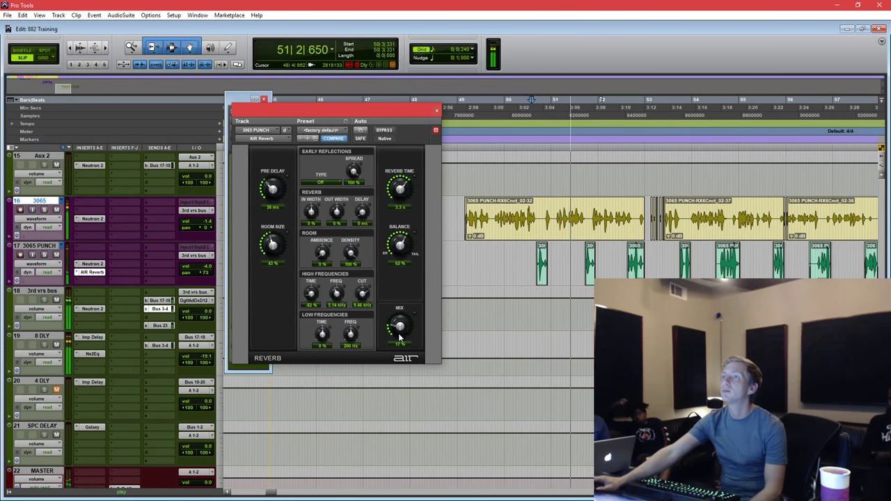
pyautogui.moveTo(174, 309); pyautogui.dragTo(163, 259)
pyautogui.click(164, 259)
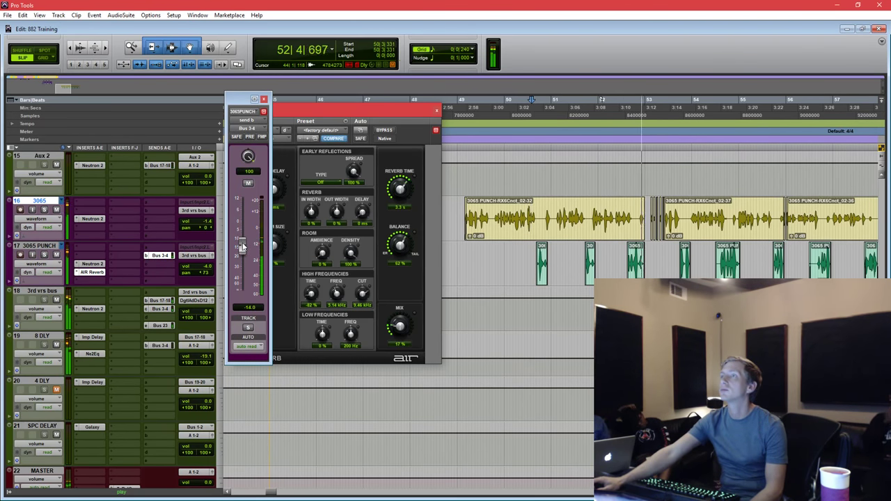
# Mute the 3rd vrs bus send c from 53|1 to 53|2 using snd c mute automation.
pyautogui.click(436, 110)
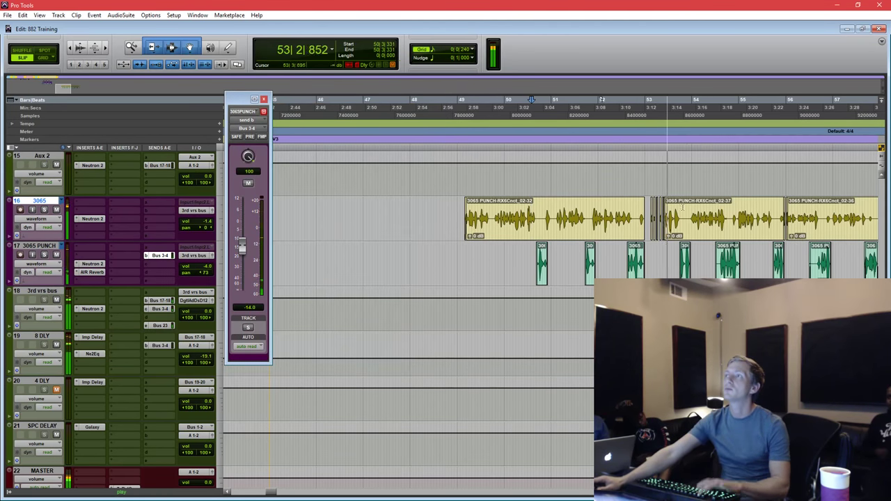
pyautogui.hotkey('ctrl', ']')
pyautogui.hotkey('ctrl', ']')
pyautogui.moveTo(407, 209); pyautogui.dragTo(465, 204)
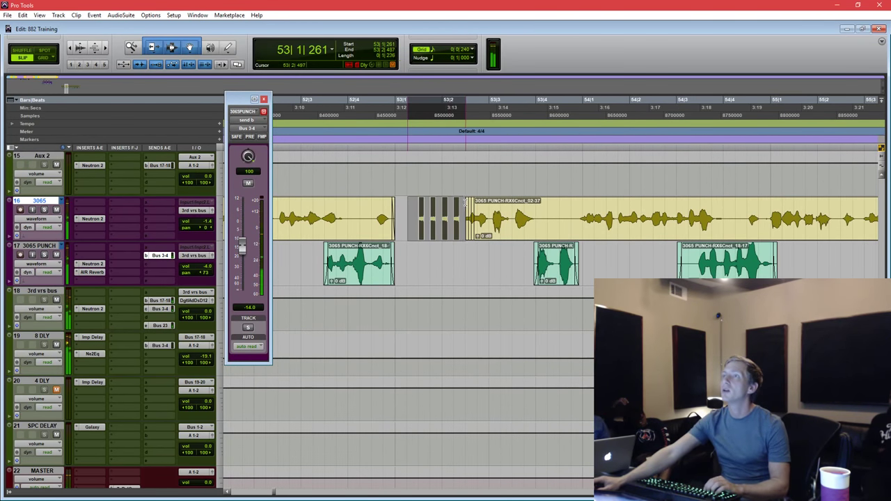
pyautogui.click(165, 309)
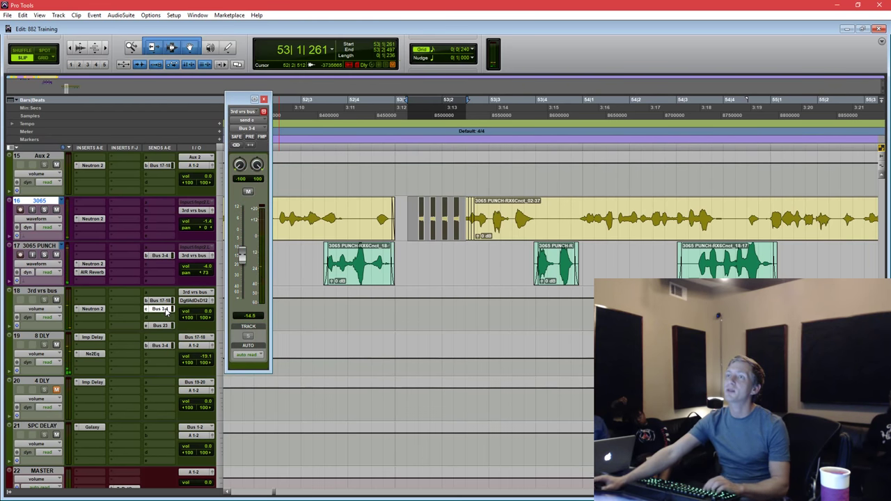
pyautogui.click(249, 193)
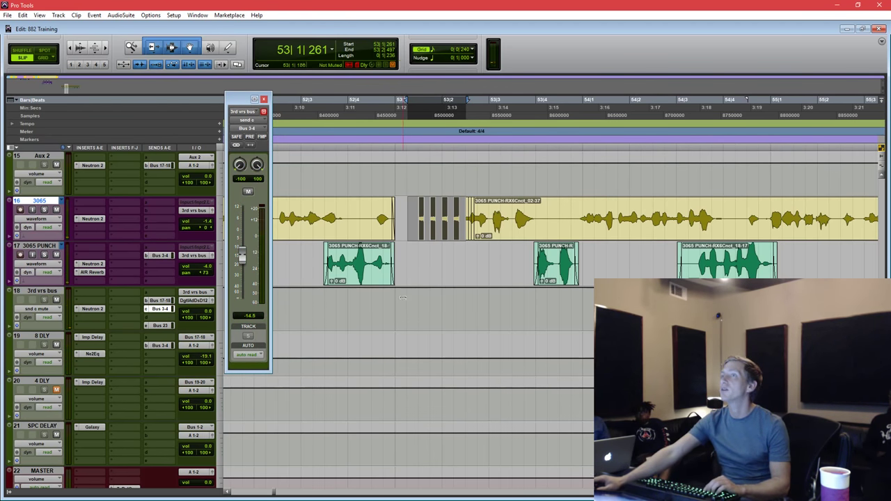
pyautogui.moveTo(415, 213); pyautogui.dragTo(462, 293)
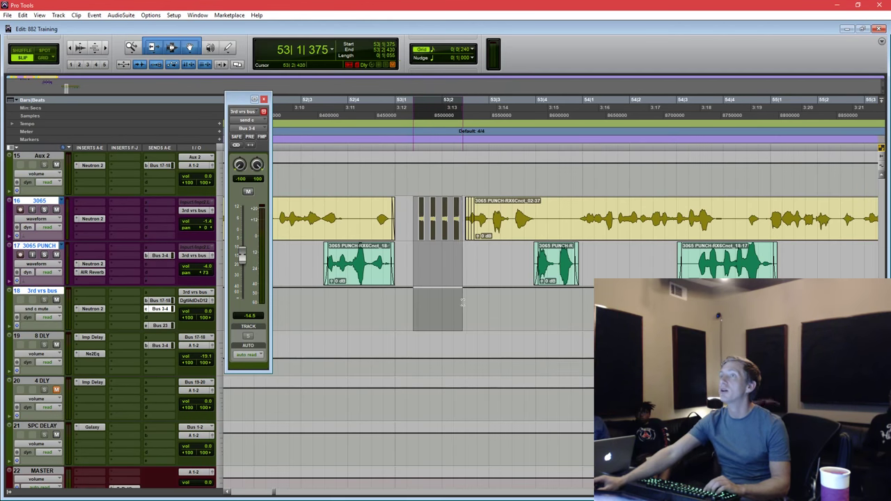
pyautogui.click(460, 291)
# Play back from 52|4 to check the send mute around bar 53.
pyautogui.click(386, 302)
pyautogui.press('space')
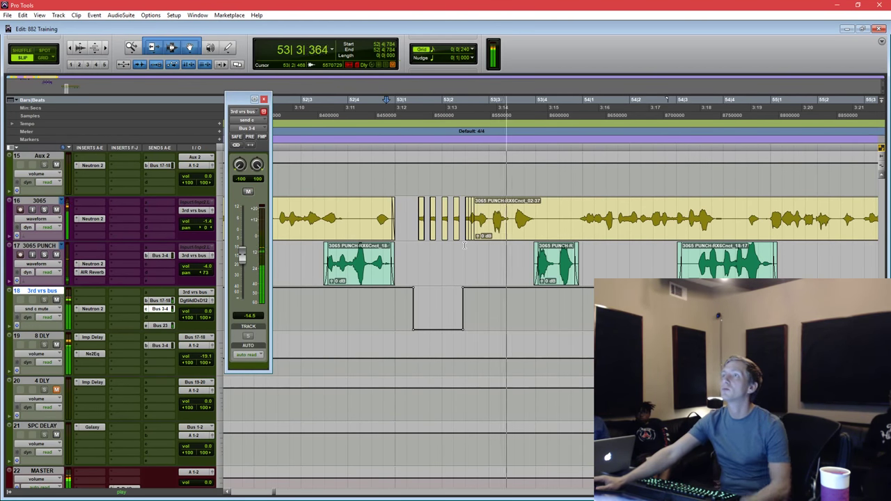
pyautogui.click(460, 251)
pyautogui.press('space')
pyautogui.click(378, 304)
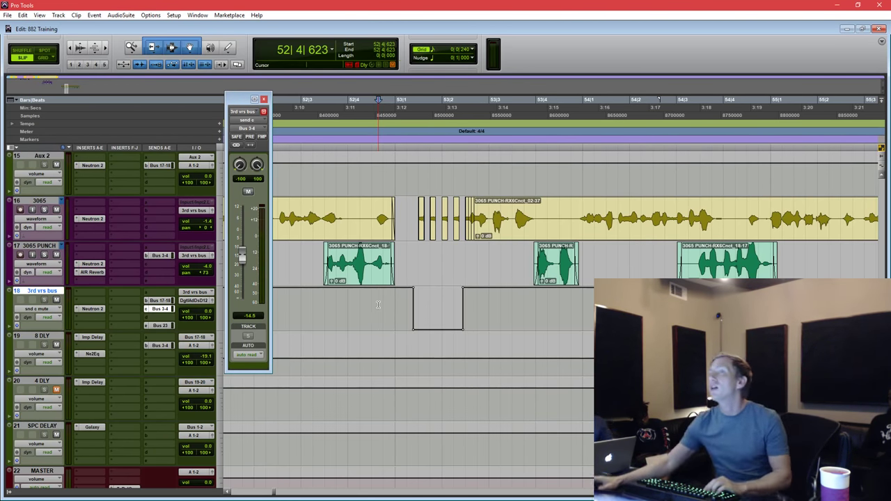
# Zoom out to bars 42–67 and close the 3rd vrs bus send window.
pyautogui.hotkey('ctrl', '[')
pyautogui.hotkey('ctrl', '[')
pyautogui.hotkey('ctrl', '[')
pyautogui.hotkey('ctrl', '[')
pyautogui.click(412, 254)
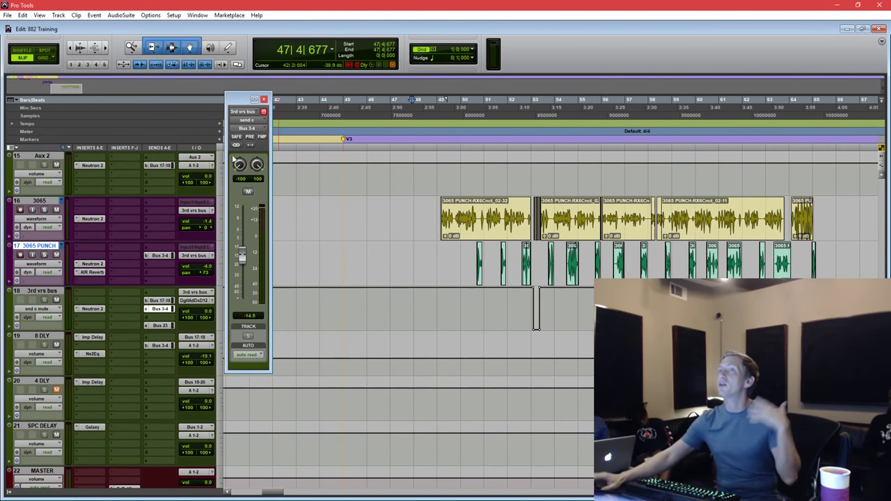
pyautogui.click(264, 101)
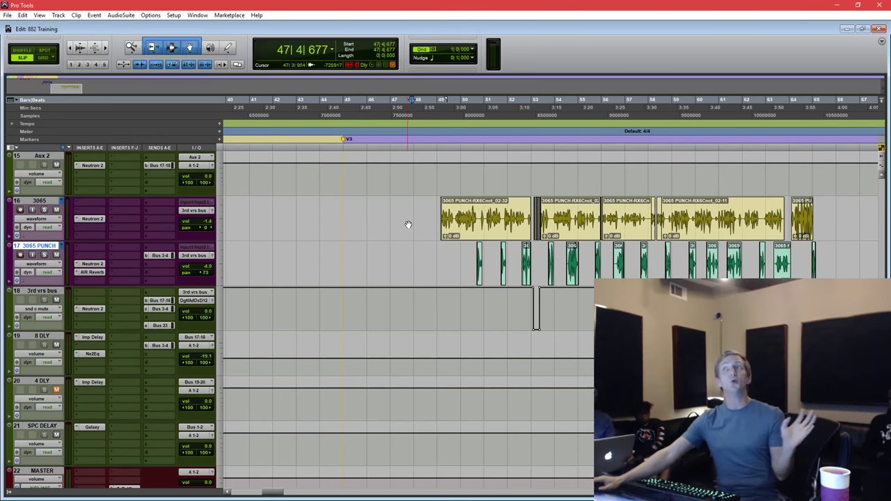
pyautogui.click(408, 224)
pyautogui.scroll(6, 408, 224)
pyautogui.keyDown('shift'); pyautogui.hscroll(-5, 369, 366); pyautogui.keyUp('shift')
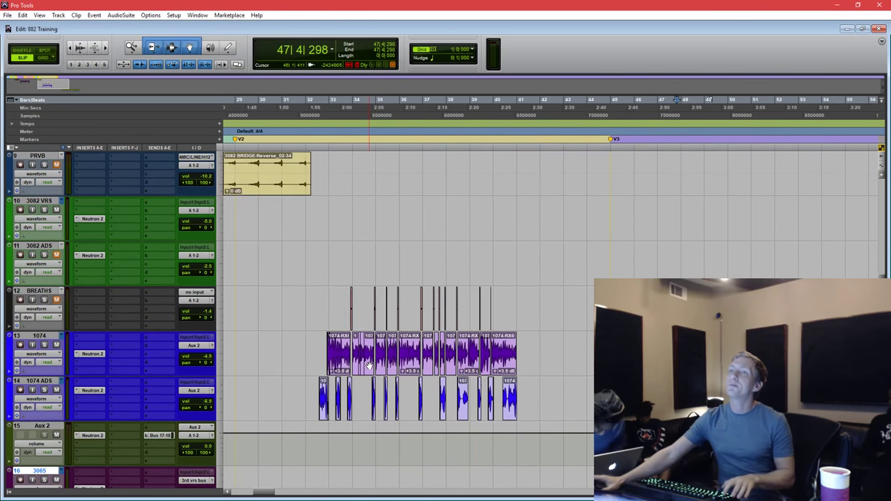
pyautogui.scroll(-5, 369, 366)
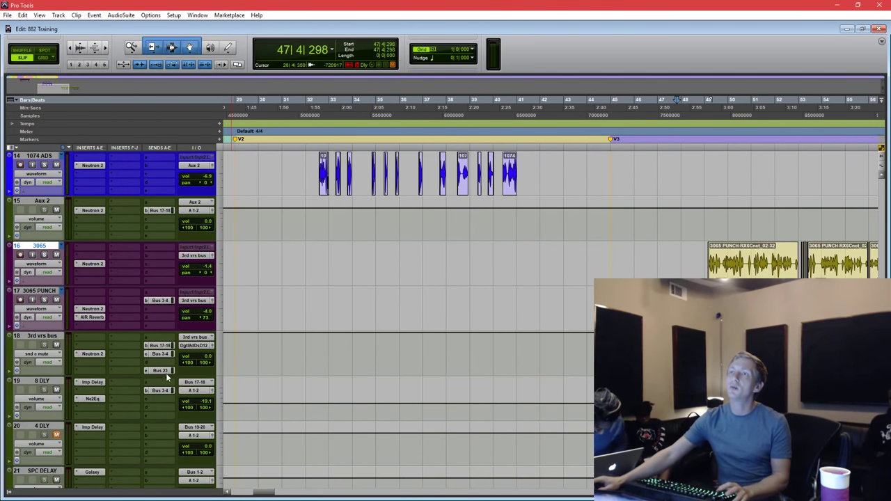
# Play from bar 33 and raise Aux 2's Bus 17-18 send to about -9 dB.
pyautogui.scroll(2, 310, 232)
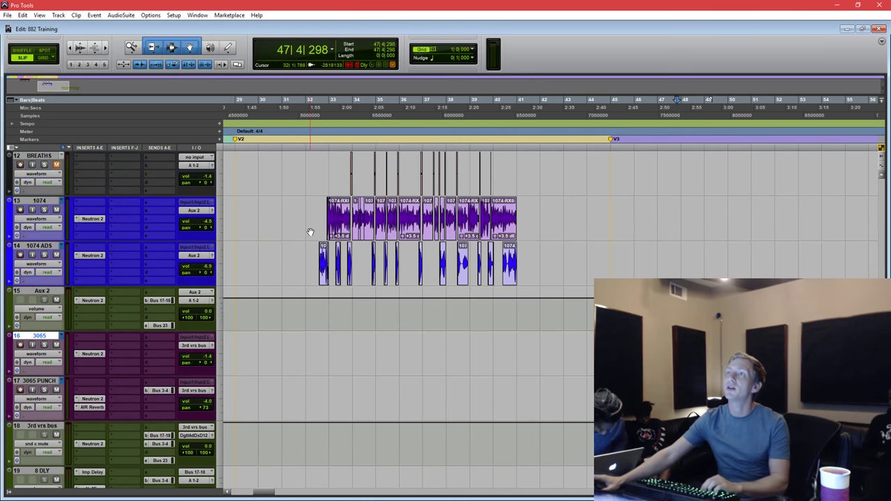
pyautogui.click(332, 176)
pyautogui.press('space')
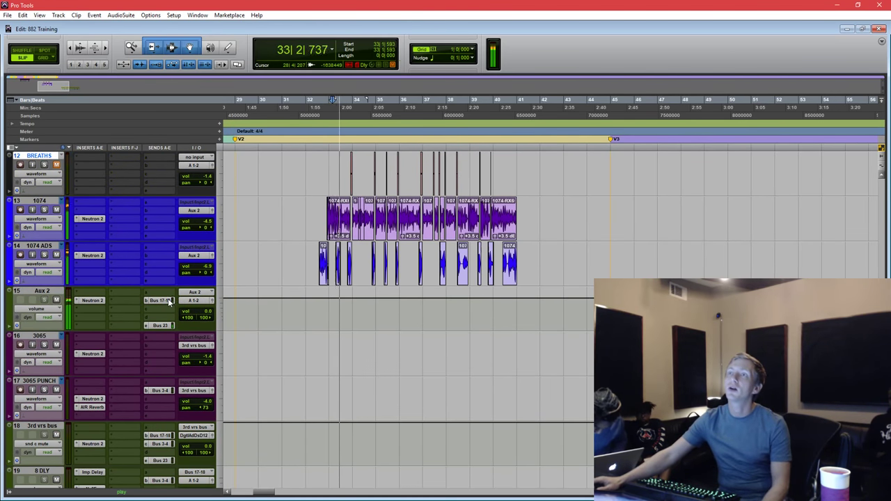
pyautogui.click(159, 300)
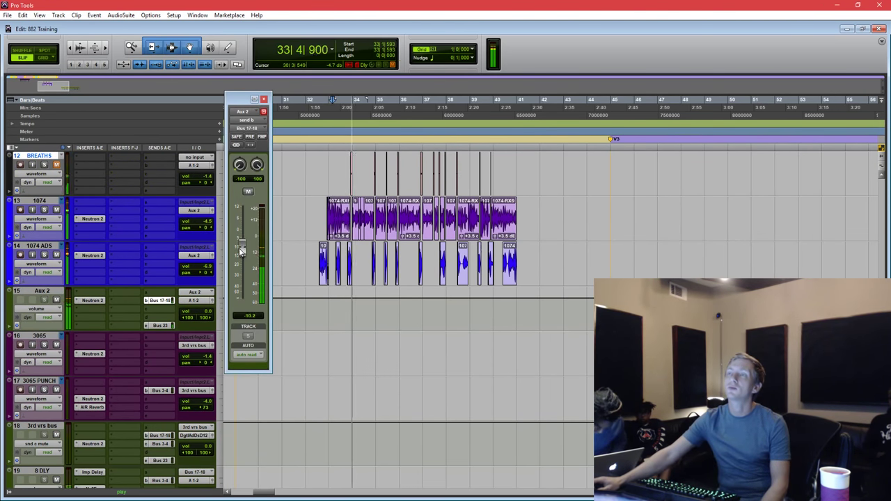
pyautogui.moveTo(241, 284); pyautogui.dragTo(241, 259)
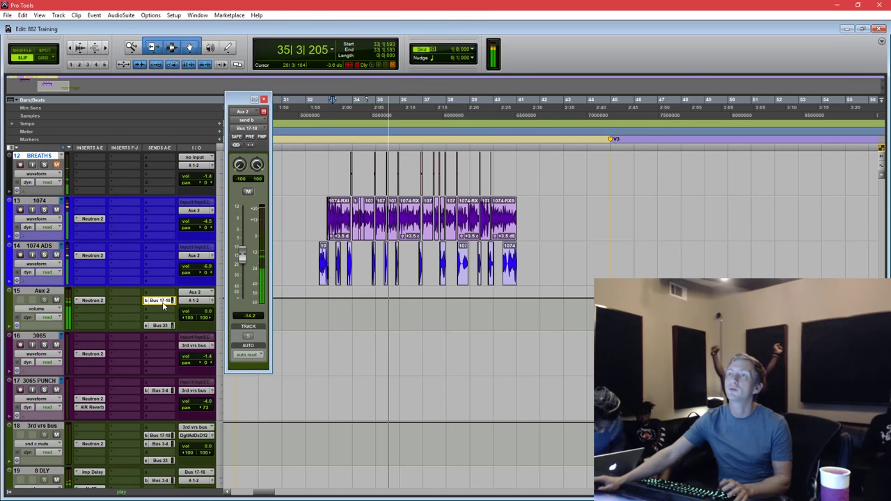
pyautogui.press('space')
# Add a Bus 3-4 send to Aux 2 and bring its Bus 17-18 send down to about -10 dB.
pyautogui.scroll(-3, 158, 310)
pyautogui.press('space')
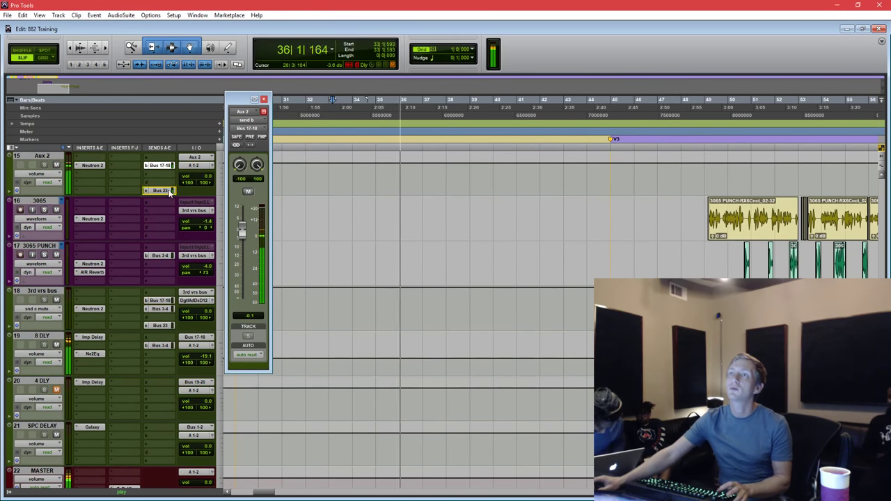
pyautogui.moveTo(169, 180); pyautogui.dragTo(167, 180)
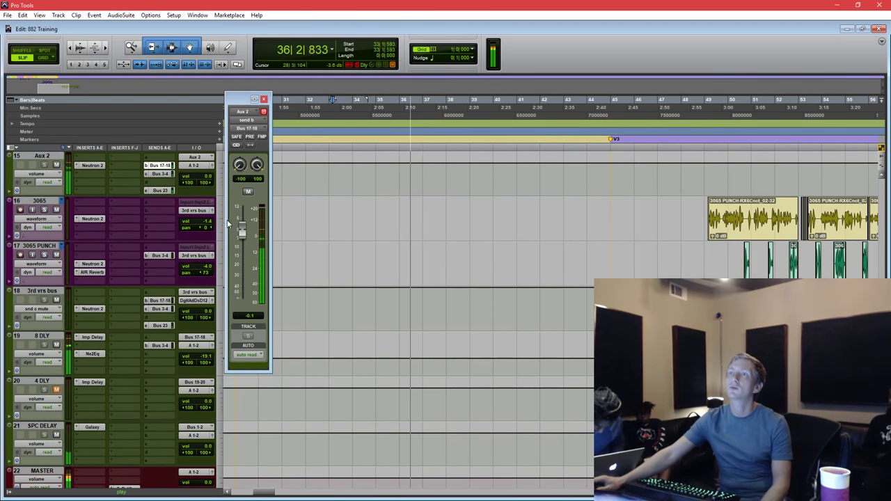
pyautogui.moveTo(242, 230); pyautogui.dragTo(241, 251)
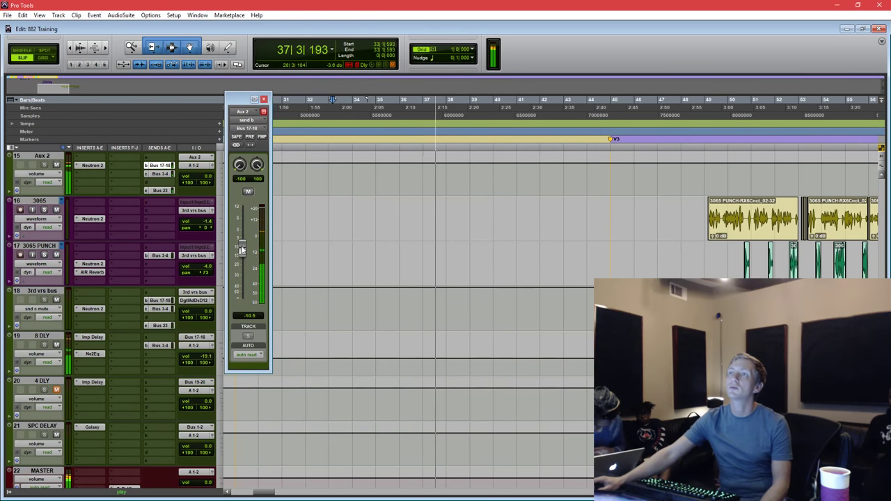
pyautogui.click(264, 99)
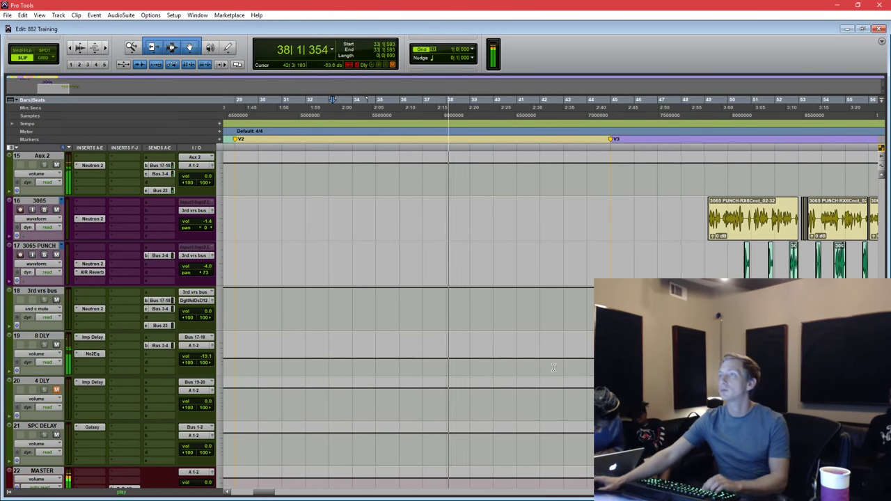
# Zoom the timeline out to show the whole song.
pyautogui.click(588, 301)
pyautogui.hotkey('ctrl', '[')
pyautogui.scroll(-3, 589, 301)
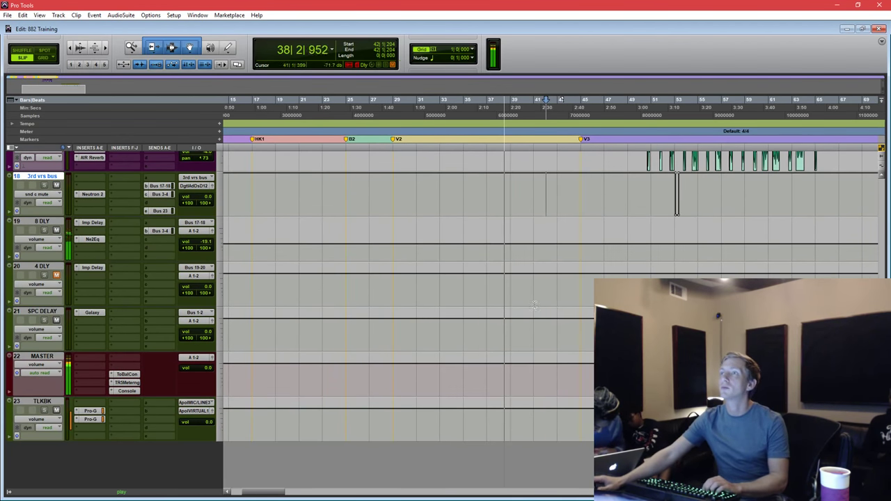
pyautogui.click(456, 369)
pyautogui.scroll(5, 456, 369)
pyautogui.hotkey('ctrl', '[')
pyautogui.scroll(10, 456, 369)
pyautogui.hotkey('ctrl', '[')
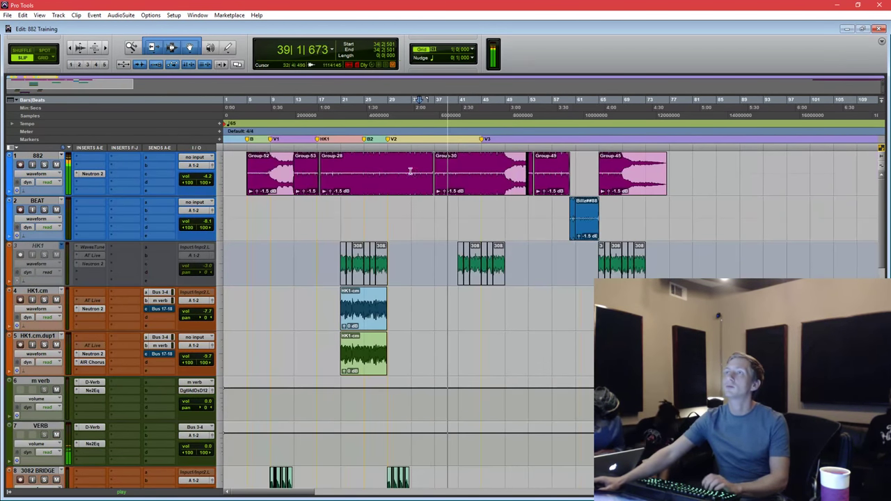
# Copy both HK1-cm clips on HK1.cm and HK1.cm.dup1 to bar 41.
pyautogui.click(356, 183)
pyautogui.click(355, 185)
pyautogui.hotkey('ctrl', ']')
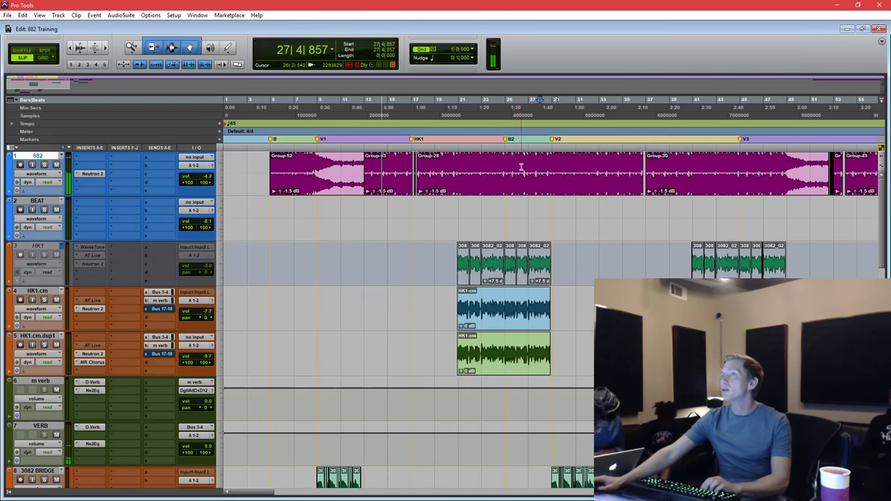
pyautogui.click(508, 324)
pyautogui.hotkey('ctrl', '[')
pyautogui.keyDown('shift'); pyautogui.click(370, 371); pyautogui.keyUp('shift')
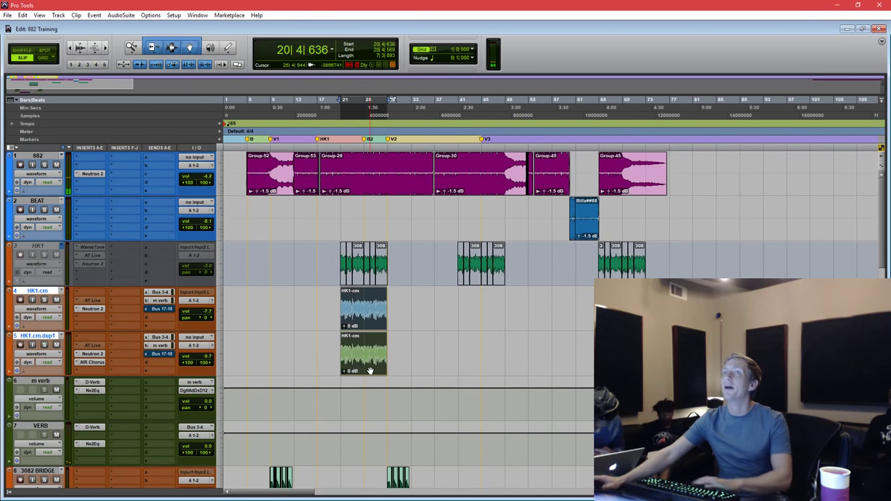
pyautogui.keyDown('alt'); pyautogui.moveTo(370, 309); pyautogui.dragTo(610, 317); pyautogui.keyUp('alt')
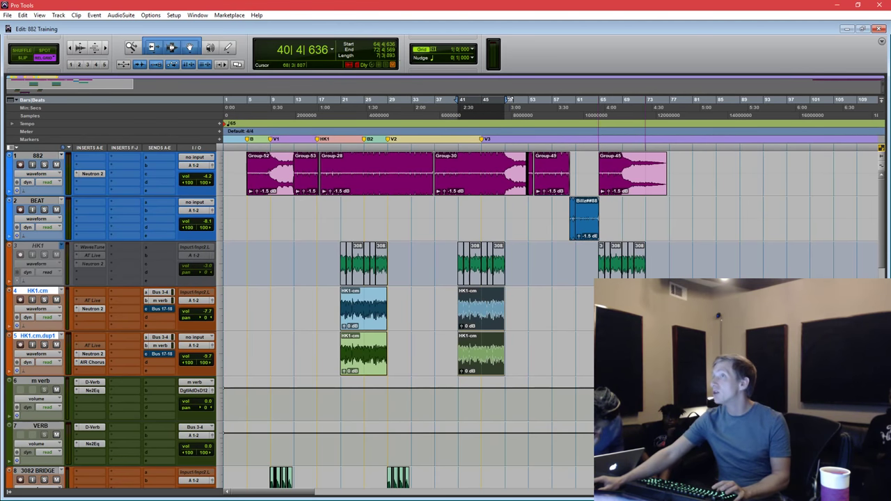
pyautogui.keyDown('alt'); pyautogui.moveTo(509, 100); pyautogui.dragTo(649, 99); pyautogui.keyUp('alt')
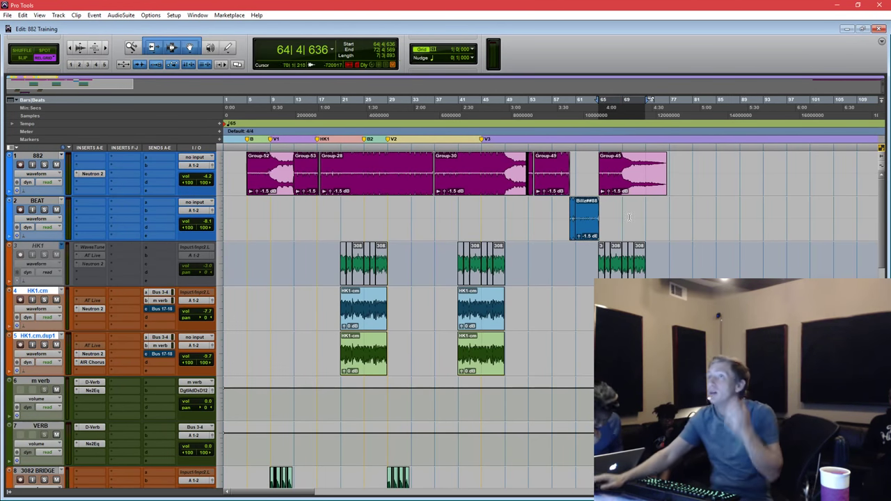
pyautogui.click(360, 162)
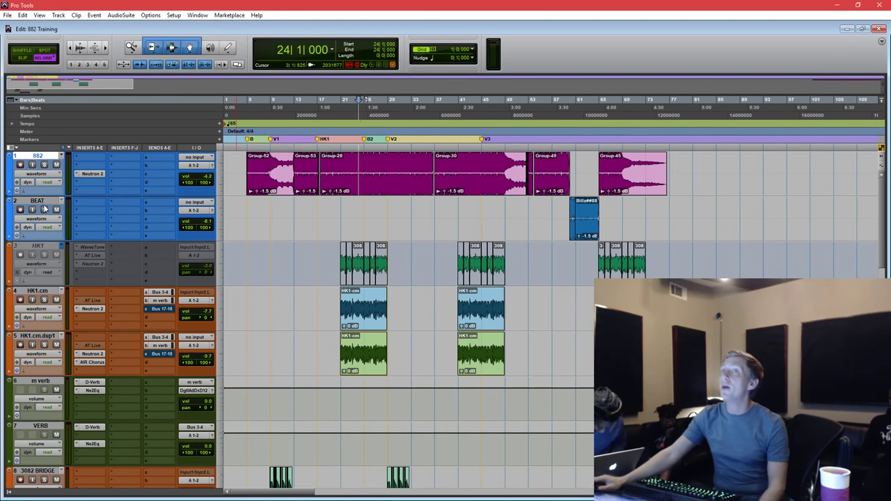
# Tweak the 882 Neutron masking cut near 1 kHz and raise the track volume to about -2.6 dB.
pyautogui.click(94, 173)
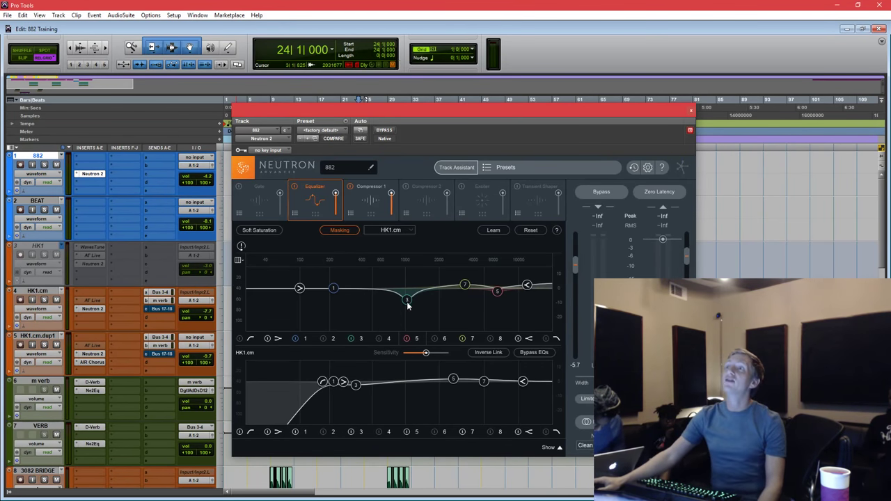
pyautogui.moveTo(408, 305); pyautogui.dragTo(408, 296)
pyautogui.press('space')
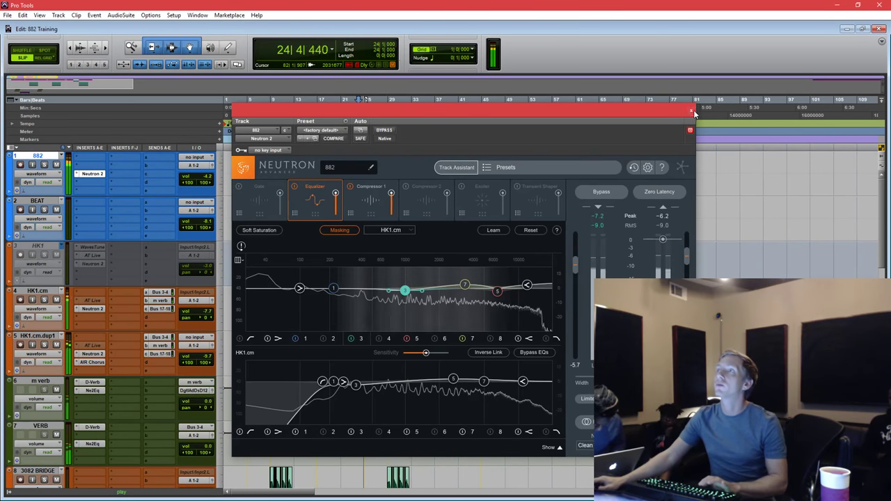
pyautogui.click(690, 110)
pyautogui.moveTo(208, 181); pyautogui.dragTo(209, 170)
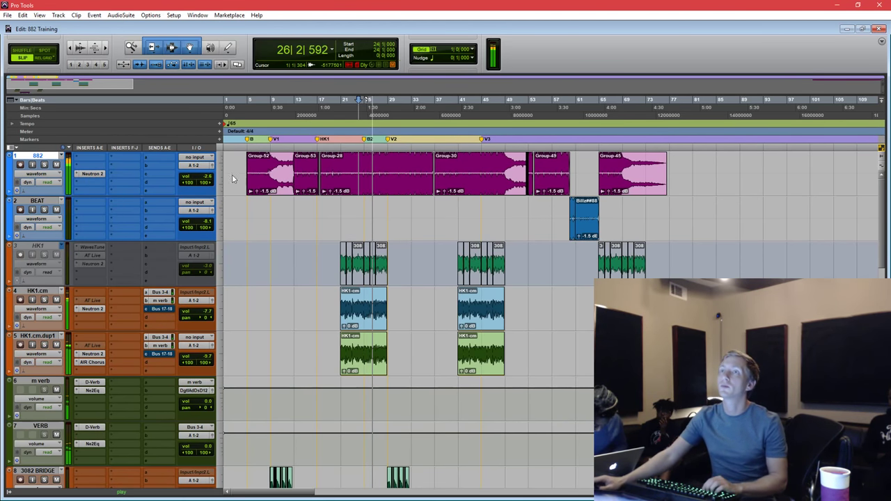
# In 882's Neutron 2, boost the high band near 5 kHz and cut about 6 dB near 1 kHz.
pyautogui.click(92, 173)
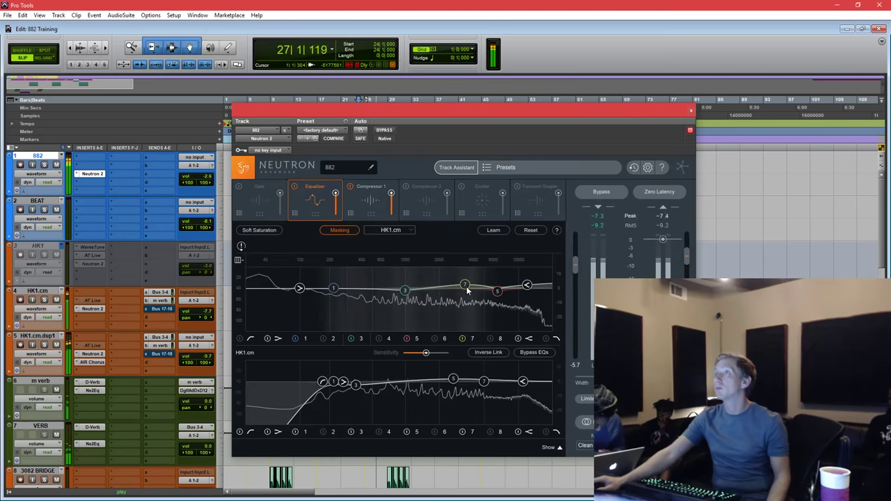
pyautogui.moveTo(467, 288); pyautogui.dragTo(483, 284)
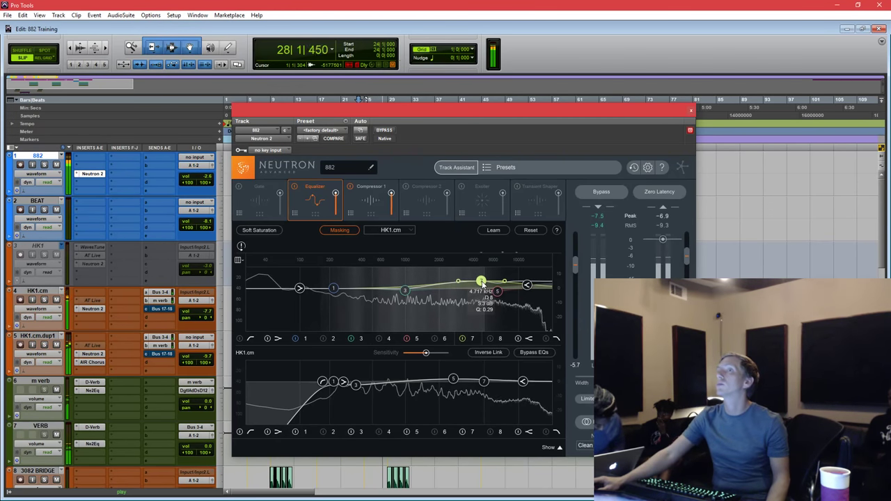
pyautogui.moveTo(405, 290); pyautogui.dragTo(411, 303)
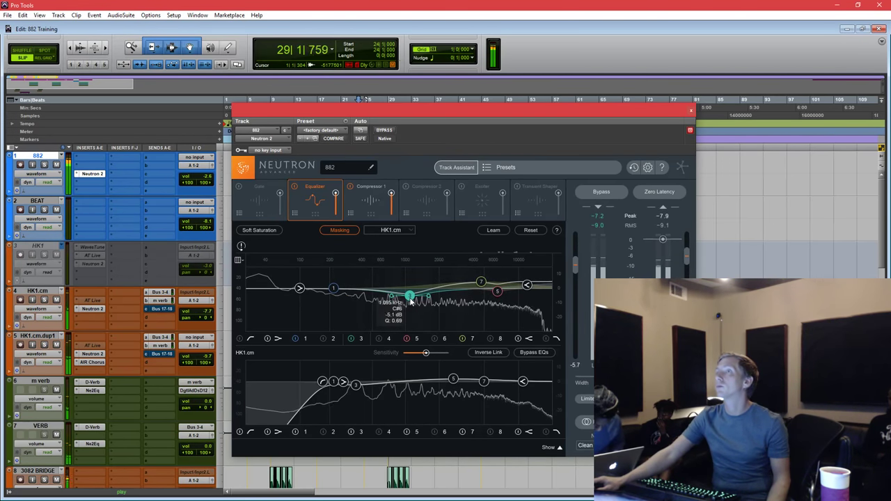
# Close Neutron and move the 3082 BRIDGE track up beneath HK1.cm.
pyautogui.click(691, 110)
pyautogui.scroll(-3, 559, 237)
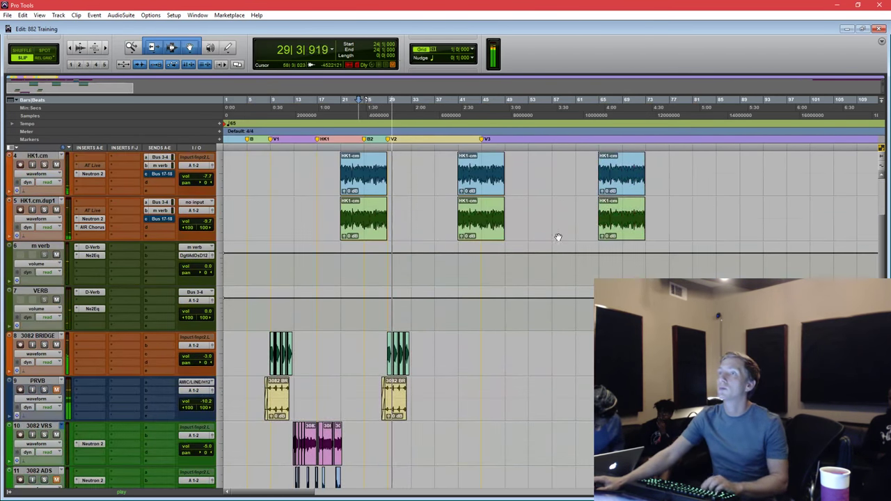
pyautogui.click(41, 291)
pyautogui.hotkey('ctrl', ']')
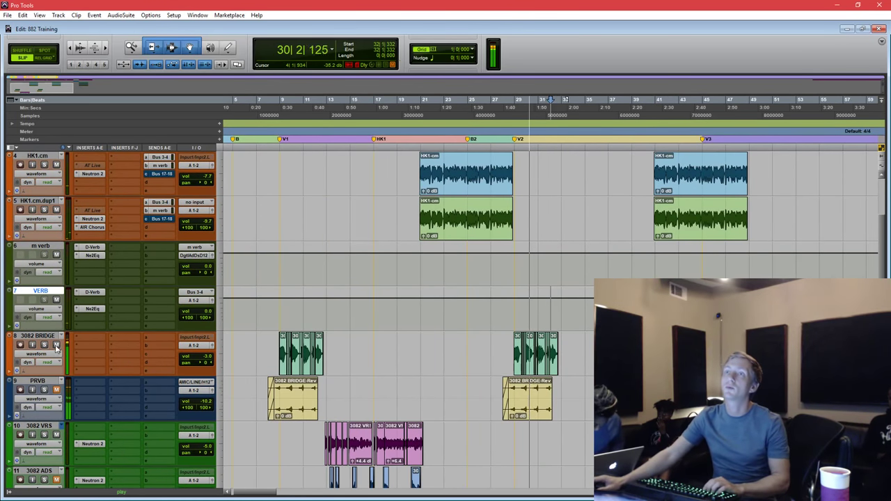
pyautogui.moveTo(40, 336); pyautogui.dragTo(41, 198)
# Copy the Neutron 2 and Auto-Tune Live inserts onto 3082 BRIDGE and open its Auto-Tune window.
pyautogui.scroll(2, 123, 279)
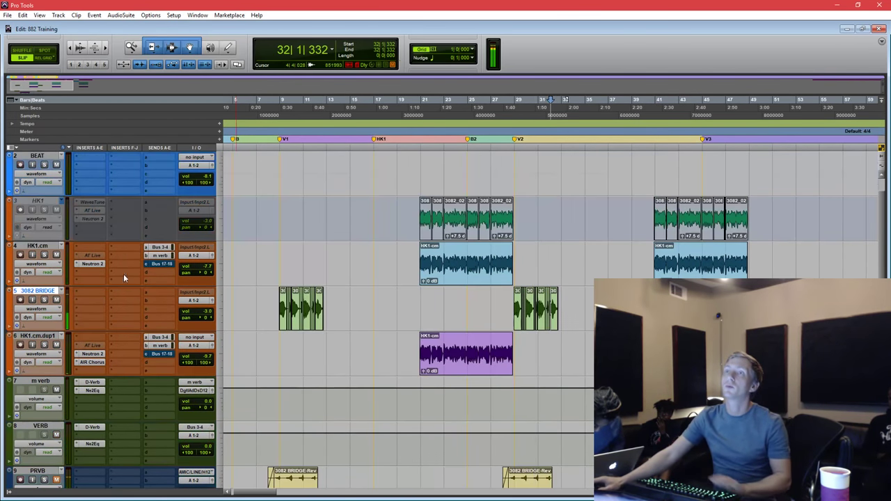
pyautogui.moveTo(88, 308); pyautogui.dragTo(88, 308)
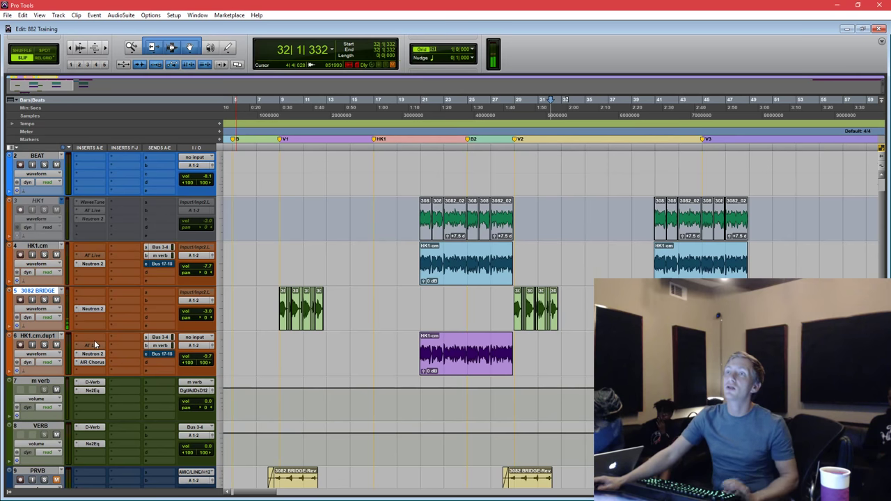
pyautogui.click(95, 347)
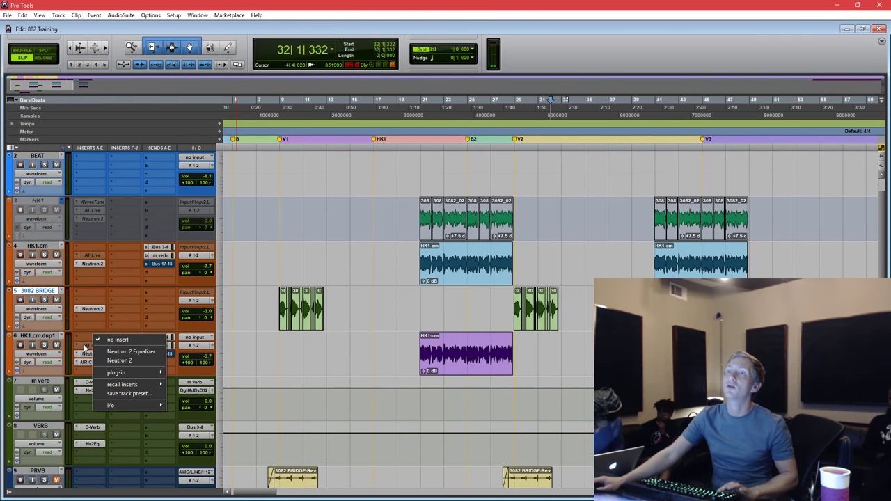
pyautogui.moveTo(85, 346); pyautogui.dragTo(89, 298)
pyautogui.click(88, 301)
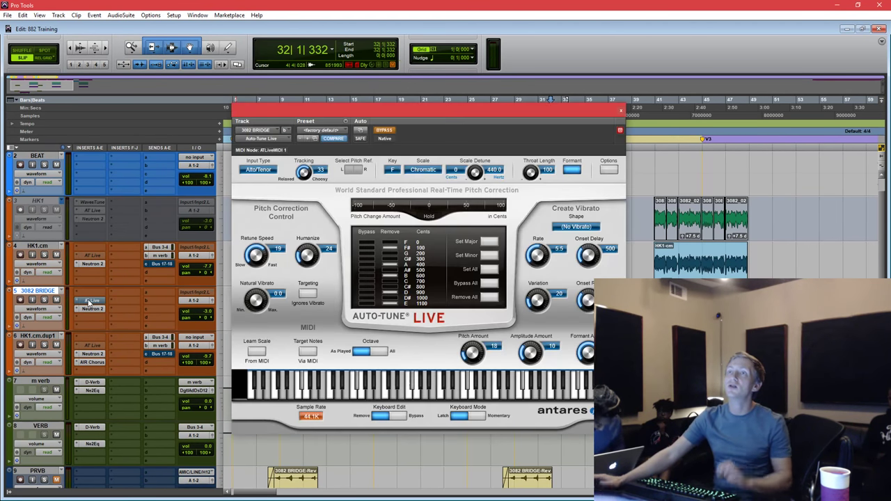
pyautogui.moveTo(527, 119); pyautogui.dragTo(746, 112)
# Copy the m verb send onto 3082 BRIDGE and play from bar 8.
pyautogui.click(272, 254)
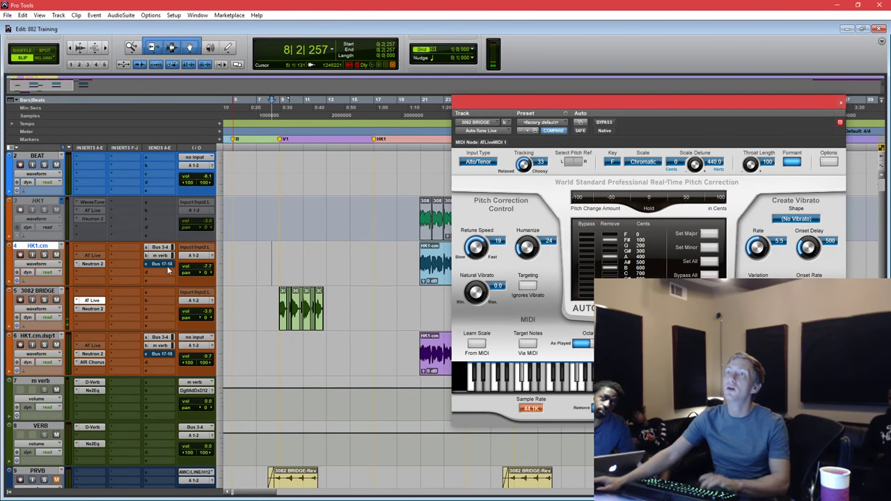
pyautogui.moveTo(156, 318); pyautogui.dragTo(157, 318)
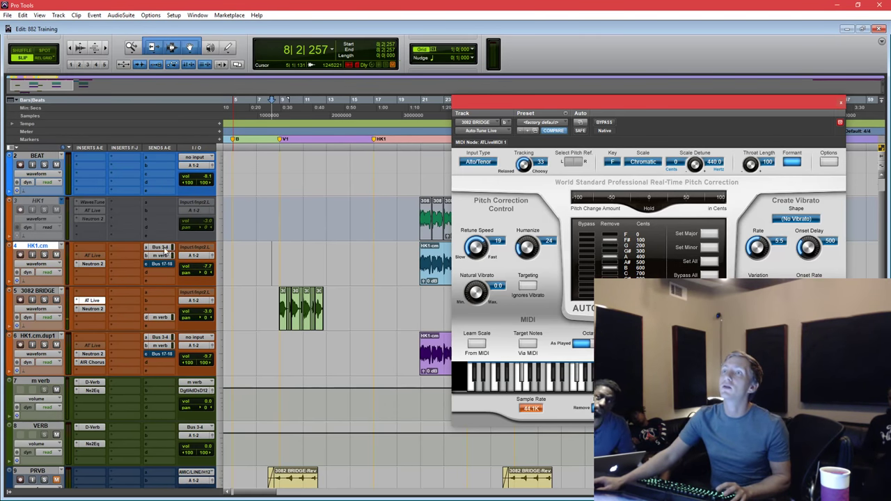
pyautogui.press('space')
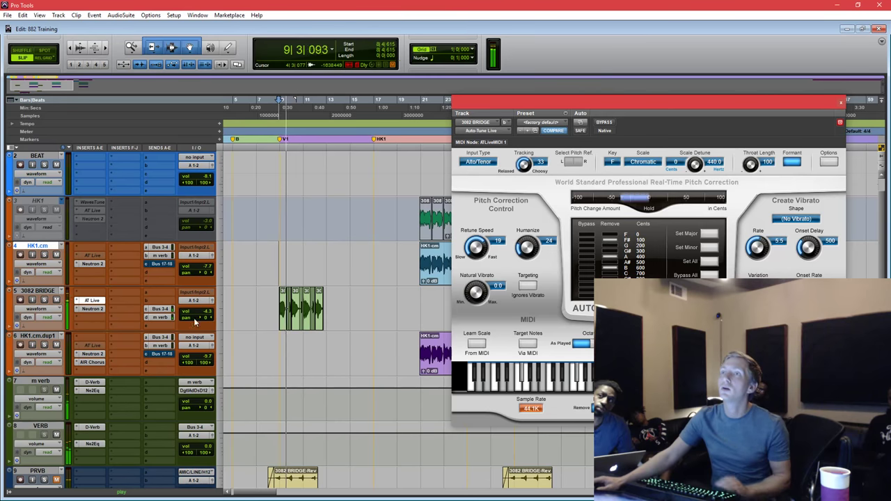
# Send 3082 BRIDGE to the 4 DLY delay with the send level at -21.4 dB.
pyautogui.press('space')
pyautogui.click(164, 329)
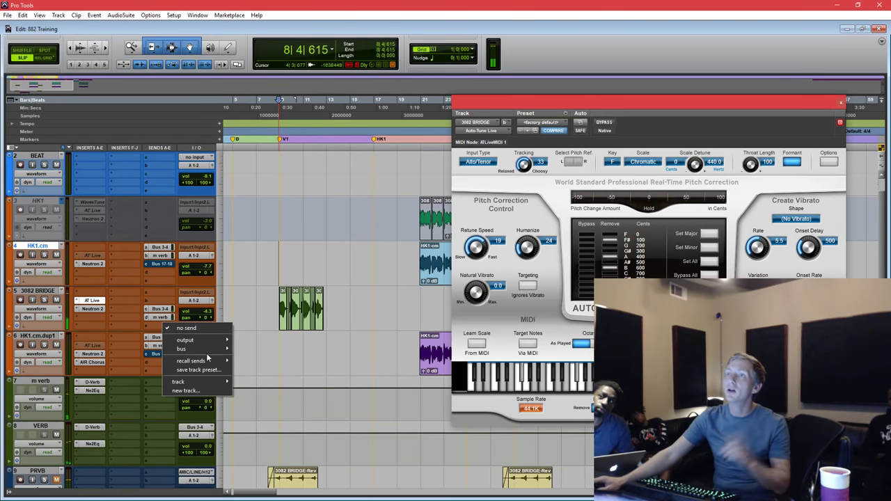
pyautogui.moveTo(204, 384)
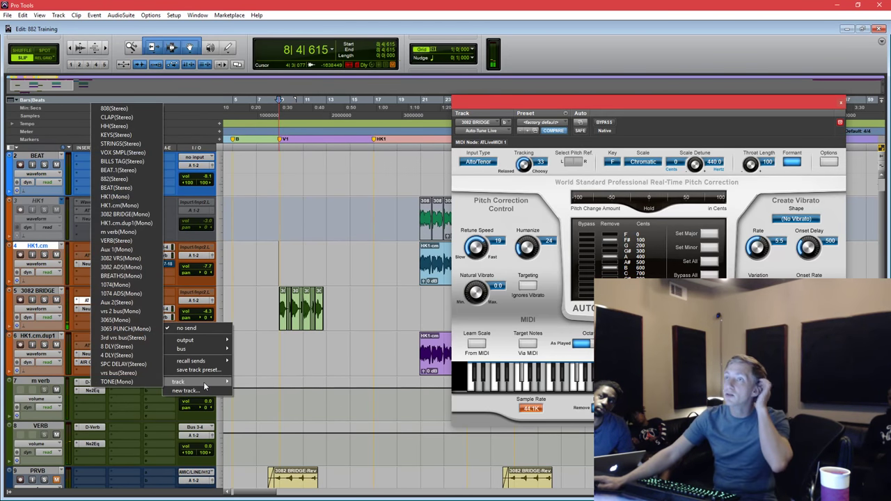
pyautogui.click(118, 365)
pyautogui.press('space')
pyautogui.moveTo(243, 286); pyautogui.dragTo(242, 243)
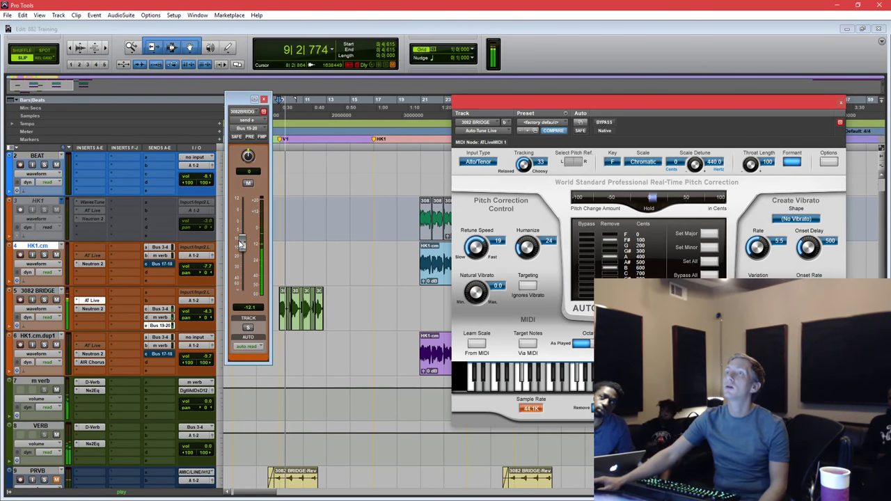
pyautogui.scroll(-10, 119, 324)
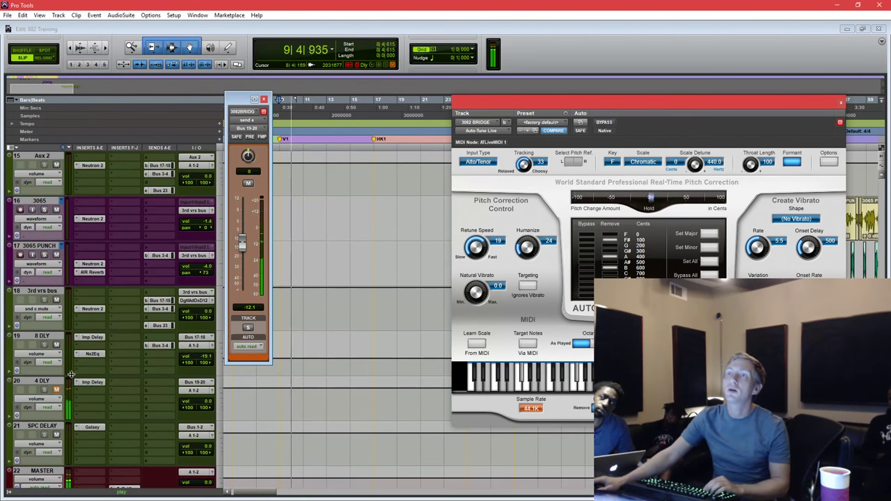
pyautogui.moveTo(242, 245); pyautogui.dragTo(241, 261)
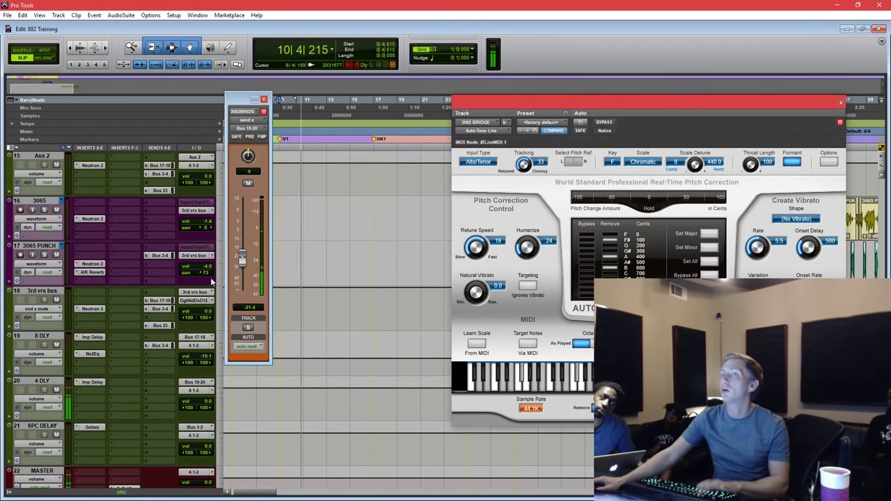
# Add a Bus 3-4 reverb send on 4 DLY and close the send window.
pyautogui.click(158, 393)
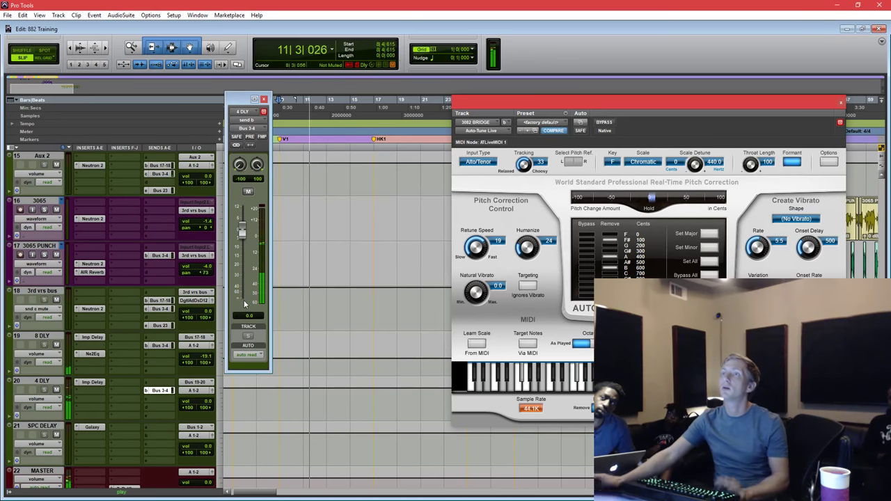
pyautogui.click(264, 100)
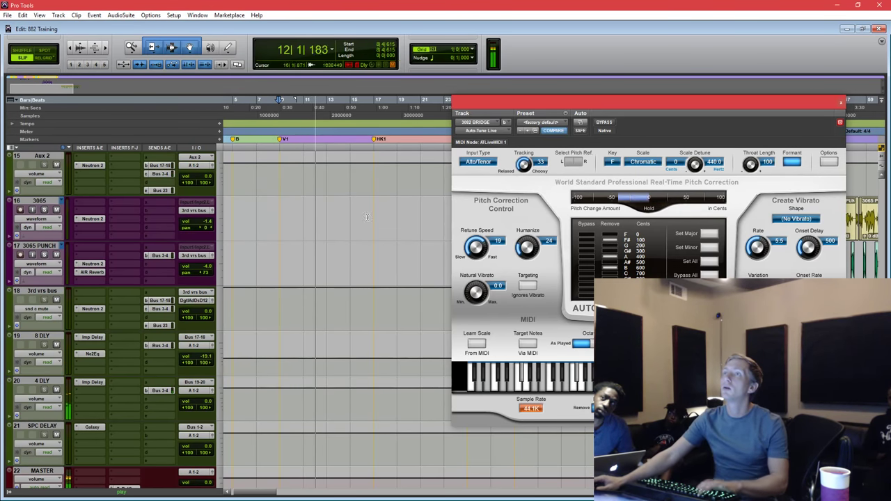
pyautogui.scroll(5, 378, 233)
pyautogui.scroll(1, 378, 233)
# Audition the 3082 BRIDGE-Reverse clip from just before its start.
pyautogui.scroll(1, 289, 289)
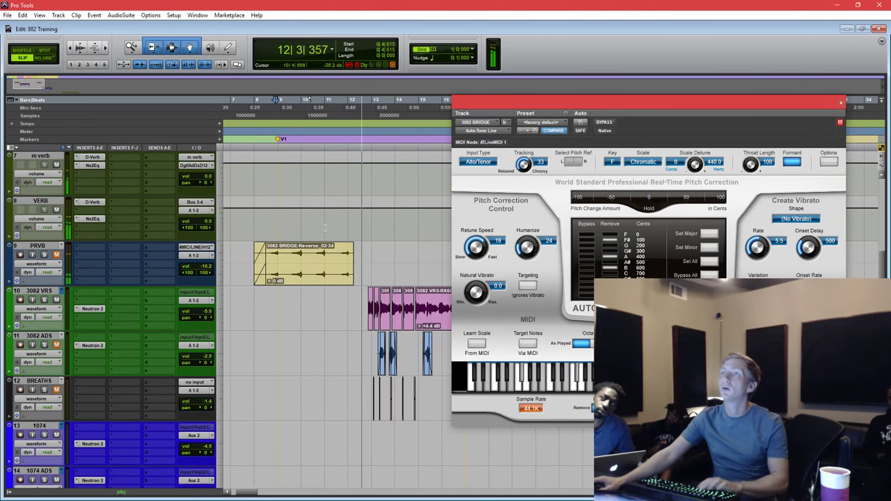
pyautogui.click(289, 270)
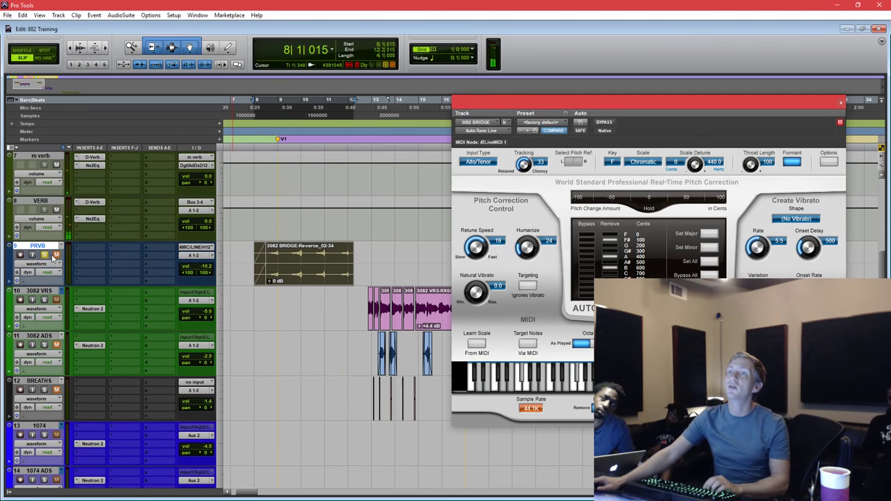
pyautogui.click(326, 213)
pyautogui.hscroll(-3, 418, 212)
pyautogui.scroll(1, 431, 212)
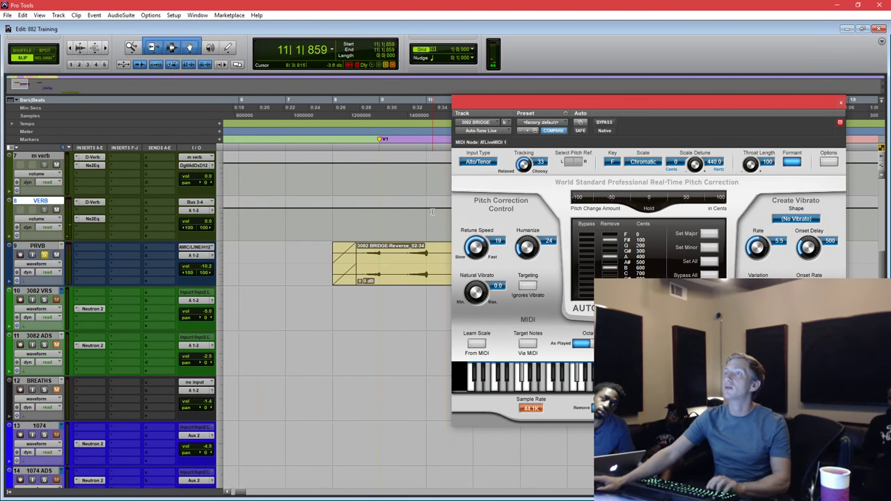
pyautogui.click(359, 223)
pyautogui.press('space')
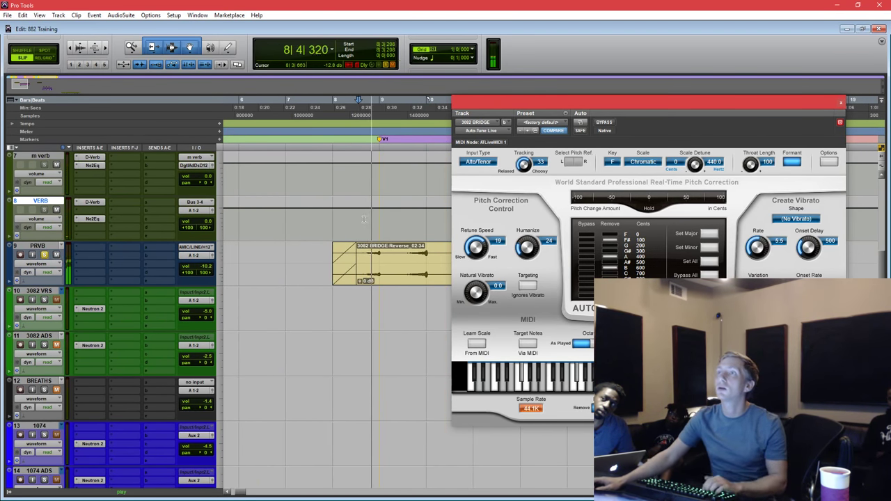
pyautogui.press('space')
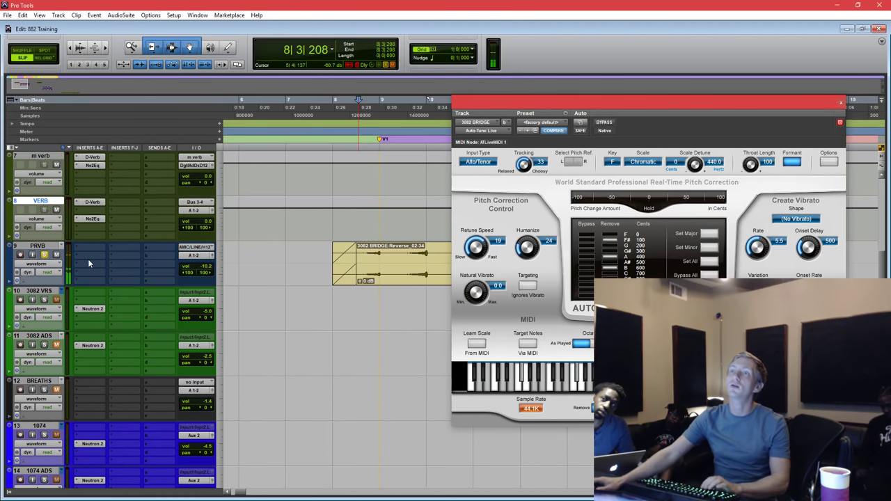
# Insert the AIR Phaser modulation plug-in on the PRVB track.
pyautogui.click(85, 261)
pyautogui.moveTo(129, 299)
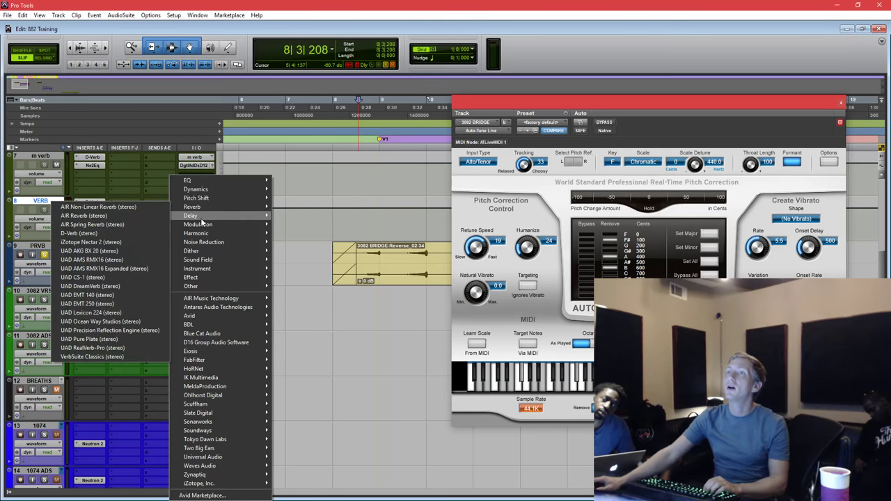
pyautogui.moveTo(187, 226)
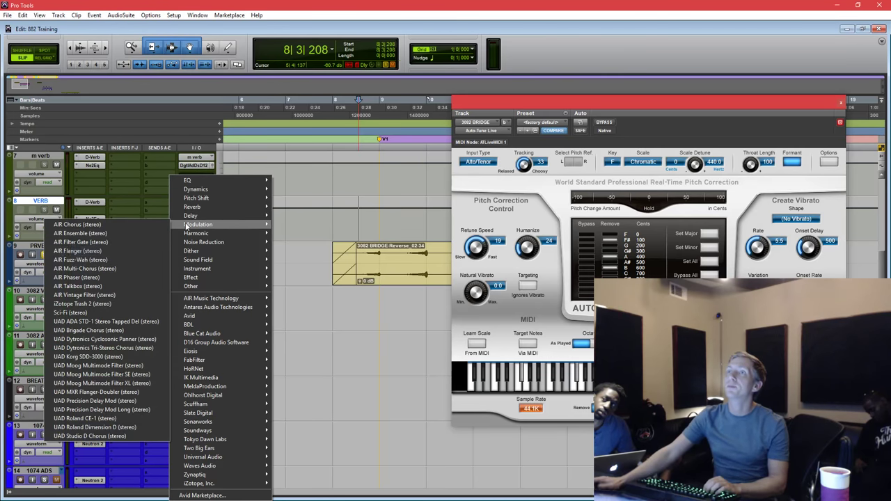
pyautogui.click(104, 278)
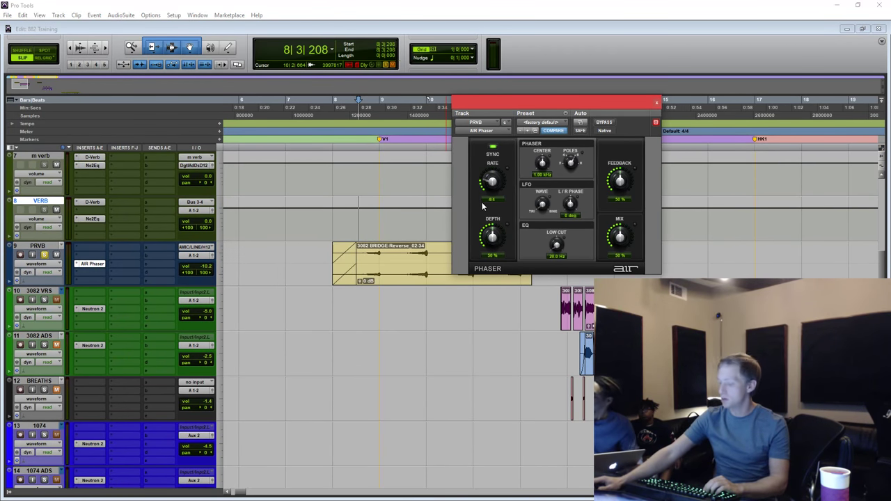
# Set the phaser's L/R phase to +11 degrees while auditioning the reverse clip.
pyautogui.click(368, 219)
pyautogui.press('space')
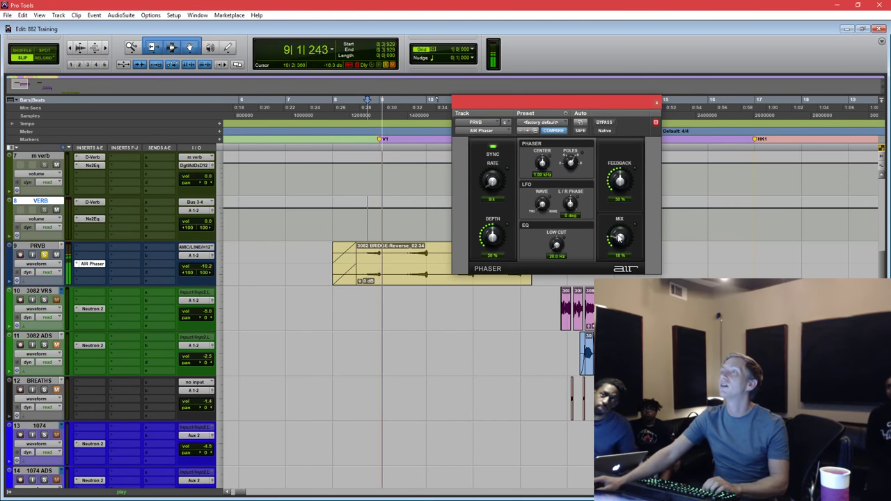
pyautogui.press('space')
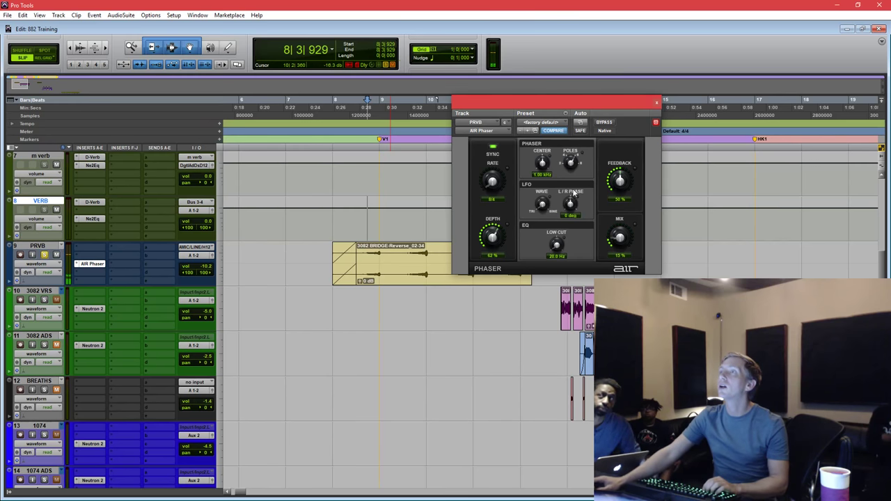
pyautogui.moveTo(573, 204); pyautogui.dragTo(572, 198)
pyautogui.press('space')
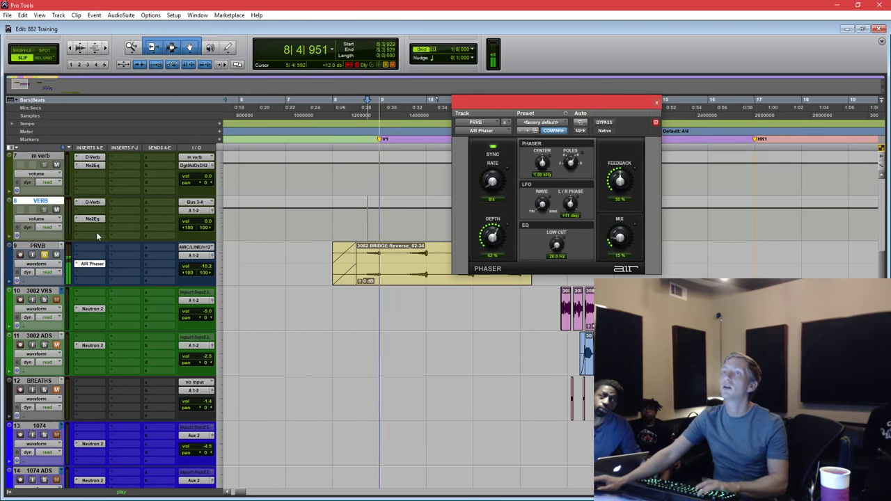
pyautogui.press('space')
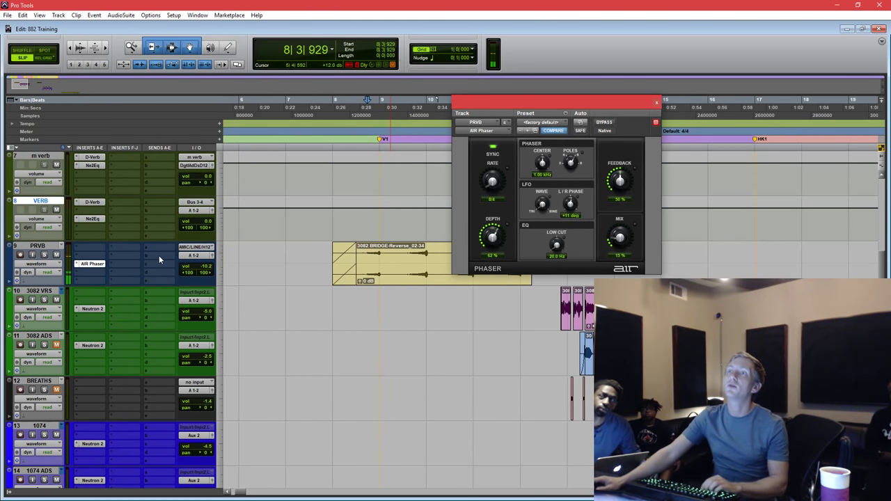
# Send PRVB to the VERB reverb on Bus 3-4 at 0 dB.
pyautogui.click(159, 255)
pyautogui.moveTo(192, 312)
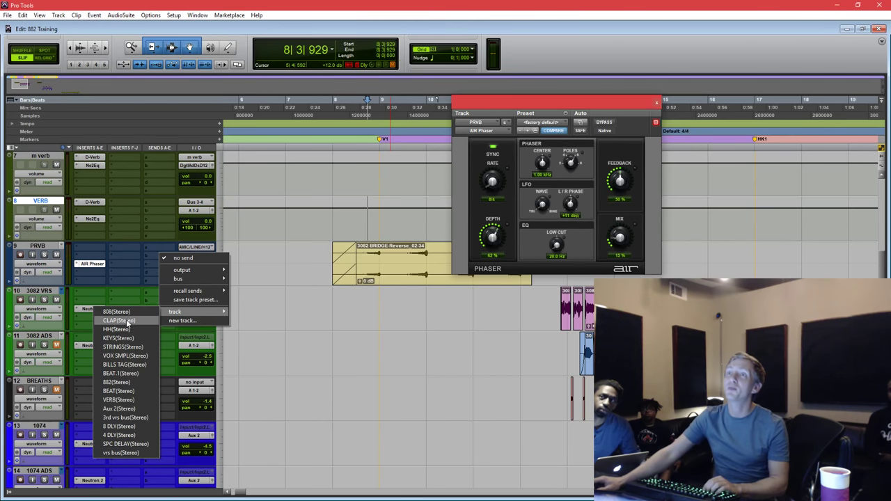
pyautogui.click(129, 400)
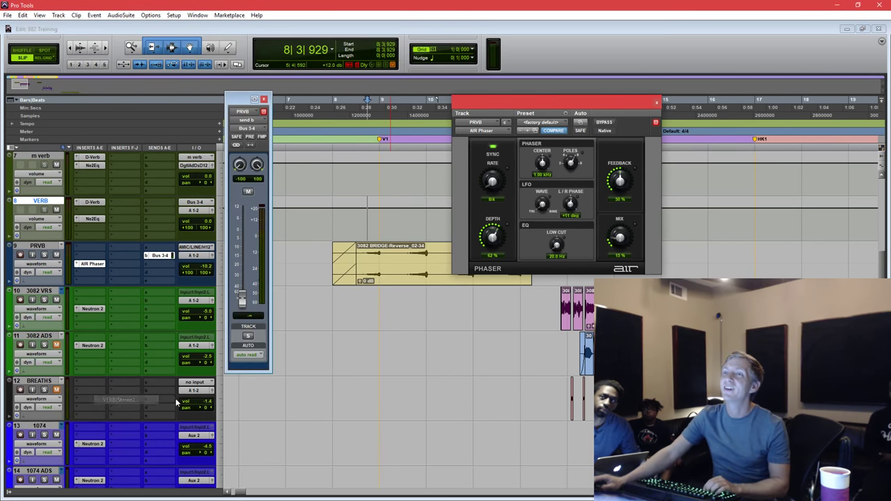
pyautogui.keyDown('alt'); pyautogui.click(244, 301); pyautogui.keyUp('alt')
pyautogui.press('space')
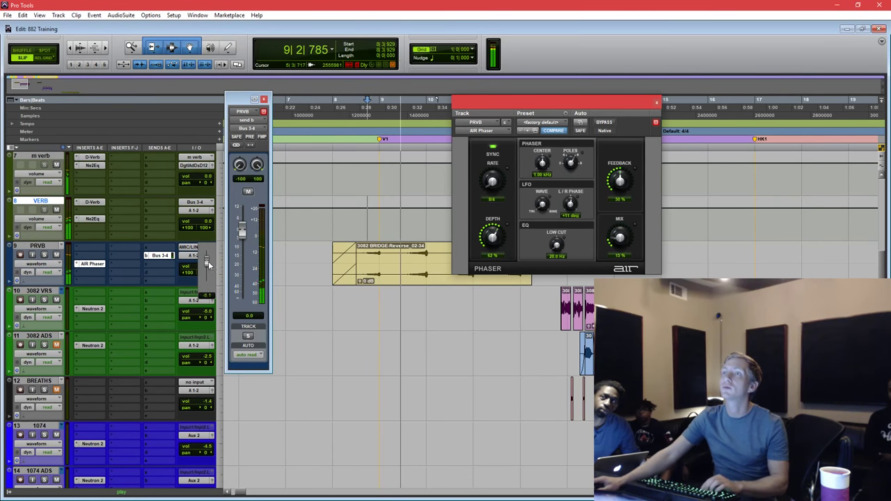
# Move PRVB below 3082 BRIDGE as track 6 and inspect the timeline around it.
pyautogui.moveTo(52, 240); pyautogui.dragTo(50, 282)
pyautogui.scroll(5, 52, 257)
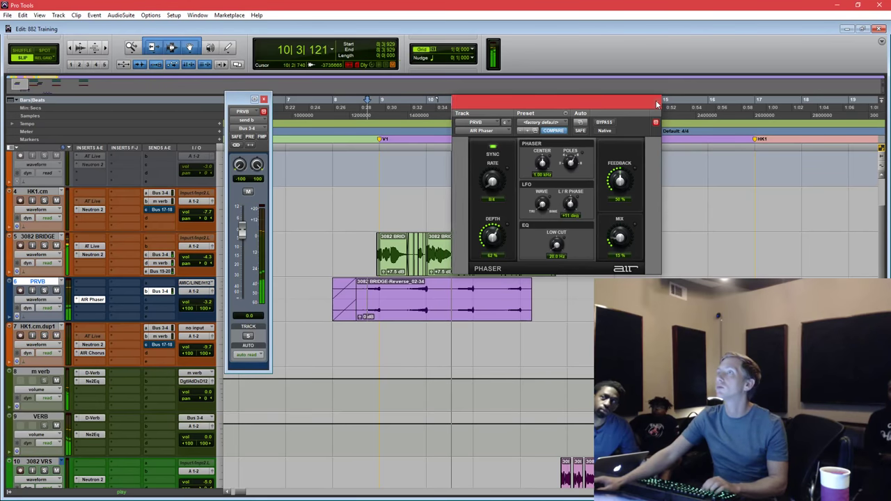
pyautogui.moveTo(336, 204); pyautogui.dragTo(587, 251)
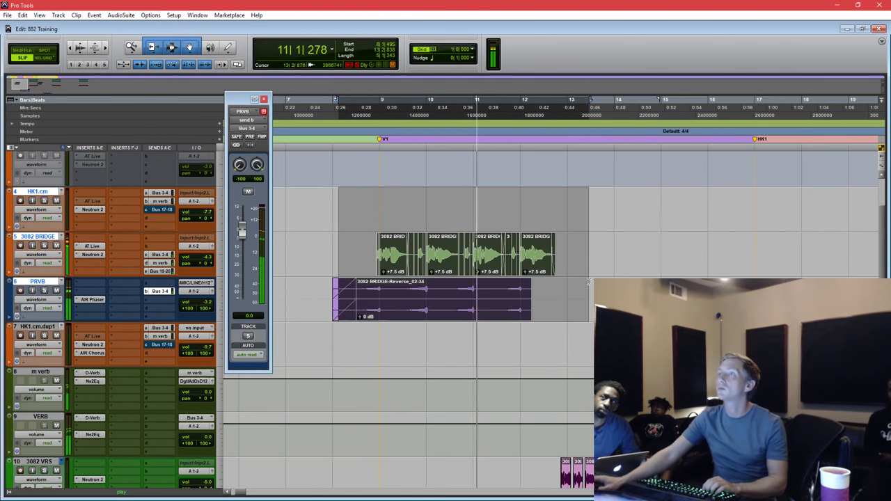
pyautogui.click(505, 195)
pyautogui.hotkey('ctrl', ']')
pyautogui.click(461, 300)
pyautogui.hotkey('ctrl', '[')
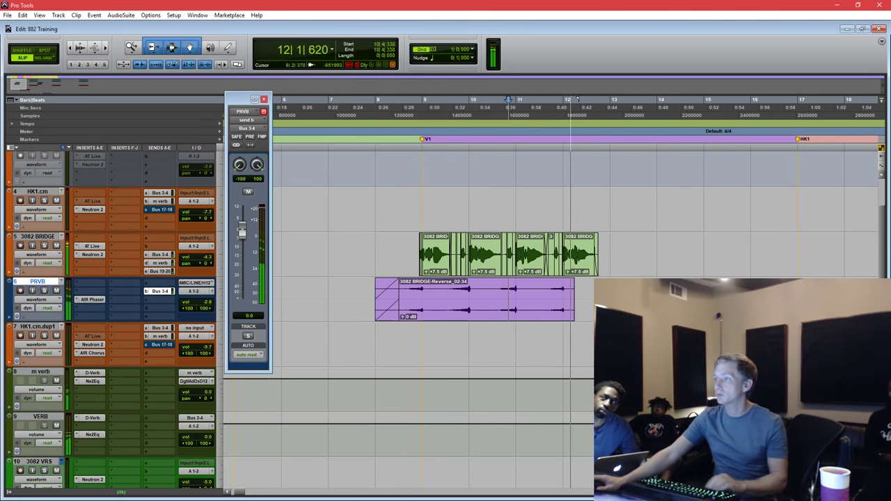
# Zoom out and select the Group-53 clip on track 882.
pyautogui.scroll(3, 610, 211)
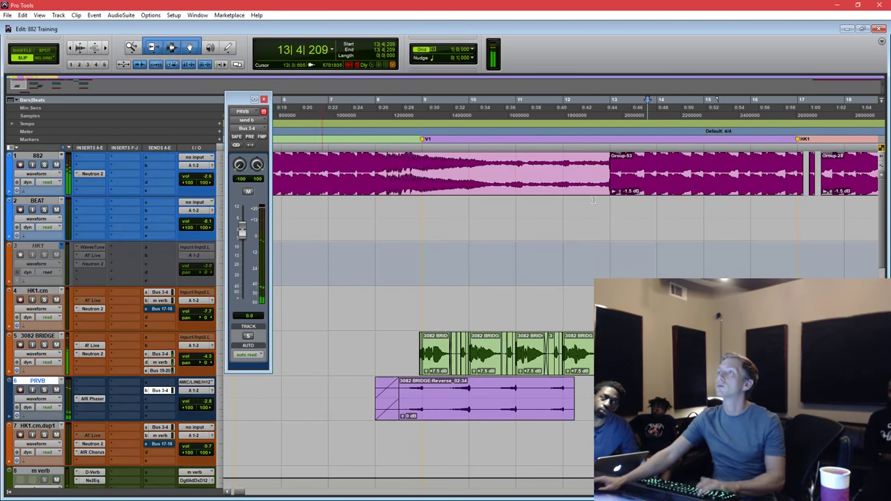
pyautogui.hotkey('ctrl', '[')
pyautogui.hscroll(3, 416, 183)
pyautogui.click(403, 190)
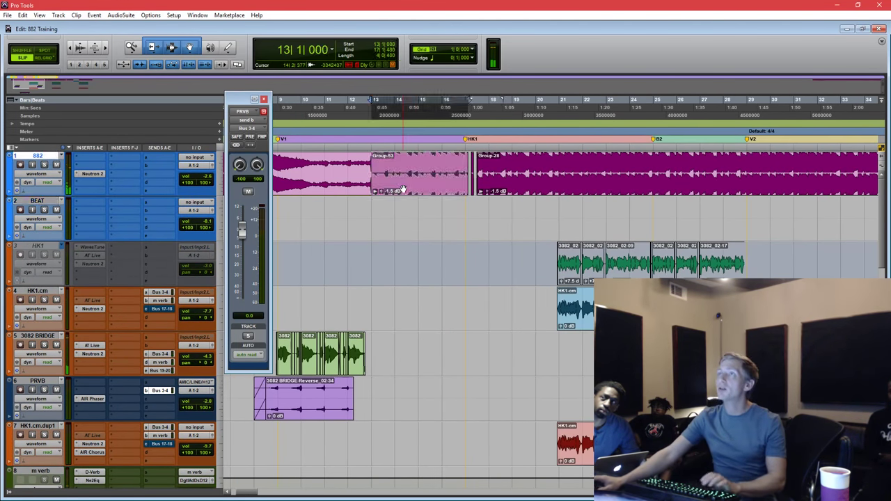
pyautogui.keyDown('shift'); pyautogui.click(584, 180); pyautogui.keyUp('shift')
pyautogui.click(403, 161)
pyautogui.click(444, 189)
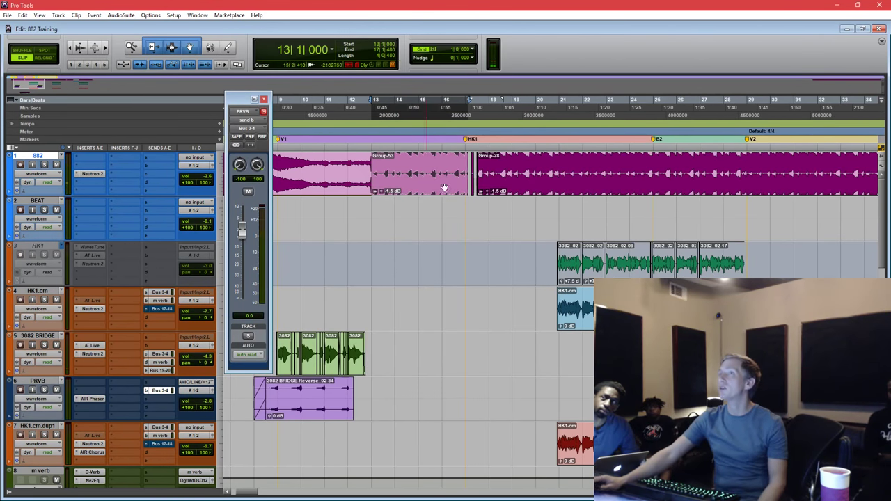
pyautogui.click(539, 184)
pyautogui.click(418, 184)
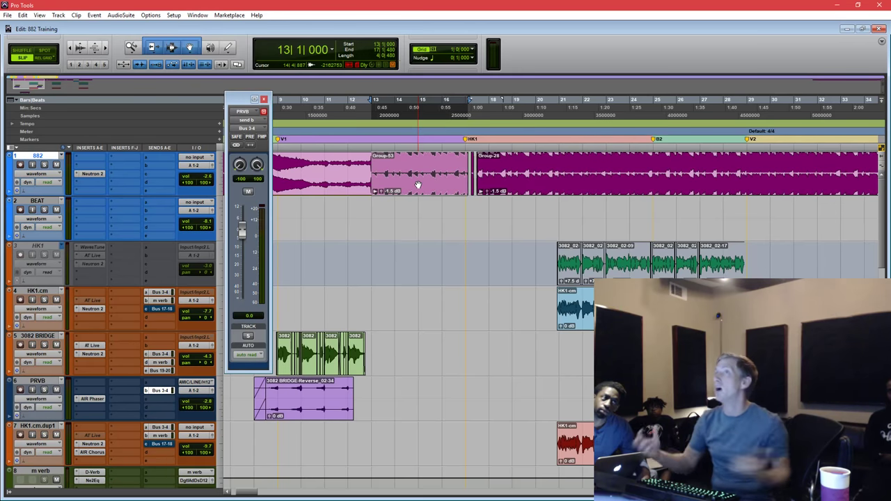
pyautogui.click(84, 182)
# Insert the Ozone 8 Imager Sound Field plug-in on track 882.
pyautogui.moveTo(124, 218)
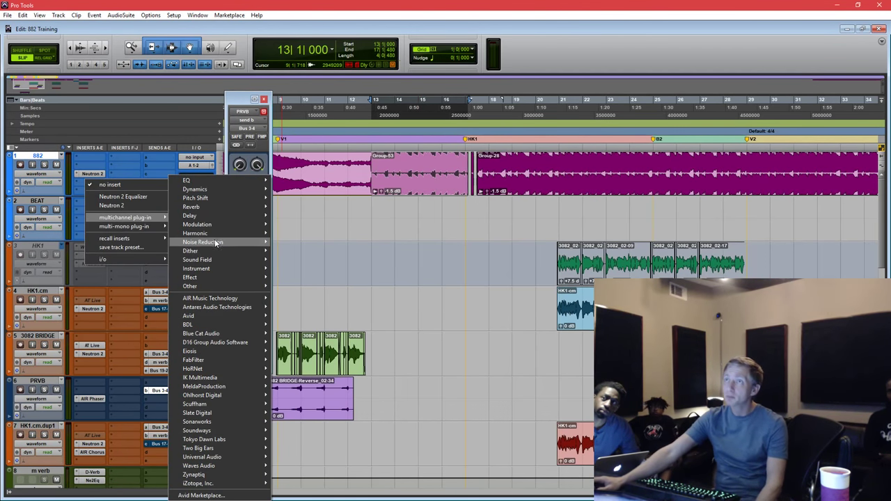
pyautogui.moveTo(192, 260)
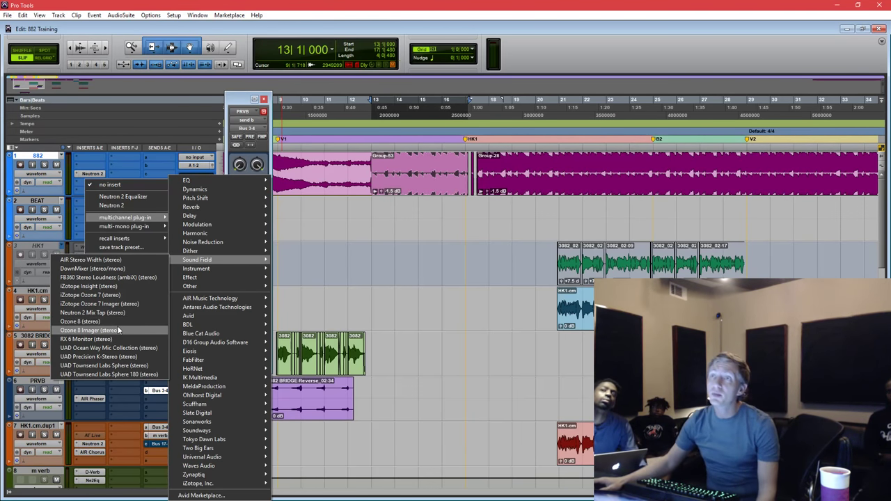
pyautogui.click(119, 330)
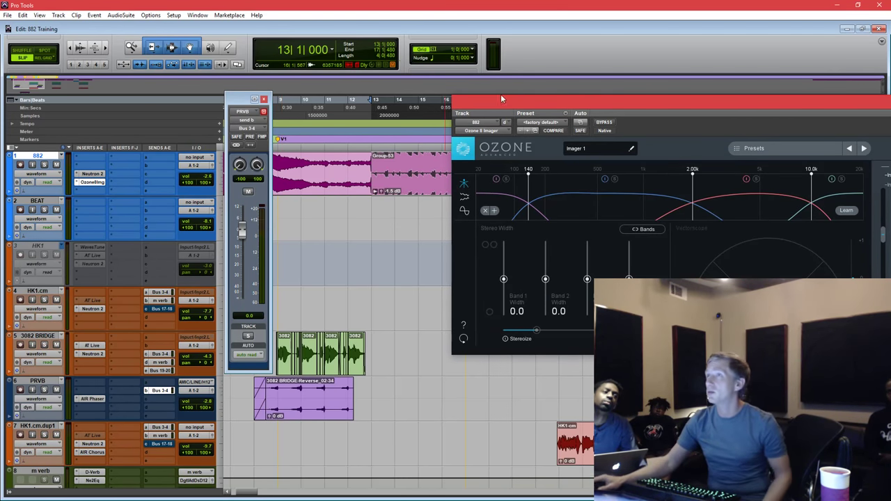
pyautogui.moveTo(562, 103); pyautogui.dragTo(403, 152)
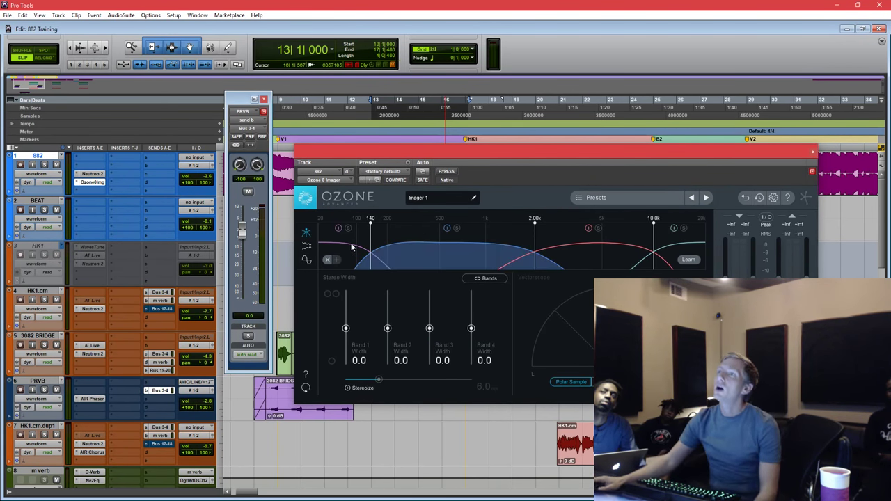
# Set Imager crossovers to 121 Hz and 1.38 kHz and band widths -26.6, 51.9, 70.9, 100.
pyautogui.moveTo(370, 238); pyautogui.dragTo(387, 237)
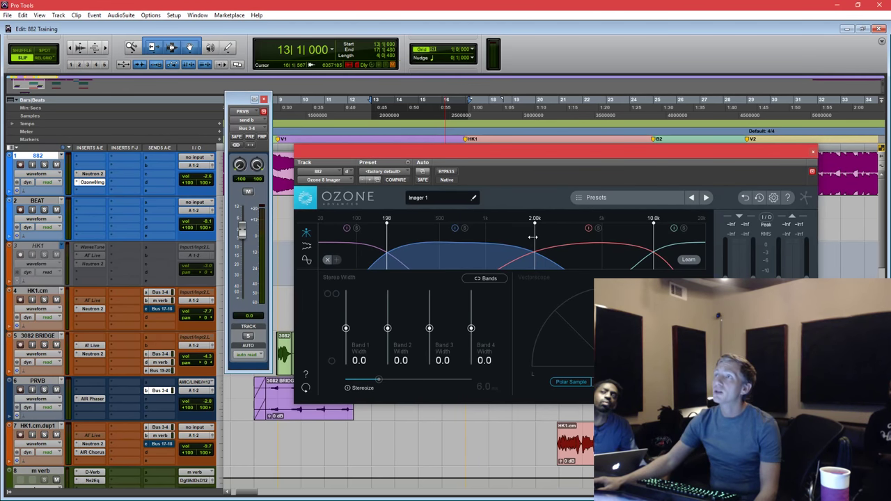
pyautogui.moveTo(533, 237); pyautogui.dragTo(507, 239)
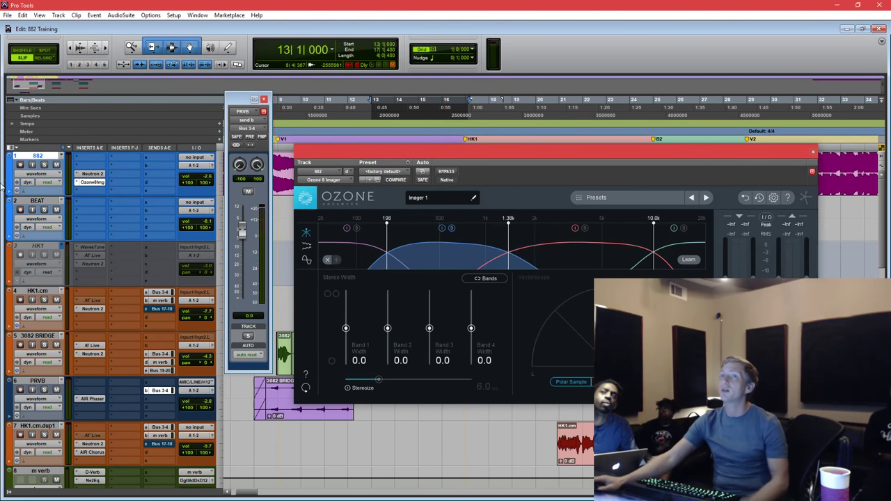
pyautogui.press('space')
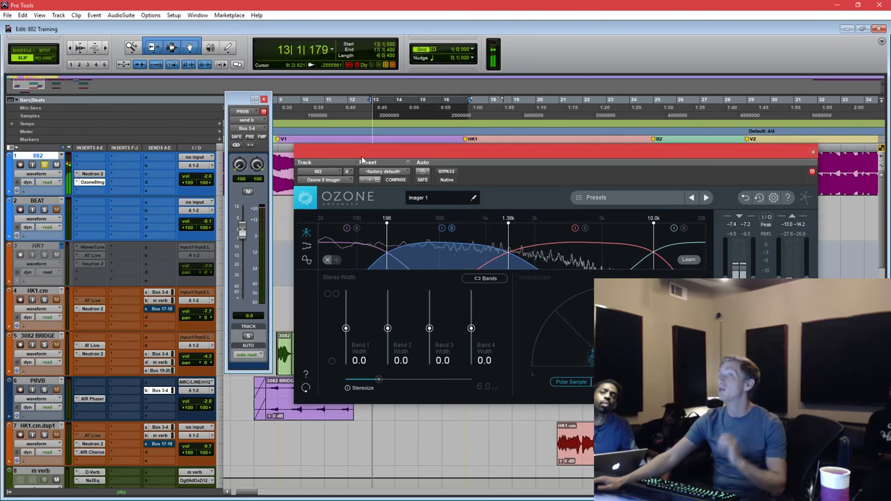
pyautogui.moveTo(388, 328); pyautogui.dragTo(388, 302)
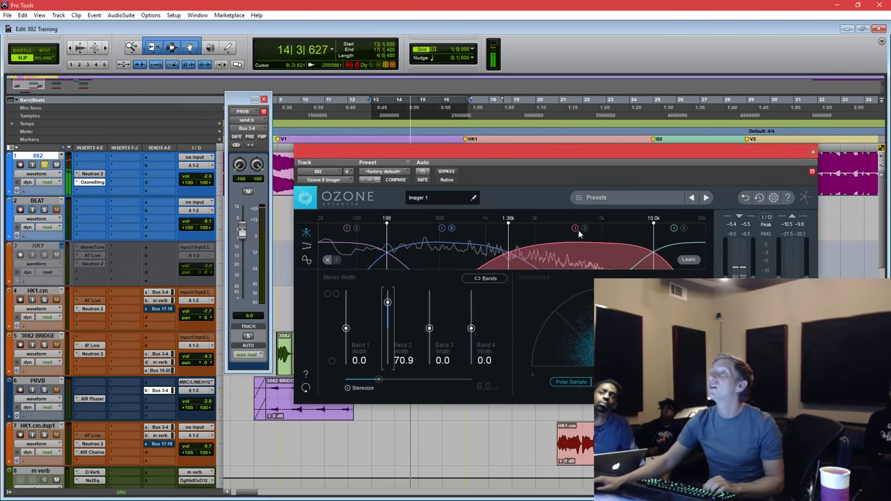
pyautogui.moveTo(429, 328); pyautogui.dragTo(388, 307)
pyautogui.moveTo(471, 329); pyautogui.dragTo(388, 309)
pyautogui.press('space')
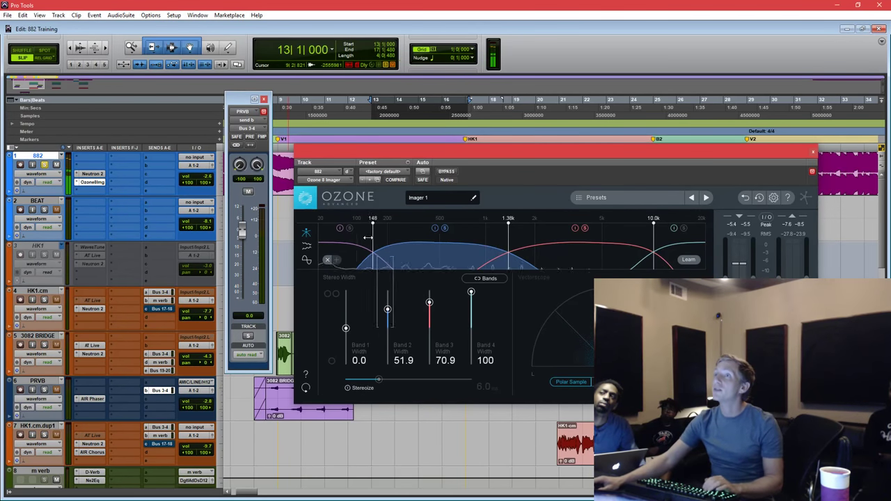
pyautogui.moveTo(387, 240); pyautogui.dragTo(364, 236)
pyautogui.moveTo(350, 323); pyautogui.dragTo(347, 341)
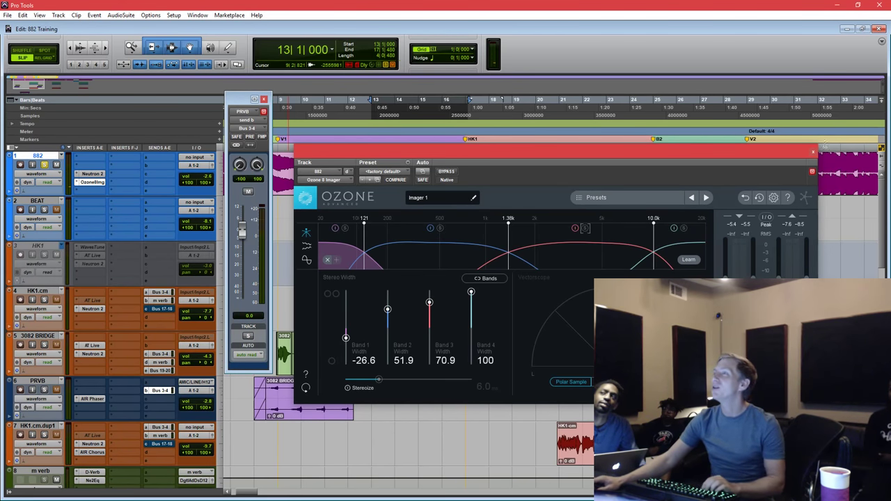
# Close the Imager and play from bar 14 with the Group-53 clip selected.
pyautogui.click(813, 153)
pyautogui.click(440, 211)
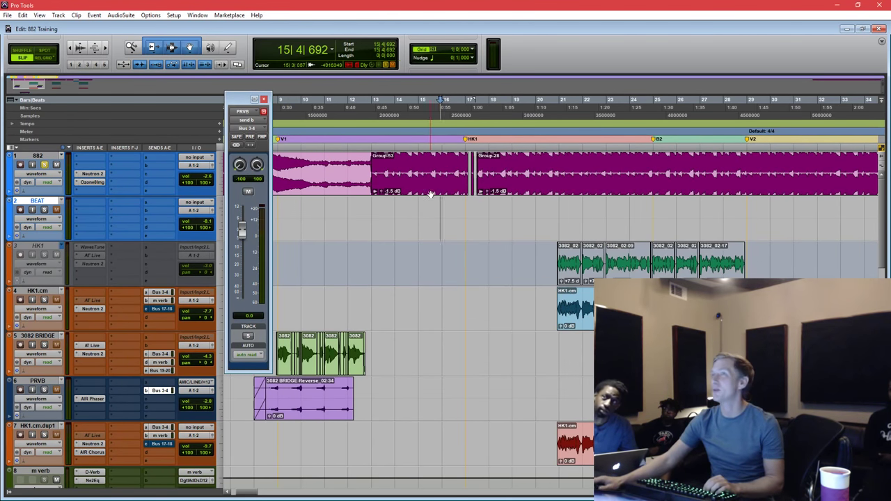
pyautogui.click(426, 193)
pyautogui.click(418, 194)
pyautogui.click(418, 194)
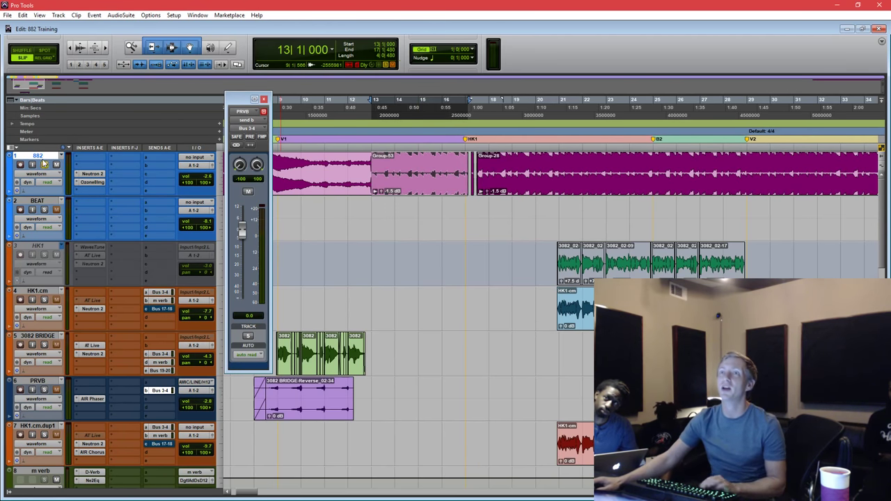
pyautogui.click(438, 209)
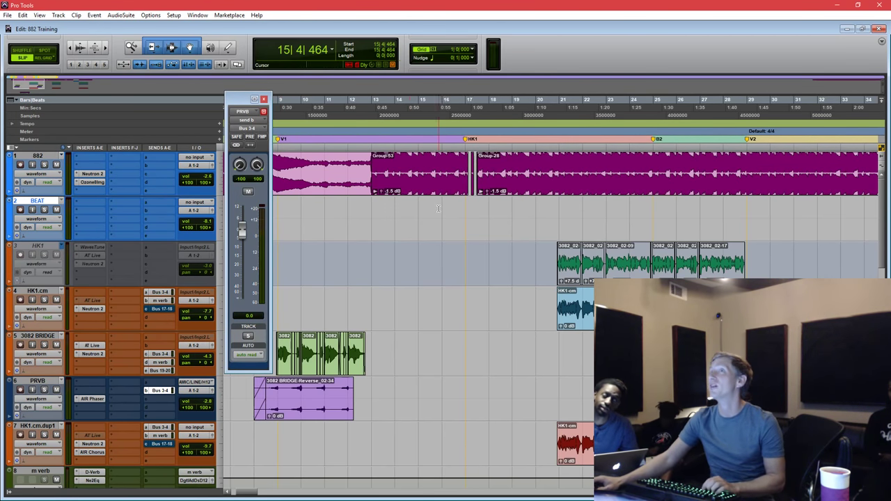
pyautogui.click(393, 212)
pyautogui.press('space')
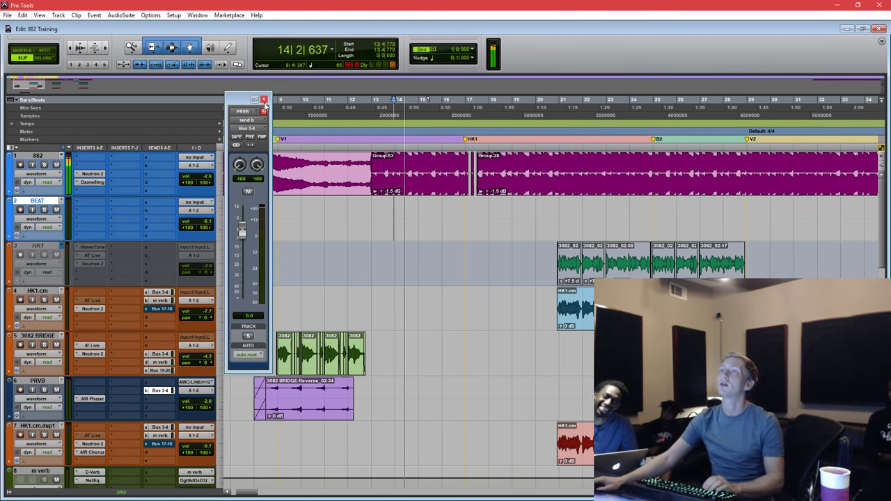
# Close the PRVB send window and audition from bar 21, checking HK1.cm.dup1's Bus 17-18 send.
pyautogui.click(264, 101)
pyautogui.scroll(-8, 421, 216)
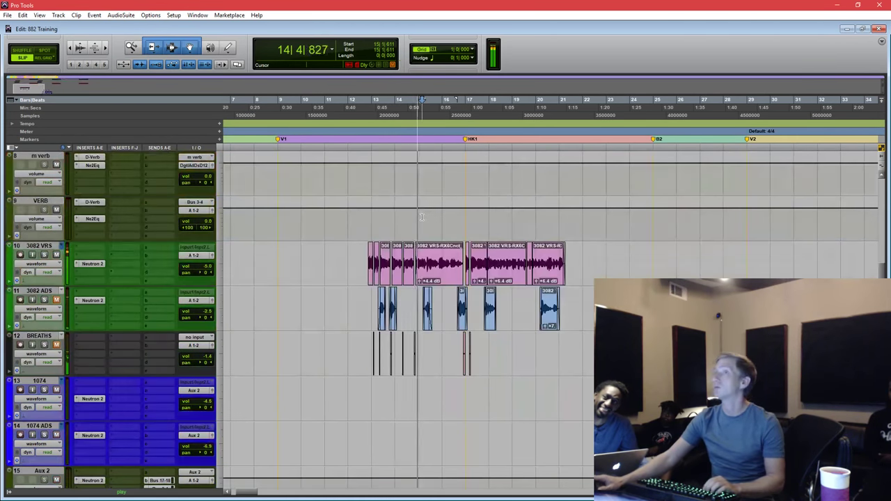
pyautogui.scroll(2, 421, 217)
pyautogui.scroll(3, 571, 217)
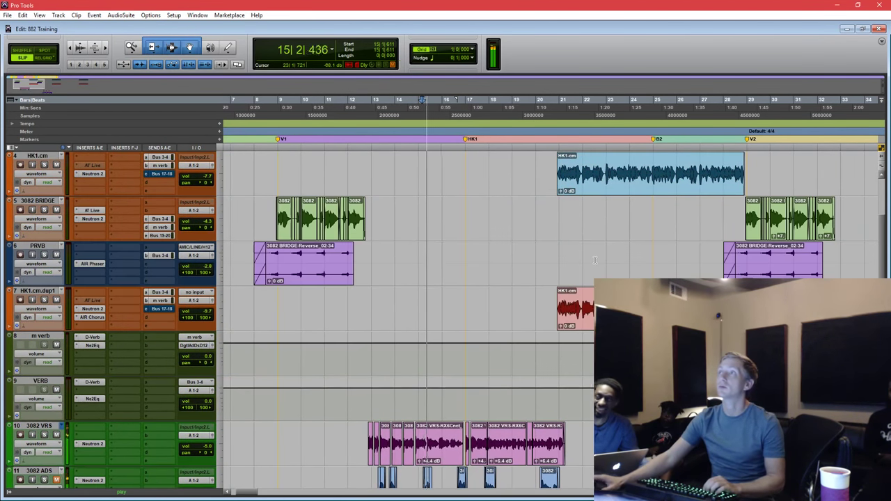
pyautogui.click(561, 217)
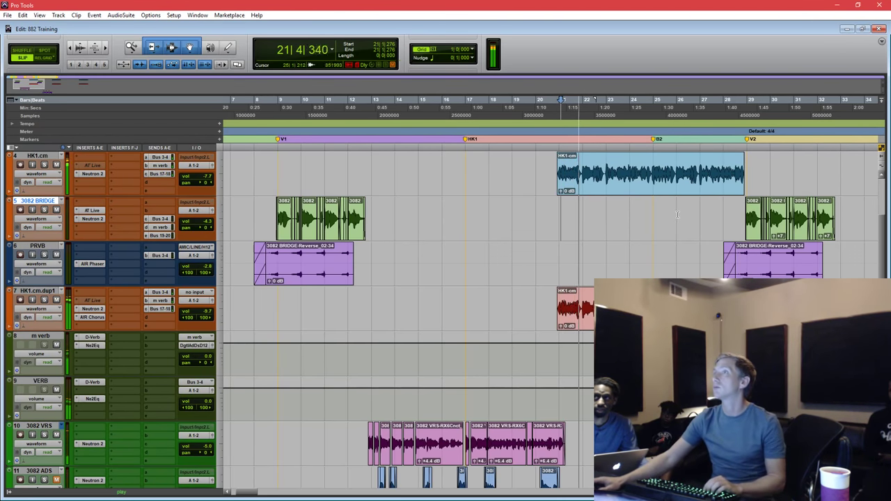
pyautogui.hotkey('ctrl', ']')
pyautogui.scroll(-1, 506, 241)
pyautogui.scroll(1, 358, 255)
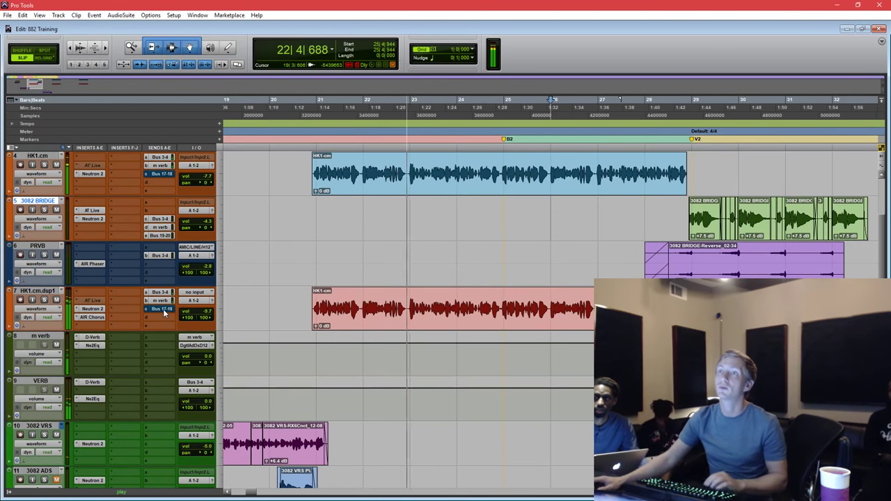
pyautogui.click(165, 313)
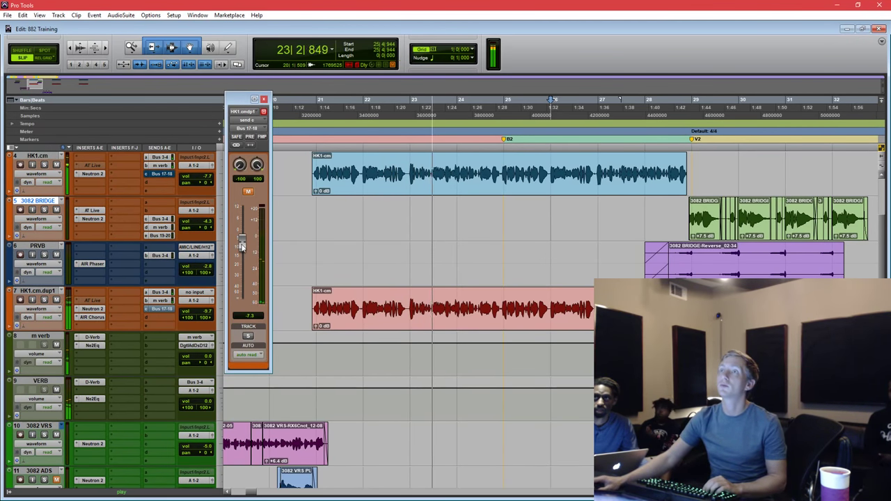
pyautogui.click(416, 259)
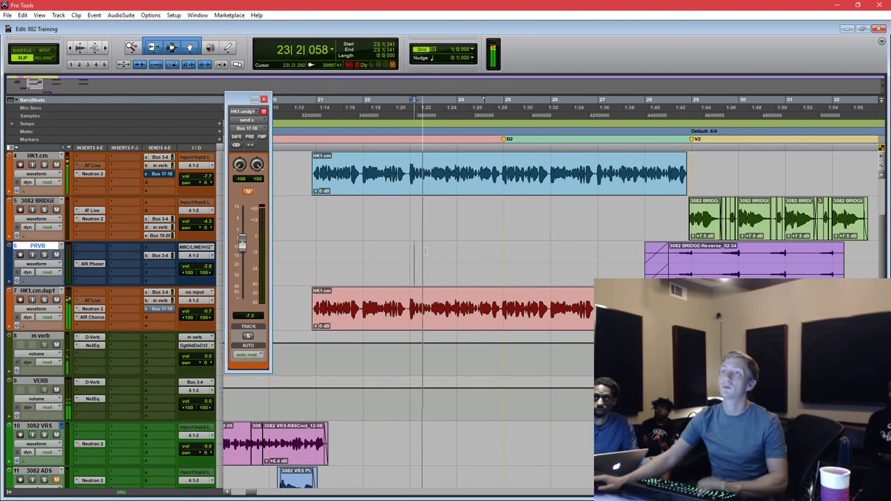
pyautogui.scroll(-8, 425, 252)
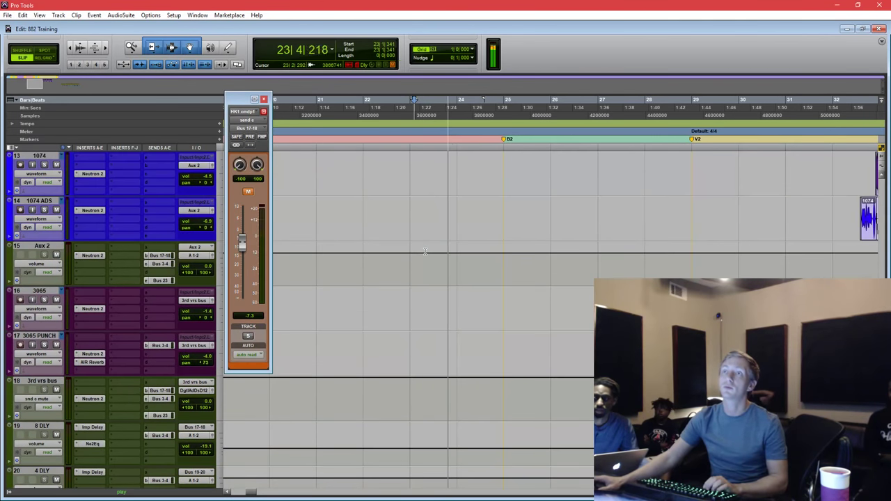
pyautogui.scroll(-1, 194, 389)
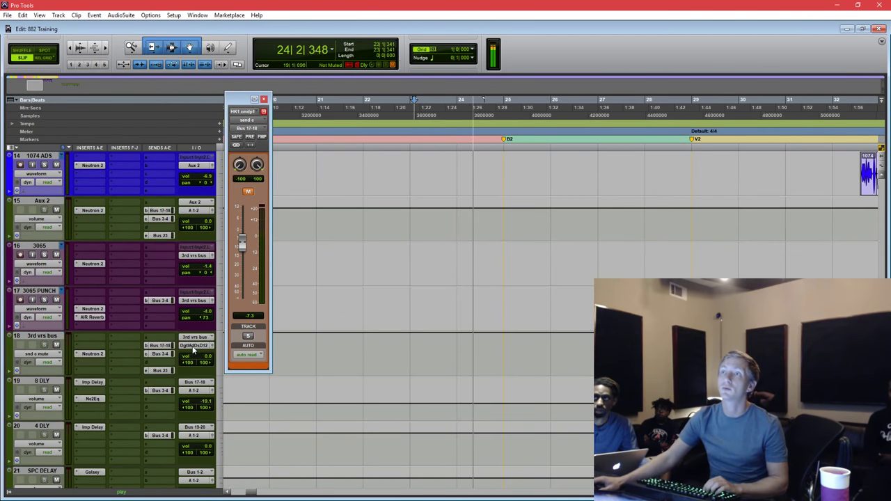
# Route the 3rd vrs bus output to A 1-2 and make its Neutron 2 inactive.
pyautogui.click(193, 346)
pyautogui.moveTo(217, 364)
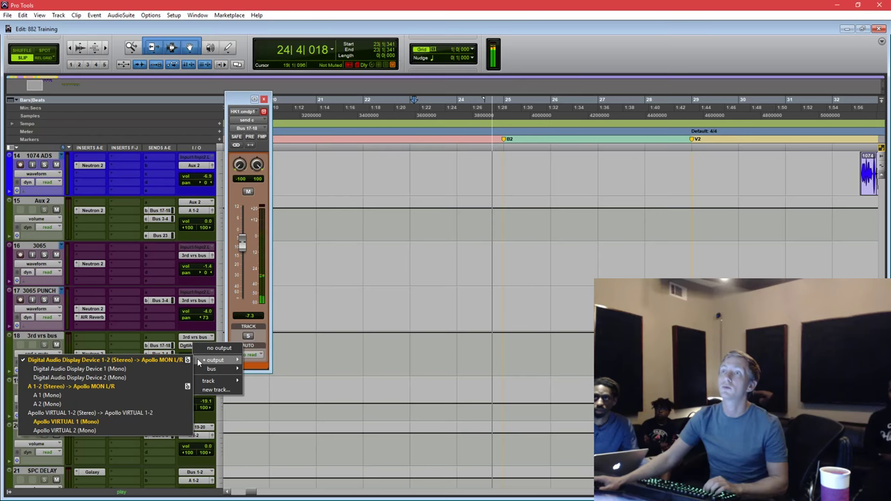
pyautogui.click(141, 389)
pyautogui.press('space')
pyautogui.press('space')
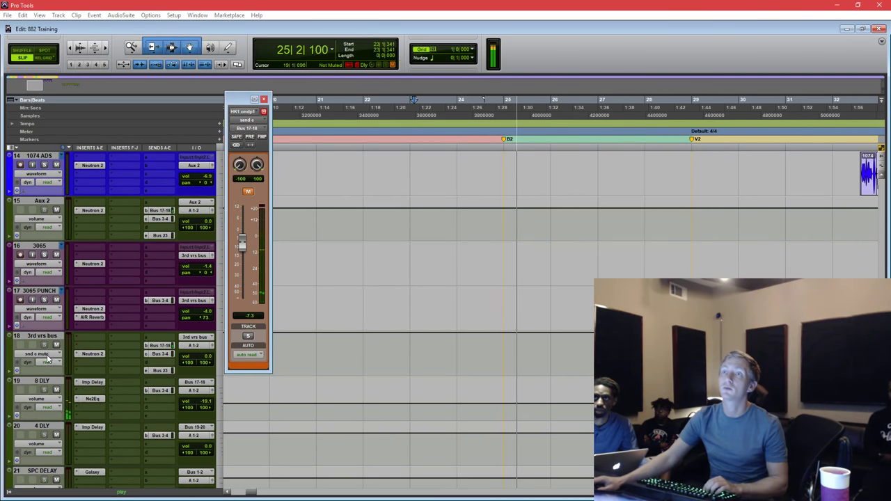
pyautogui.rightClick(83, 356)
pyautogui.click(82, 356)
pyautogui.moveTo(82, 355); pyautogui.dragTo(89, 354)
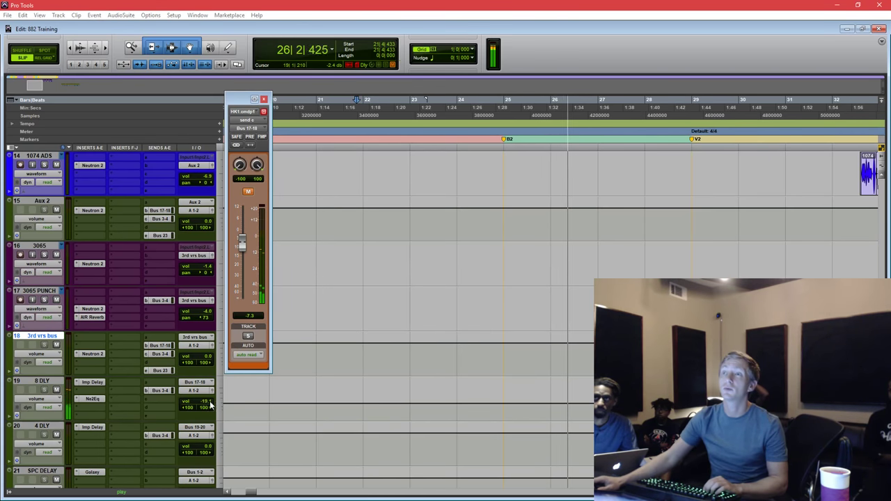
# Raise the 8 DLY track volume to -13.2 dB.
pyautogui.moveTo(206, 402); pyautogui.dragTo(207, 395)
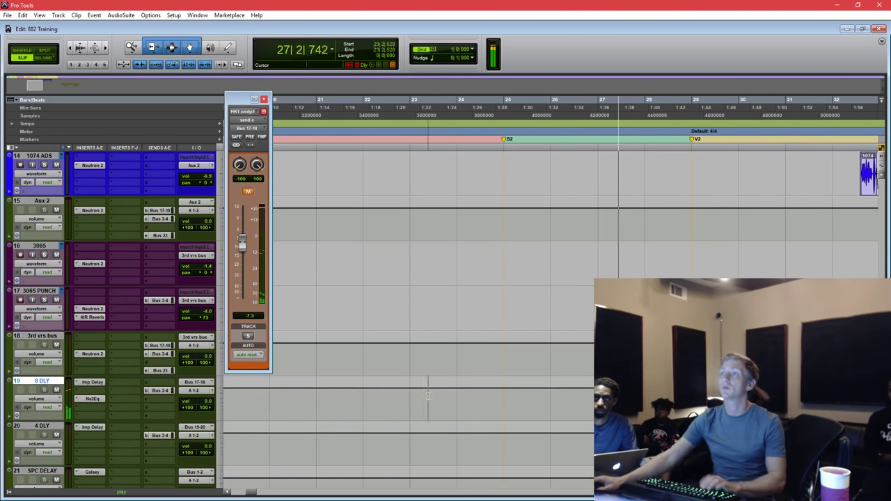
pyautogui.hotkey('ctrl', '[')
pyautogui.click(490, 394)
pyautogui.scroll(10, 499, 378)
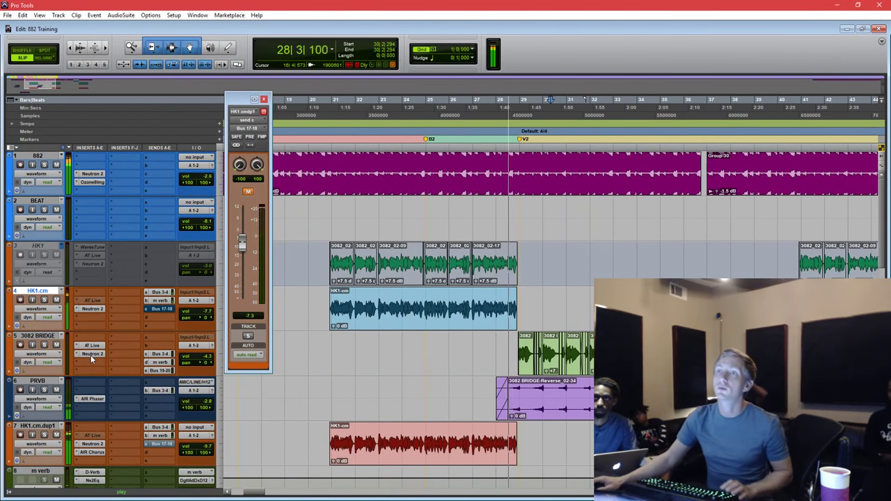
# Raise 3082 BRIDGE's Neutron high-pass to about 746 Hz and cut band 7 by 4 dB at 4807 Hz.
pyautogui.click(91, 353)
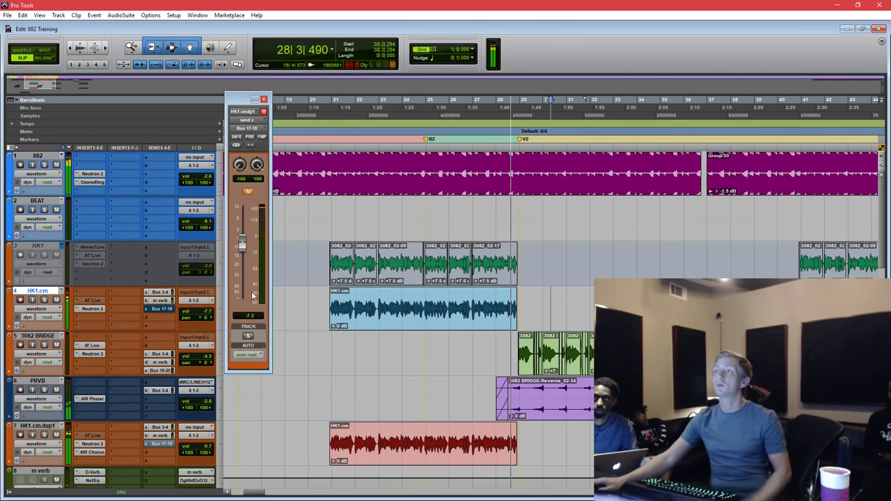
pyautogui.moveTo(384, 331); pyautogui.dragTo(453, 332)
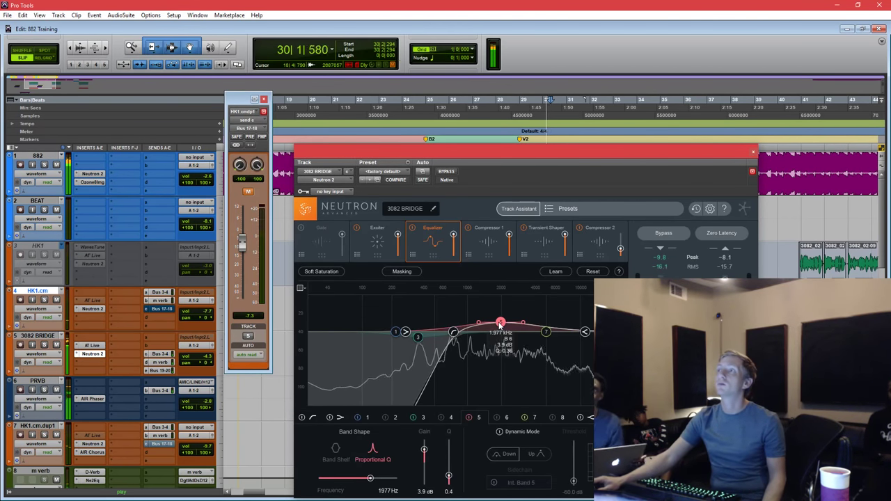
pyautogui.moveTo(550, 332); pyautogui.dragTo(544, 341)
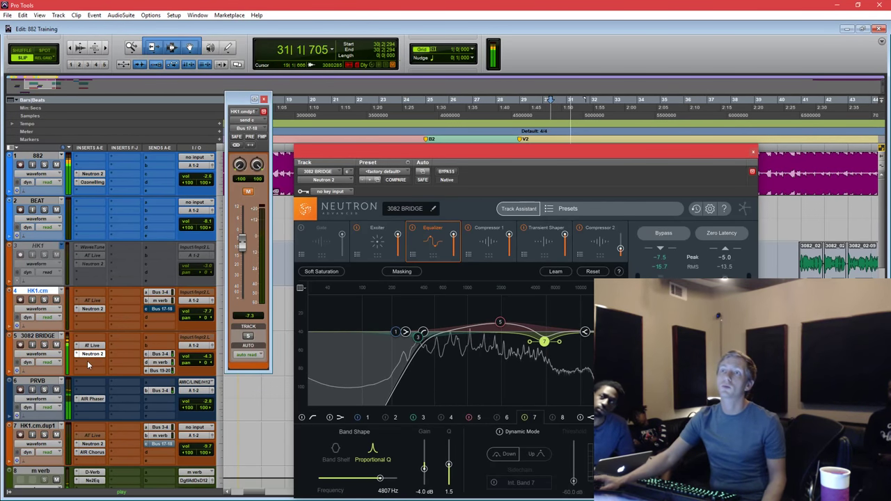
# Insert AIR Chorus after Neutron 2 on 3082 BRIDGE.
pyautogui.click(87, 361)
pyautogui.moveTo(144, 397)
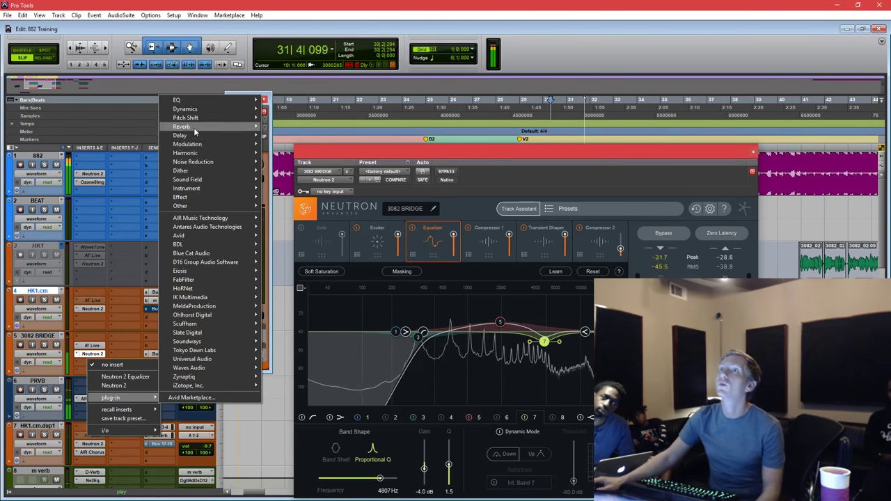
pyautogui.moveTo(202, 144)
pyautogui.click(110, 147)
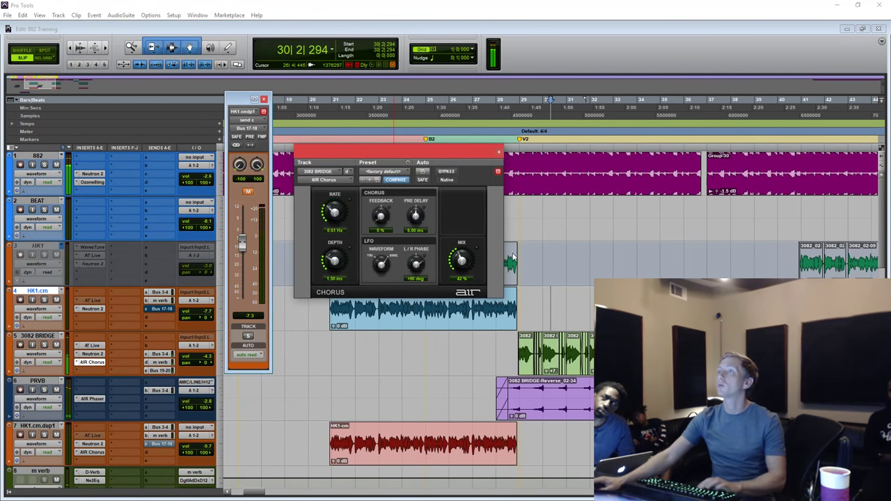
pyautogui.moveTo(530, 152); pyautogui.dragTo(622, 154)
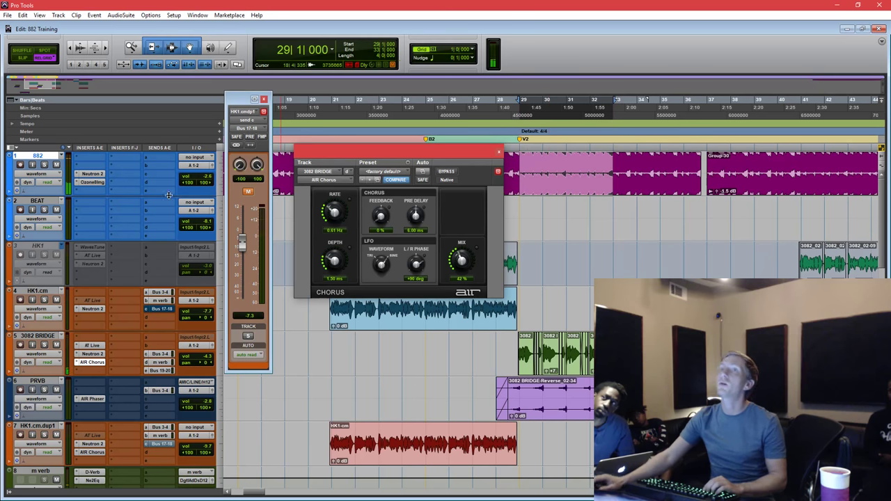
# Open Neutron 2 on track 882, check its low-pass band in the masking EQ, and reposition the window.
pyautogui.click(93, 174)
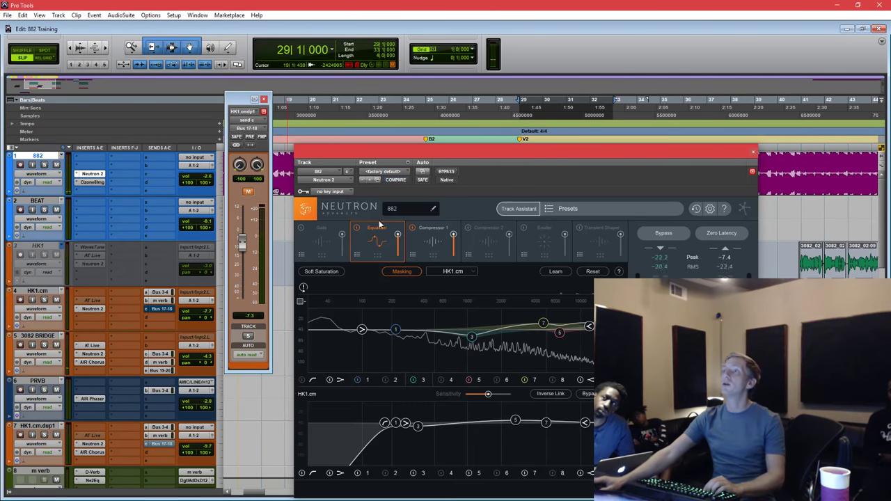
pyautogui.moveTo(632, 154); pyautogui.dragTo(636, 81)
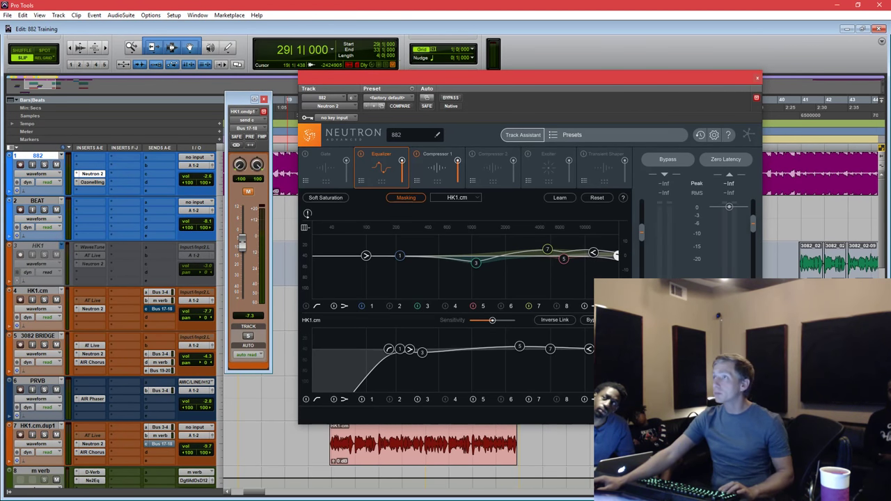
pyautogui.click(617, 256)
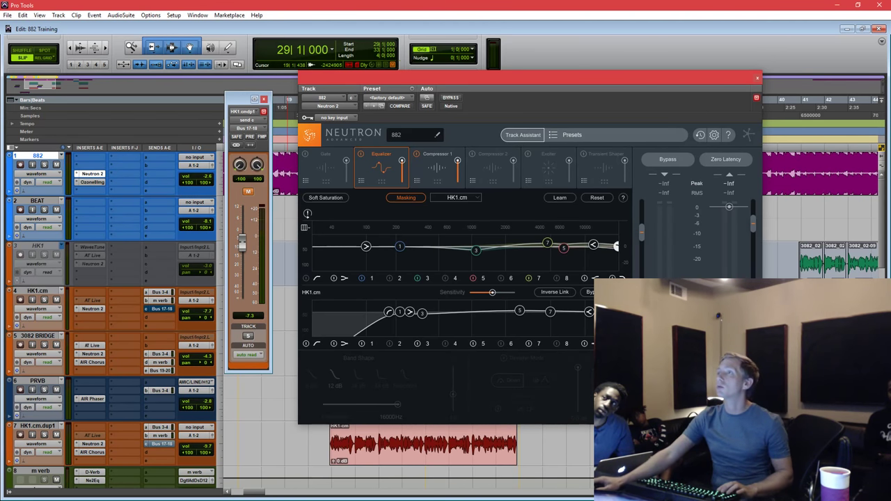
pyautogui.moveTo(616, 246)
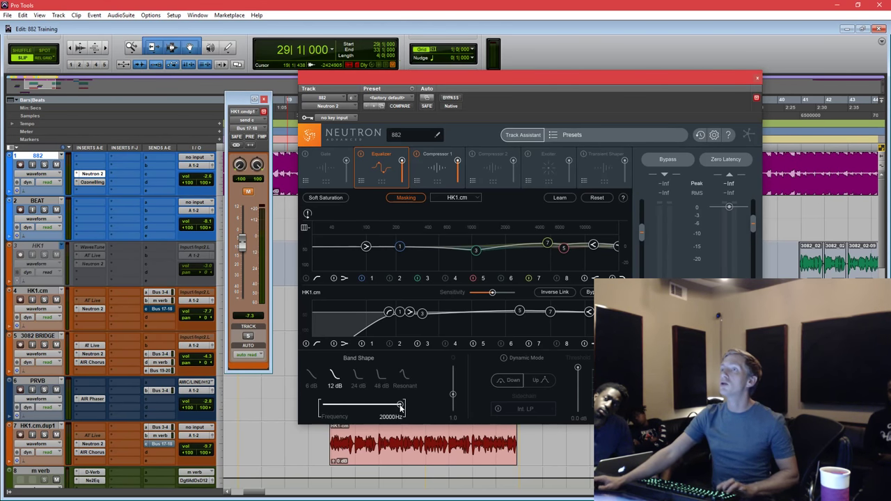
pyautogui.moveTo(444, 79); pyautogui.dragTo(441, 94)
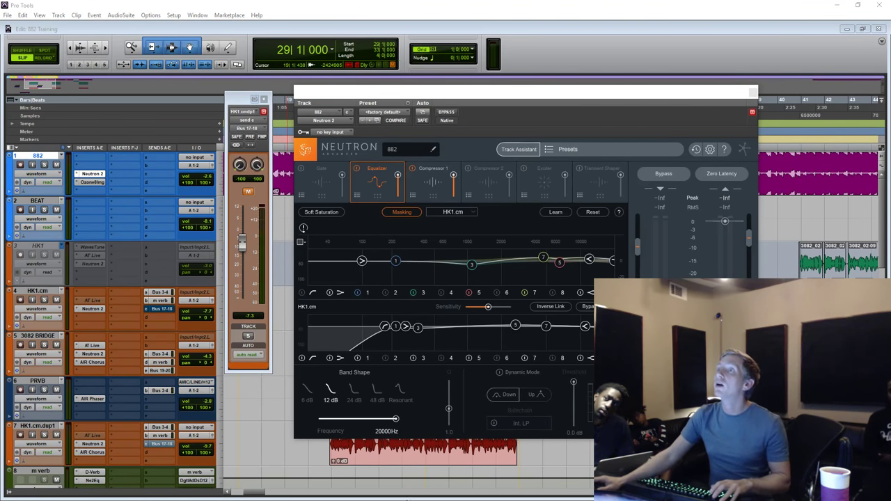
pyautogui.click(402, 428)
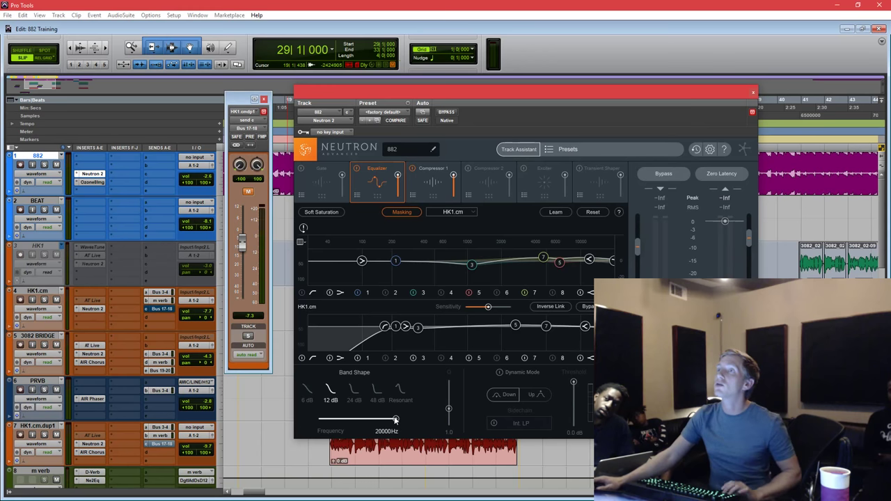
pyautogui.moveTo(644, 88); pyautogui.dragTo(640, 213)
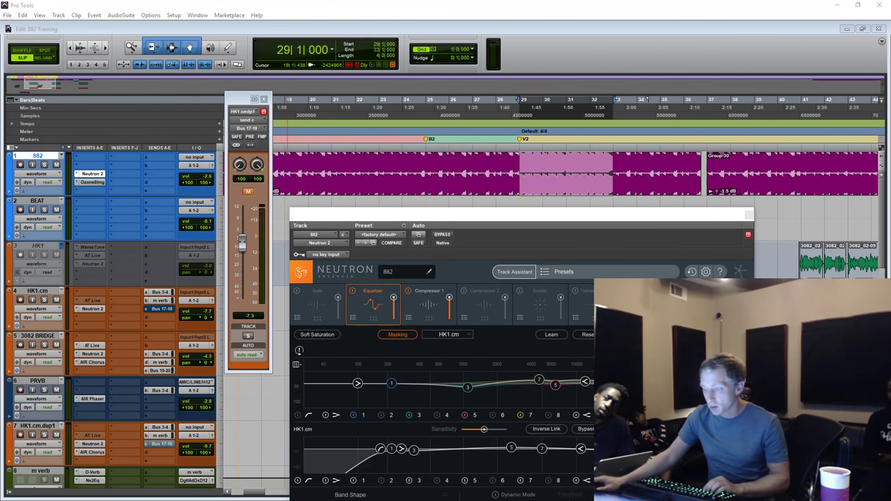
pyautogui.hotkey('alt', 'Tab')
pyautogui.moveTo(683, 219); pyautogui.dragTo(692, 107)
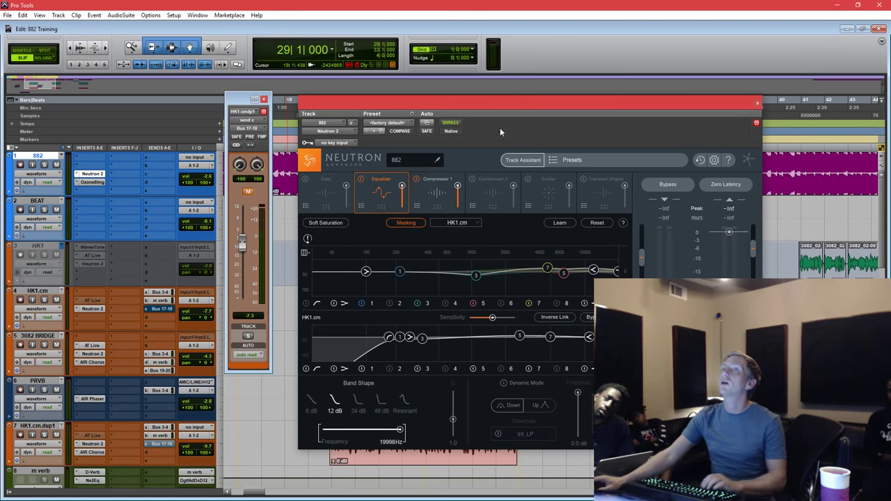
pyautogui.moveTo(505, 104); pyautogui.dragTo(509, 212)
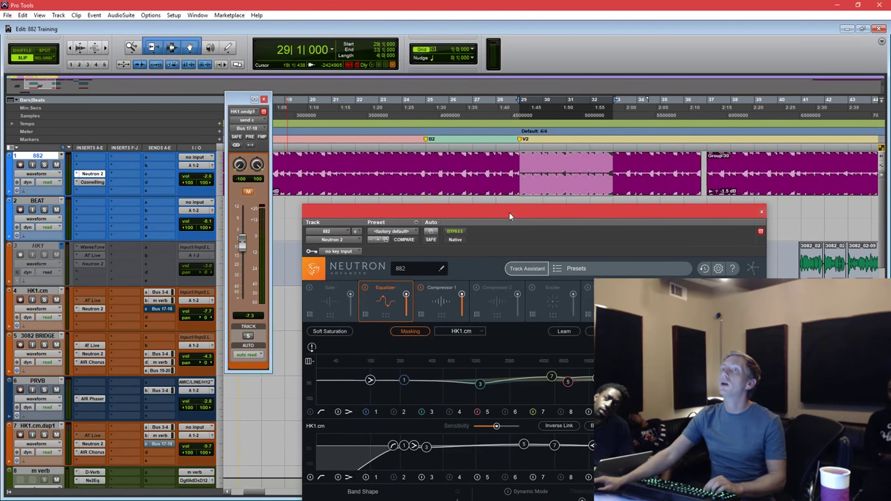
# Move the Group-57 clip spanning bars 29–33 from track 882 onto the BEAT track.
pyautogui.click(58, 175)
pyautogui.moveTo(101, 256)
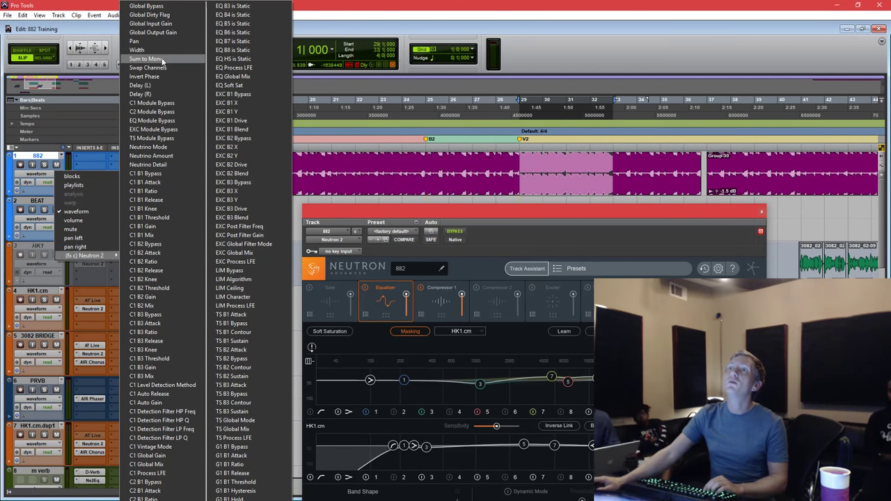
pyautogui.click(459, 213)
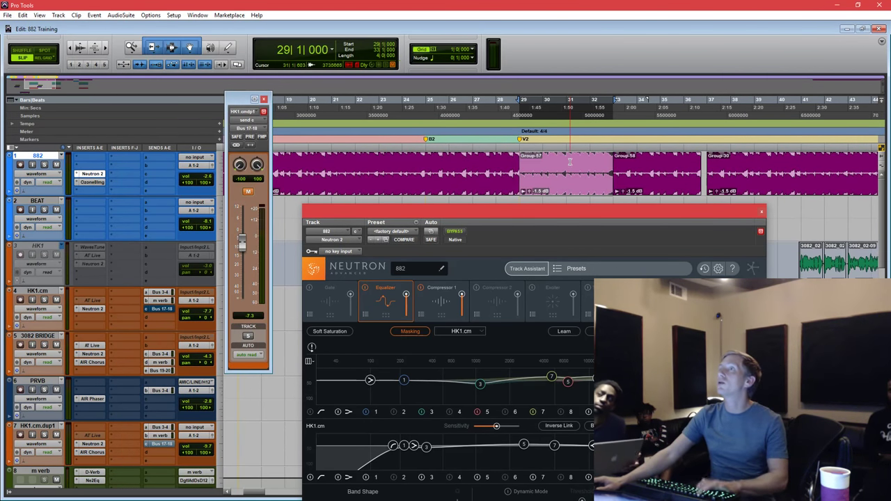
pyautogui.moveTo(564, 215); pyautogui.dragTo(564, 216)
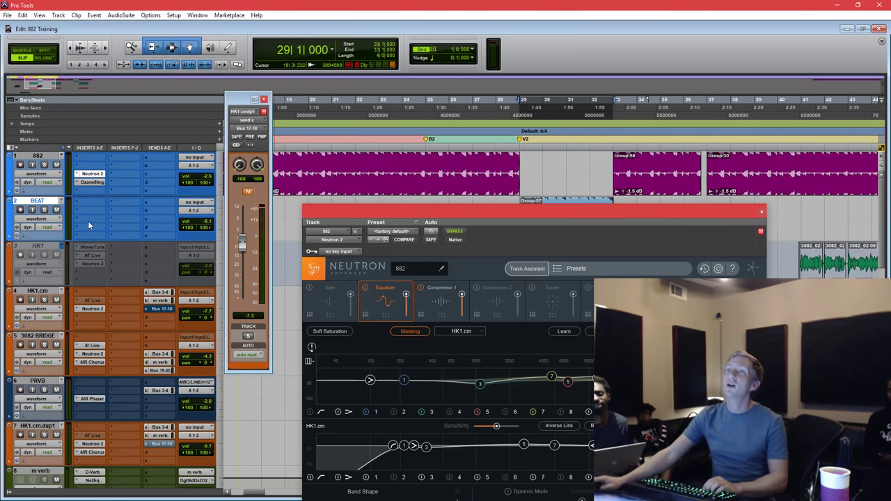
pyautogui.click(88, 223)
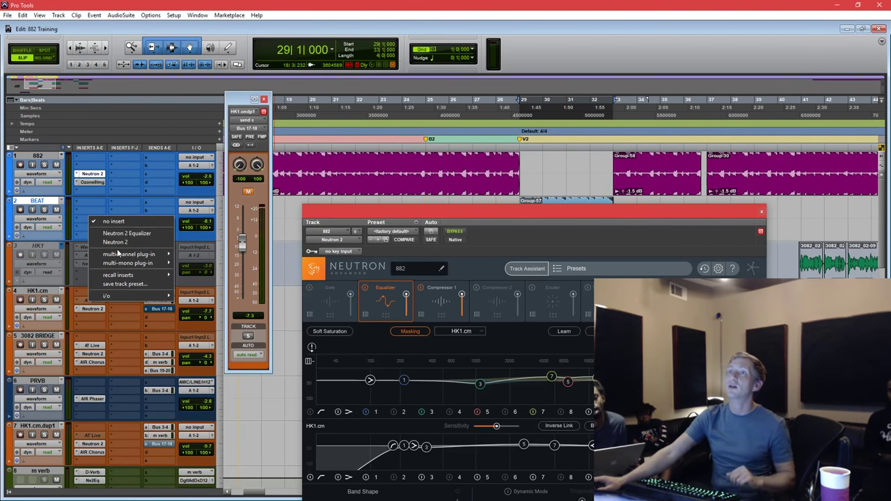
# Insert FabFilter Pro-Q 2 as a multichannel EQ on the BEAT track, then hide its window.
pyautogui.moveTo(119, 256)
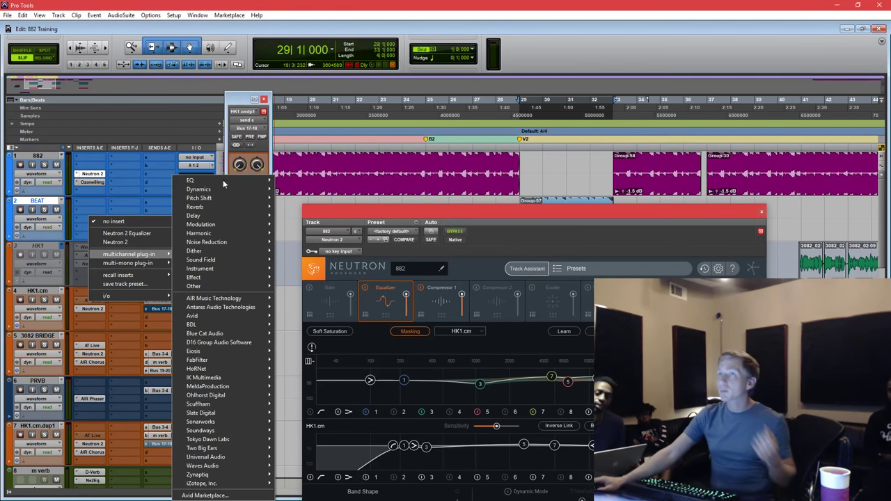
pyautogui.moveTo(222, 179)
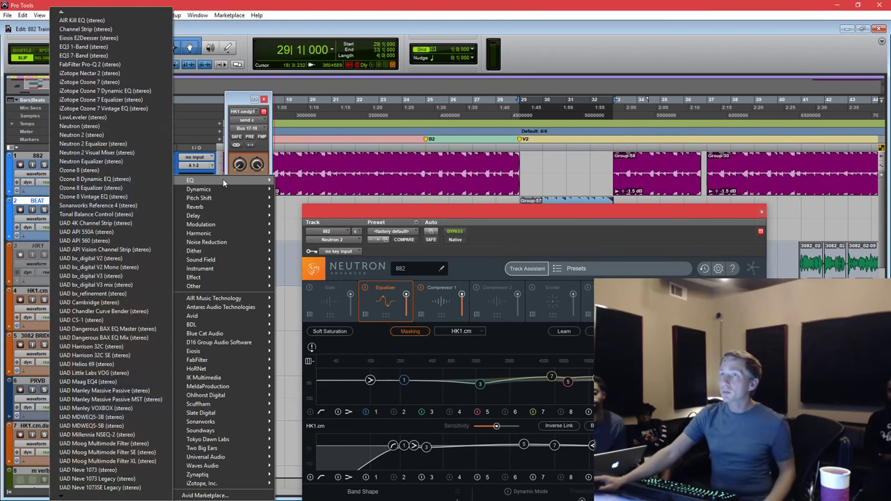
pyautogui.click(89, 64)
pyautogui.moveTo(475, 214); pyautogui.dragTo(492, 265)
pyautogui.hotkey('ctrl', 'w')
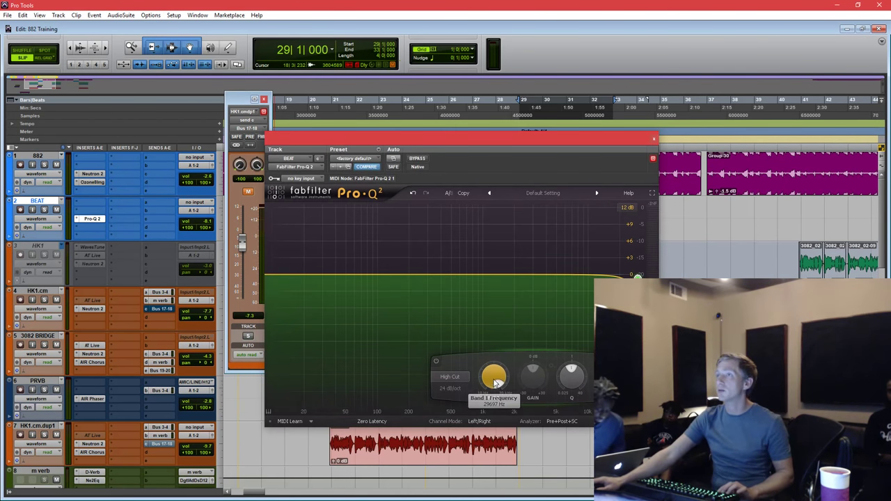
# Enable automation for Pro-Q 2's Band 1 Frequency parameter.
pyautogui.rightClick(494, 380)
pyautogui.click(515, 382)
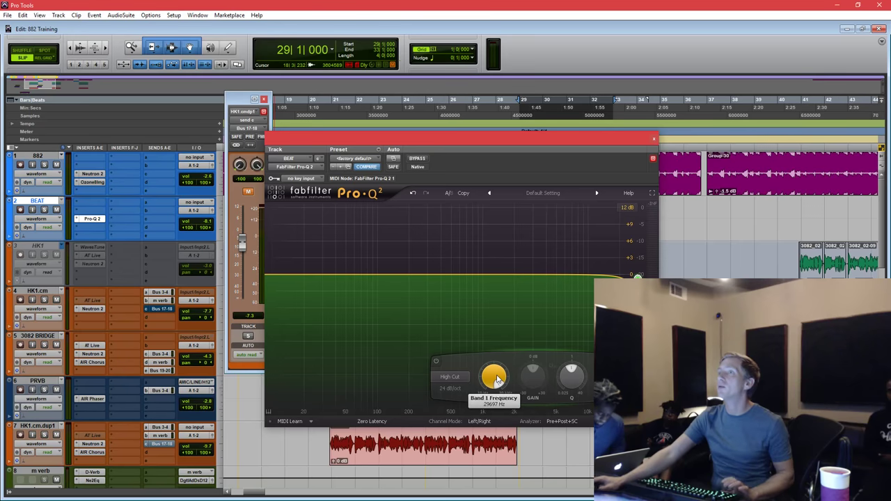
pyautogui.moveTo(575, 137); pyautogui.dragTo(618, 246)
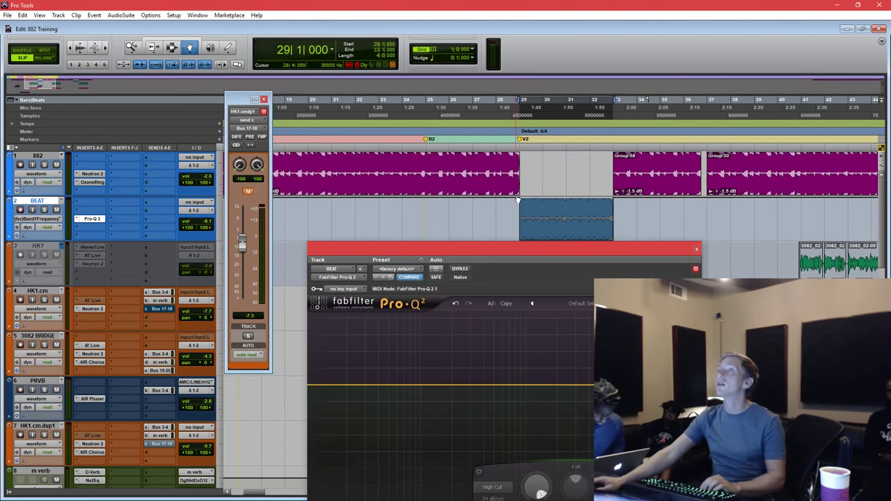
# Raise the Band 1 frequency automation point to 1430 Hz and play back the whole BEAT clip.
pyautogui.scroll(-5, 530, 202)
pyautogui.scroll(5, 550, 201)
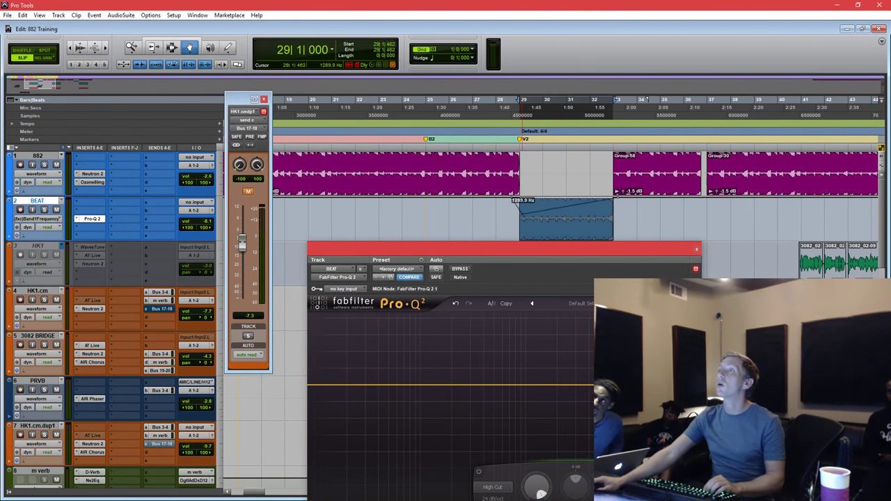
pyautogui.moveTo(514, 200); pyautogui.dragTo(520, 209)
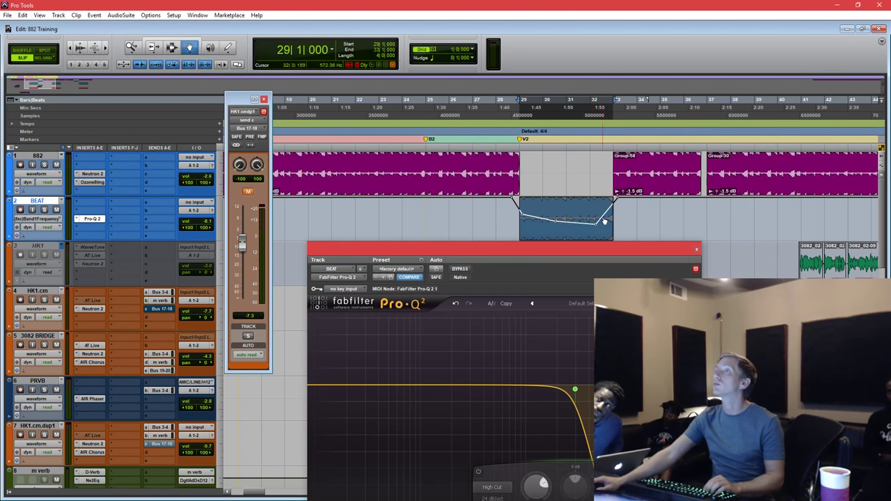
pyautogui.press('F7')
pyautogui.doubleClick(590, 228)
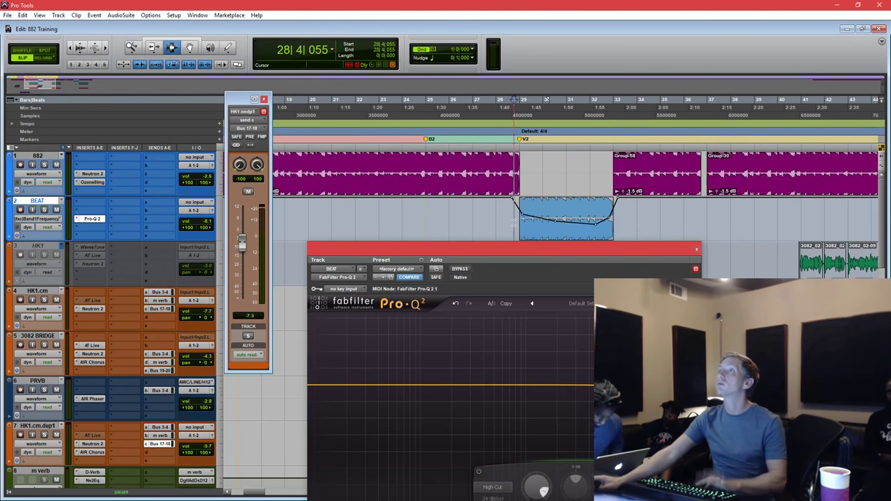
pyautogui.press('space')
# Change Pro-Q 2's processing mode from Zero Latency to Natural Phase.
pyautogui.moveTo(592, 252); pyautogui.dragTo(599, 175)
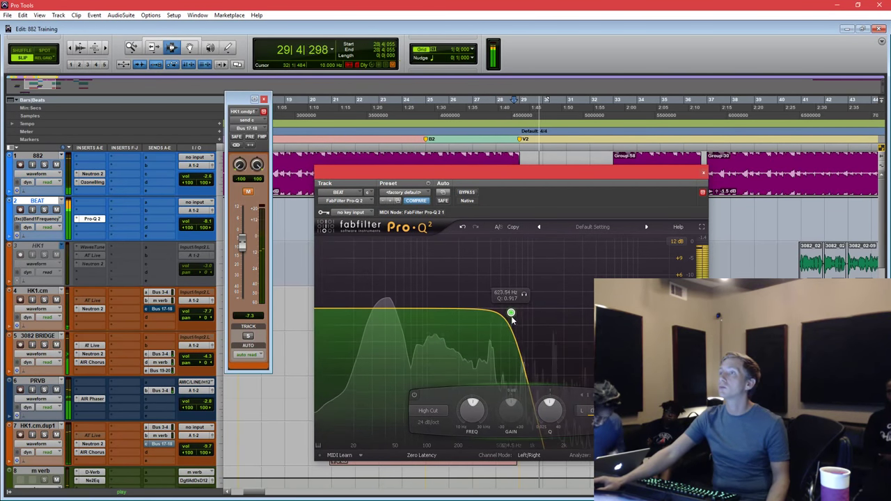
pyautogui.click(422, 456)
pyautogui.click(423, 476)
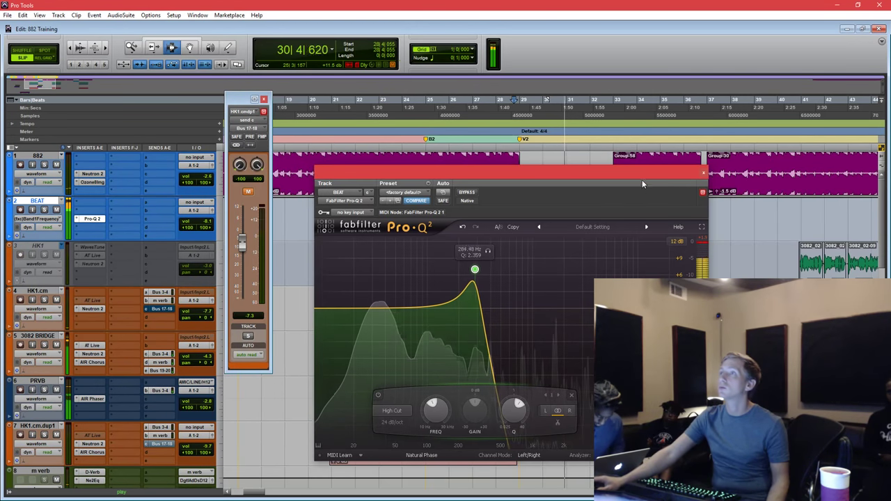
pyautogui.moveTo(642, 180); pyautogui.dragTo(643, 239)
# Close Pro-Q 2 and, with the Grabber, raise a breakpoint on the BEAT clip's gain line.
pyautogui.click(702, 234)
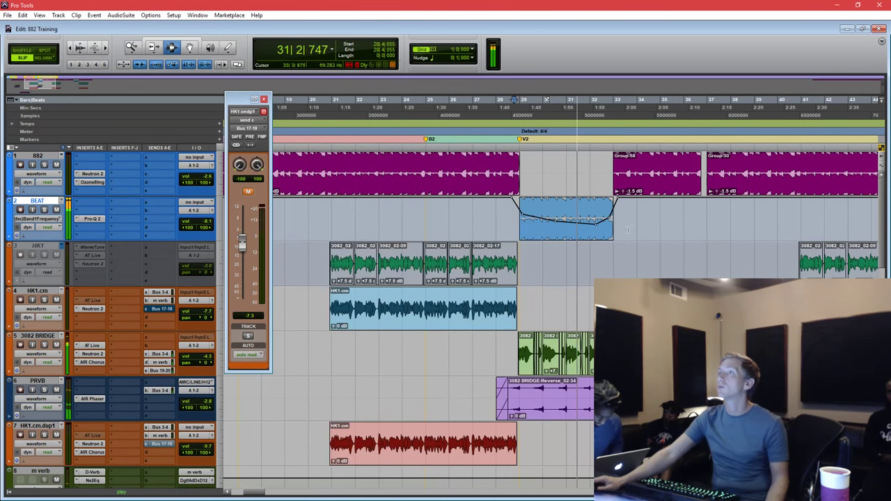
pyautogui.press('F8')
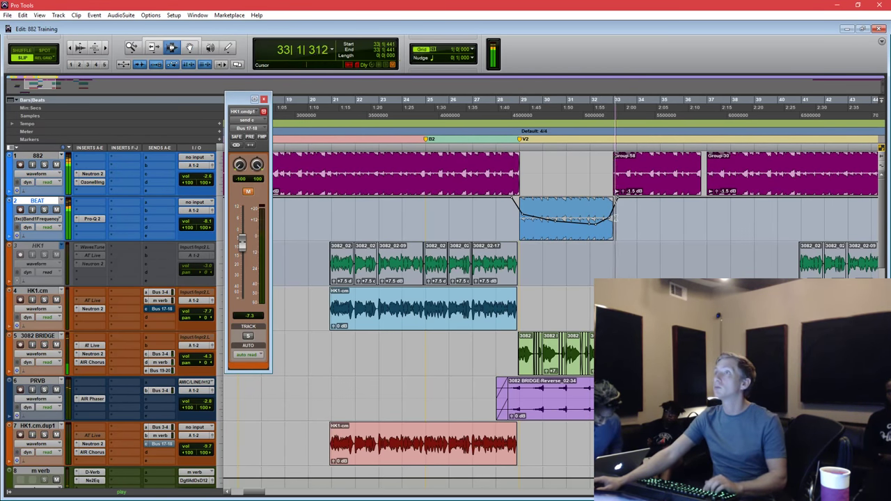
pyautogui.hotkey('ctrl', ']')
pyautogui.hotkey('ctrl', ']')
pyautogui.hotkey('ctrl', ']')
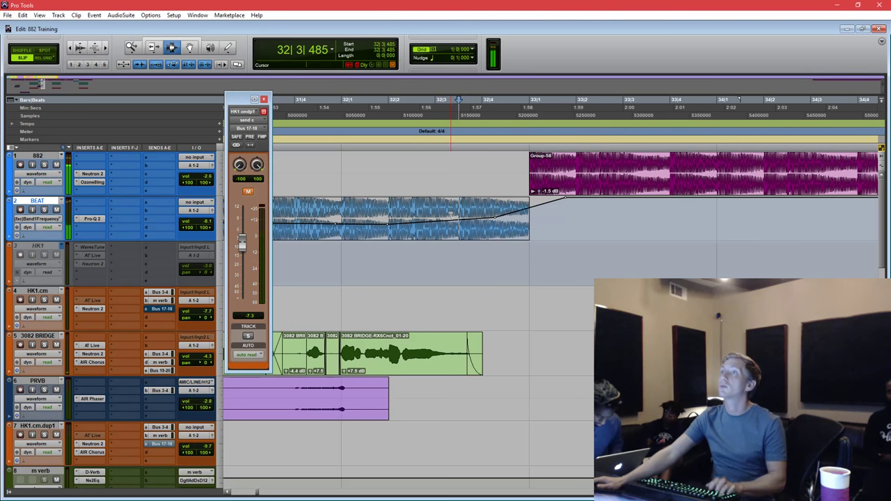
pyautogui.hotkey('ctrl', '[')
pyautogui.hotkey('ctrl', '[')
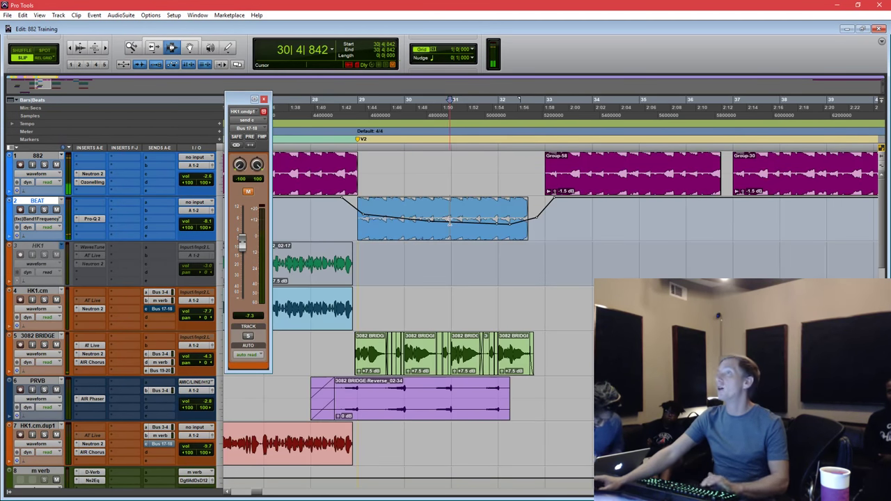
pyautogui.press('space')
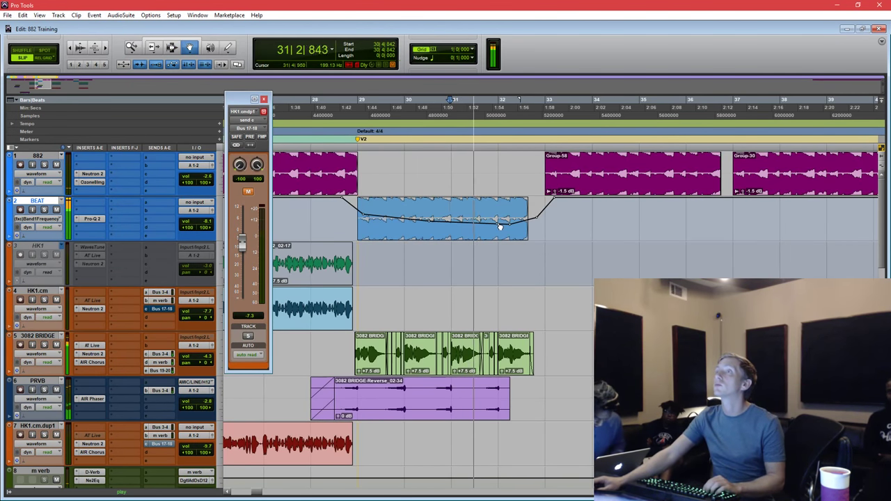
pyautogui.moveTo(500, 227); pyautogui.dragTo(529, 248)
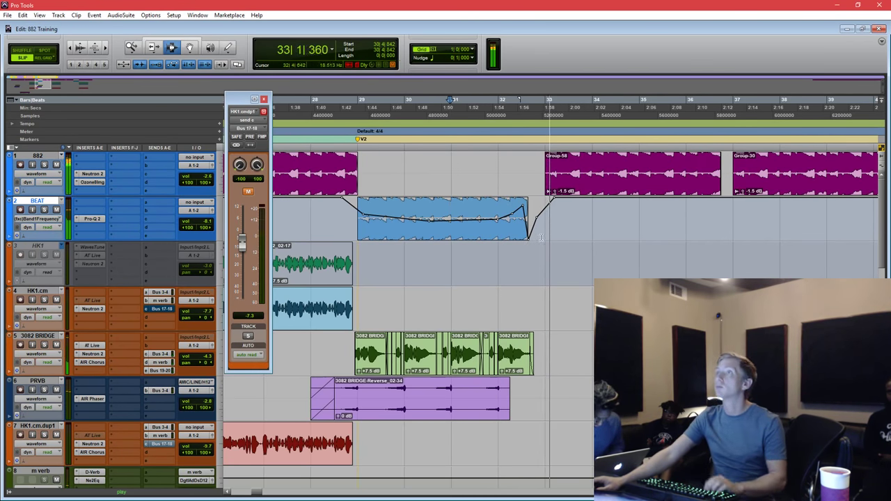
# Lower the Aux 2 track's send b level to -15.0 dB.
pyautogui.hotkey('ctrl', ']')
pyautogui.hotkey('ctrl', ']')
pyautogui.hotkey('ctrl', '[')
pyautogui.hotkey('ctrl', '[')
pyautogui.hotkey('ctrl', '[')
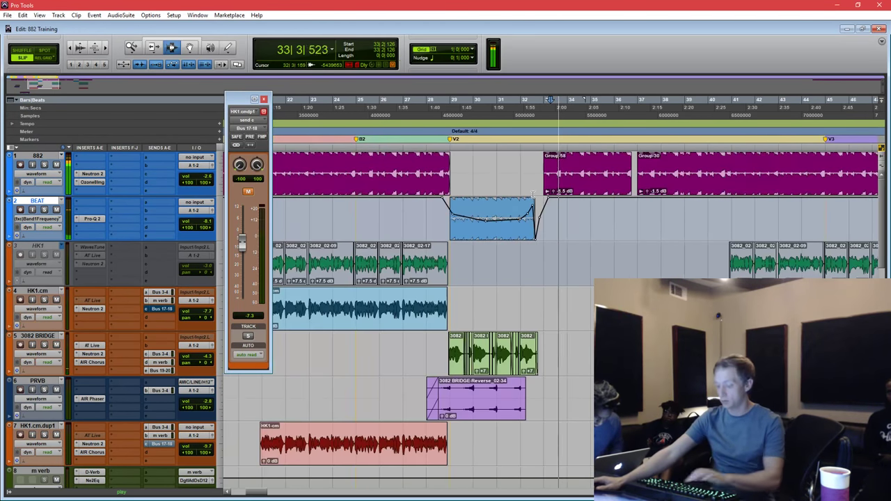
pyautogui.hotkey('F6', 'F7')
pyautogui.scroll(-4, 580, 353)
pyautogui.scroll(-5, 581, 353)
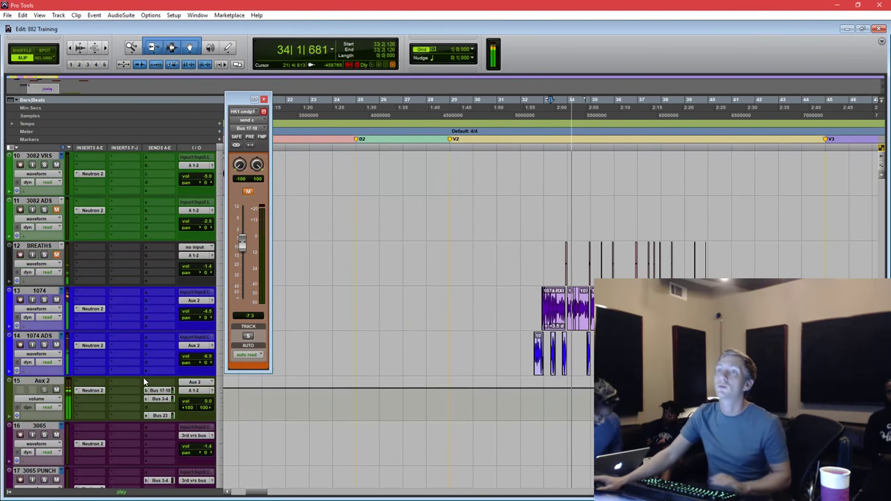
pyautogui.click(163, 392)
pyautogui.moveTo(241, 253); pyautogui.dragTo(242, 261)
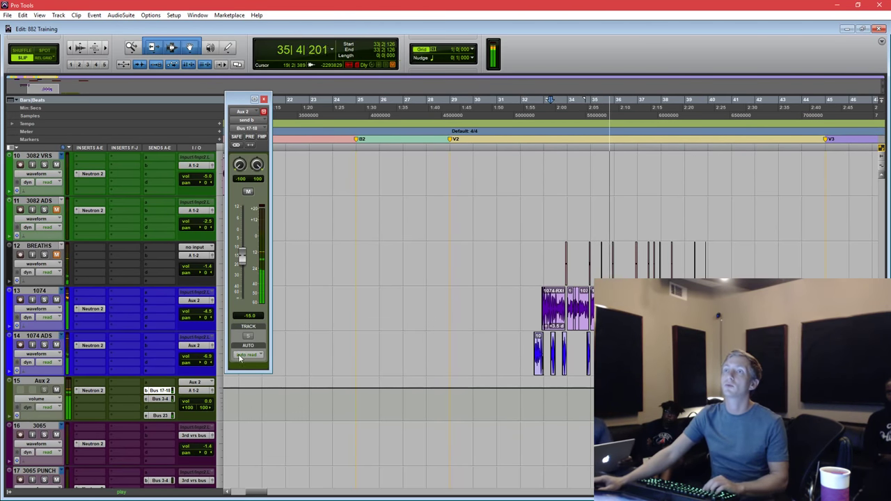
pyautogui.press('space')
# Select the Group-58 and Group-30 clips and lower track 882's volume to -3.5.
pyautogui.scroll(6, 568, 284)
pyautogui.click(621, 186)
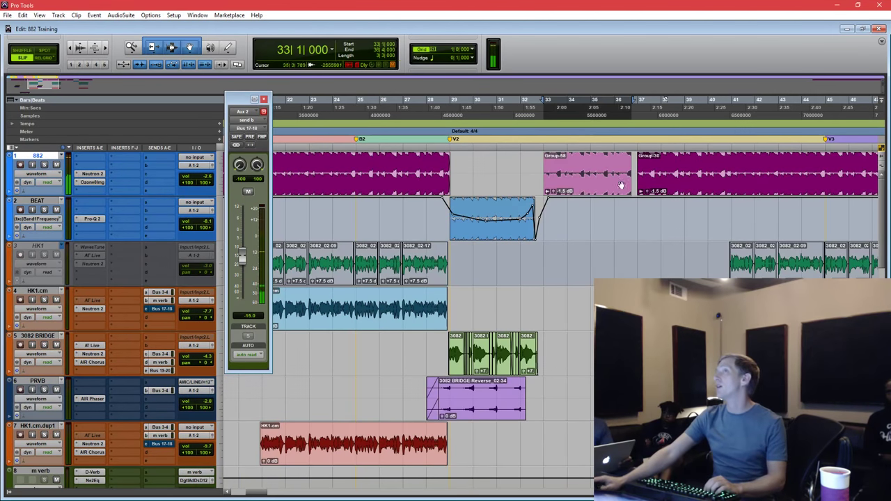
pyautogui.click(703, 194)
pyautogui.hscroll(2, 498, 214)
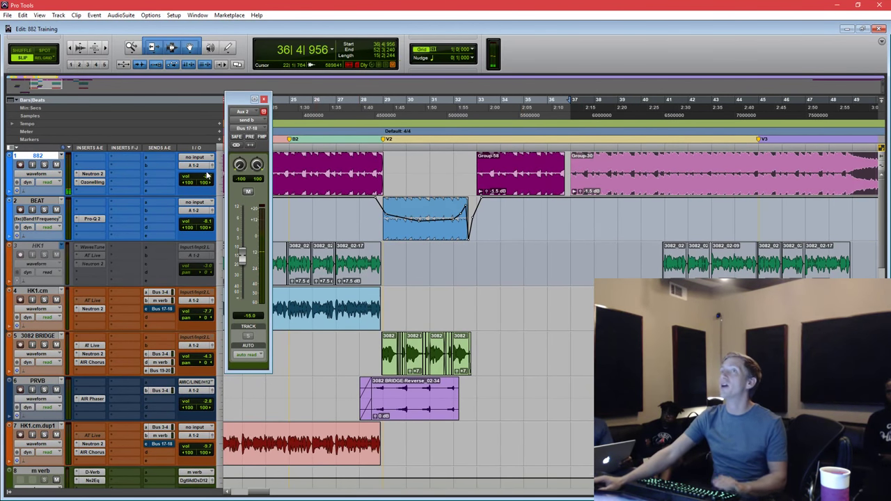
pyautogui.moveTo(207, 179); pyautogui.dragTo(206, 178)
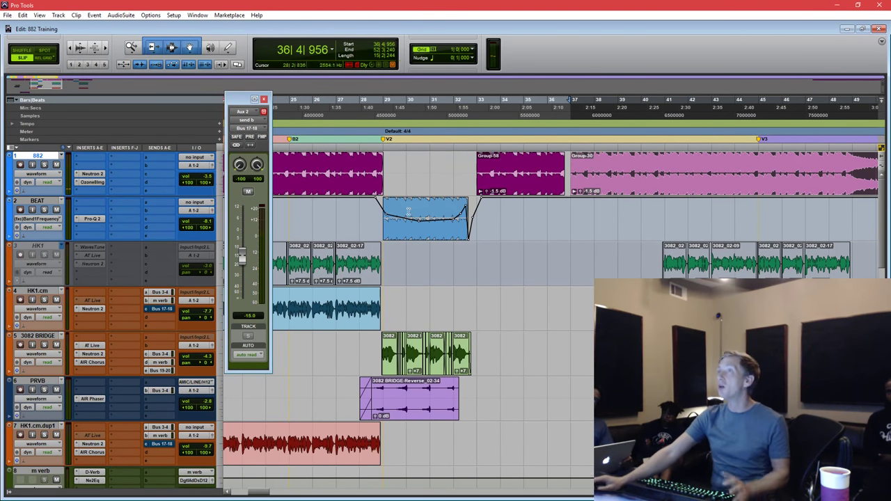
# Play back from bar 33 on the BEAT track and close the Aux 2 send window.
pyautogui.click(486, 221)
pyautogui.press('space')
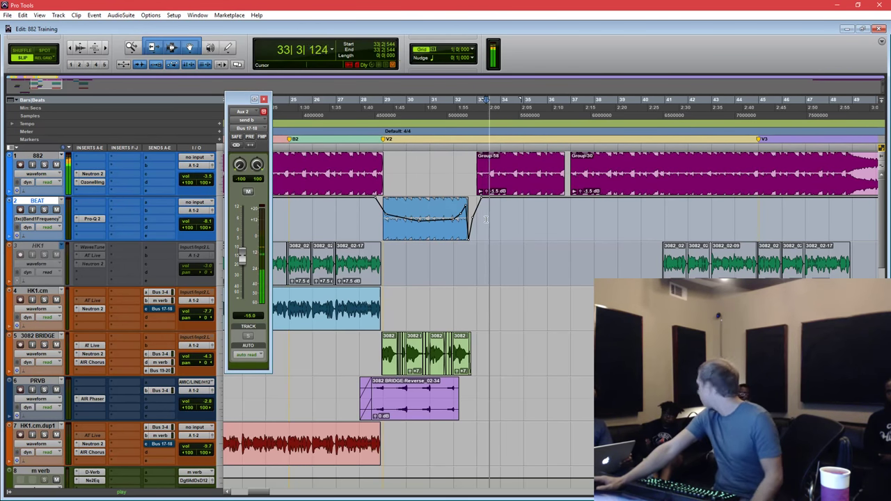
pyautogui.click(263, 99)
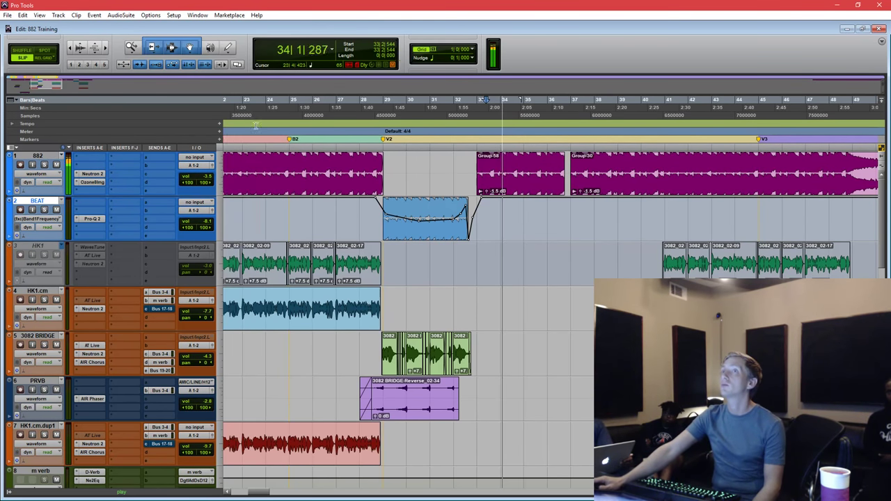
pyautogui.scroll(-5, 404, 271)
pyautogui.scroll(3, 404, 272)
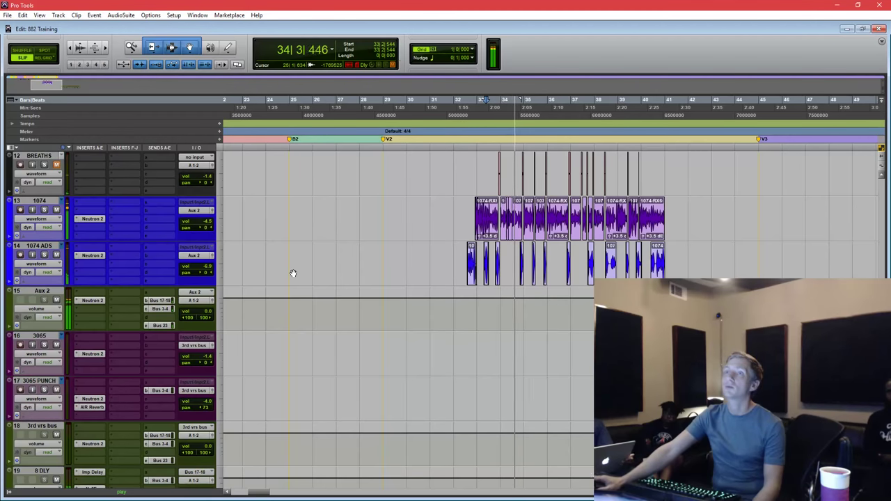
# In 8 DLY's Neutron EQ, cut band 5 near 2 kHz and band 1 to -7.6 dB near 615 Hz.
pyautogui.scroll(-2, 293, 274)
pyautogui.click(93, 399)
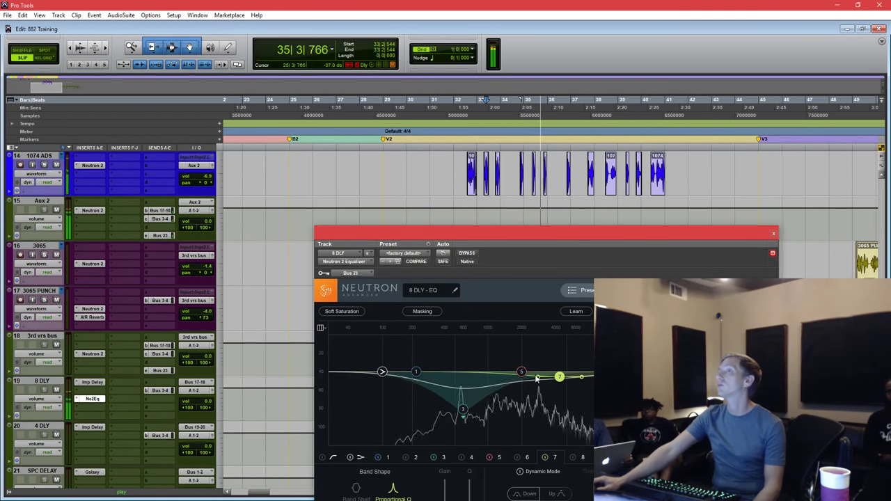
pyautogui.moveTo(521, 372); pyautogui.dragTo(462, 405)
pyautogui.moveTo(412, 373); pyautogui.dragTo(462, 395)
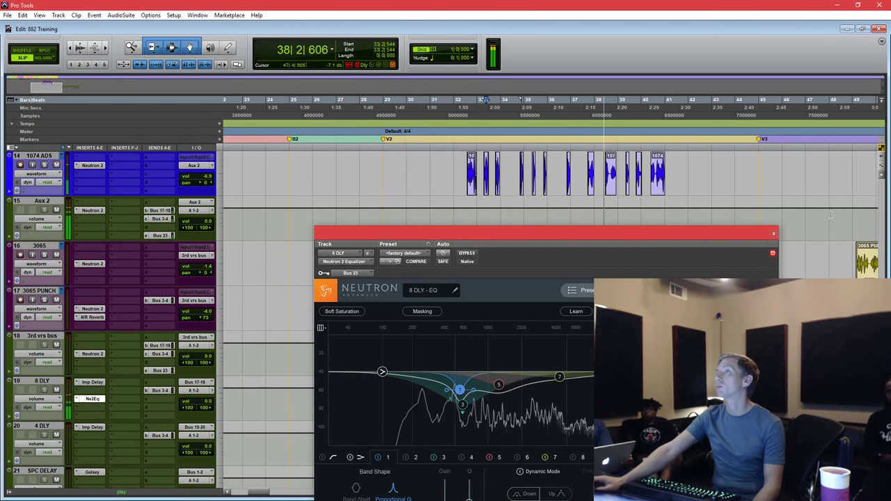
pyautogui.click(773, 233)
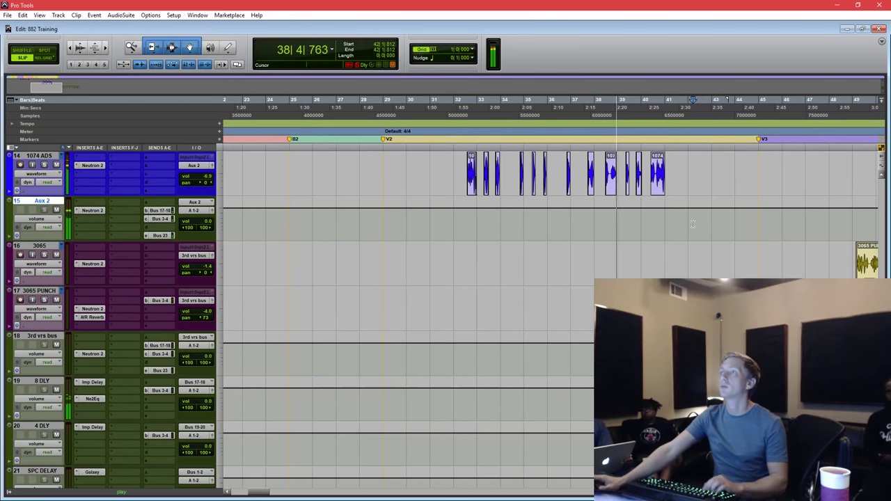
# Place the edit point at bar 53 and bring the MASTER track's inserts into view.
pyautogui.scroll(4, 701, 243)
pyautogui.hotkey('ctrl', '[')
pyautogui.click(610, 249)
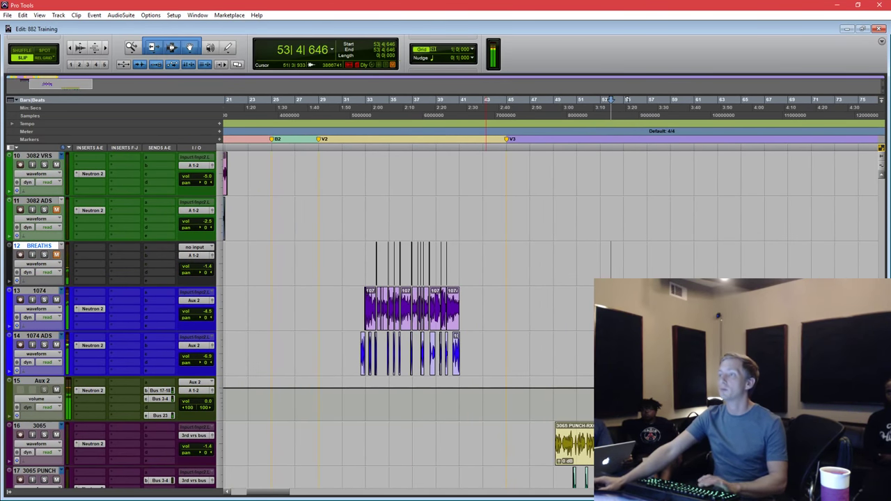
pyautogui.scroll(-5, 487, 415)
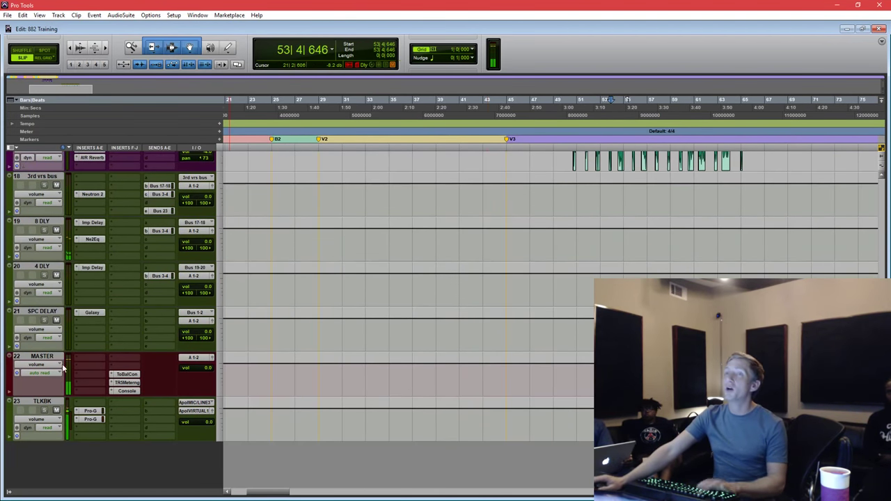
pyautogui.click(81, 365)
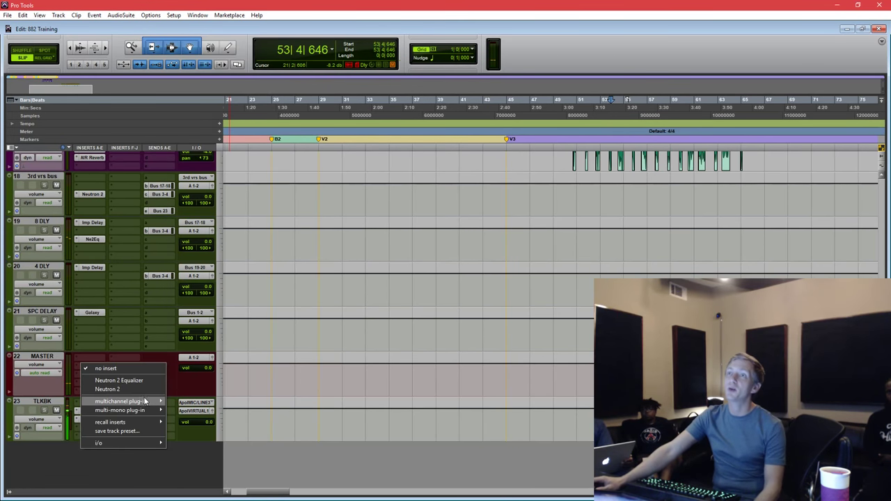
# Insert Neutron 2 on the MASTER track and show its Compressor 1 module.
pyautogui.moveTo(121, 402)
pyautogui.moveTo(210, 137)
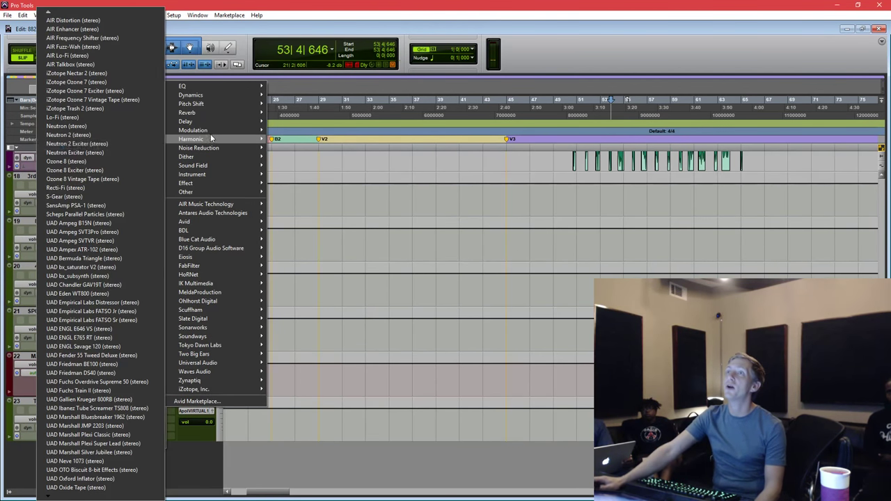
pyautogui.click(111, 135)
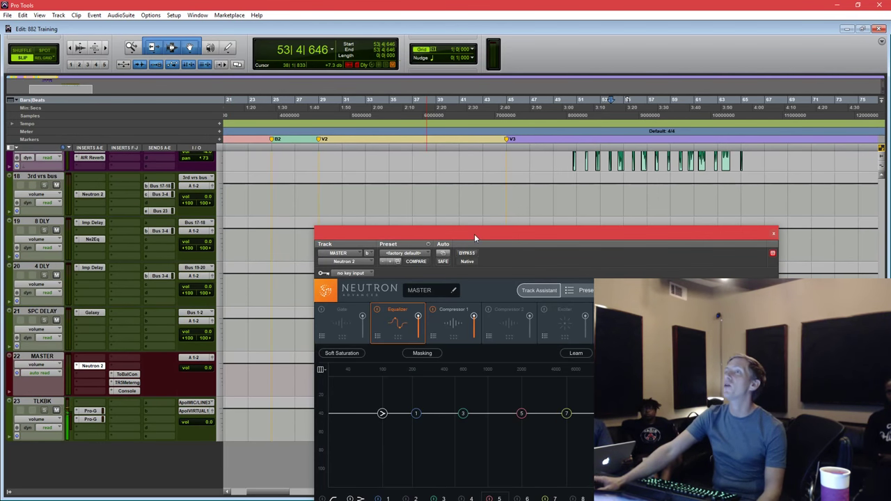
pyautogui.moveTo(474, 234); pyautogui.dragTo(463, 131)
pyautogui.click(443, 218)
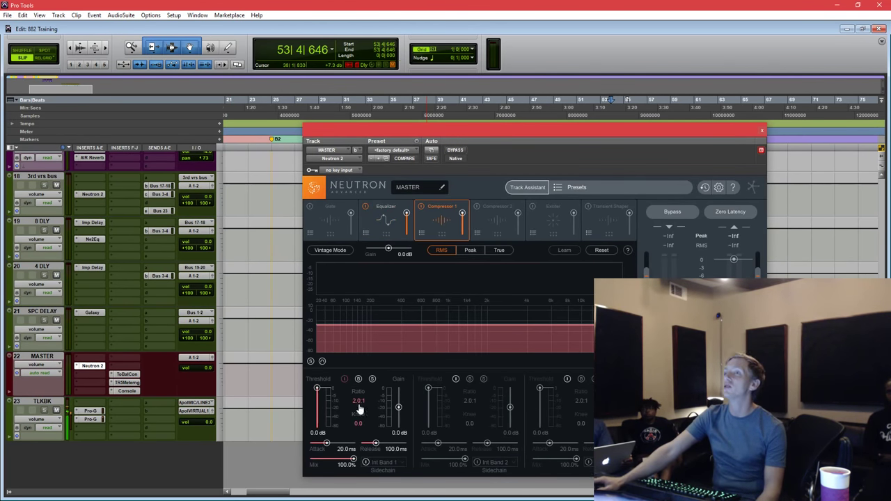
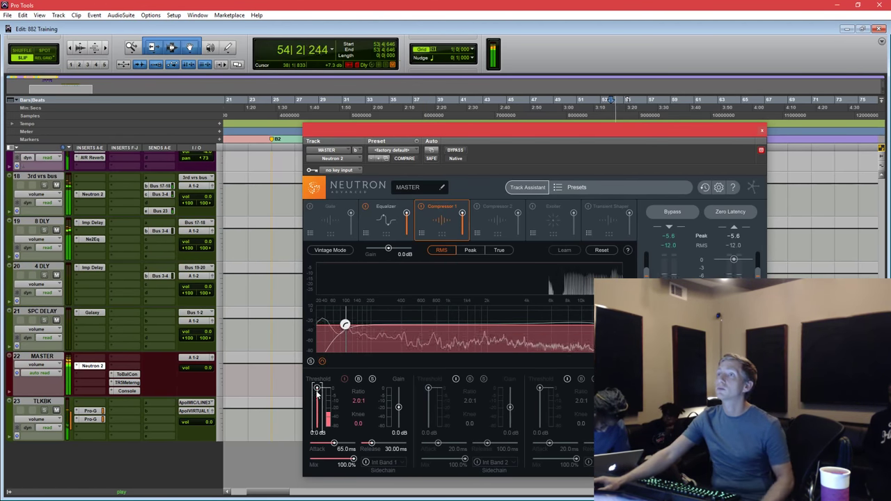
# Turn down the send level to the 3rd vrs bus.
pyautogui.scroll(4, 259, 279)
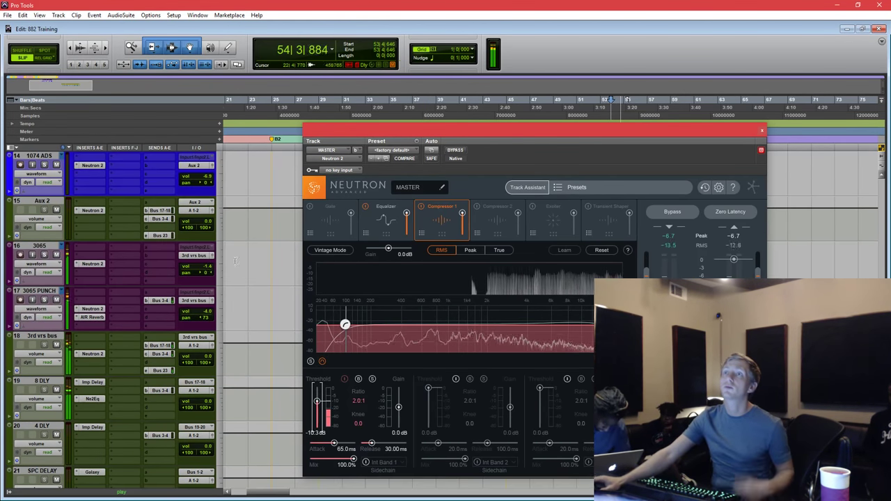
pyautogui.click(159, 345)
pyautogui.moveTo(242, 230); pyautogui.dragTo(242, 260)
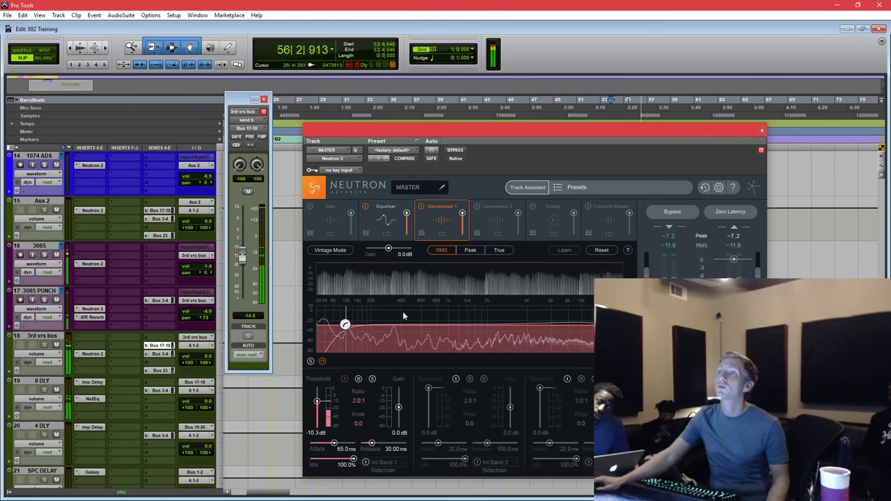
# Set Neutron's Compressor 1 threshold to -19.3 dB and gain to 1.4 dB.
pyautogui.moveTo(318, 407); pyautogui.dragTo(318, 410)
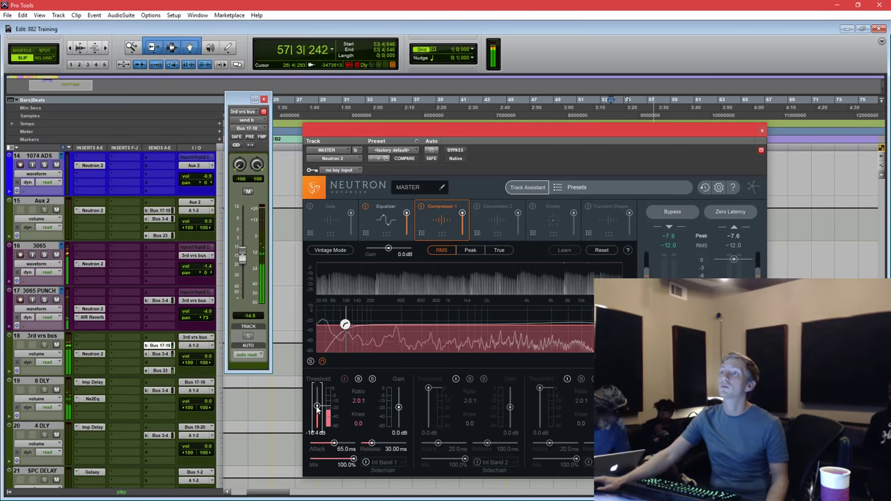
pyautogui.moveTo(399, 410); pyautogui.dragTo(399, 404)
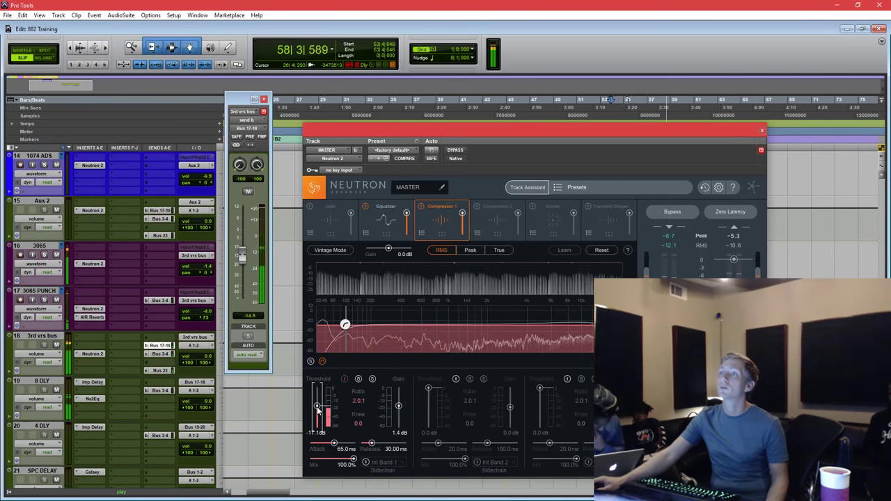
pyautogui.moveTo(317, 410); pyautogui.dragTo(318, 411)
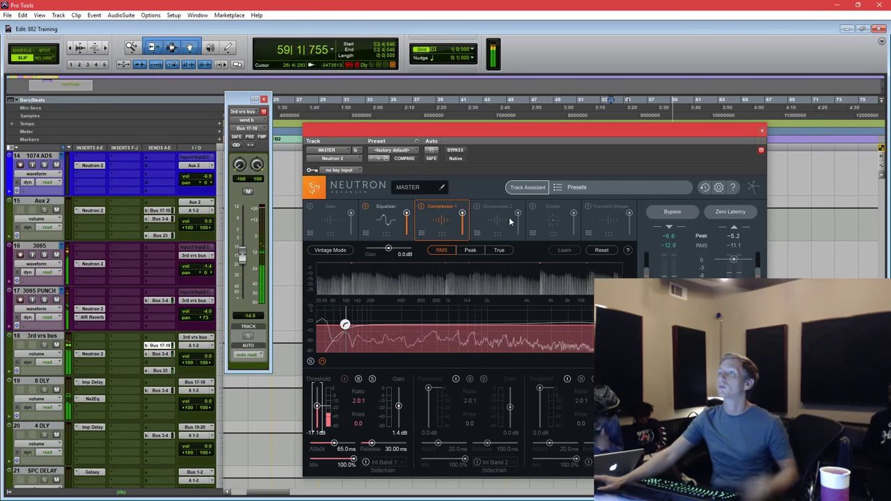
# Reposition the Neutron window and restart playback from near bar 30.
pyautogui.moveTo(622, 131); pyautogui.dragTo(629, 91)
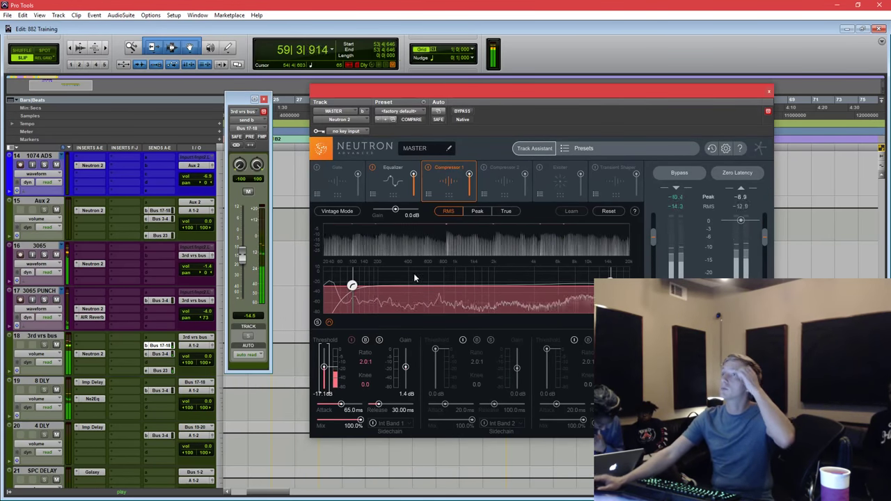
pyautogui.moveTo(324, 366); pyautogui.dragTo(324, 370)
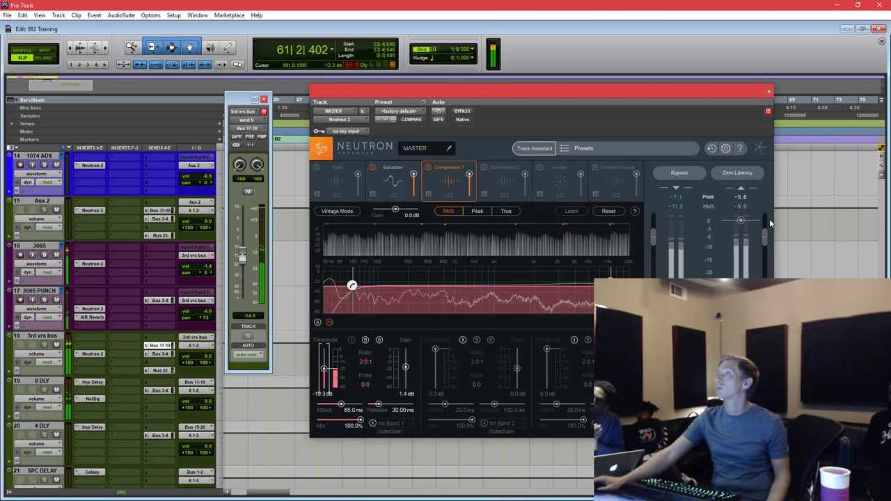
pyautogui.moveTo(705, 93); pyautogui.dragTo(700, 80)
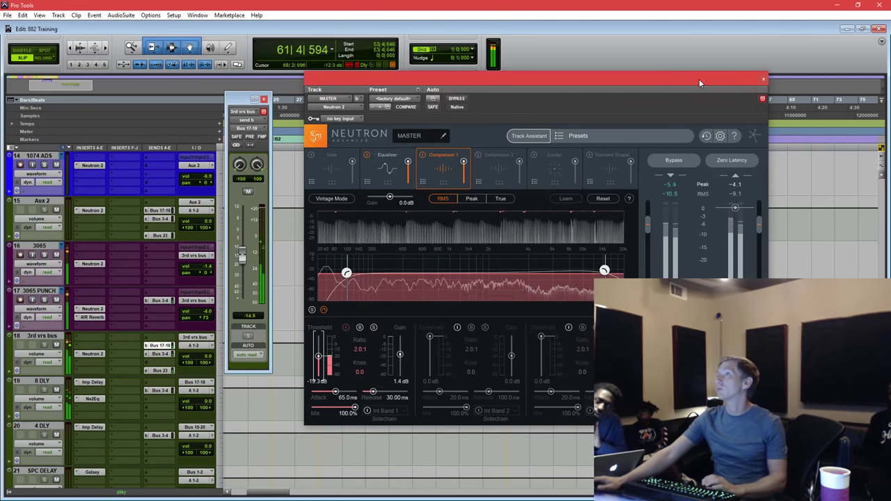
pyautogui.press('space')
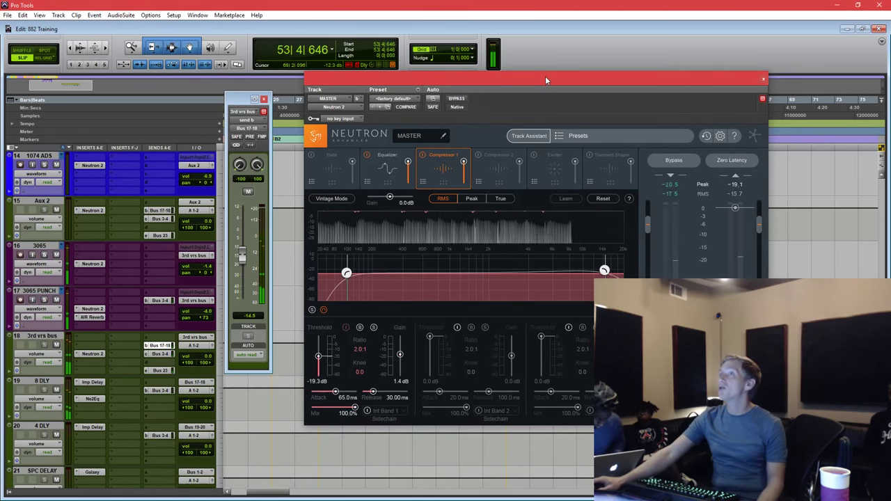
pyautogui.moveTo(547, 79); pyautogui.dragTo(611, 66)
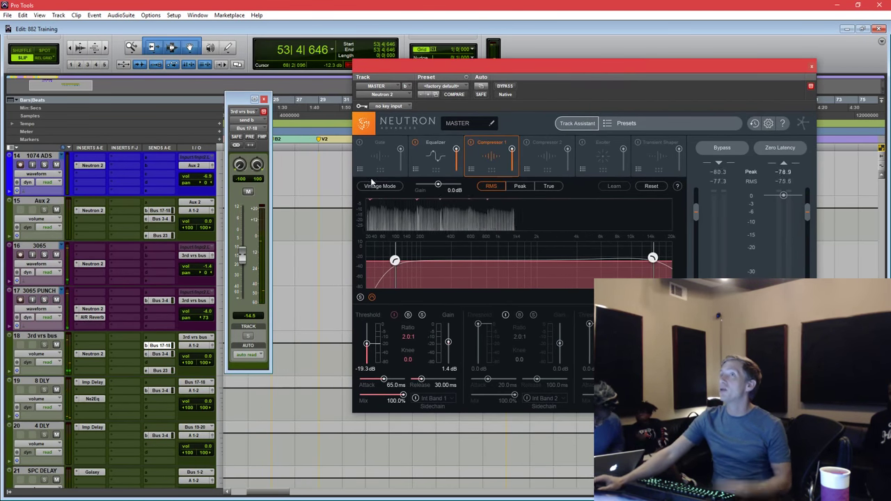
pyautogui.click(331, 223)
pyautogui.press('space')
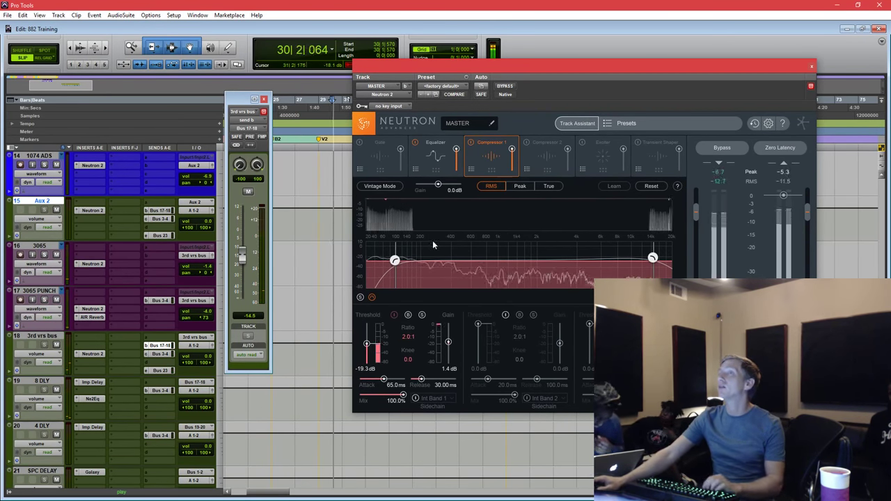
pyautogui.click(470, 144)
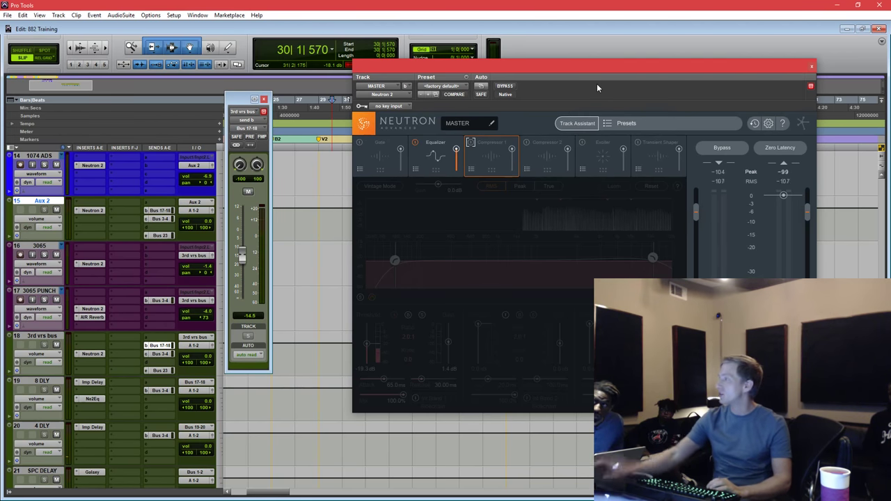
pyautogui.press('space')
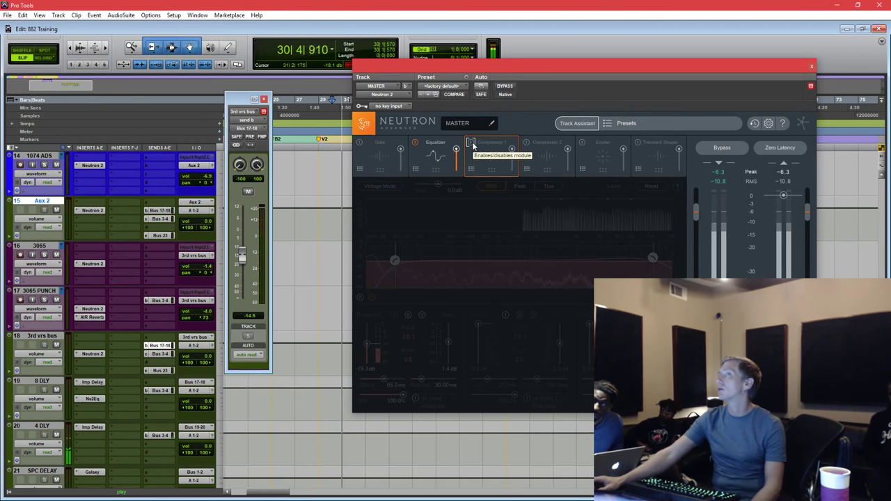
pyautogui.click(472, 144)
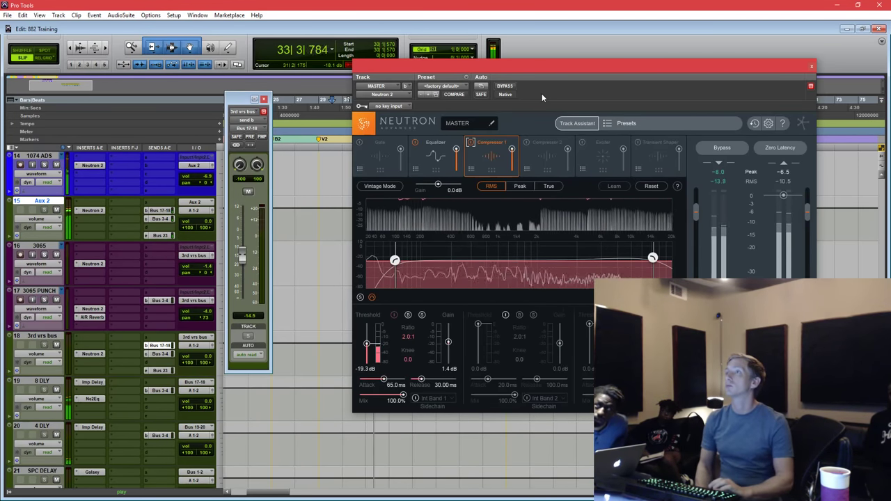
# Move the sidechain filter to 3.296 kHz, 11.4 dB and the low crossover to about 95 Hz.
pyautogui.moveTo(652, 258); pyautogui.dragTo(605, 258)
pyautogui.moveTo(594, 256); pyautogui.dragTo(603, 250)
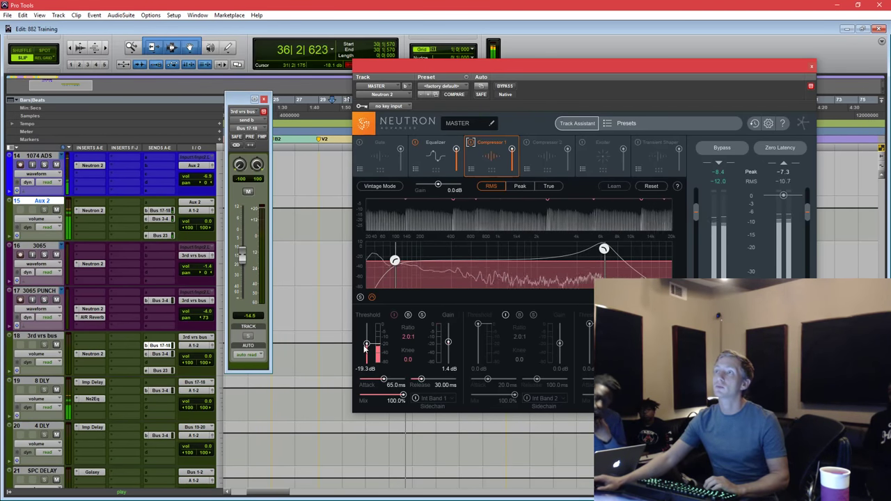
pyautogui.moveTo(397, 260); pyautogui.dragTo(394, 260)
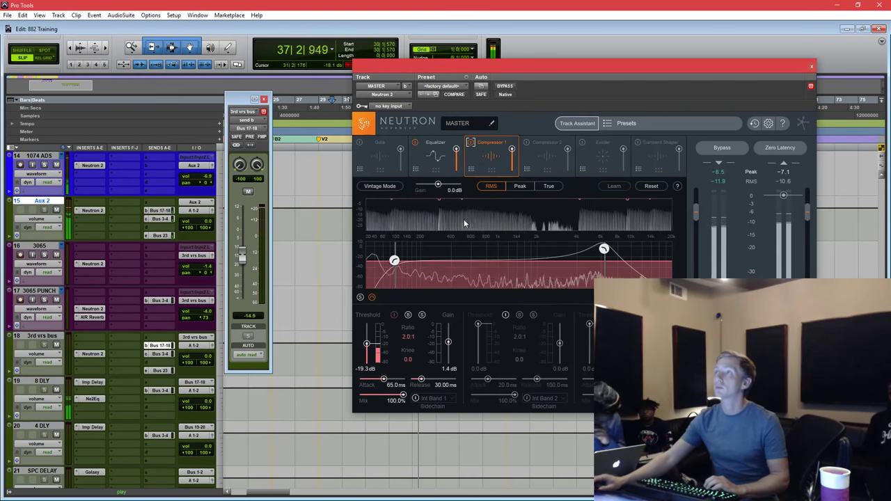
# Restart playback and raise the Compressor 1 gain to 5.7 dB.
pyautogui.press('space')
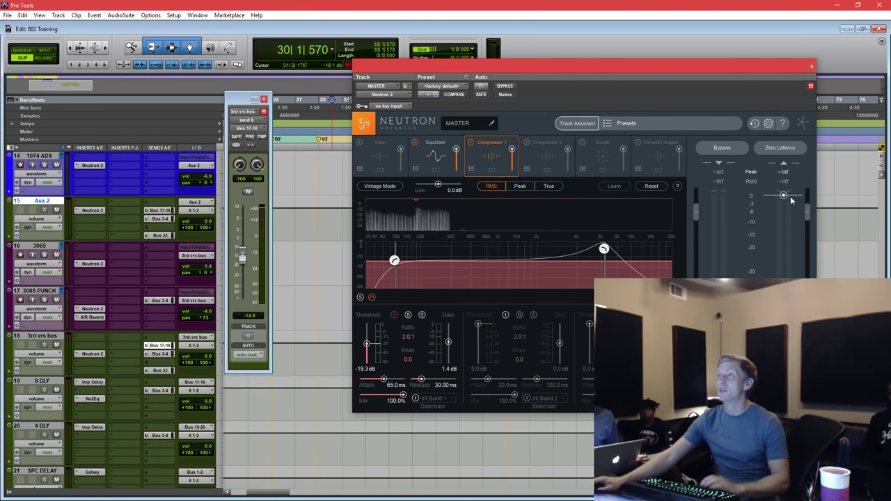
pyautogui.press('space')
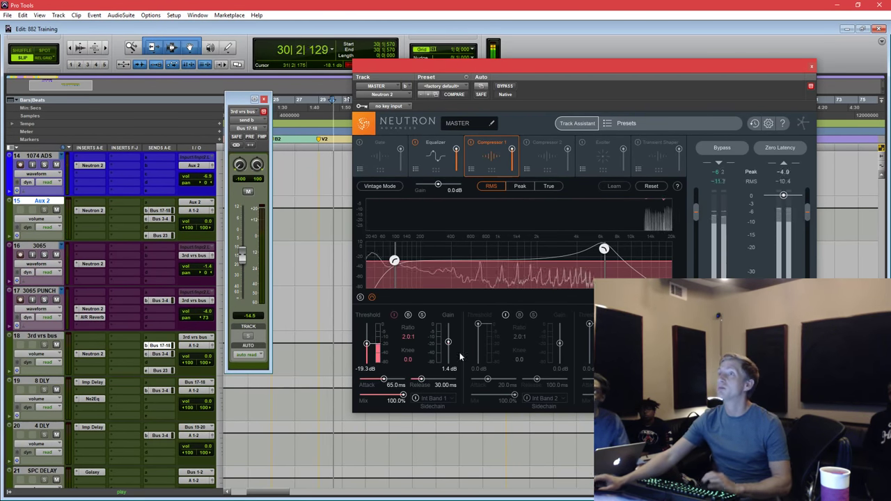
pyautogui.moveTo(449, 342); pyautogui.dragTo(449, 340)
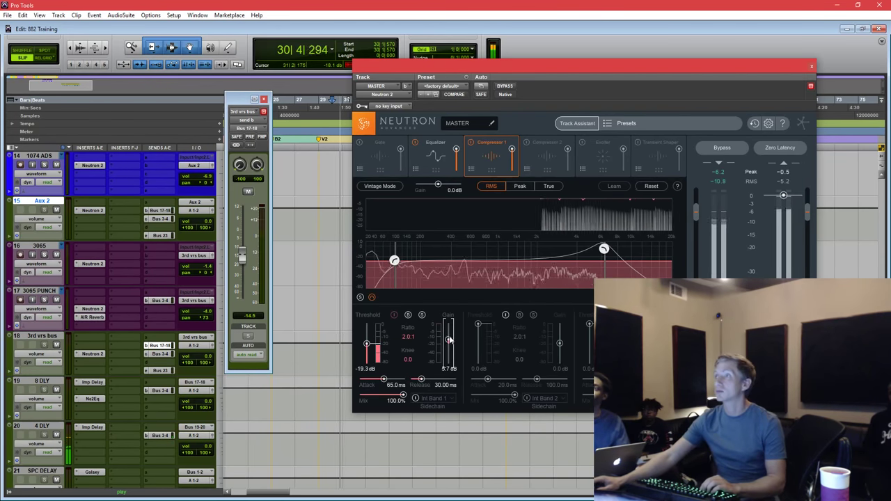
pyautogui.click(439, 368)
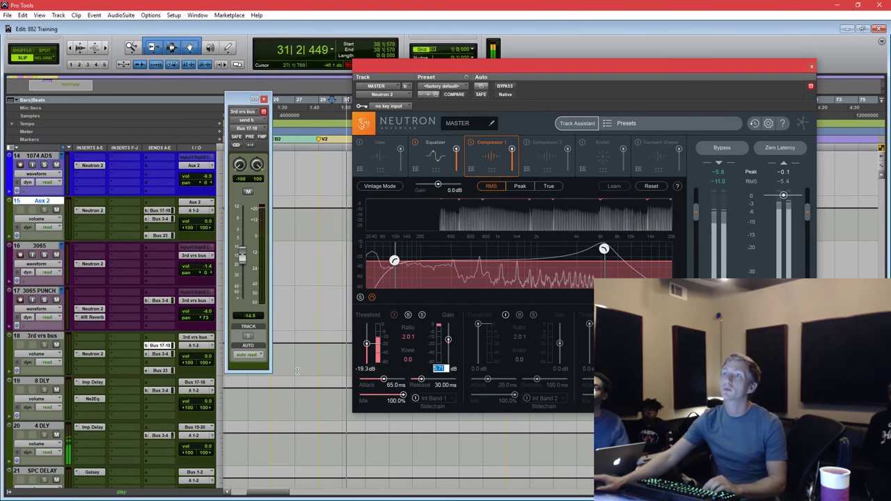
pyautogui.scroll(-5, 130, 376)
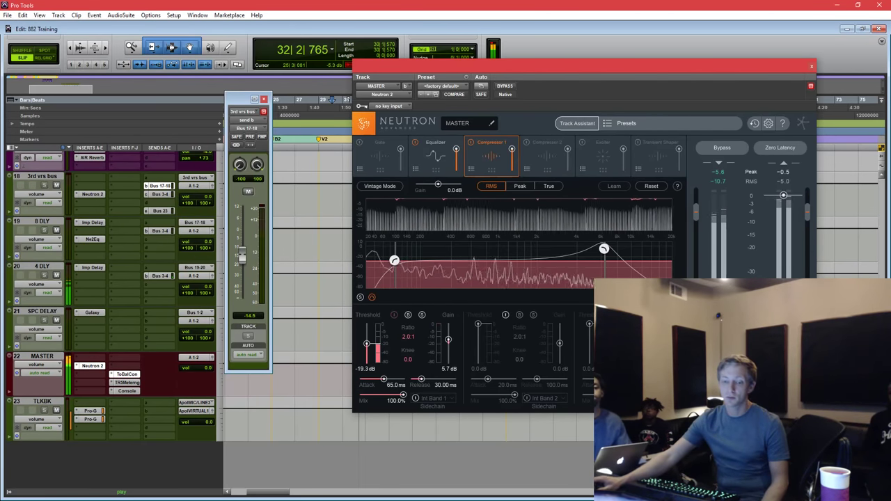
# Open Tonal Balance Control on the master and arrange it beside the Neutron window.
pyautogui.click(127, 374)
pyautogui.moveTo(486, 56); pyautogui.dragTo(447, 68)
pyautogui.moveTo(569, 67); pyautogui.dragTo(614, 49)
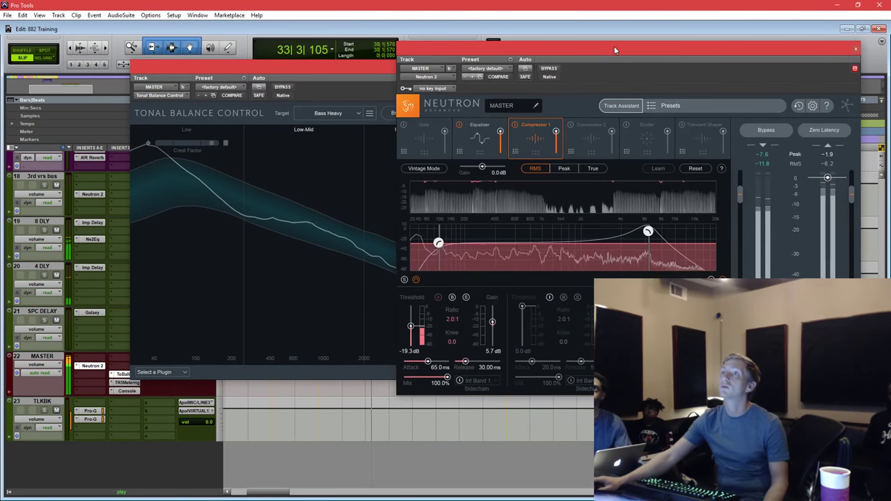
pyautogui.moveTo(381, 70); pyautogui.dragTo(312, 45)
# Give Neutron's EQ a -2.3 dB low shelf at 43 Hz and raise TR5 Metering on top.
pyautogui.moveTo(527, 52); pyautogui.dragTo(541, 41)
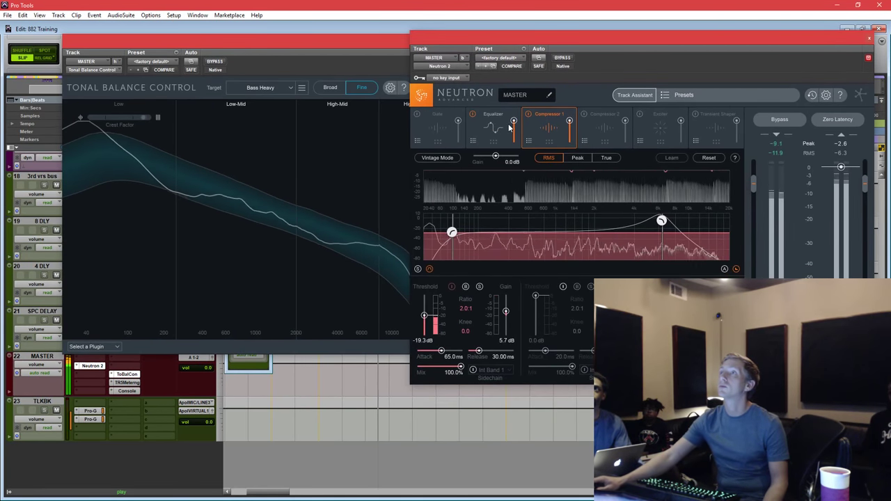
pyautogui.click(491, 129)
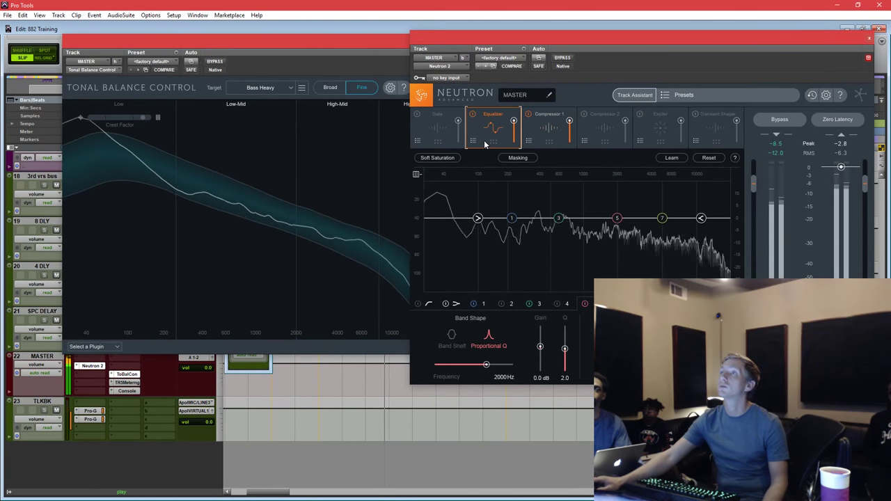
pyautogui.moveTo(478, 218); pyautogui.dragTo(445, 225)
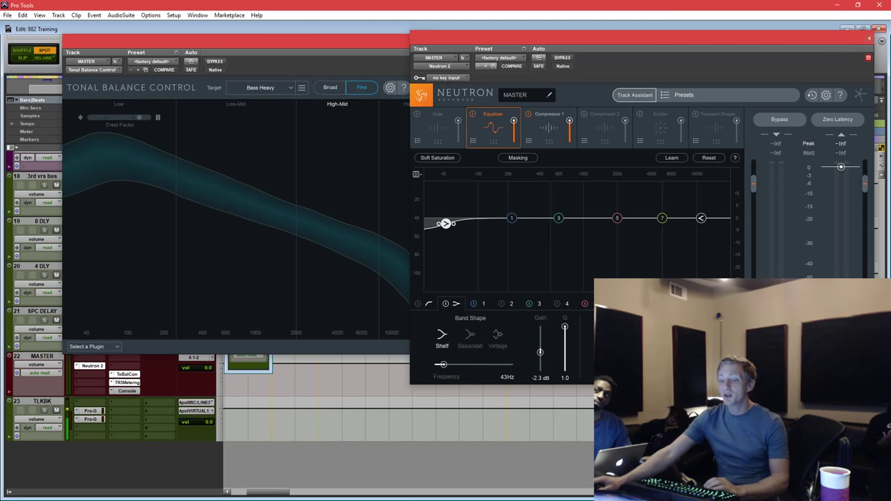
pyautogui.moveTo(522, 232); pyautogui.dragTo(455, 58)
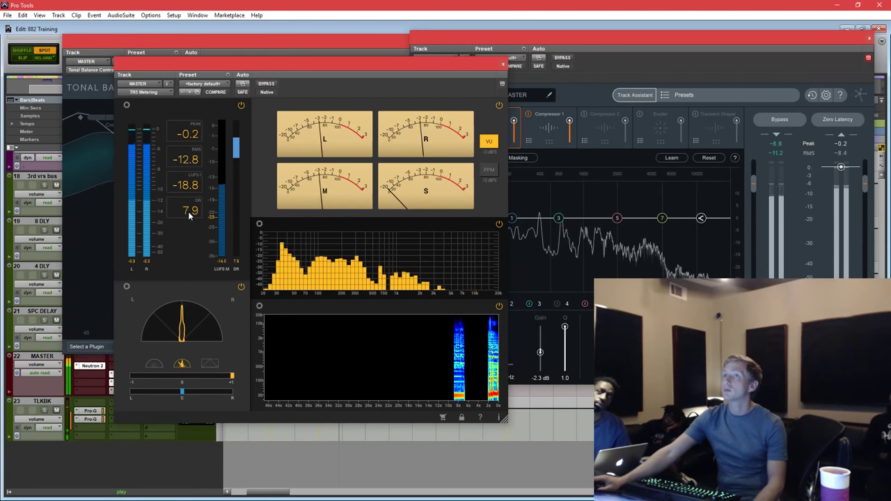
pyautogui.moveTo(344, 69); pyautogui.dragTo(407, 51)
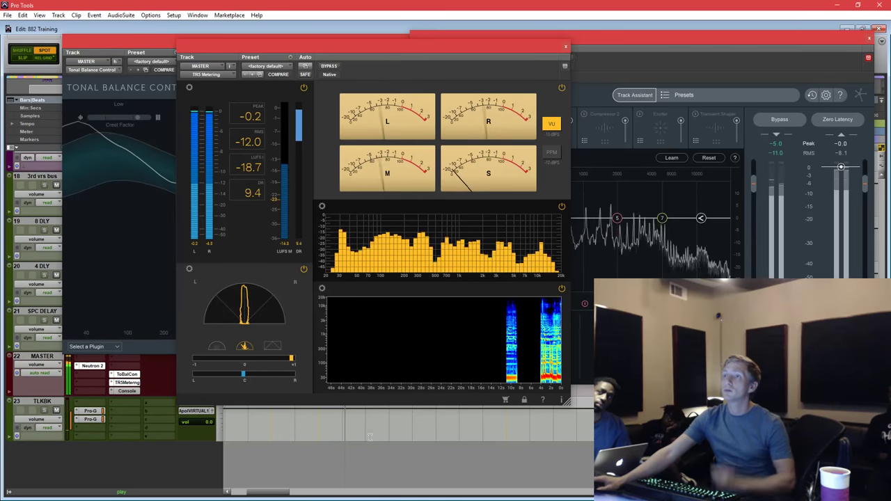
pyautogui.click(421, 412)
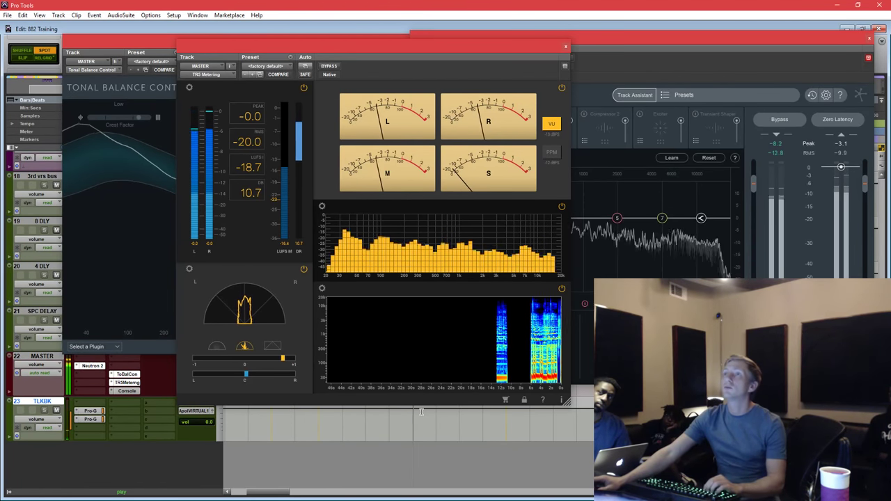
pyautogui.moveTo(532, 46); pyautogui.dragTo(419, 38)
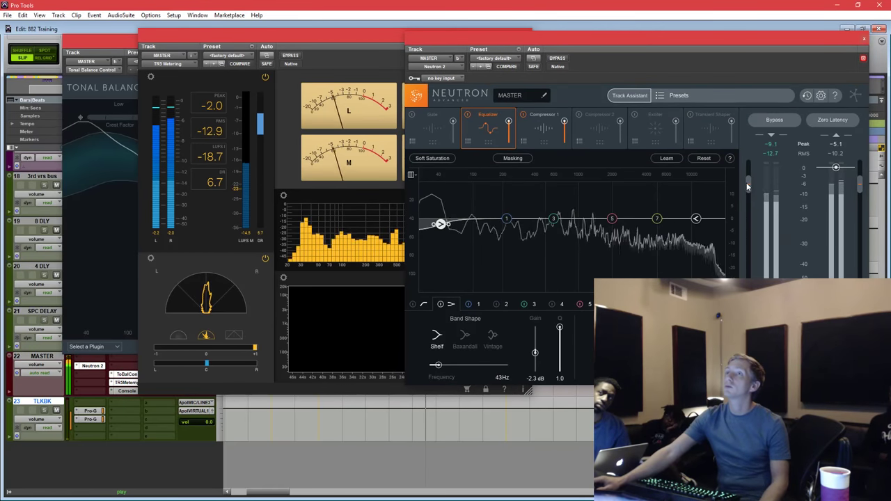
pyautogui.moveTo(747, 186); pyautogui.dragTo(749, 181)
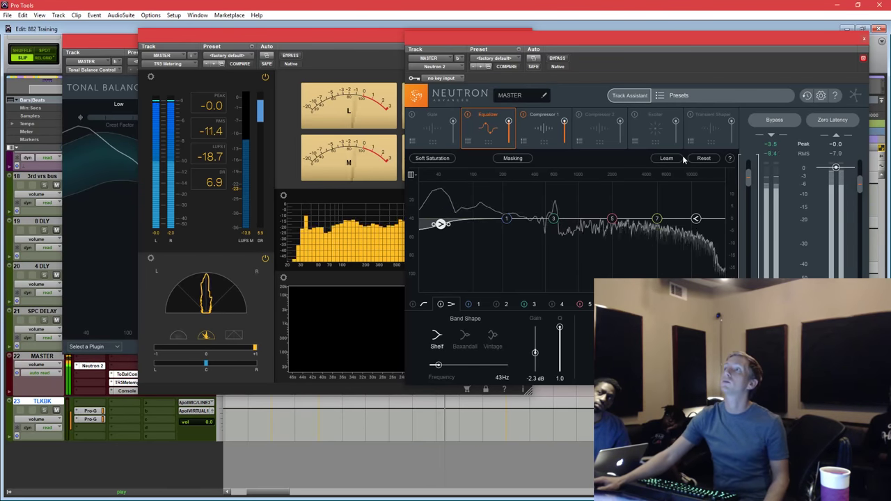
pyautogui.click(204, 156)
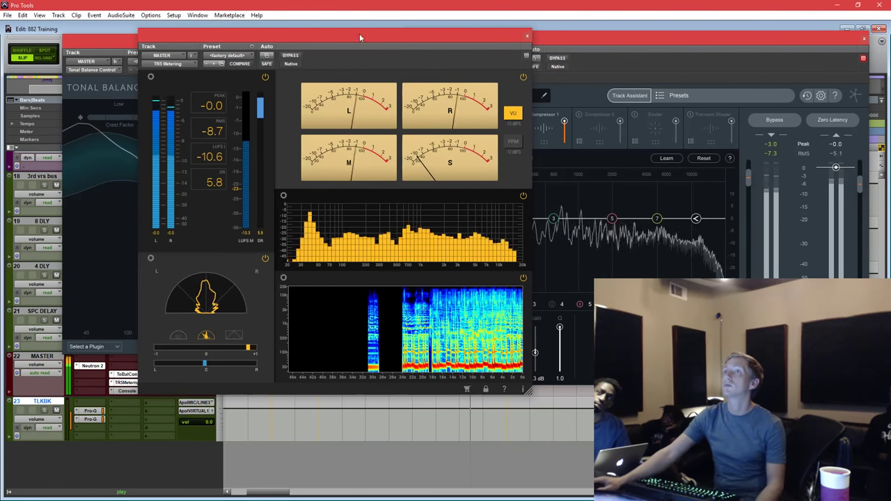
pyautogui.moveTo(359, 33); pyautogui.dragTo(433, 39)
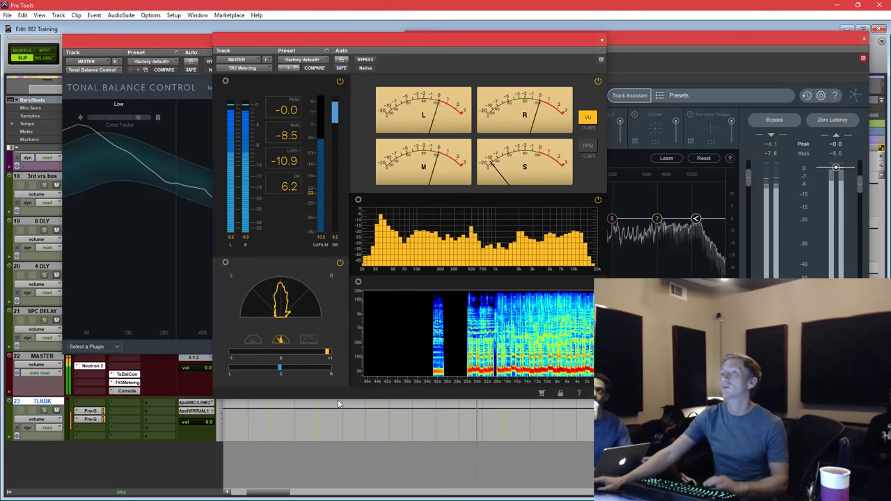
pyautogui.click(282, 426)
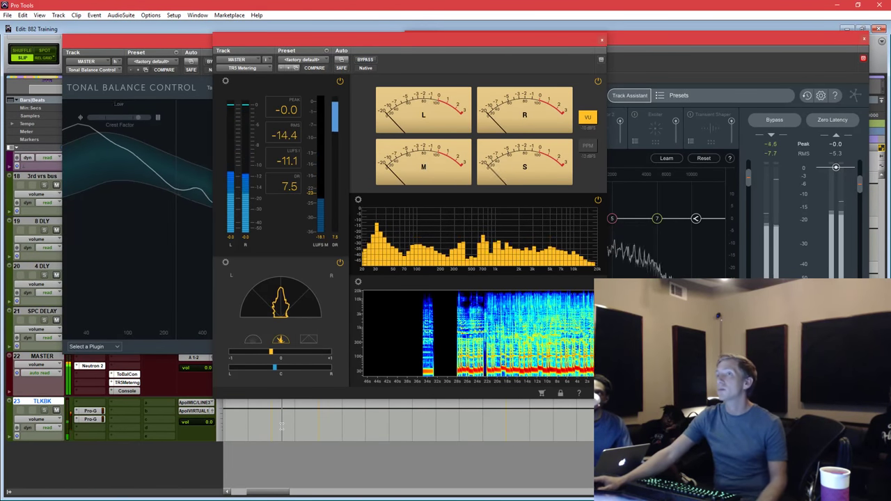
# Select a short time range on the timeline.
pyautogui.moveTo(279, 426); pyautogui.dragTo(362, 414)
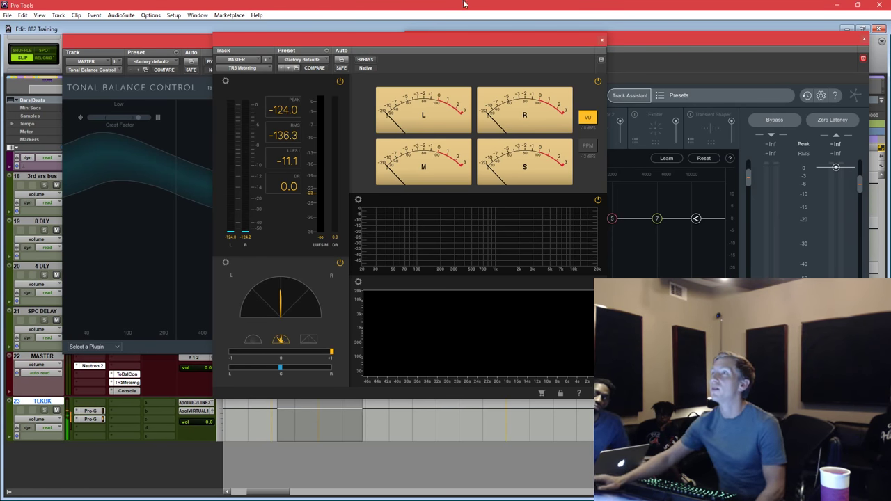
# Close the TR5 Metering, Neutron and Tonal Balance Control plugin windows.
pyautogui.click(602, 39)
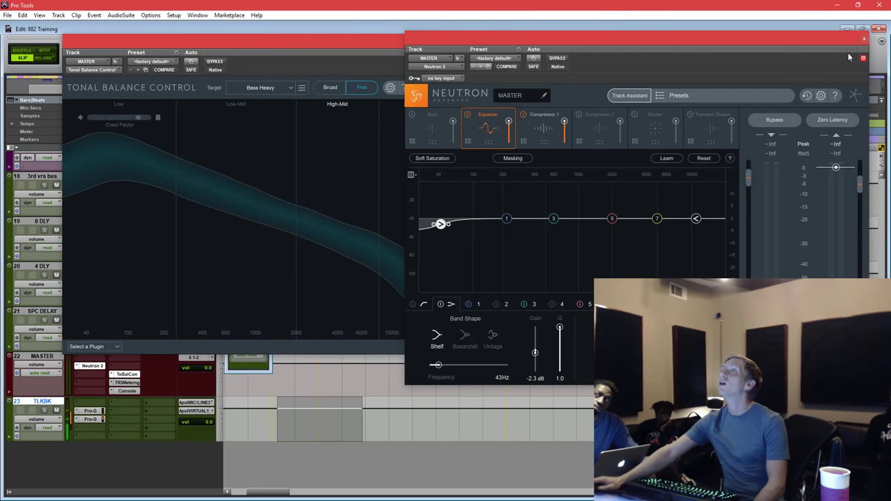
pyautogui.click(864, 38)
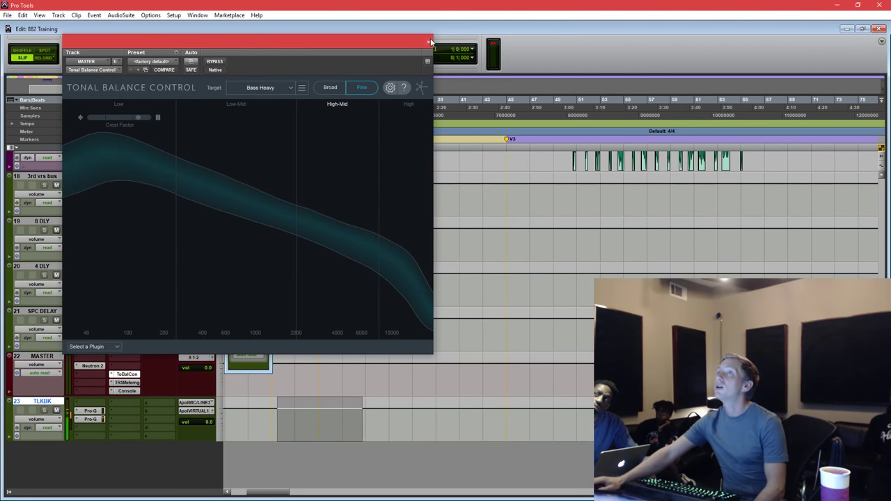
pyautogui.click(319, 376)
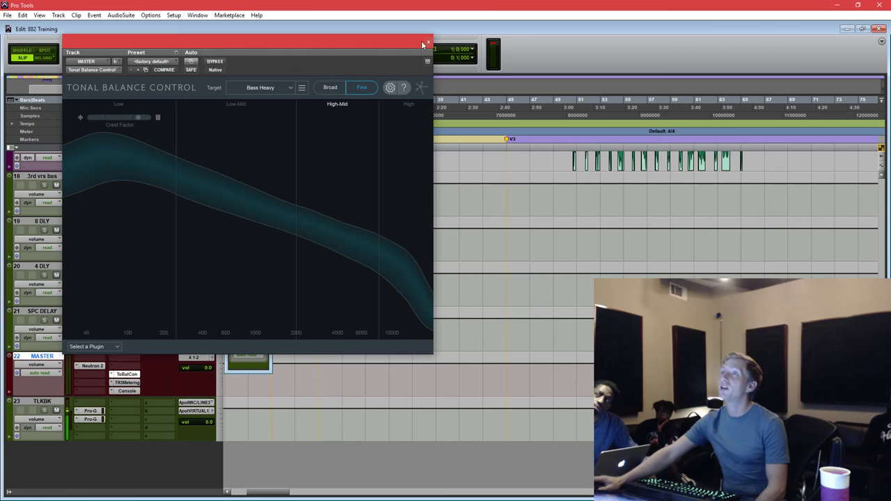
pyautogui.click(429, 41)
# Close the 3rd vrs bus mix strip, close the 882 Training session and quit Pro Tools.
pyautogui.click(292, 381)
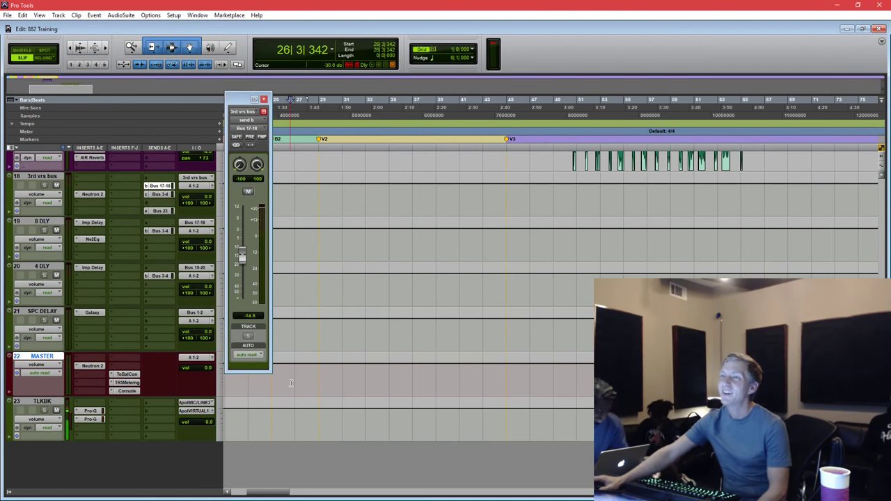
pyautogui.scroll(10, 291, 381)
pyautogui.scroll(2, 291, 380)
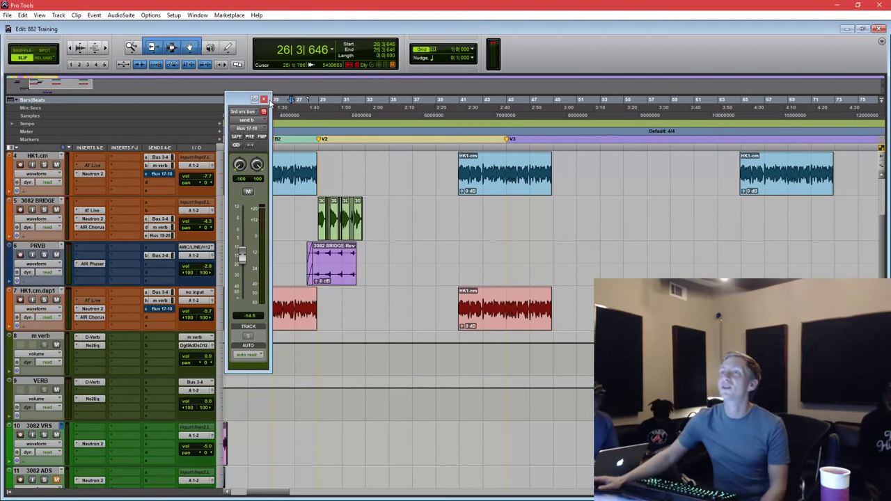
pyautogui.click(264, 99)
pyautogui.moveTo(273, 218); pyautogui.dragTo(226, 217)
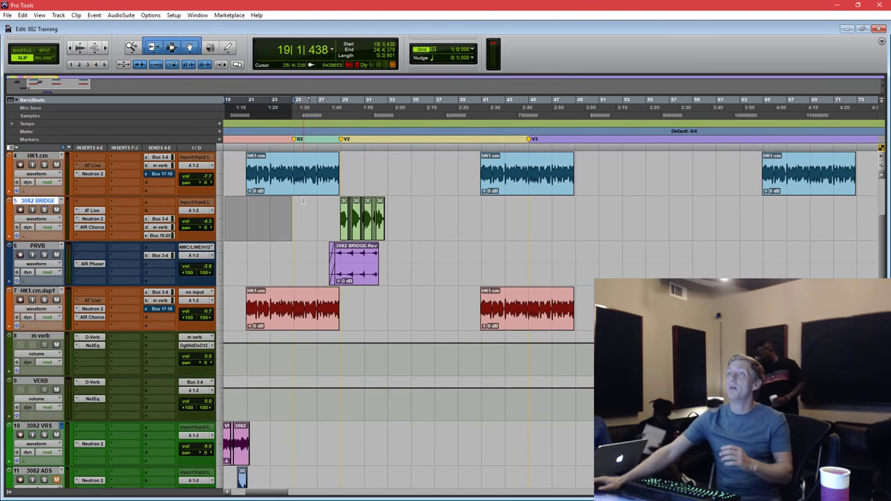
pyautogui.click(284, 215)
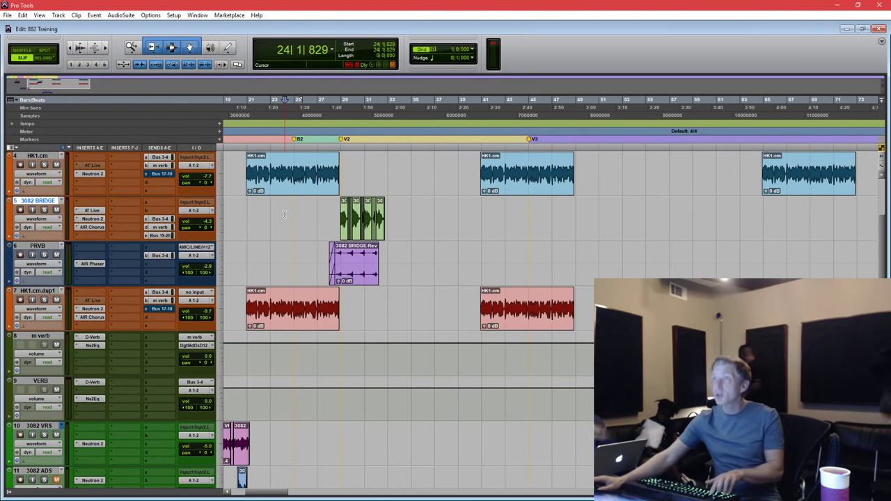
pyautogui.hotkey('ctrl', 'w')
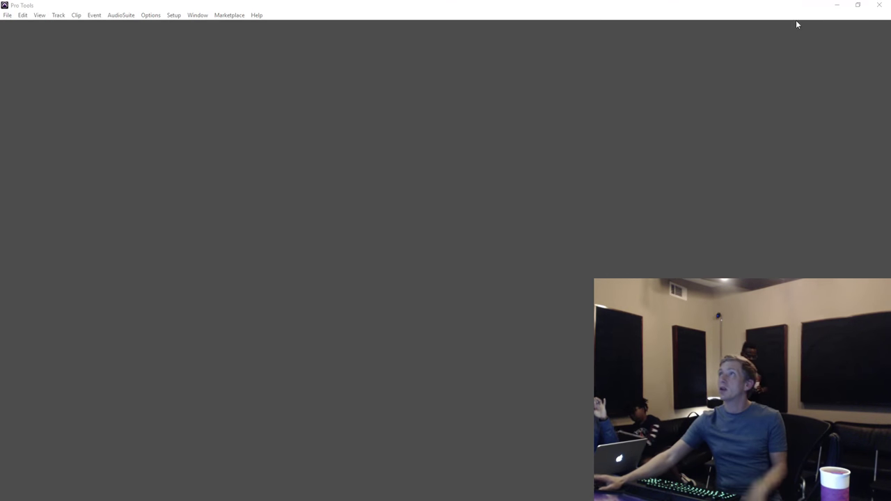
pyautogui.click(880, 6)
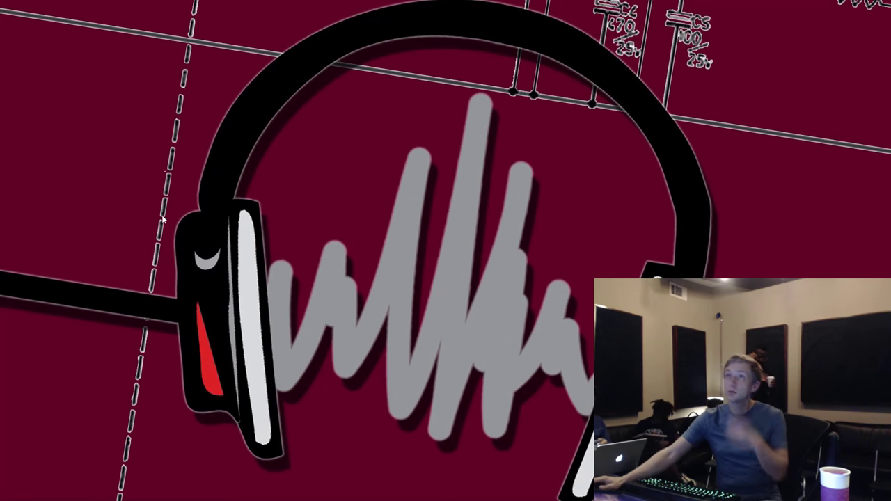